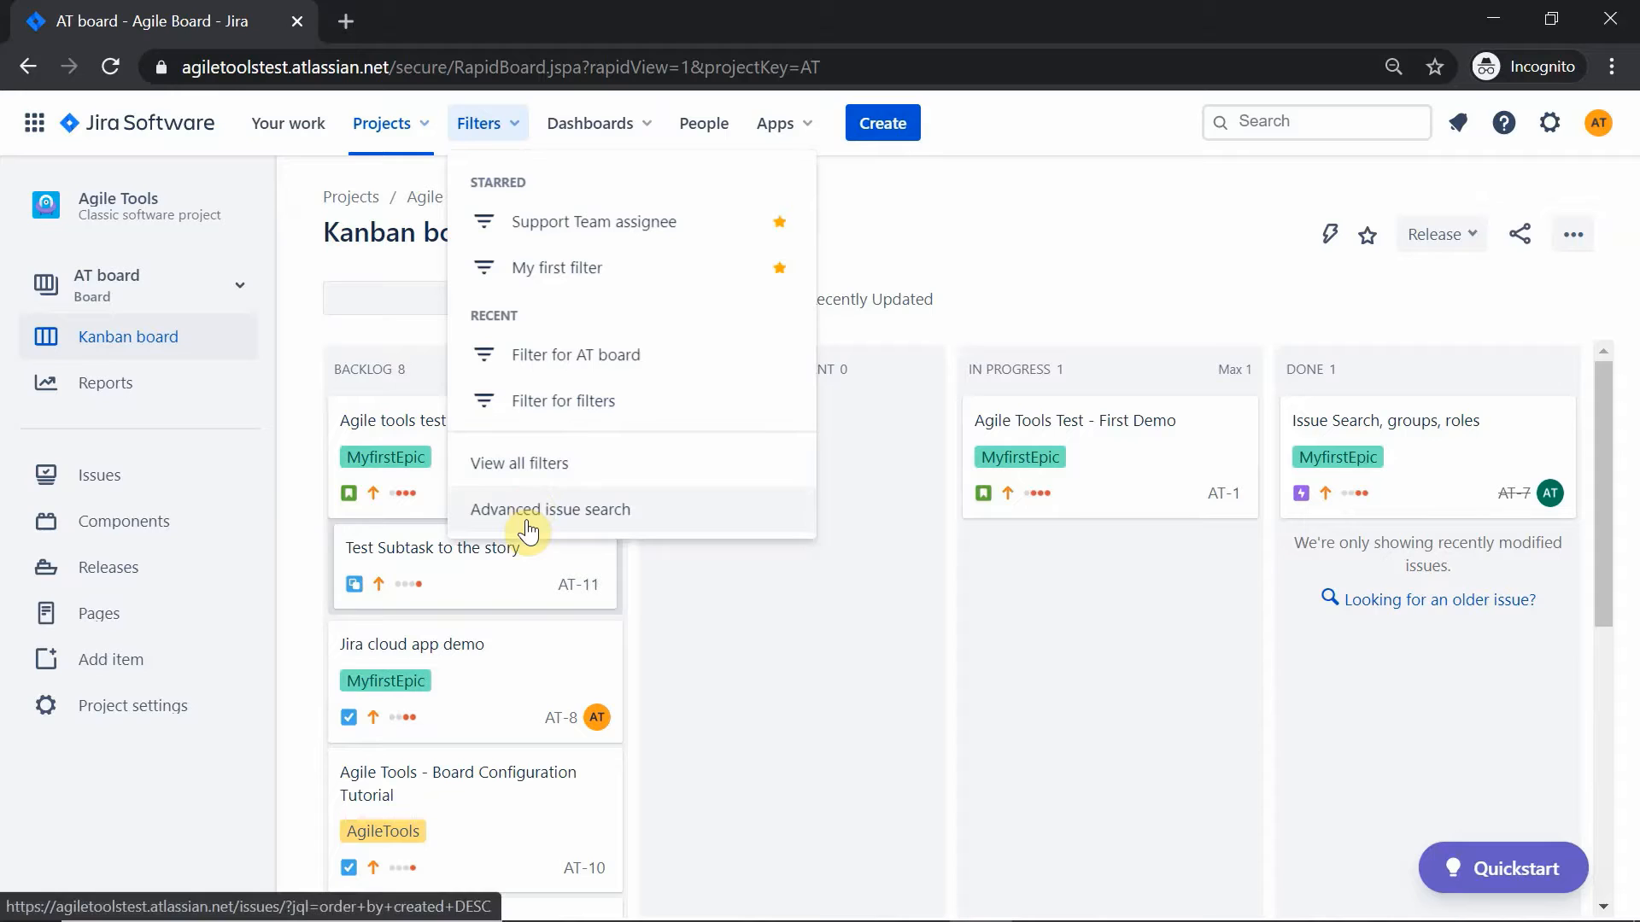
Step: Open the advanced issue search and limit it to the Agile Tools (AT) project
left_click(529, 530)
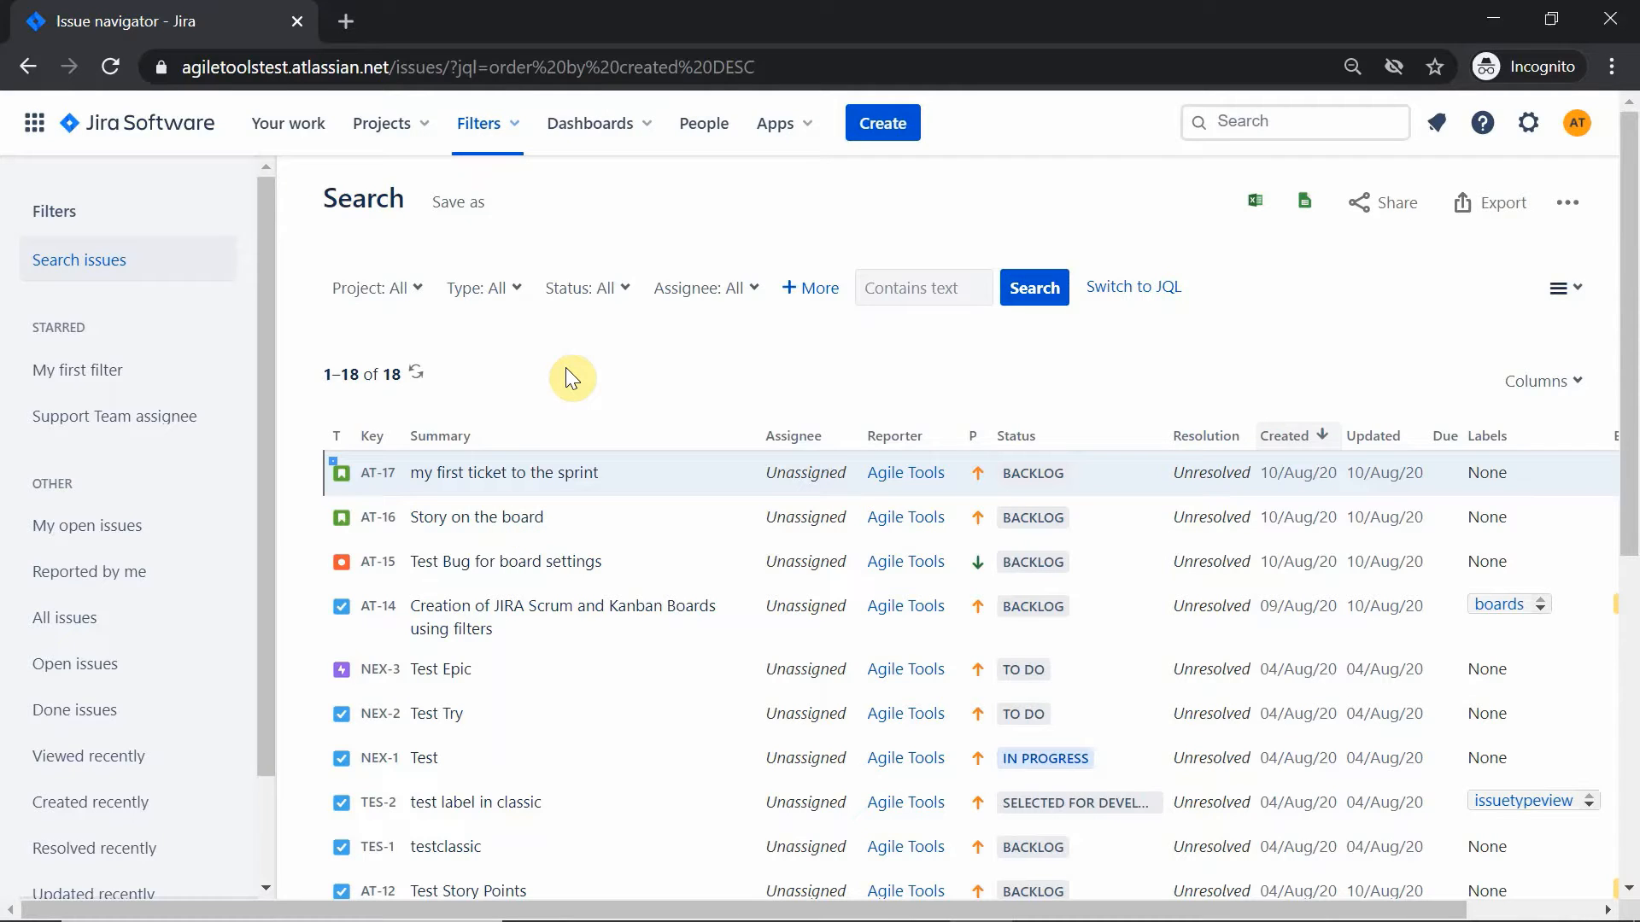
left_click(406, 299)
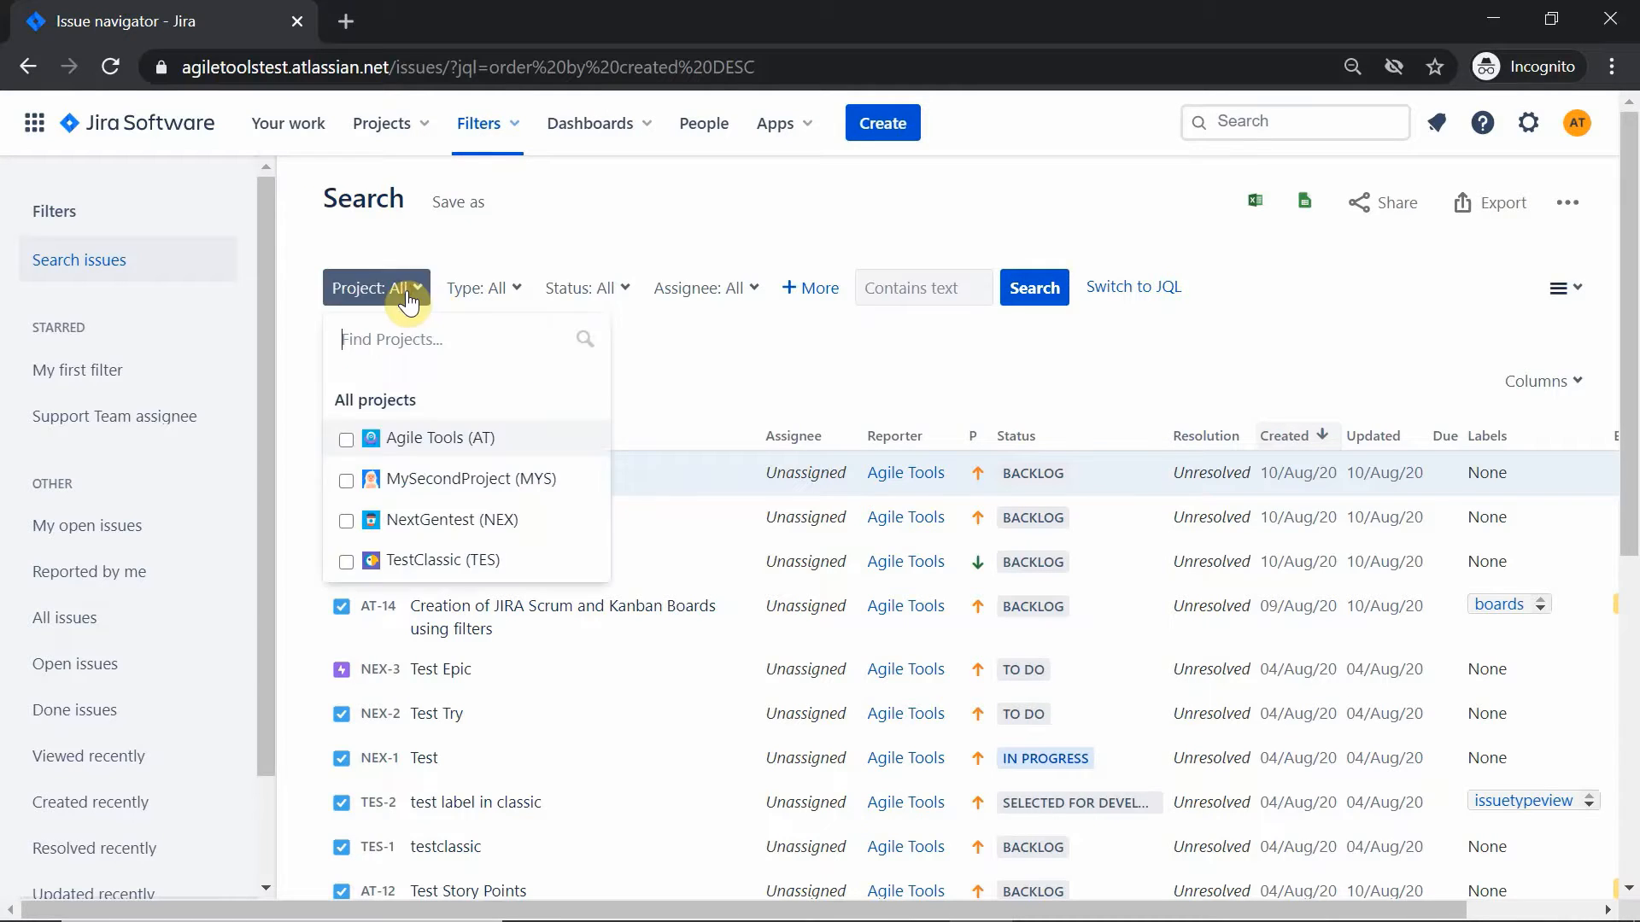
left_click(346, 441)
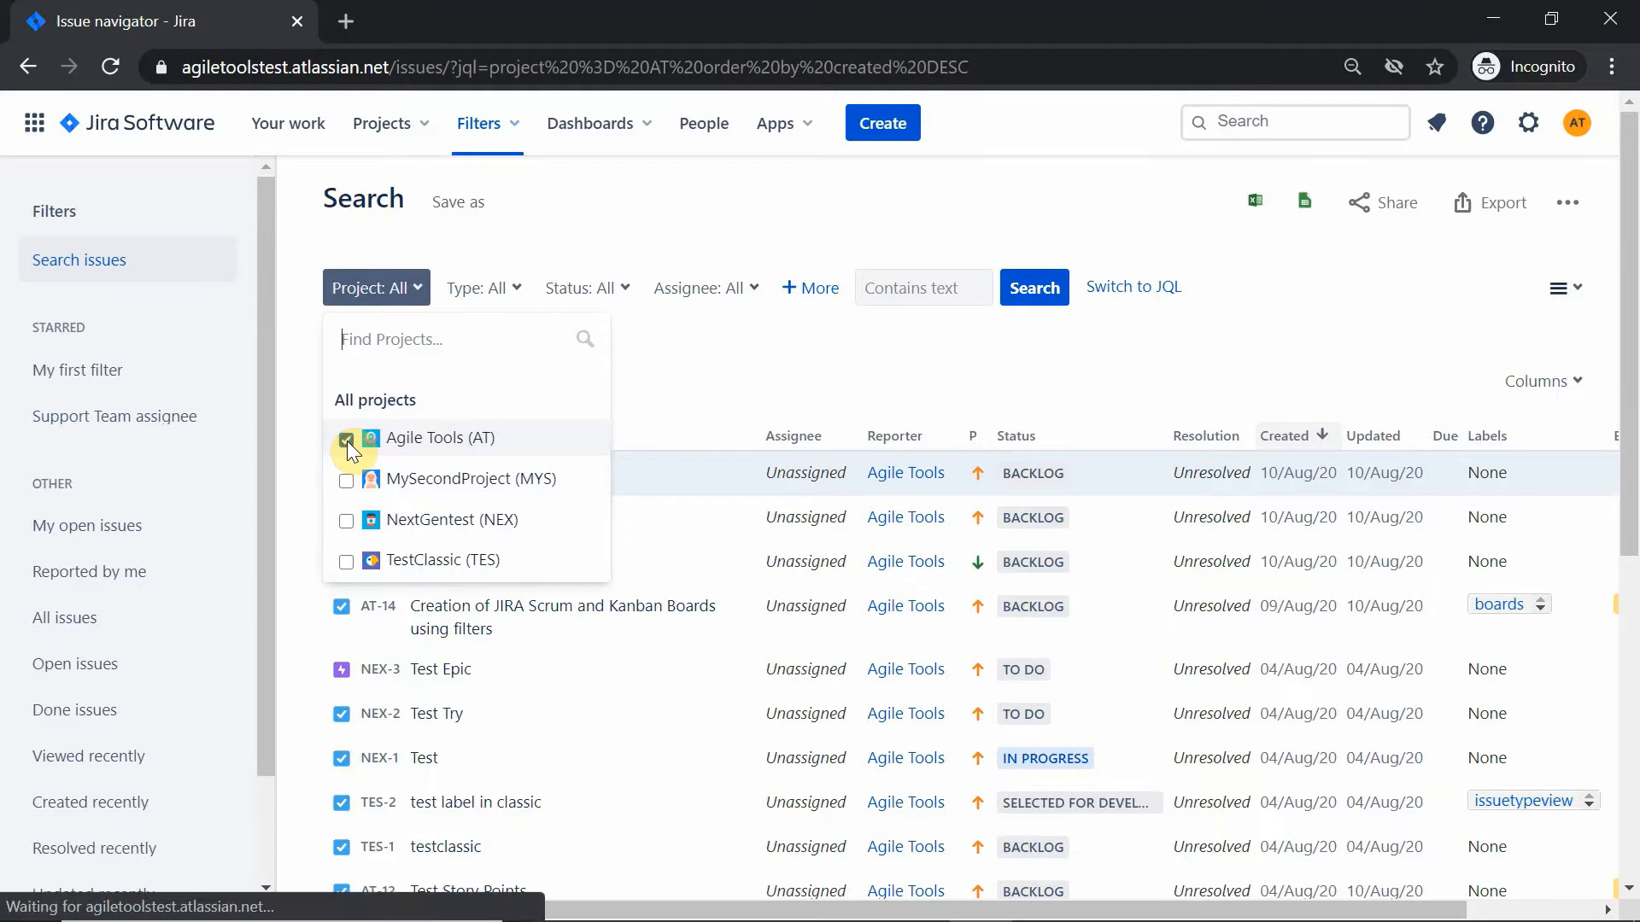
Step: Restrict the issue search to the Epic, Story and Task issue types
left_click(493, 301)
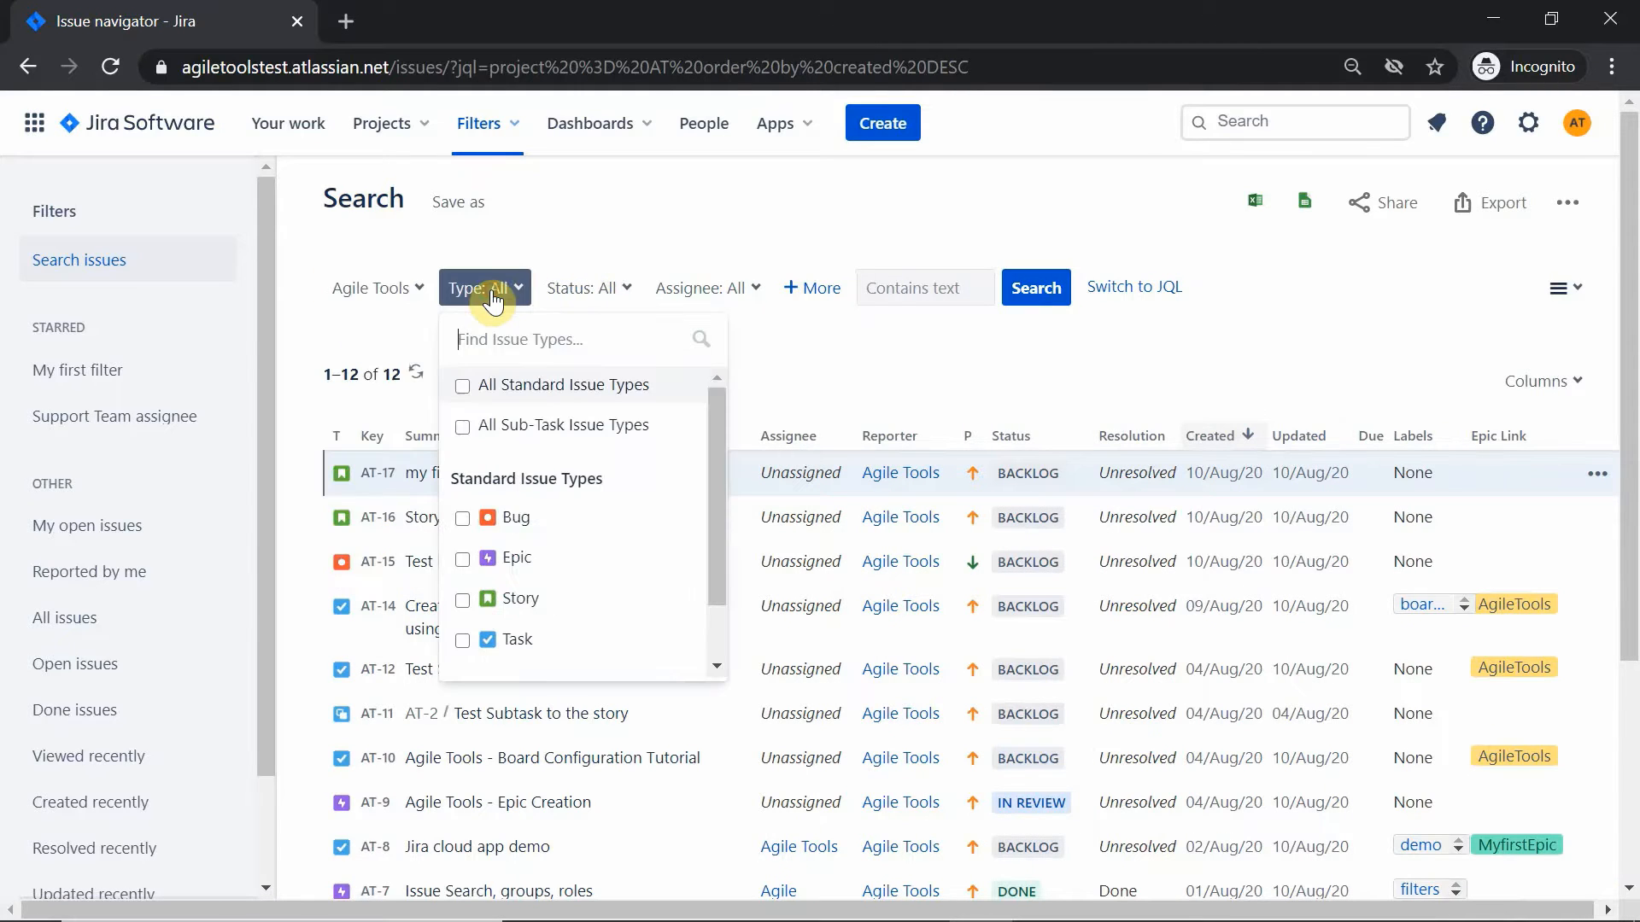
left_click(463, 560)
left_click(463, 601)
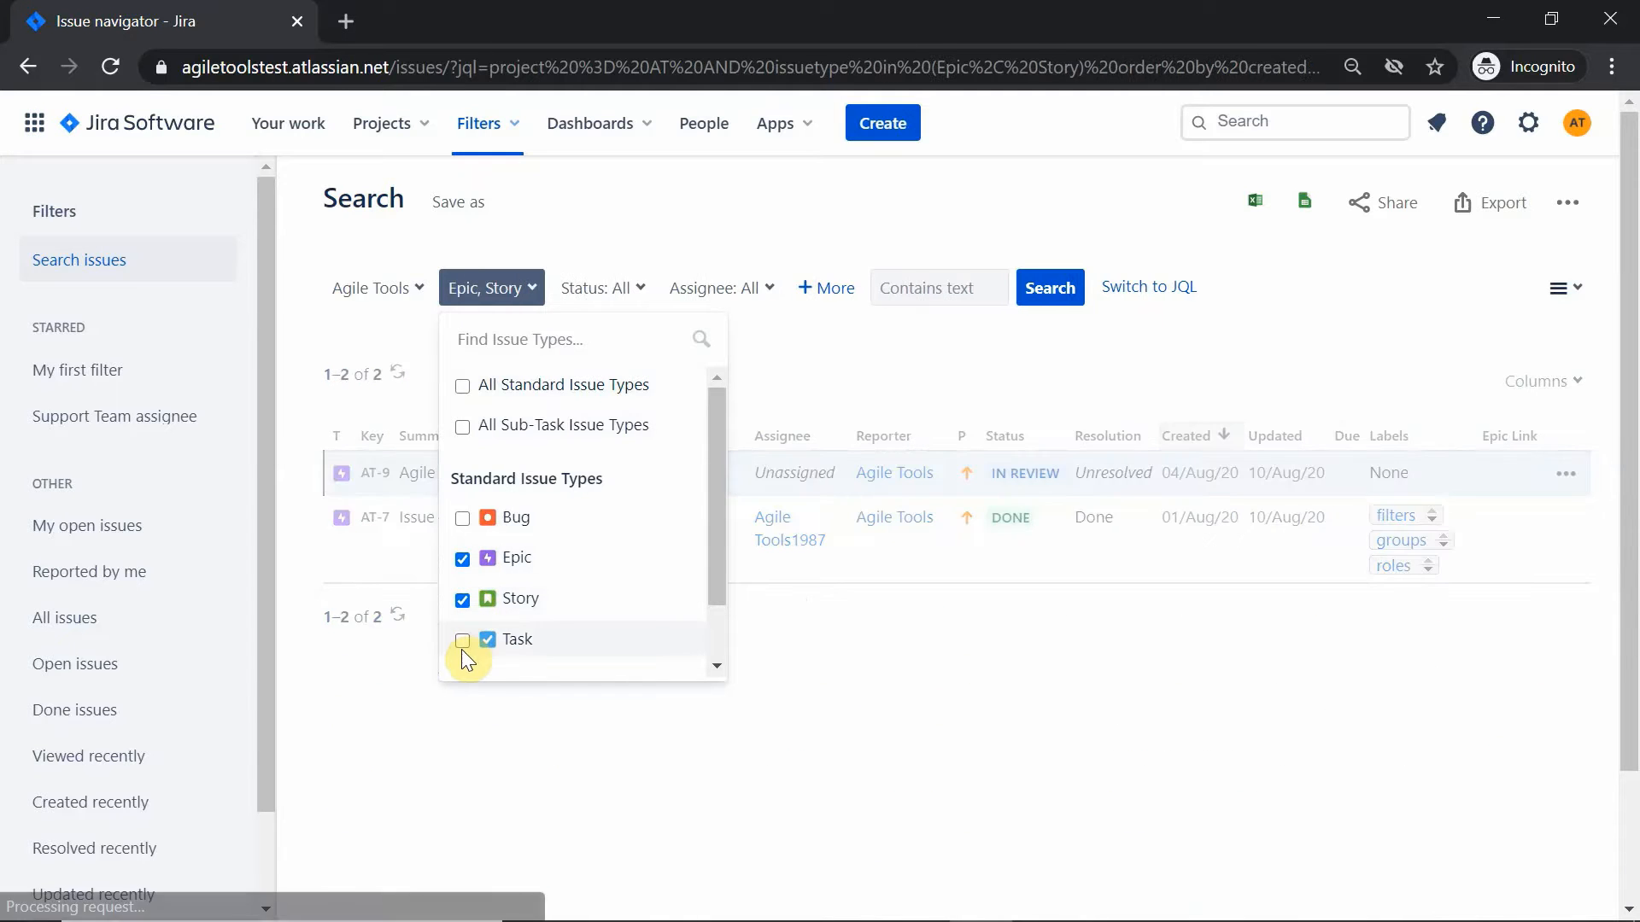
left_click(462, 642)
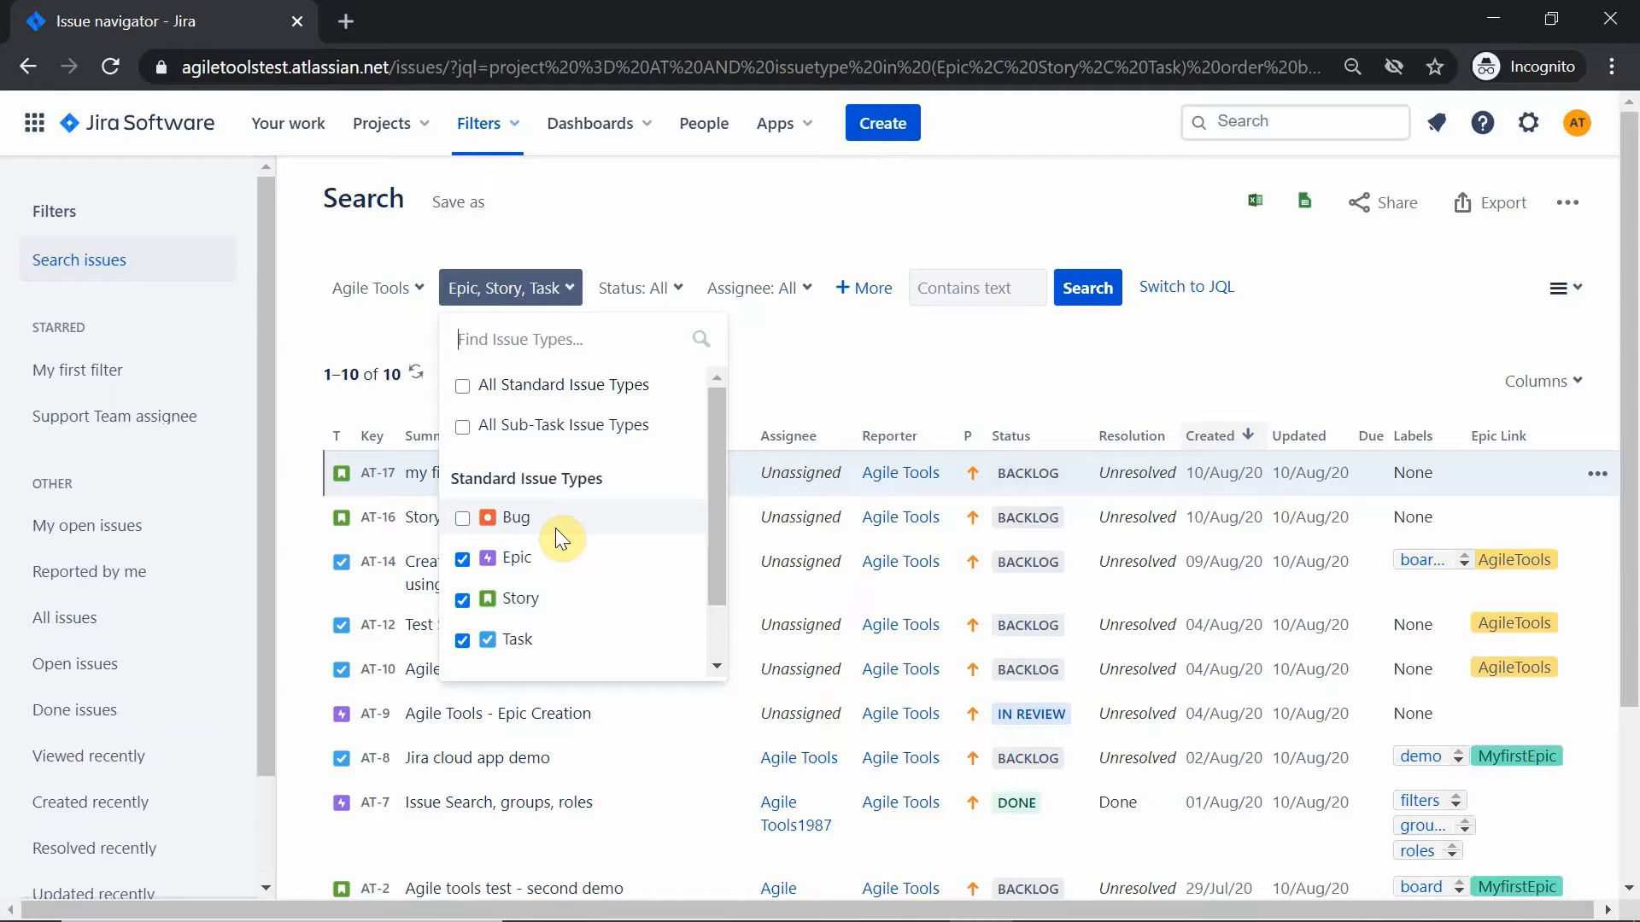
left_click(838, 366)
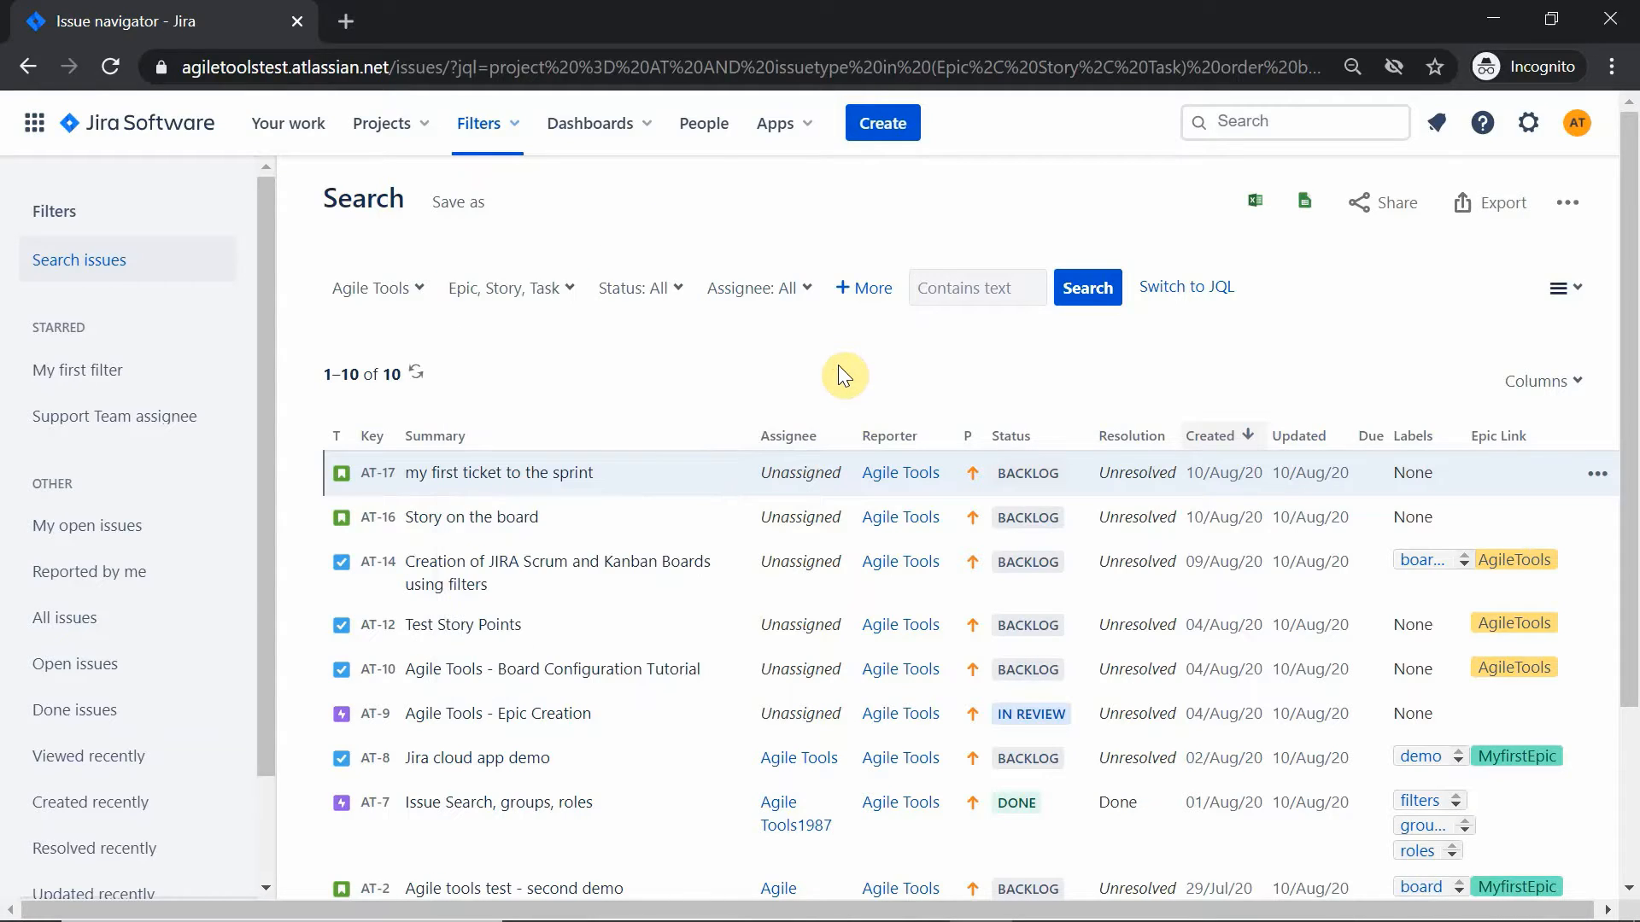
Step: Check the search's JQL form and save the search as a filter named "my filter for board creation"
left_click(1183, 291)
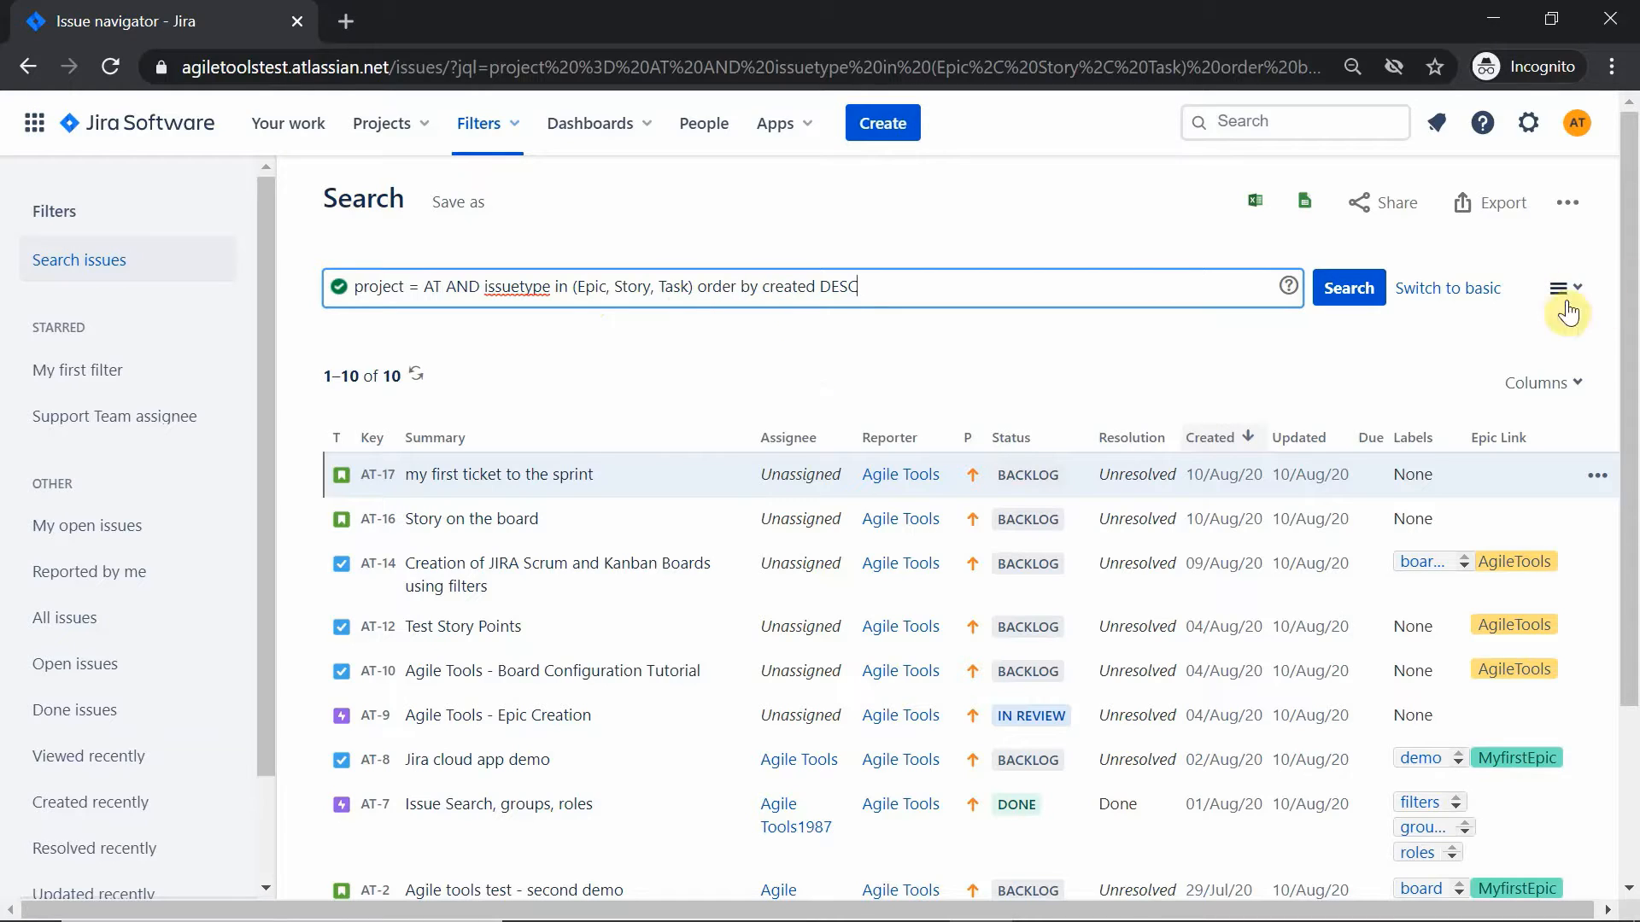
left_click(1438, 297)
left_click(452, 224)
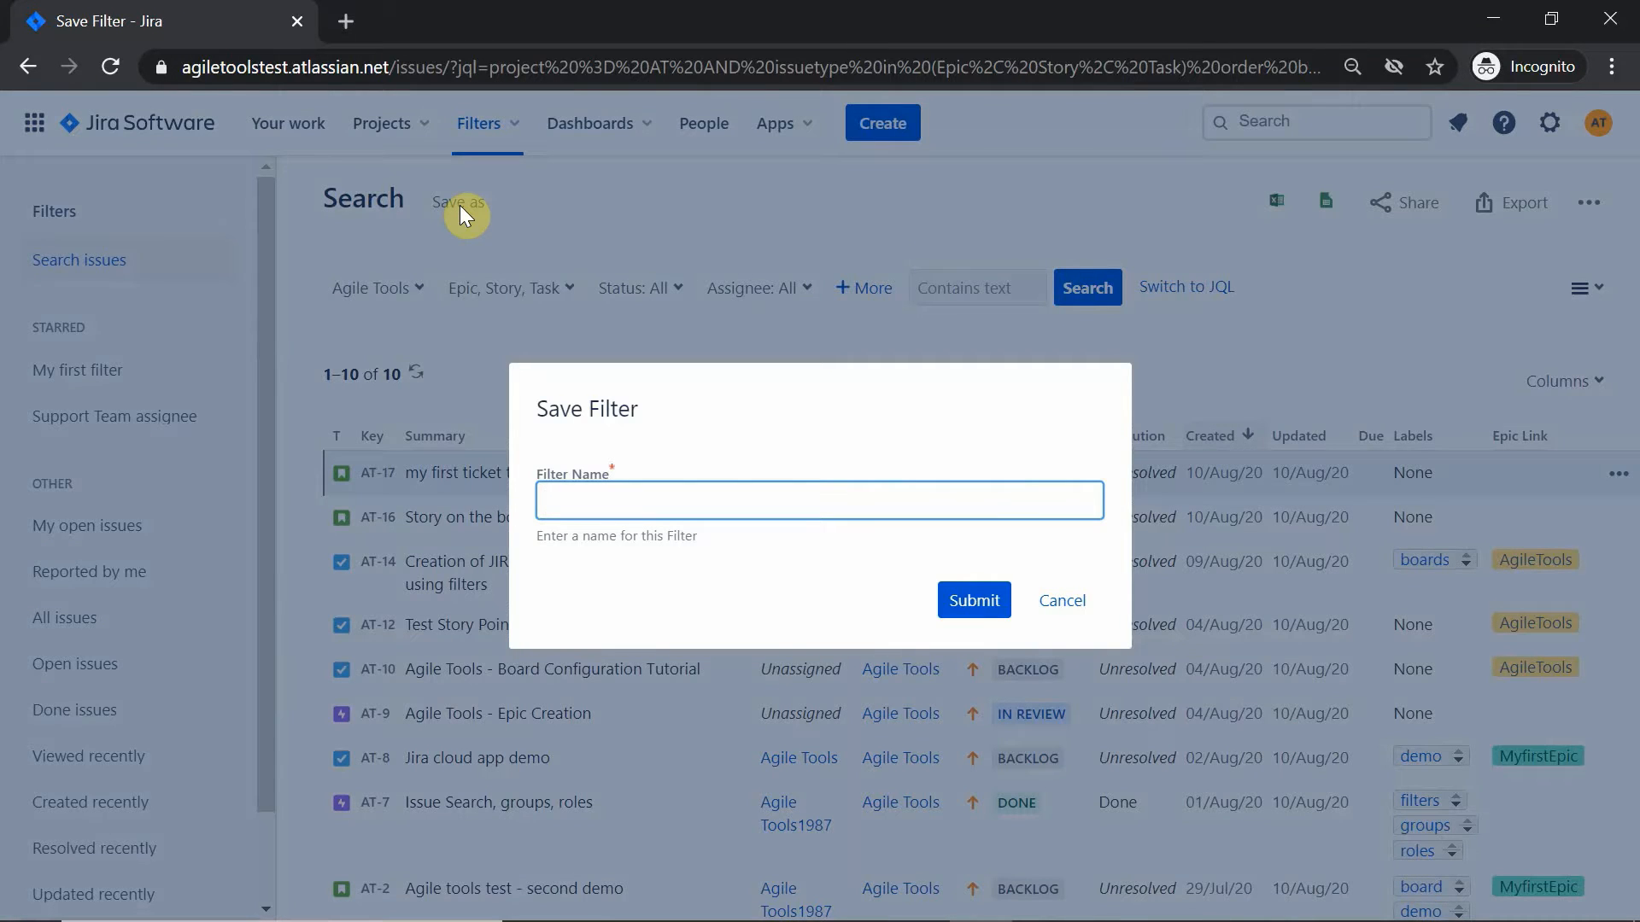
type("my filter for board creation")
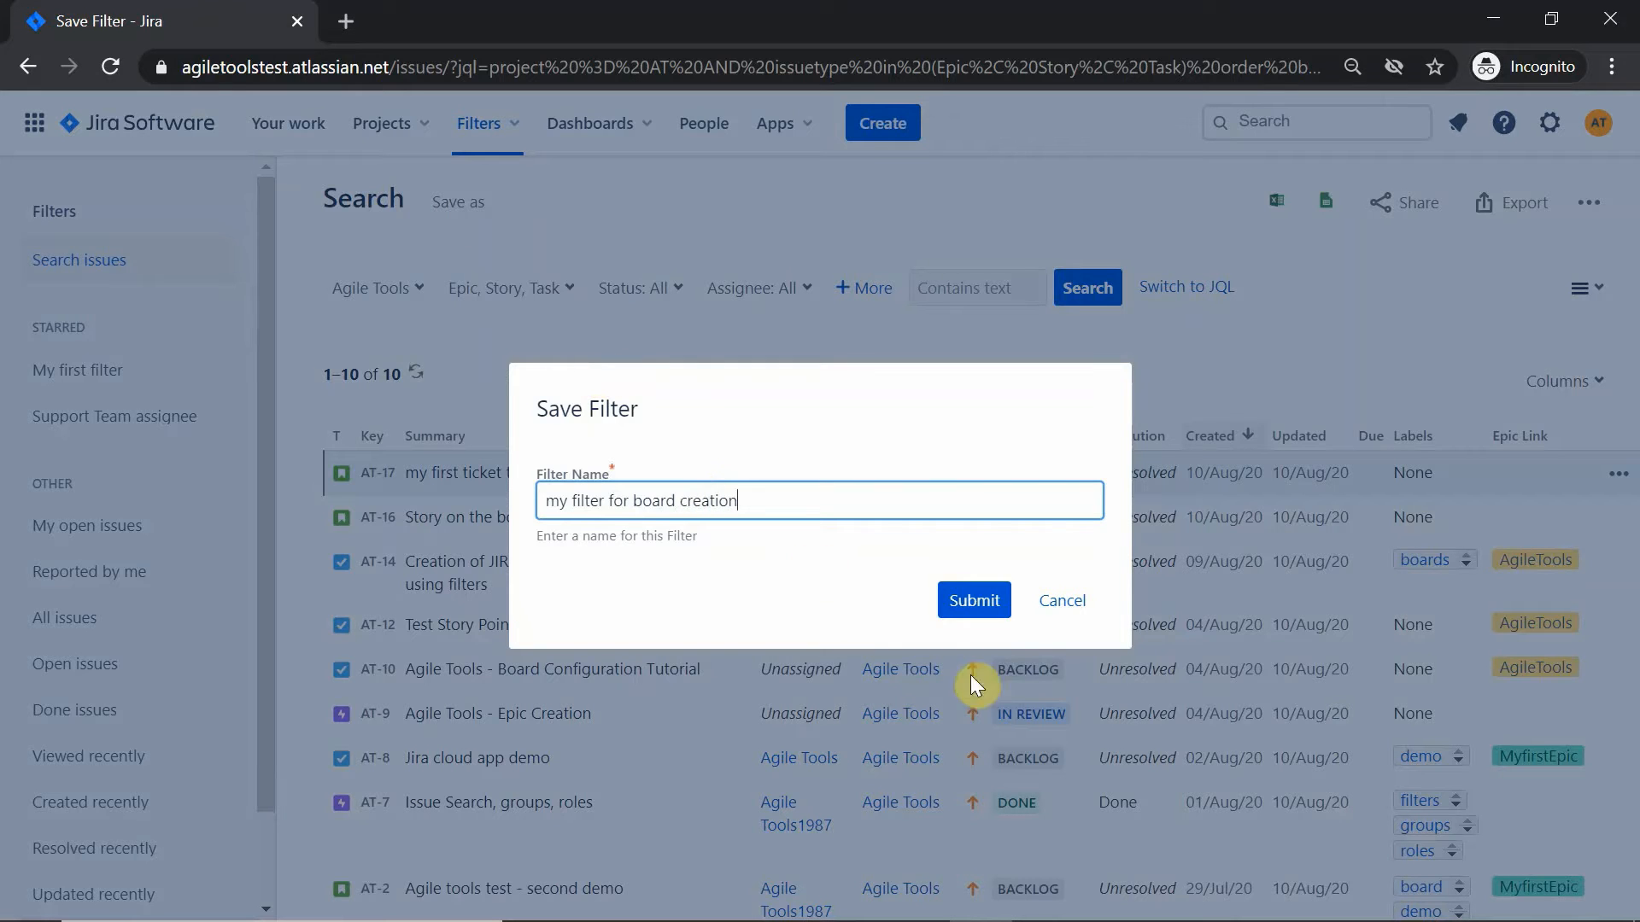
left_click(974, 603)
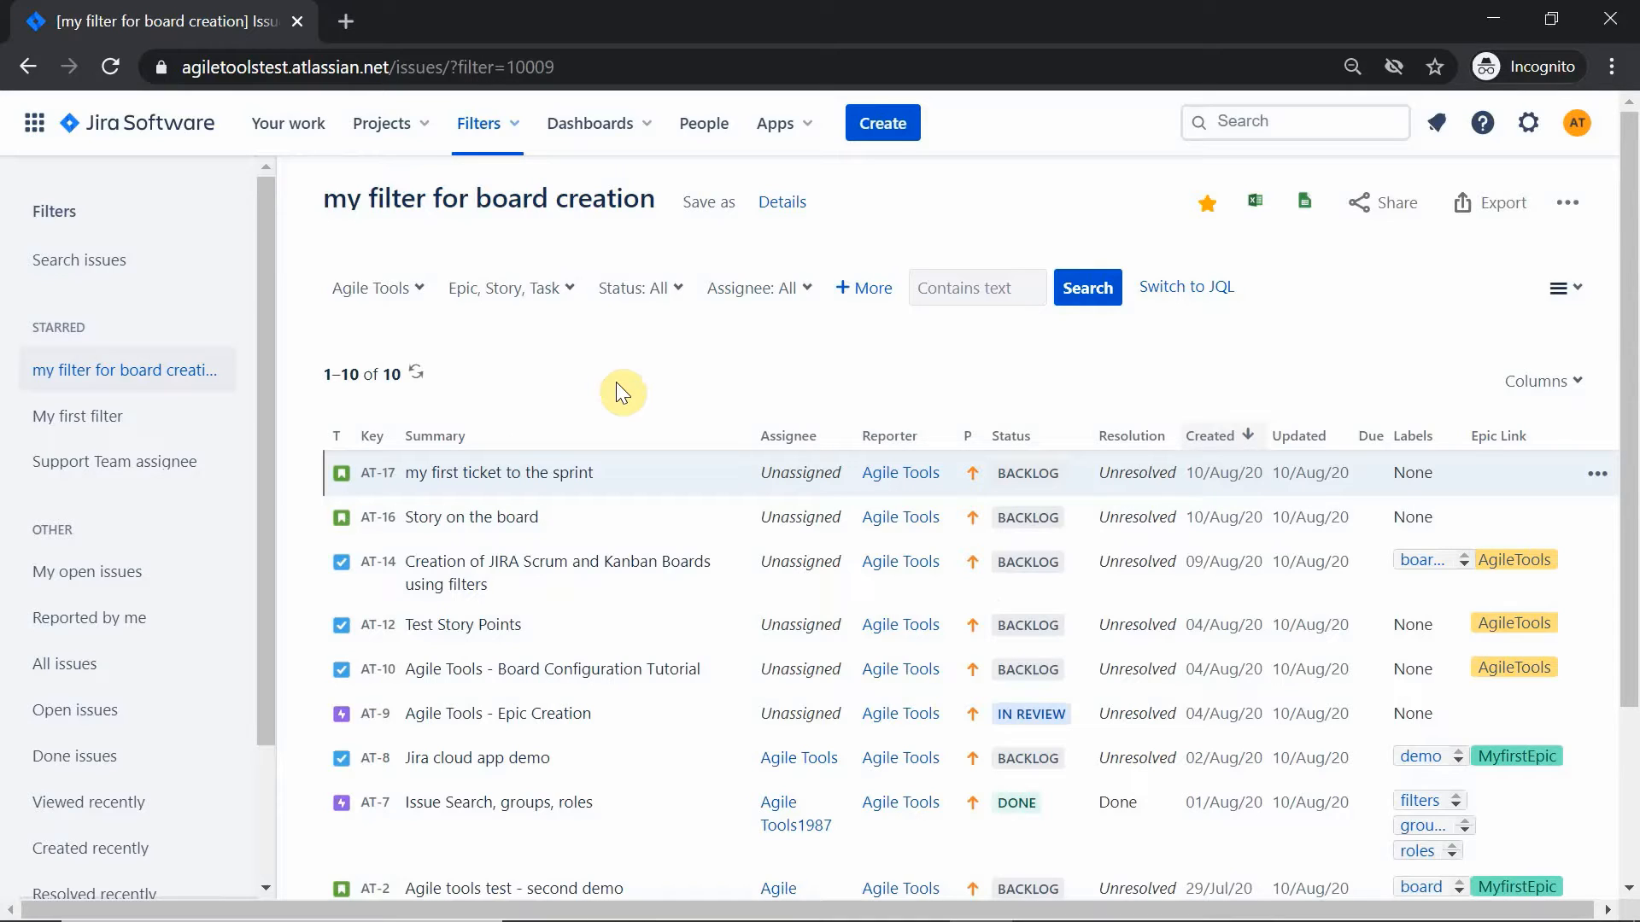
Step: Return to the Agile Tools project's Kanban board and start creating a new Scrum board
left_click(374, 135)
left_click(434, 213)
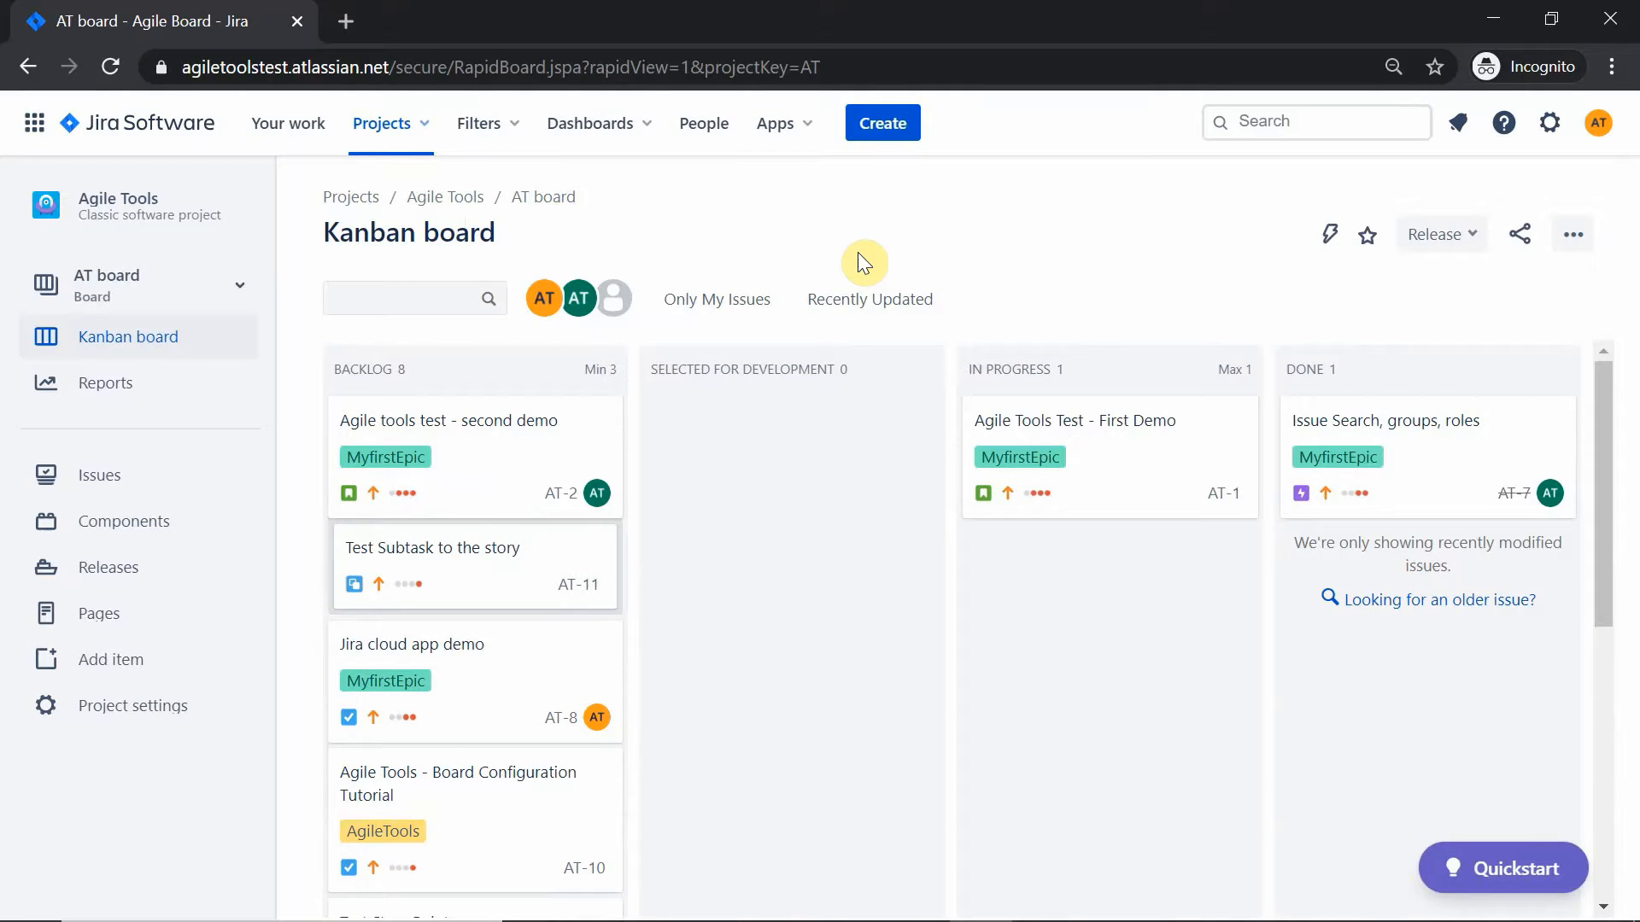
left_click(211, 304)
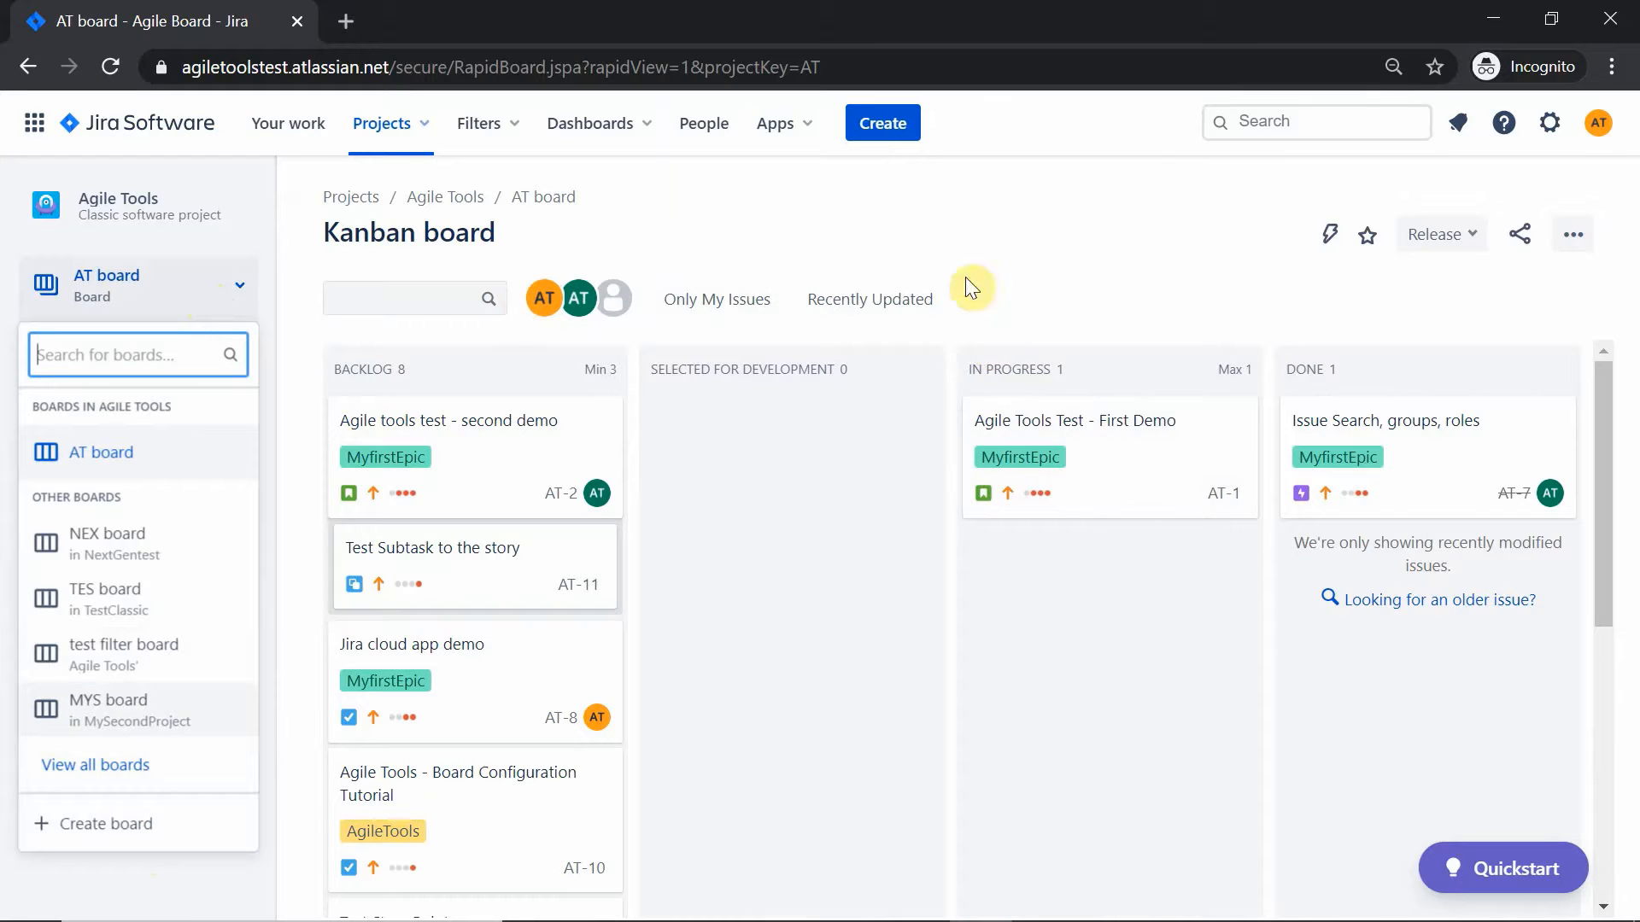
left_click(1580, 244)
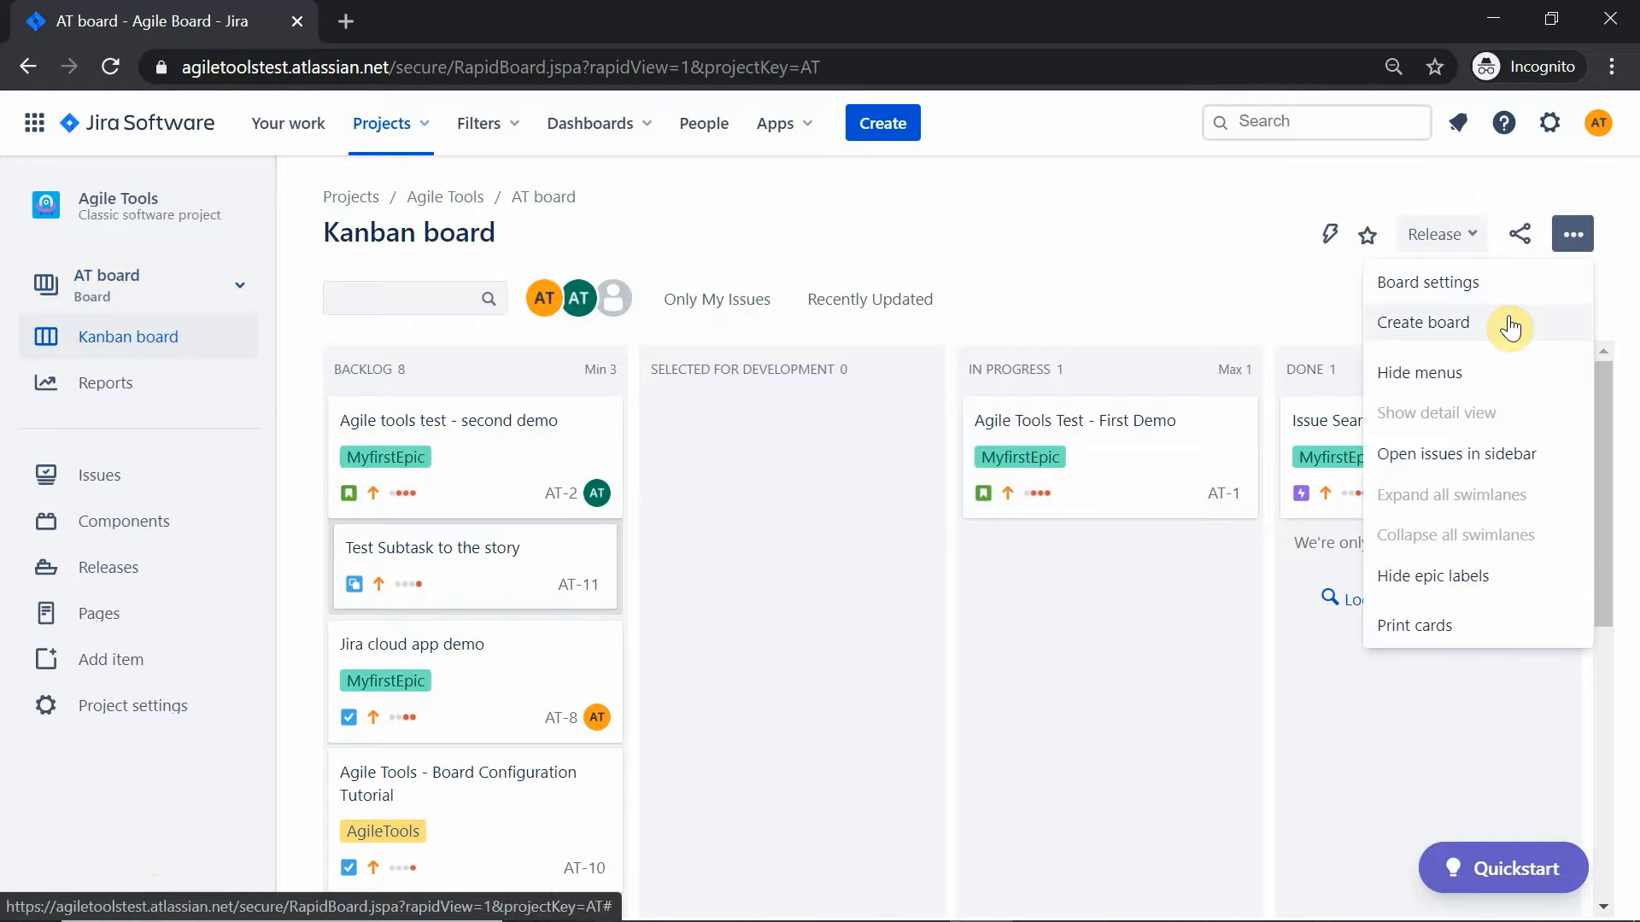
left_click(1510, 327)
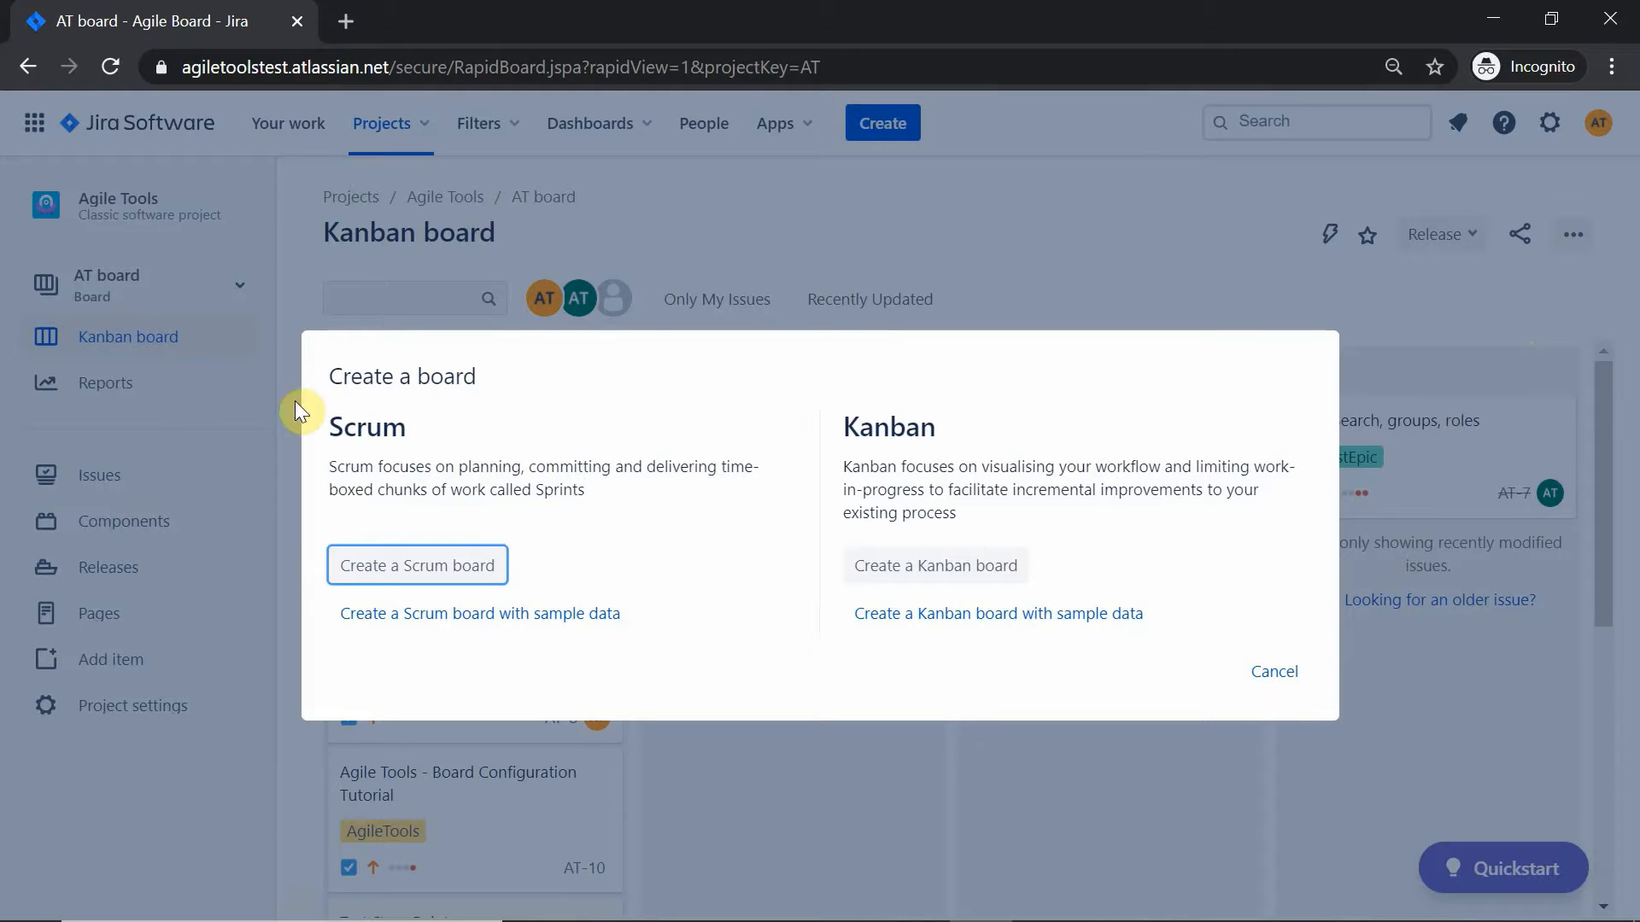
left_click(377, 561)
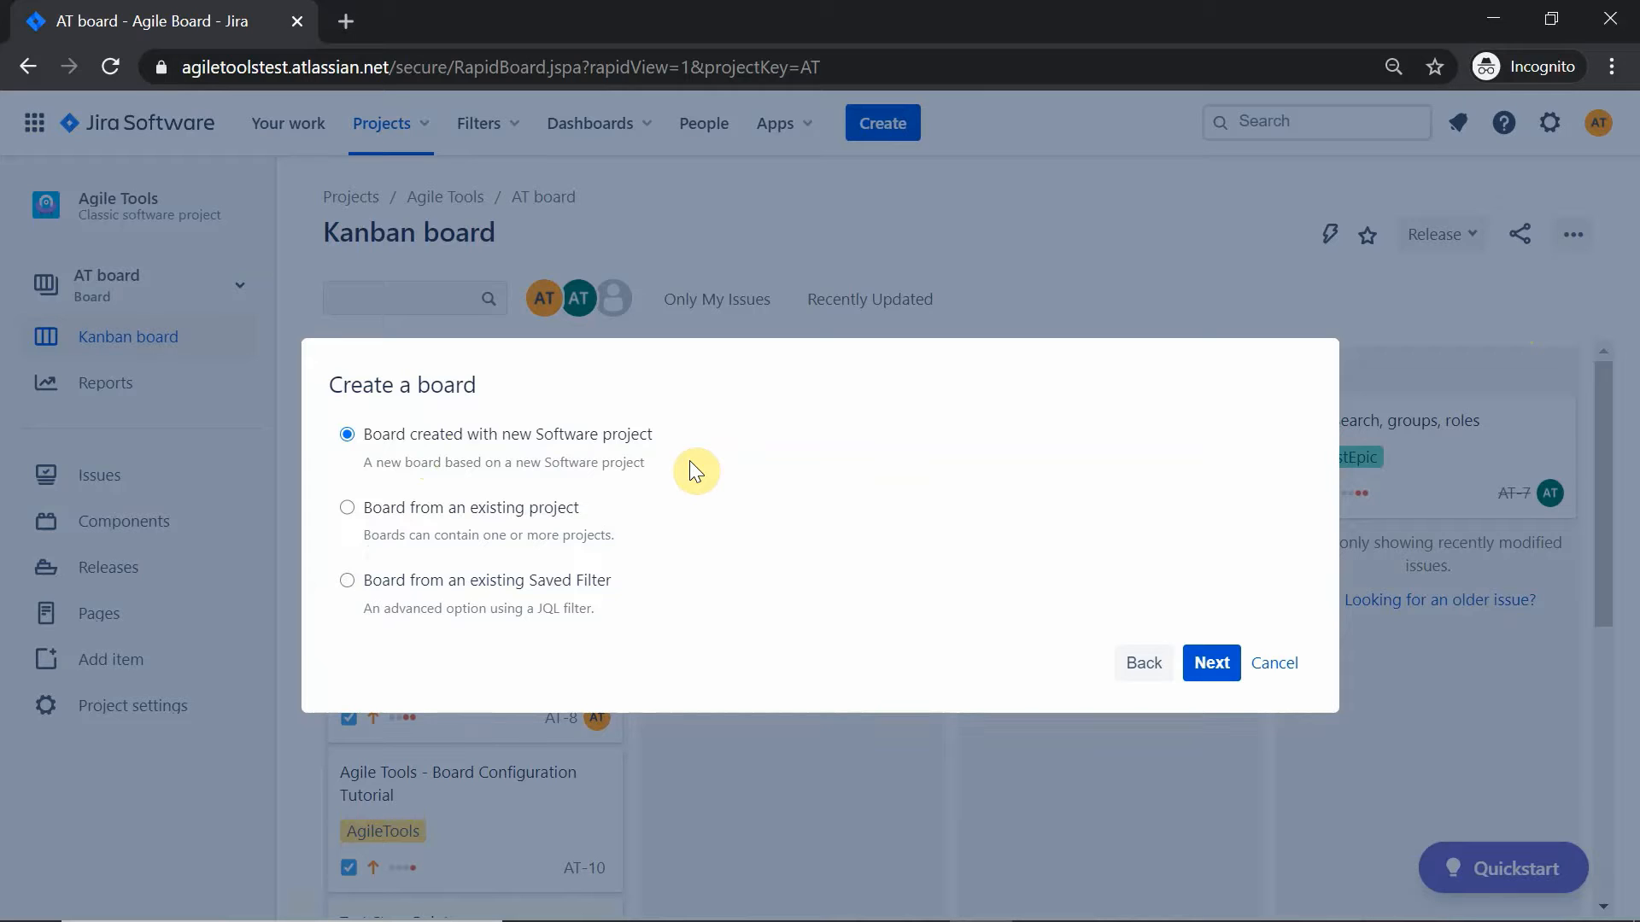
Step: Look at the new-project board form and the existing-project option, and base the Scrum board on an existing saved filter
left_click(1214, 672)
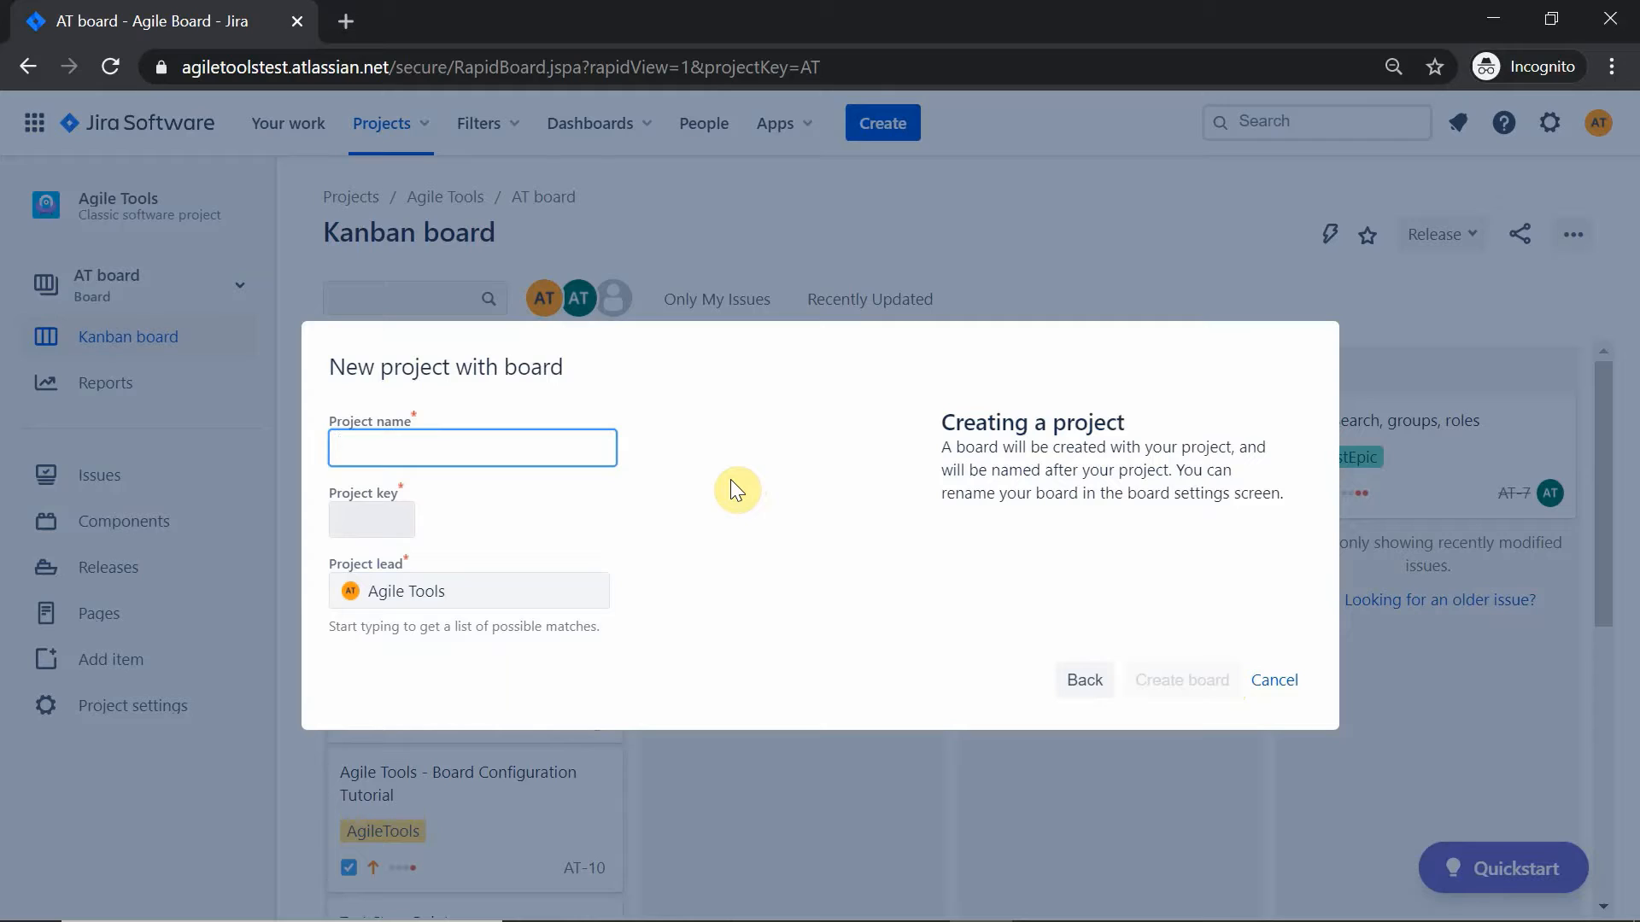
left_click(1081, 677)
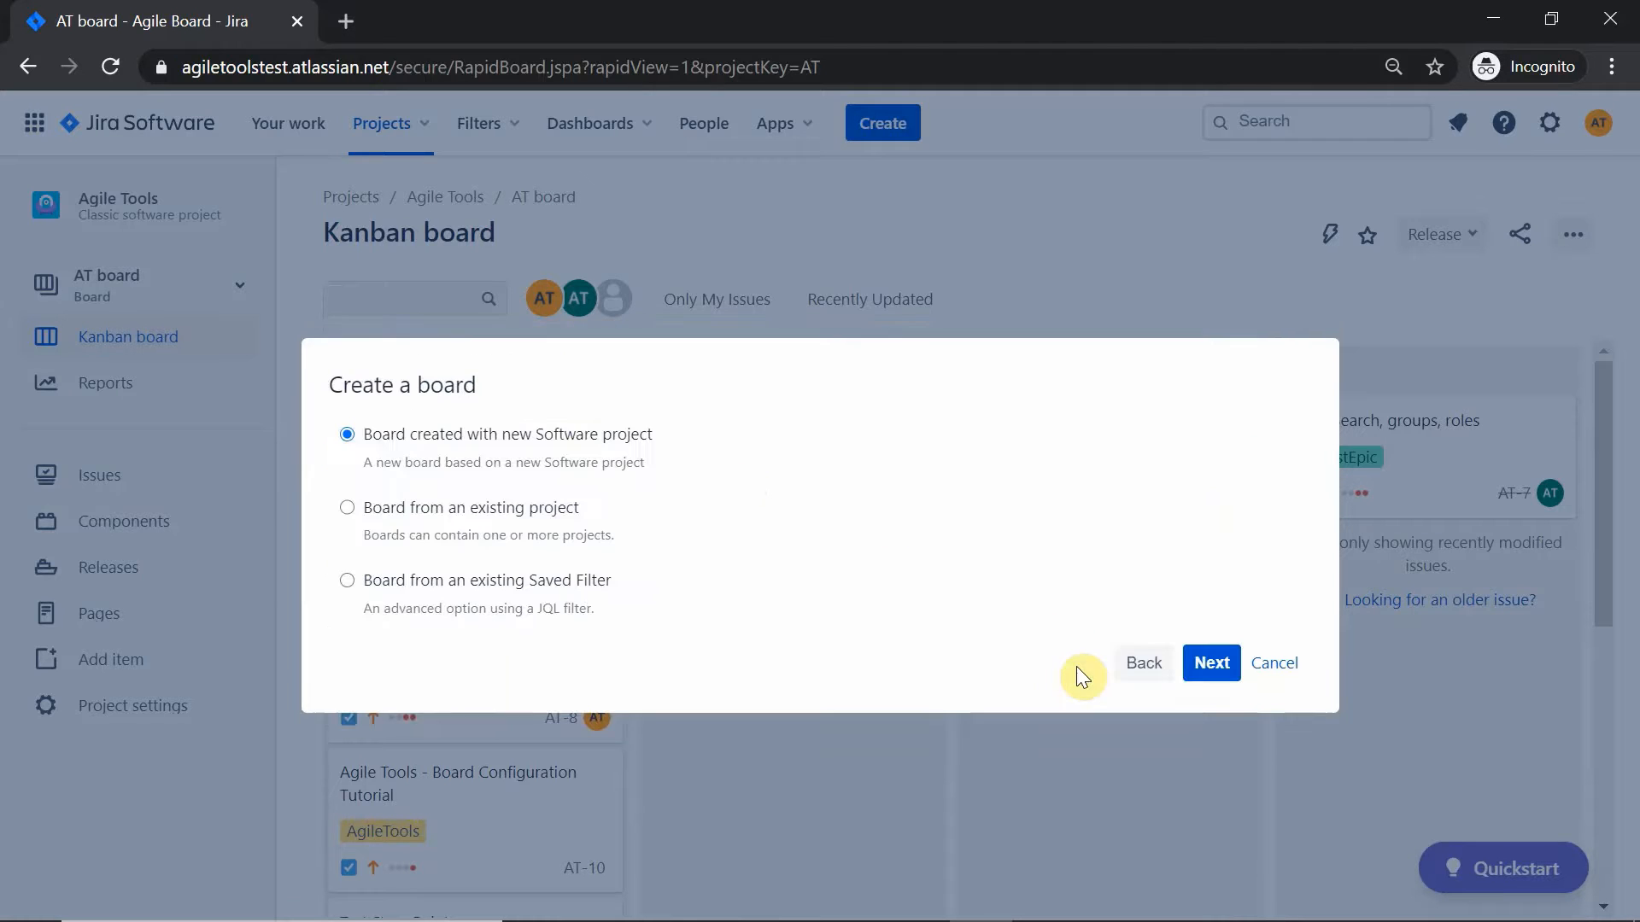
left_click(348, 507)
left_click(345, 585)
left_click(1213, 664)
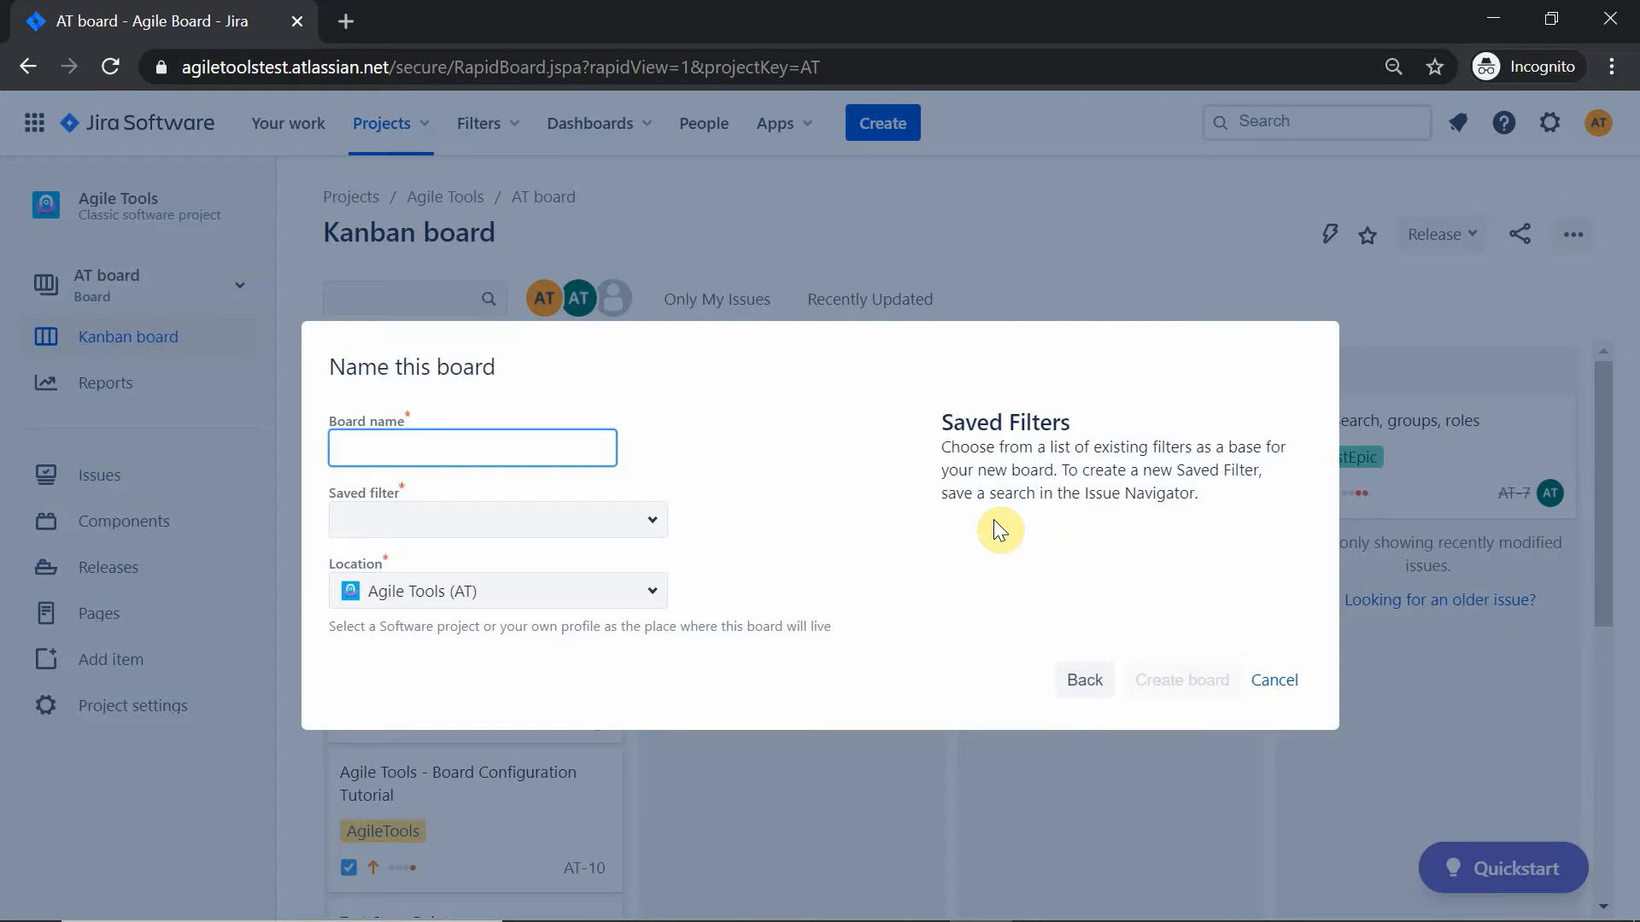
Step: Create the board as "my first scrum board" using the saved filter "my filter for board creation"
type("my first scrum board")
left_click(525, 531)
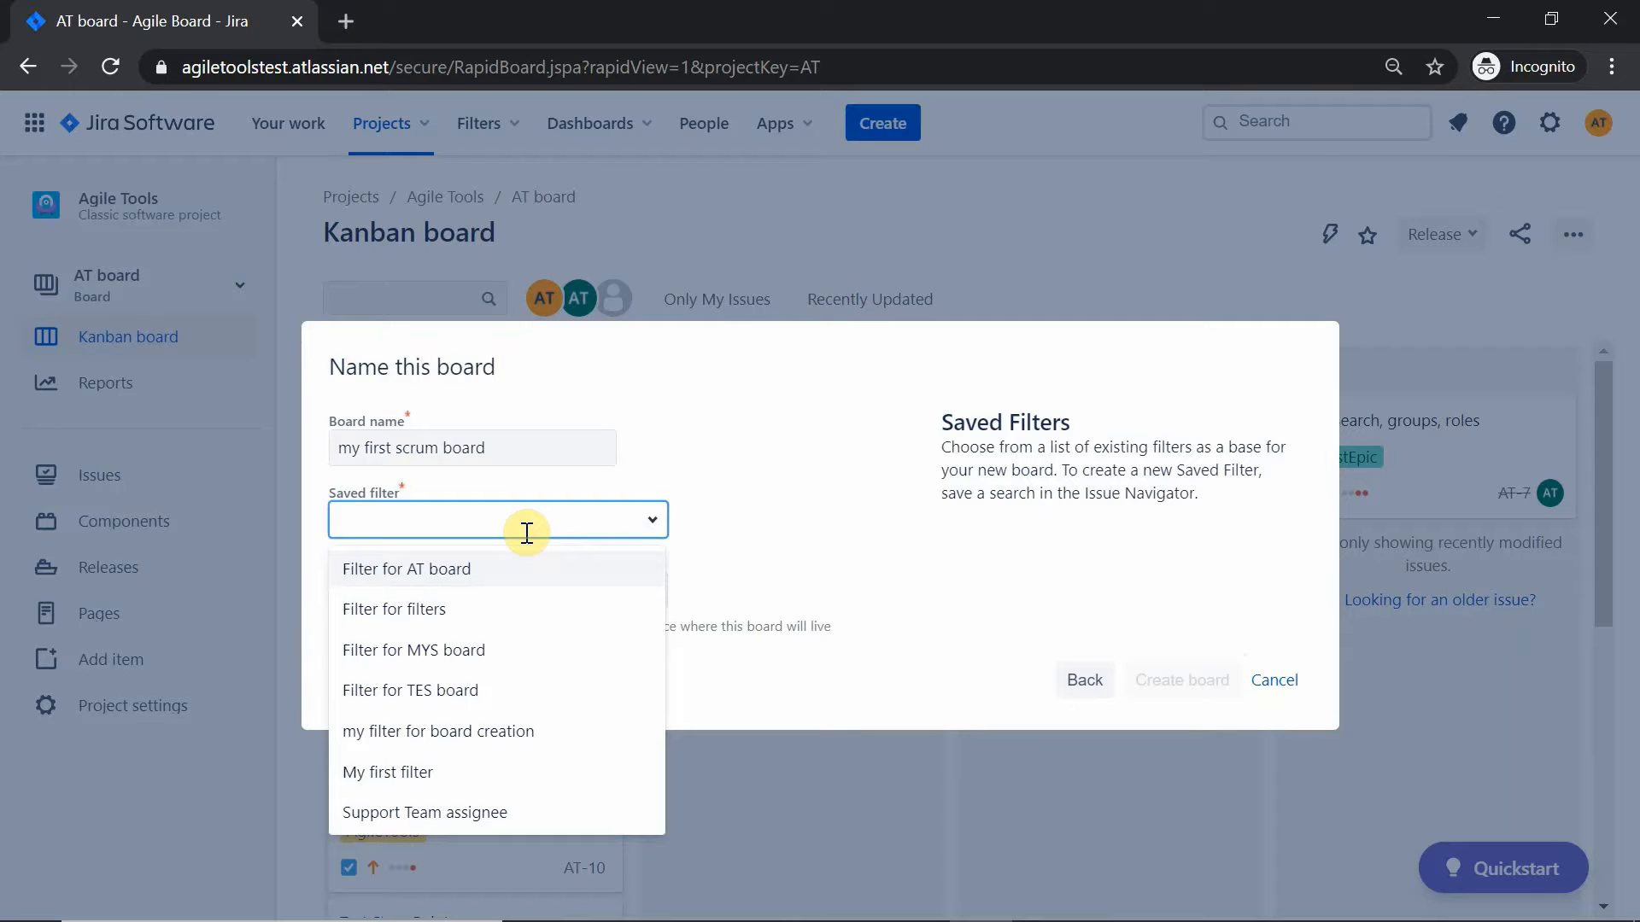
left_click(461, 739)
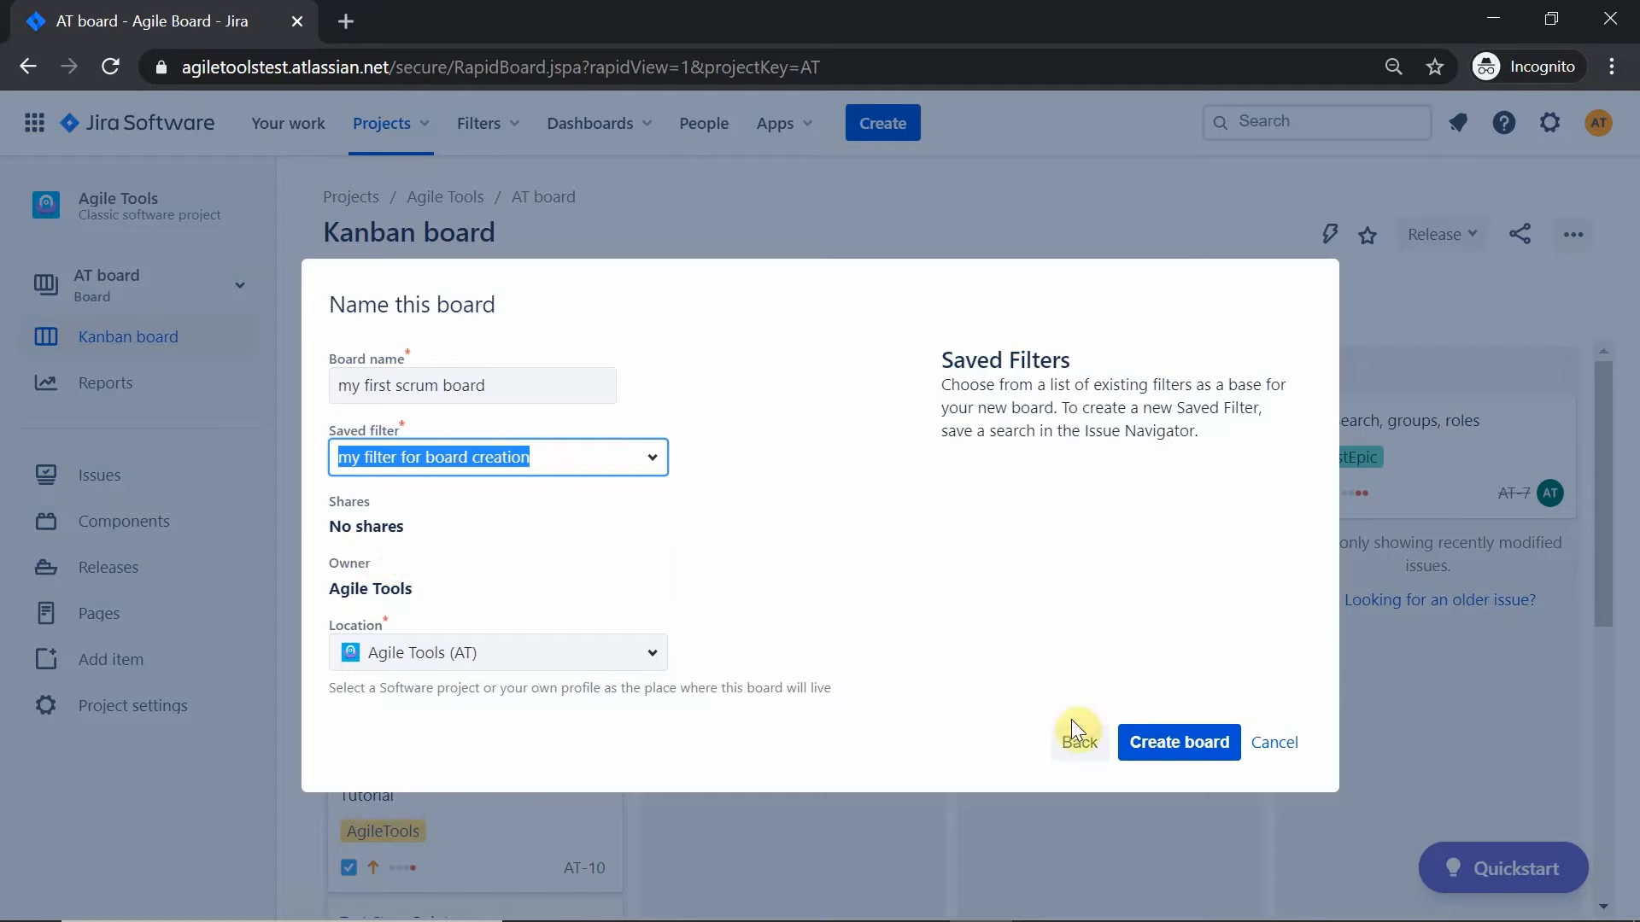
left_click(1159, 745)
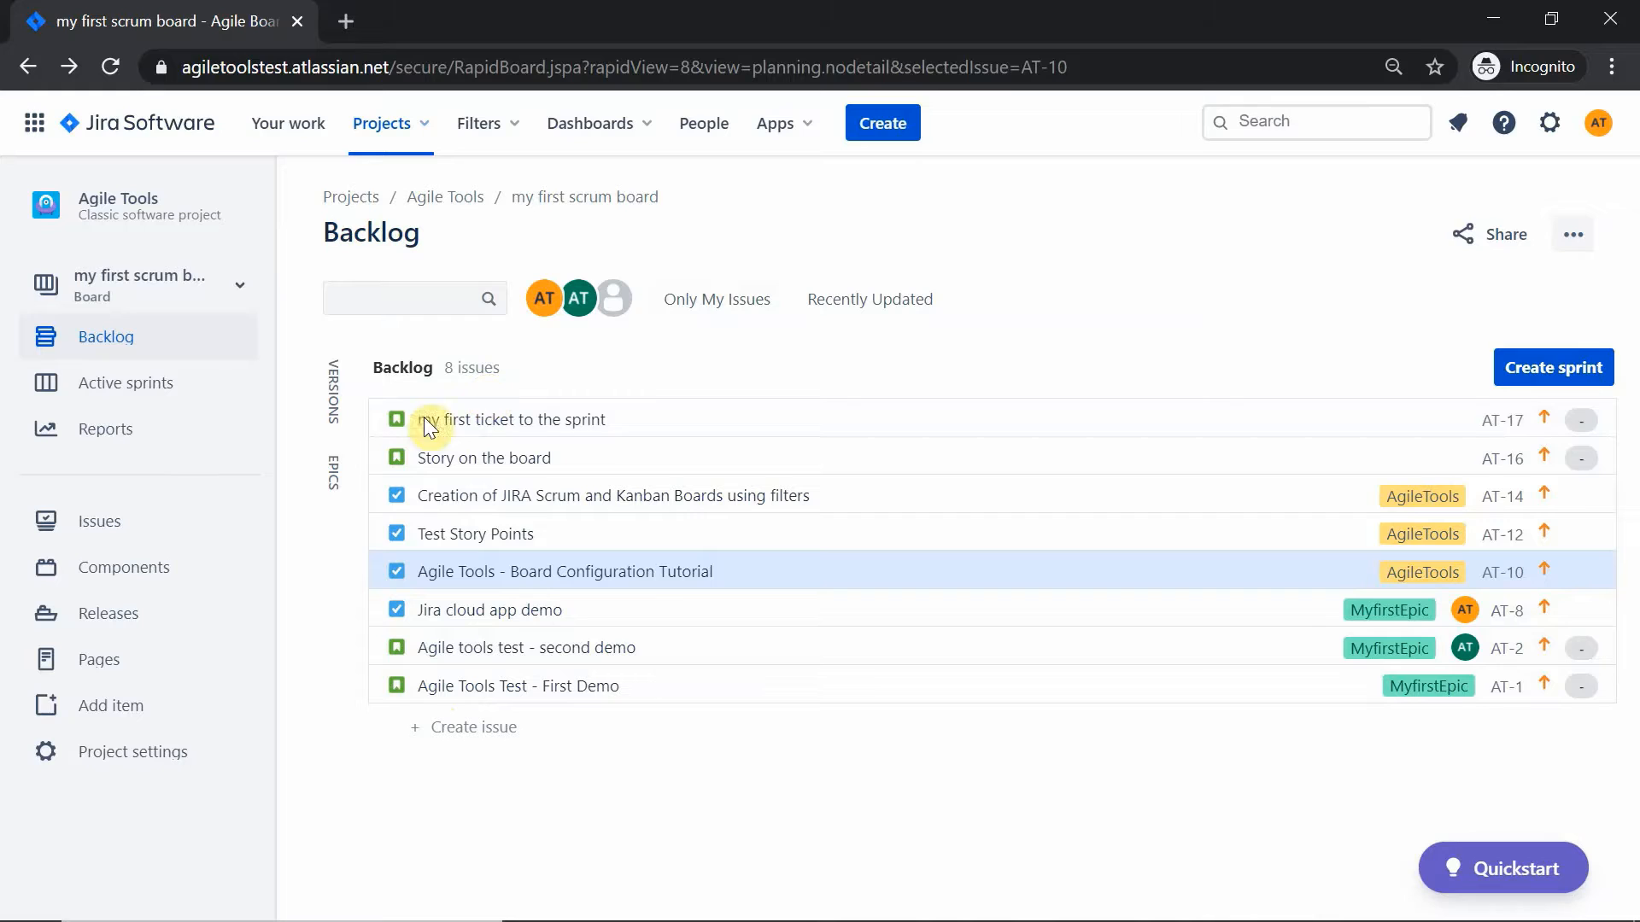
Step: Examine the details of the AgileTools and MyfirstEpic epics beside the backlog and close the epics list
left_click(333, 487)
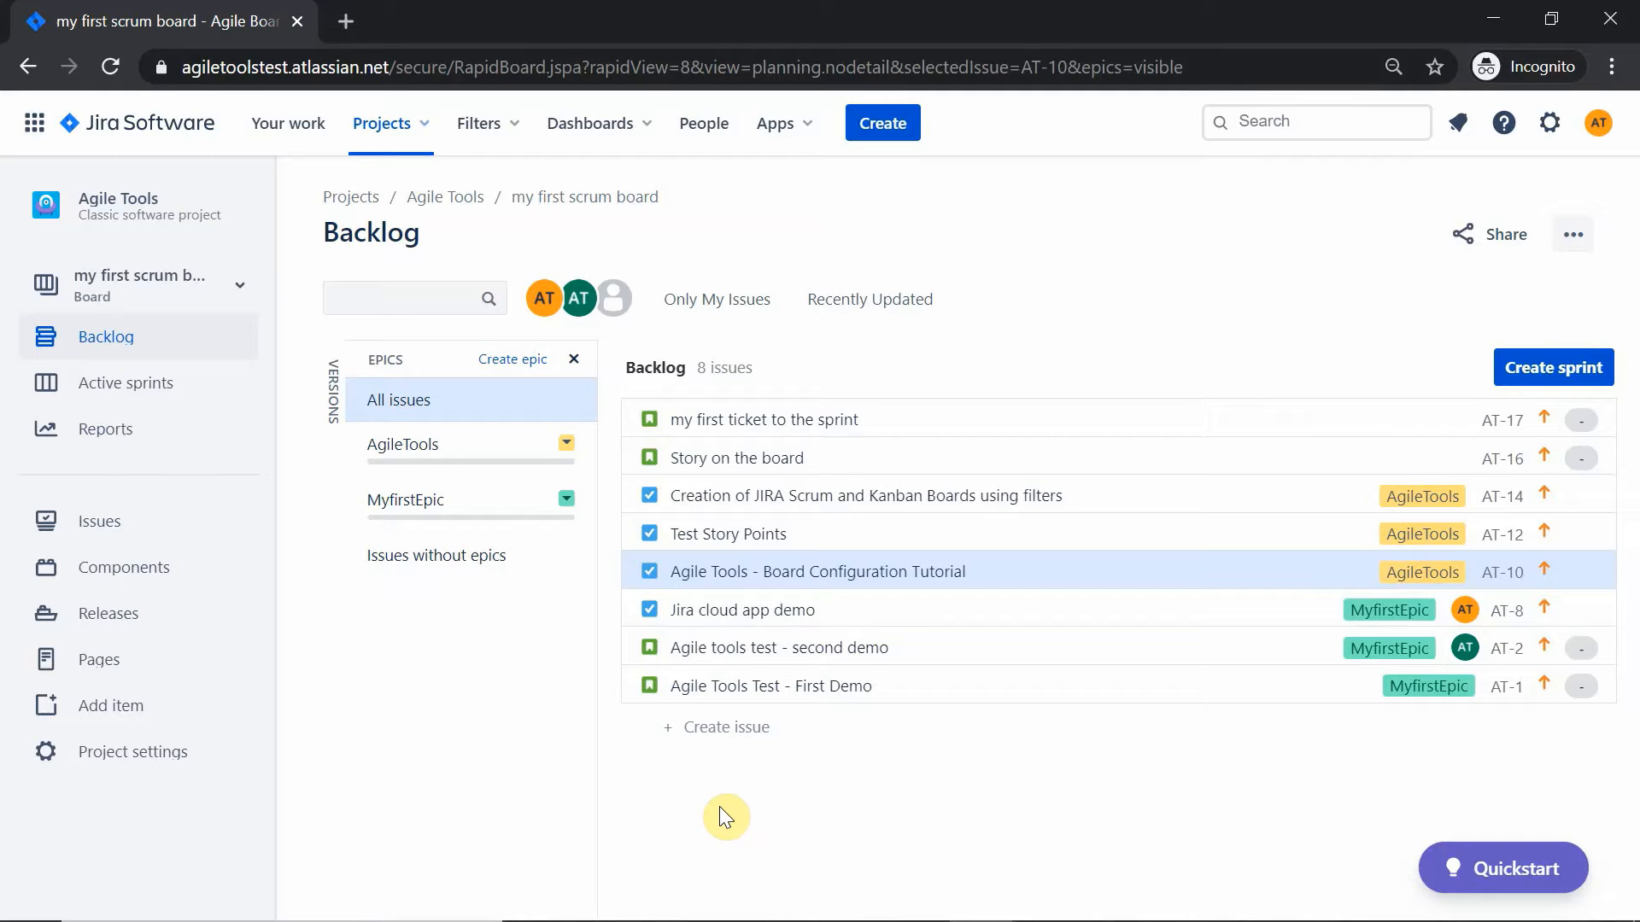
left_click(566, 443)
left_click(357, 453)
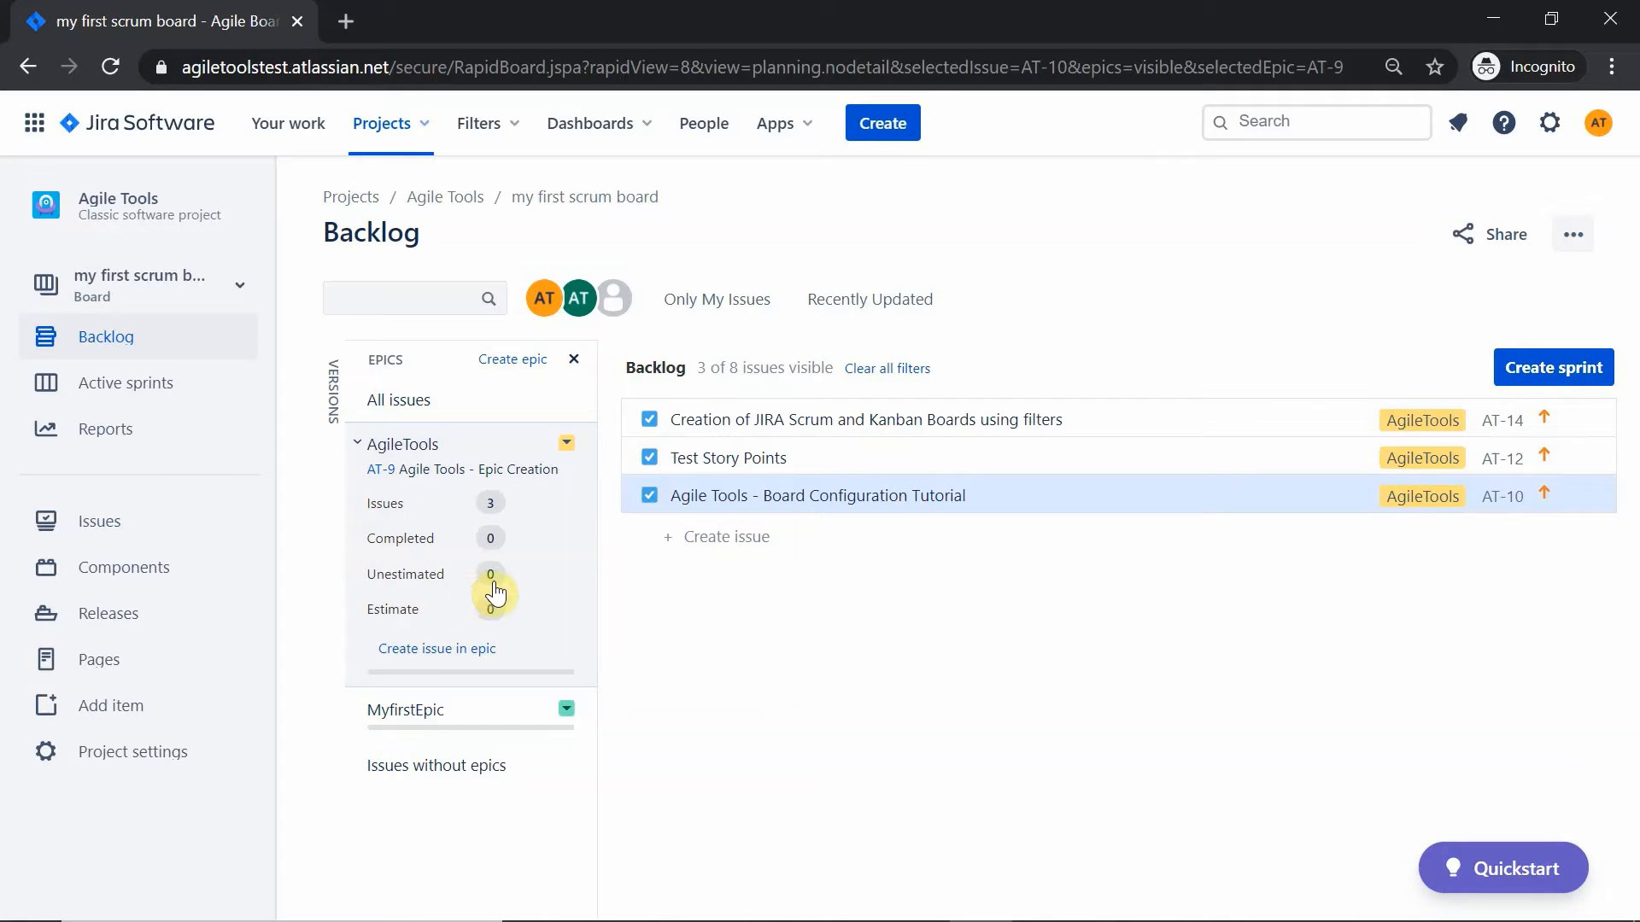
left_click(357, 712)
left_click_drag(591, 629, 583, 710)
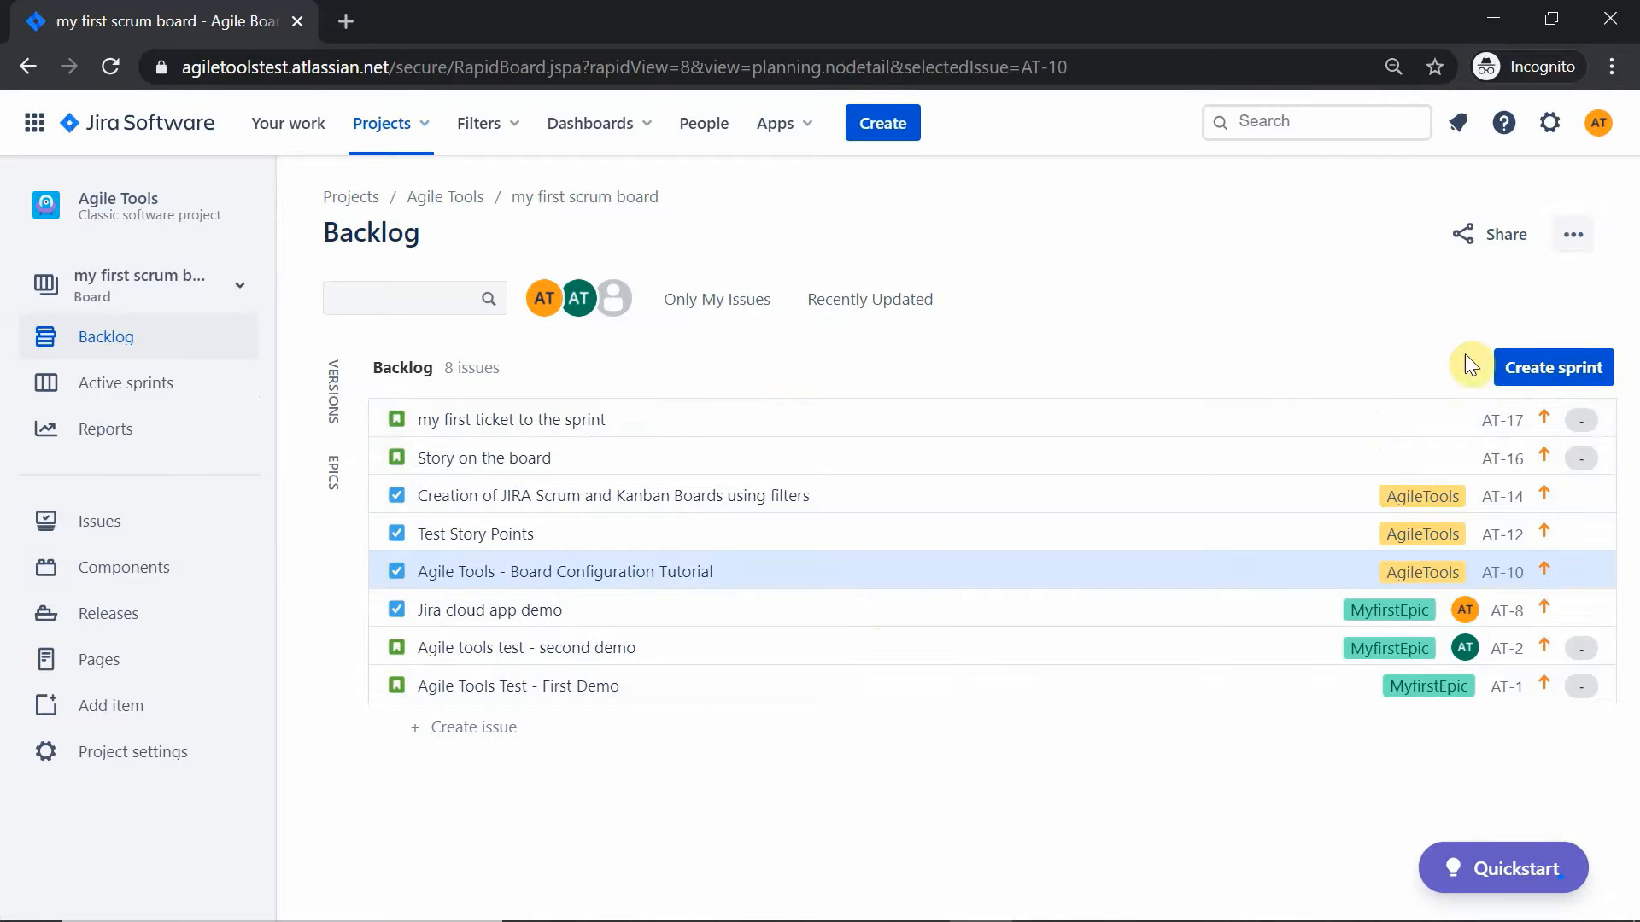
Step: Create a sprint in the Scrum board's backlog and rename it "My Sprint 1"
left_click(1545, 374)
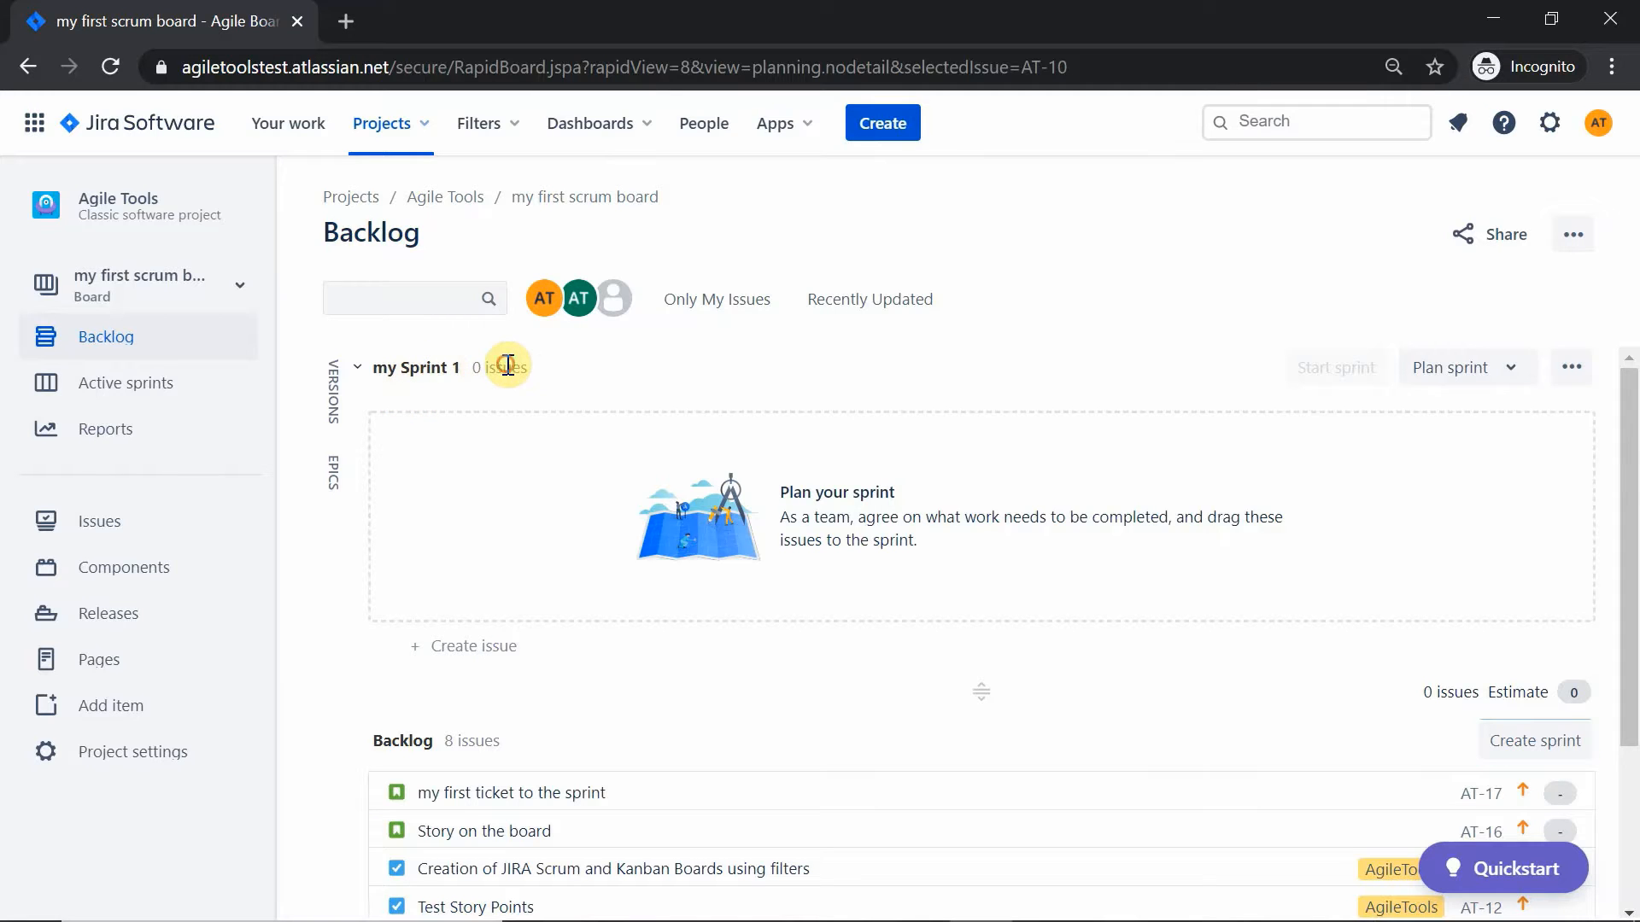
left_click(1575, 383)
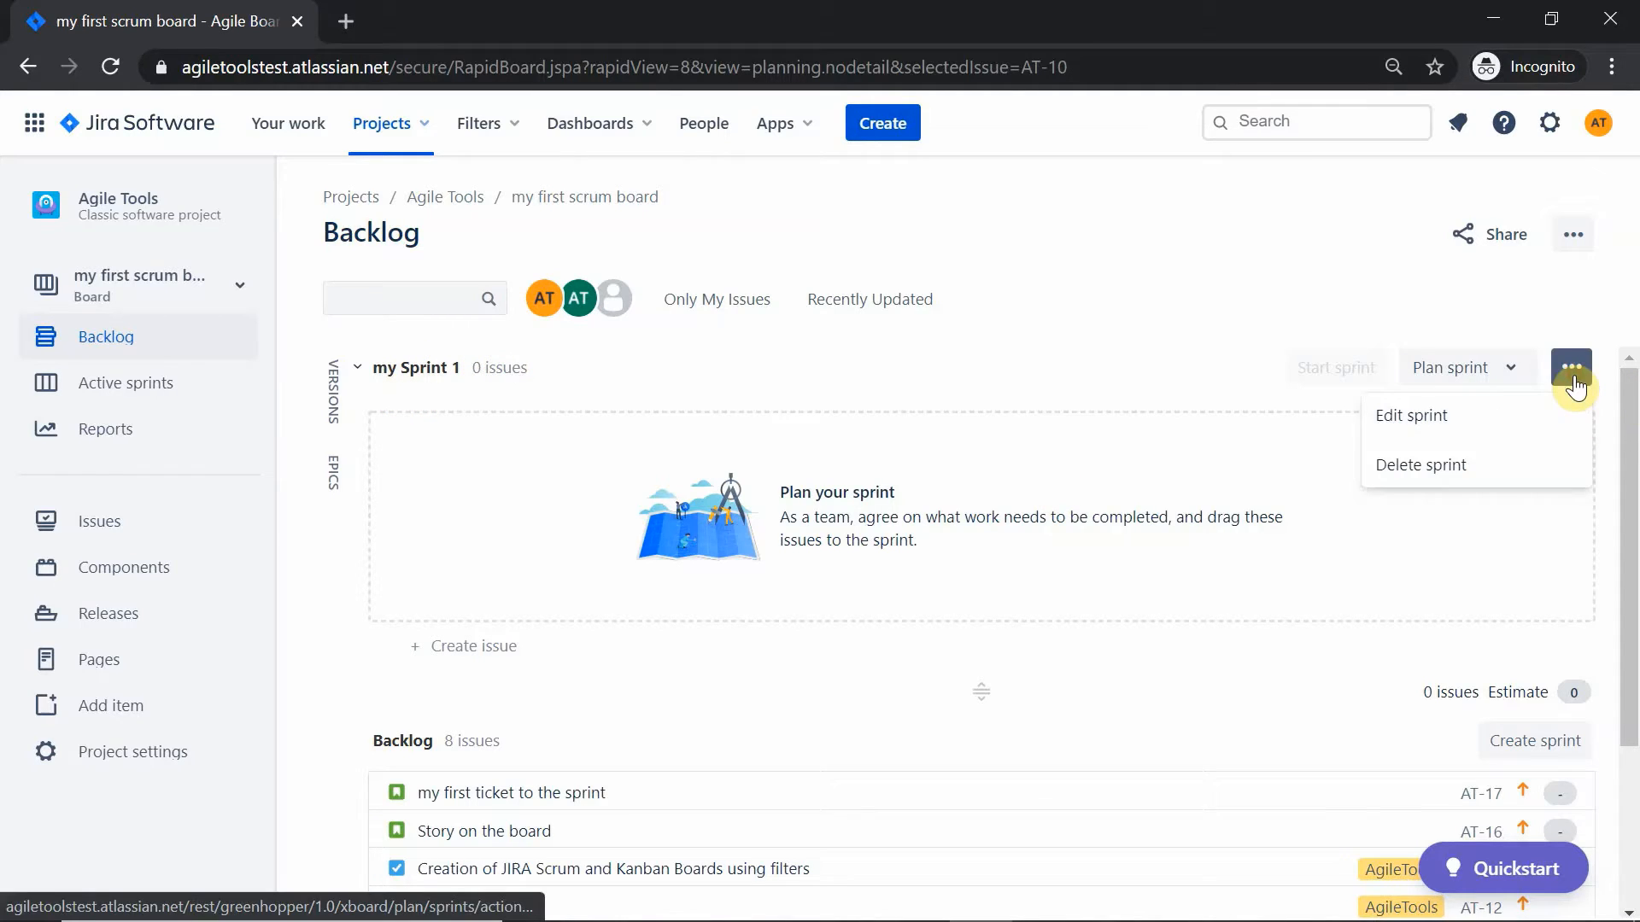
left_click(1431, 420)
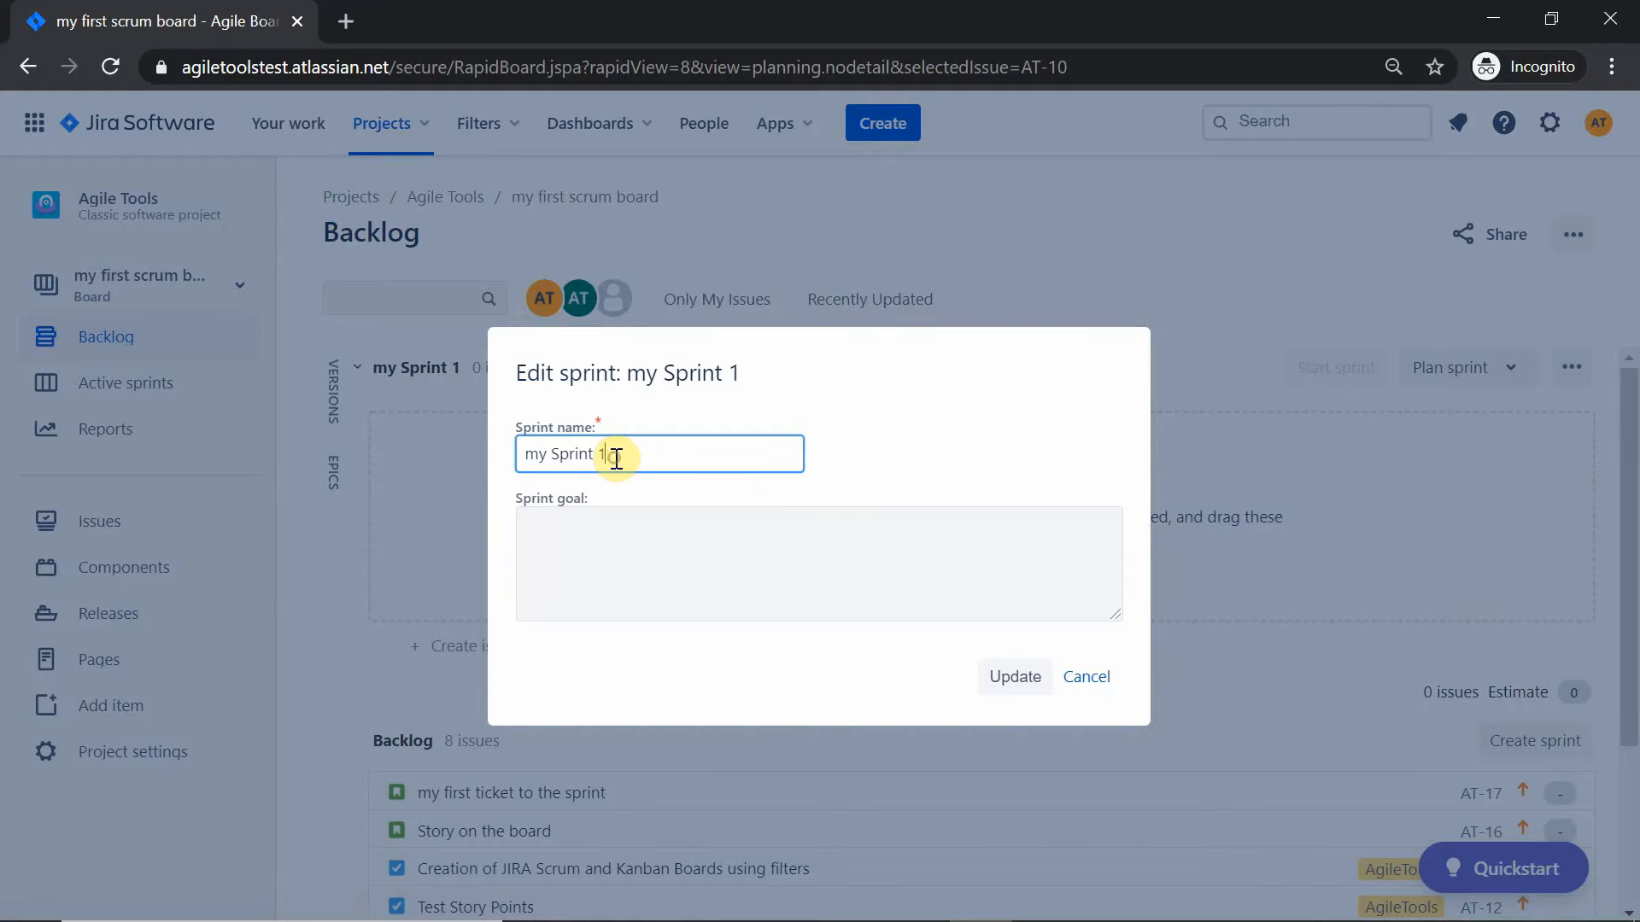
key("BackSpace")
key("BackSpace")
key("BackSpace")
key("BackSpace")
key("BackSpace")
key("BackSpace")
key("BackSpace")
key("BackSpace")
key("BackSpace")
key("BackSpace")
type("My First")
key("BackSpace")
key("BackSpace")
key("BackSpace")
key("BackSpace")
key("BackSpace")
type("Sprint 1")
left_click(1017, 679)
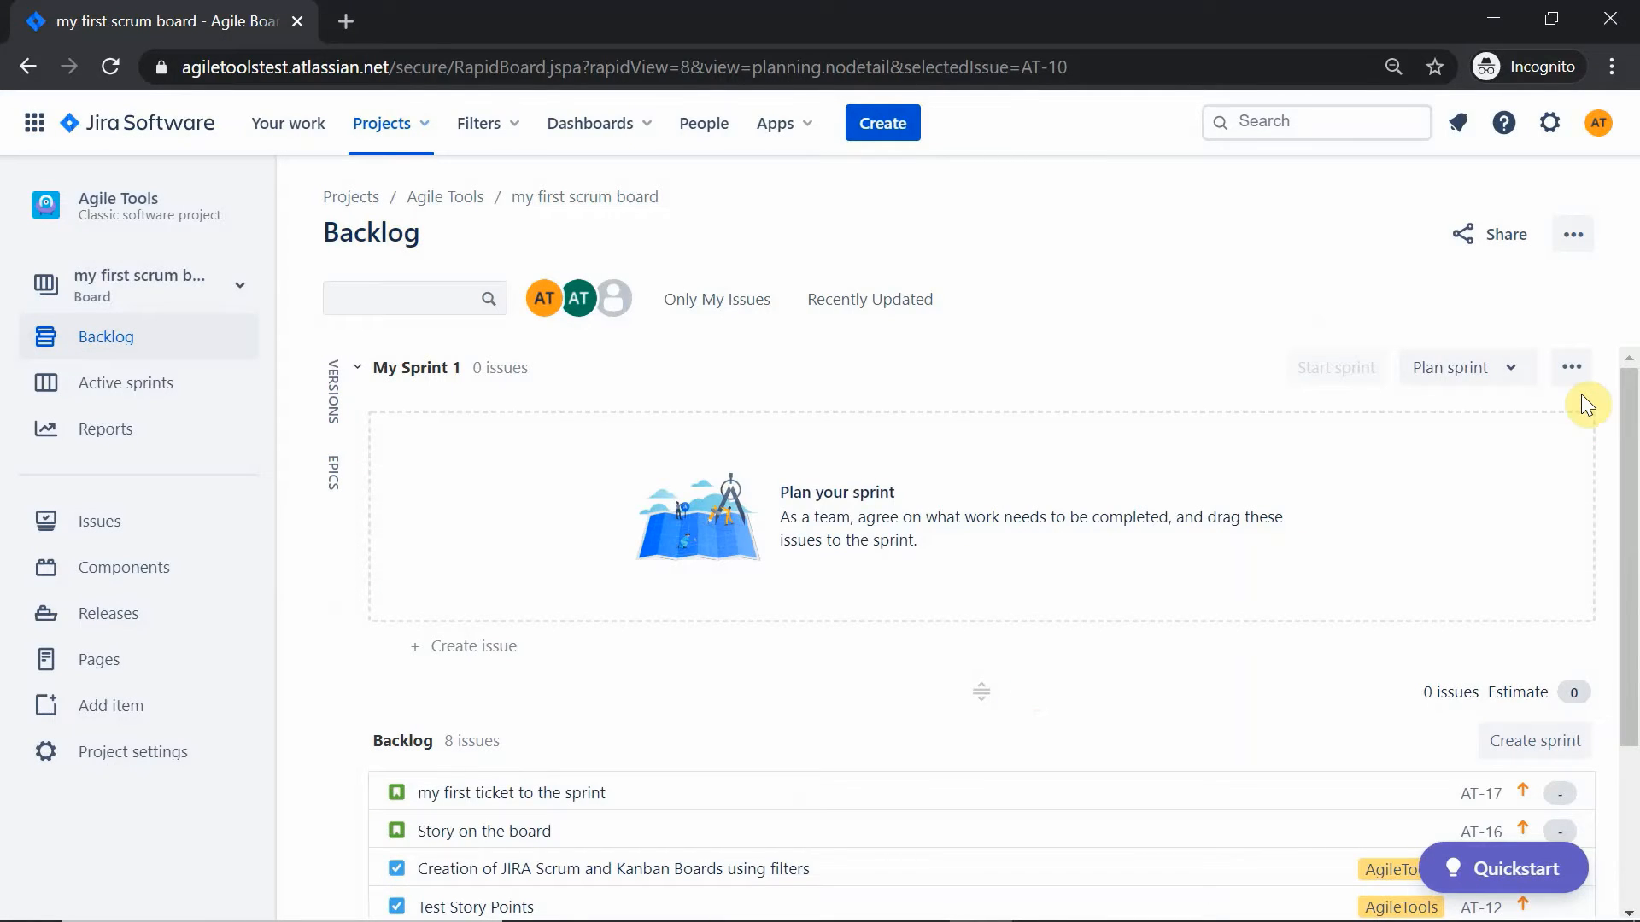
Step: Set the goal of My Sprint 1 to "To give a demo on scrum board"
left_click(1571, 367)
left_click(1436, 436)
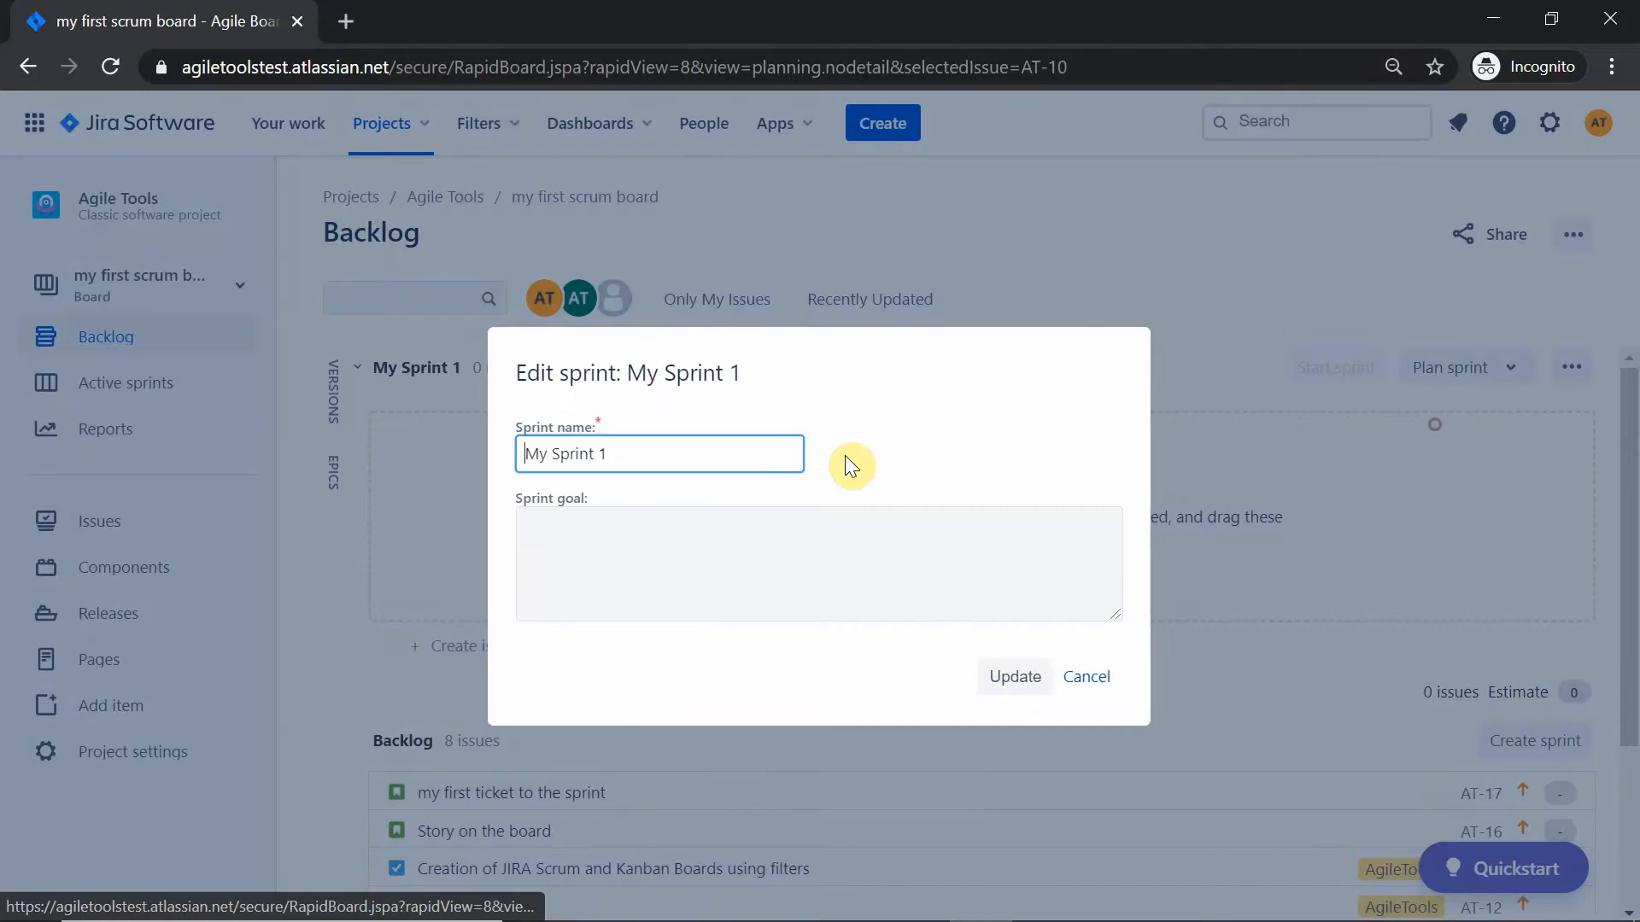
left_click(730, 533)
type("T")
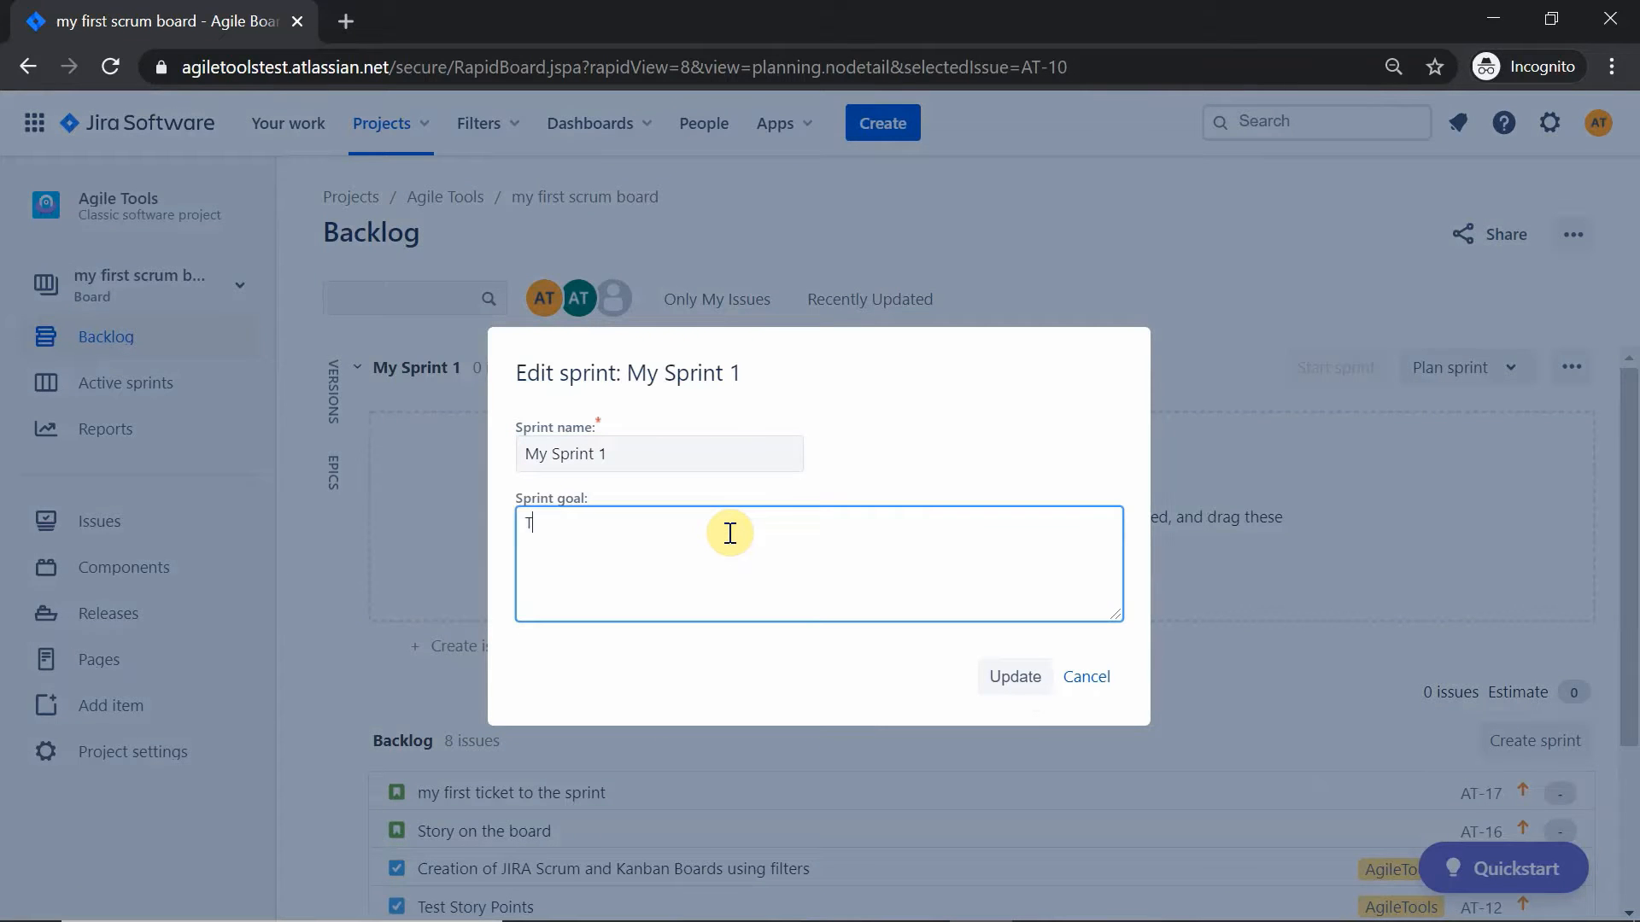
type("o give a demo on scrum board")
left_click(1008, 677)
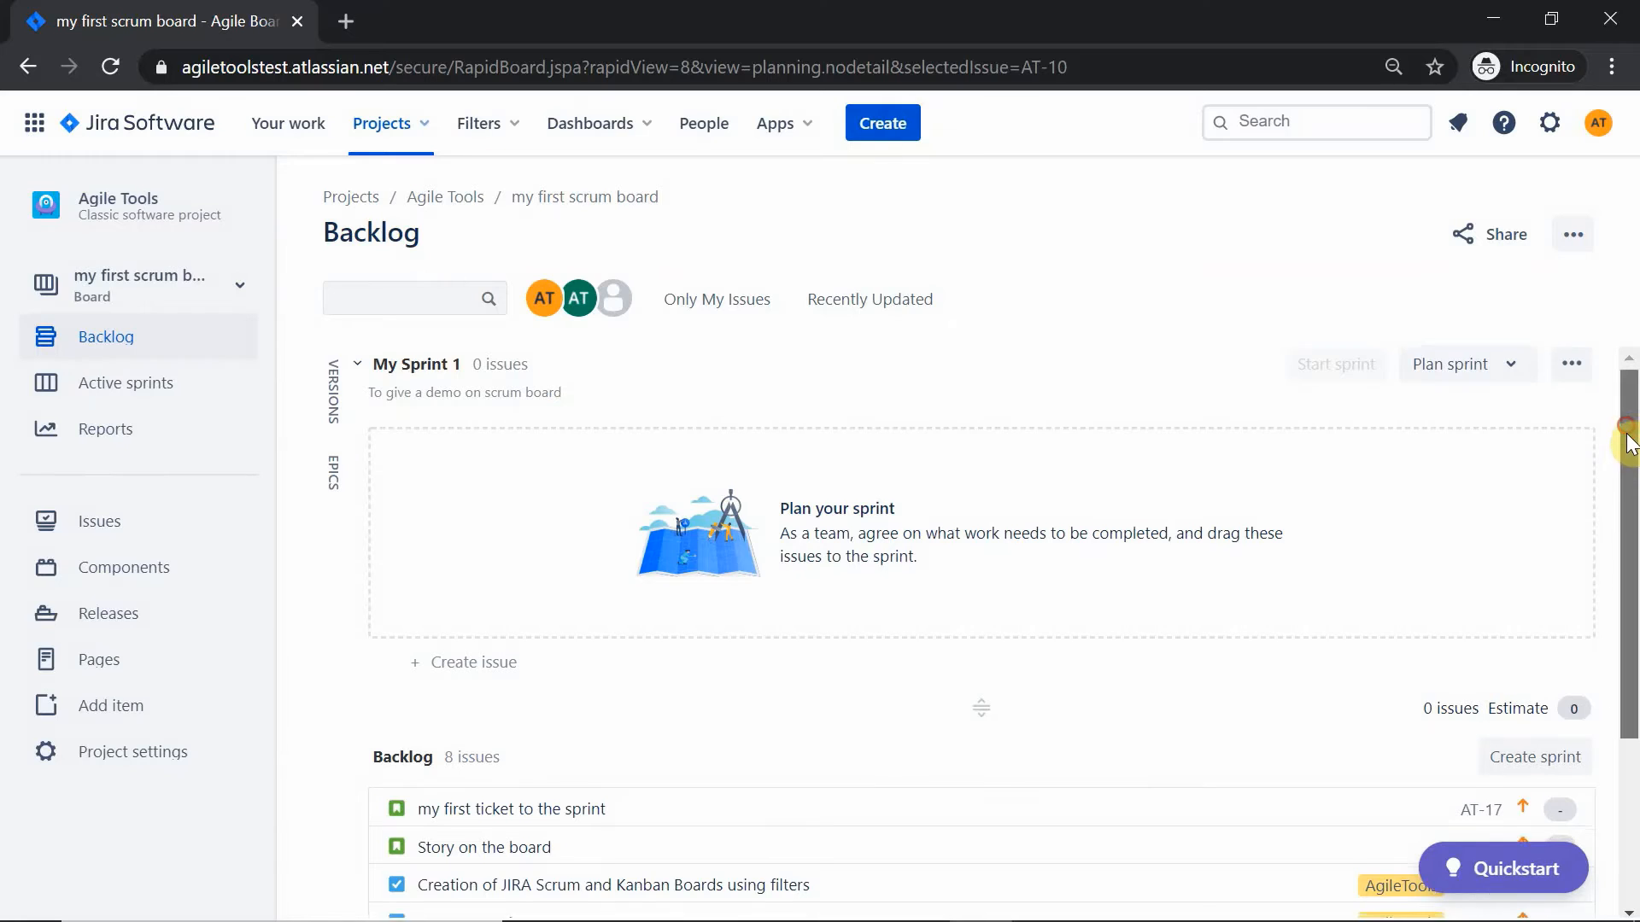
Step: Move the backlog issue "Creation of JIRA Scrum and Kanban Boards using filters" into My Sprint 1
left_click_drag(1632, 435, 1630, 472)
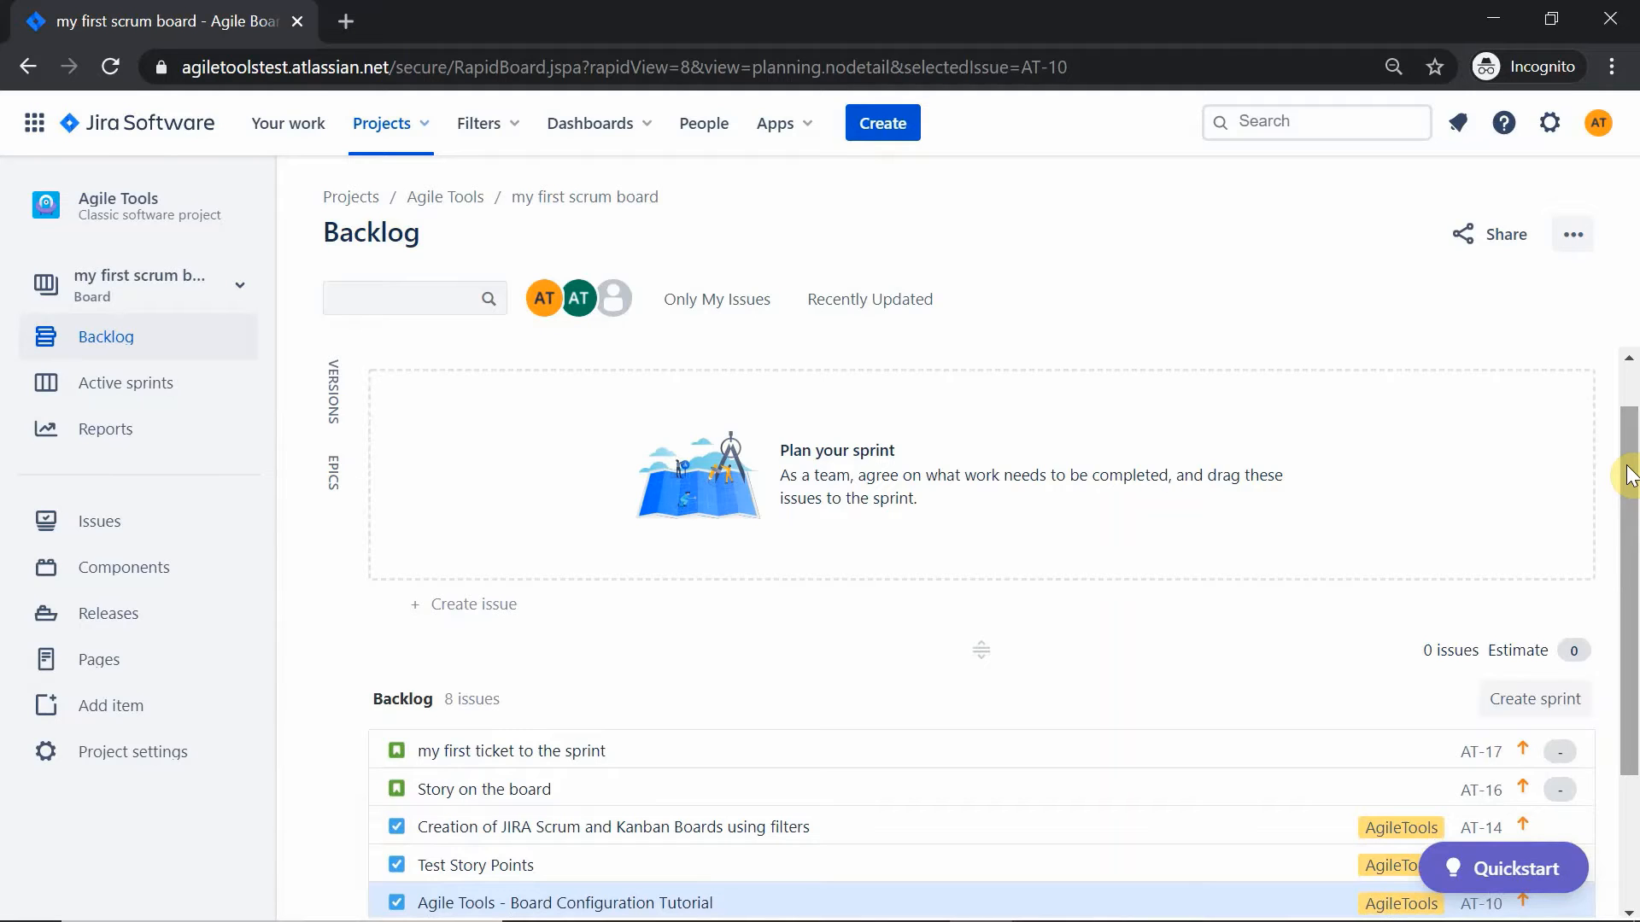
left_click_drag(1631, 476, 1626, 542)
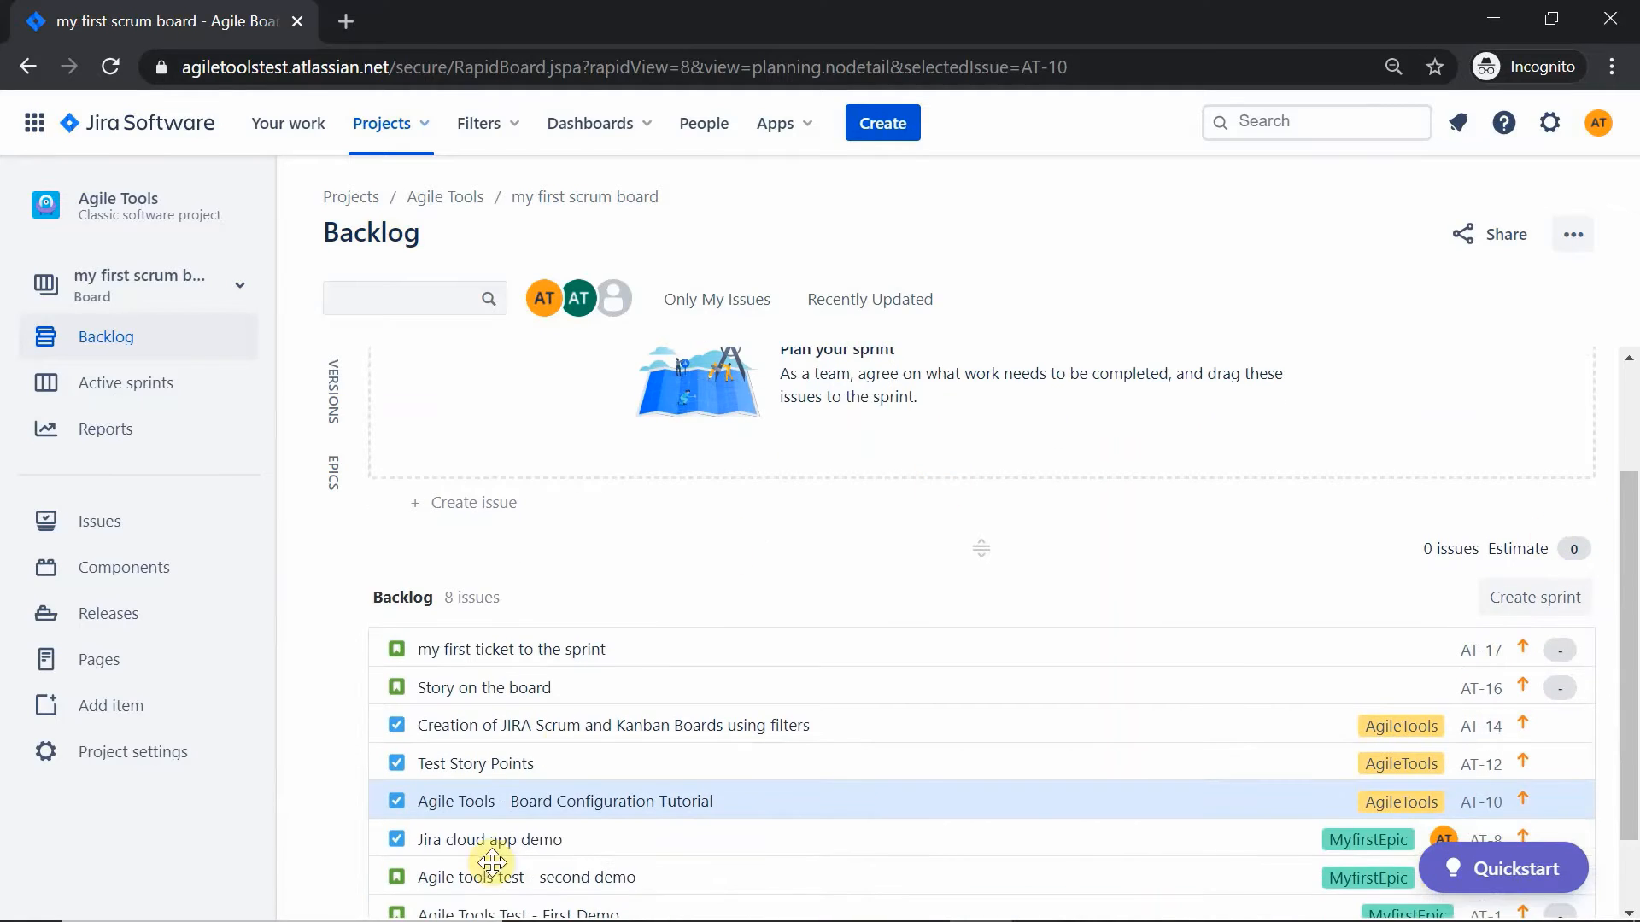
left_click_drag(662, 731, 684, 380)
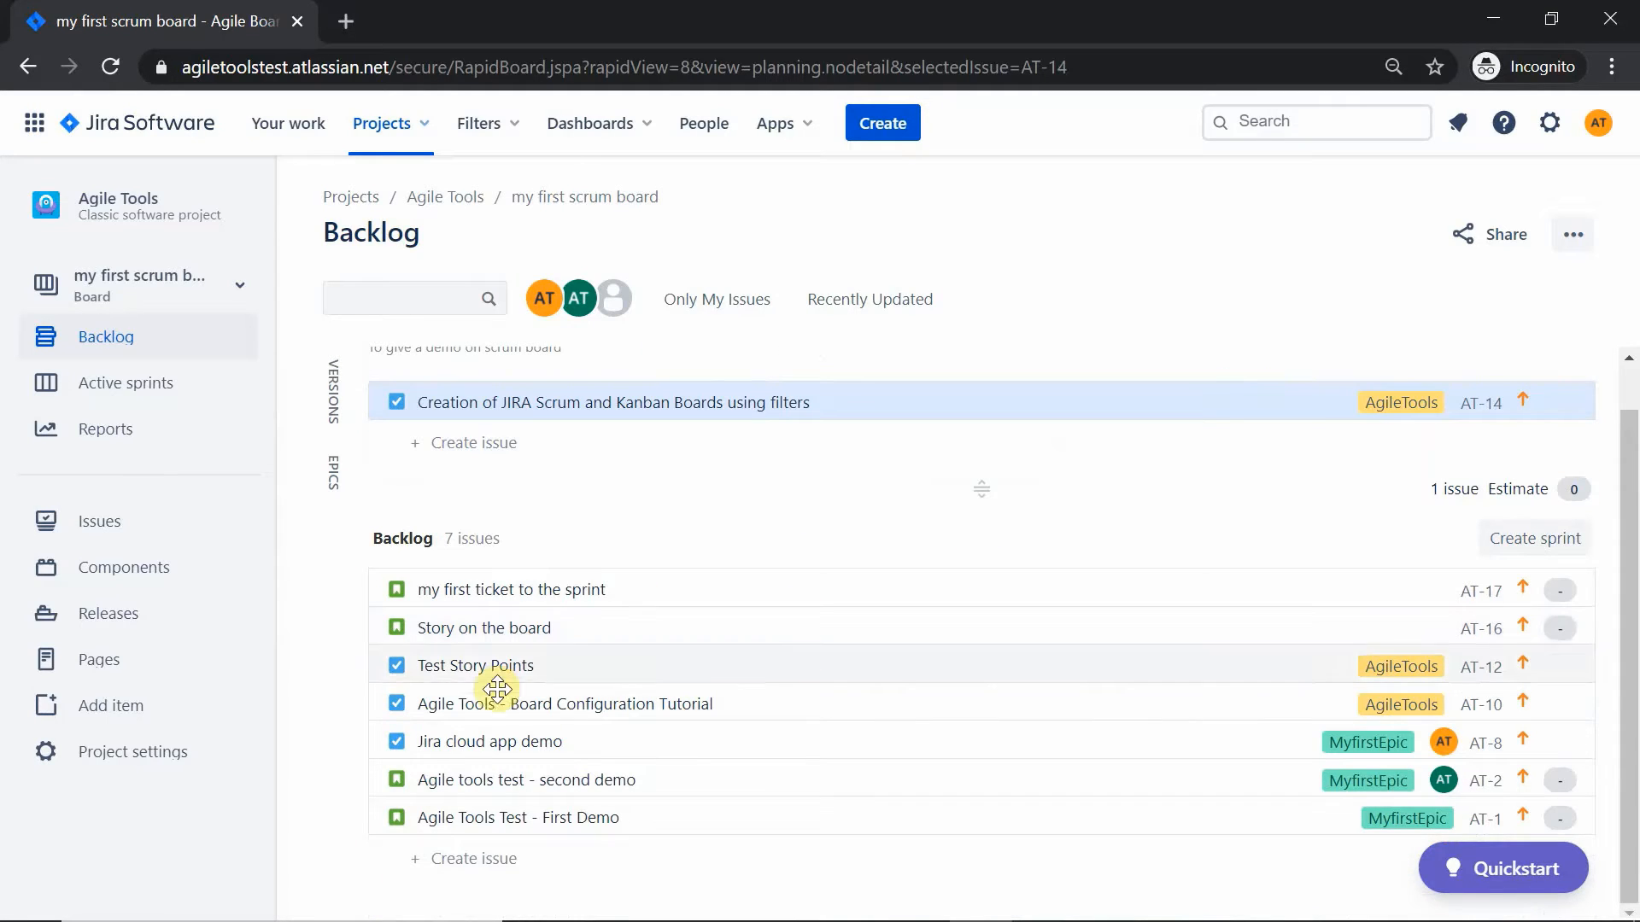
Step: Move the backlog issues "Agile Tools - Board Configuration Tutorial", "Agile tools test - second demo" and "Agile Tools Test - First Demo" into My Sprint 1
left_click_drag(525, 706, 630, 435)
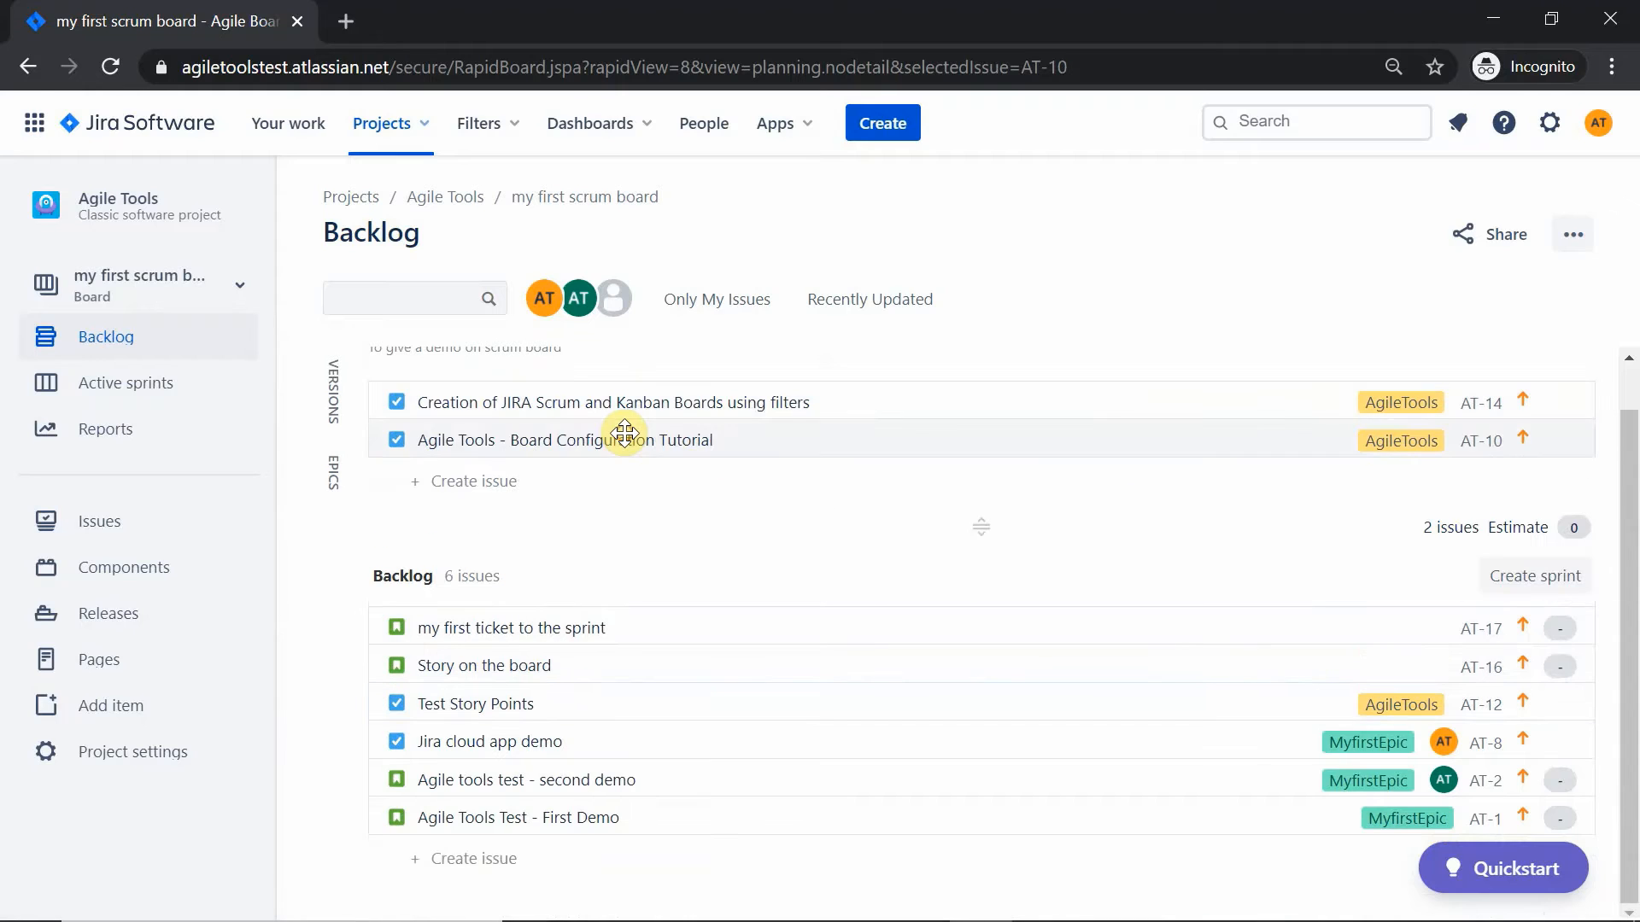
left_click_drag(513, 780, 599, 422)
left_click_drag(476, 820, 641, 513)
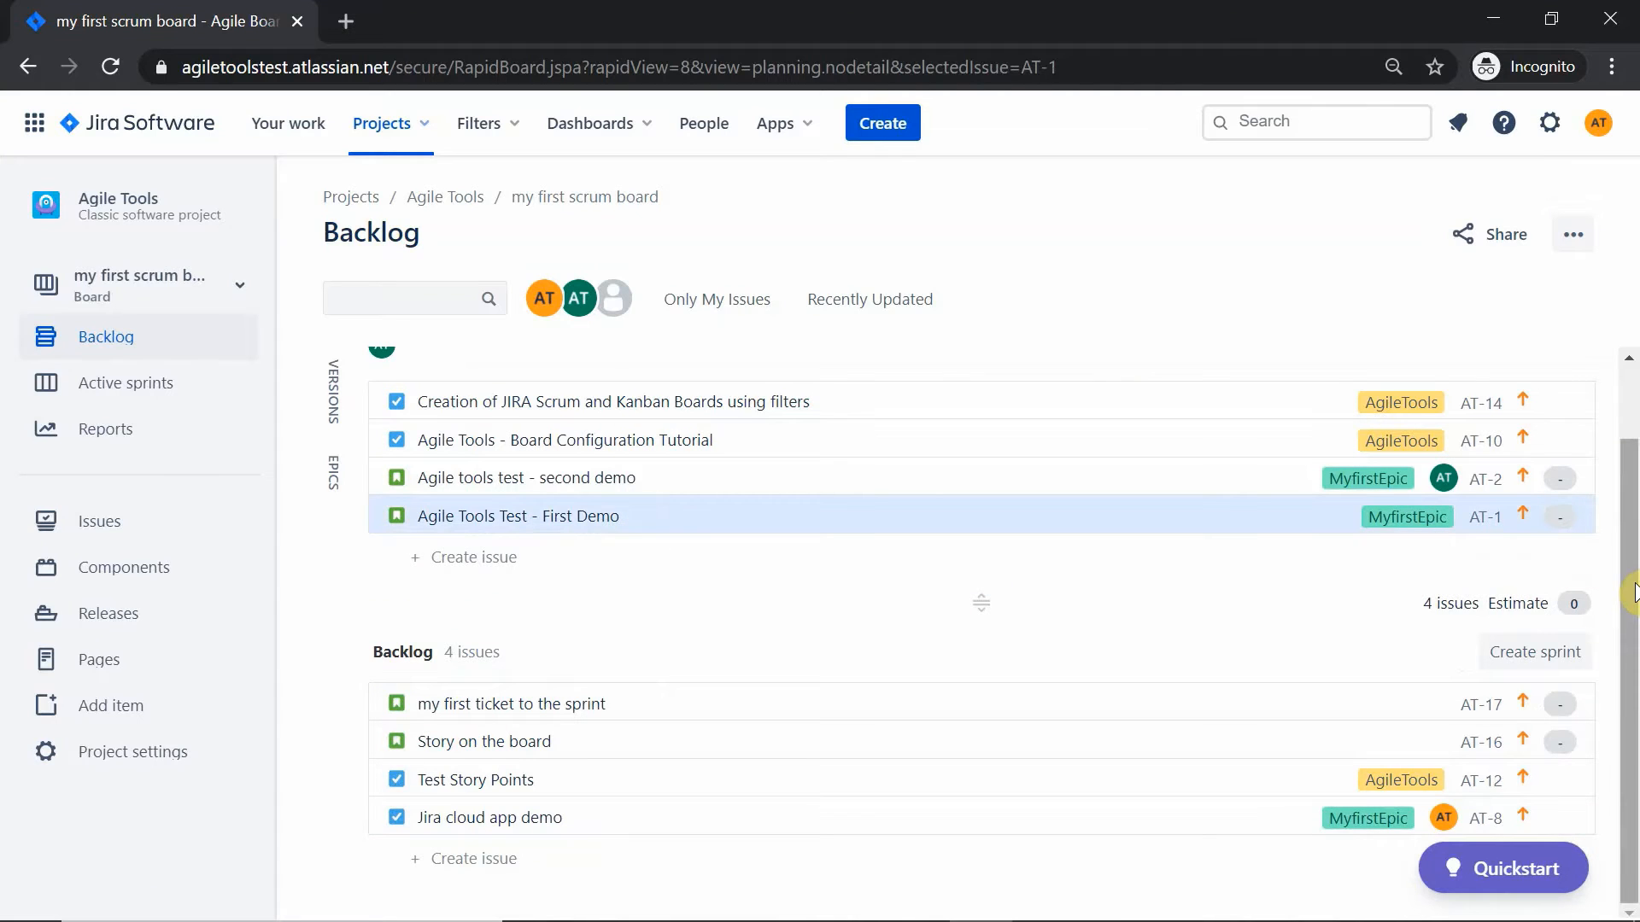
left_click_drag(1629, 586, 1633, 564)
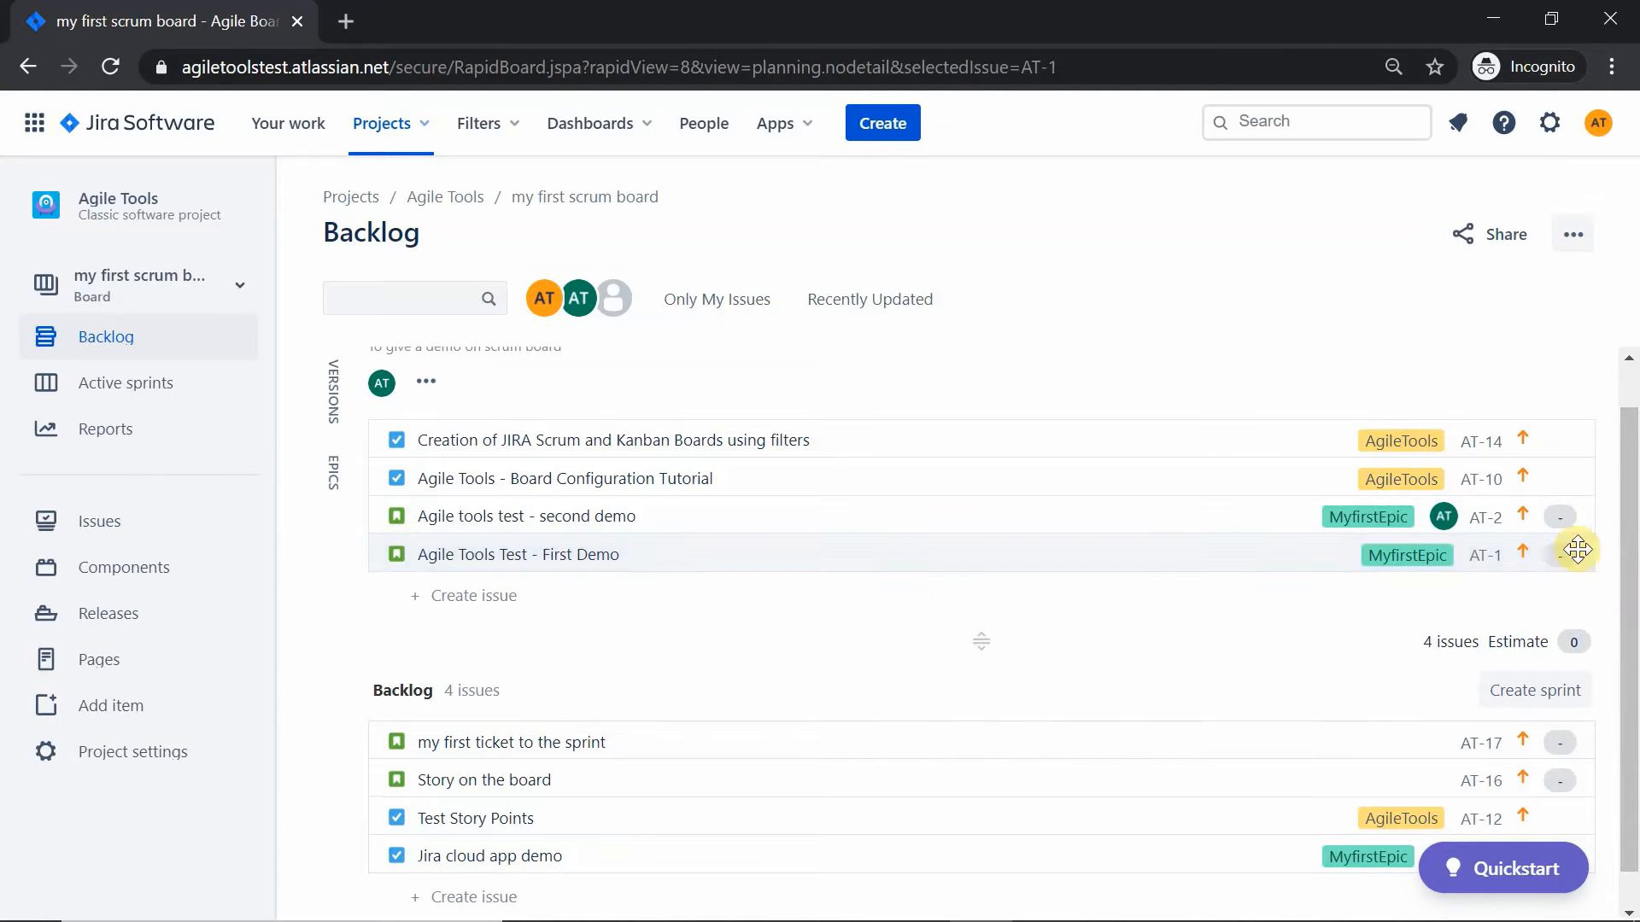
scroll(1621, 535, "up", 1)
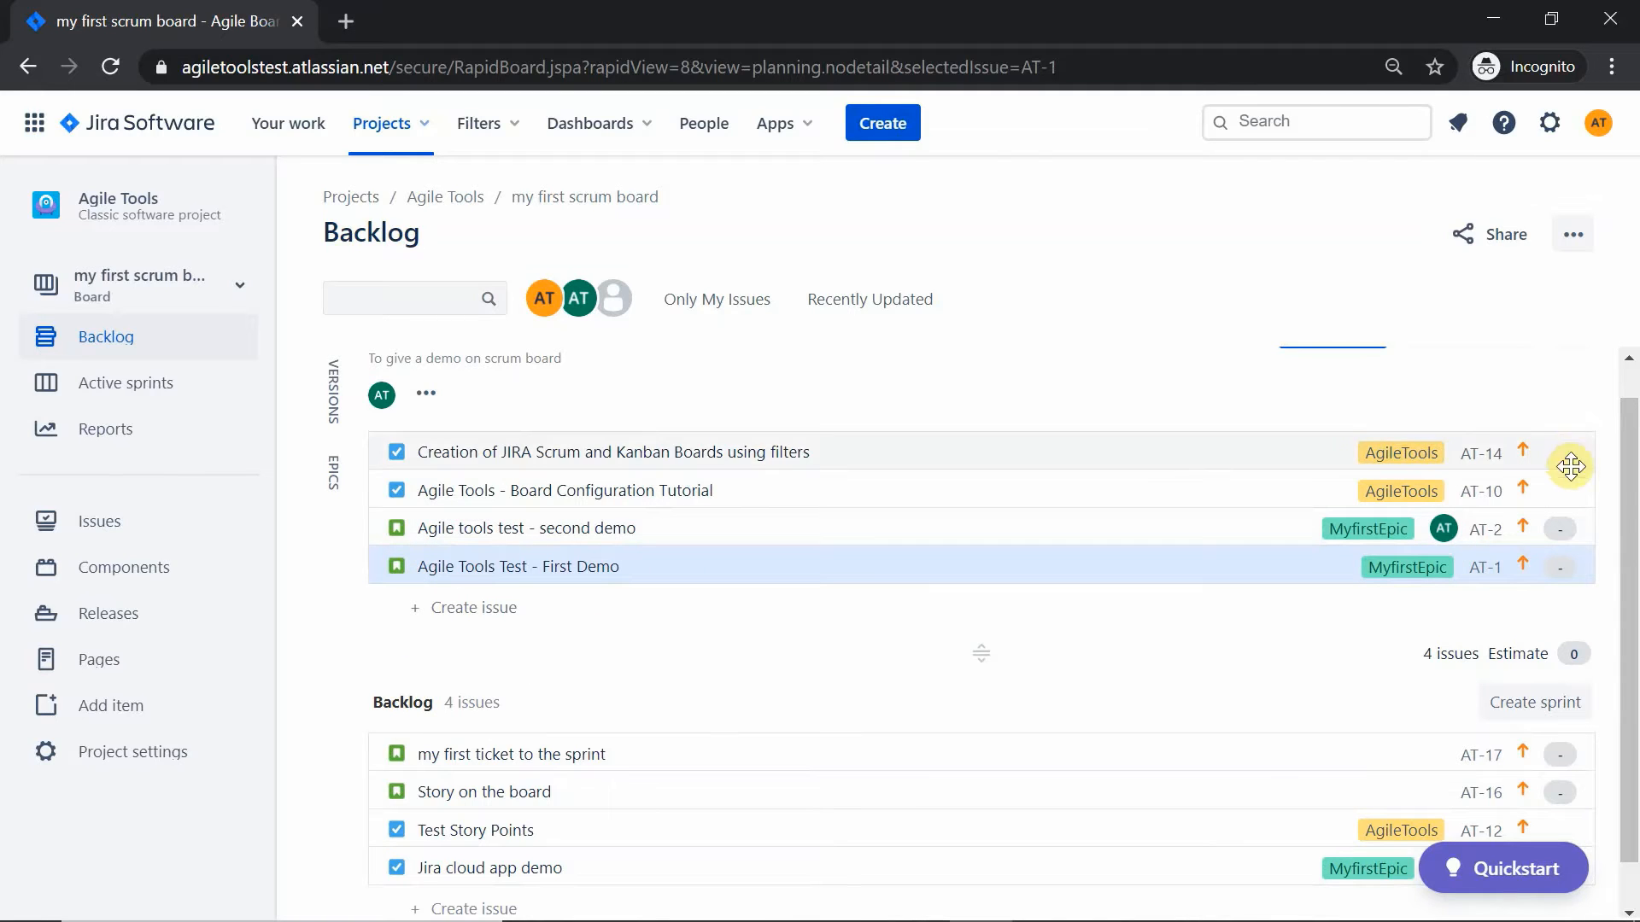
scroll(1627, 468, "up", 1)
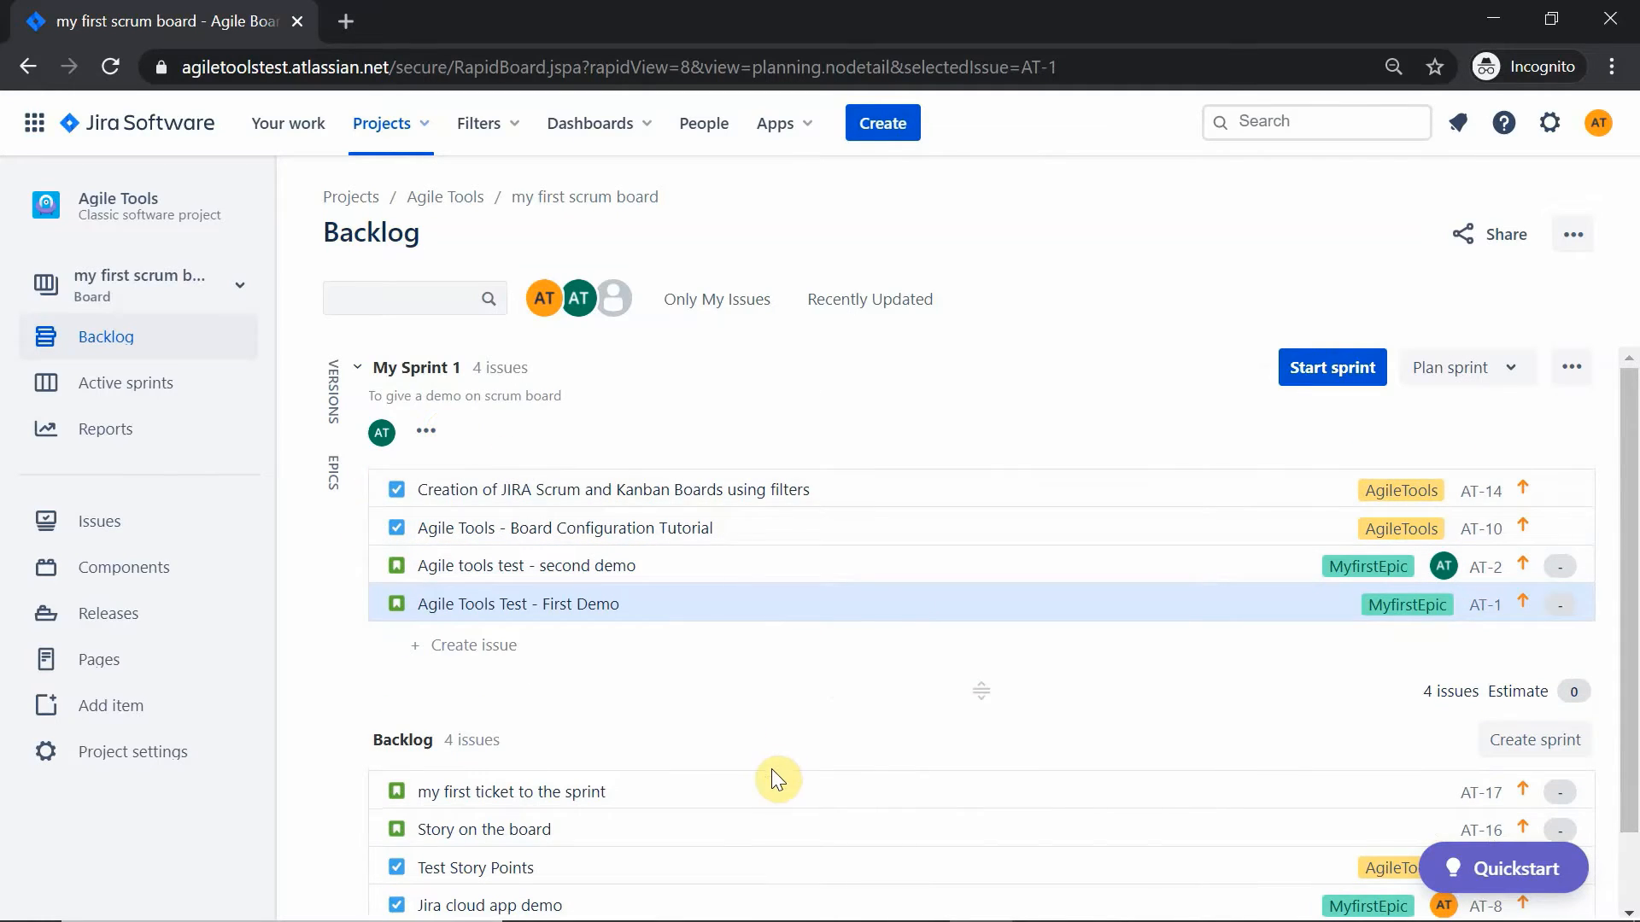
Step: Estimate the My Sprint 1 issues in story points: 2 for AT-14, 3 for AT-10, 2 for AT-2 and 4 for AT-1
left_click(696, 516)
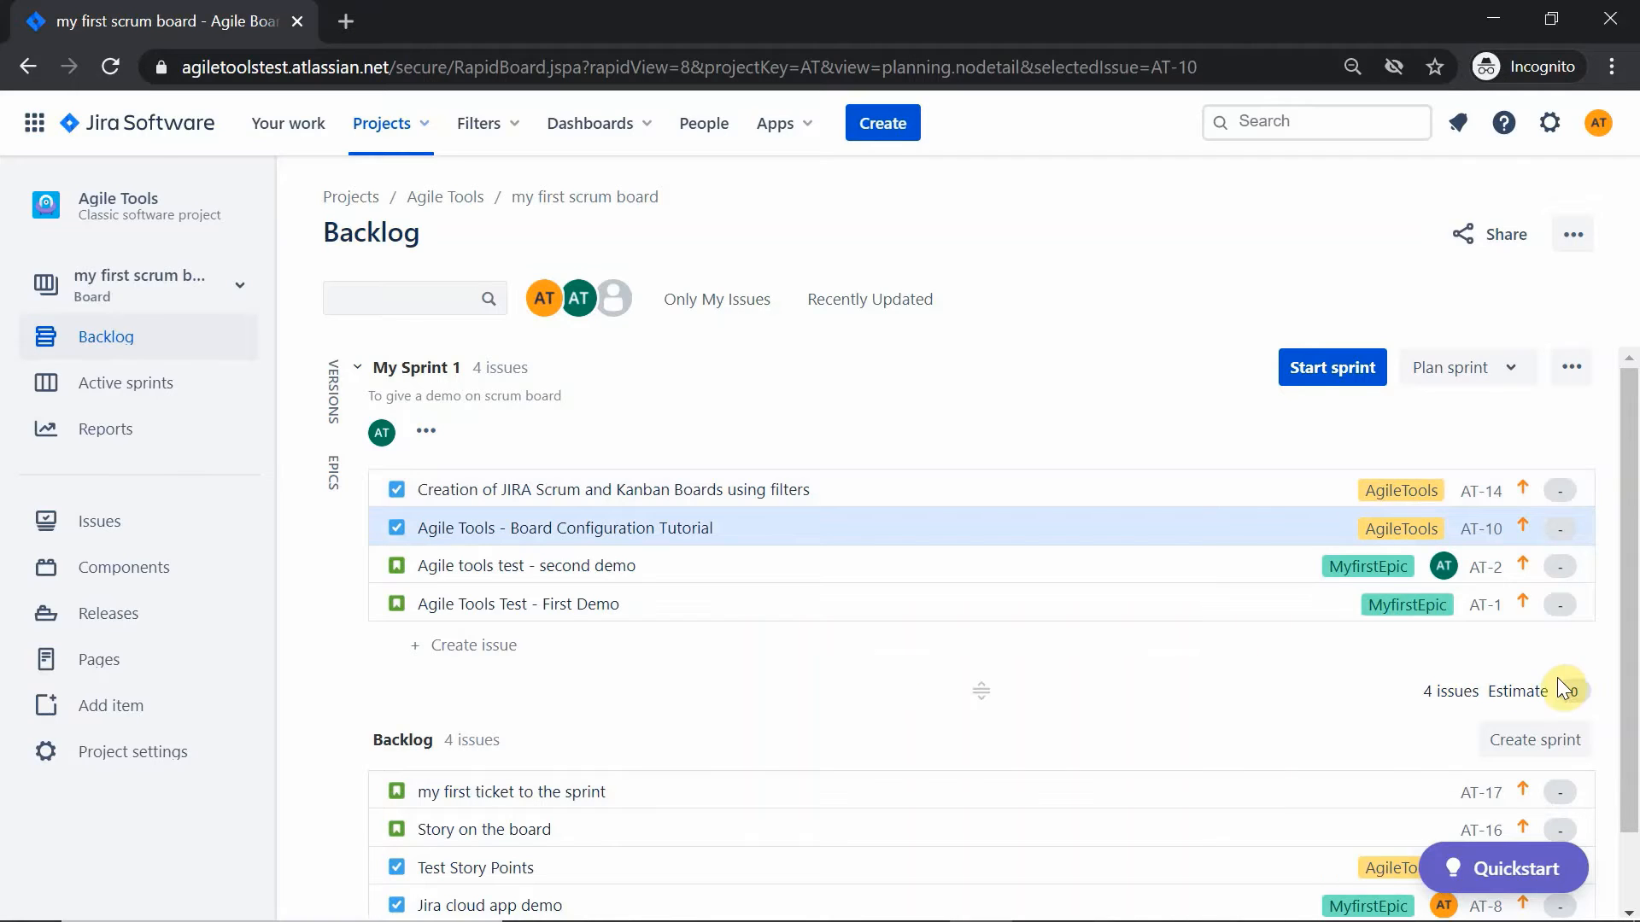
mouse_move(1576, 692)
left_click(714, 496)
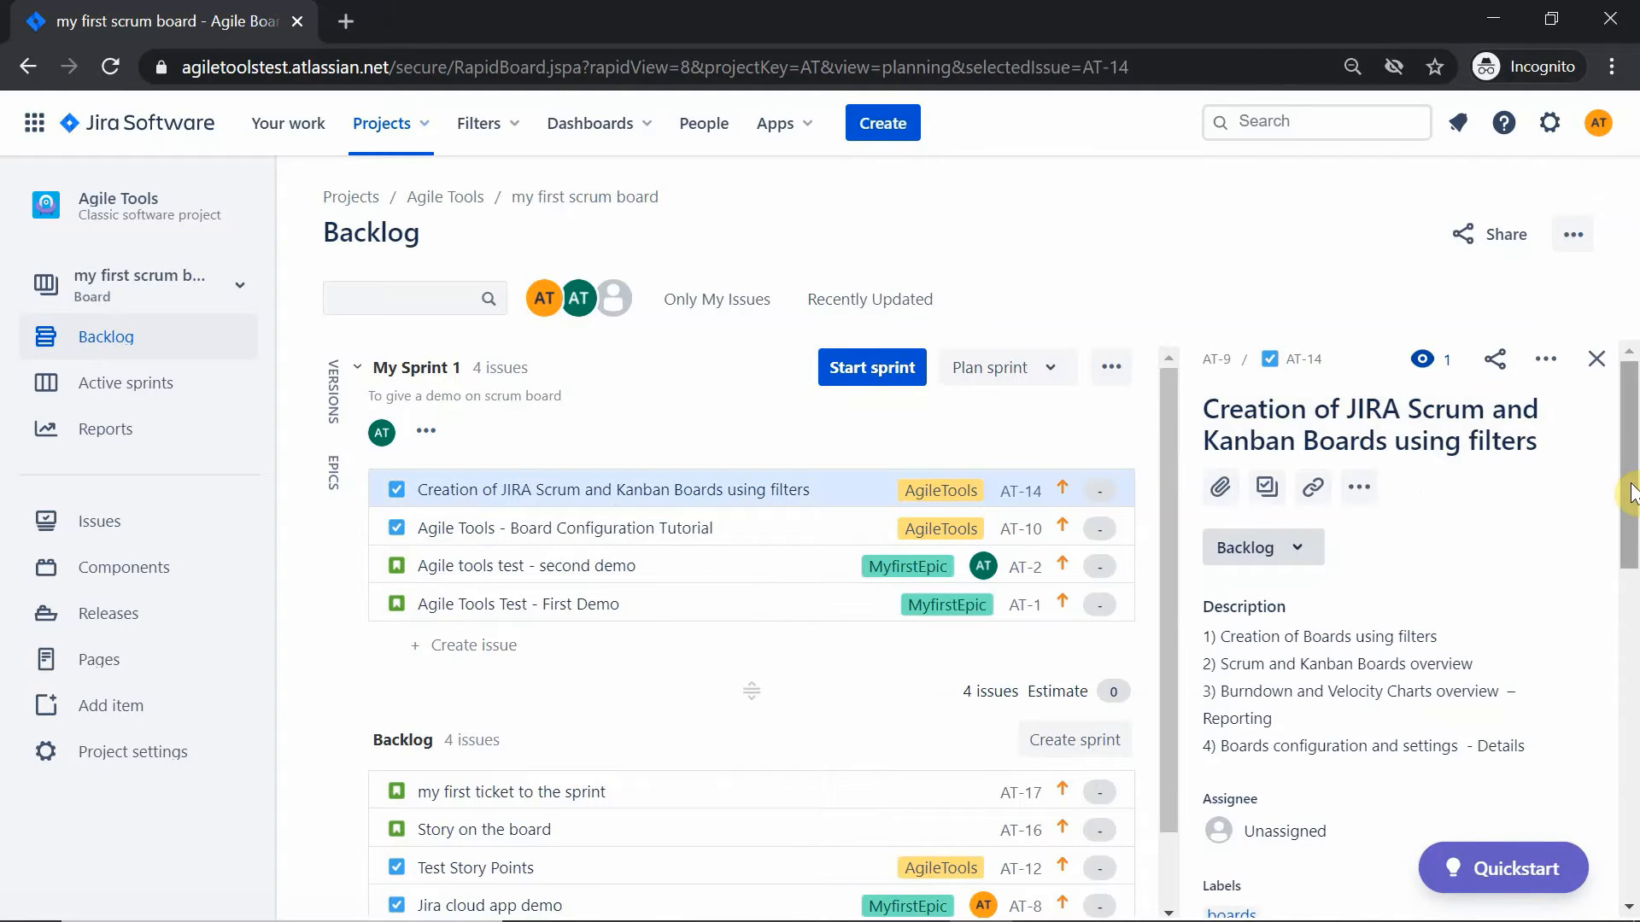
scroll(1631, 517, "down", 2)
scroll(1631, 516, "down", 5)
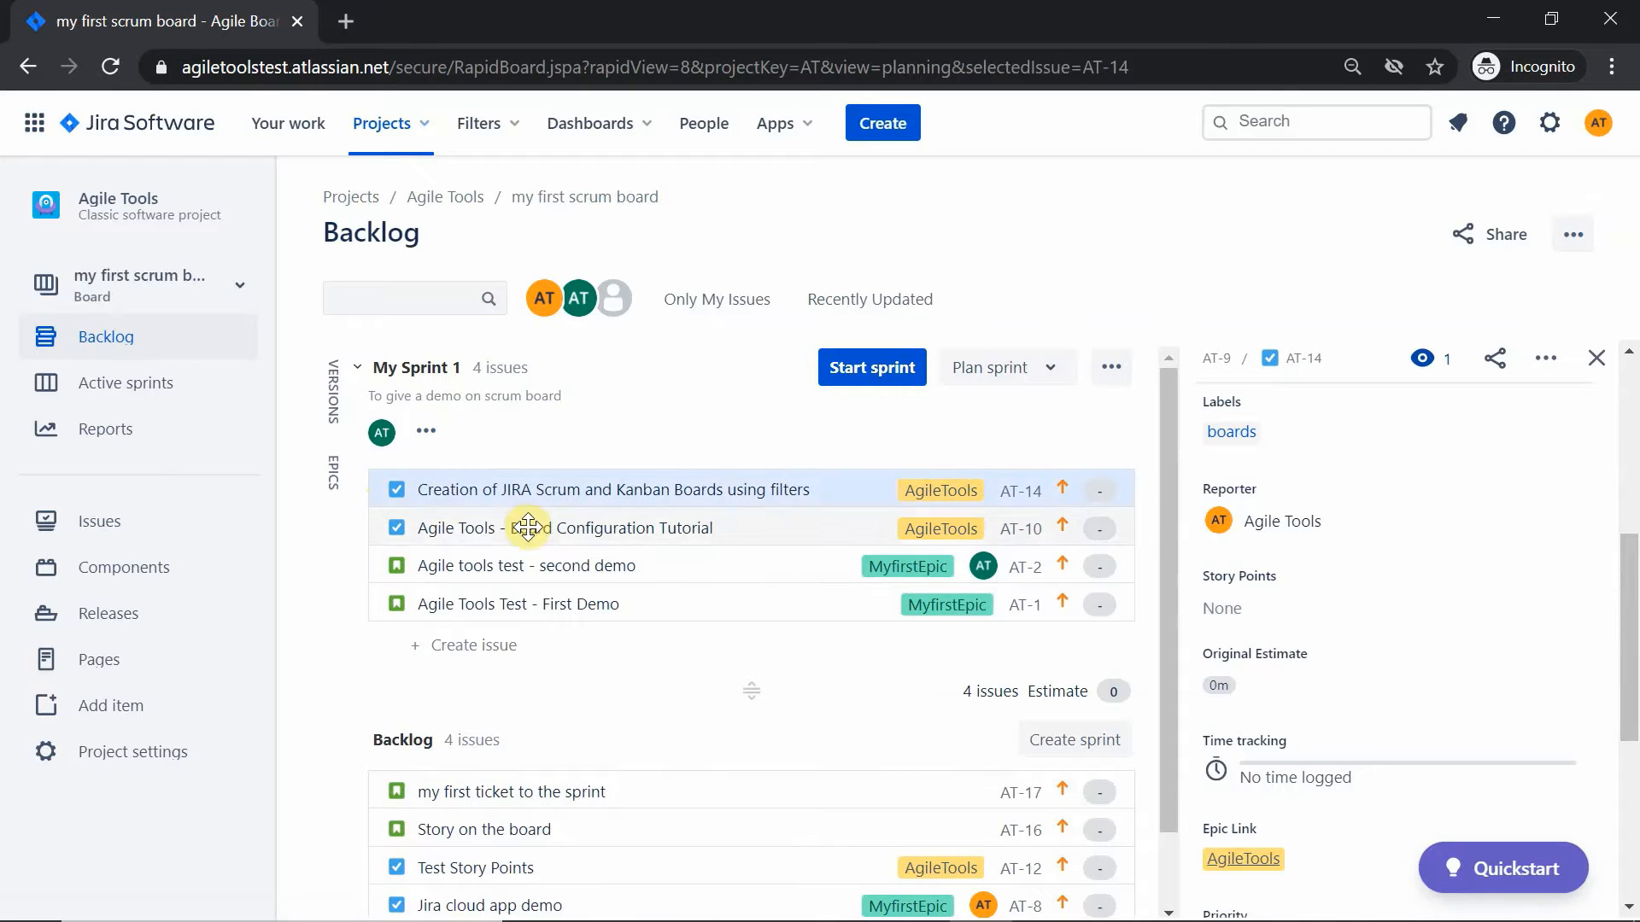
left_click(451, 564)
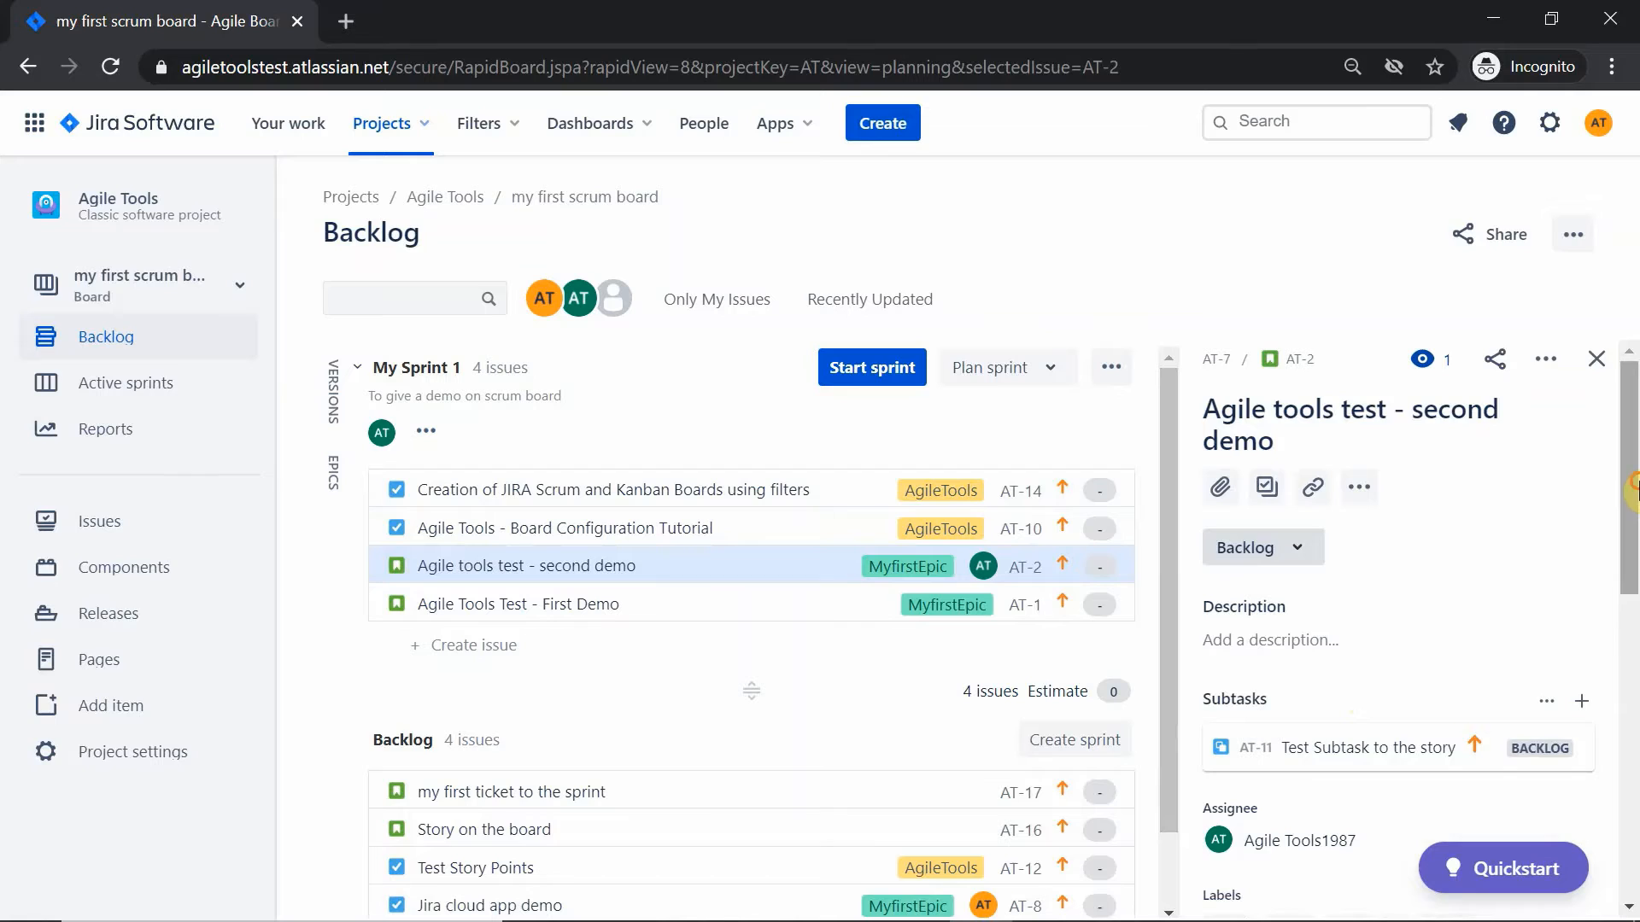
left_click_drag(1631, 491, 1631, 609)
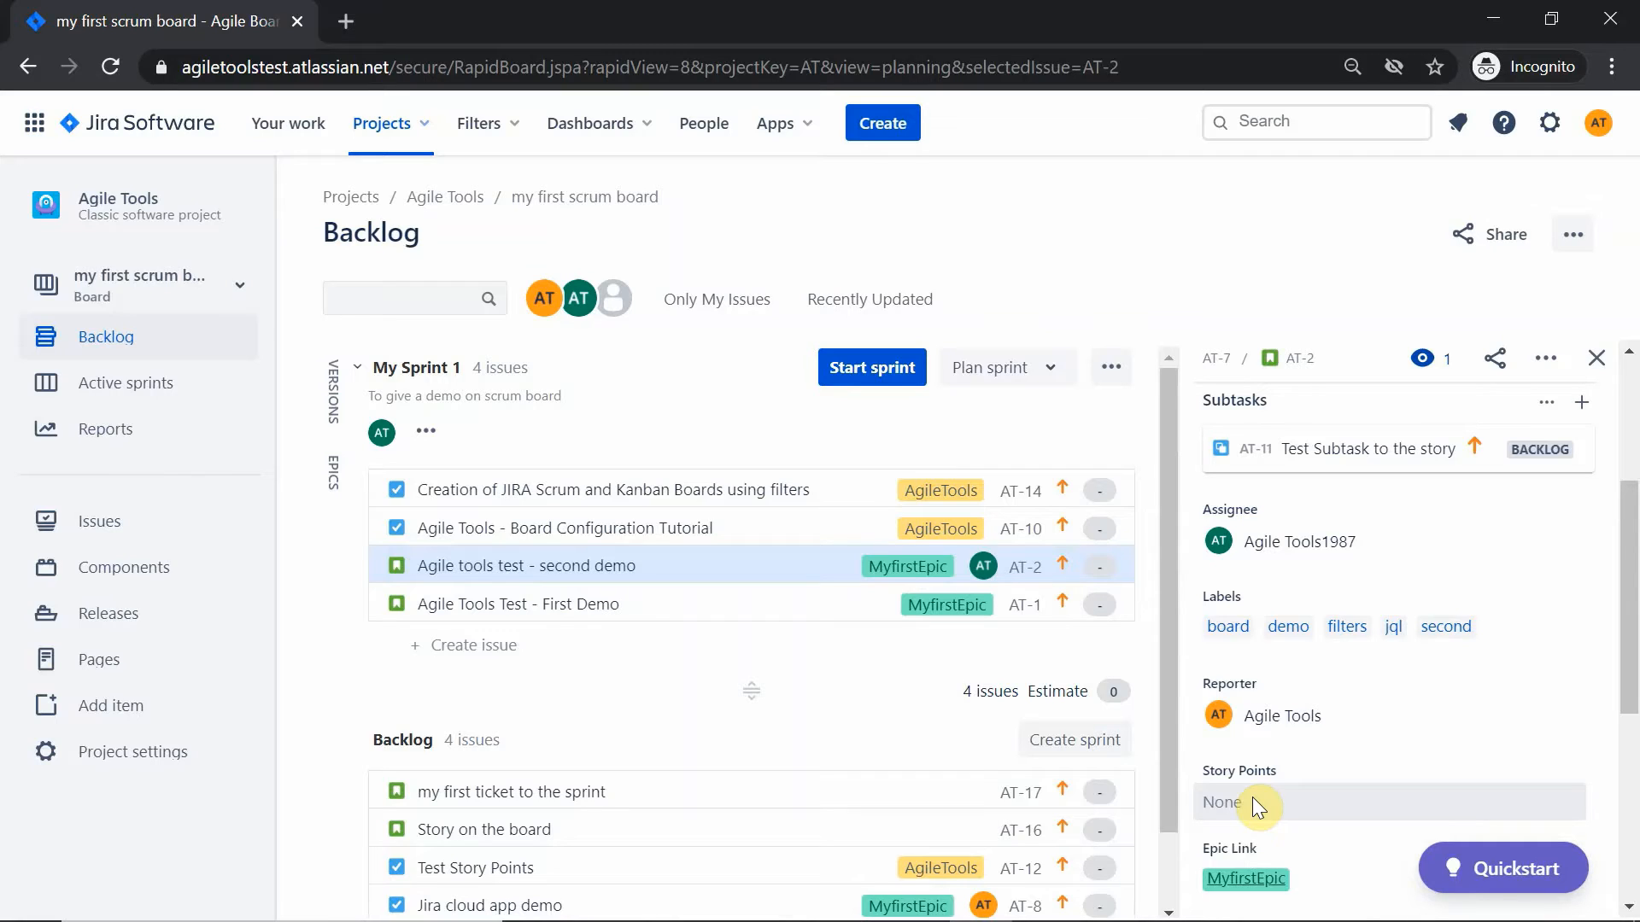
left_click(1300, 808)
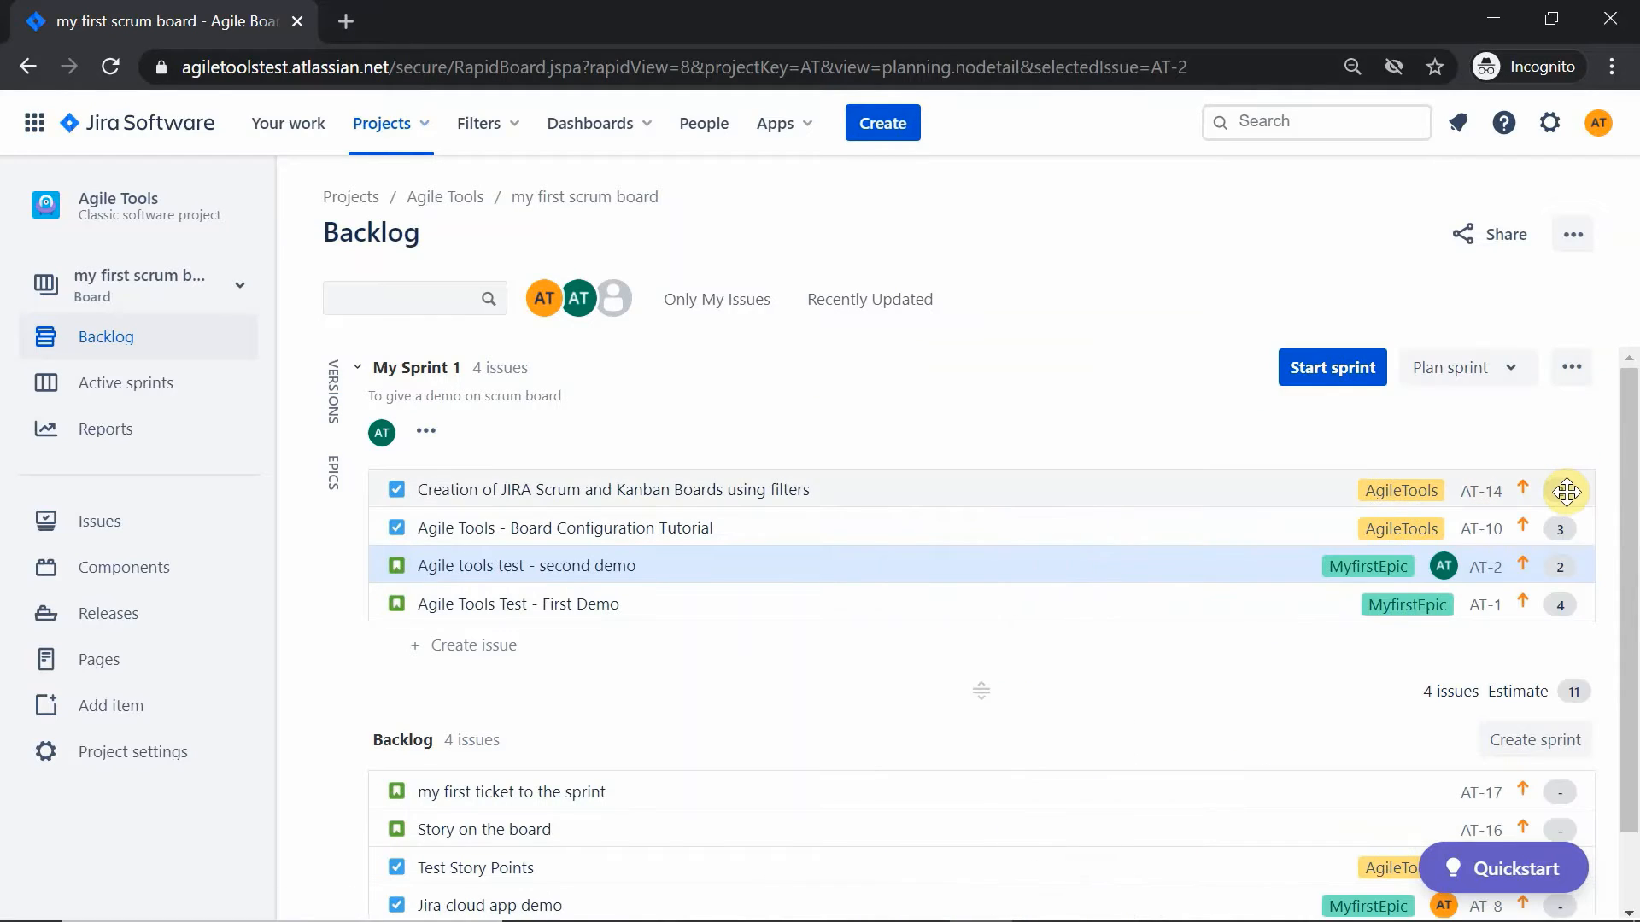
left_click(1581, 568)
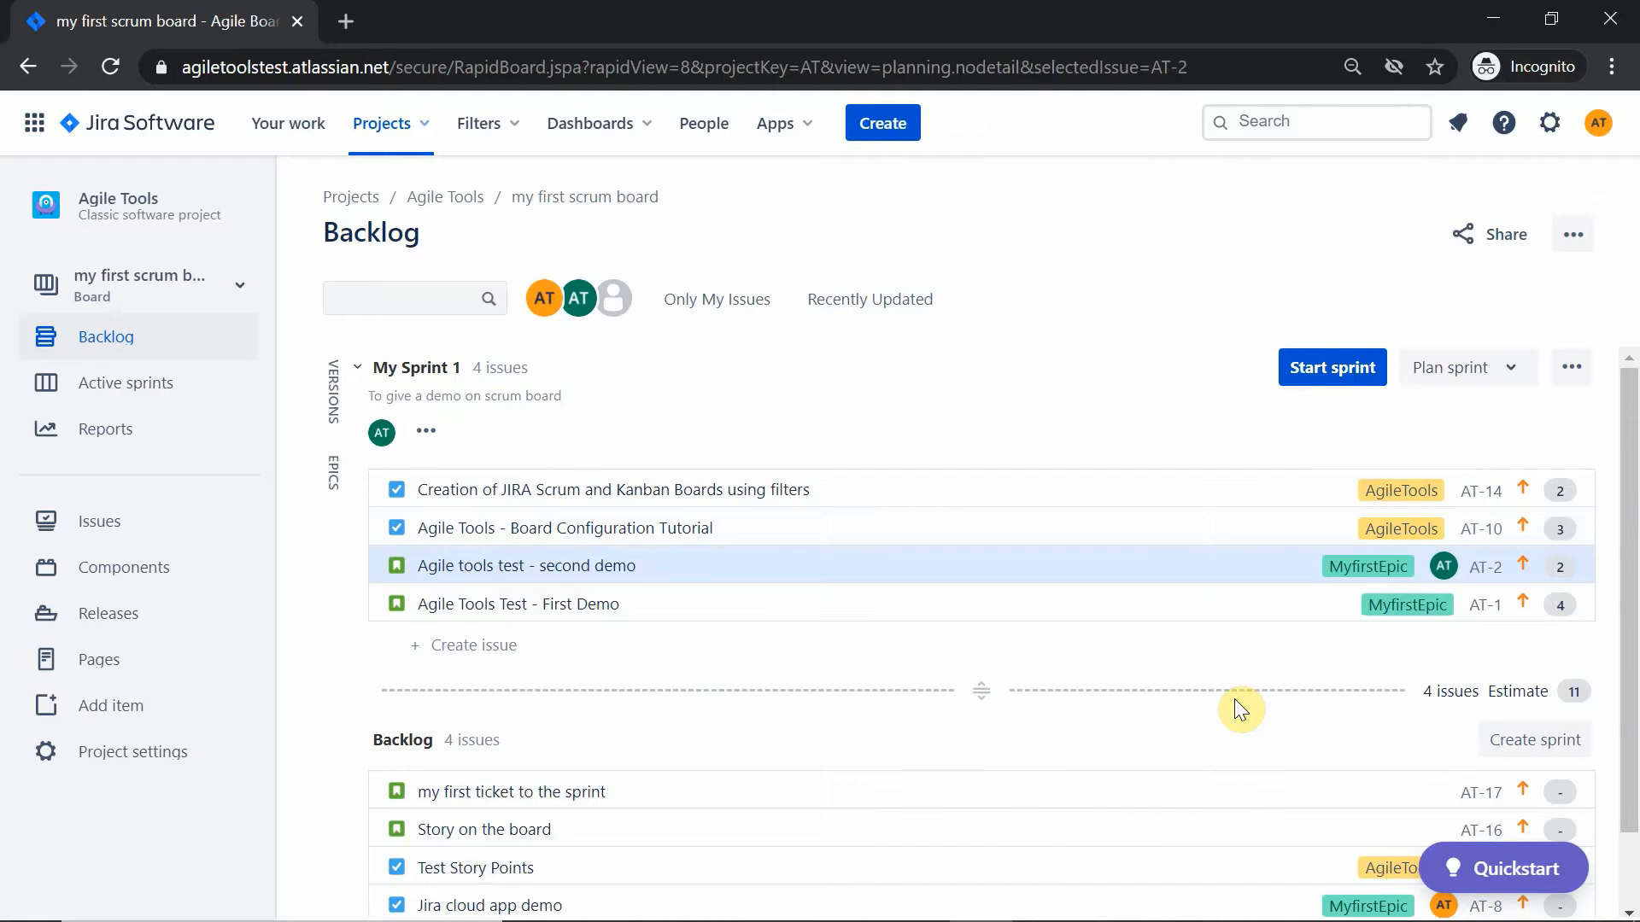
Step: Bring up the start settings for My Sprint 1 and choose a duration of 1 week
left_click(1490, 369)
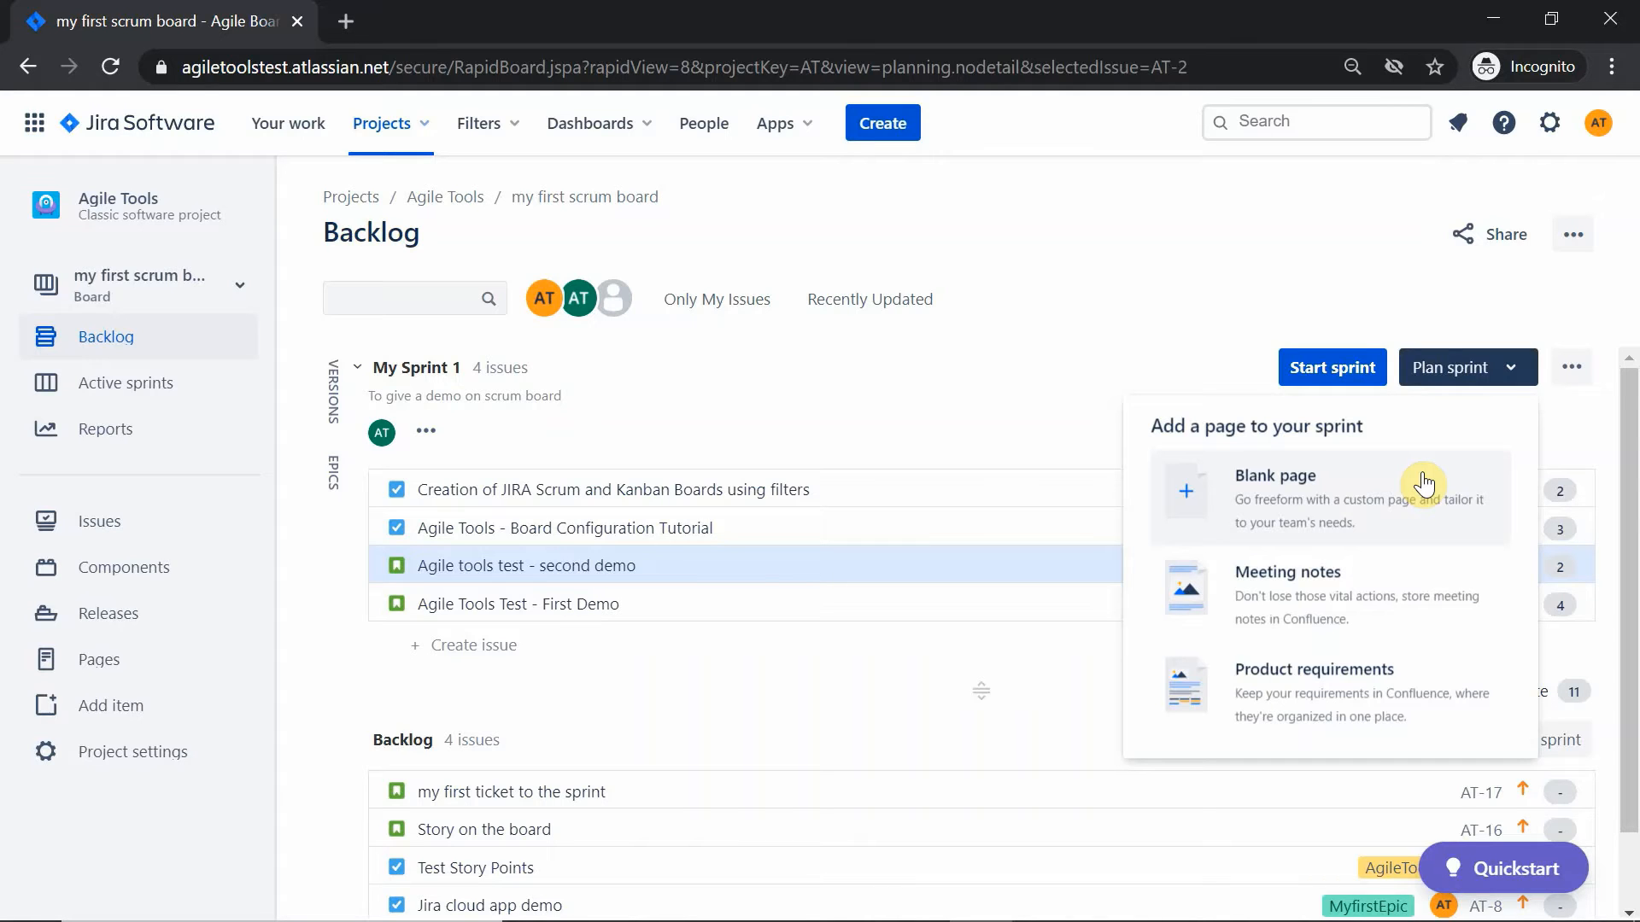
left_click(1333, 372)
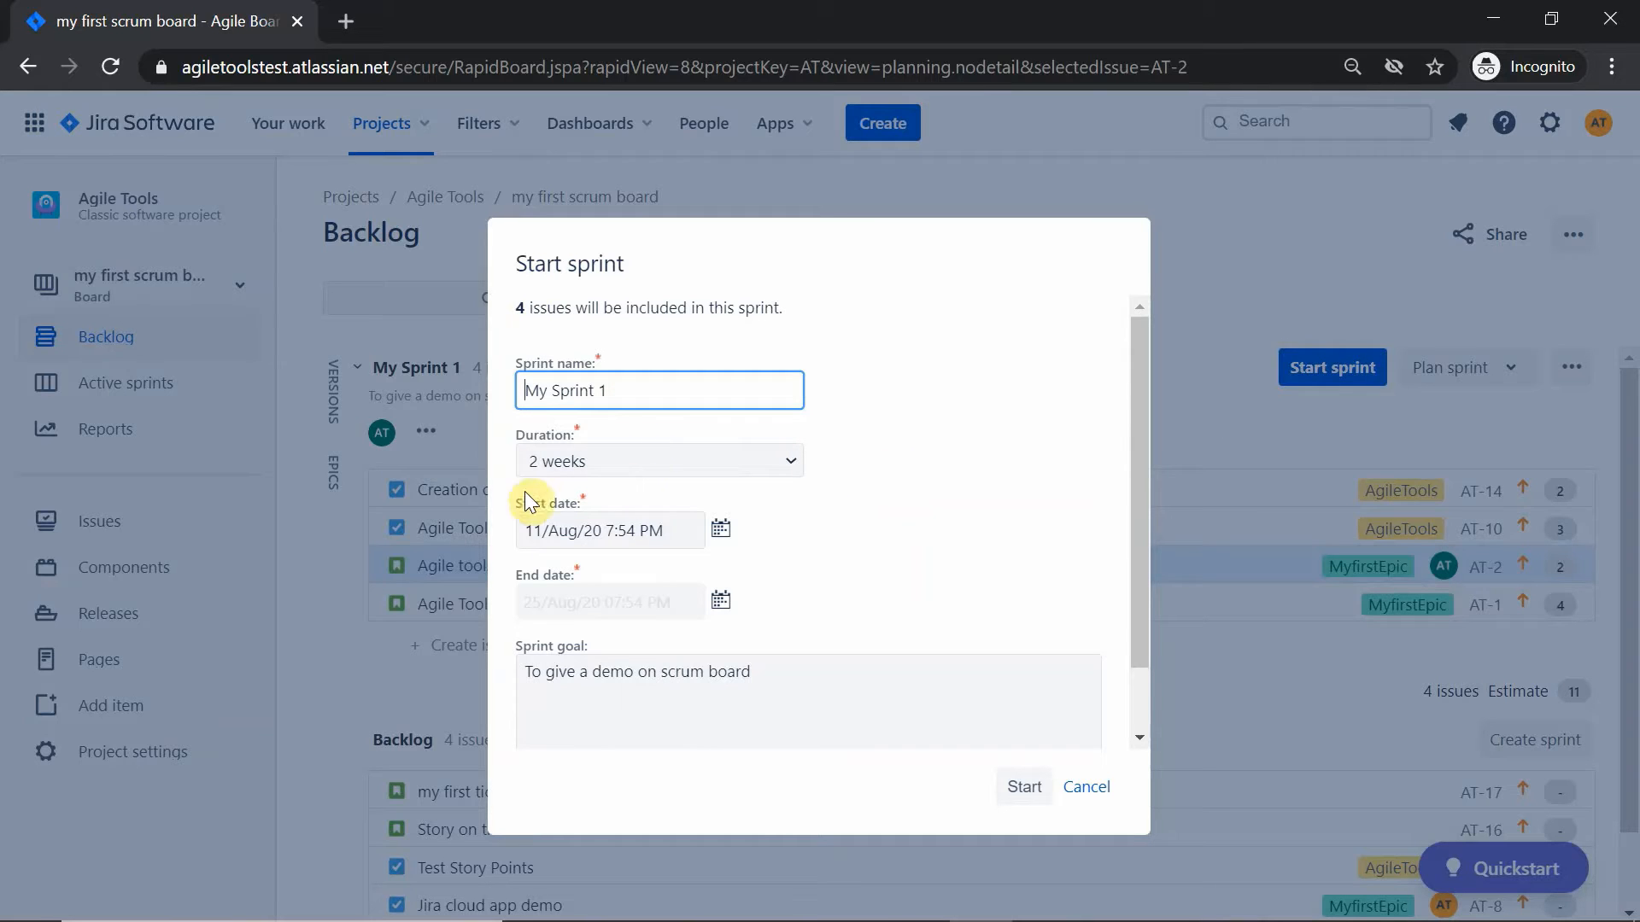
left_click(769, 461)
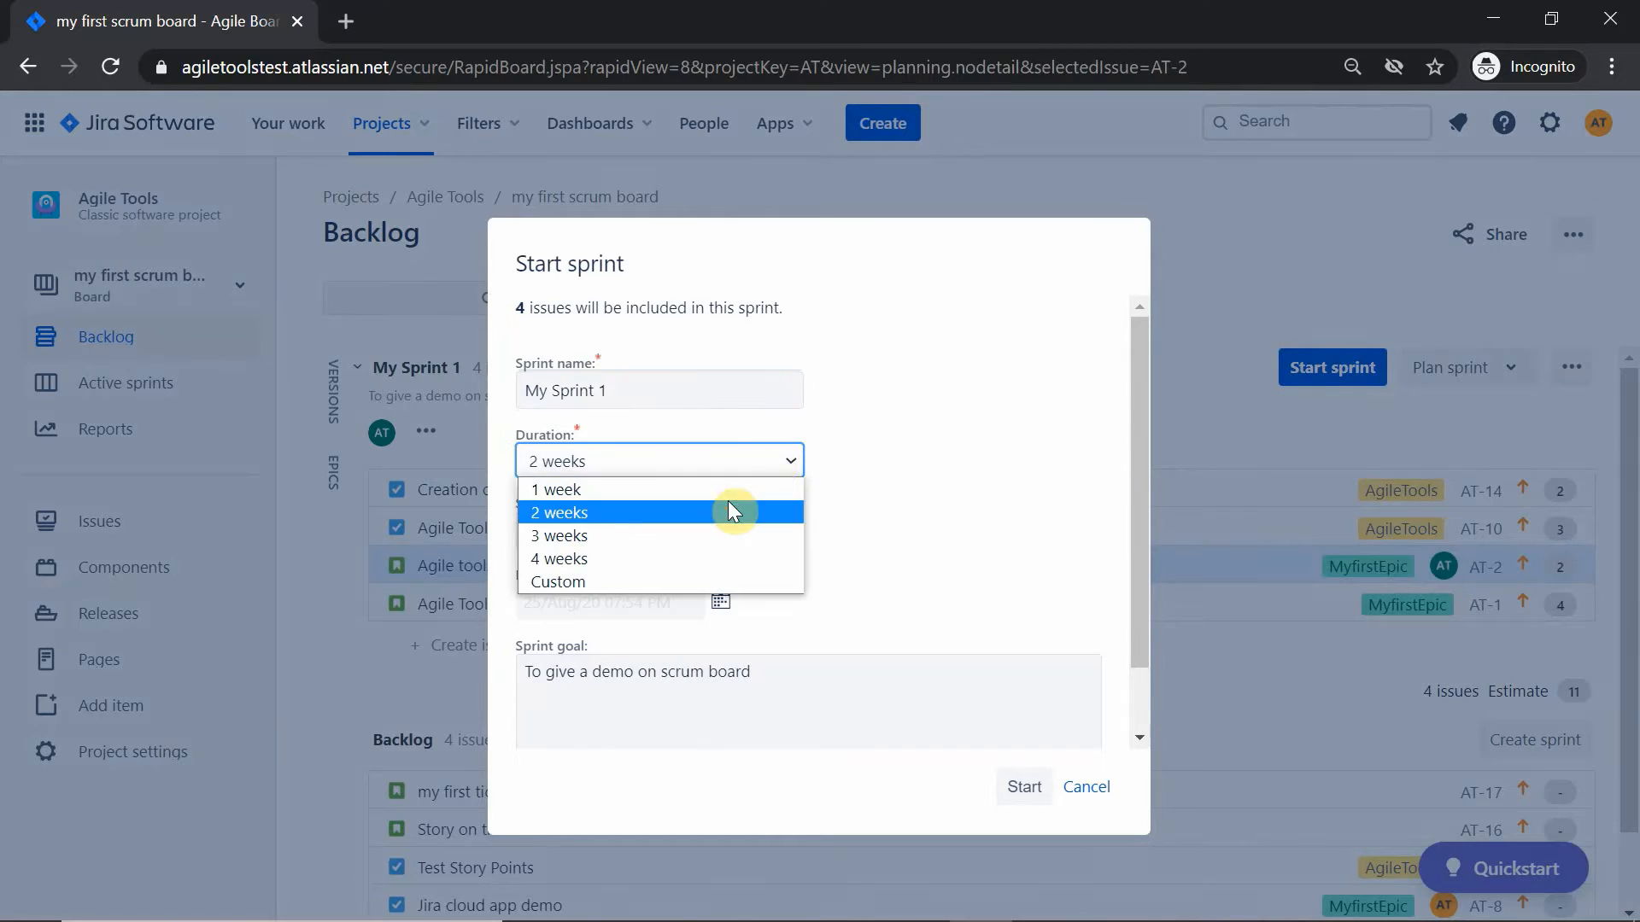
left_click(733, 511)
left_click(731, 466)
left_click(725, 489)
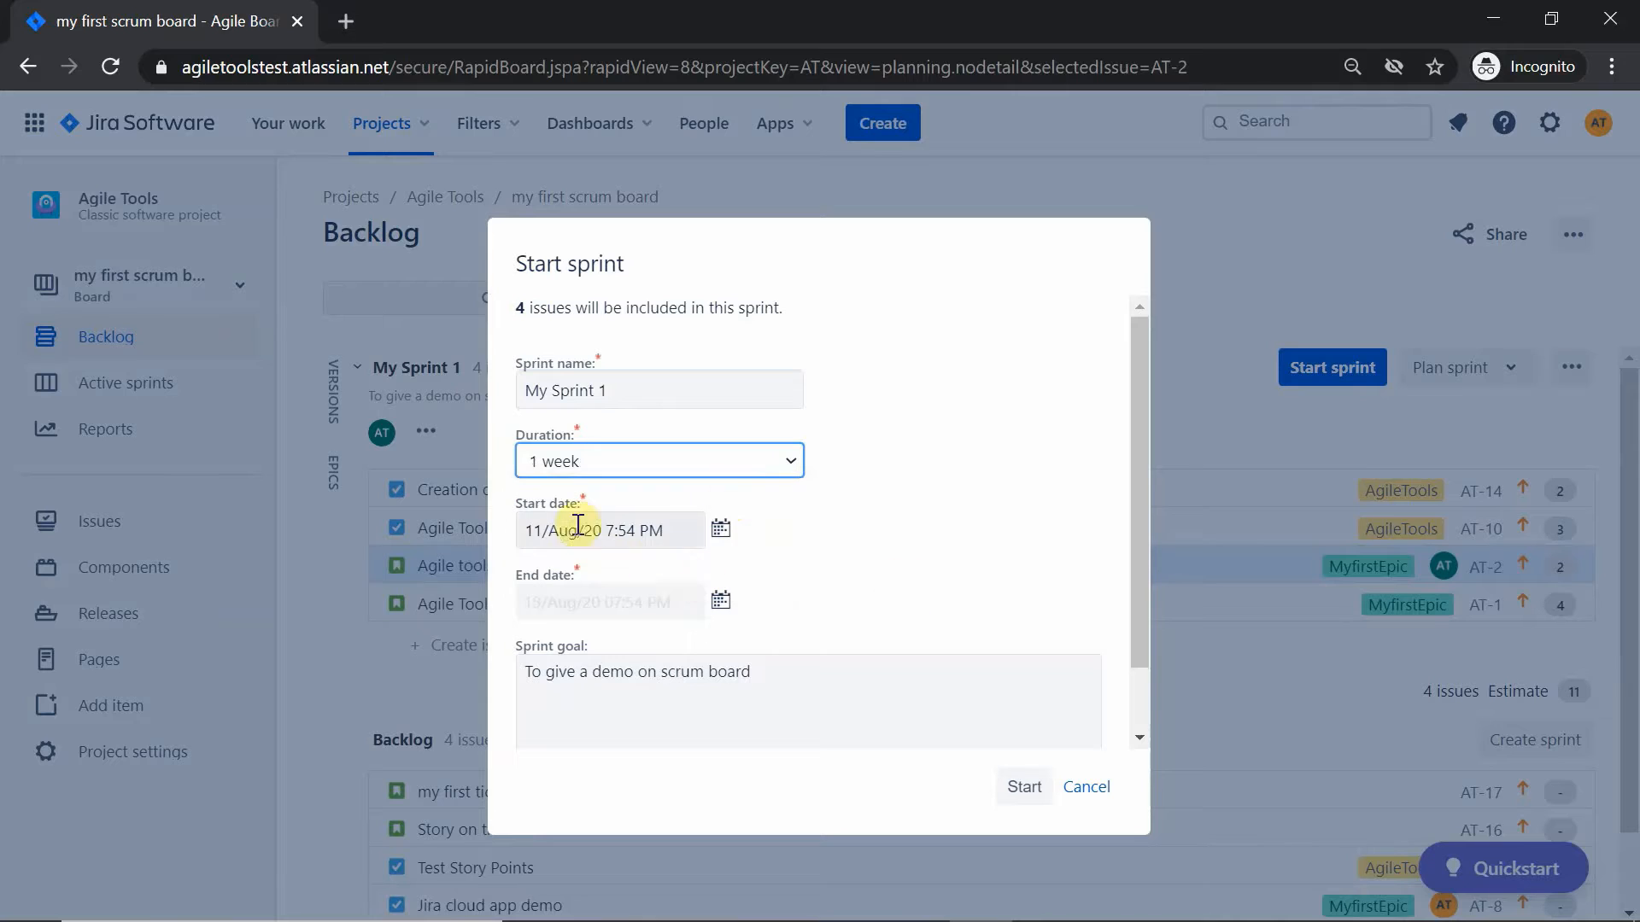
Step: Pick 18/Aug/20 07:54 PM as the end date of My Sprint 1 and start the sprint
left_click(720, 604)
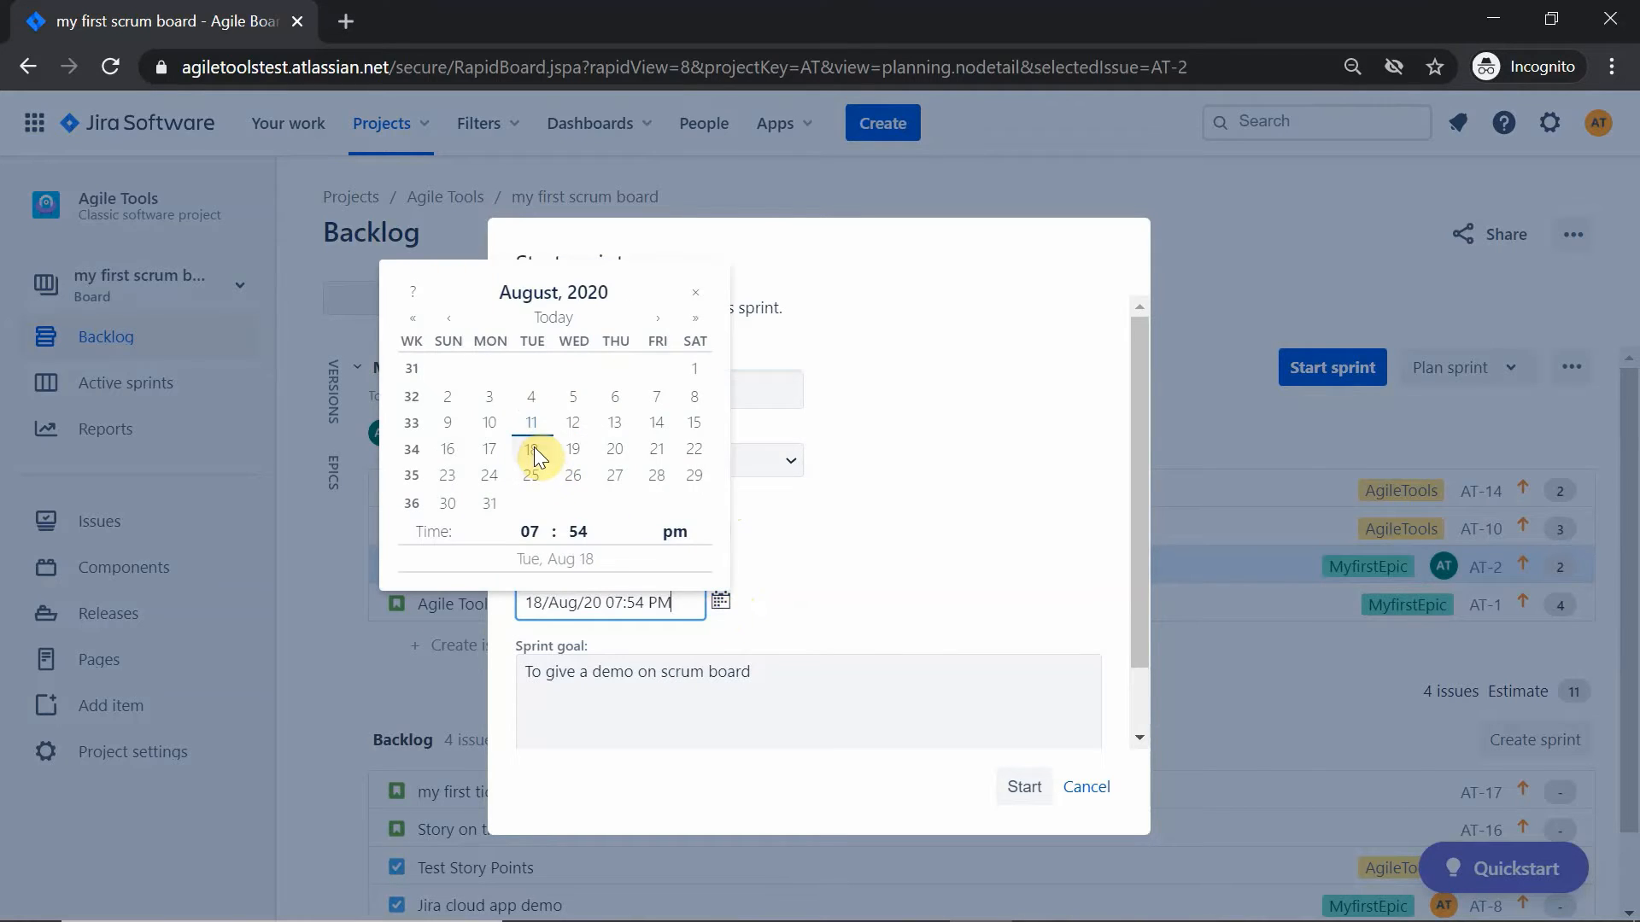
left_click(531, 449)
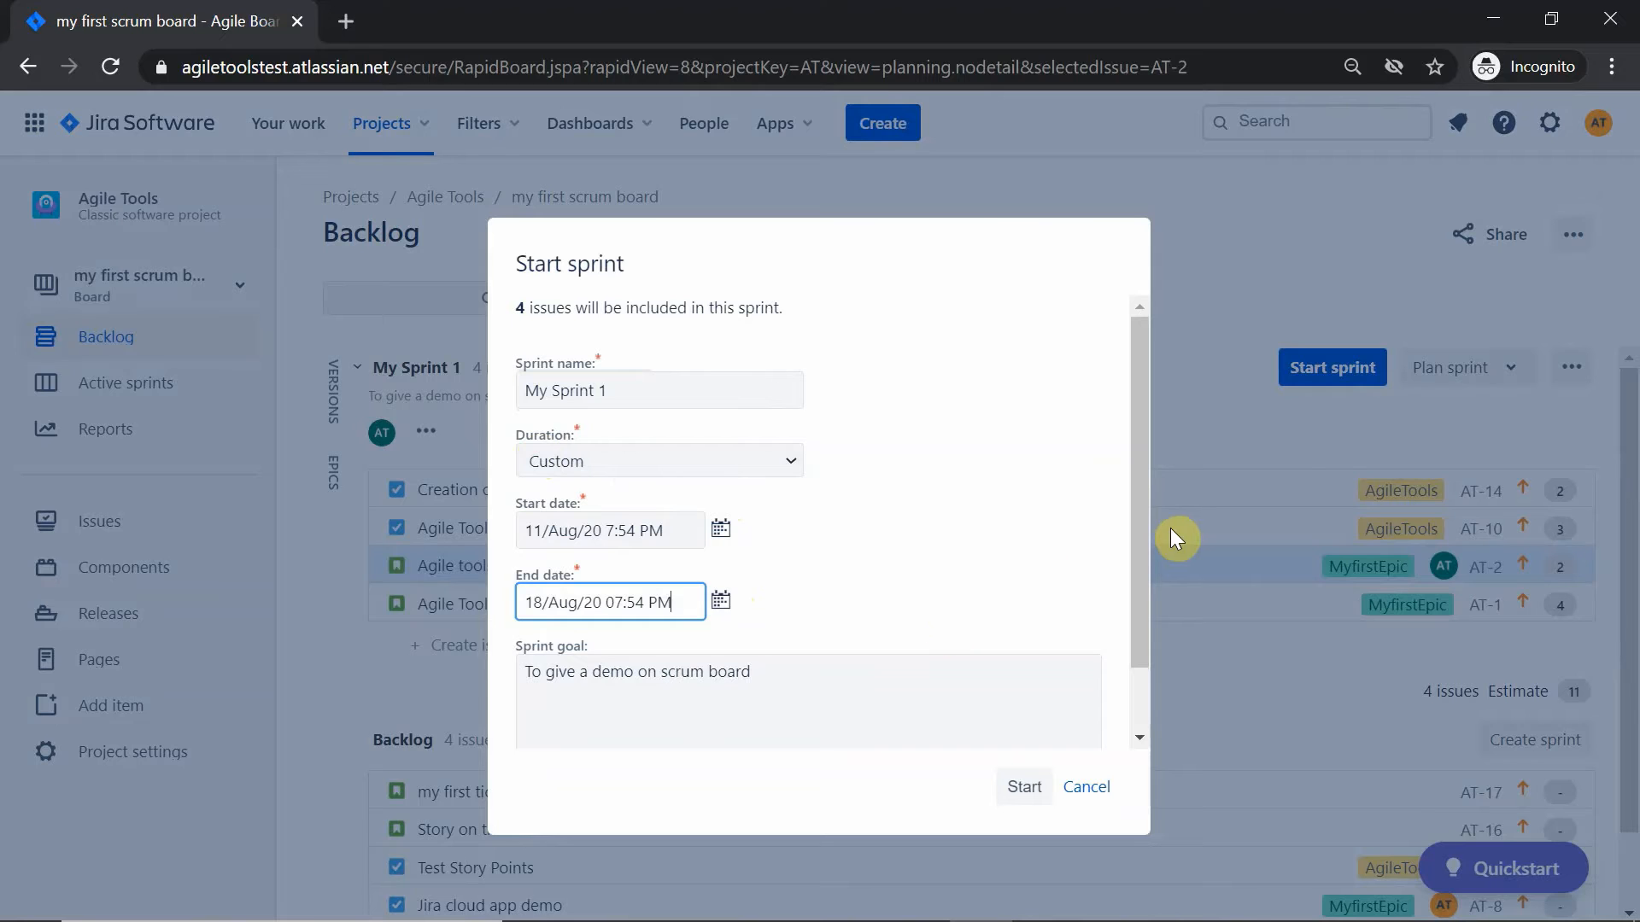
scroll(1146, 544, "down", 2)
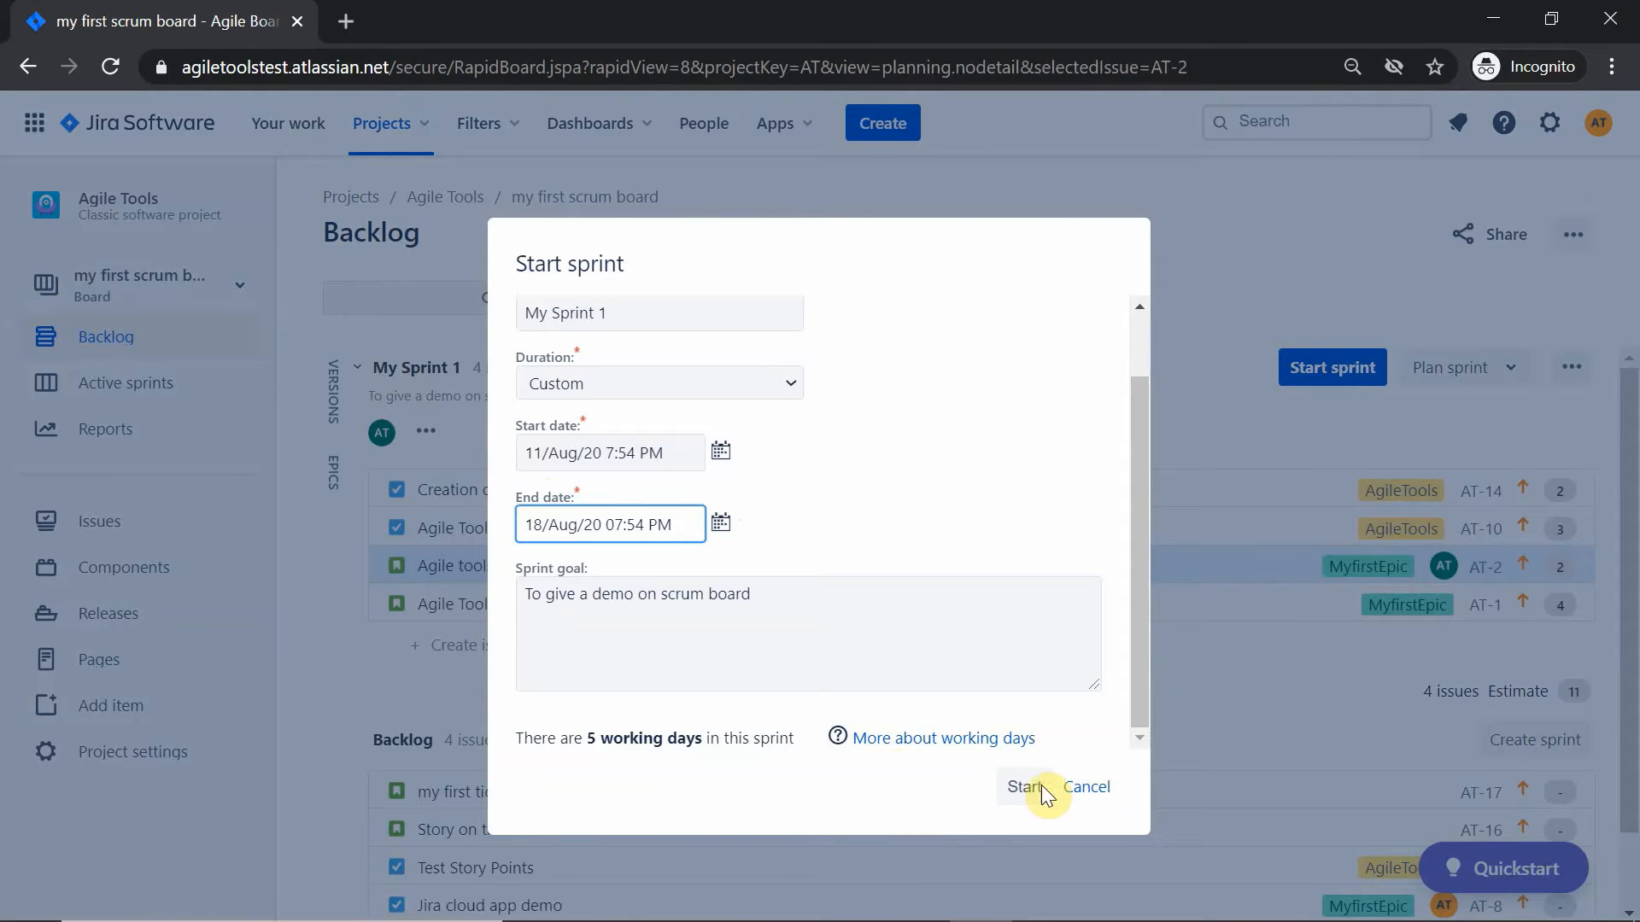
left_click(1020, 790)
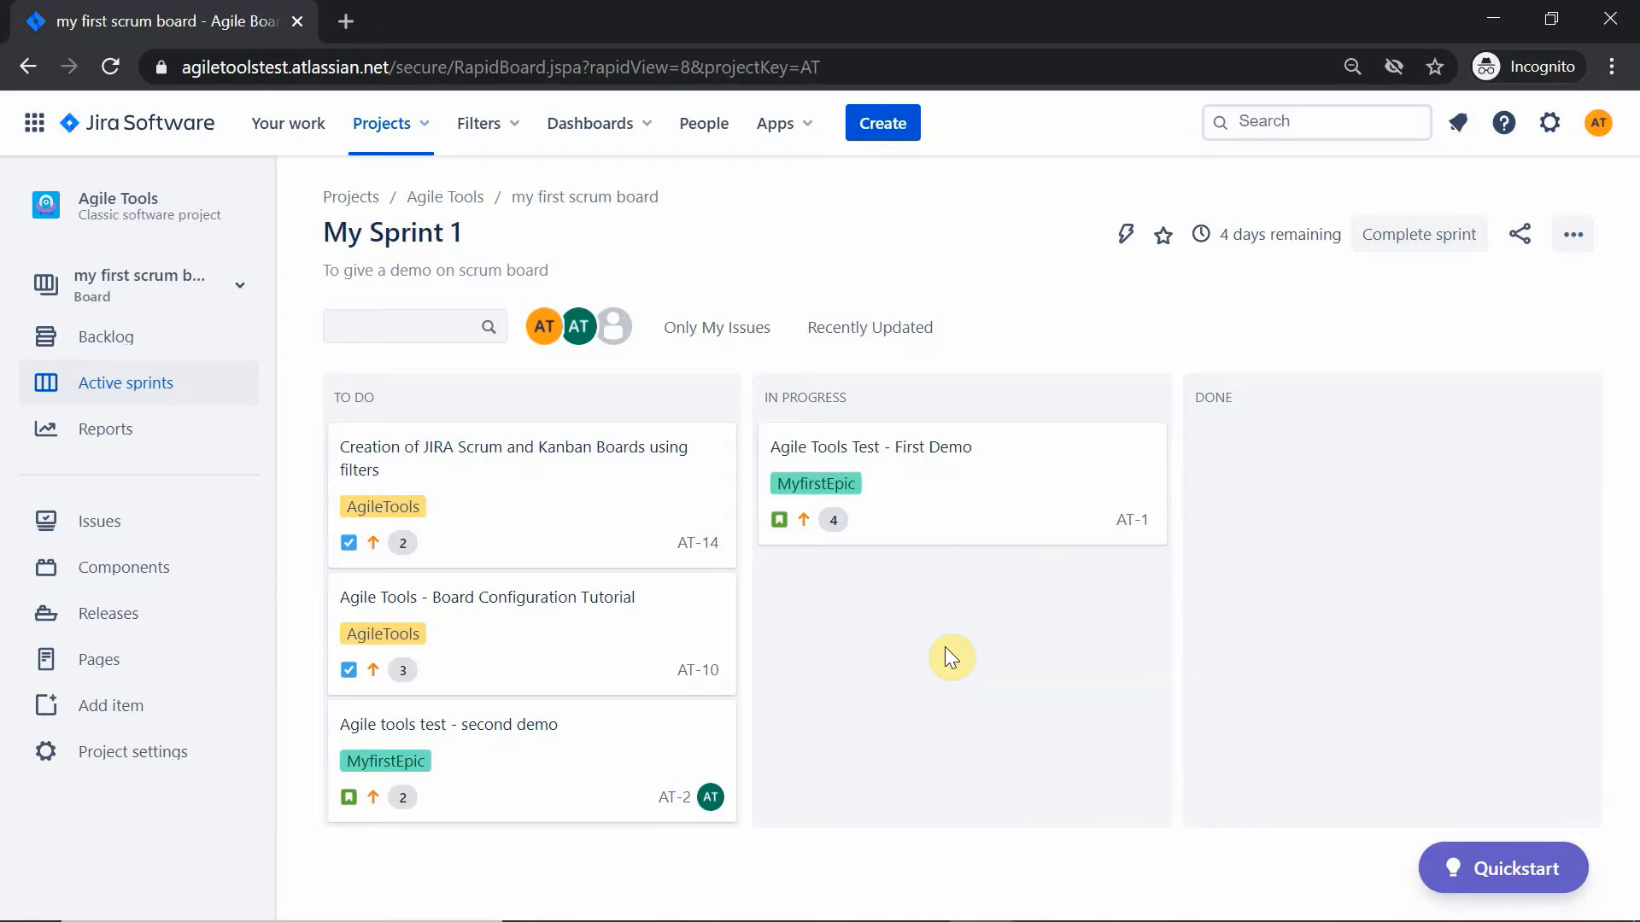
Step: Compare how My Sprint 1 and its issues appear in the backlog and on the active sprint board
left_click(107, 338)
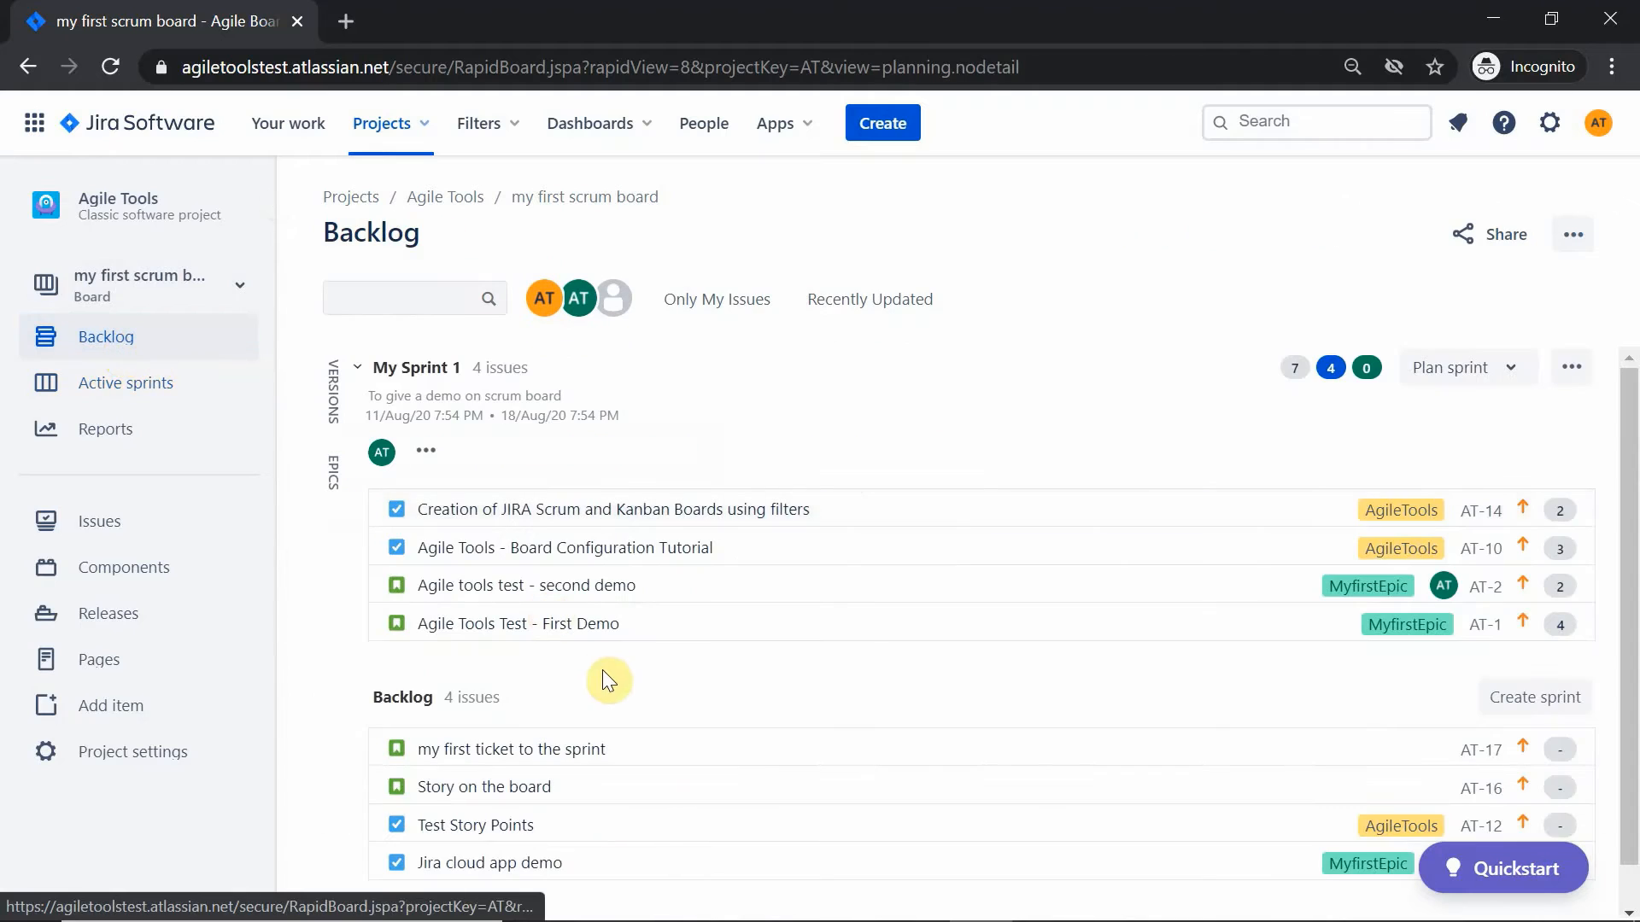
left_click(145, 398)
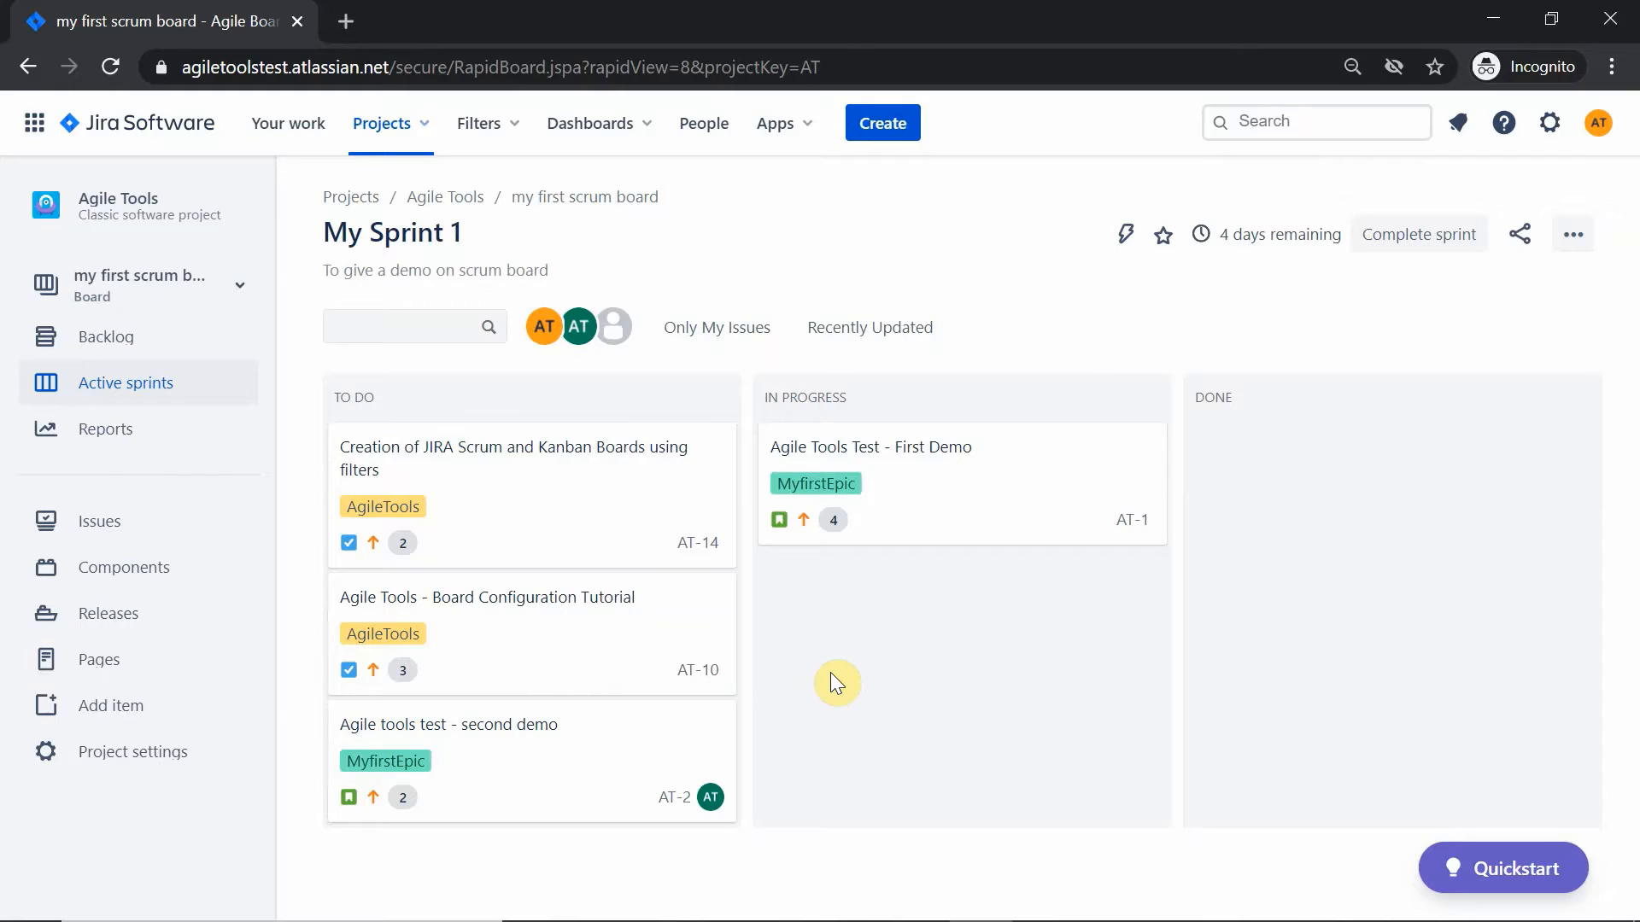
left_click(105, 339)
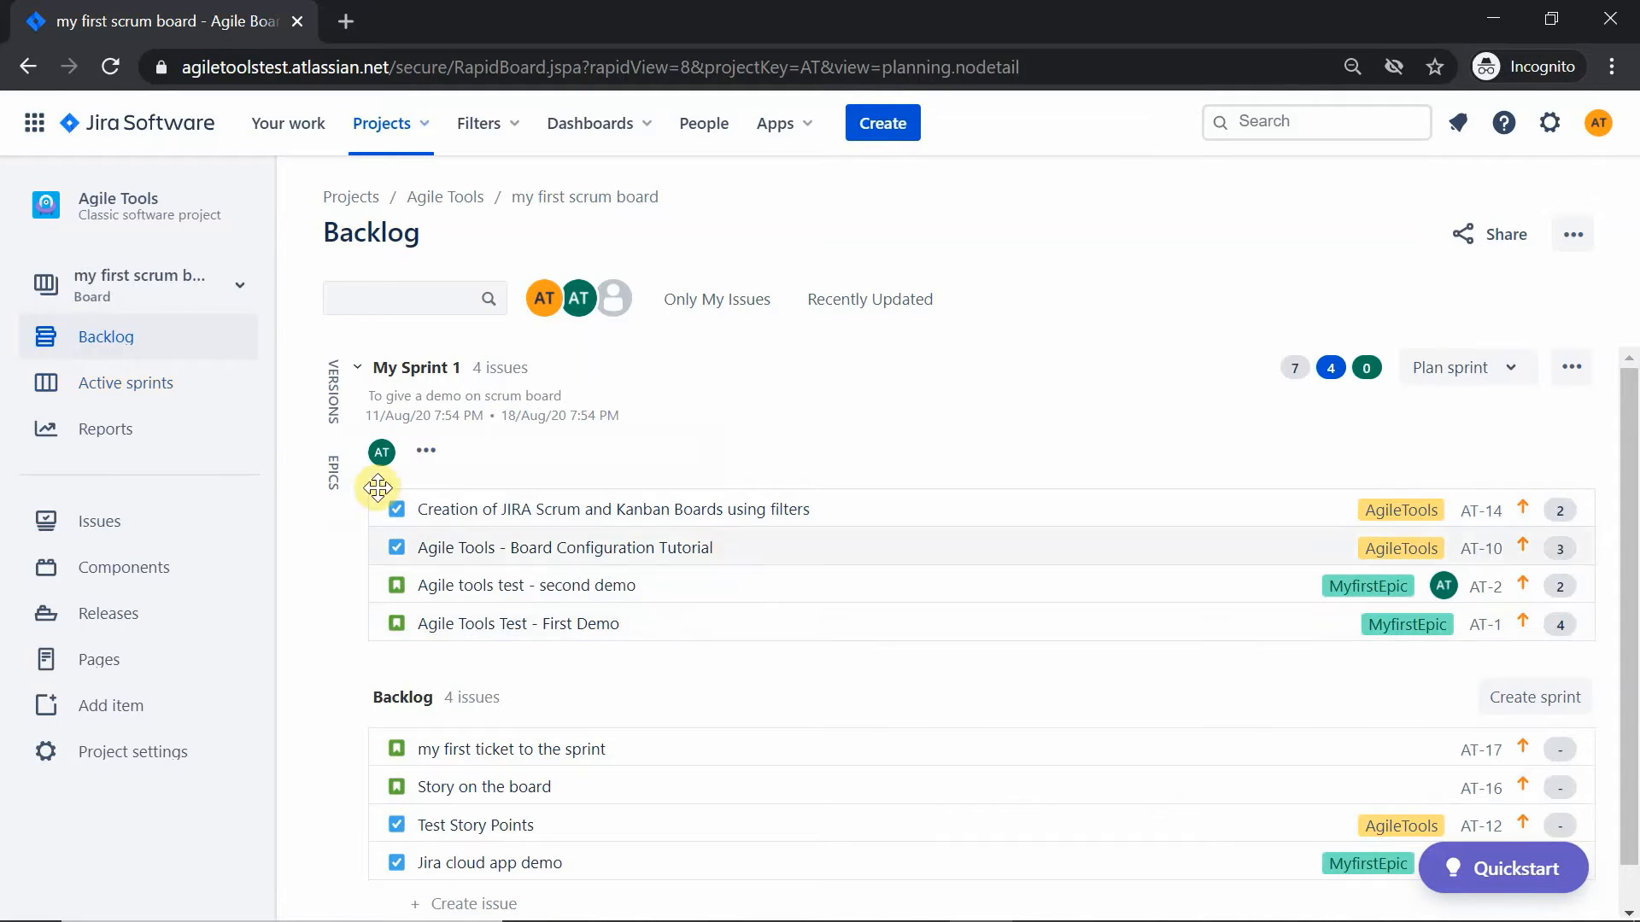
left_click(128, 391)
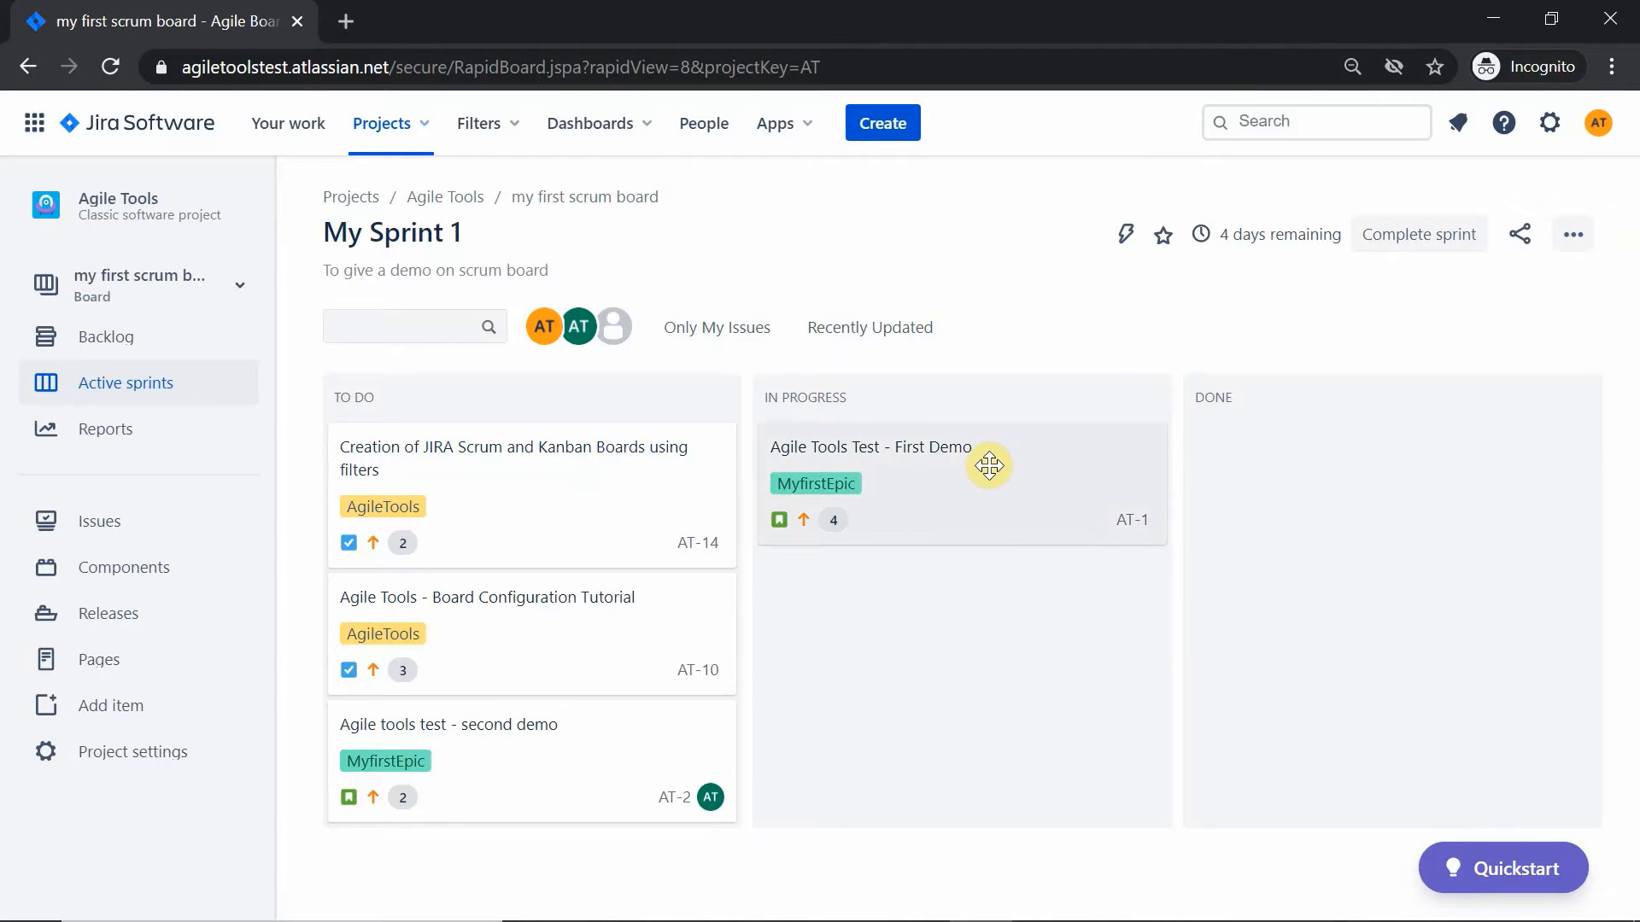
Step: Move all four My Sprint 1 issues to Done on the active sprint board and try to complete the sprint
left_click_drag(1040, 467, 1385, 536)
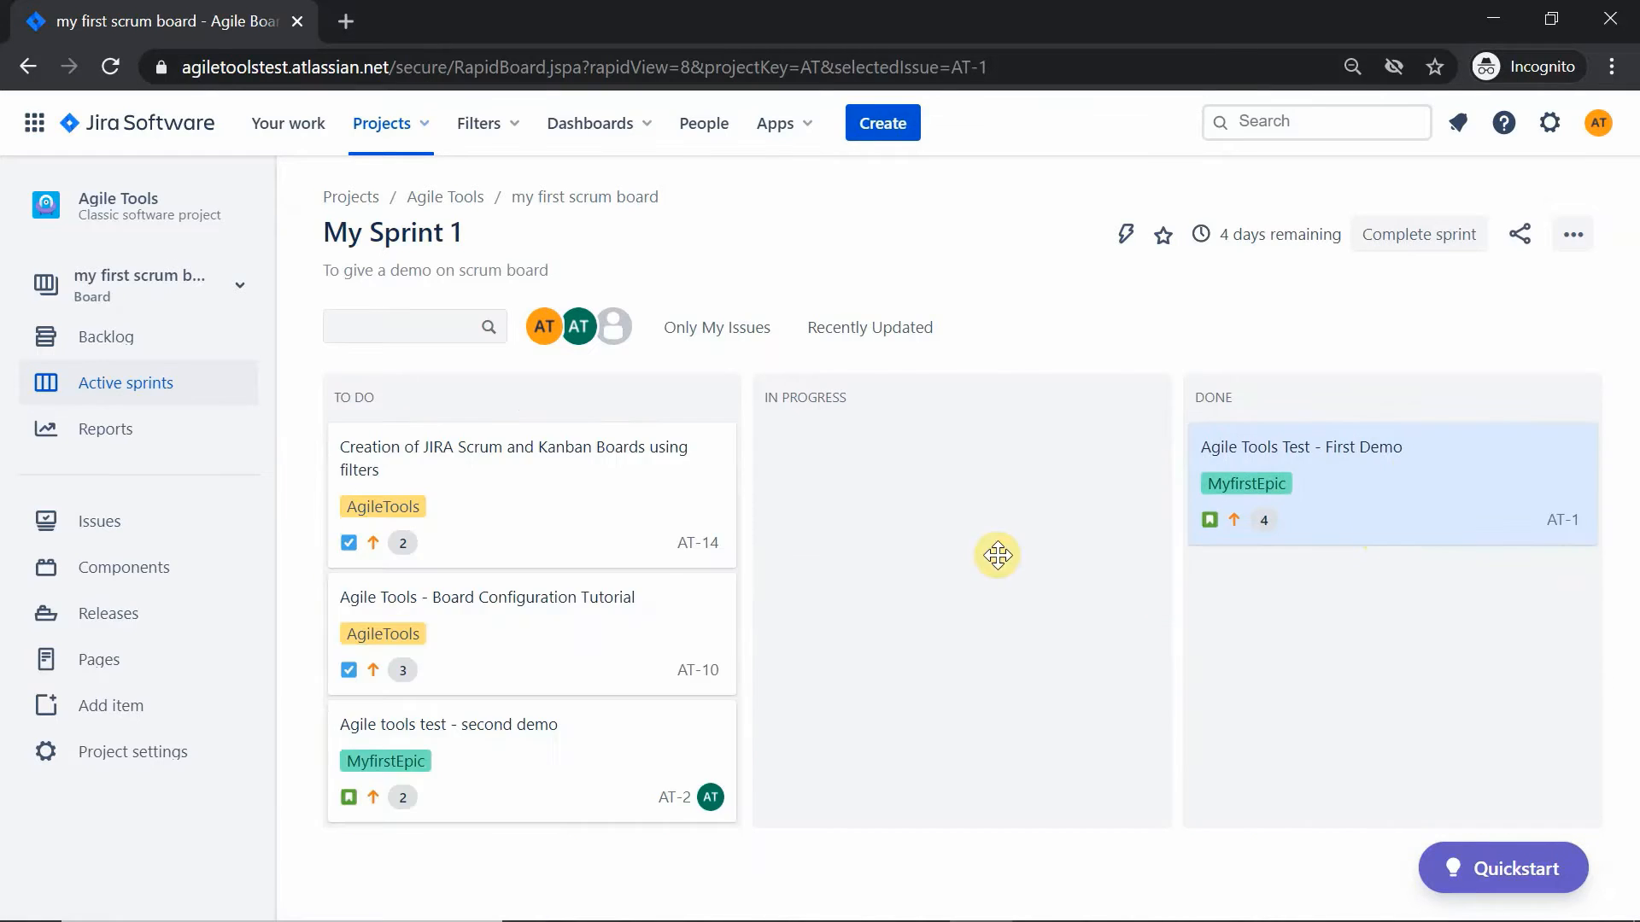
left_click_drag(586, 520, 1493, 660)
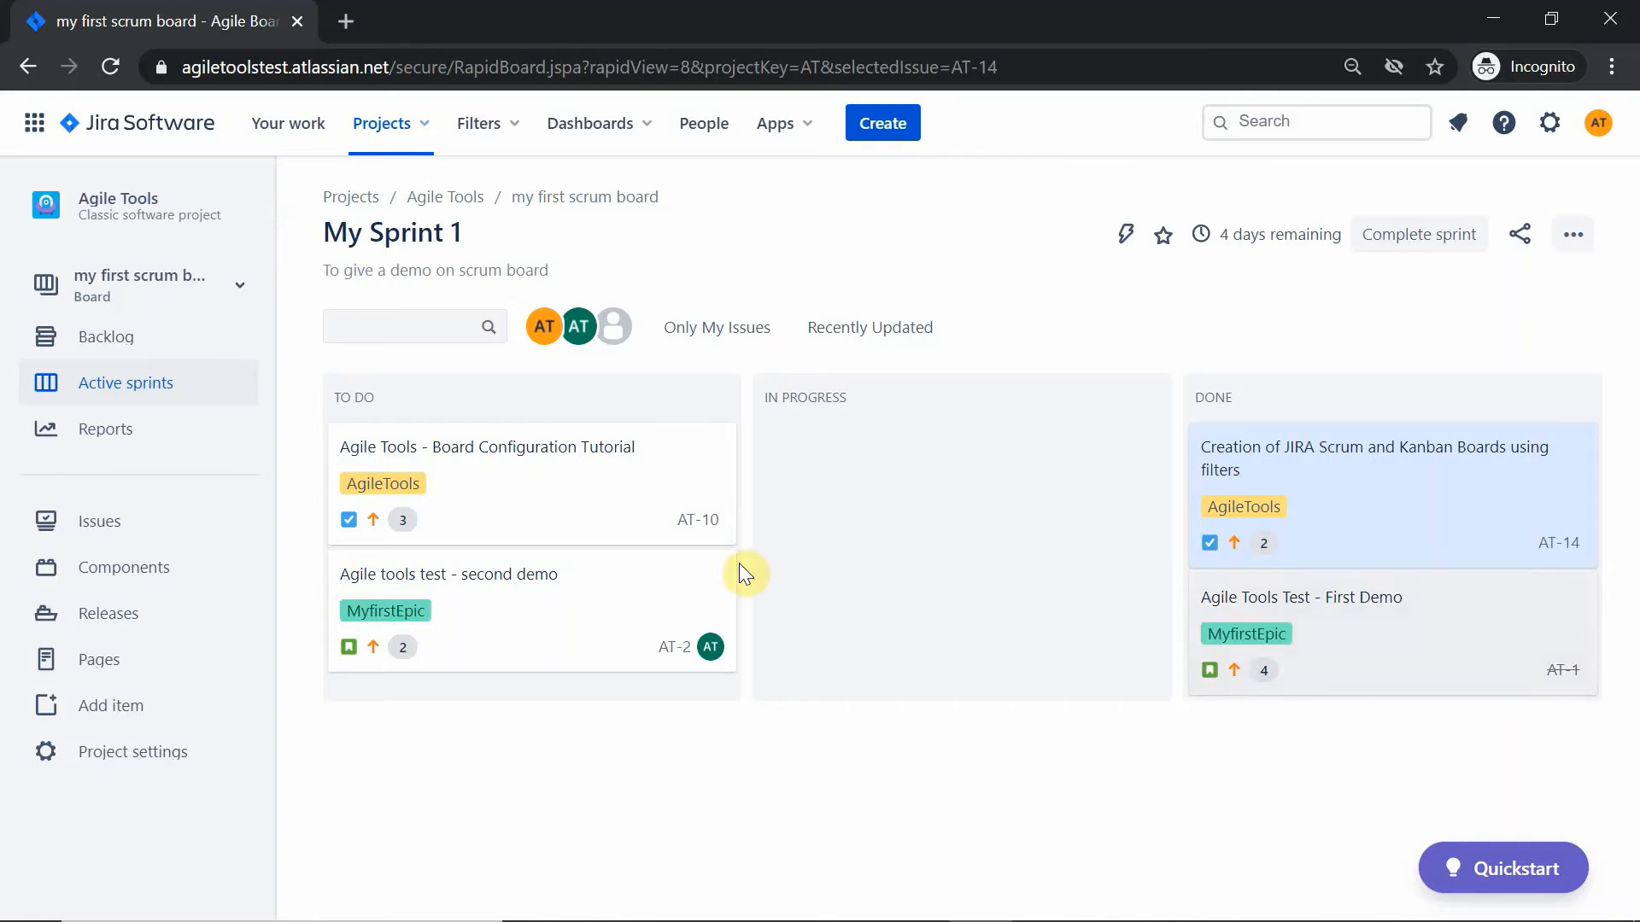
left_click_drag(612, 439, 1421, 607)
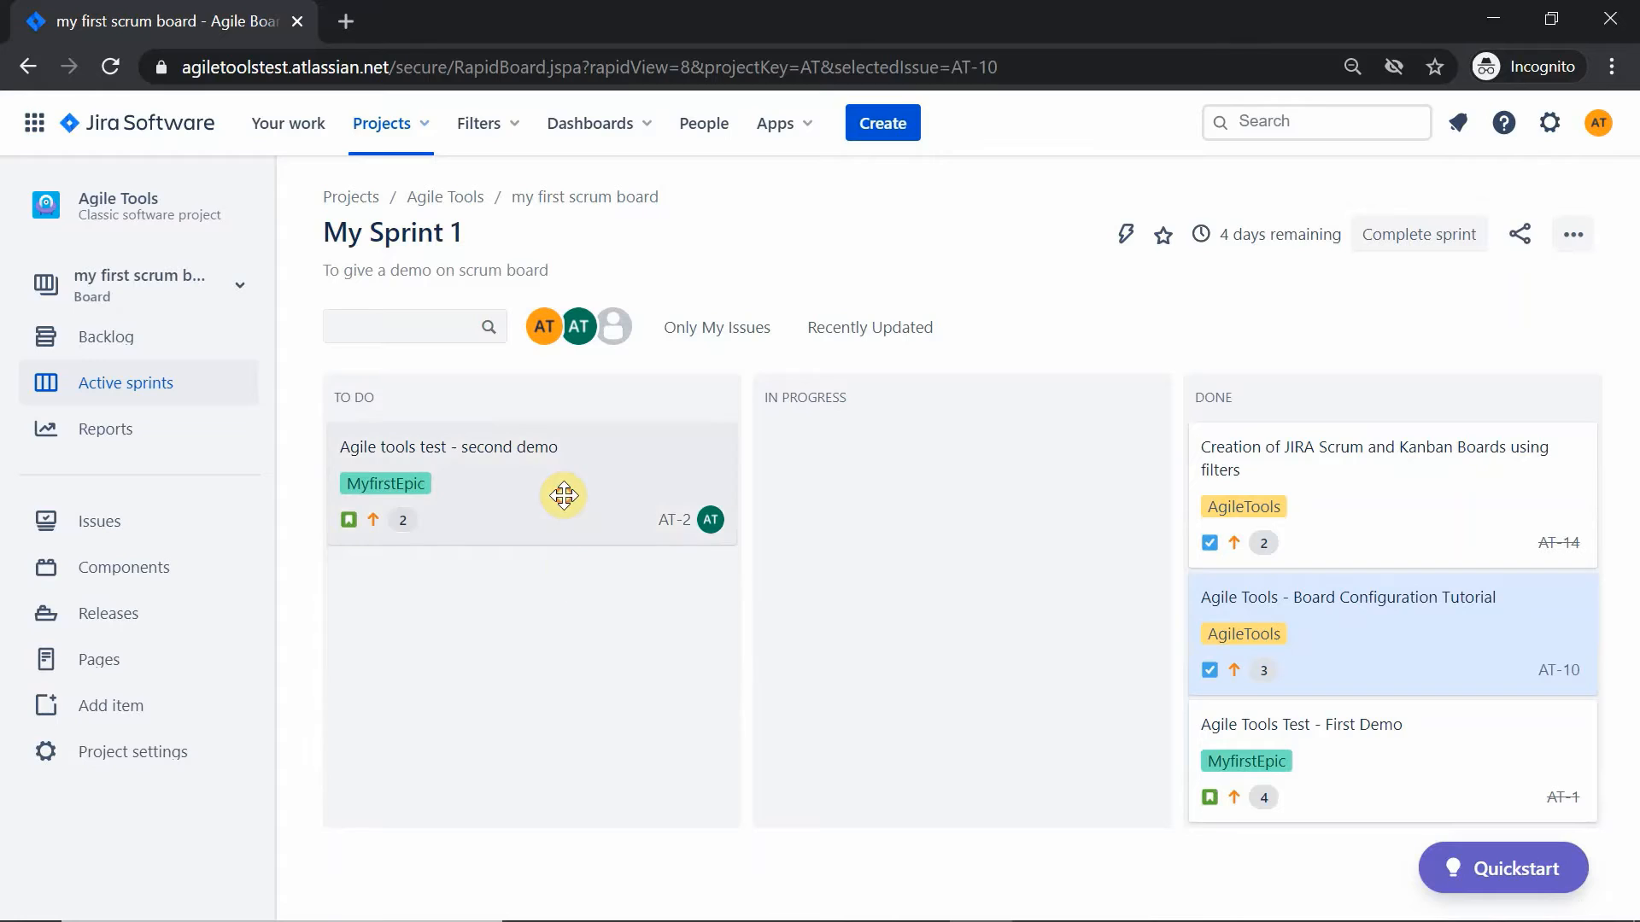
left_click_drag(564, 495, 1351, 747)
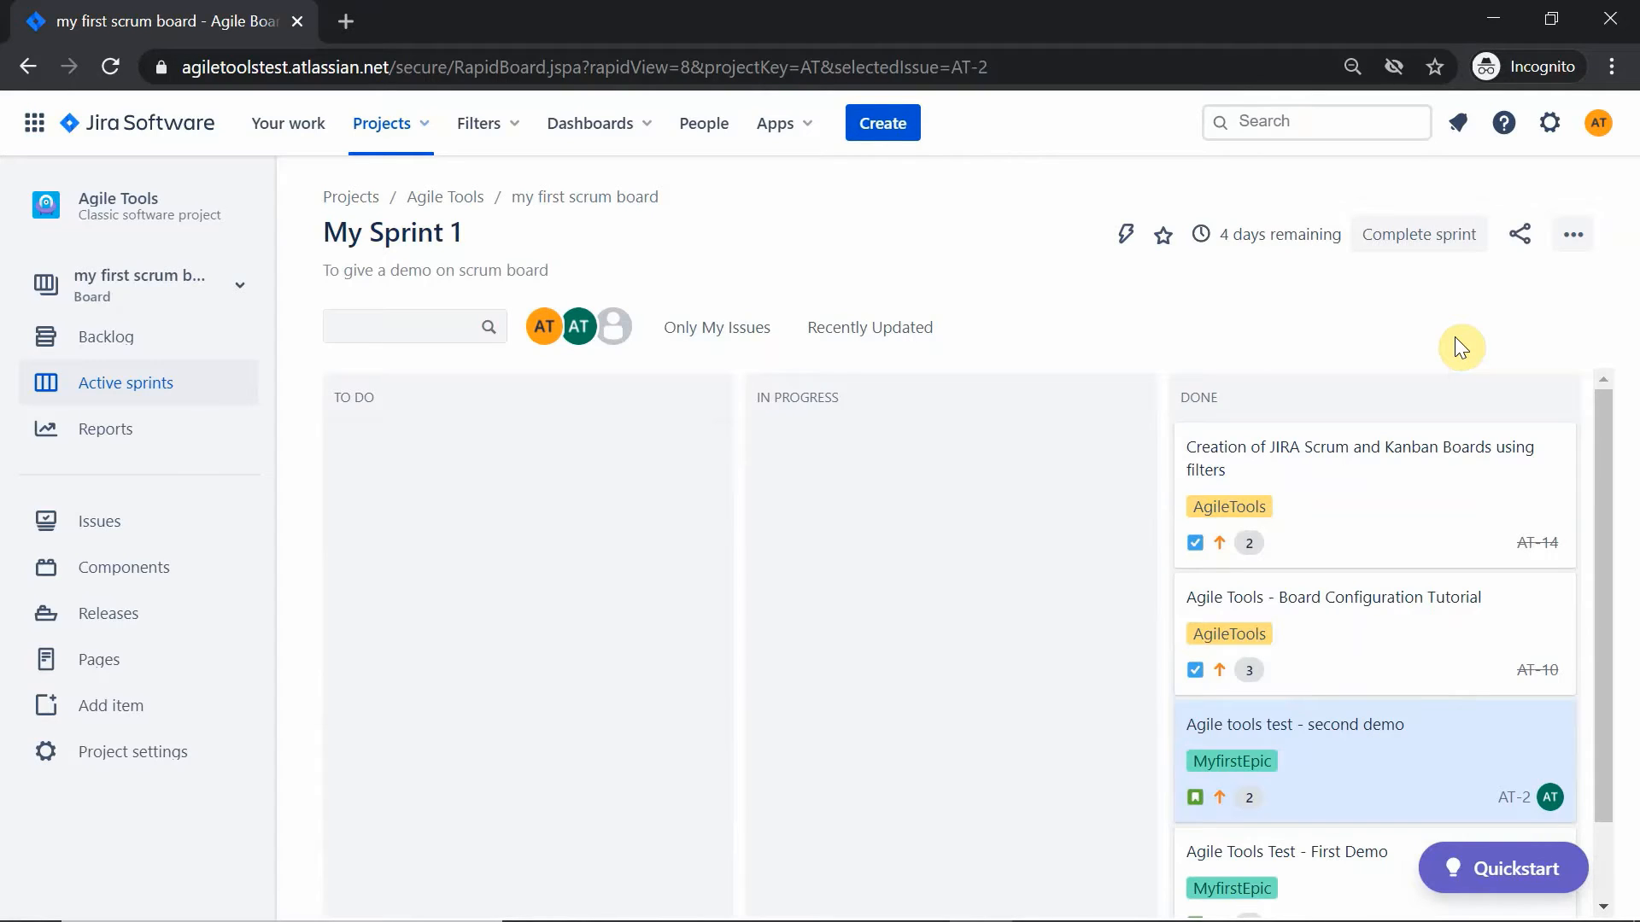
left_click(1420, 243)
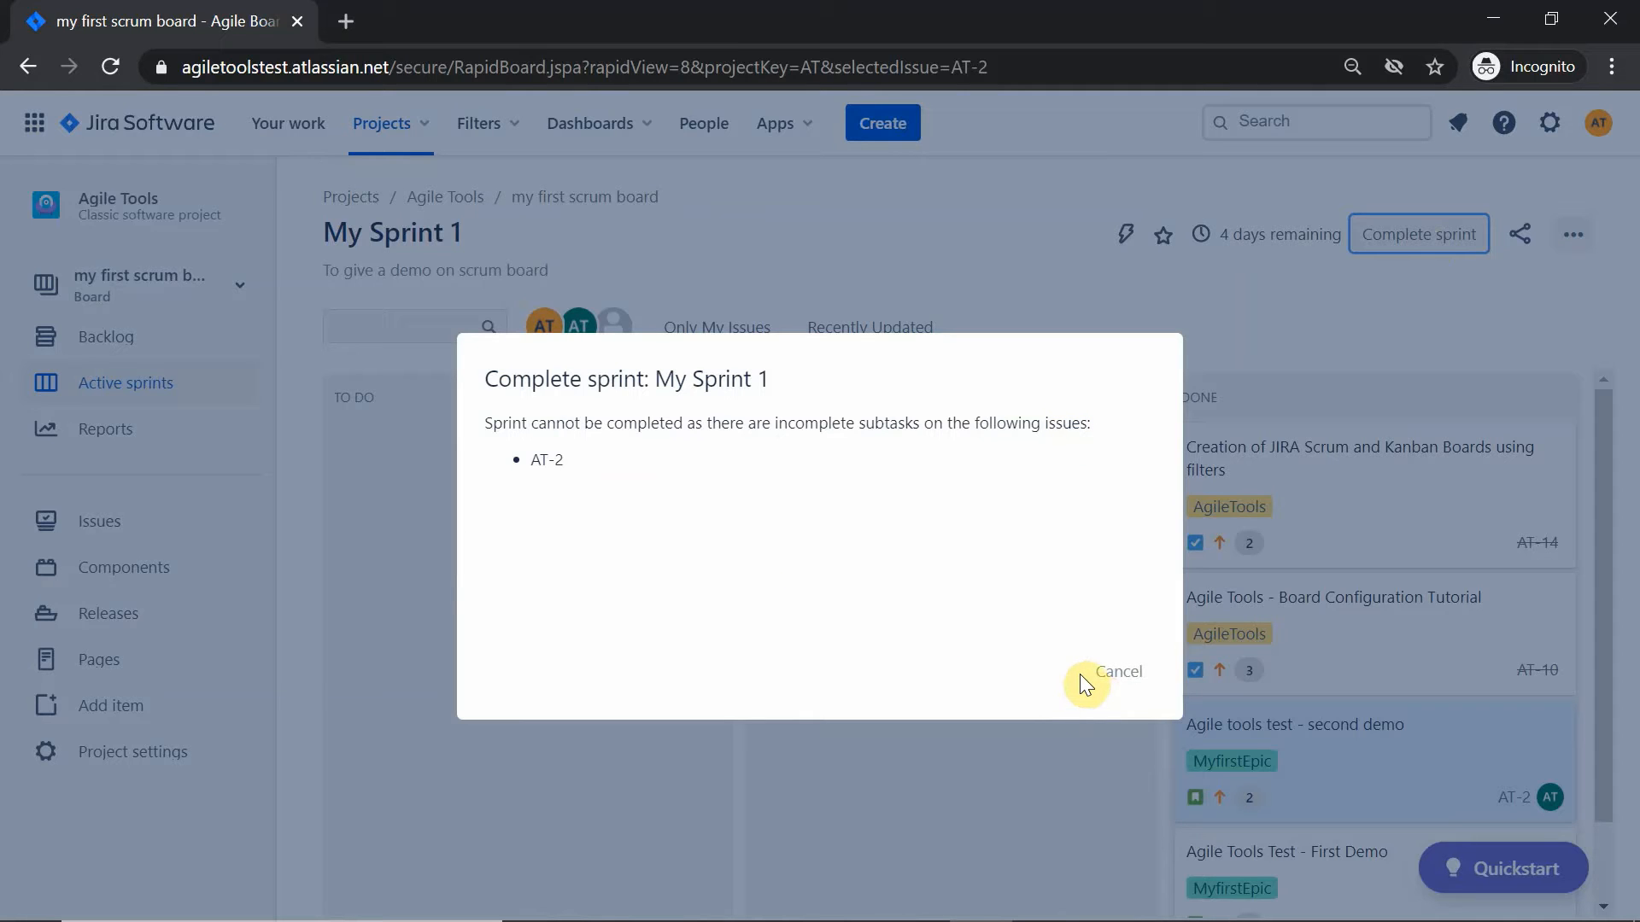
left_click(1117, 675)
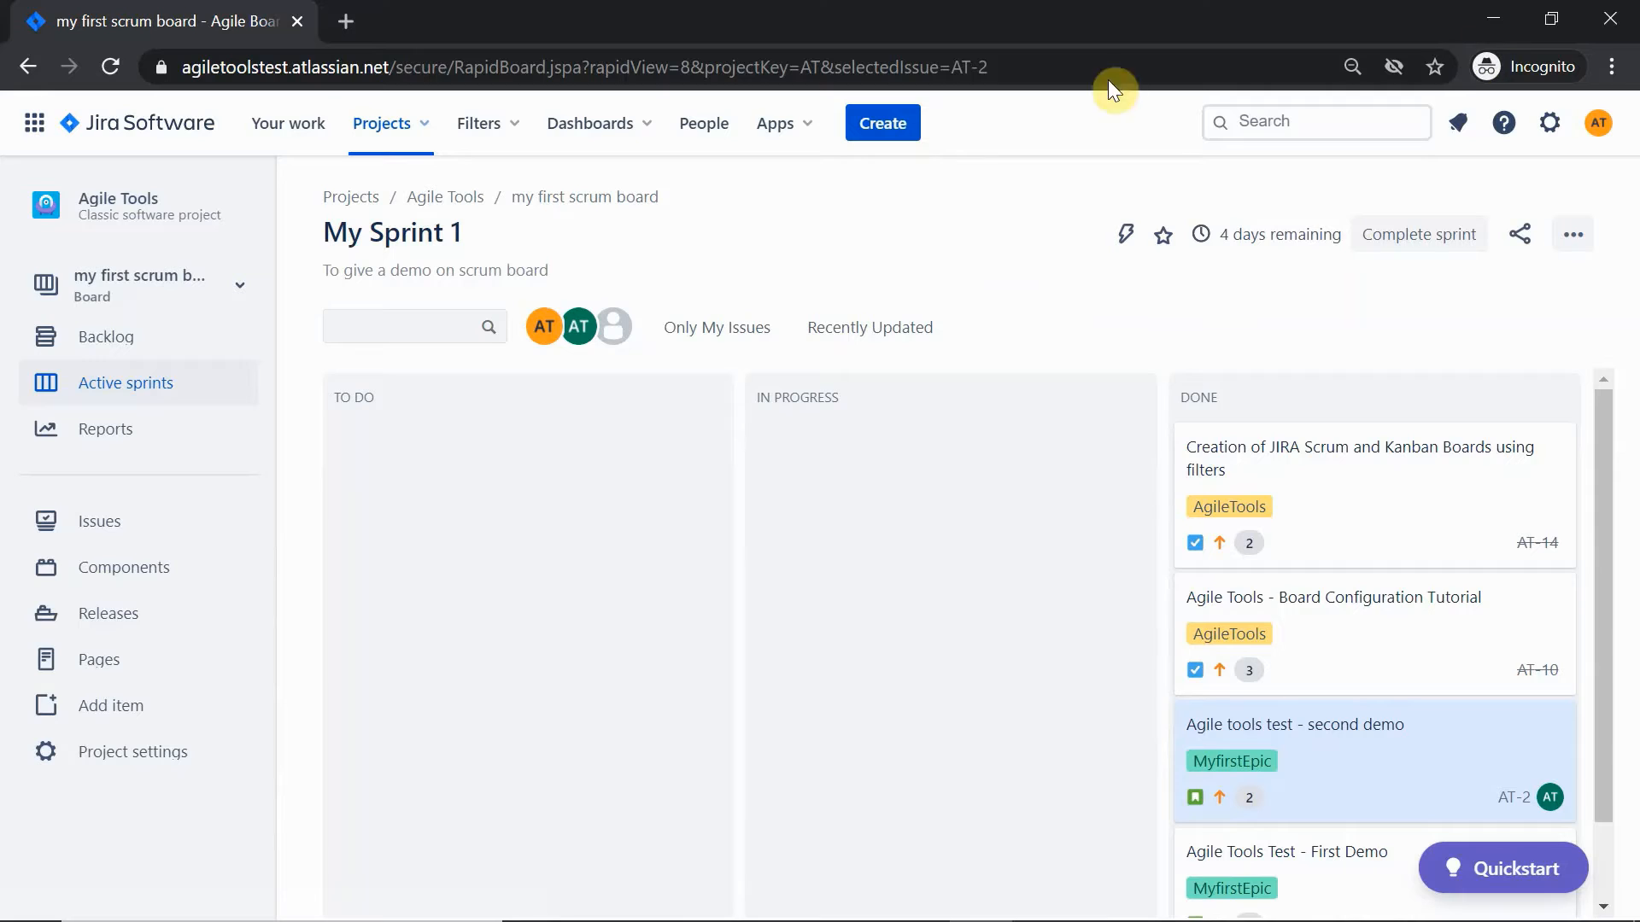
Step: Find issue AT-2, open its subtask "Test Subtask to the story" and change the subtask's status to Done
left_click(1354, 119)
type("AT-2")
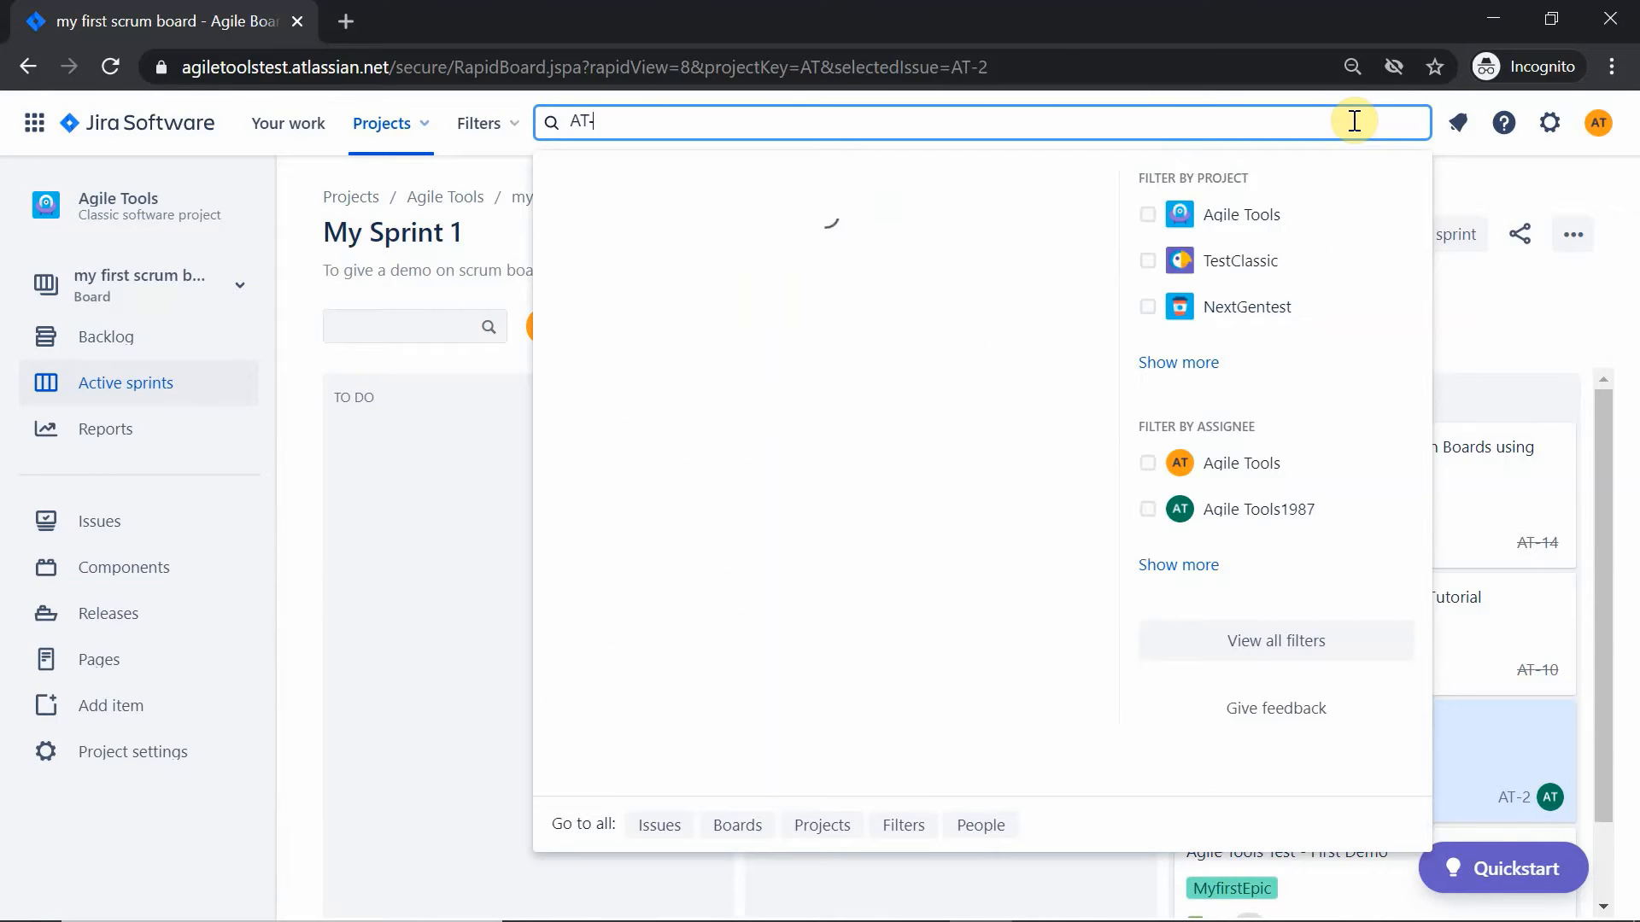
key("Return")
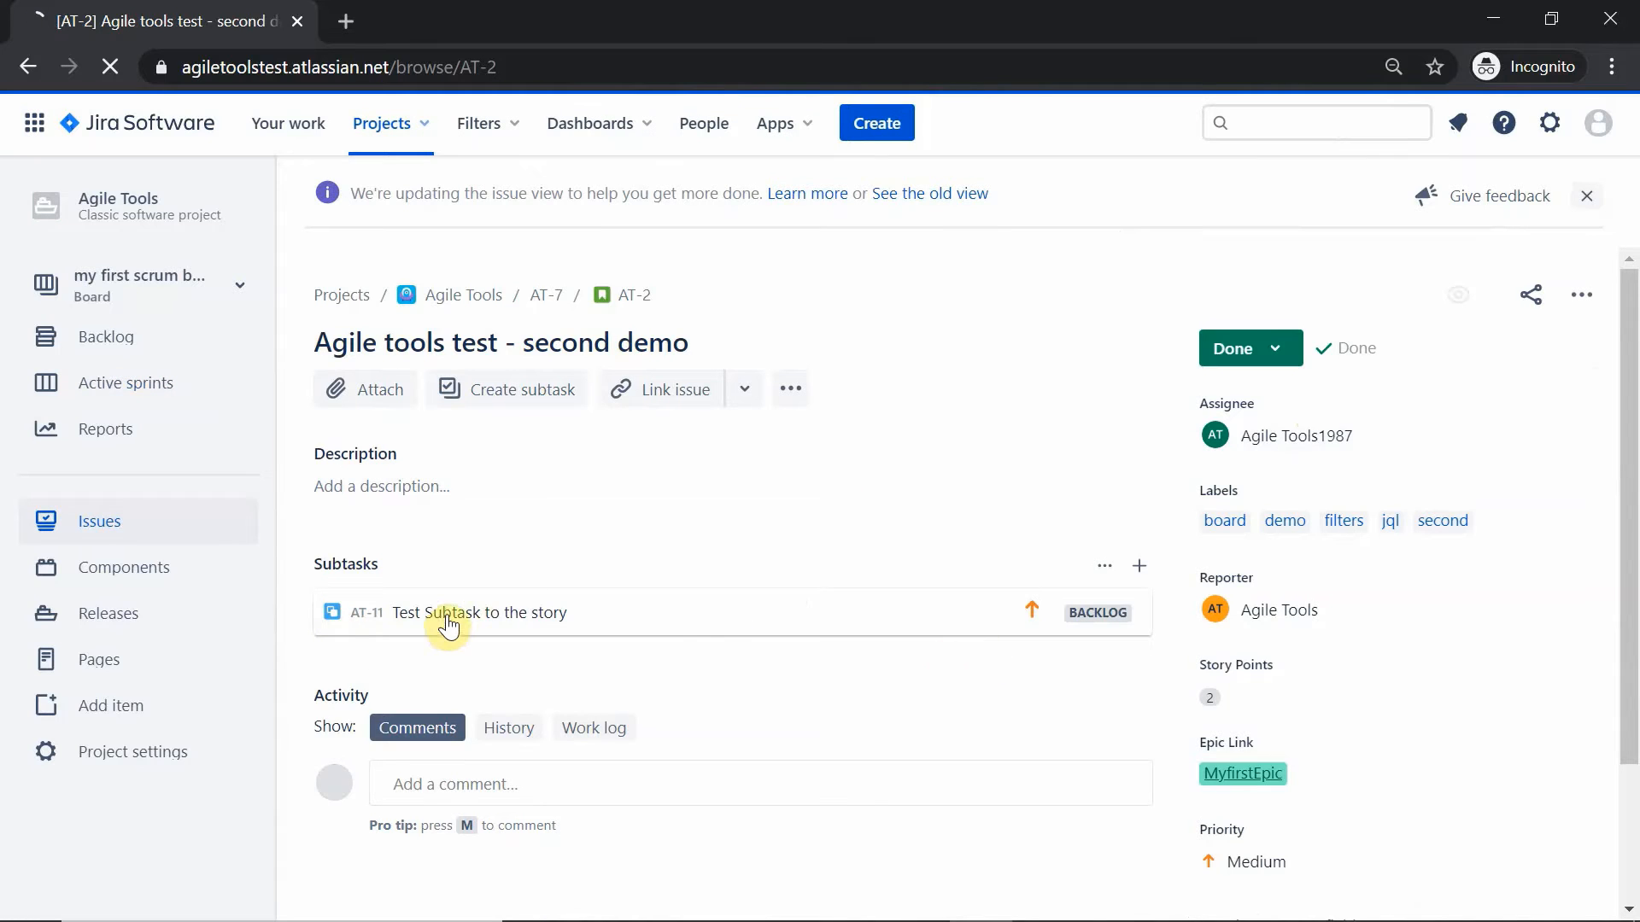
left_click(445, 628)
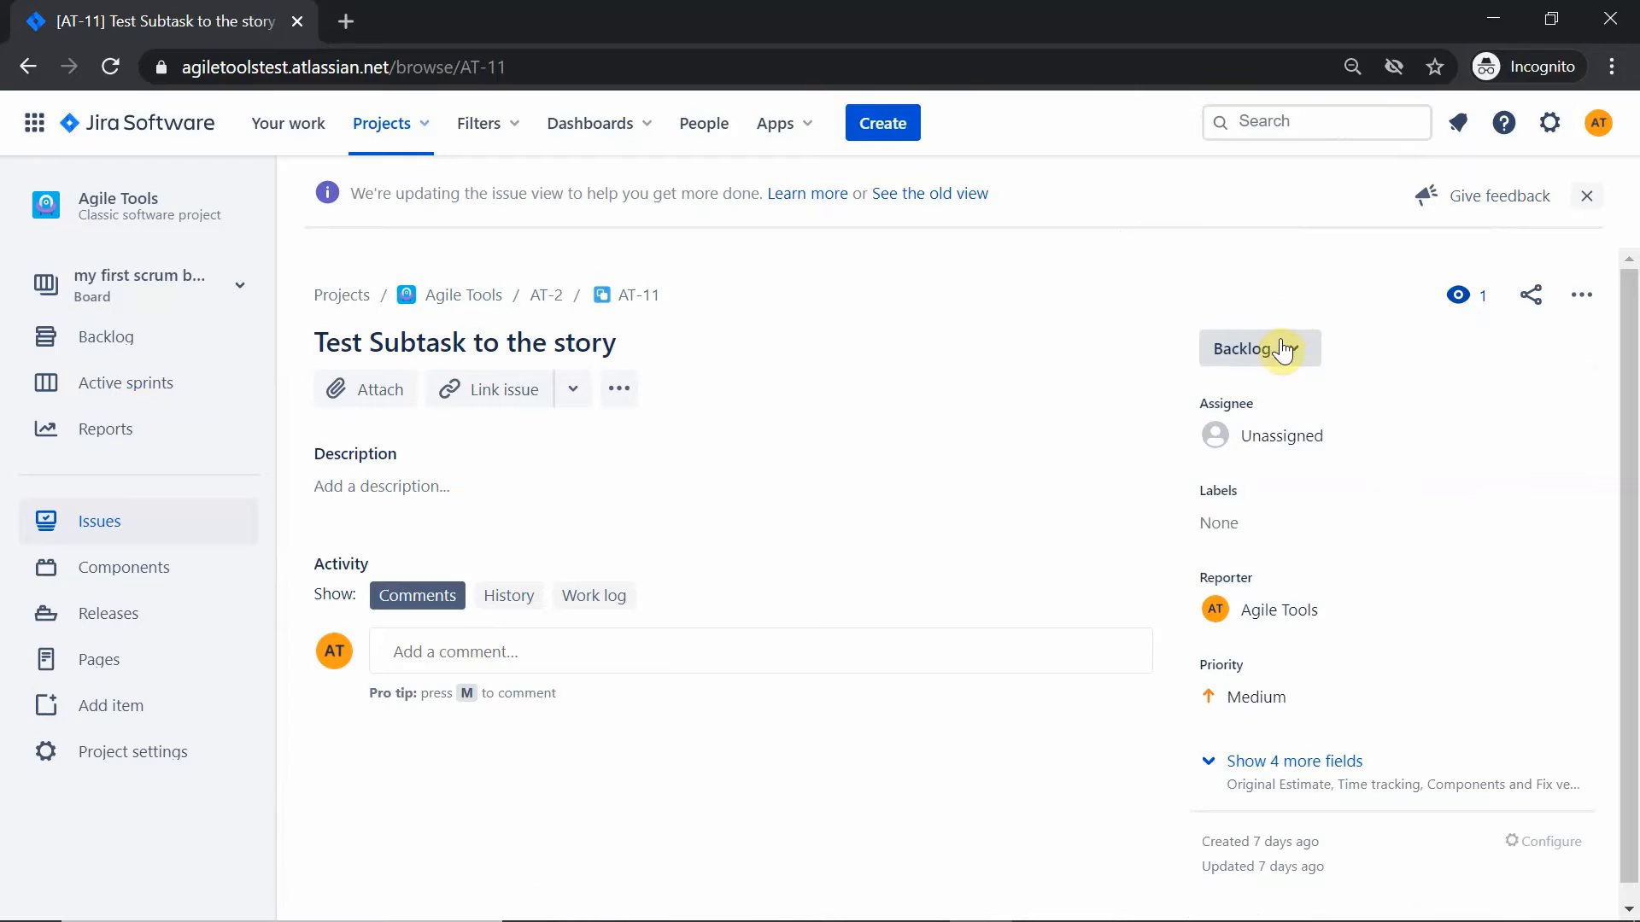
left_click(1281, 350)
left_click(1221, 524)
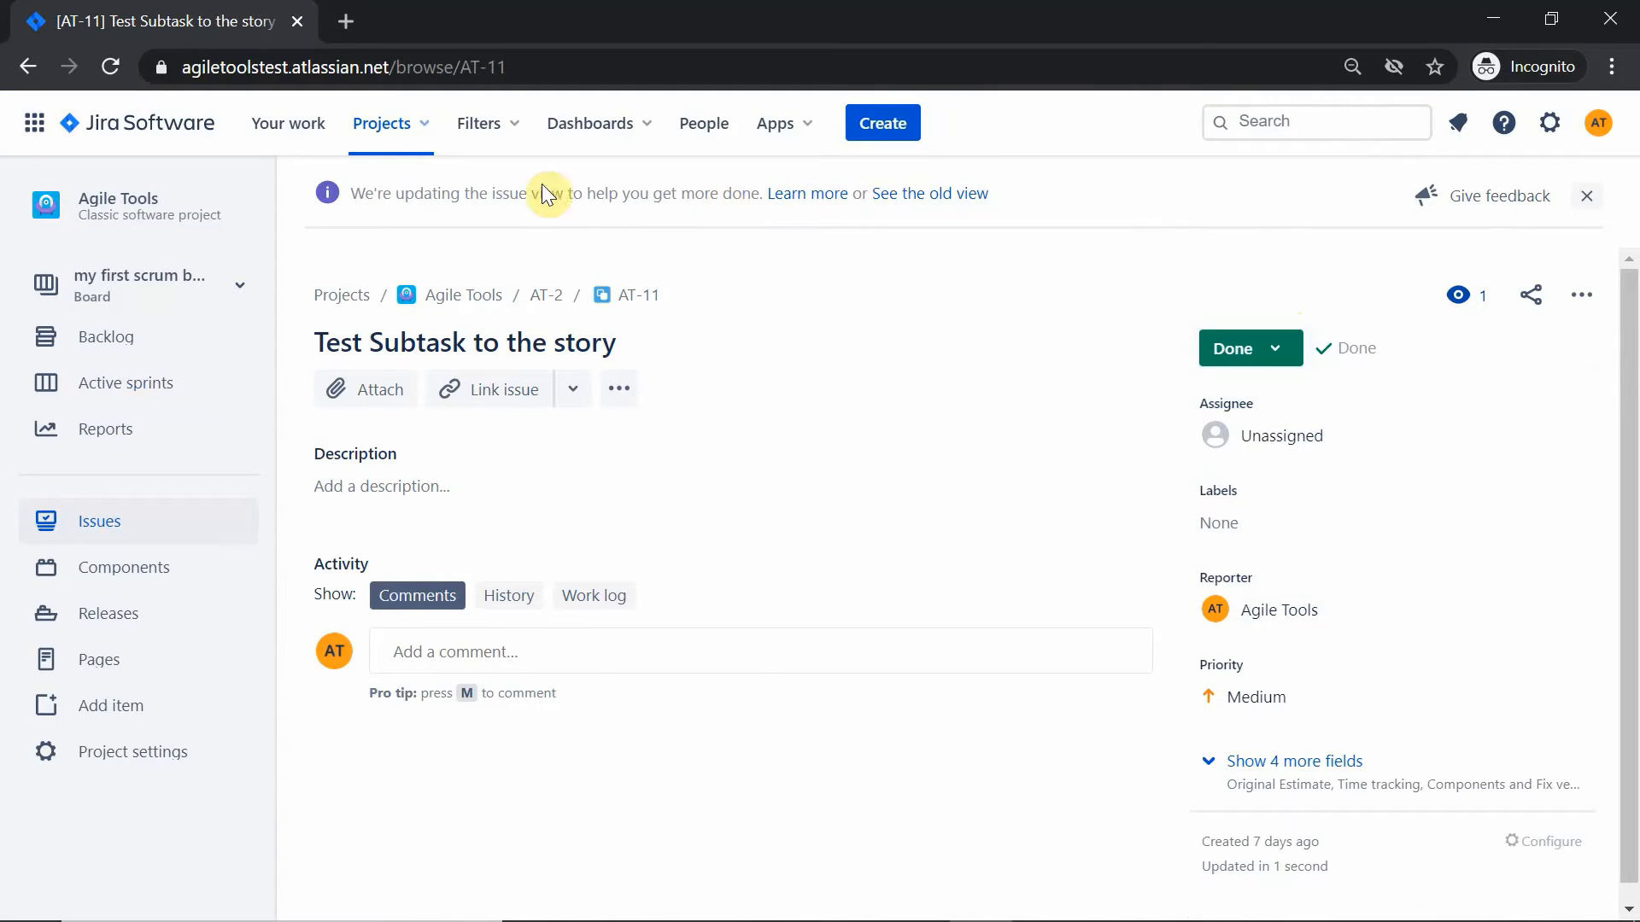
Step: Return to the active sprint board of my first scrum board and complete My Sprint 1
left_click(410, 125)
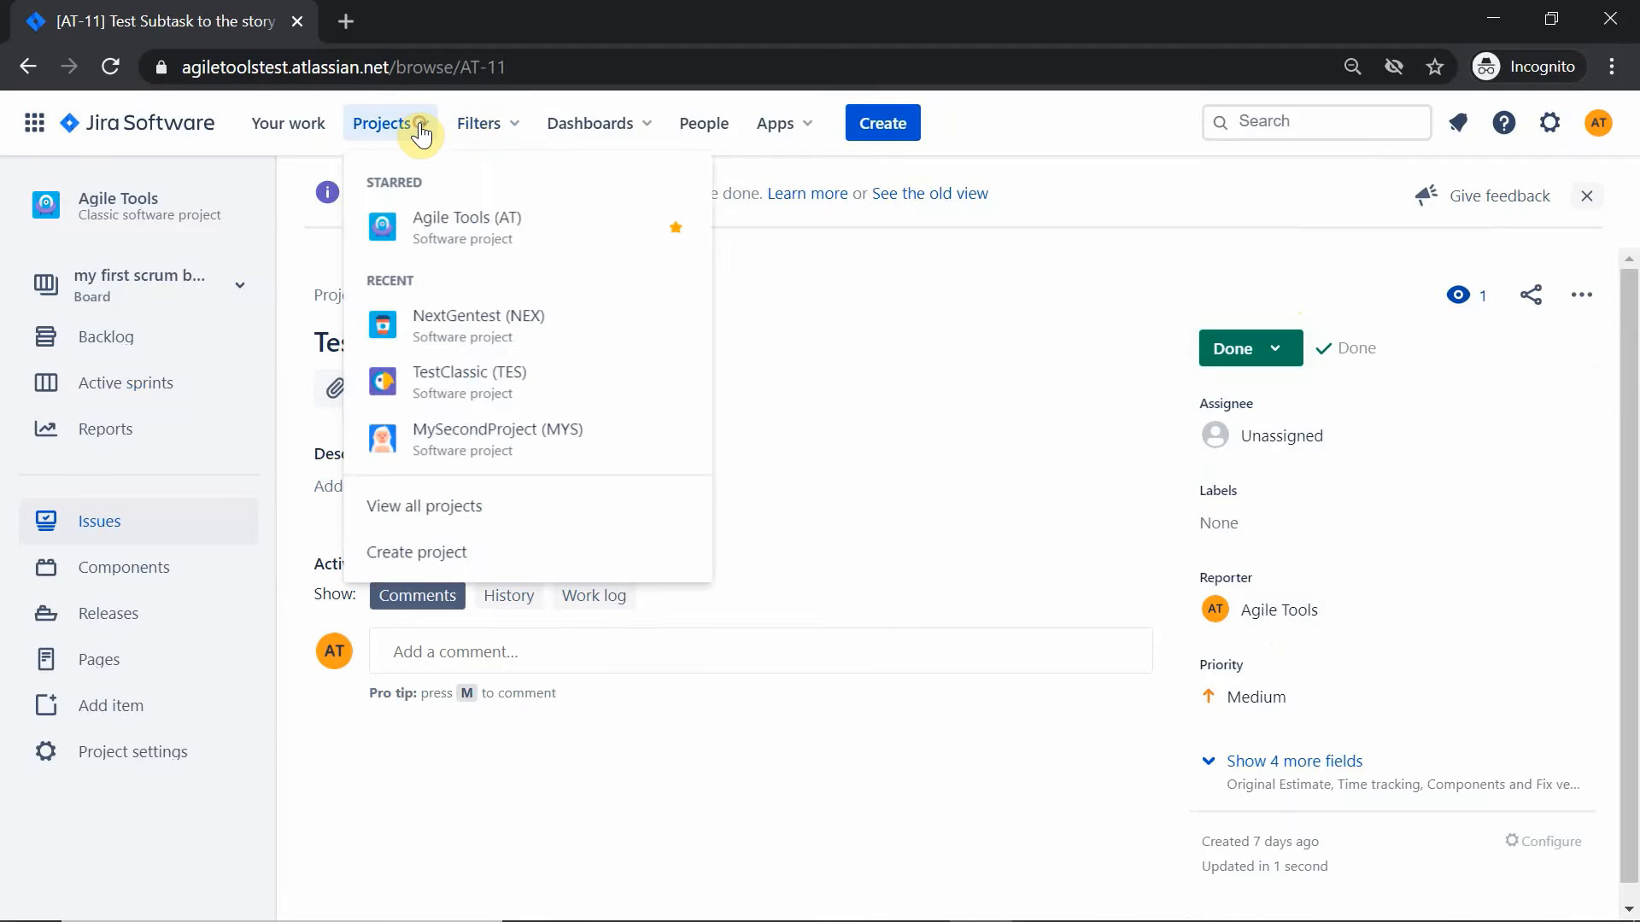
left_click(130, 375)
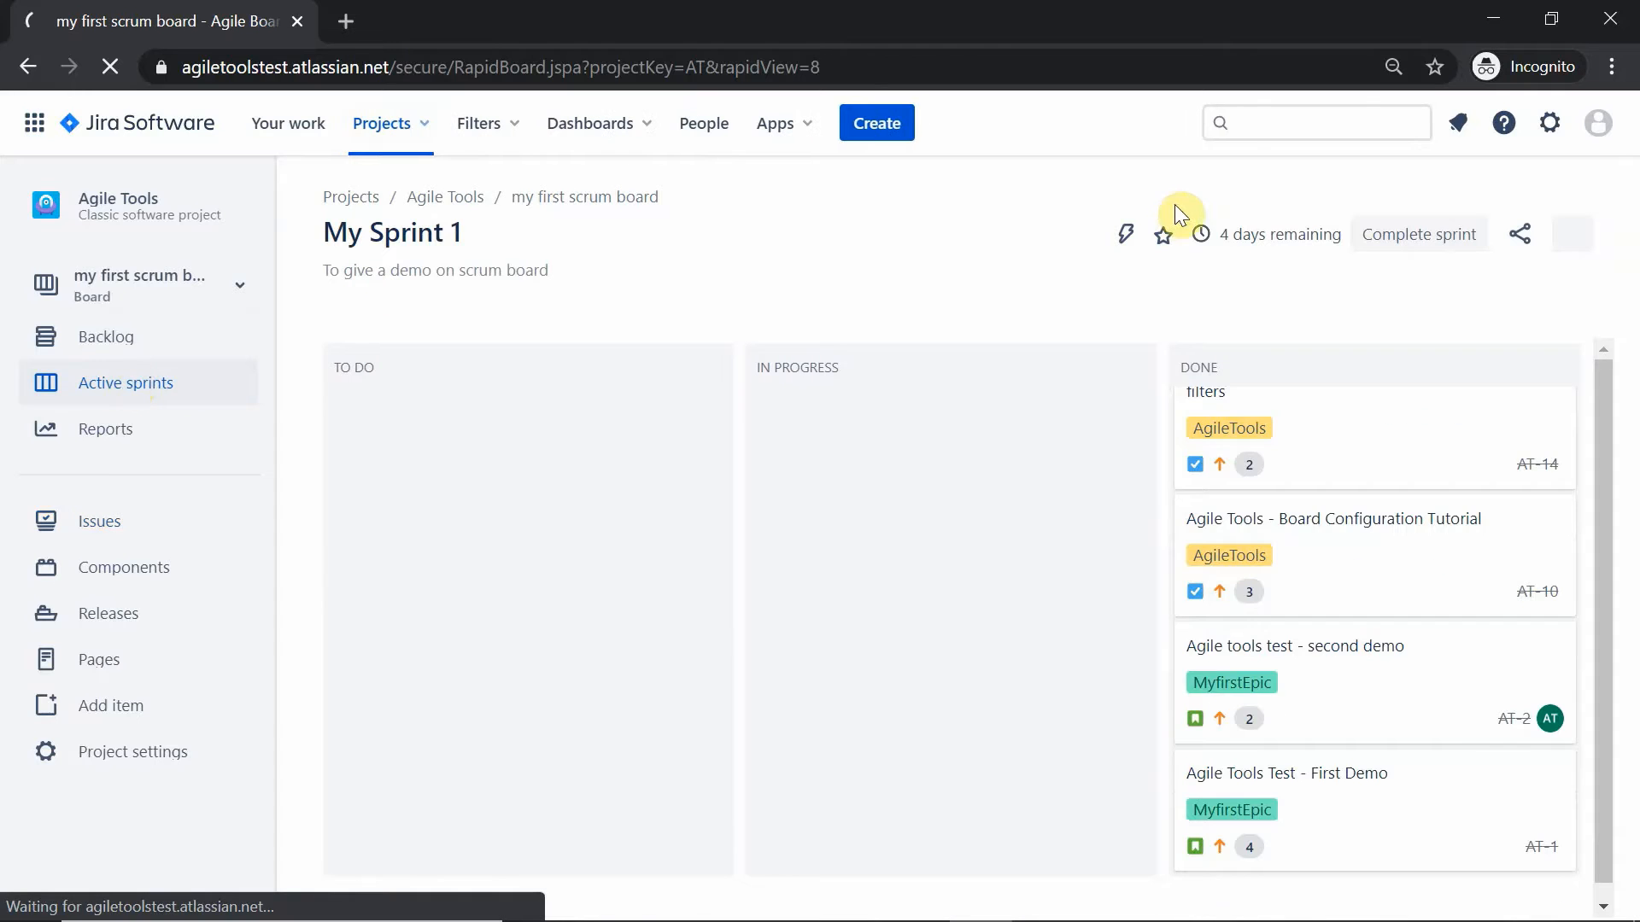
left_click(1417, 241)
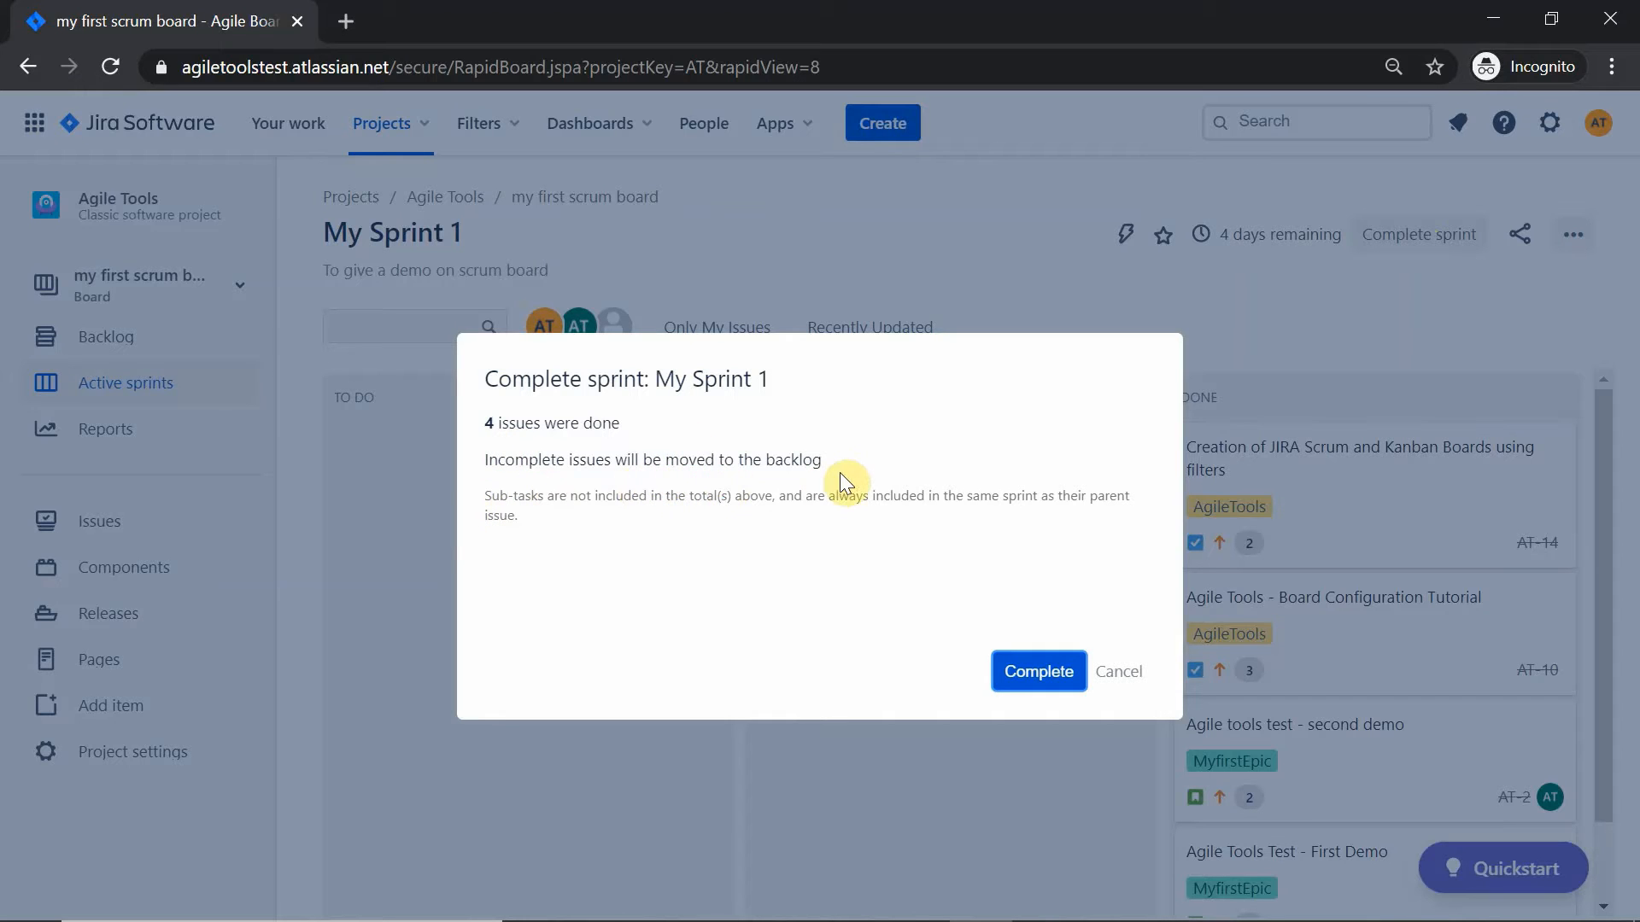
left_click(1025, 676)
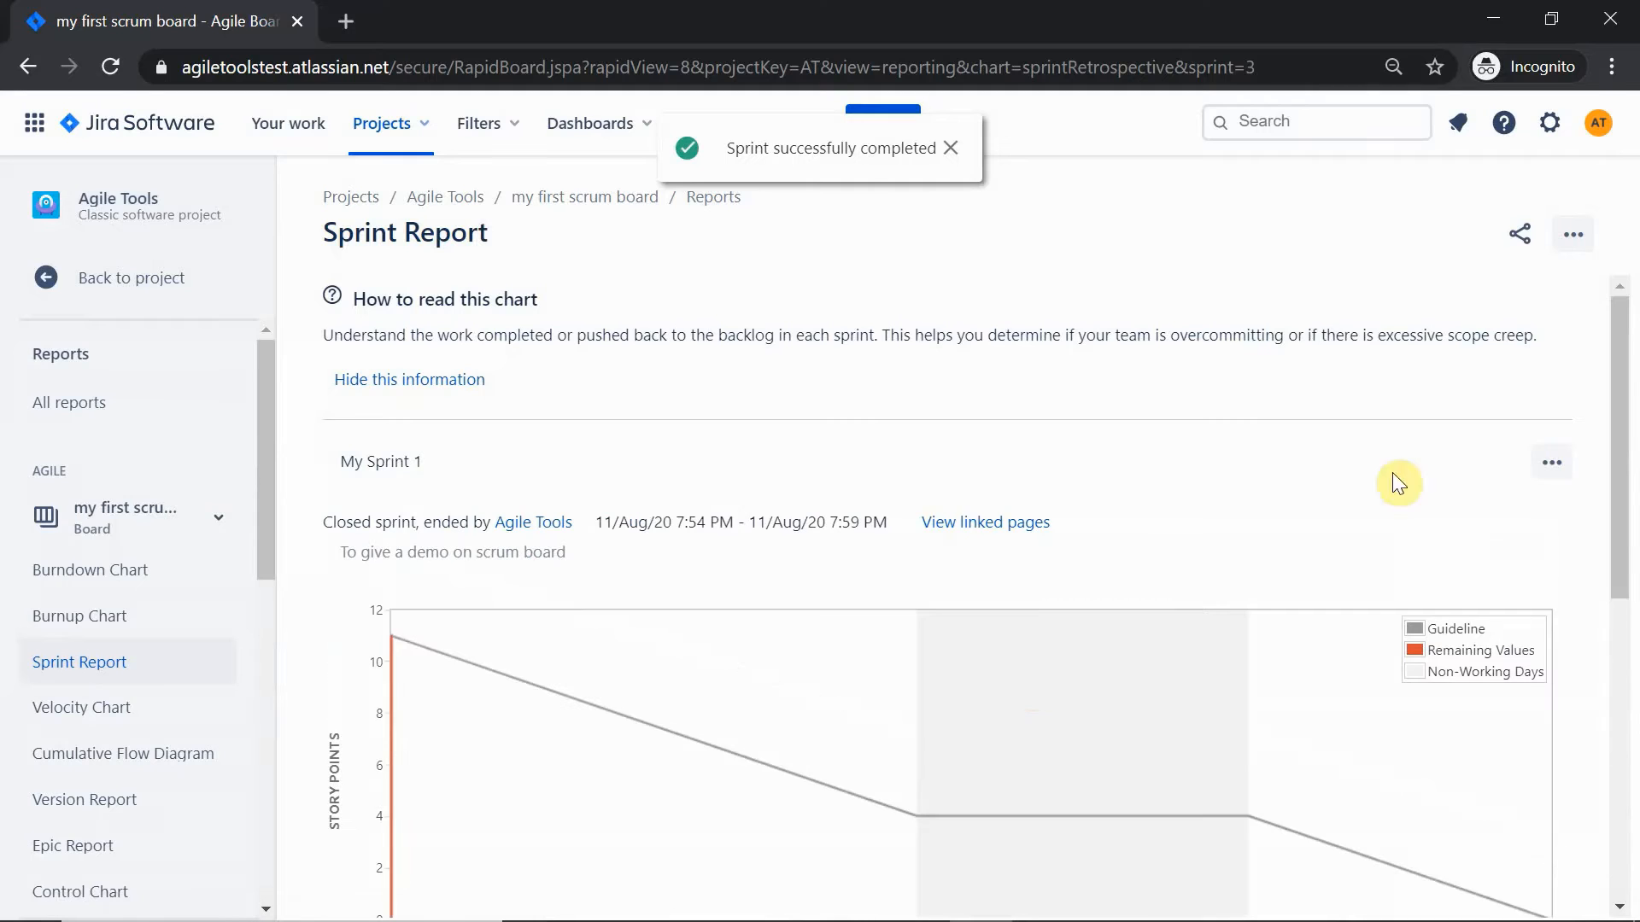
Step: Examine the Sprint Report, the Burndown Chart and the Velocity Chart for My Sprint 1
left_click_drag(1629, 399, 1629, 487)
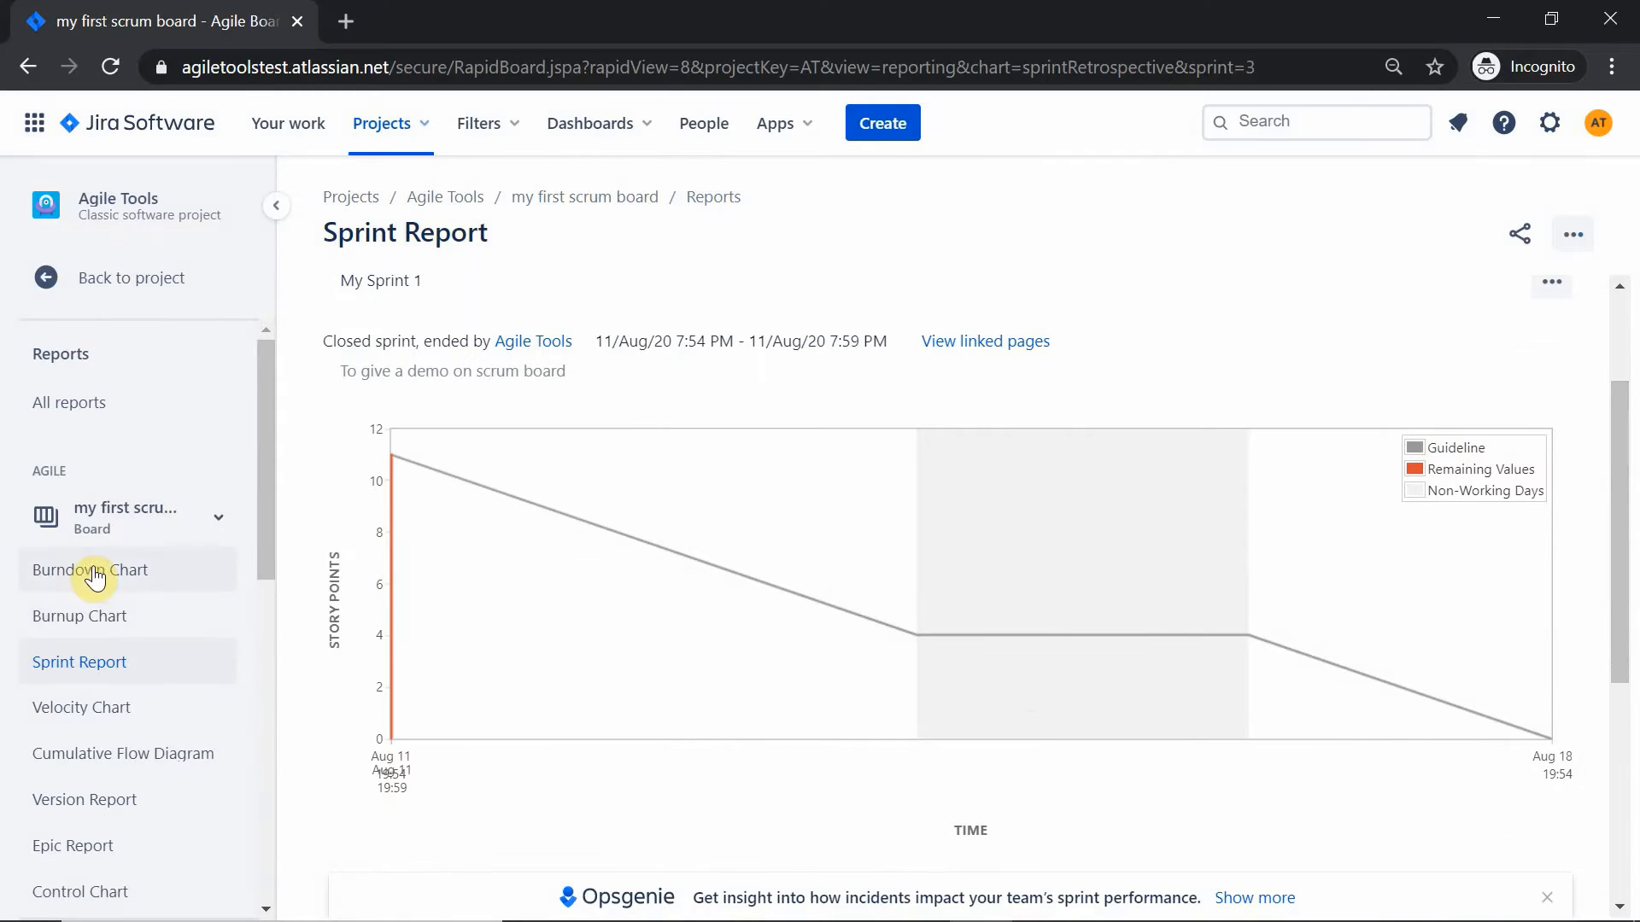
left_click(89, 574)
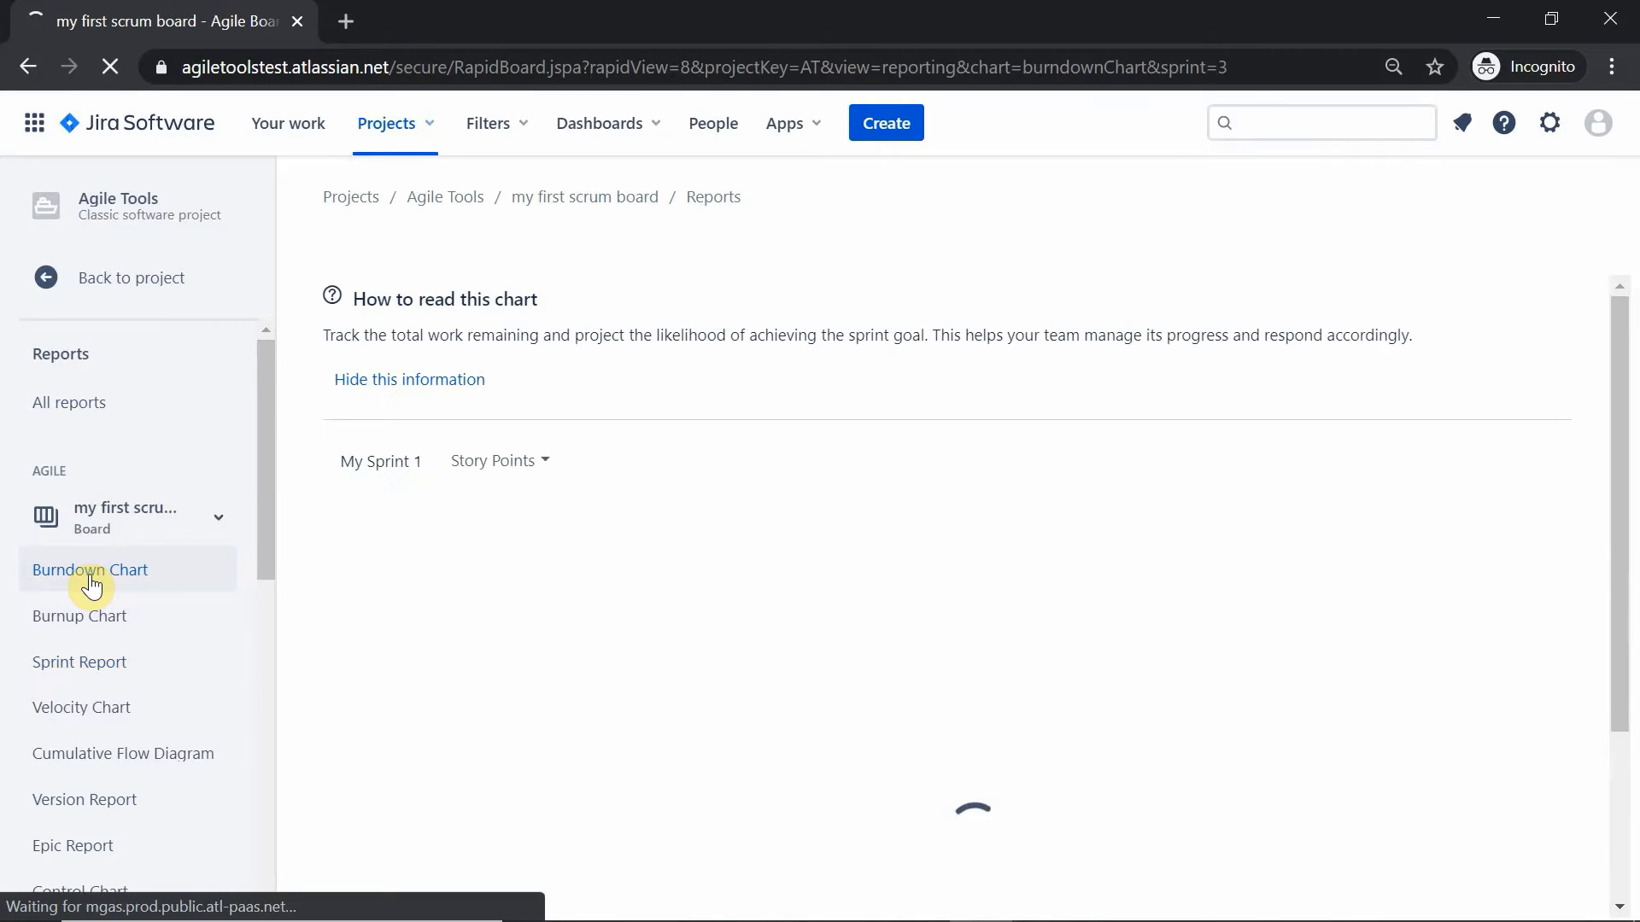
left_click_drag(1622, 395, 1621, 489)
scroll(647, 574, "down", 1)
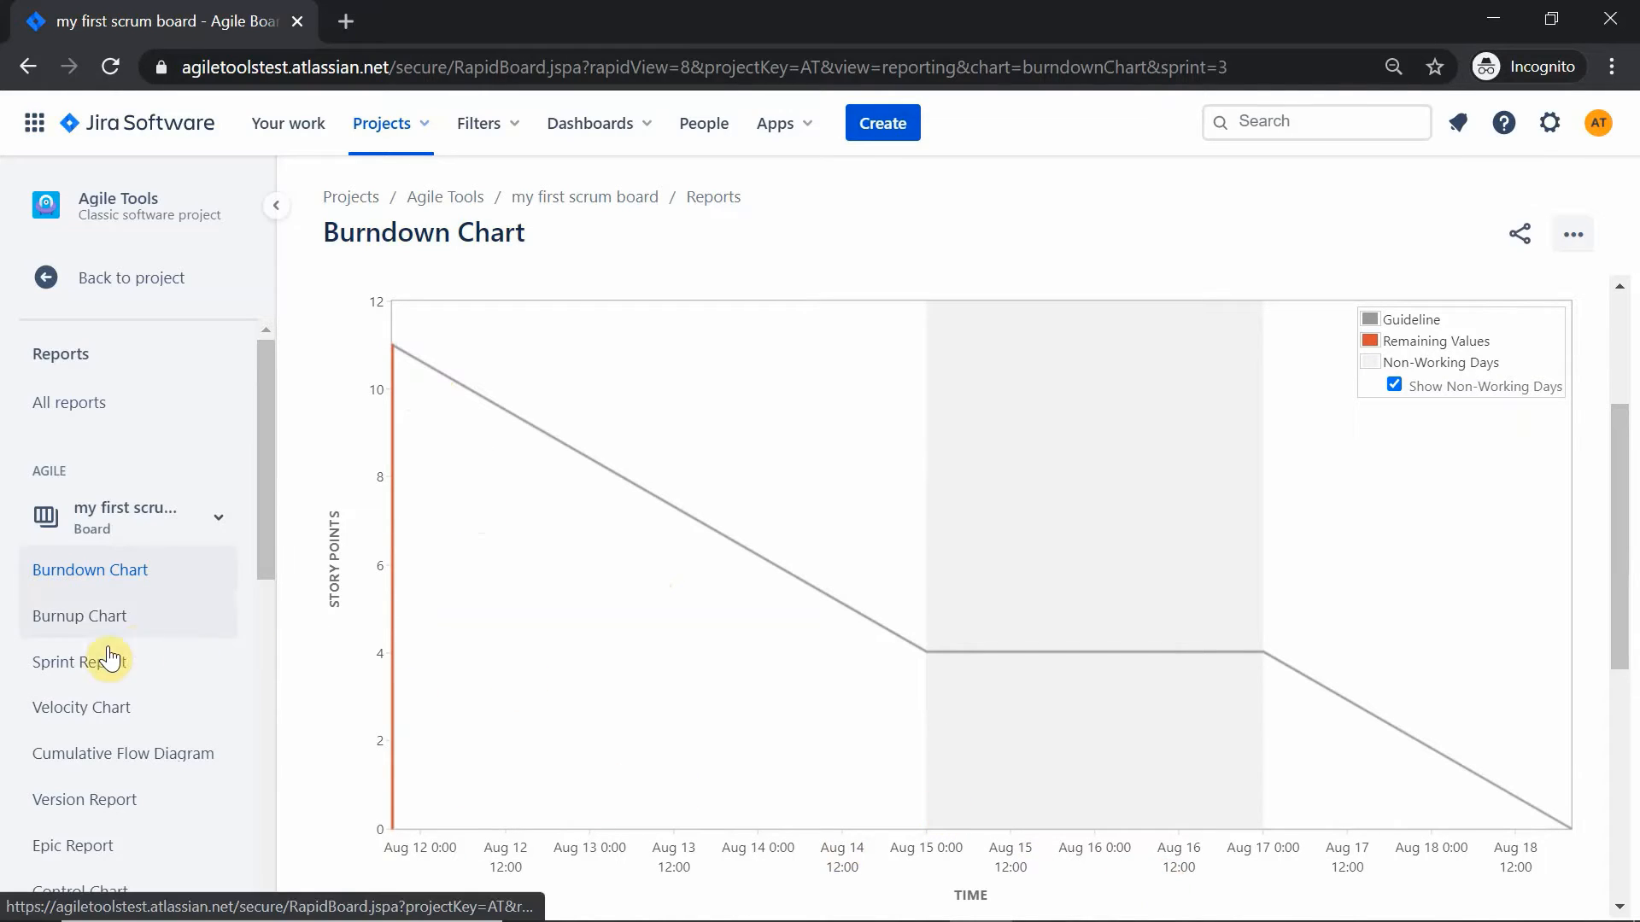
left_click(82, 726)
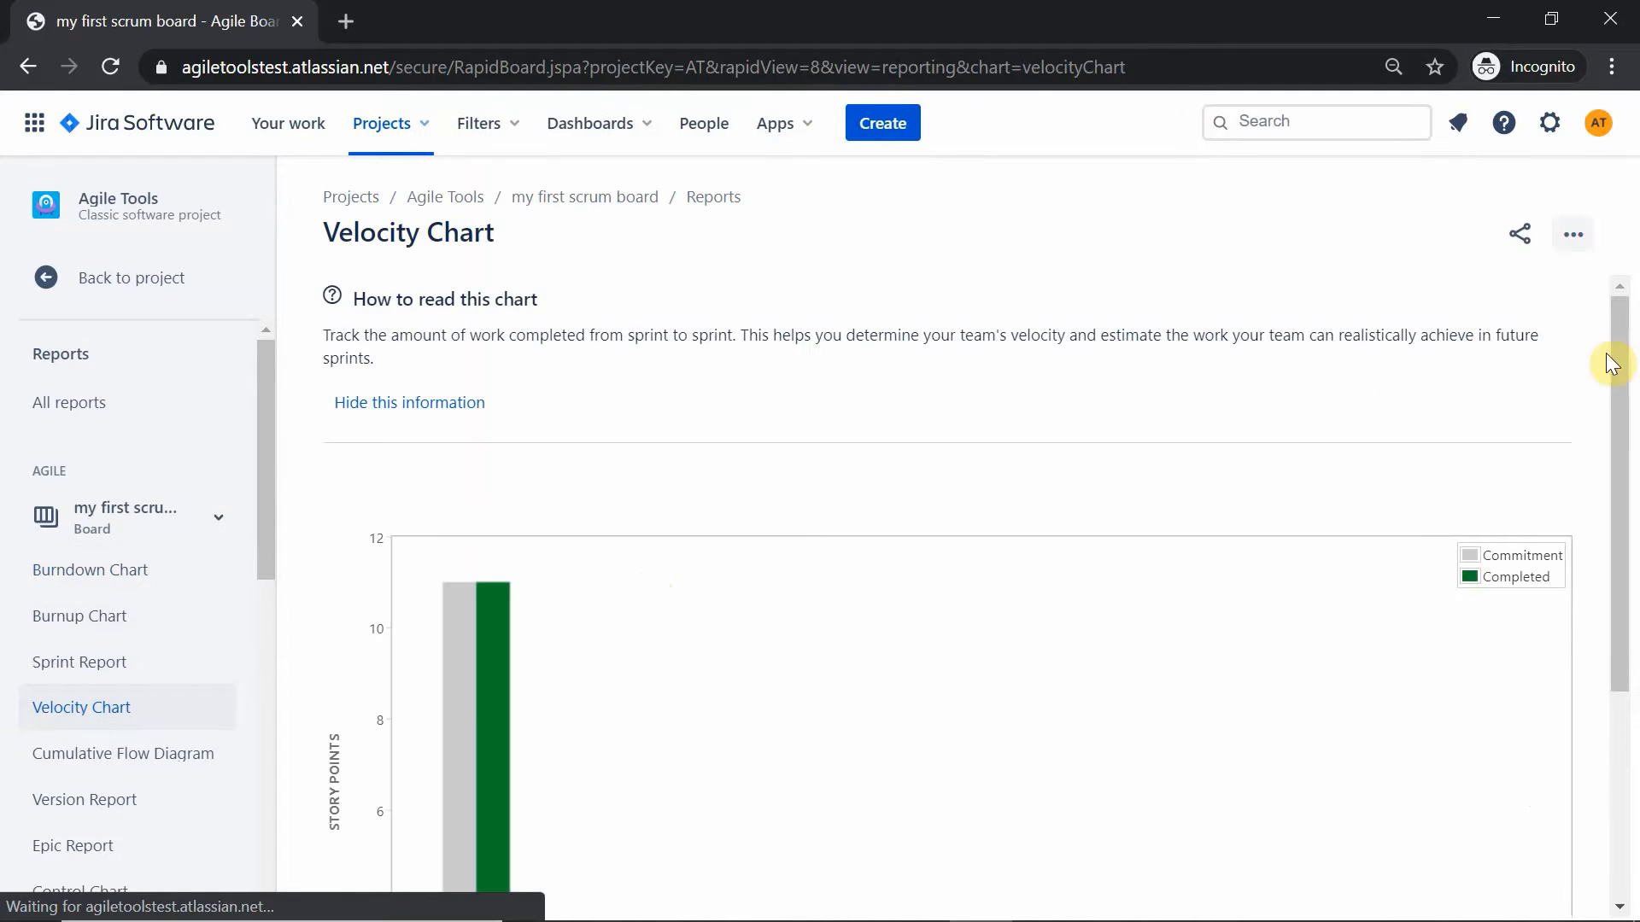
left_click_drag(1617, 389, 1618, 564)
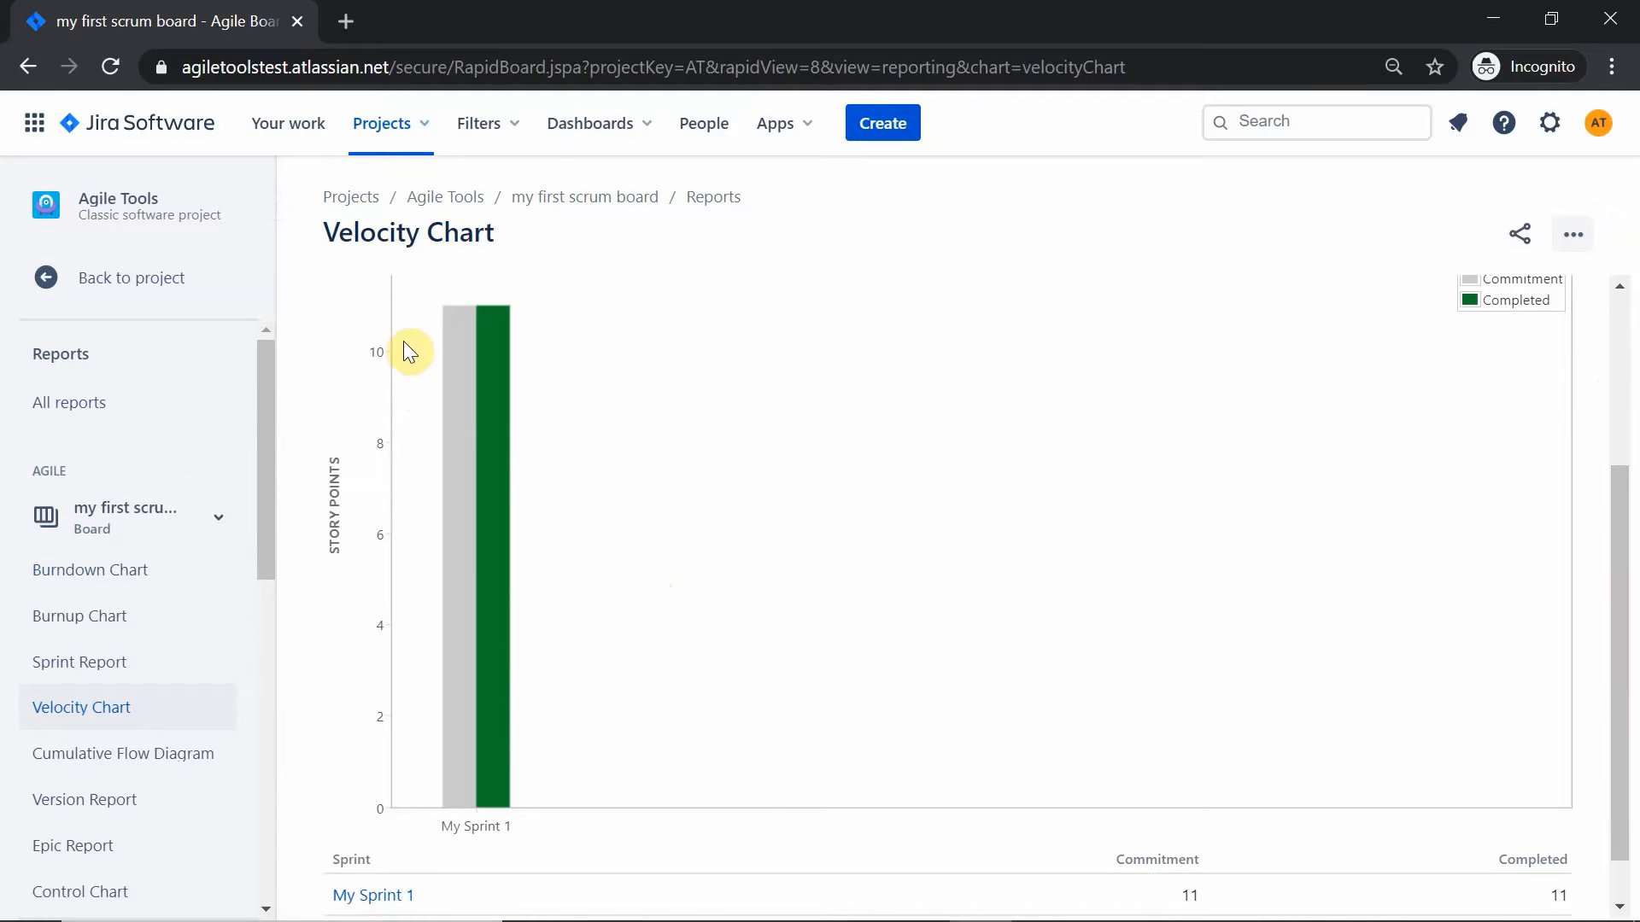
scroll(374, 572, "up", 1)
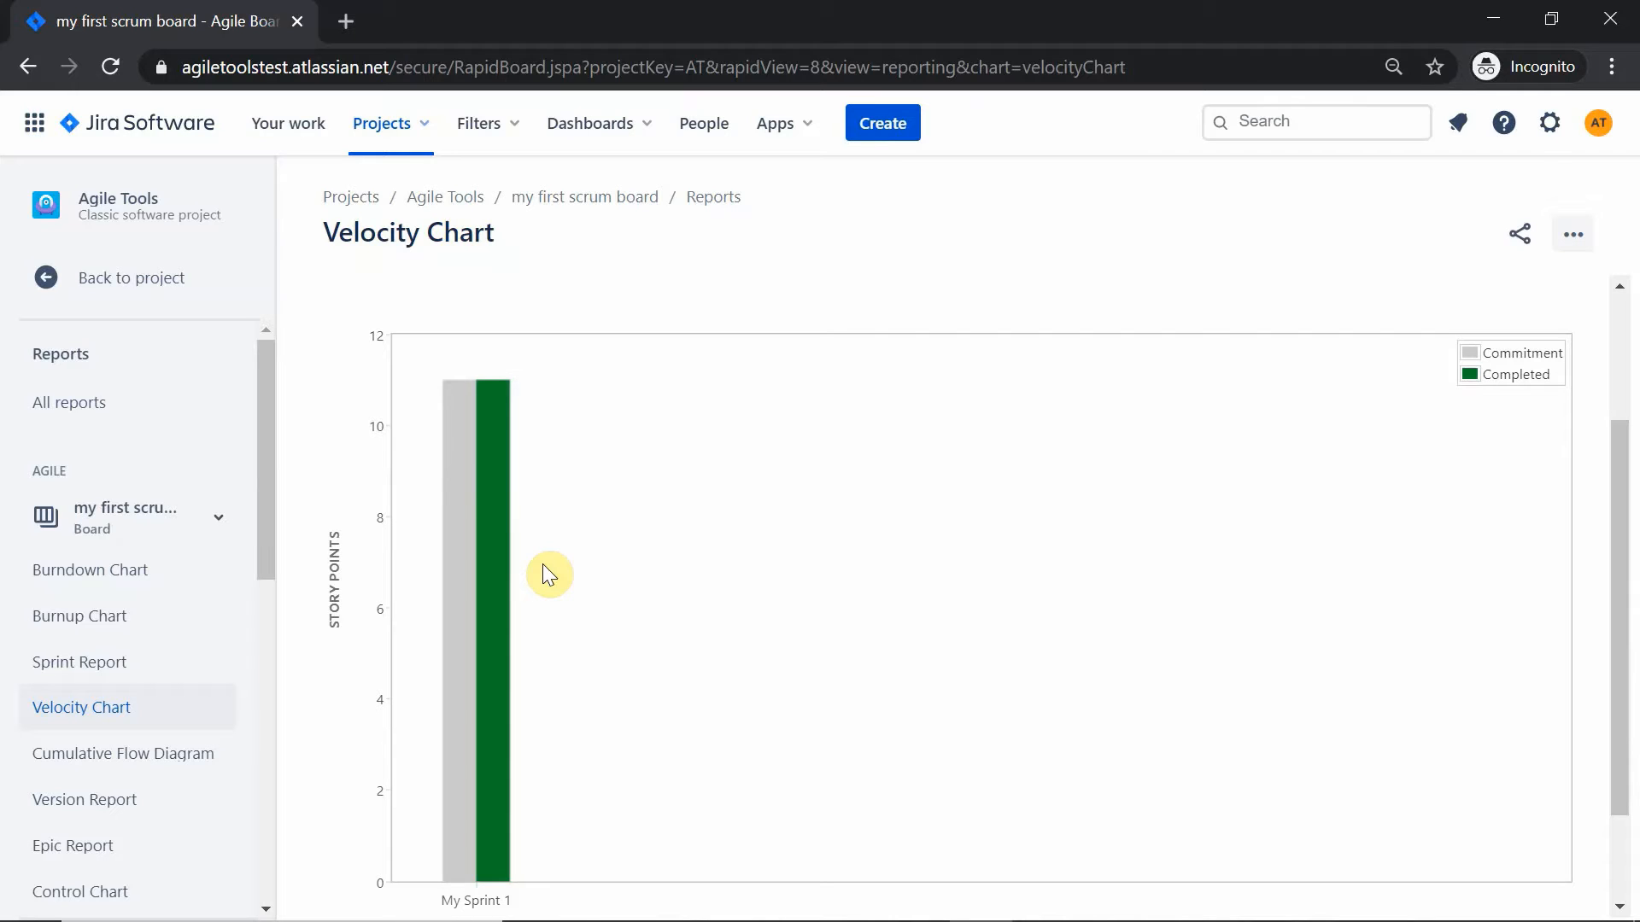
scroll(548, 574, "down", 1)
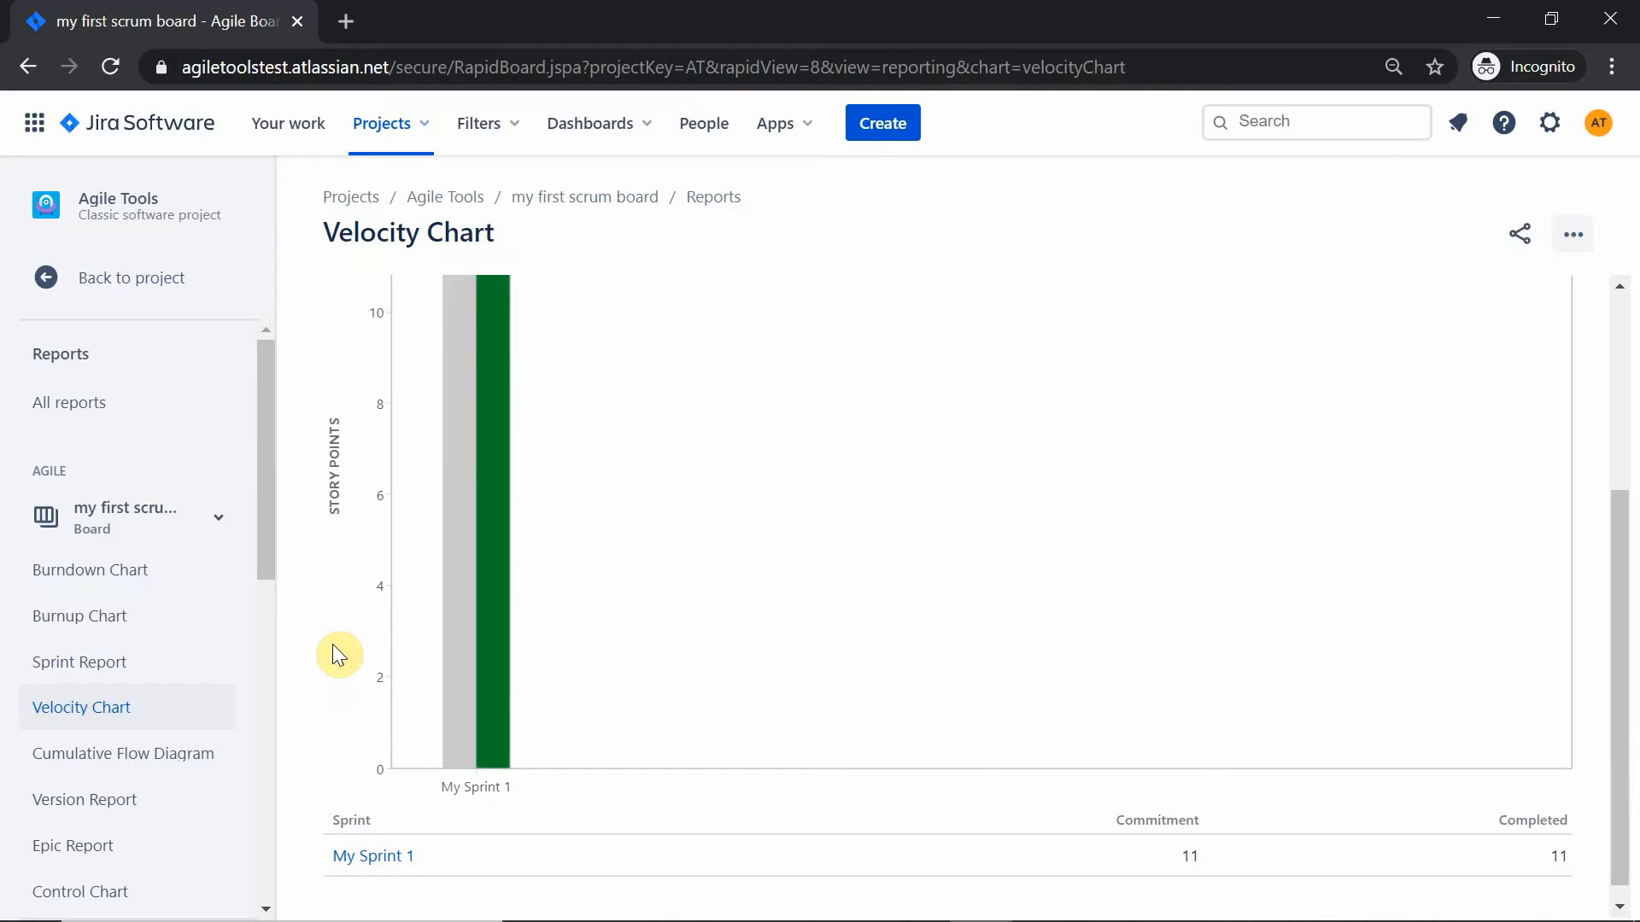
Step: Leave the reports and check the scrum board's backlog and active sprints view following the sprint's completion
left_click(75, 280)
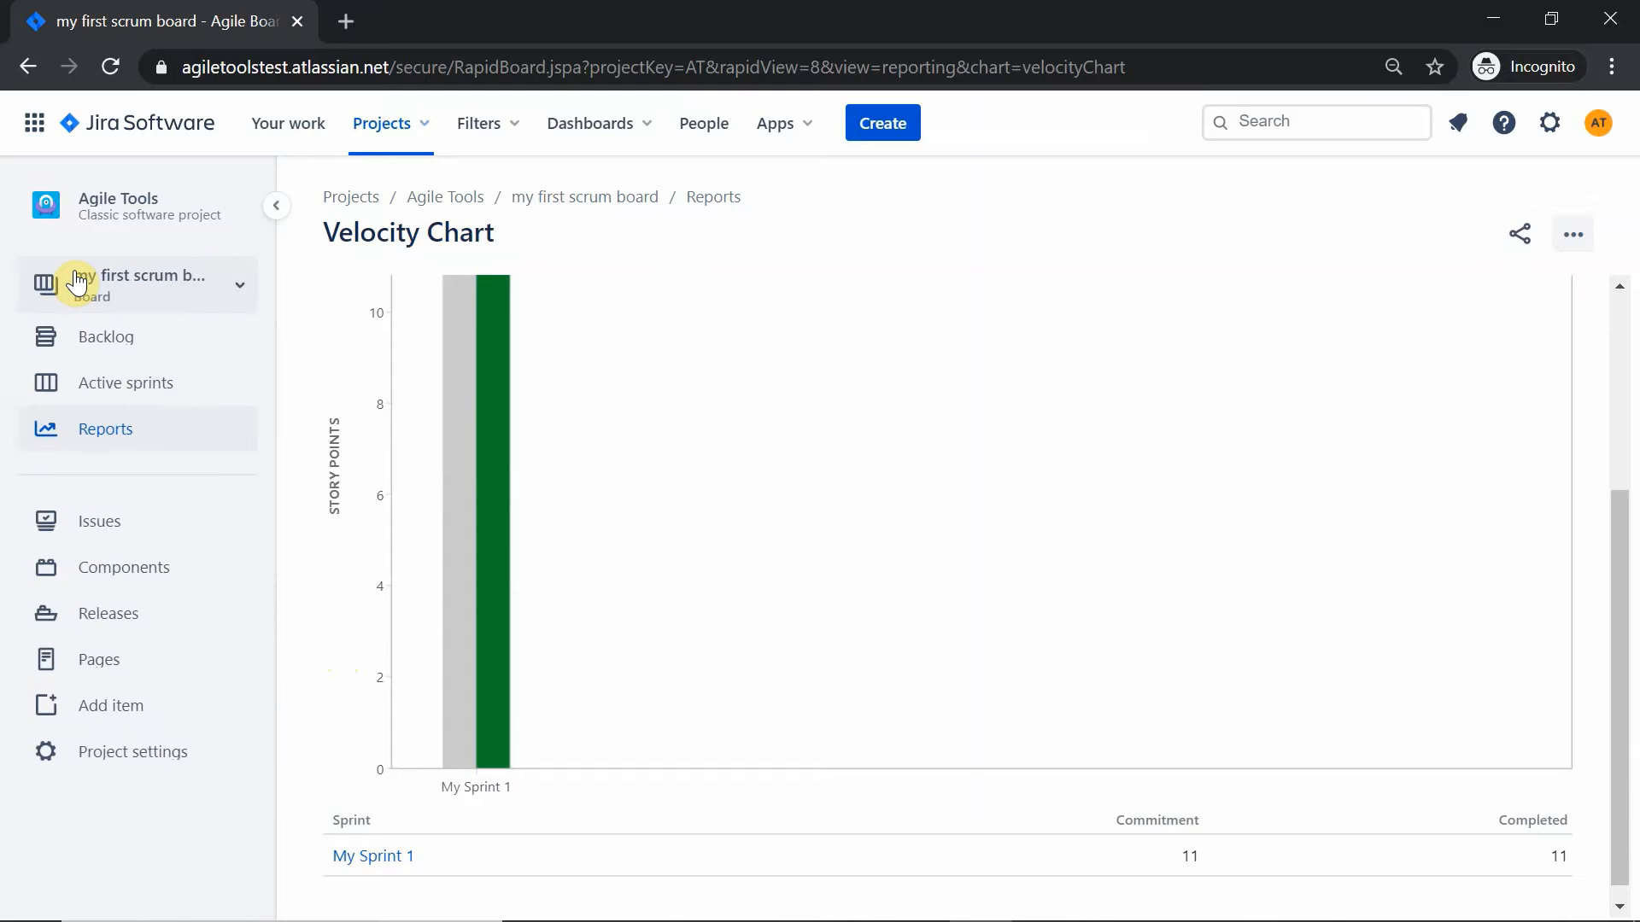
left_click(117, 359)
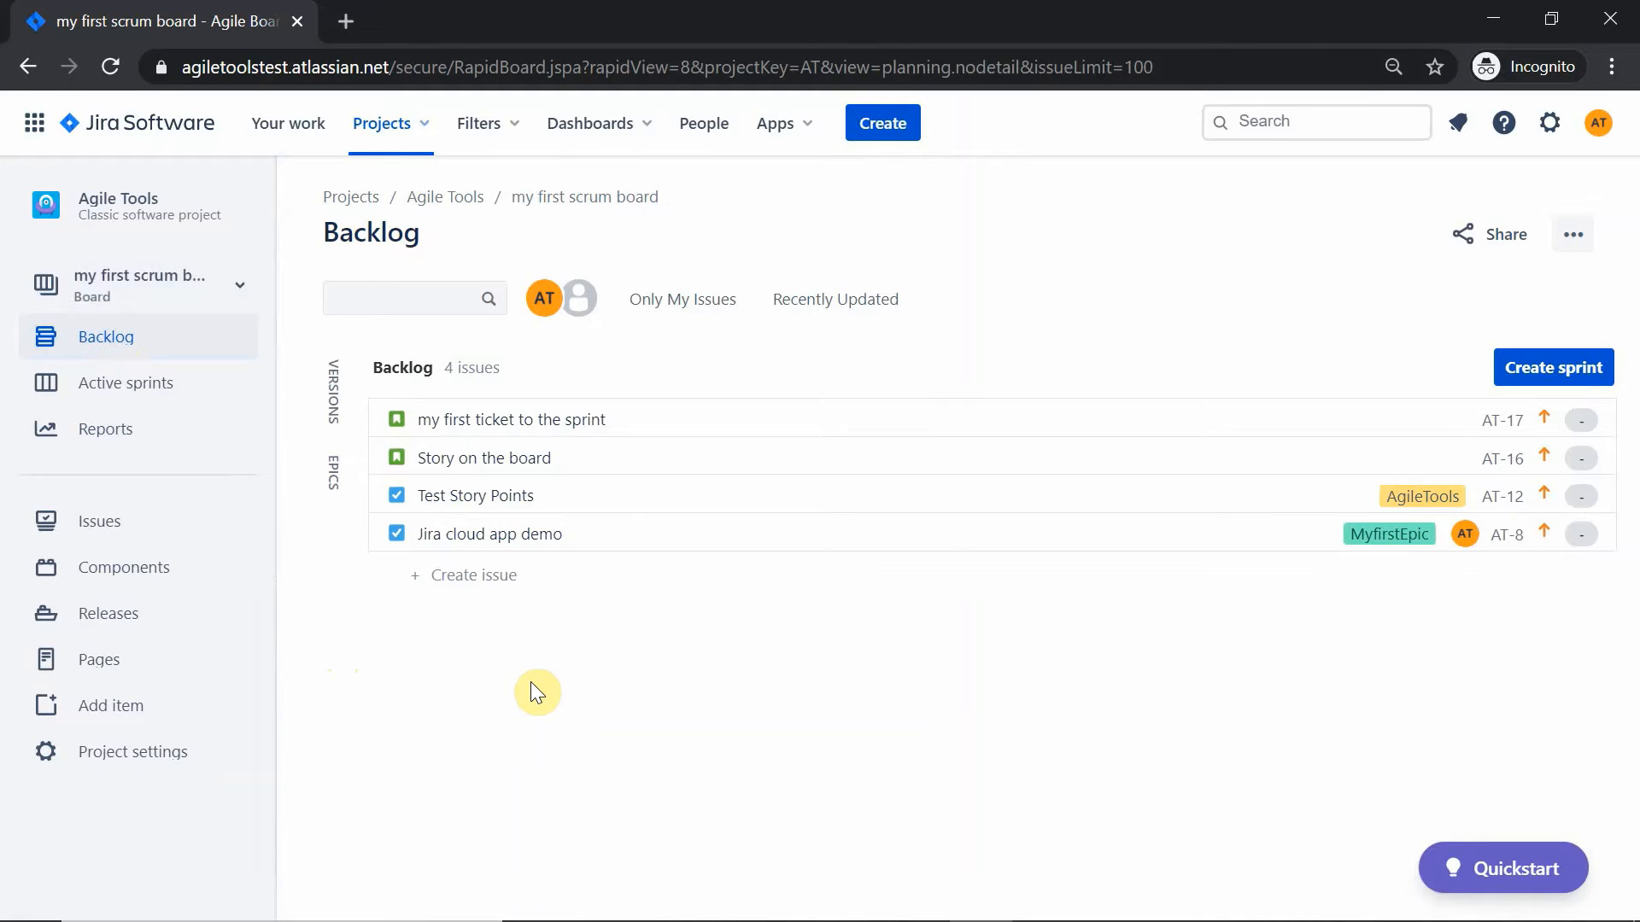
left_click(162, 400)
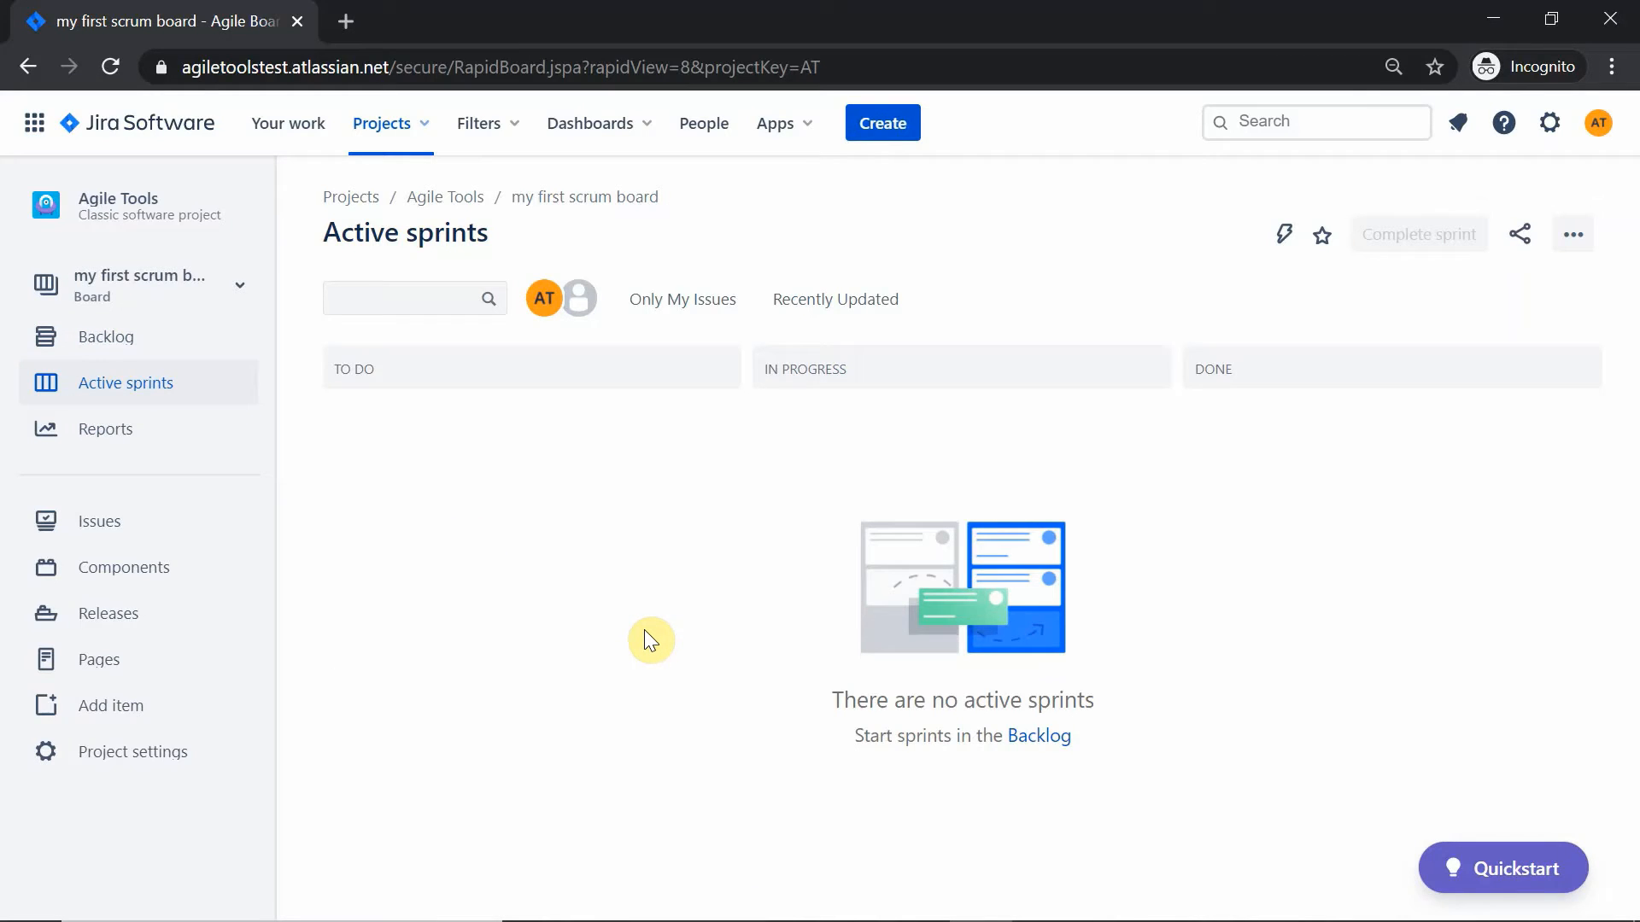
left_click(85, 336)
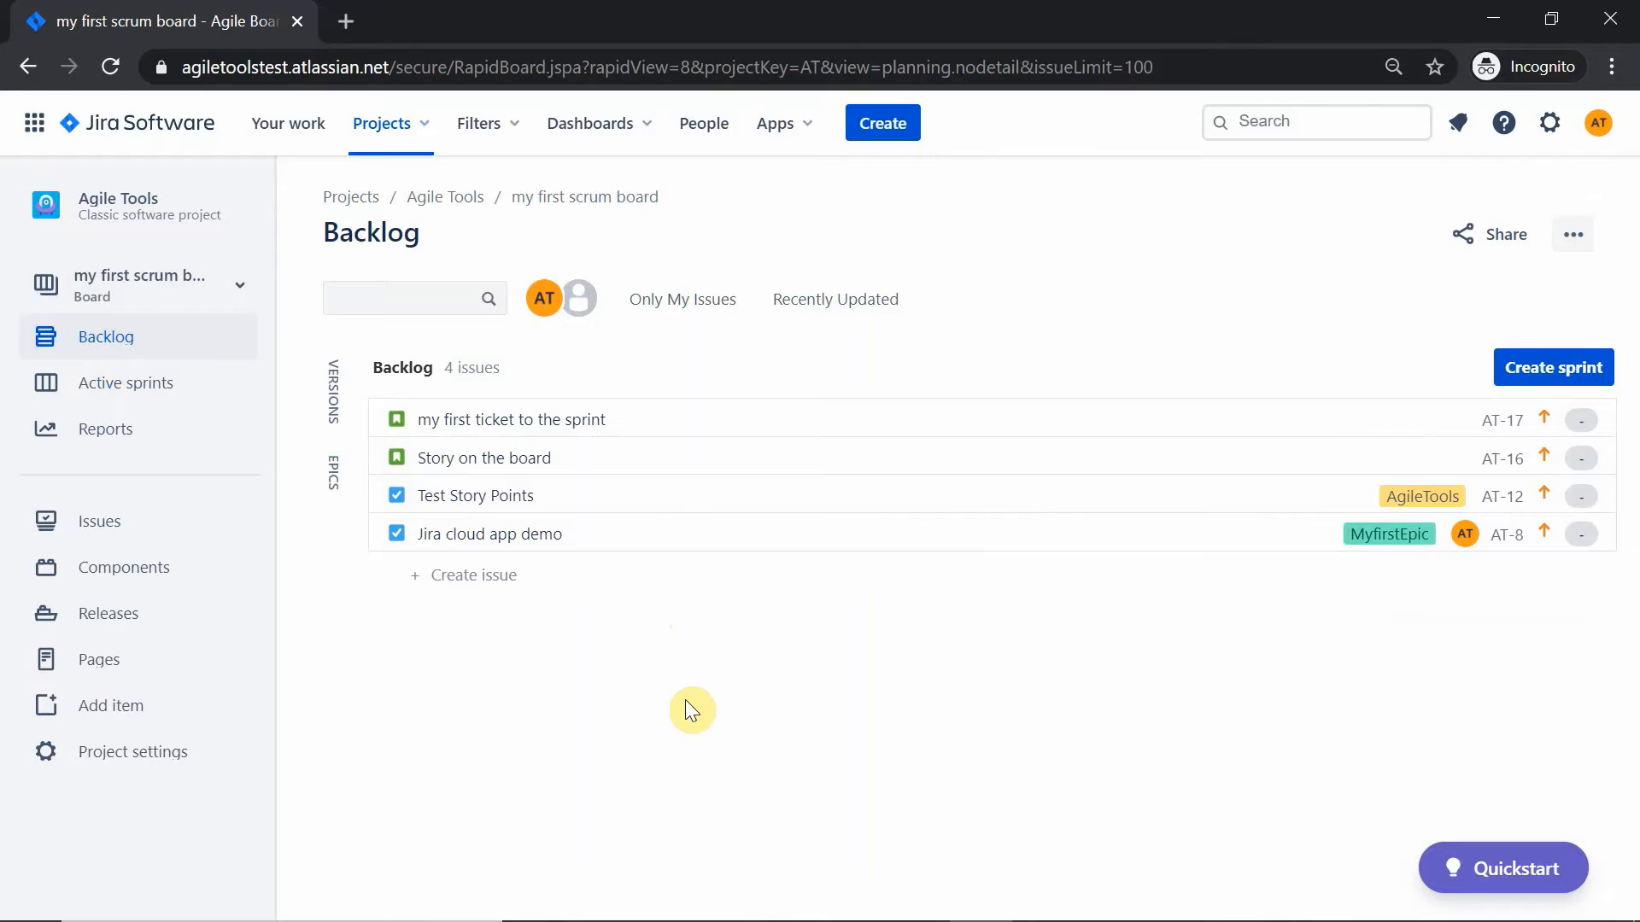
Step: Start creating a new Kanban board based on an existing saved filter
left_click(1570, 247)
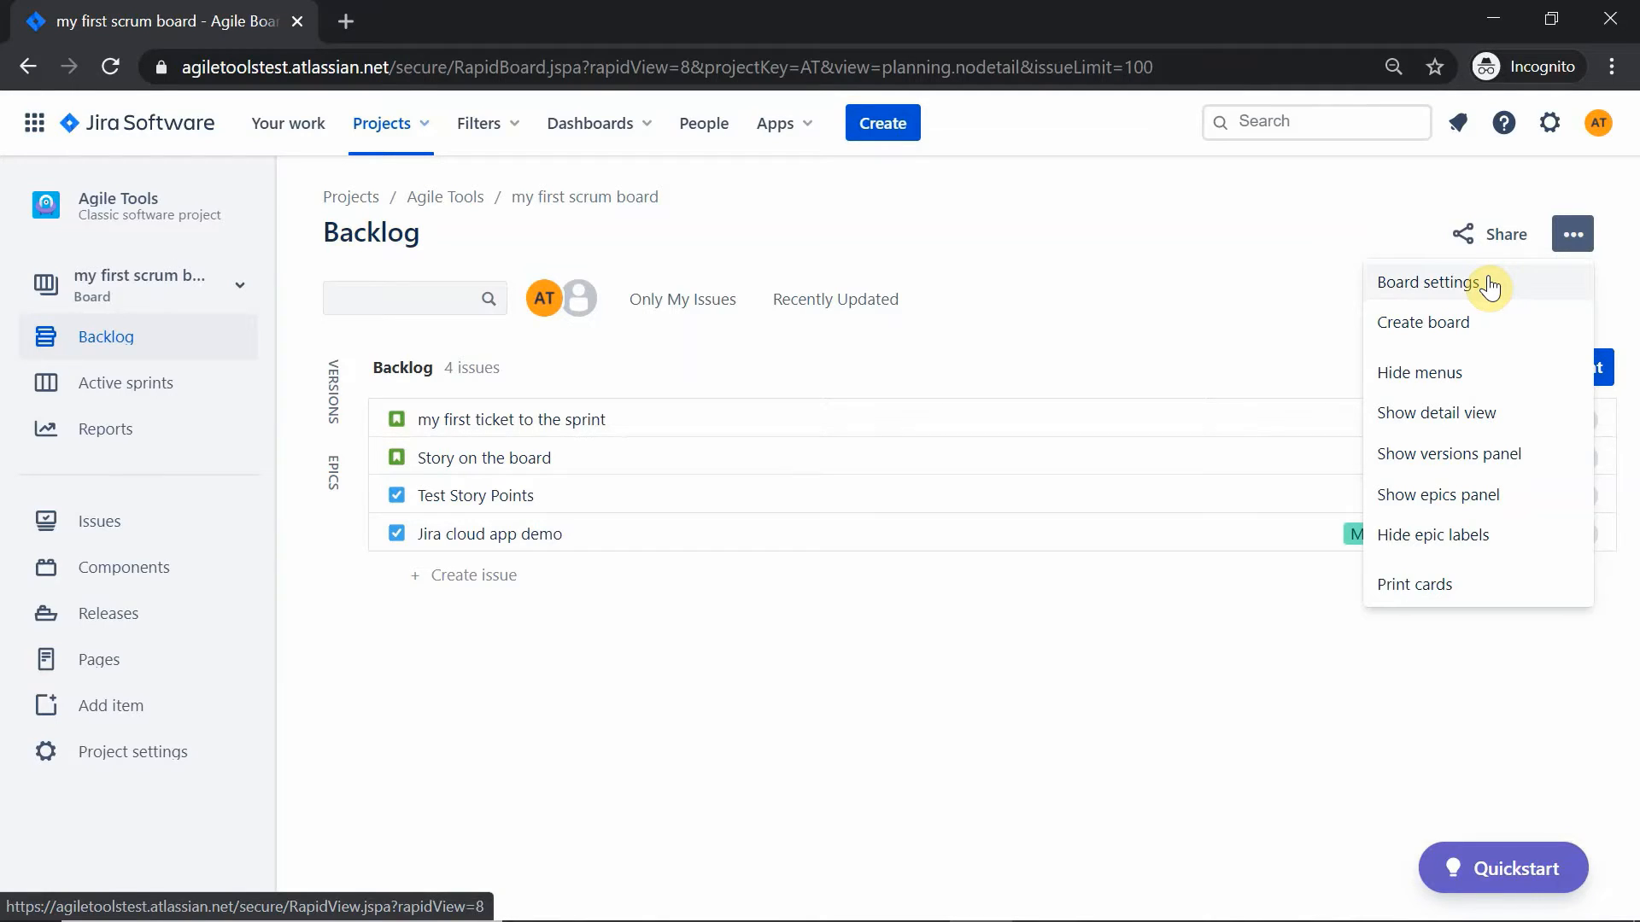
left_click(1446, 322)
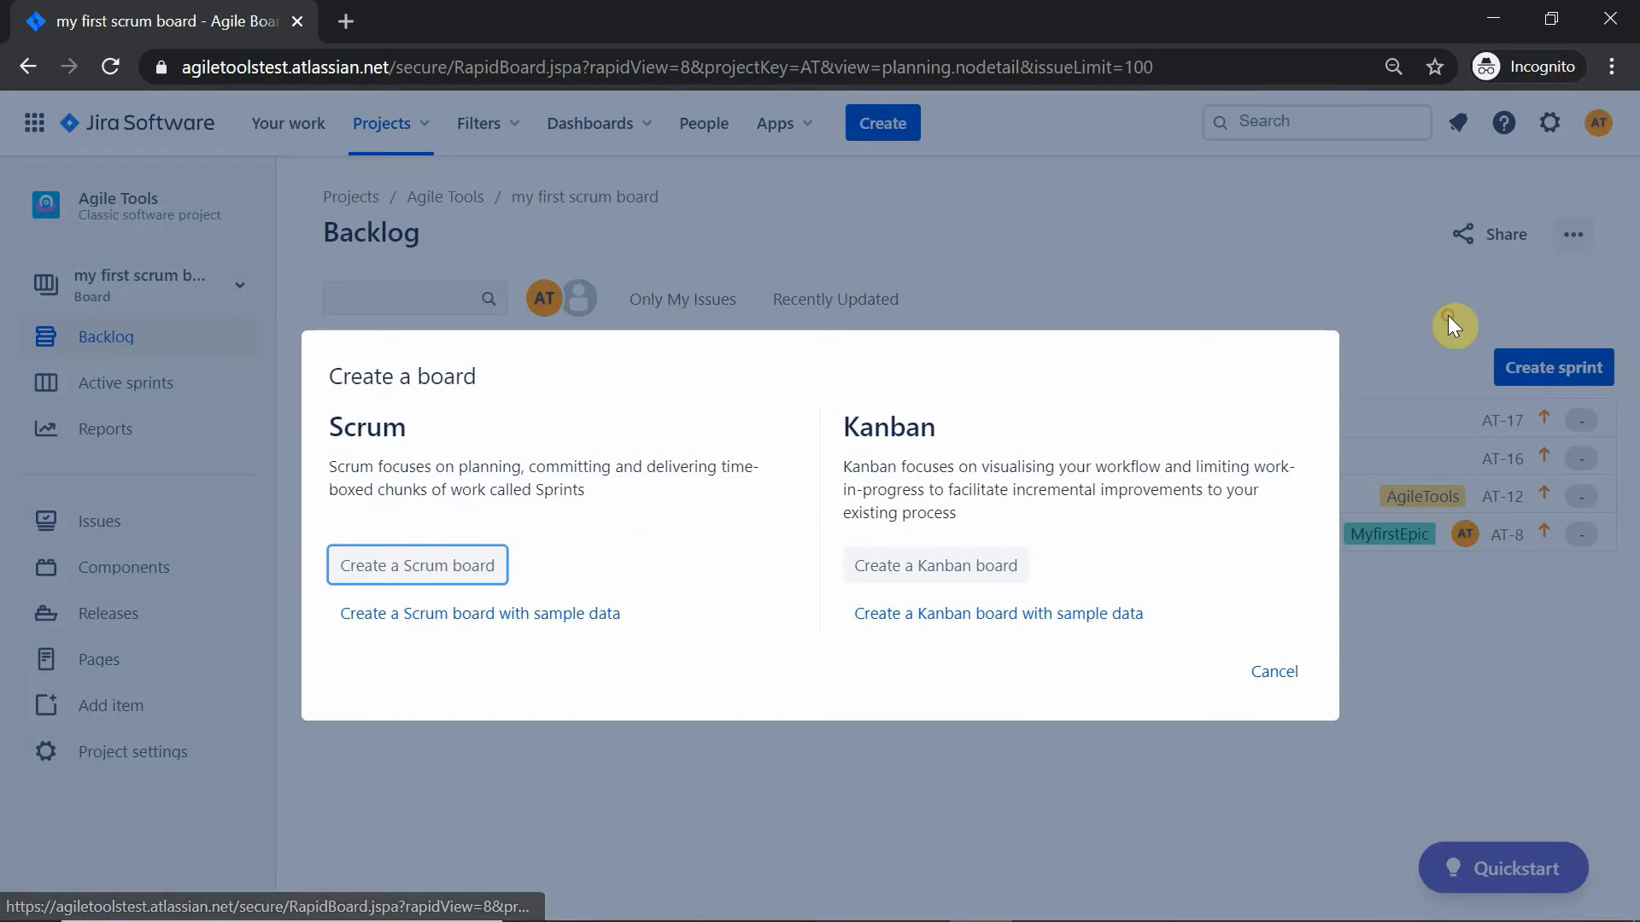
left_click(949, 566)
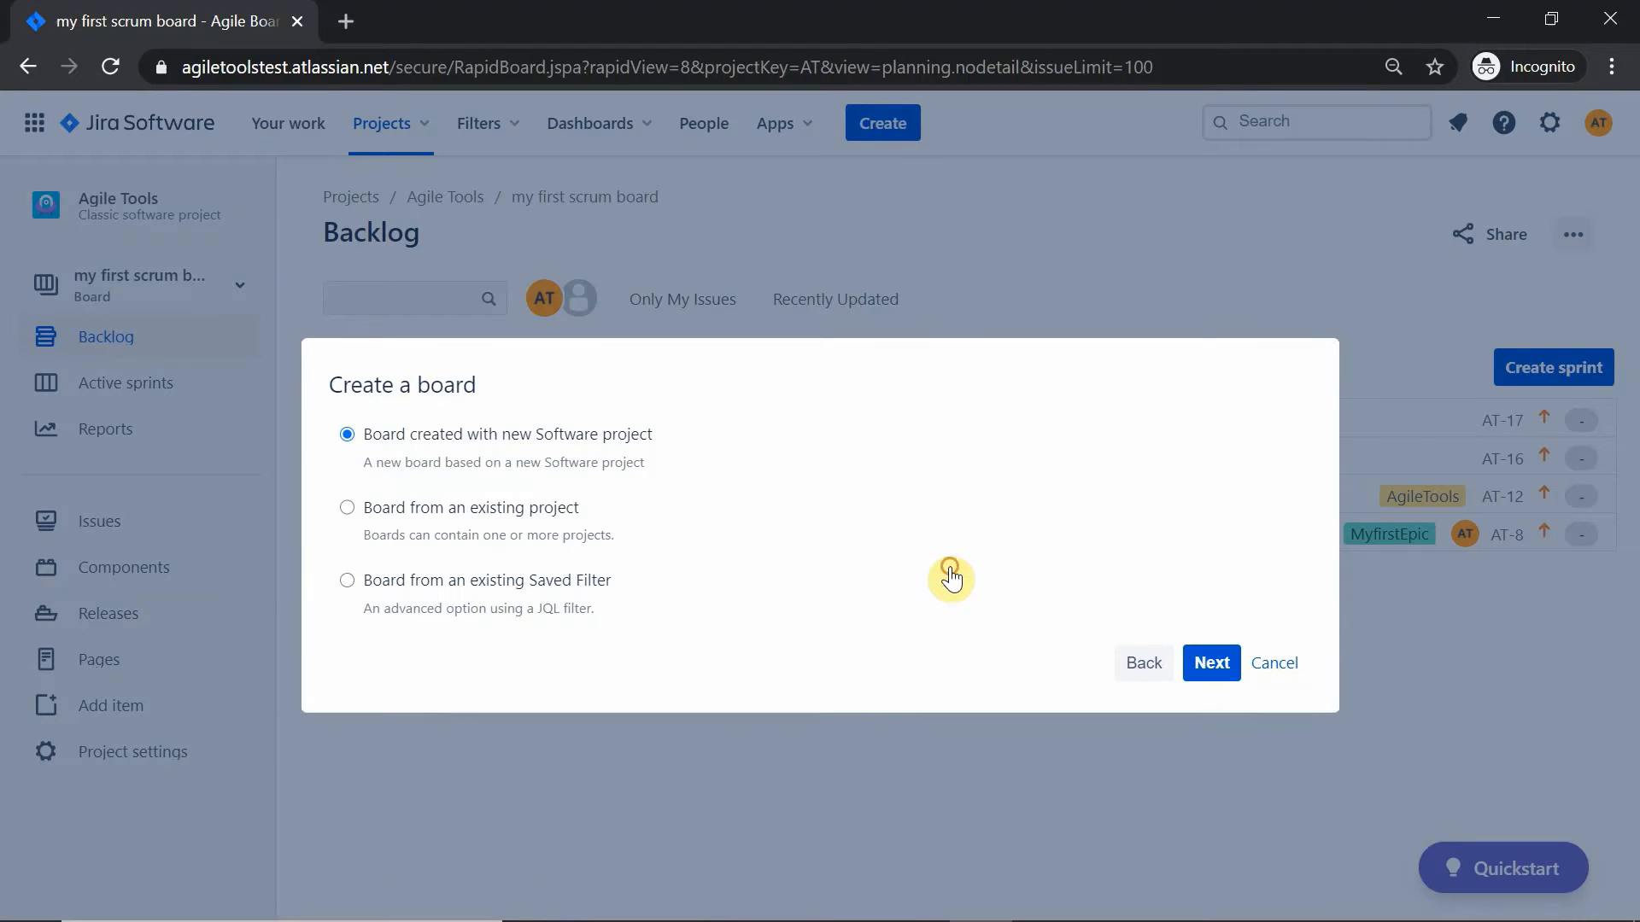
left_click(349, 582)
left_click(1217, 679)
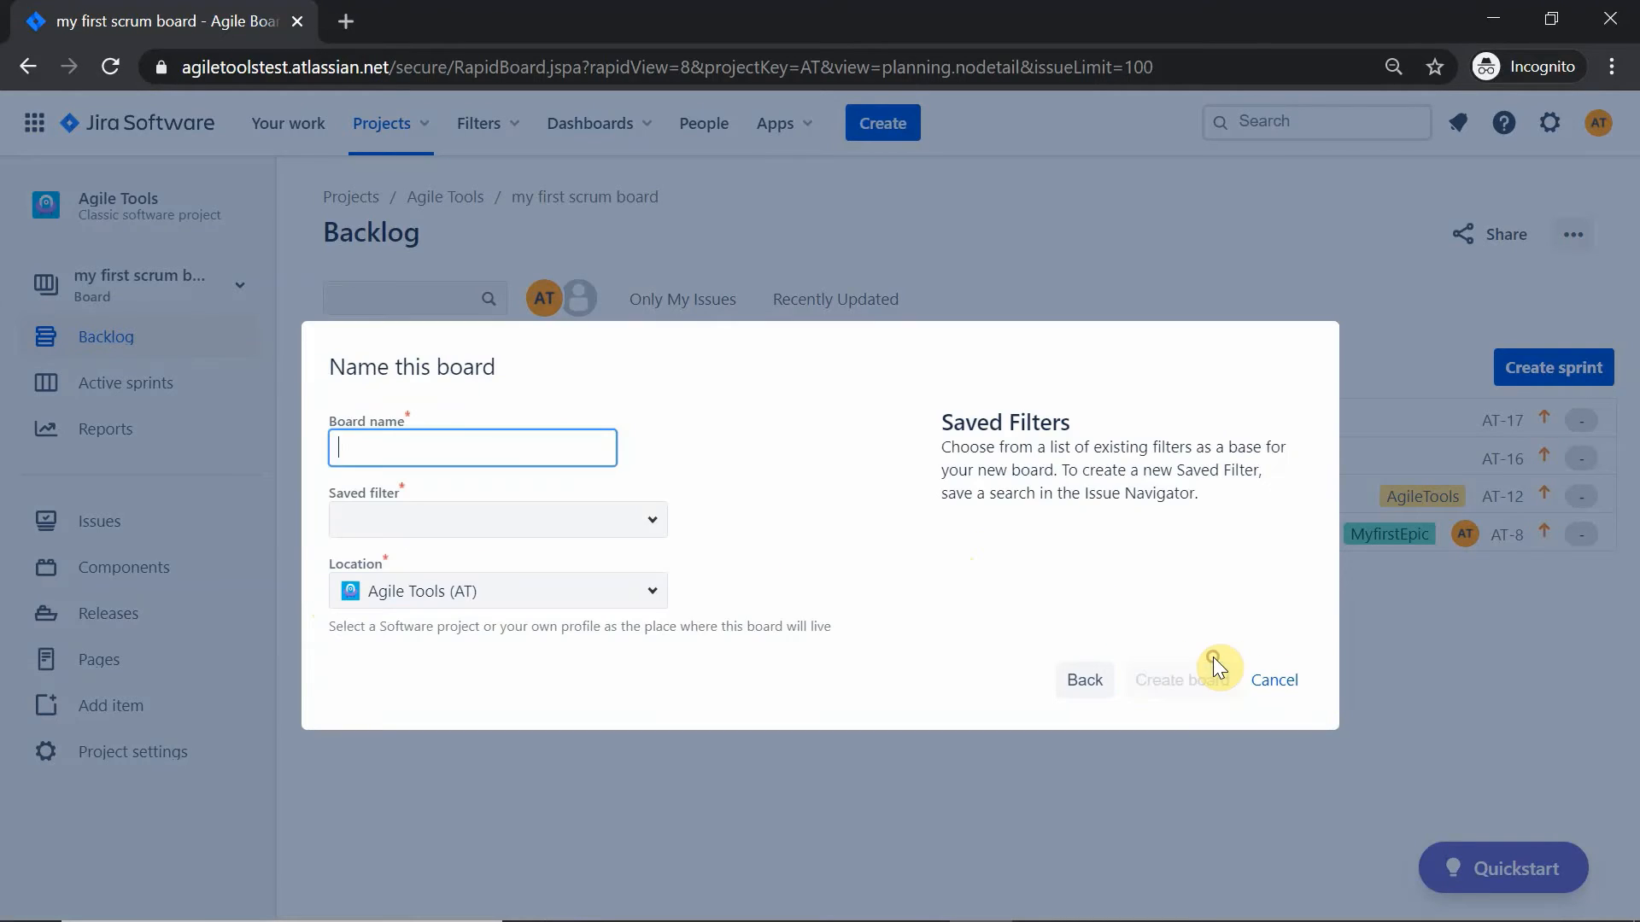
Step: Name the board My First Kanban Board, choose the saved filter "my filter for board creation" and create the board
type("My First Kanban Board")
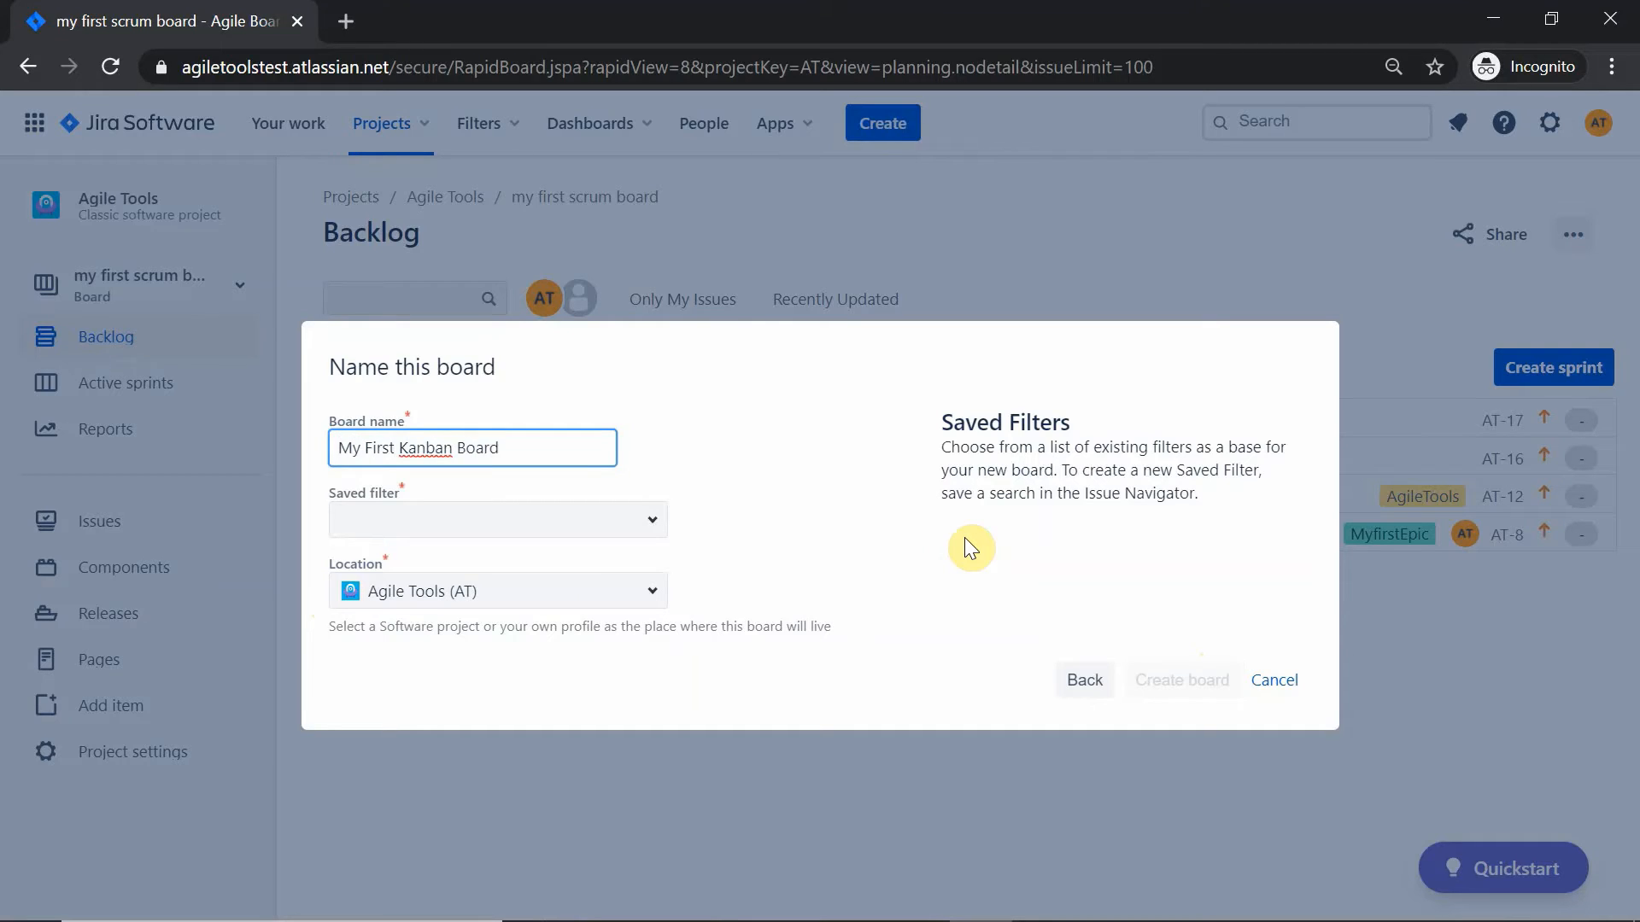
left_click(641, 518)
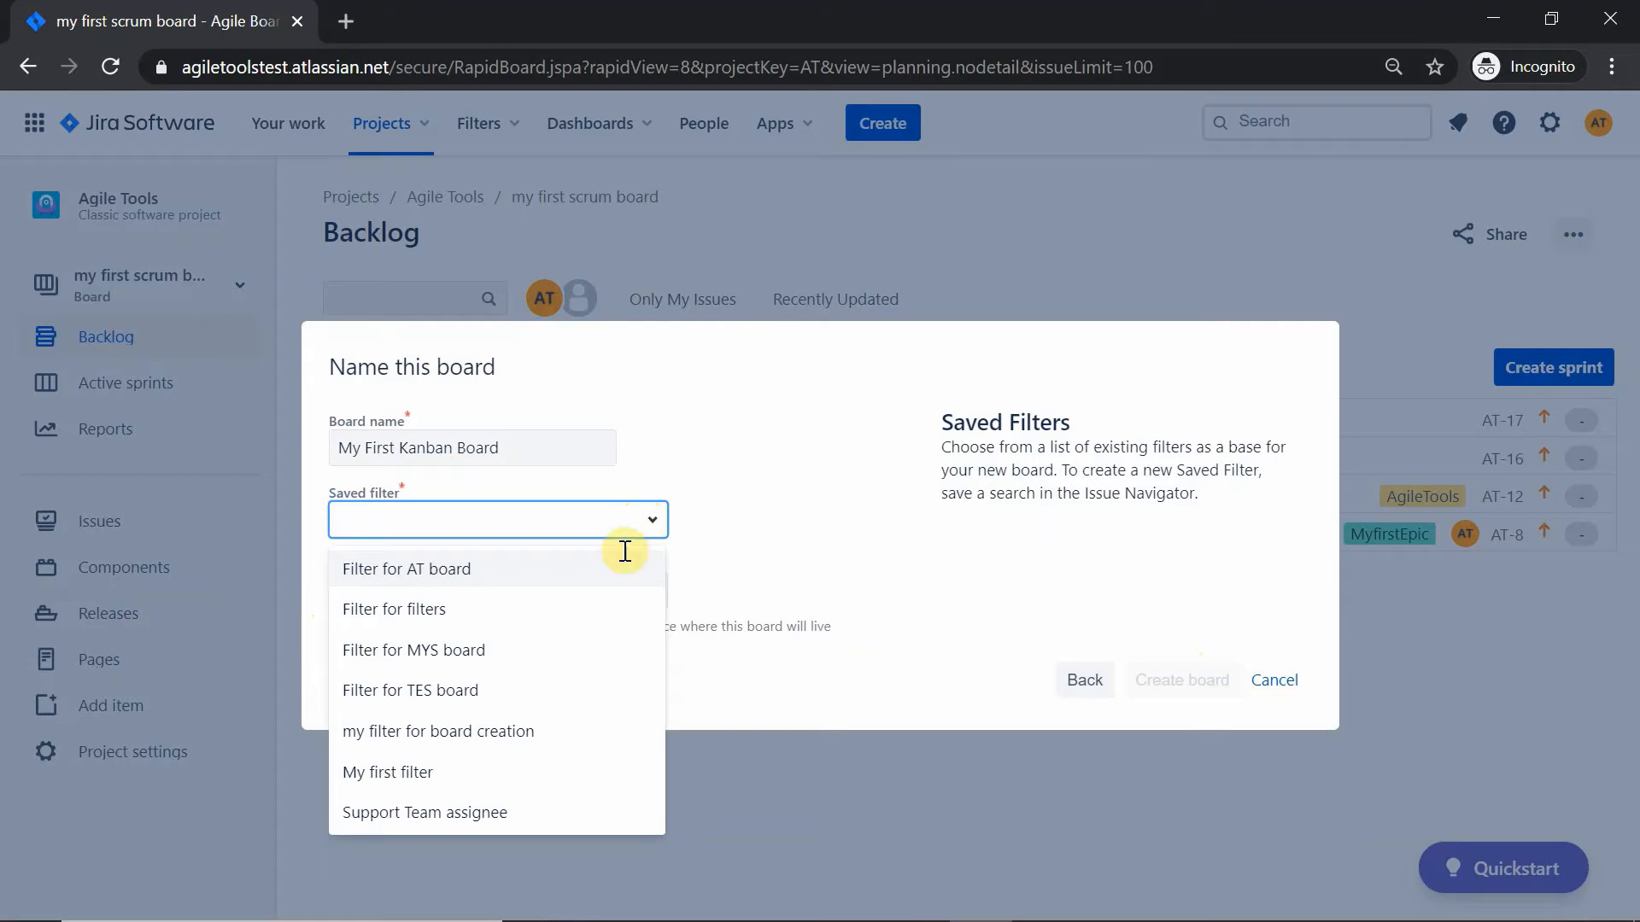
left_click(556, 738)
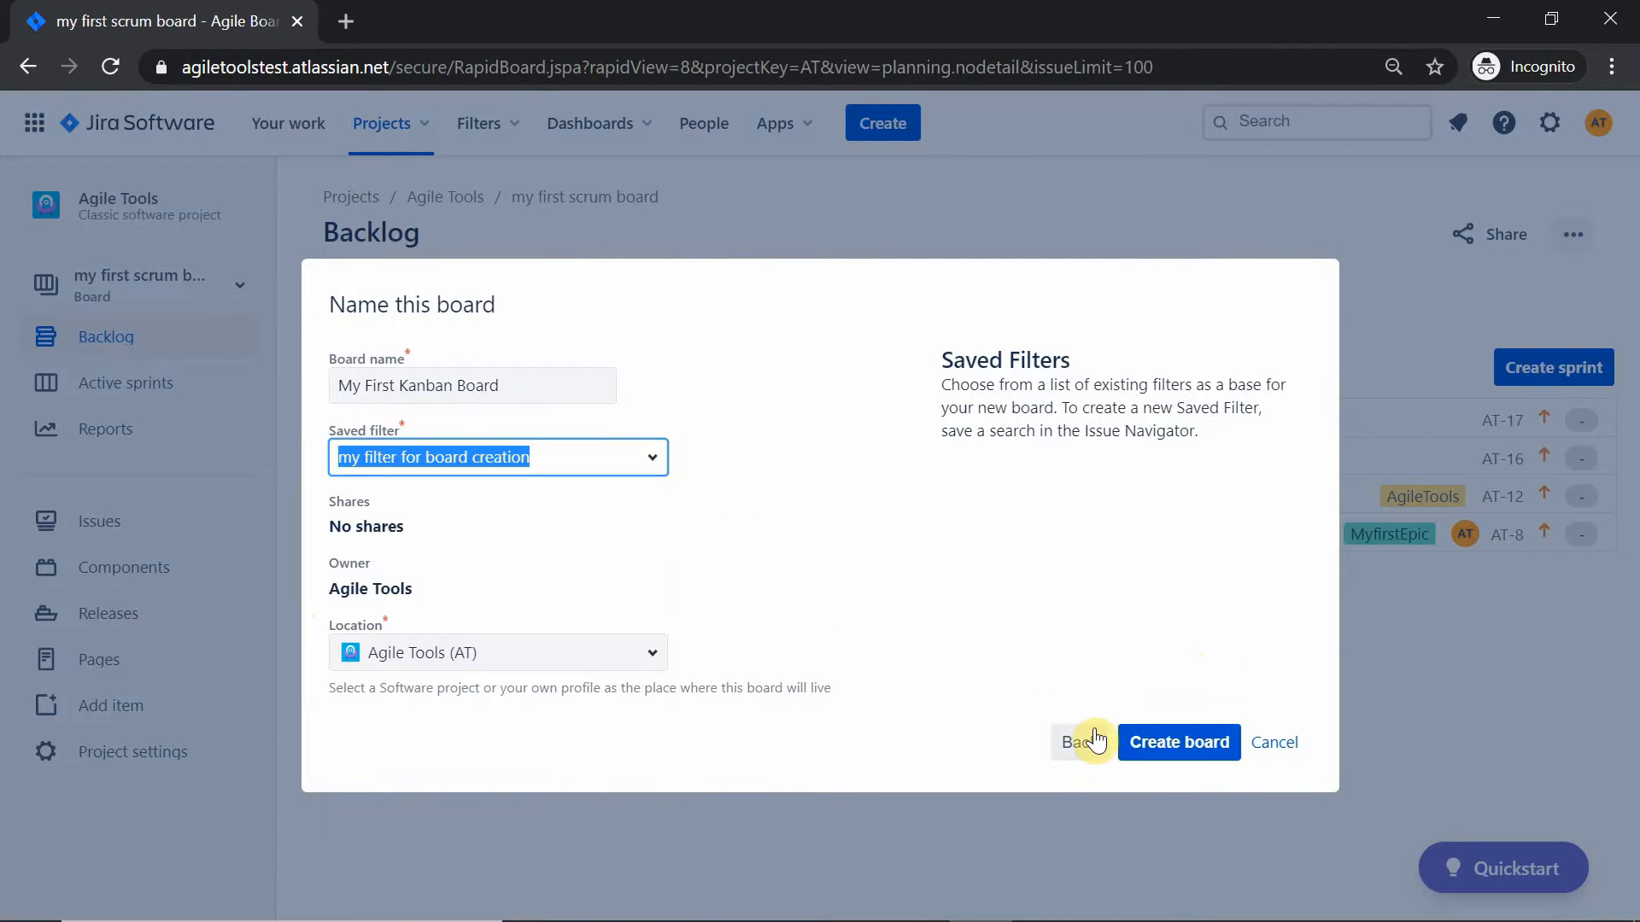
left_click(1169, 742)
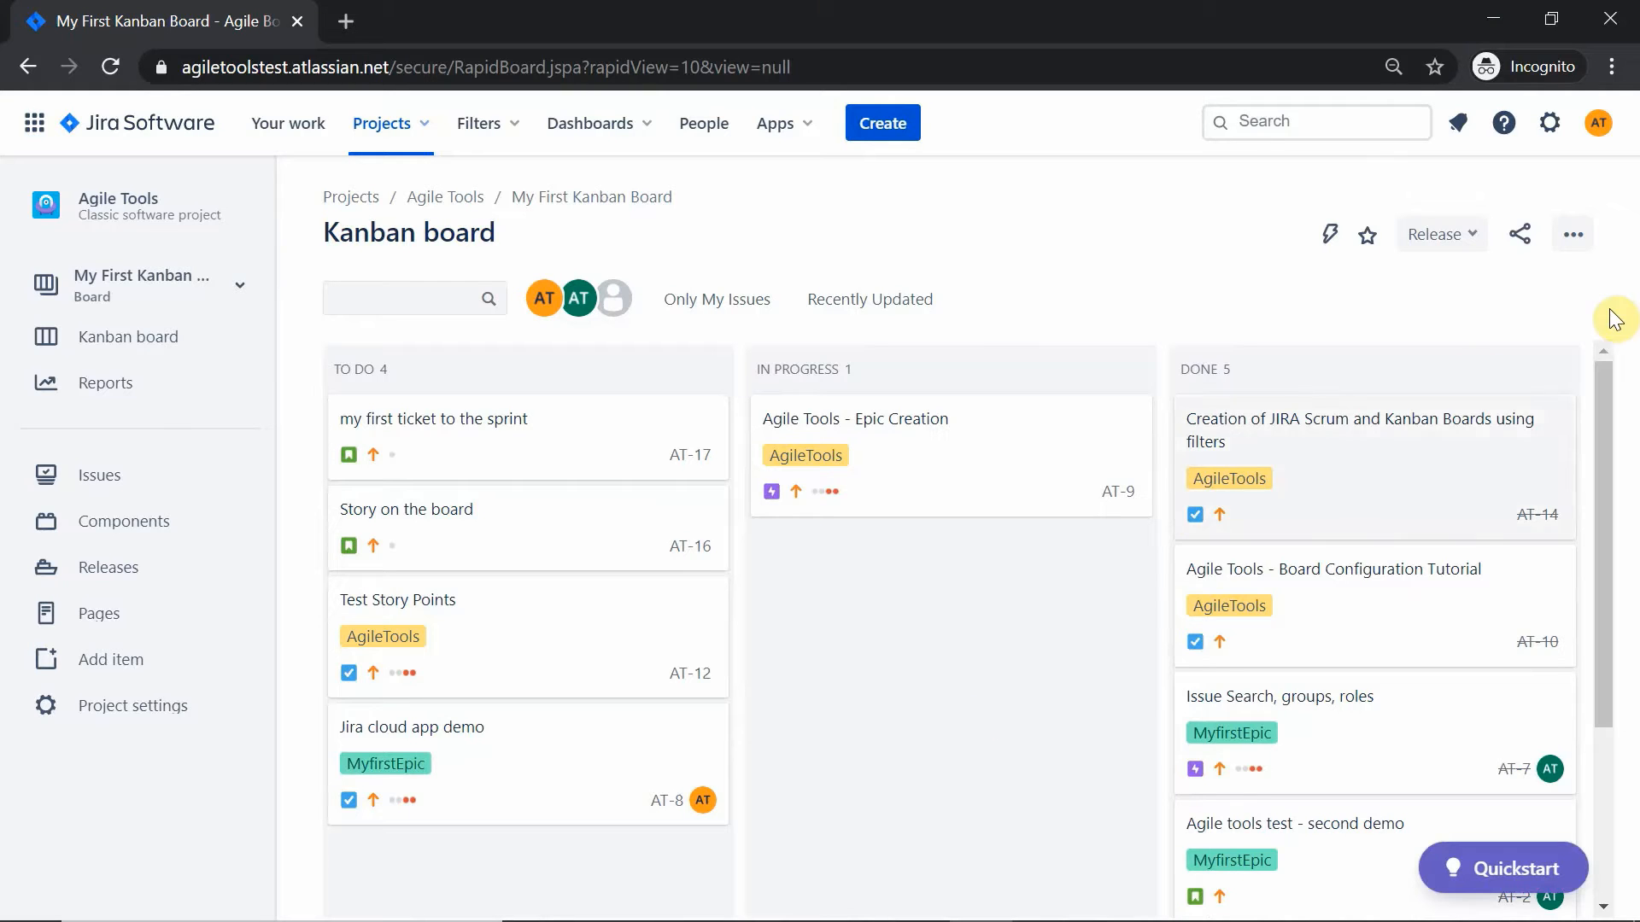
Step: Open the Kanban board's settings and rename the board to "My First Kanban Board changed"
left_click(1574, 243)
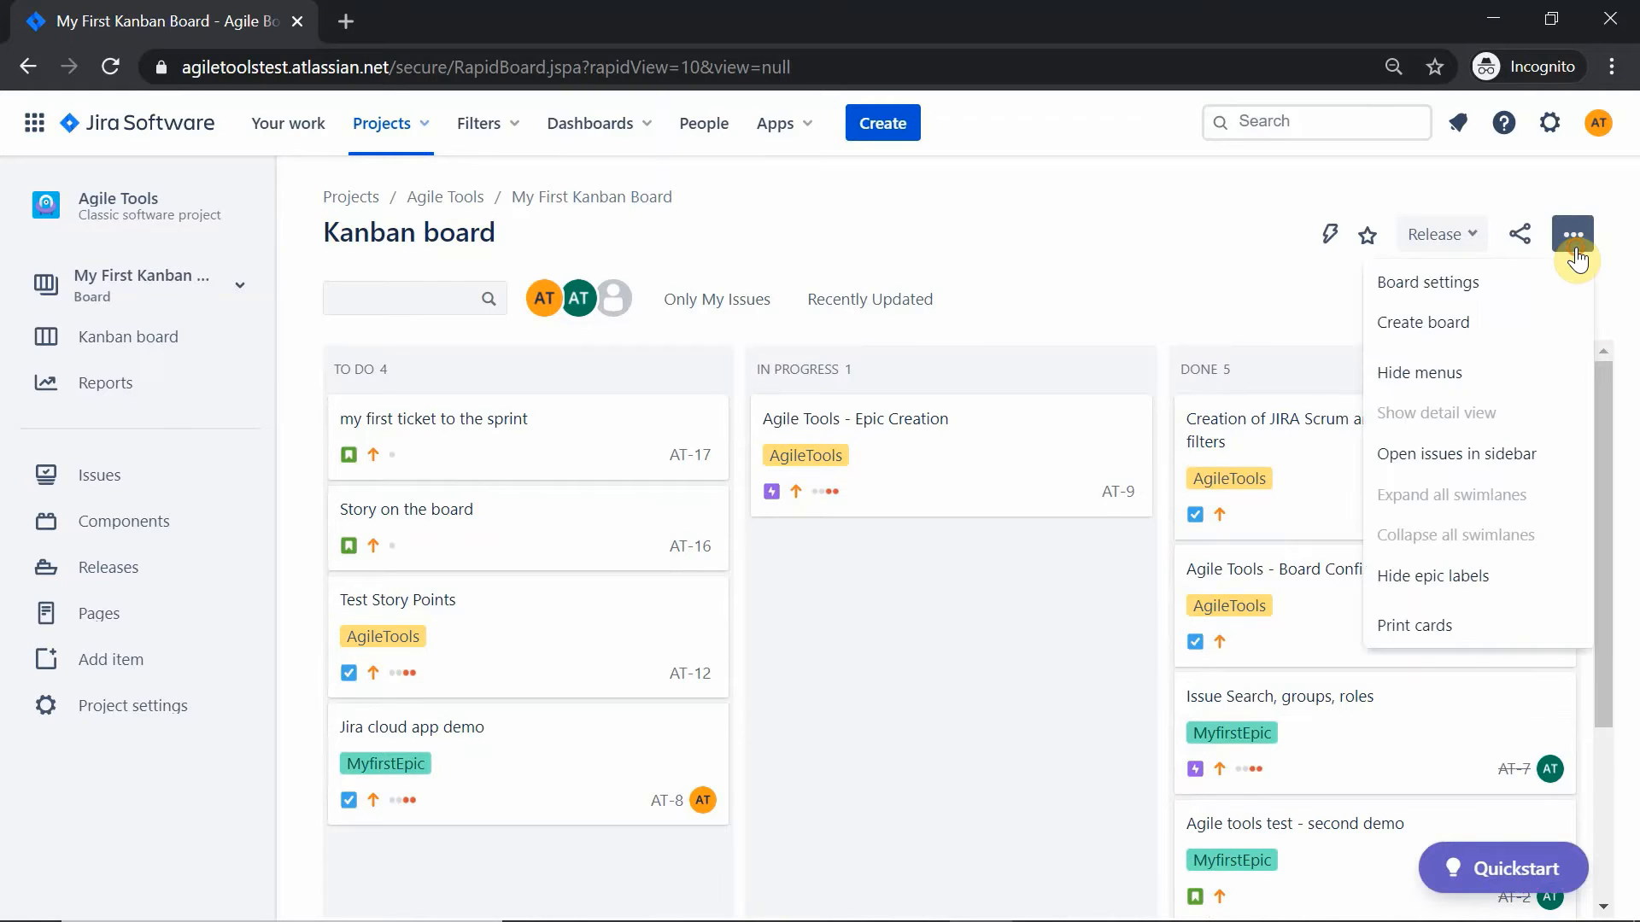
left_click(1521, 282)
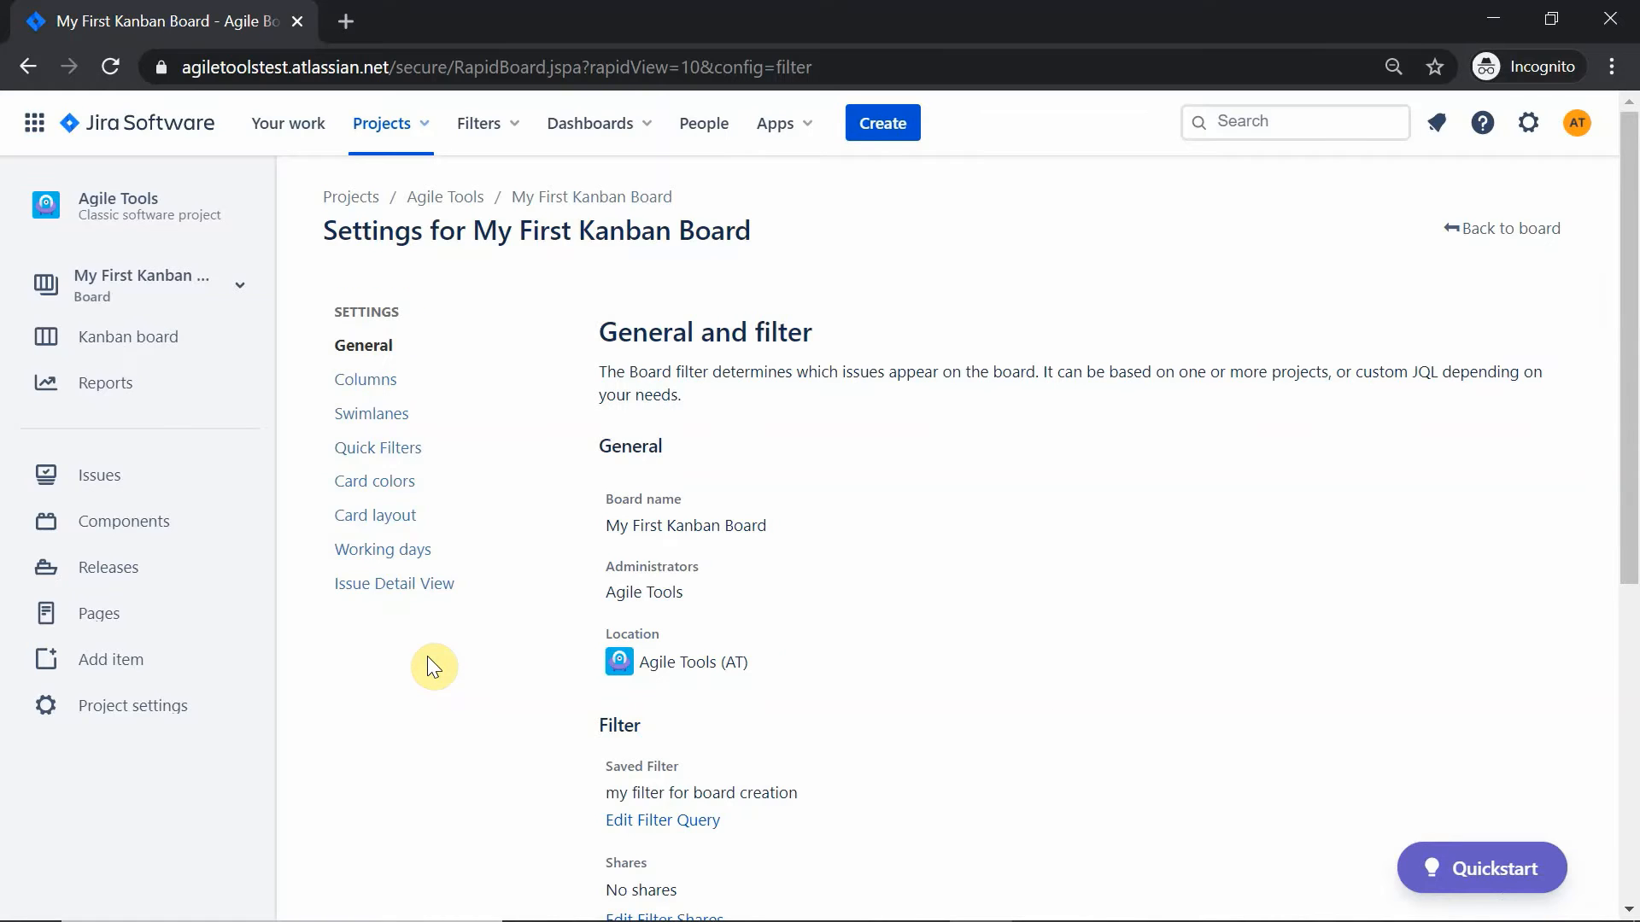
scroll(1024, 713, "down", 2)
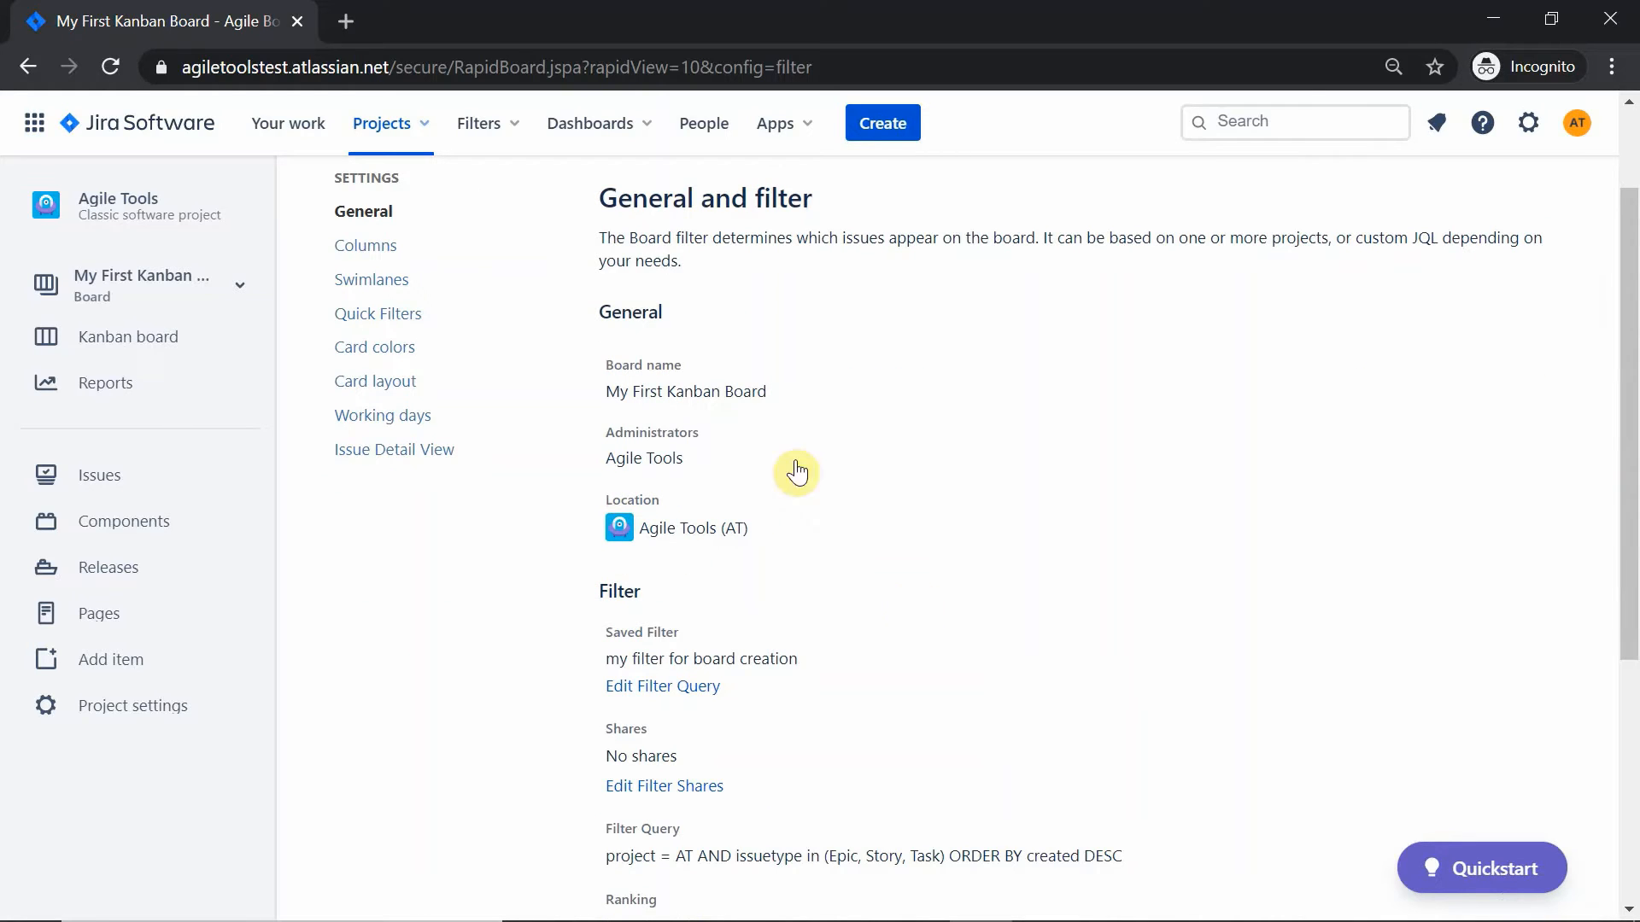
mouse_move(786, 395)
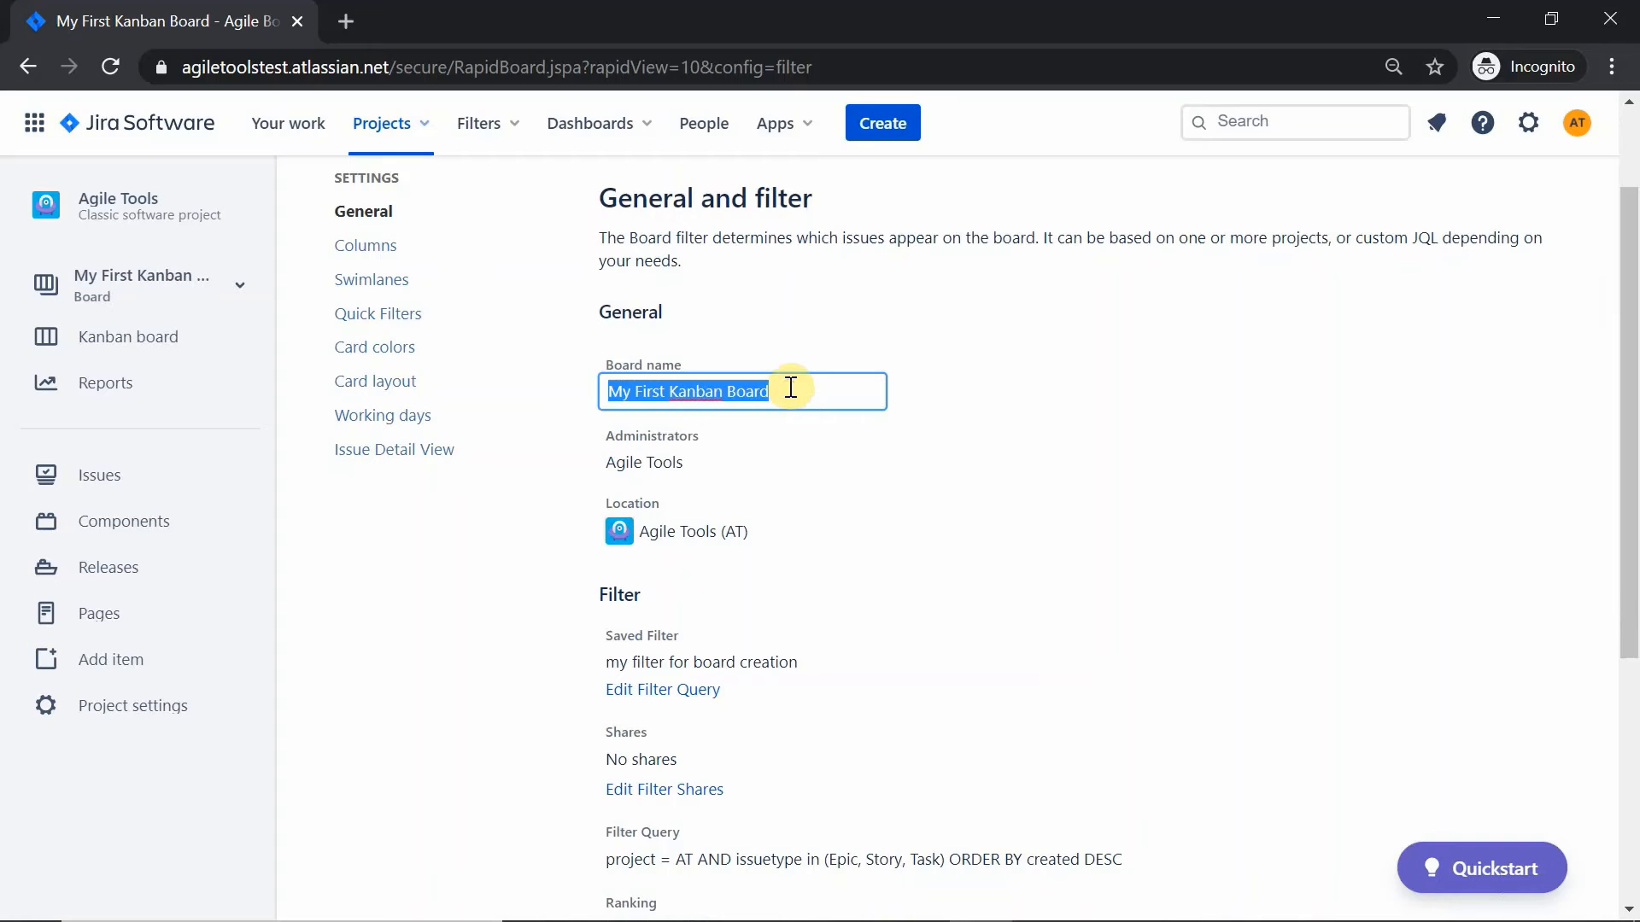
left_click(790, 386)
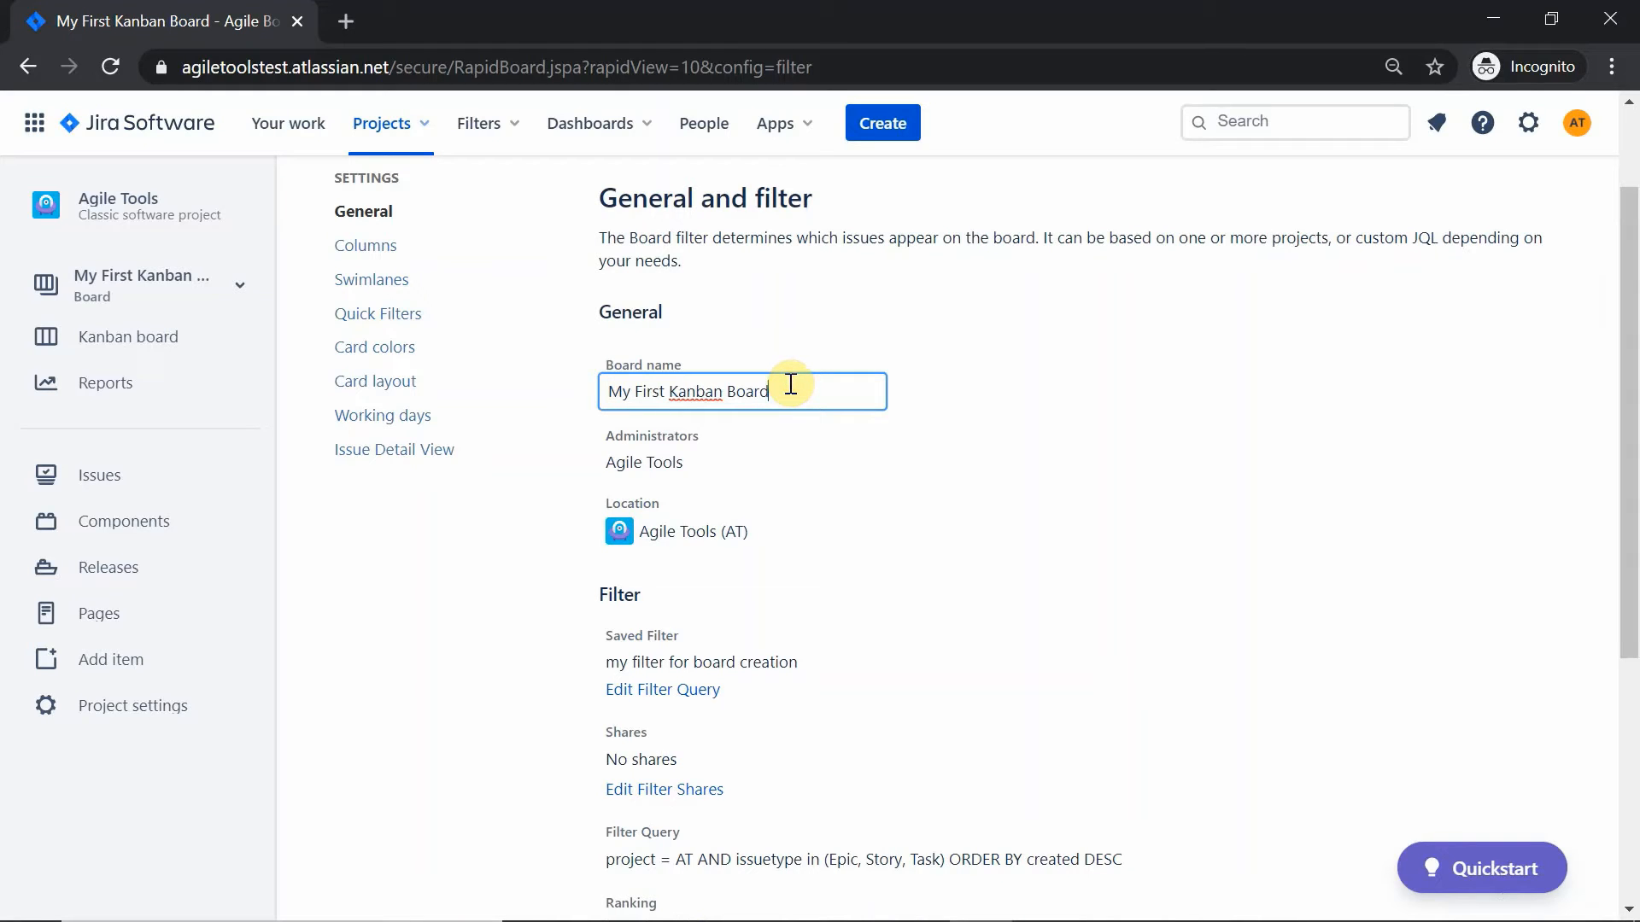
type("changed")
left_click(953, 599)
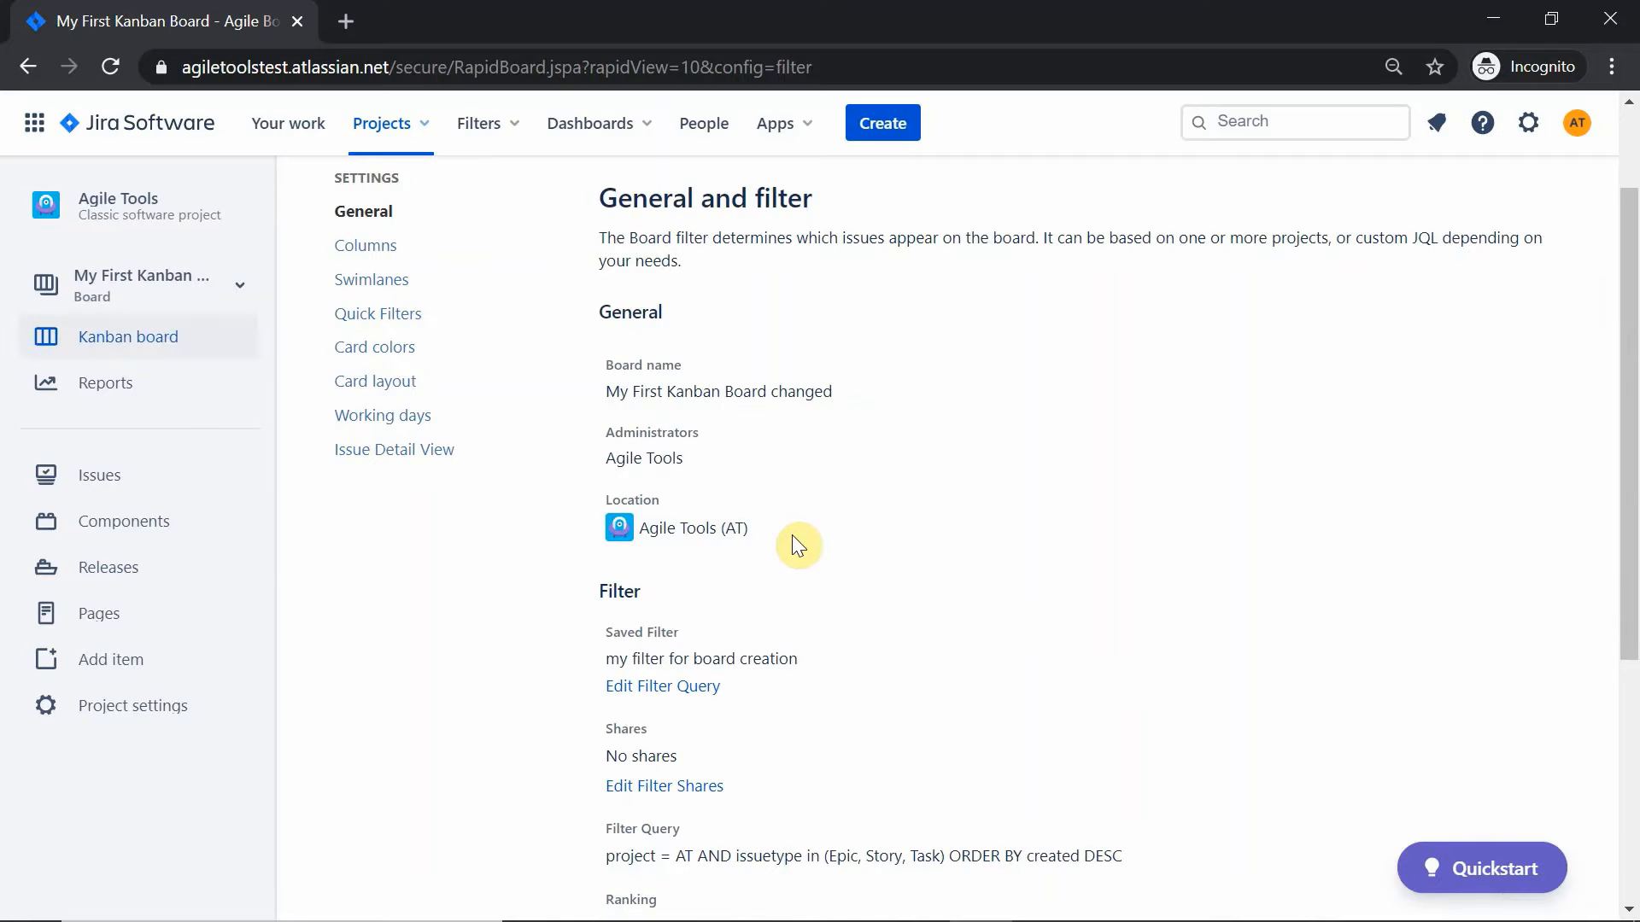
Step: Search for "agile" among the users and add the matching second account as an administrator of the Kanban board
left_click(696, 475)
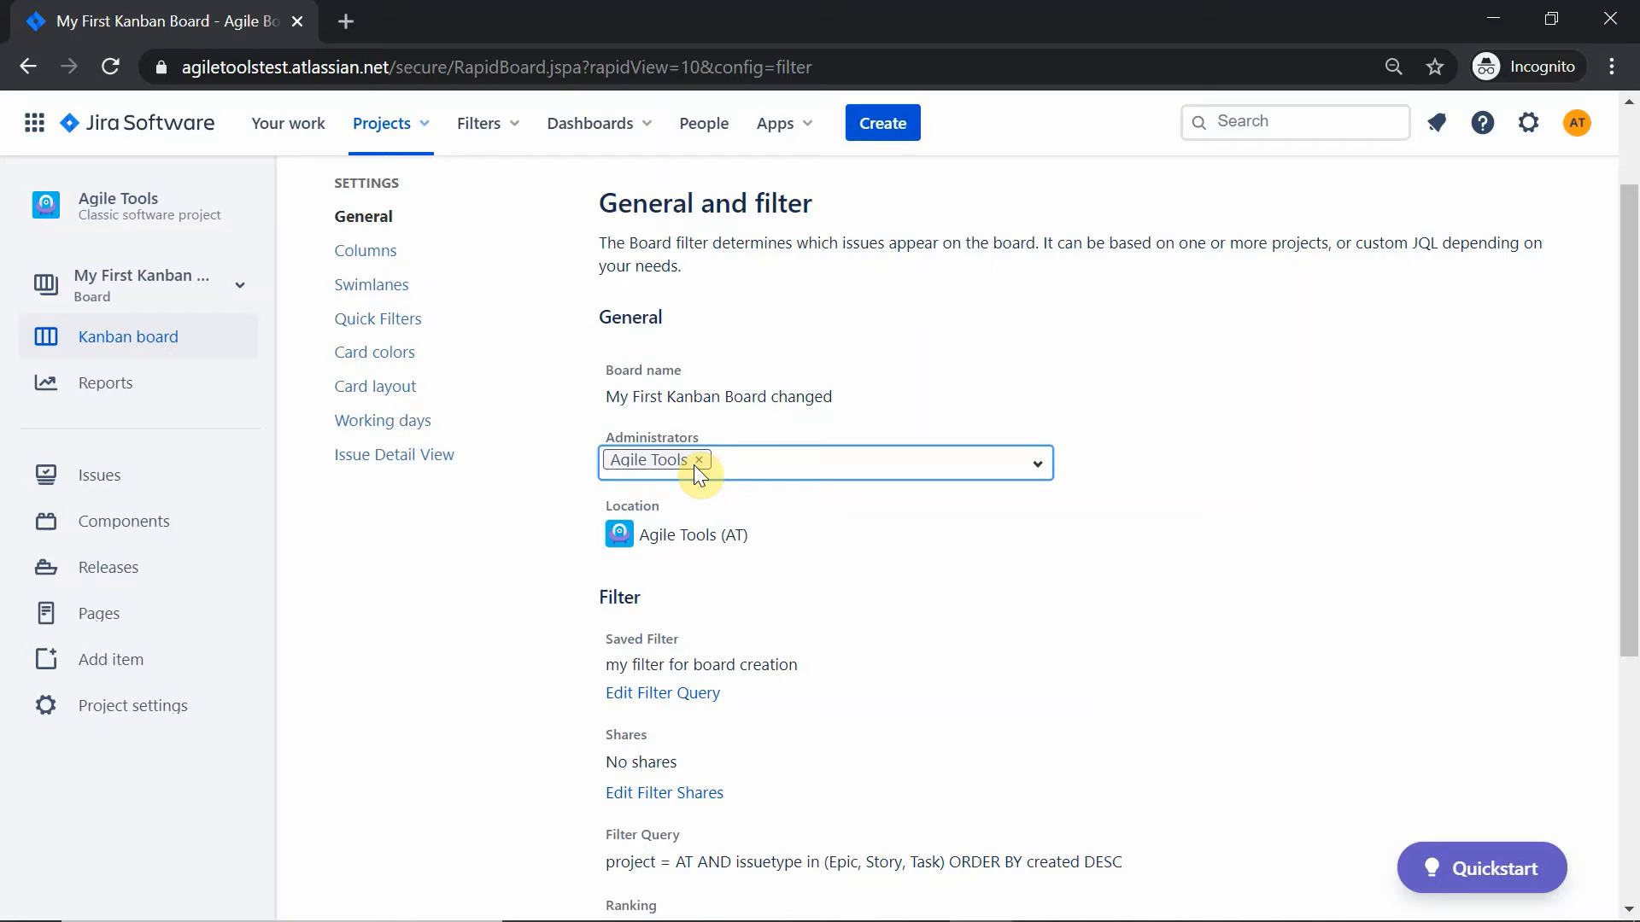
type("agile")
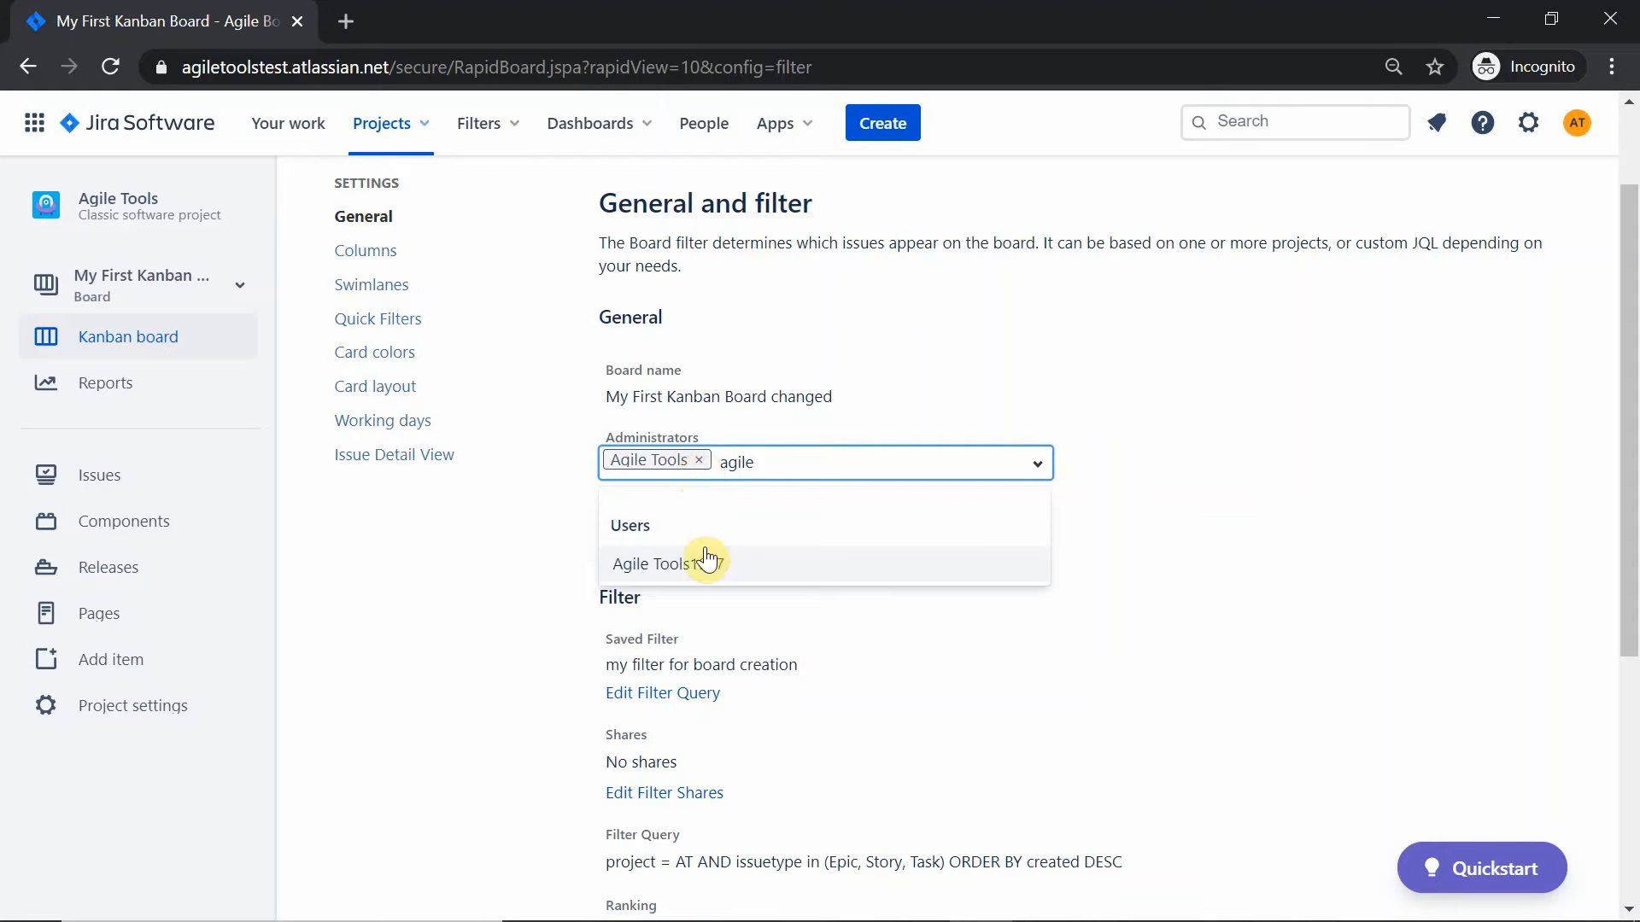
left_click(708, 561)
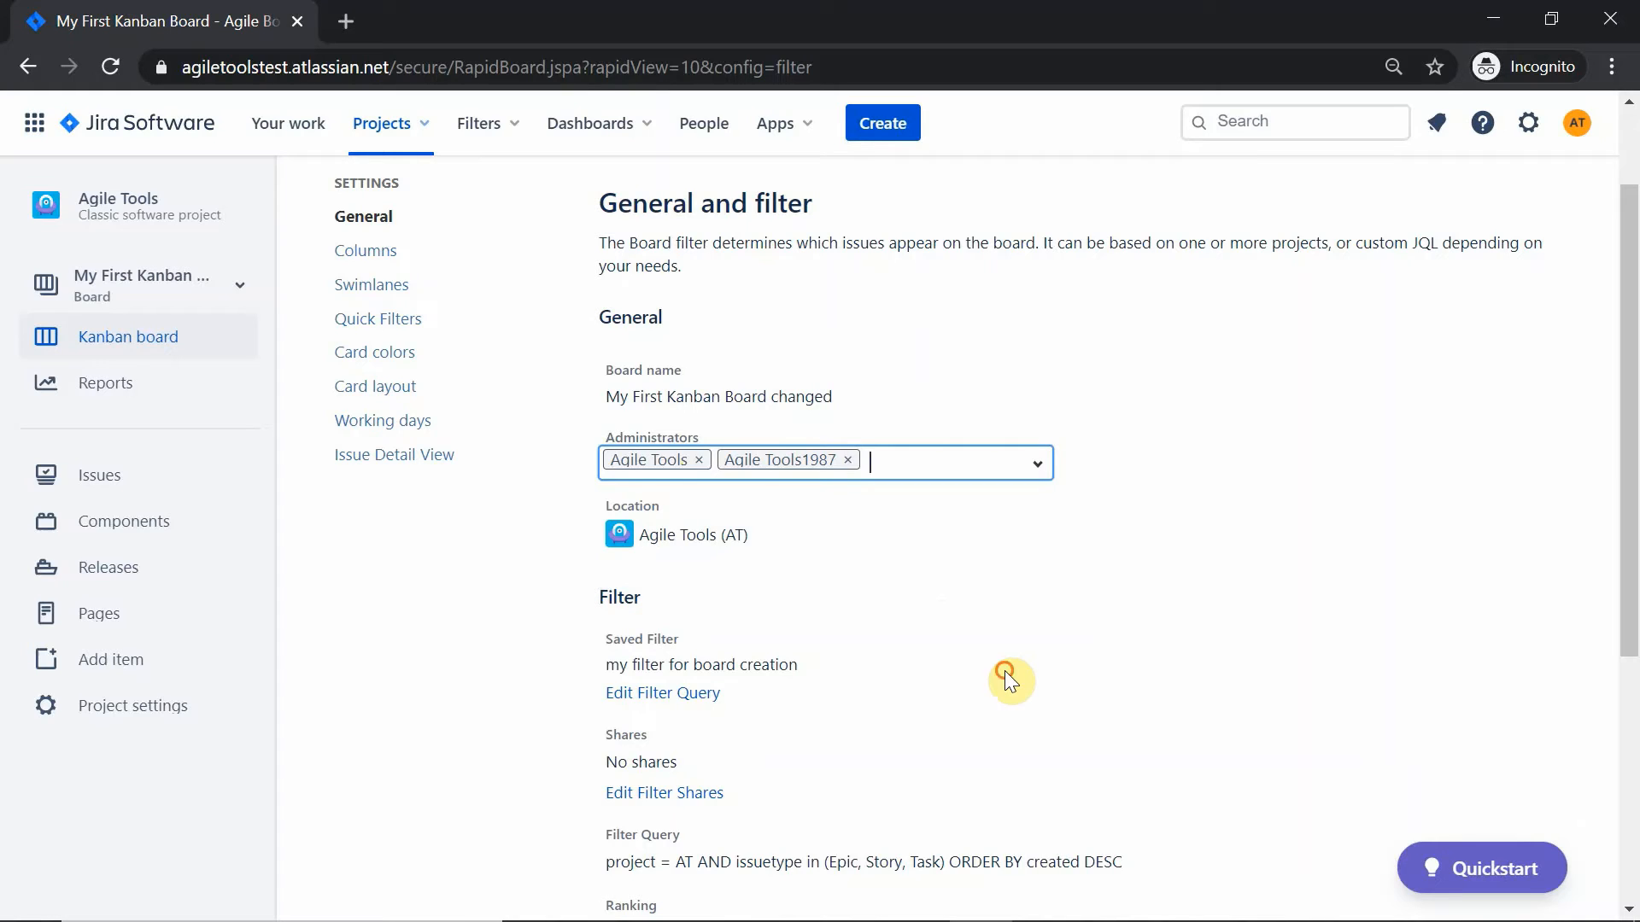
left_click(1005, 672)
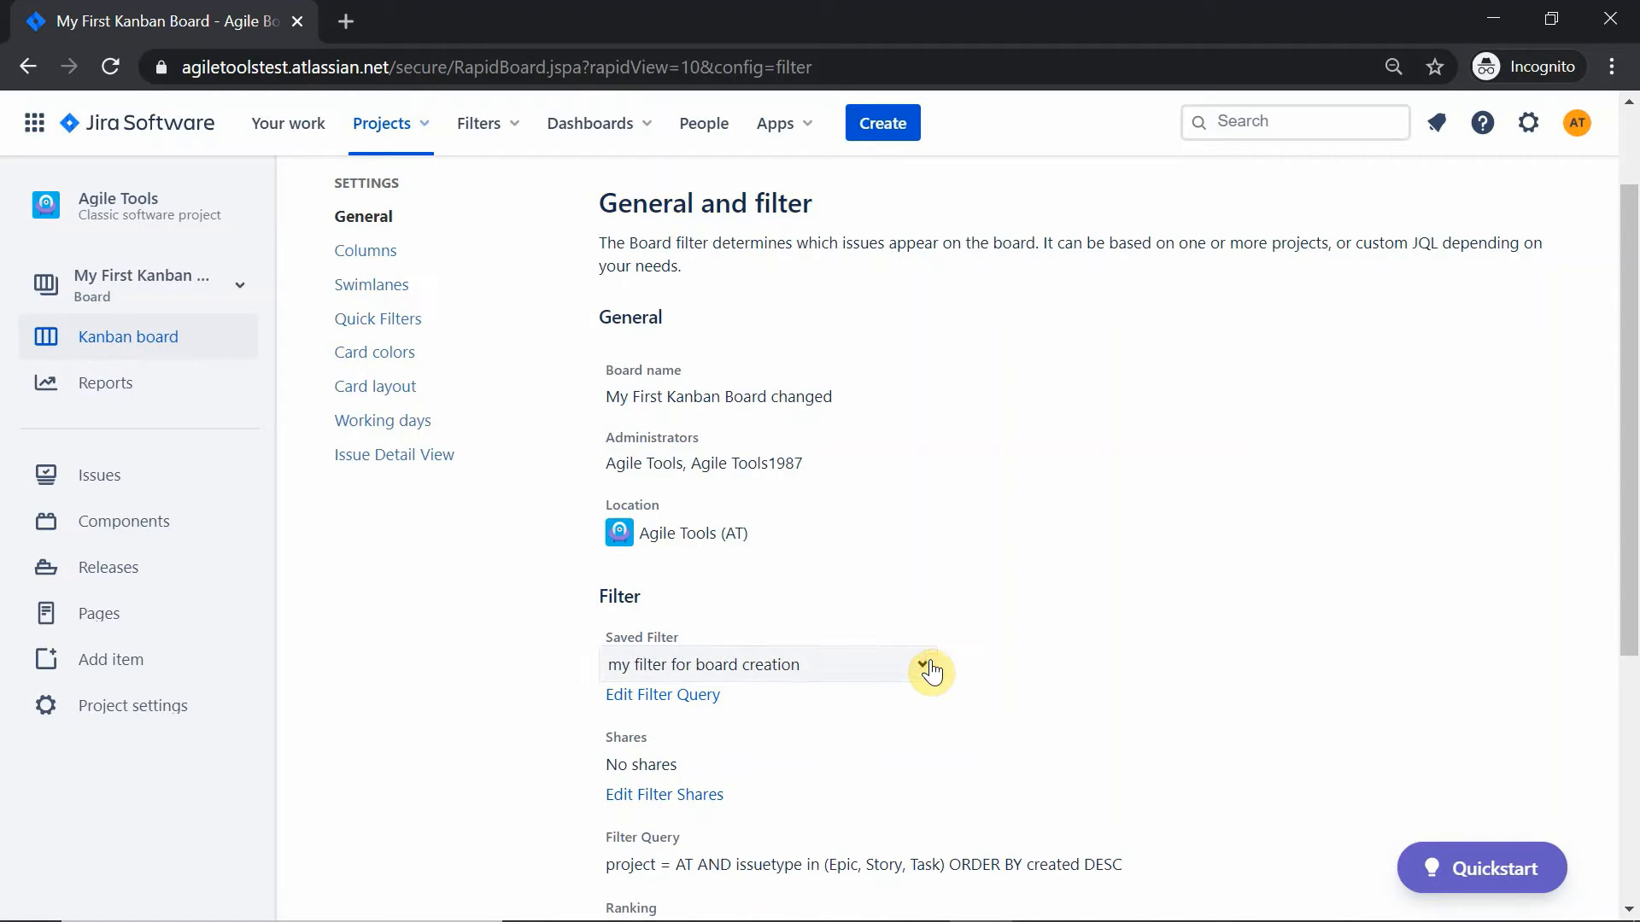
left_click(924, 668)
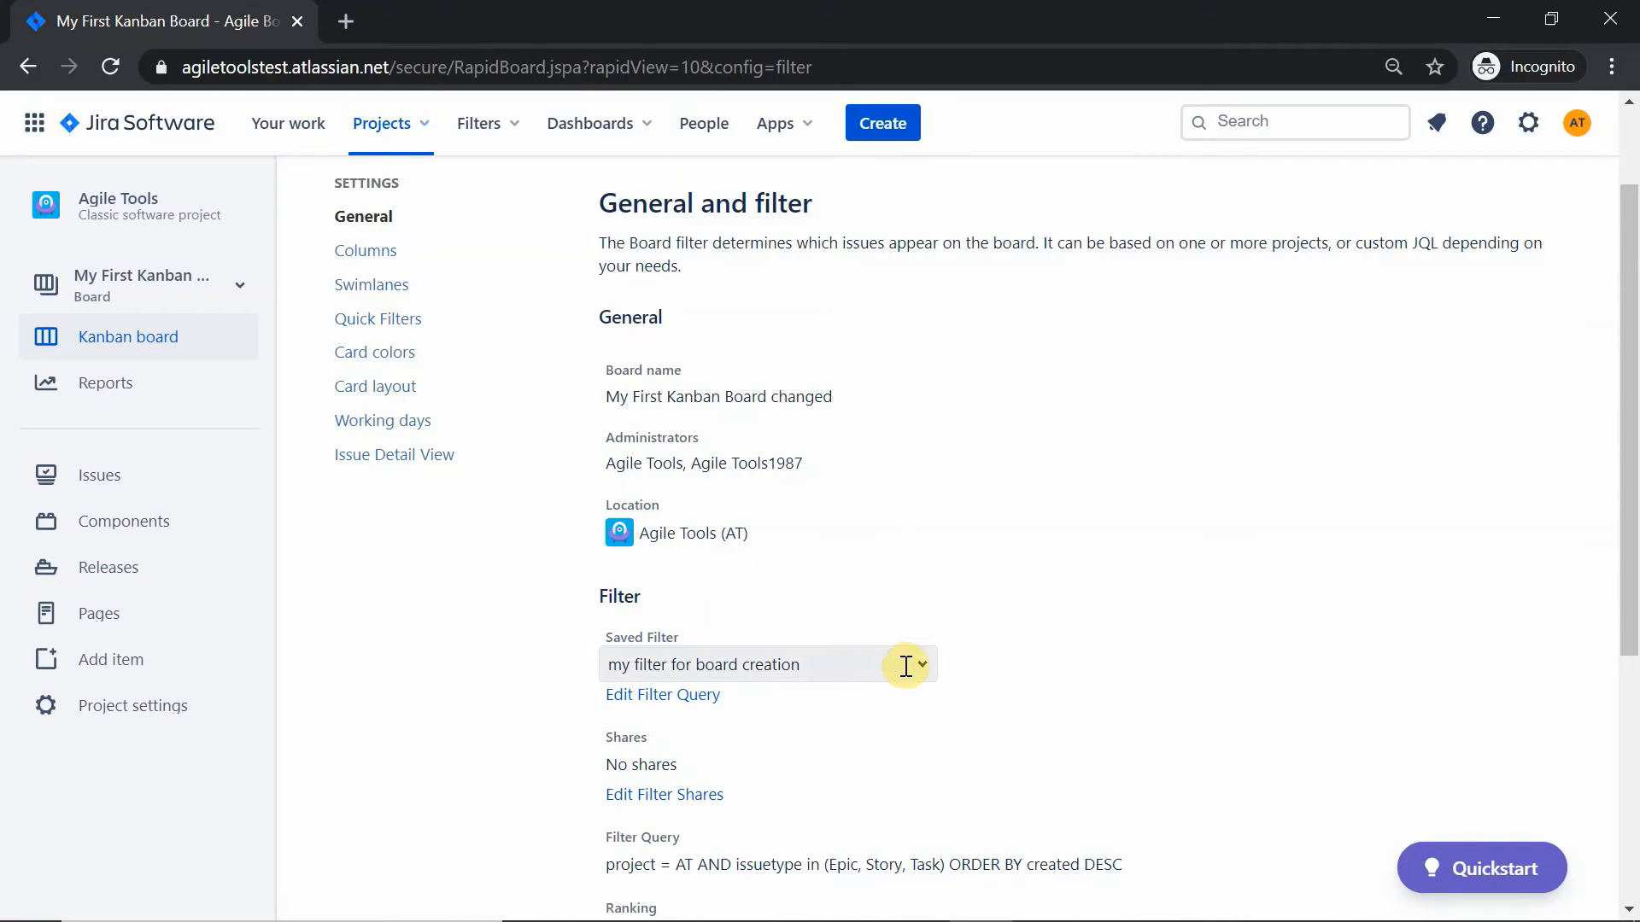
left_click(1114, 740)
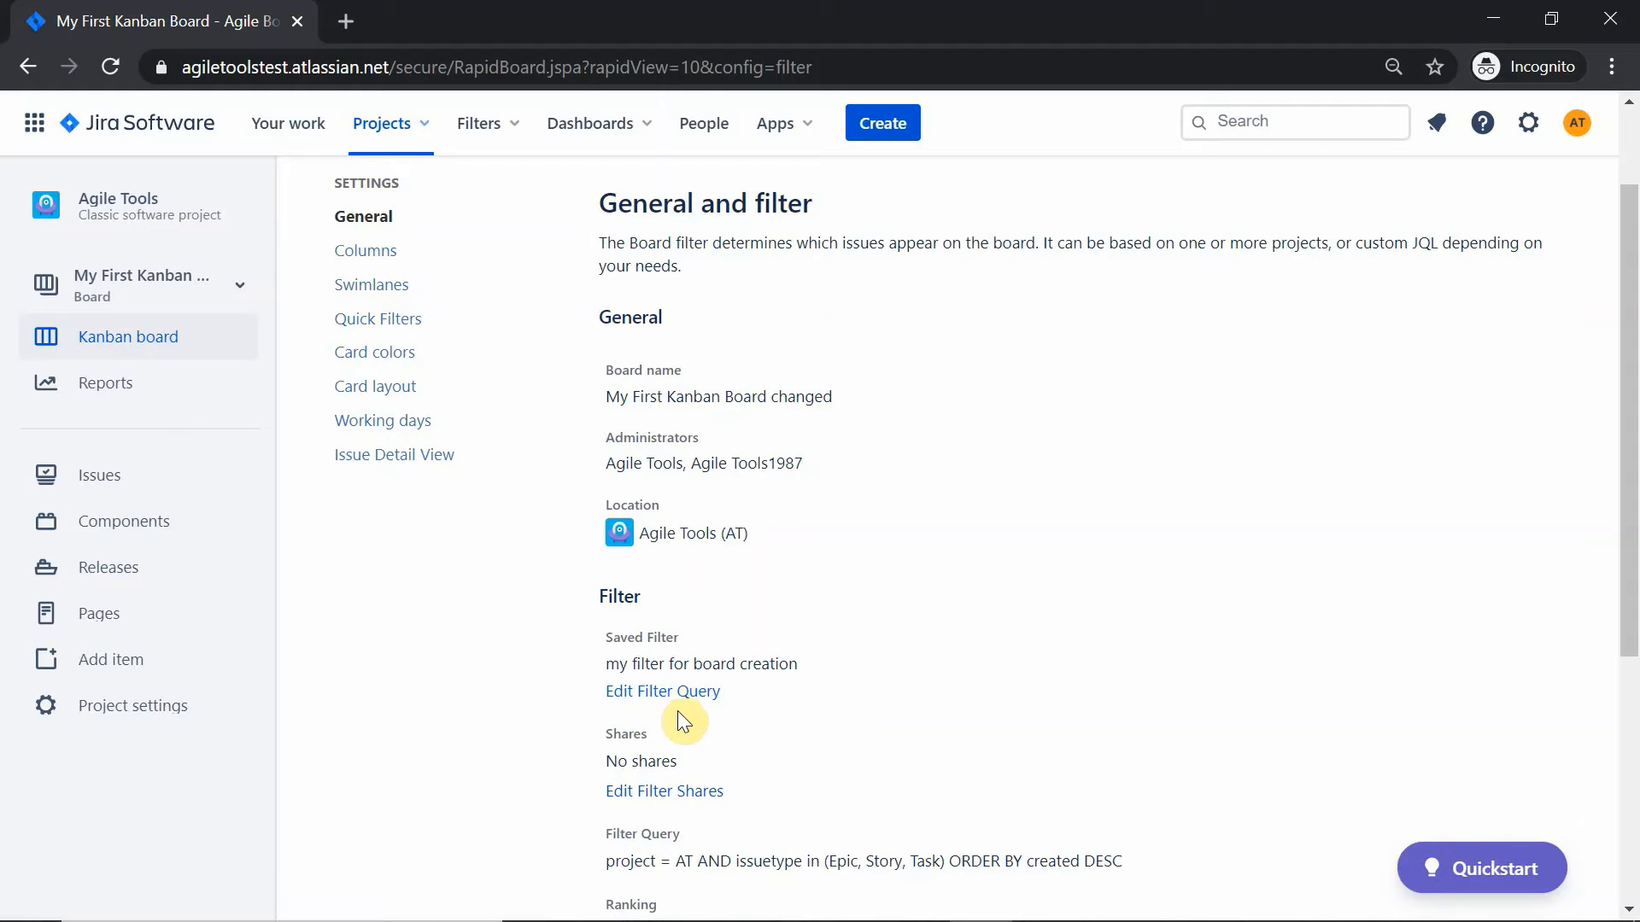
Step: Check the query of the board's saved filter, return to the board settings and add Rank ordering to the filter
left_click(671, 695)
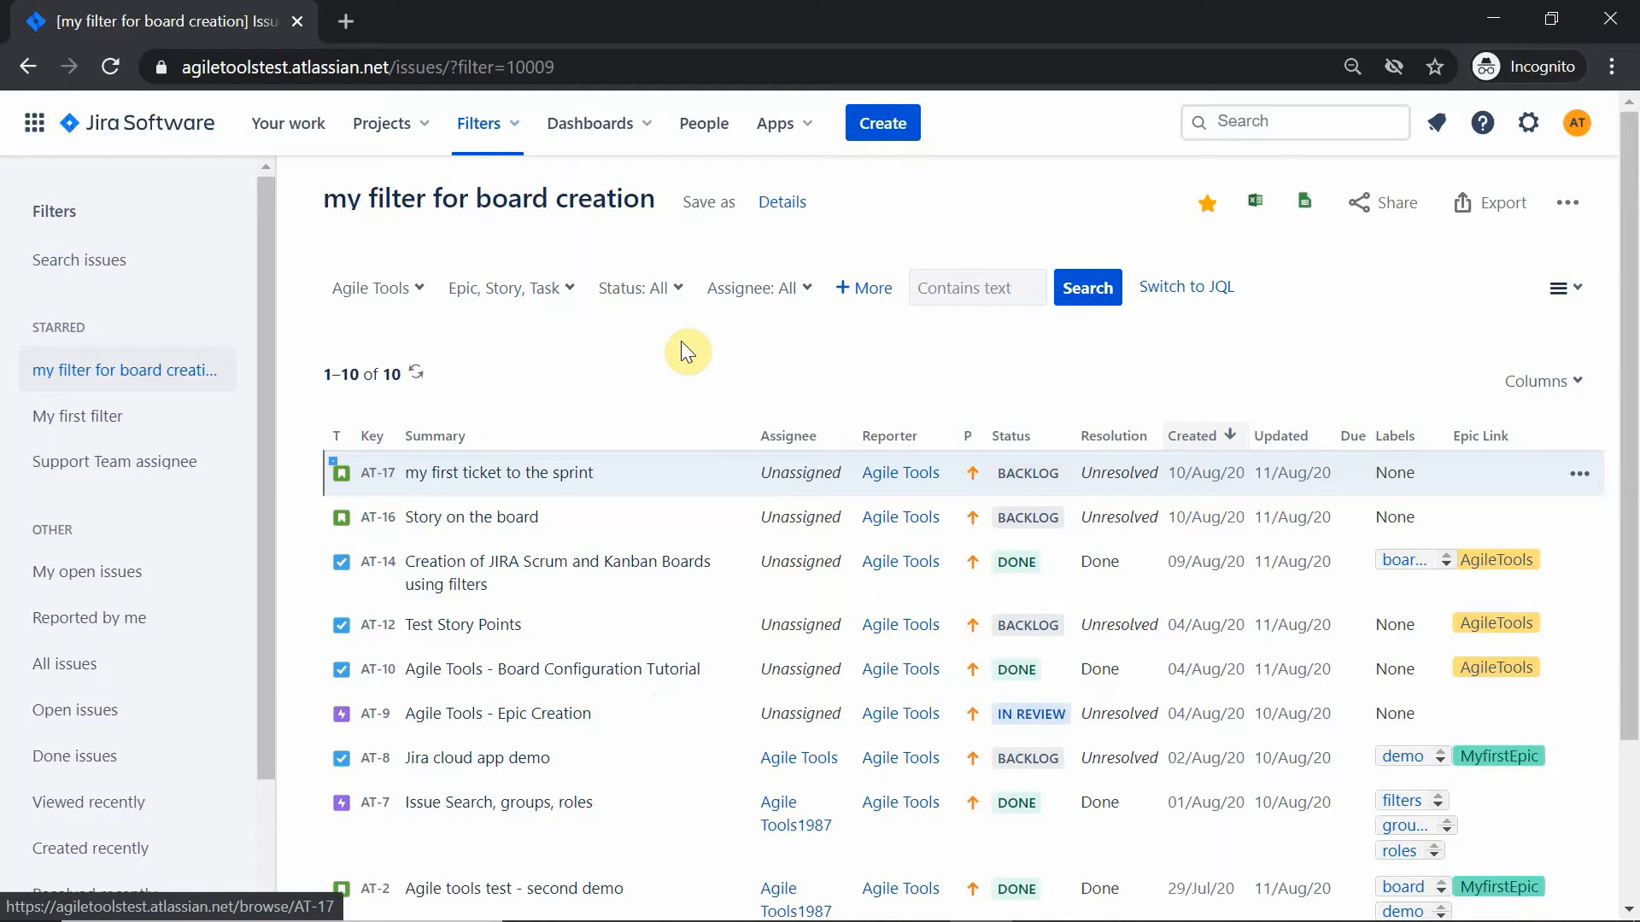
left_click(29, 68)
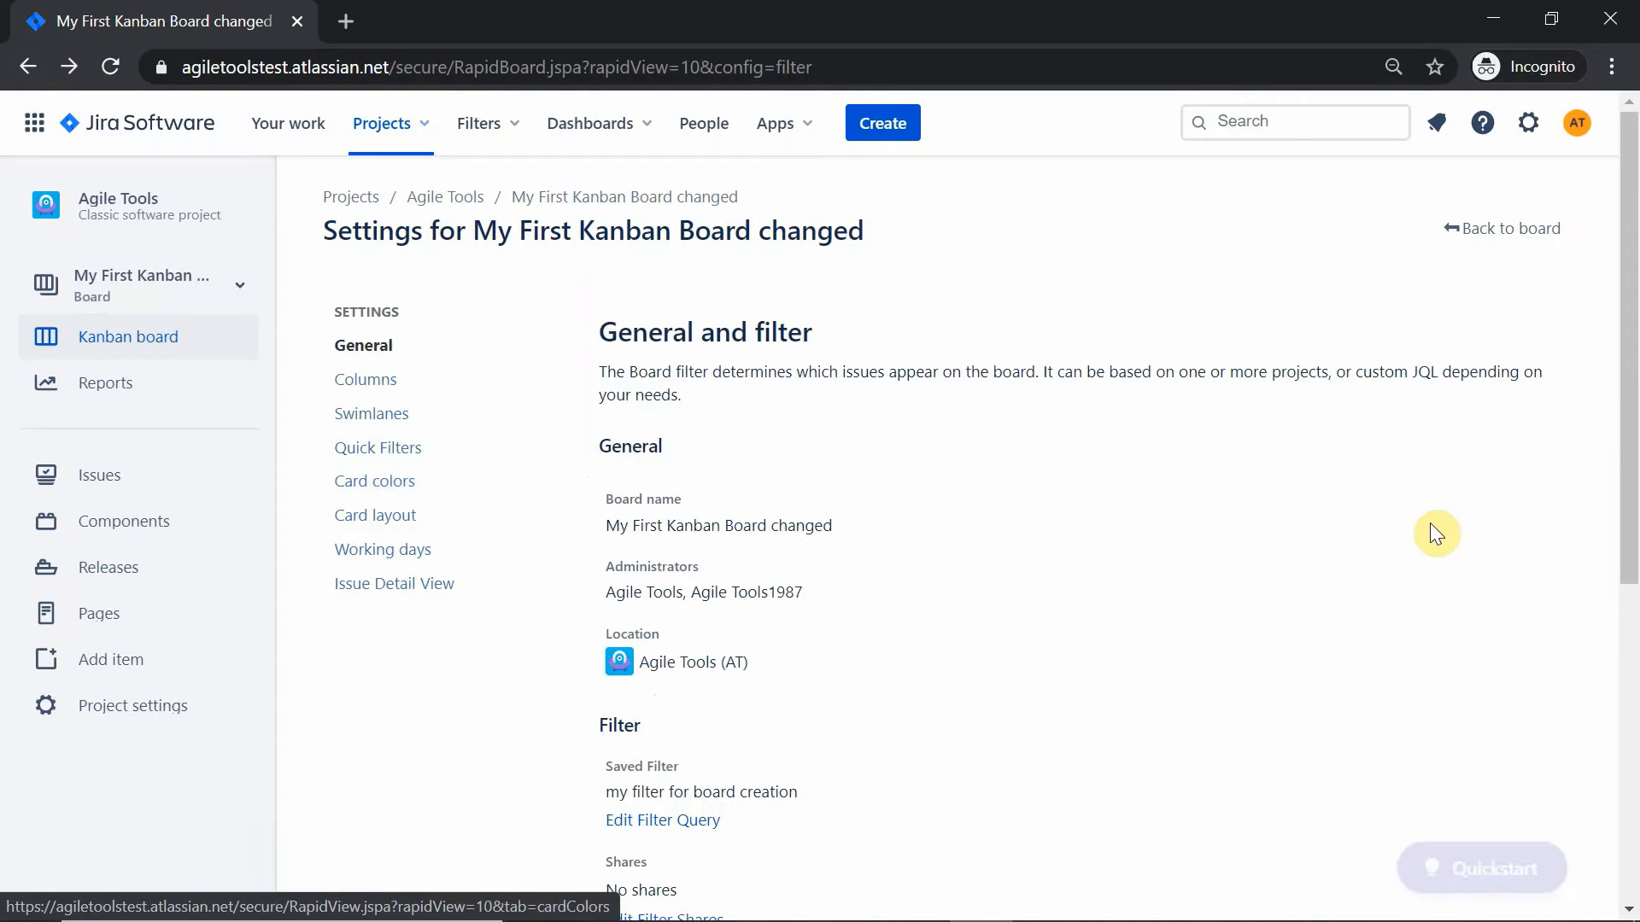
scroll(1597, 701, "down", 5)
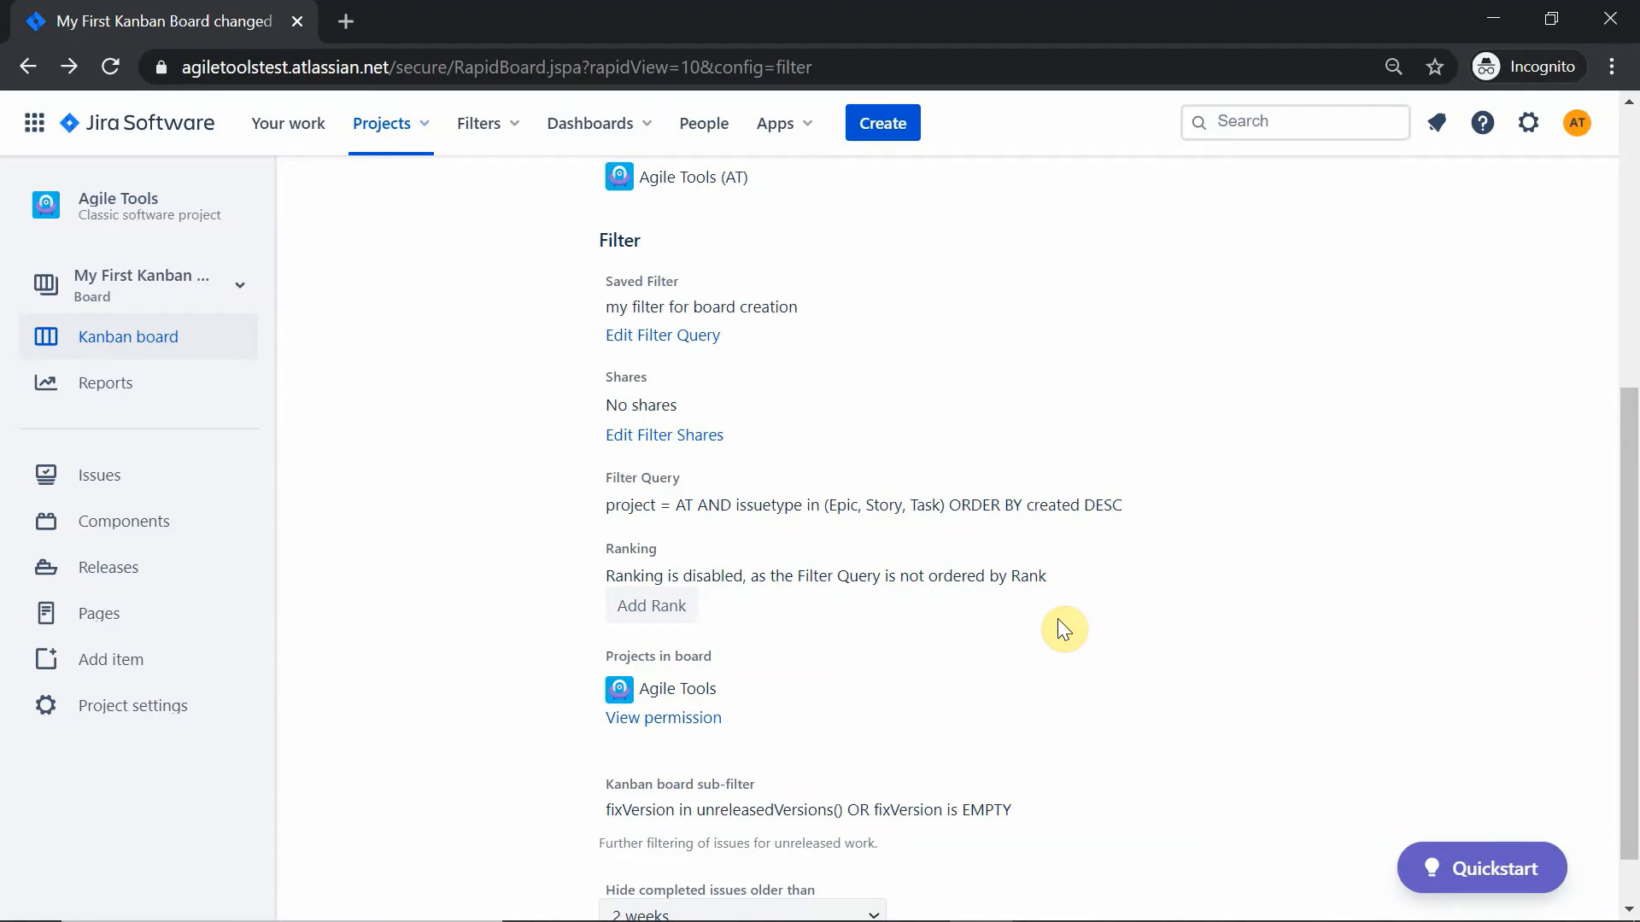
left_click(654, 606)
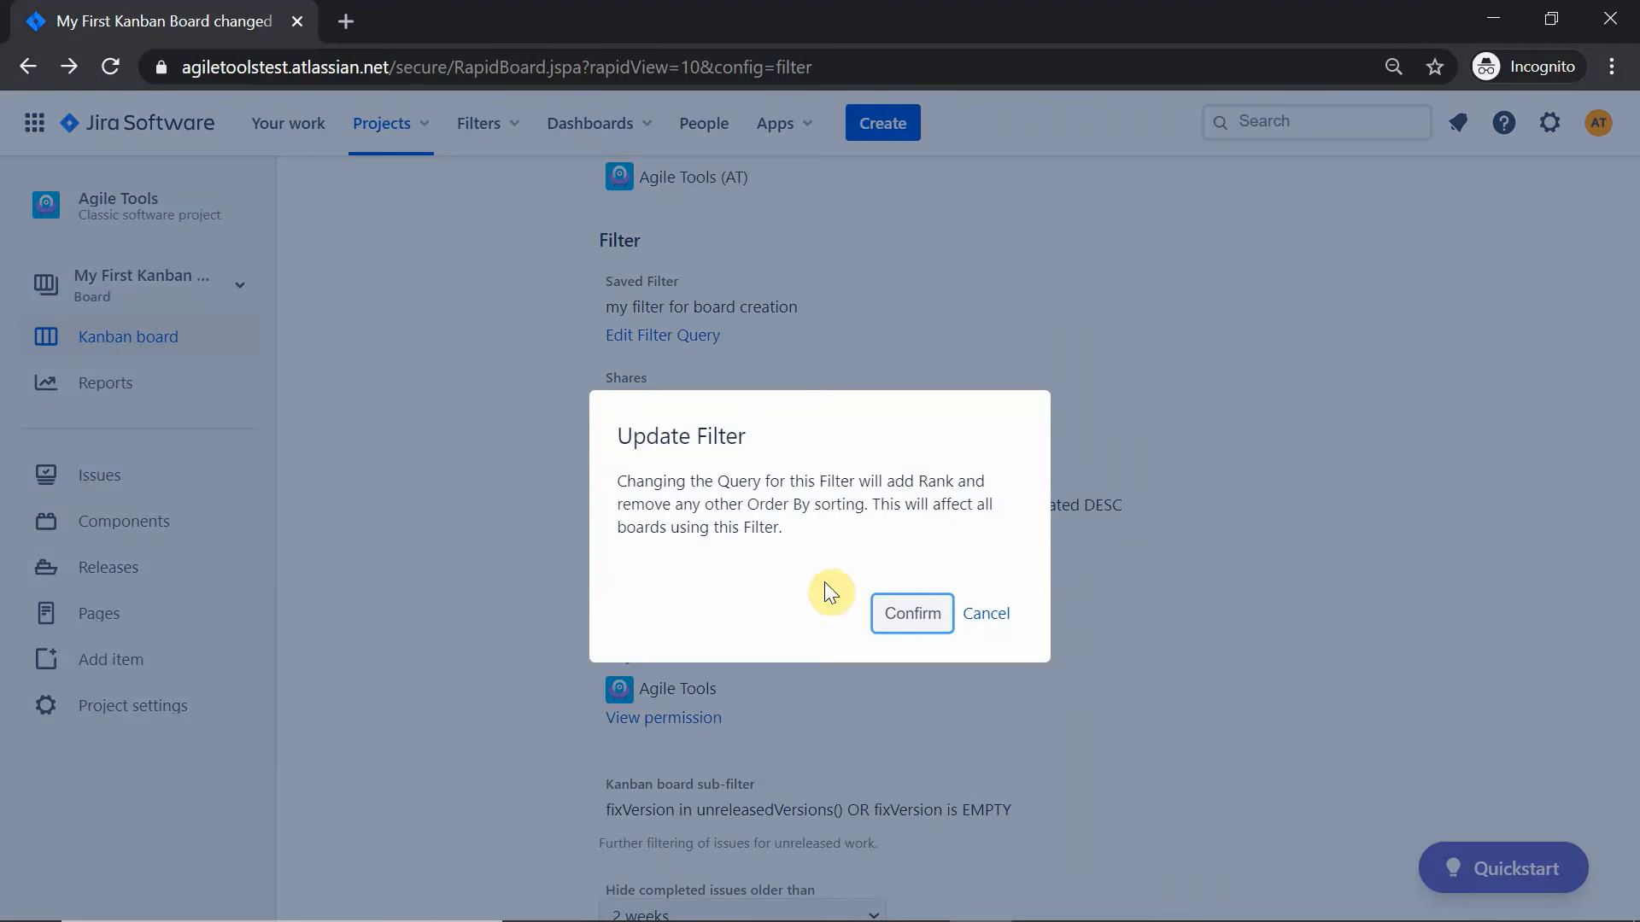
left_click(913, 615)
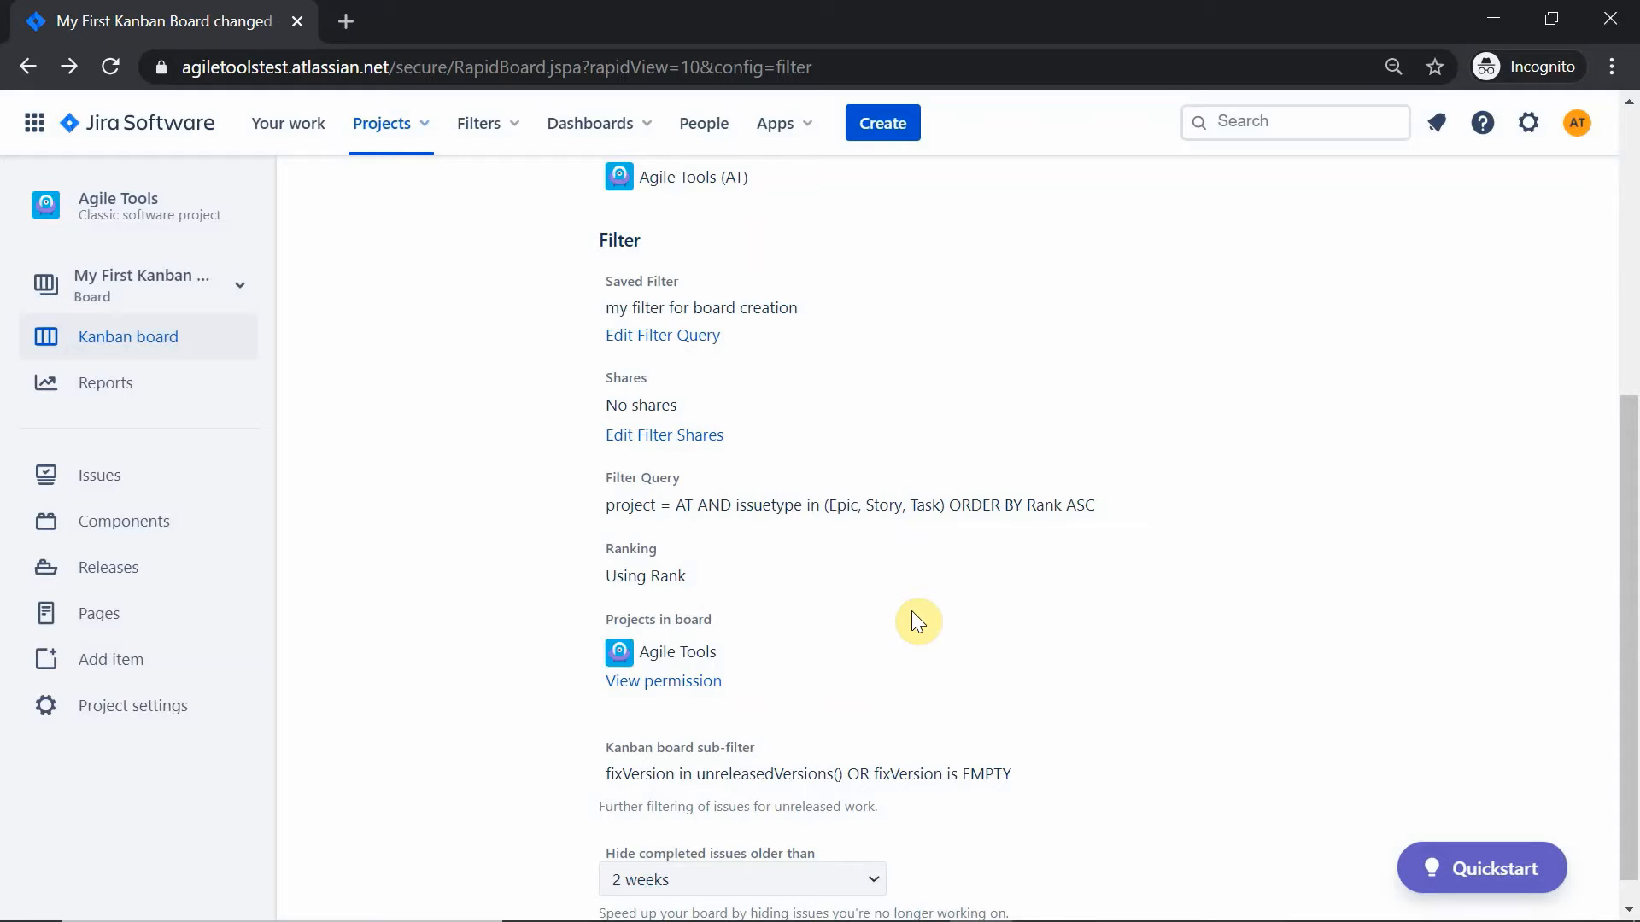
Step: Set the Kanban board's hiding of older completed issues to "Never mind, show all"
scroll(911, 611, "down", 1)
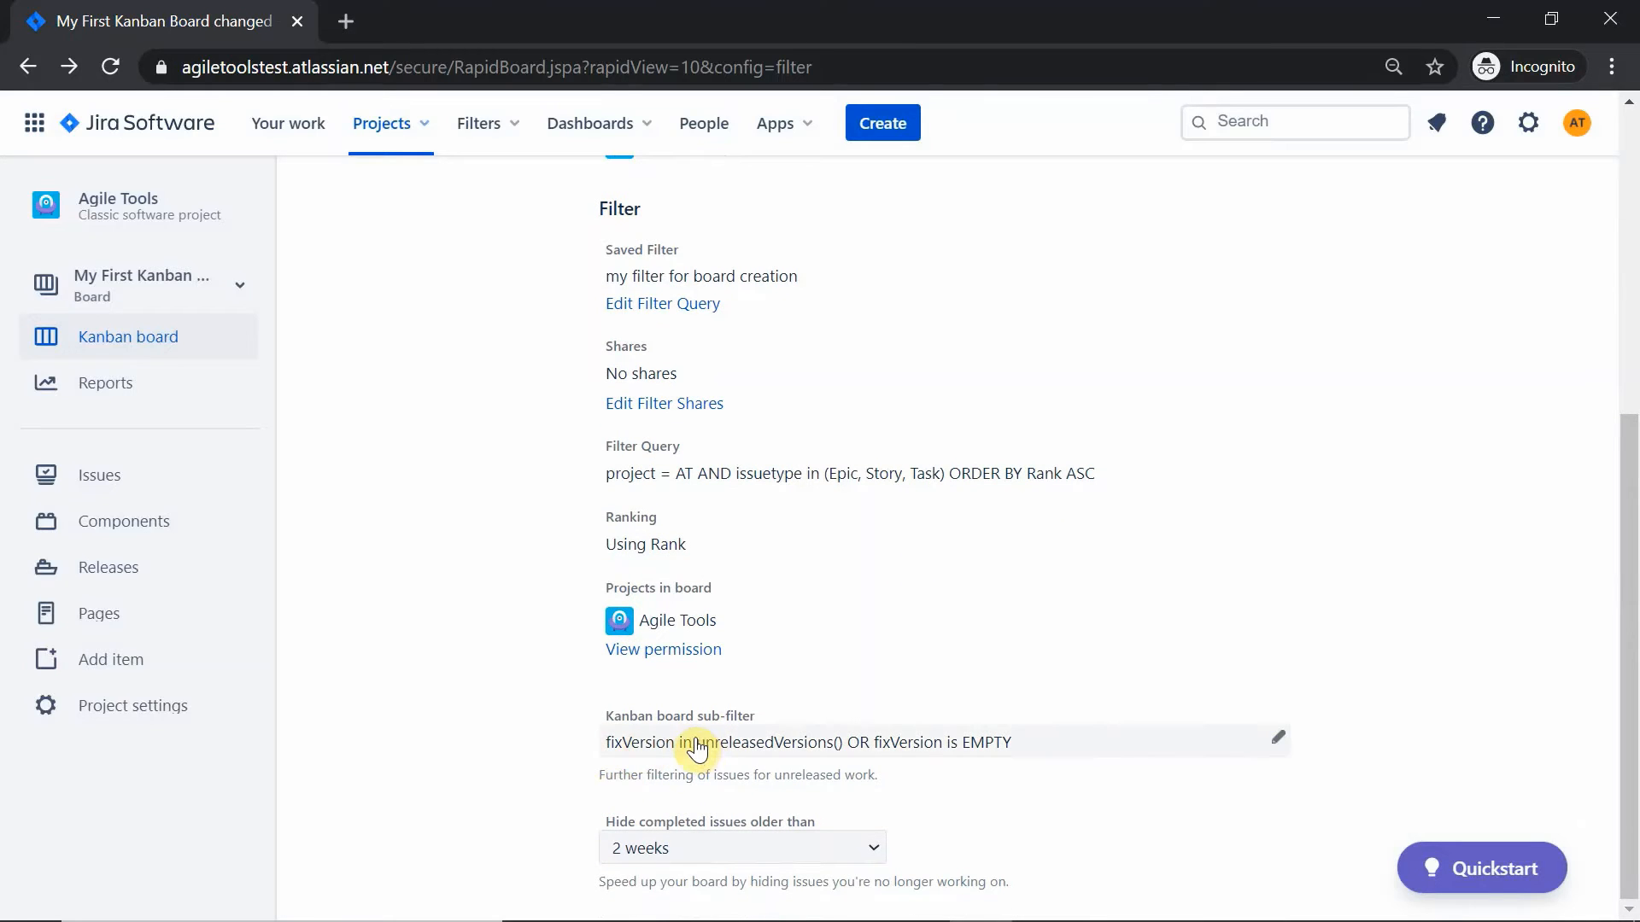
left_click(872, 844)
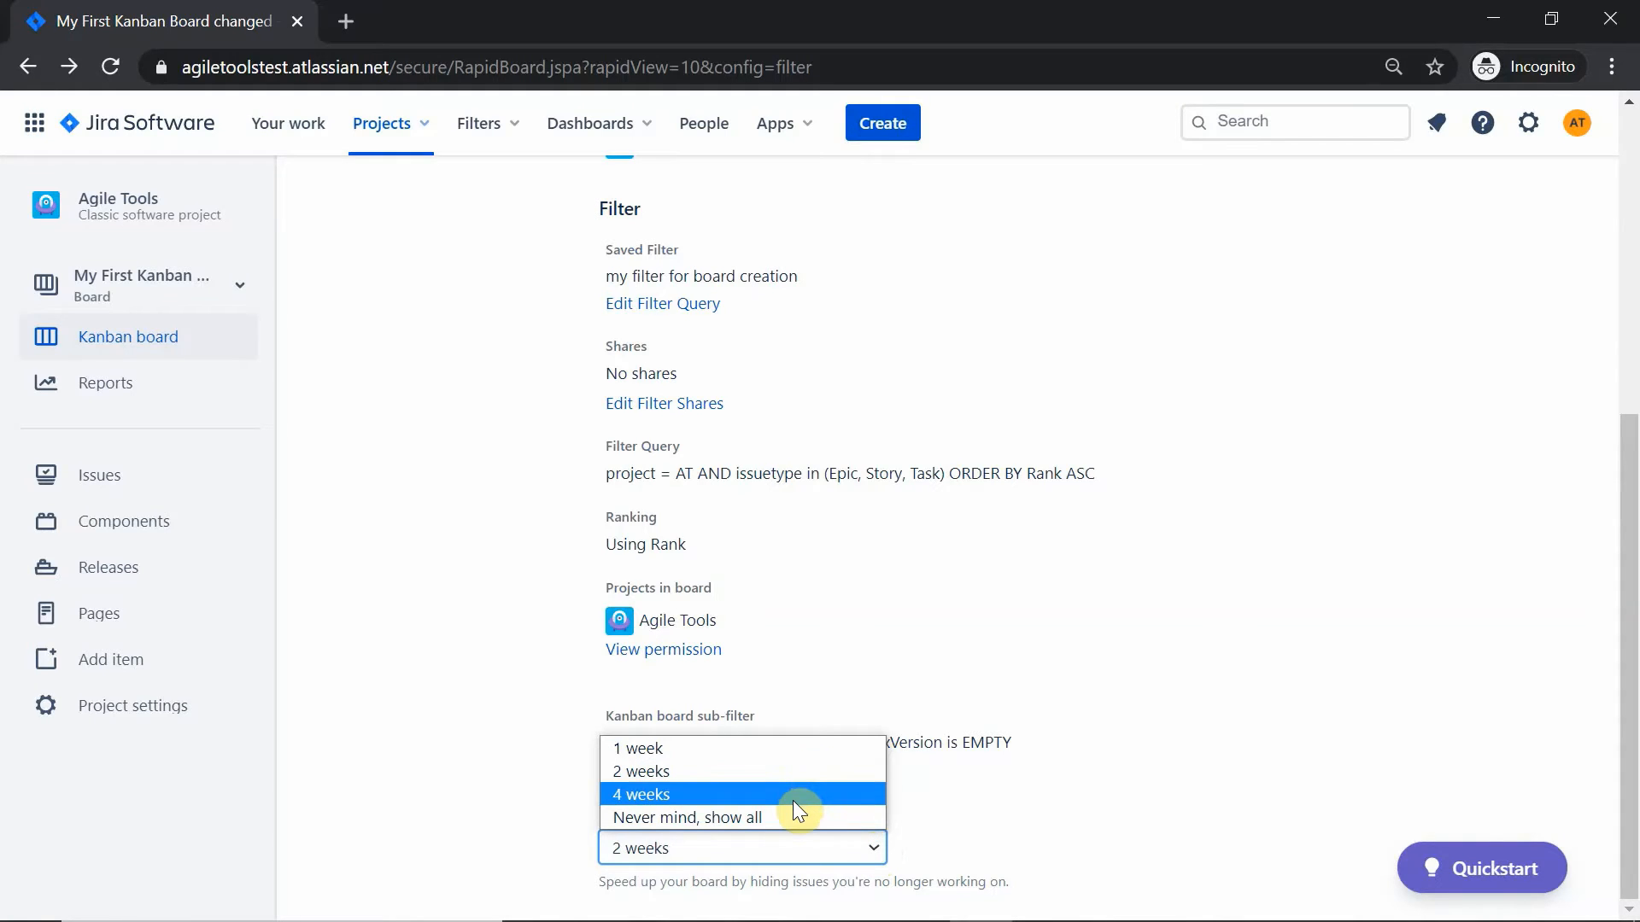
left_click(842, 820)
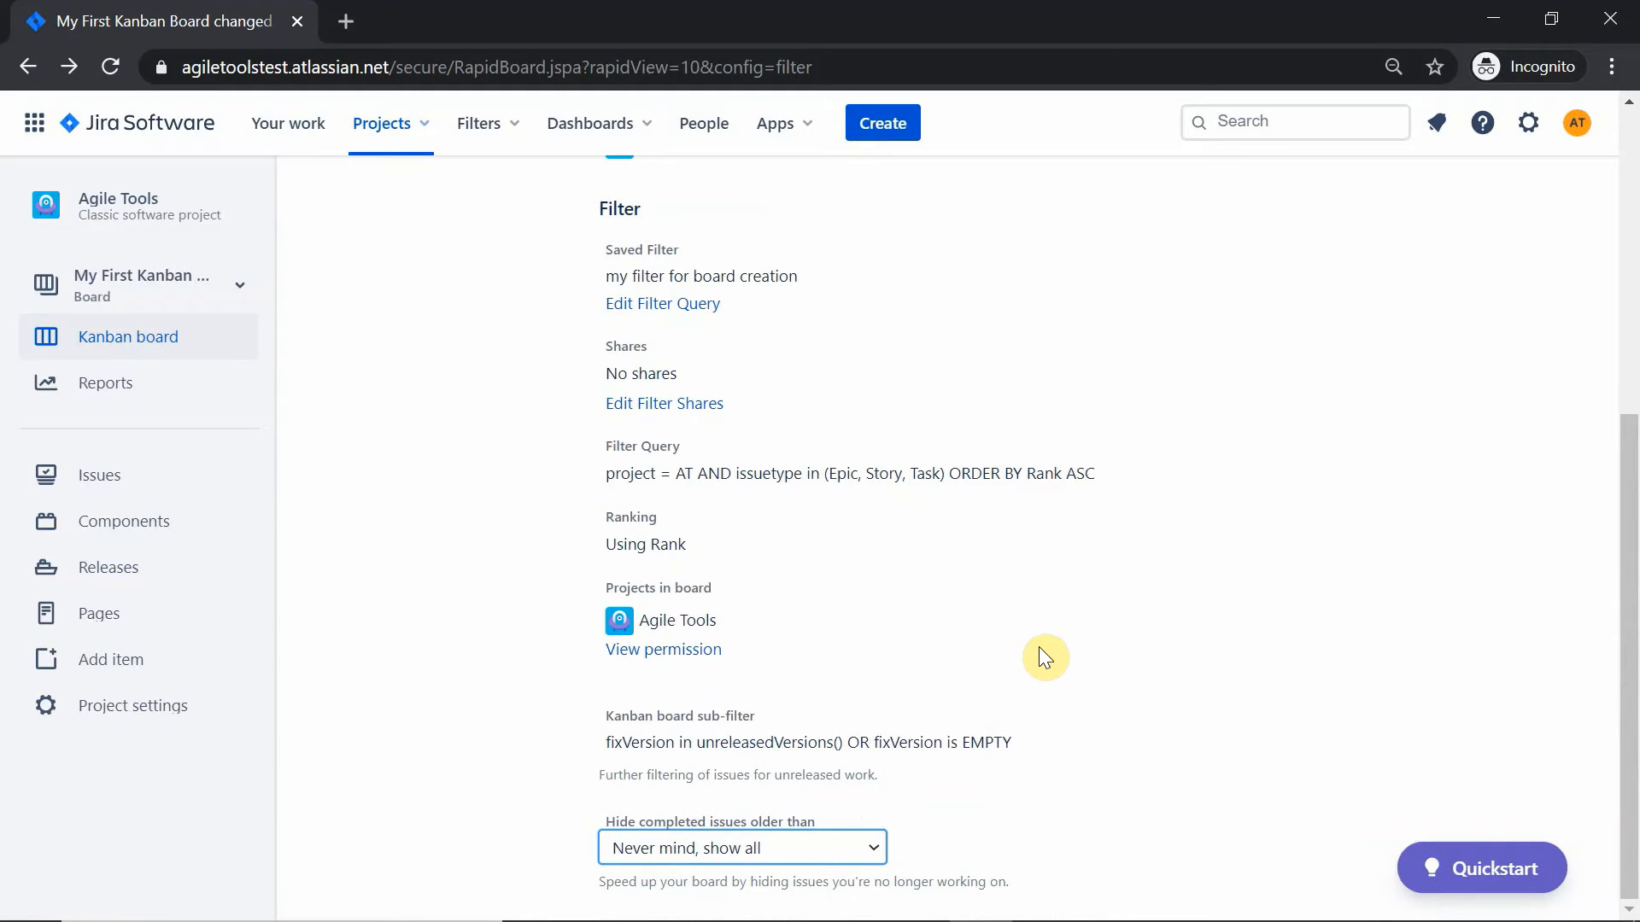
Step: Open the board's column settings and look at the Column Constraint options
scroll(1039, 648, "up", 5)
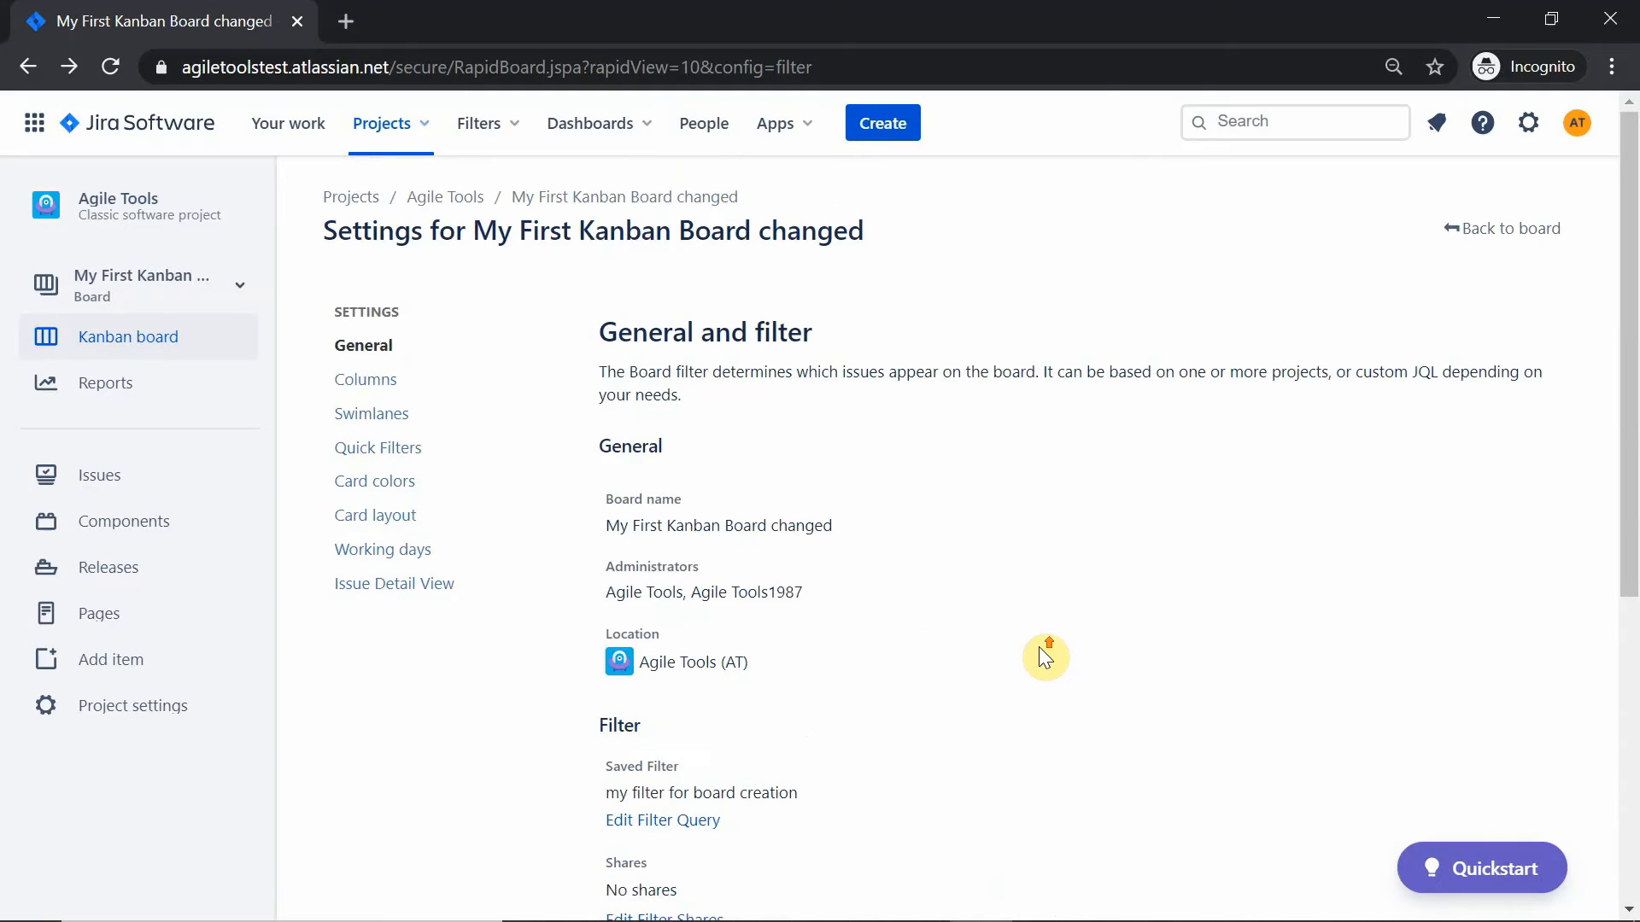
left_click(371, 398)
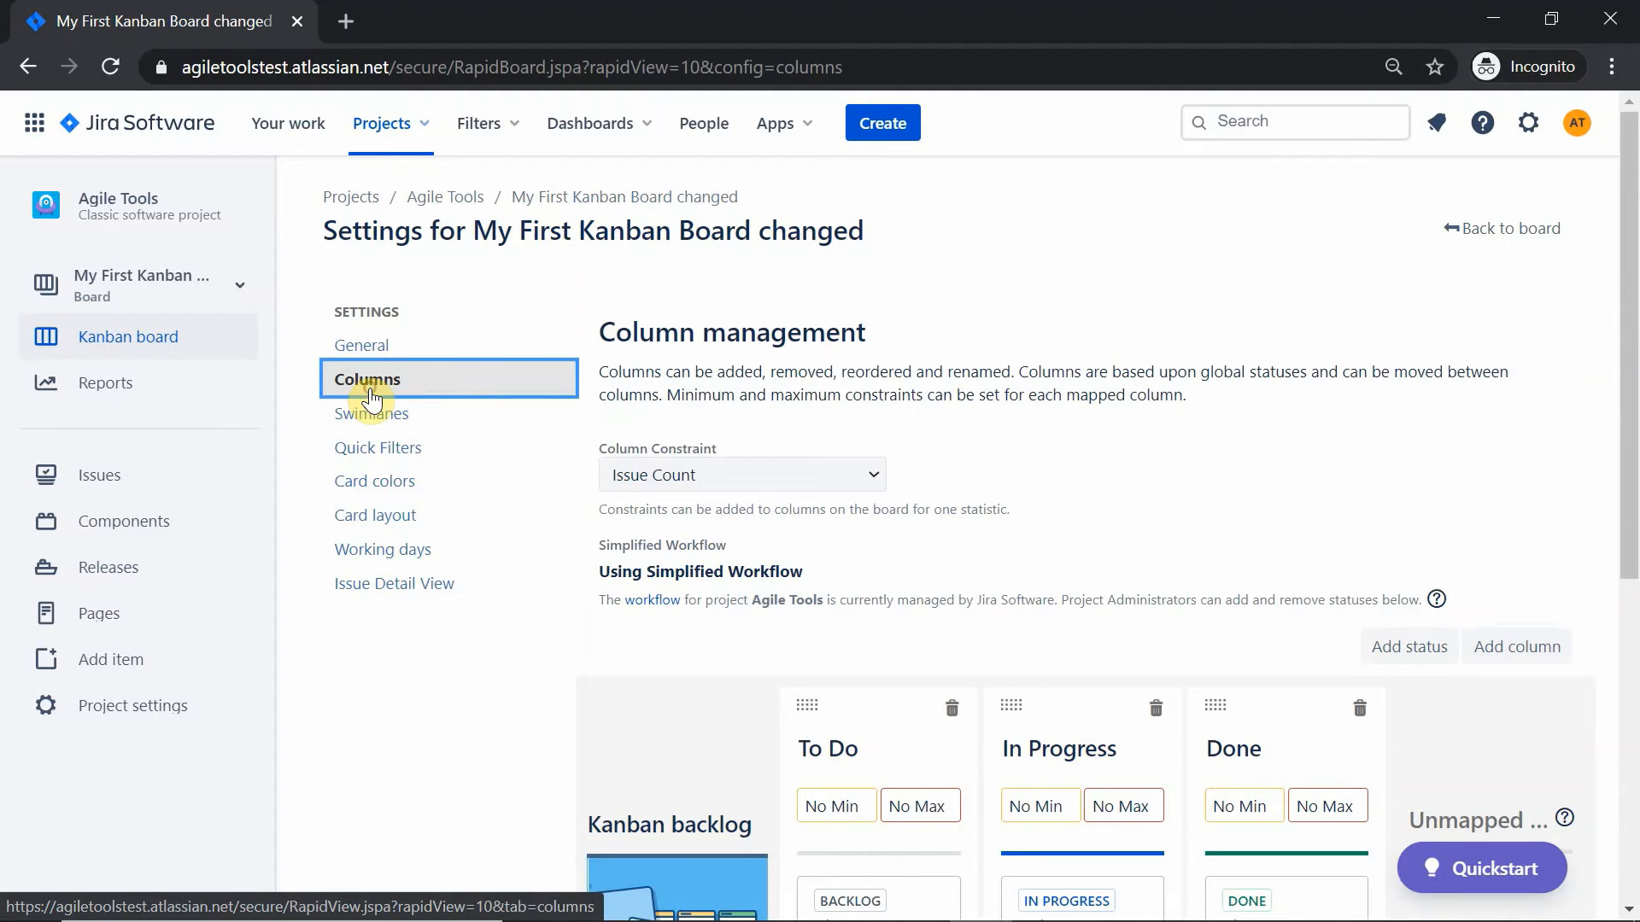
left_click(1176, 459)
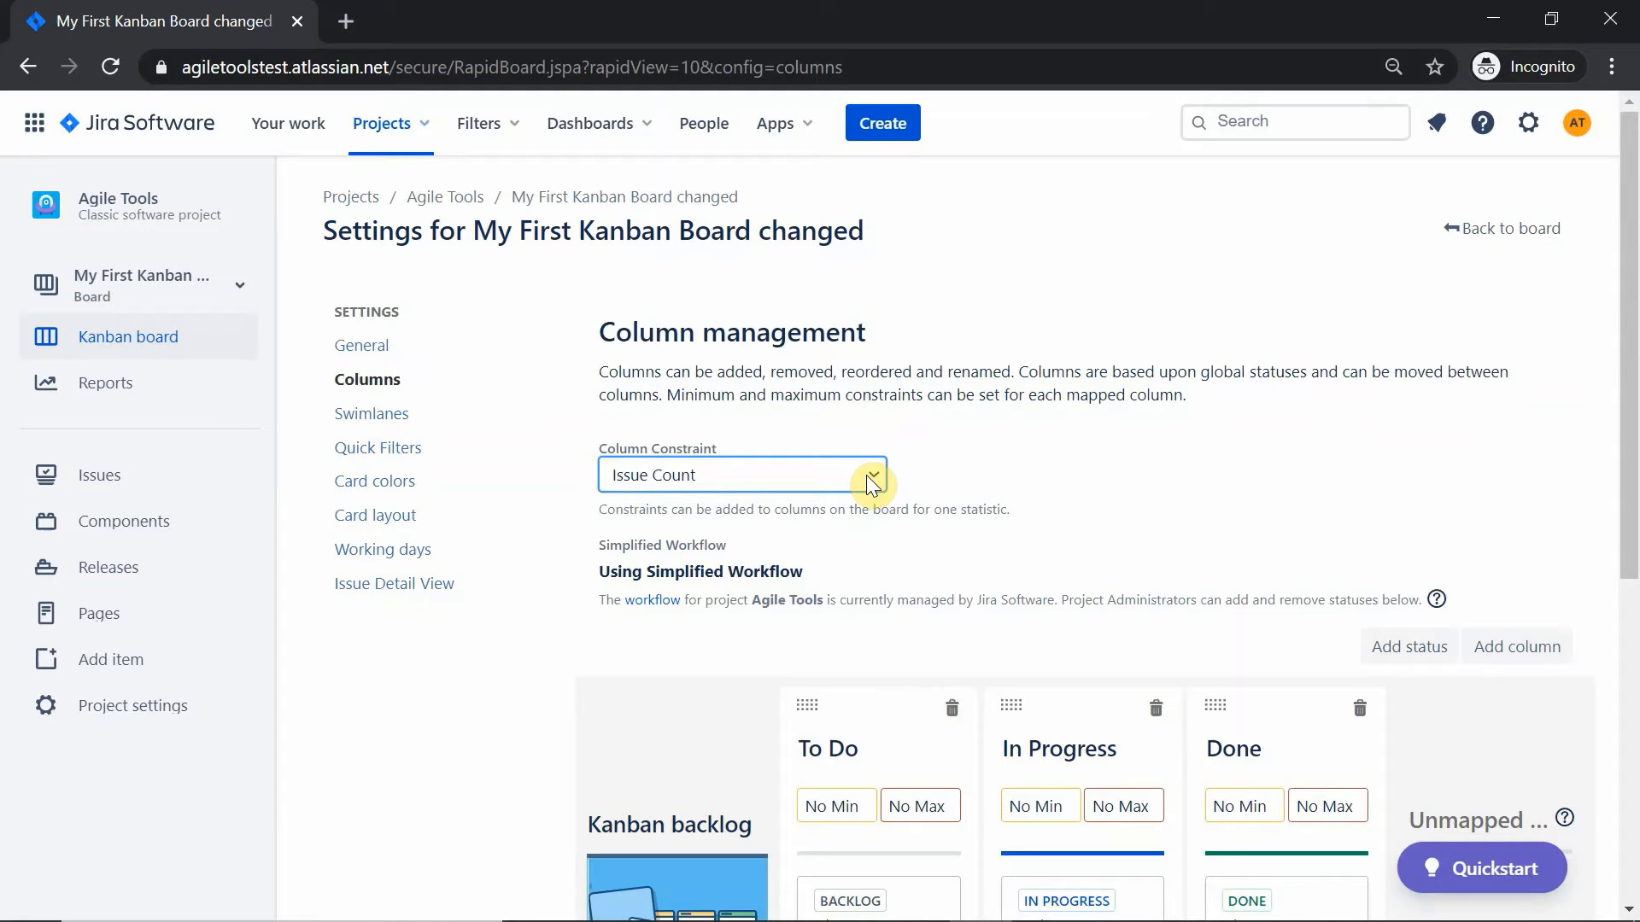
Step: Set the To Do column's maximum constraint to 3 and go back to the Kanban board to see the effect
scroll(1028, 622, "down", 2)
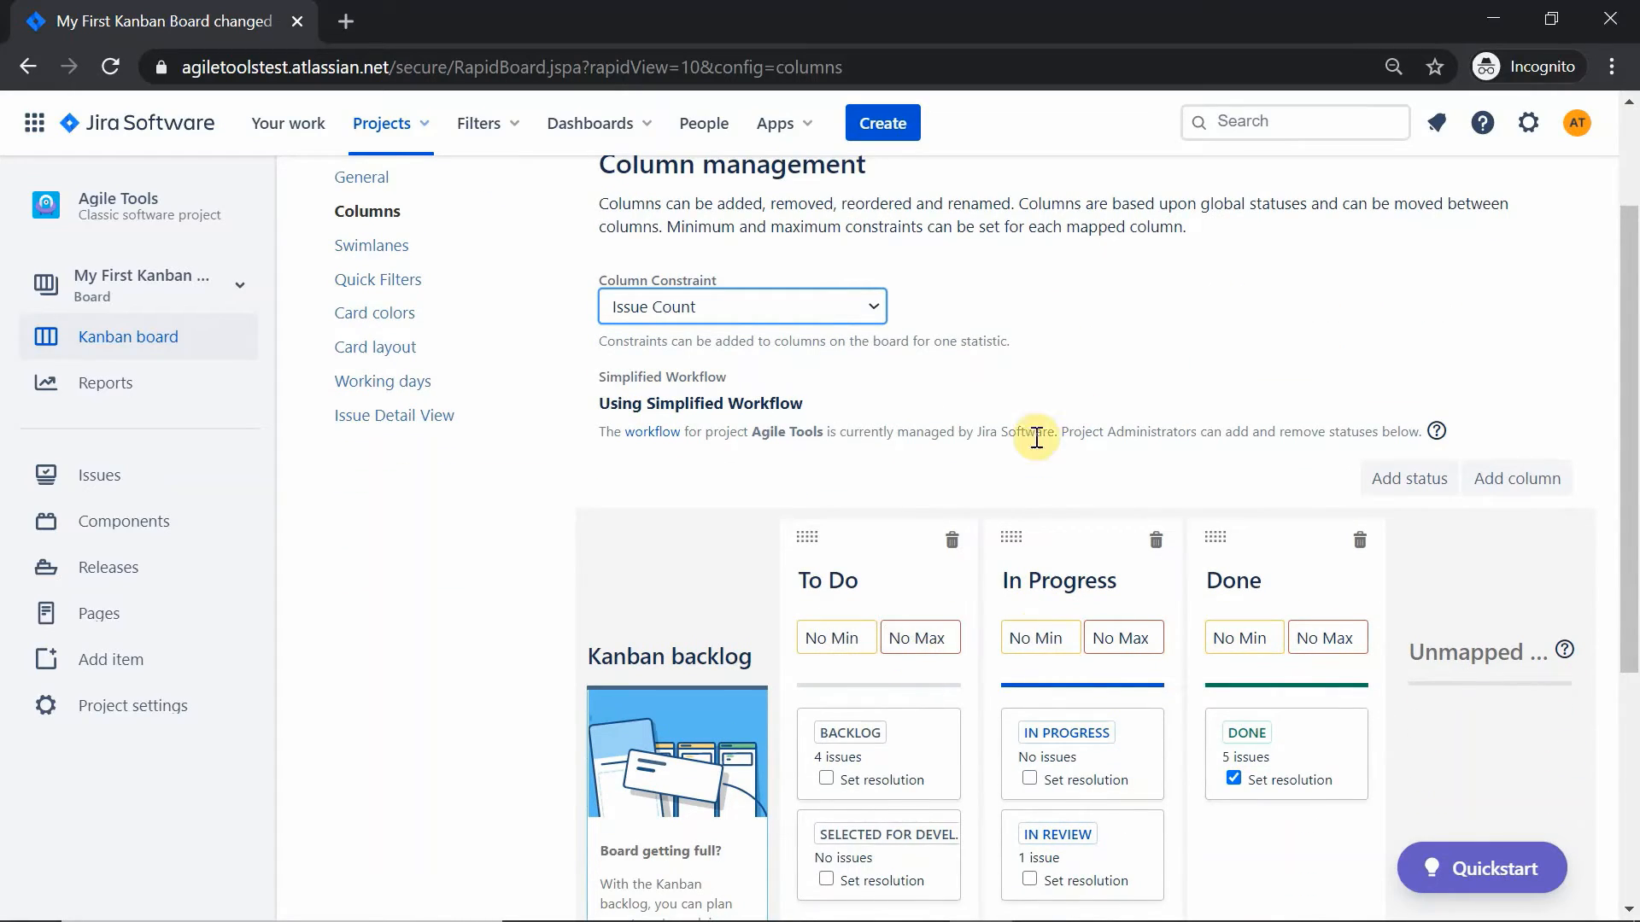
scroll(982, 482, "down", 2)
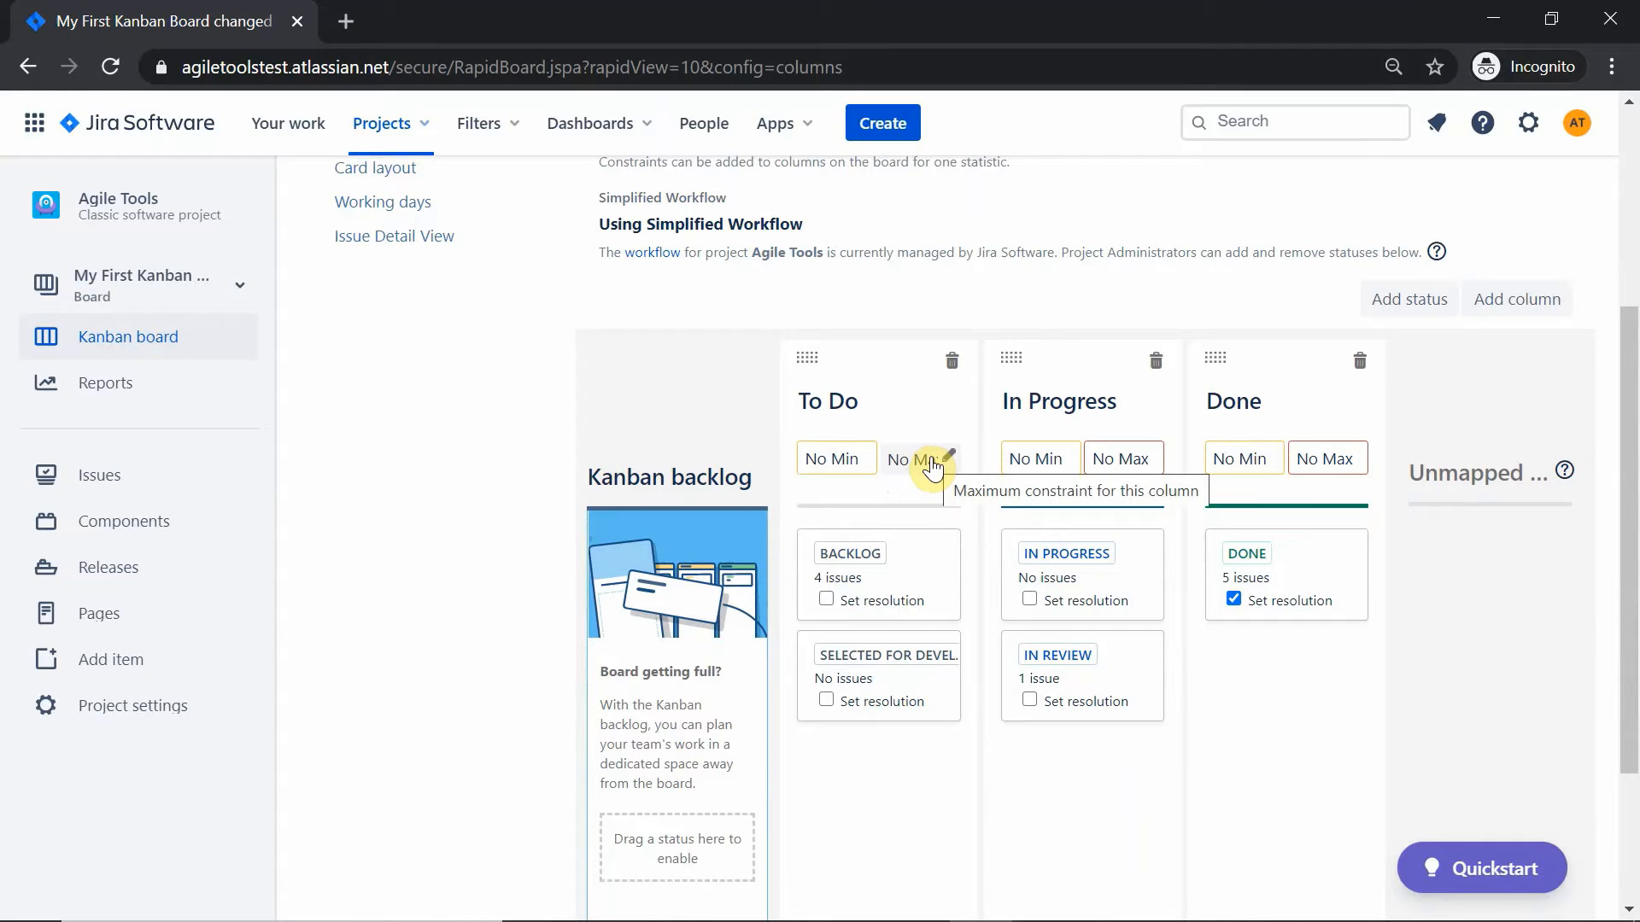
left_click(931, 461)
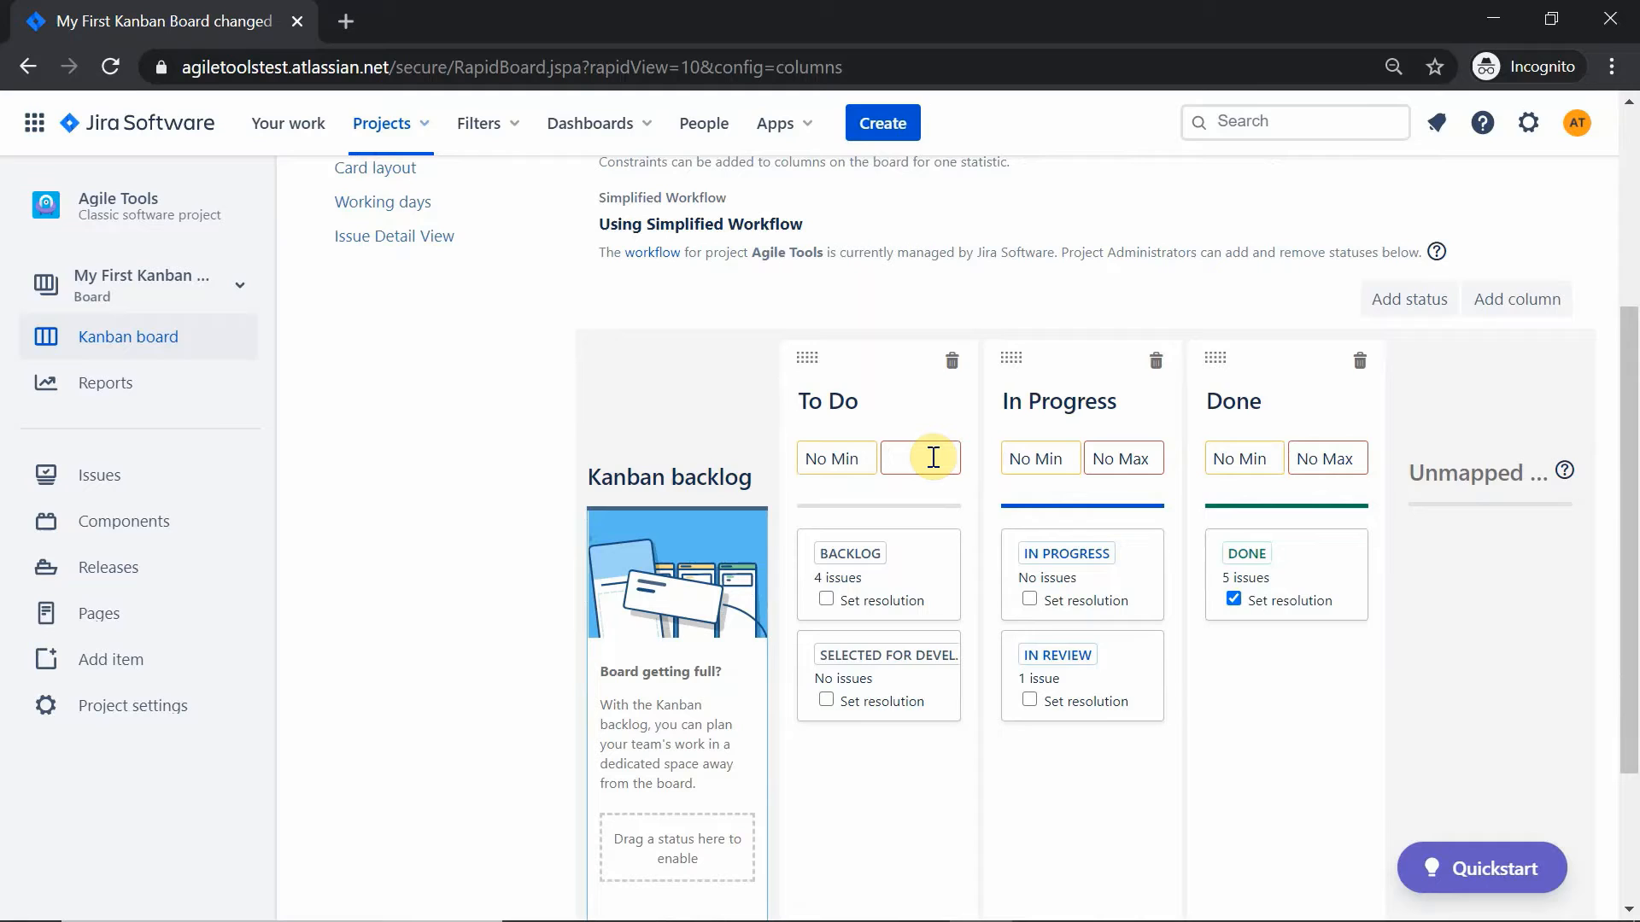
type("3")
left_click(494, 476)
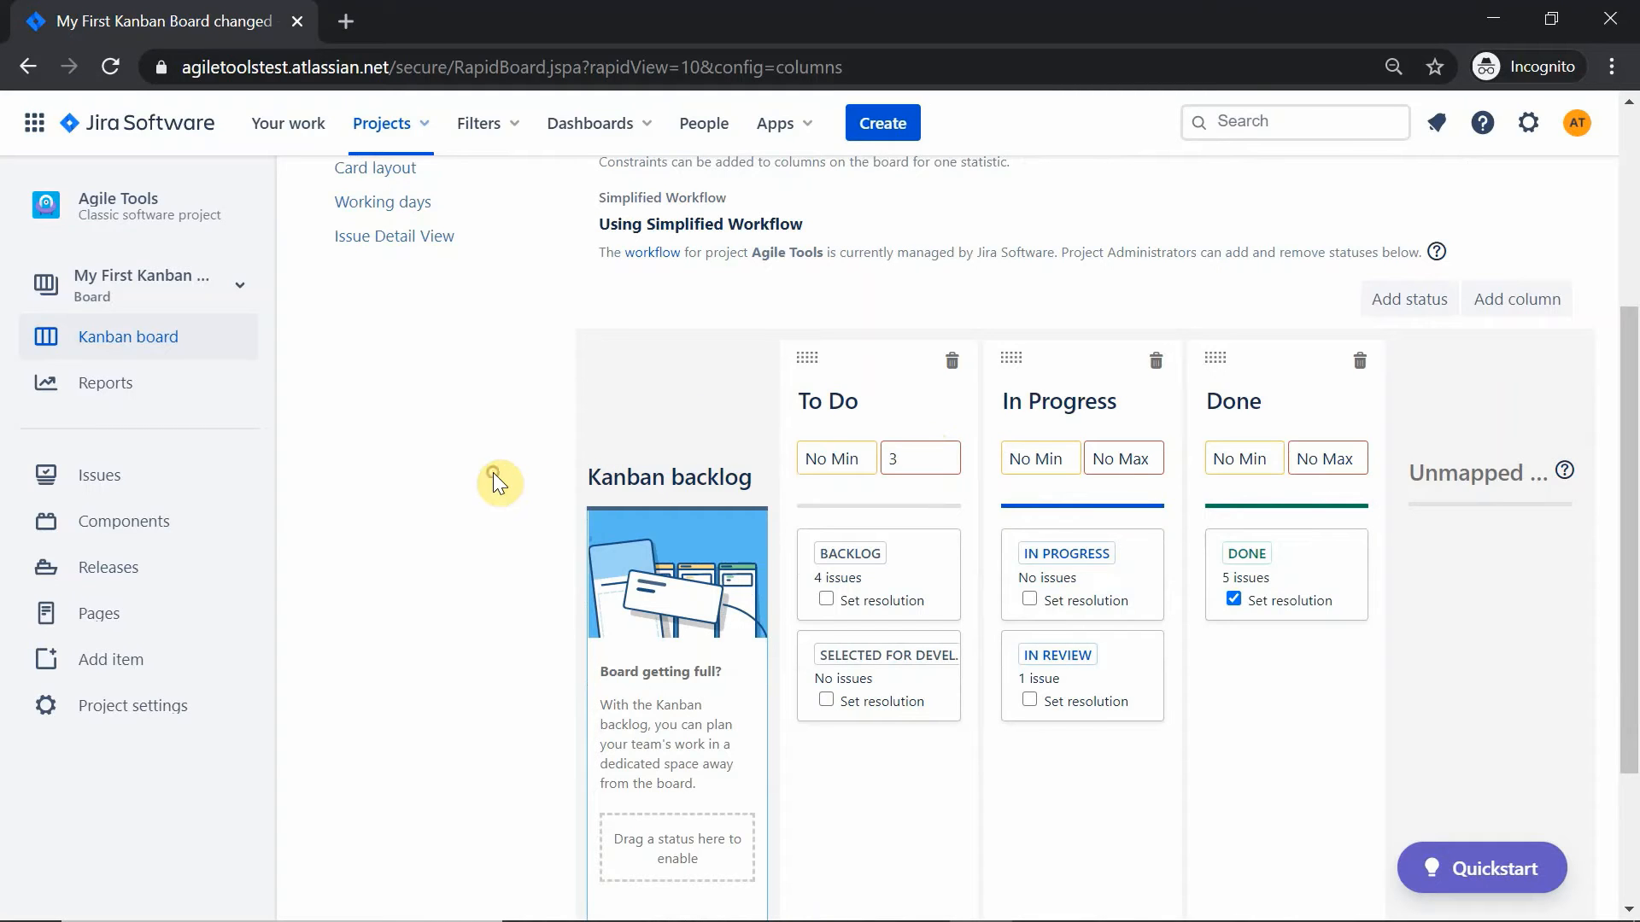
scroll(1449, 165, "up", 3)
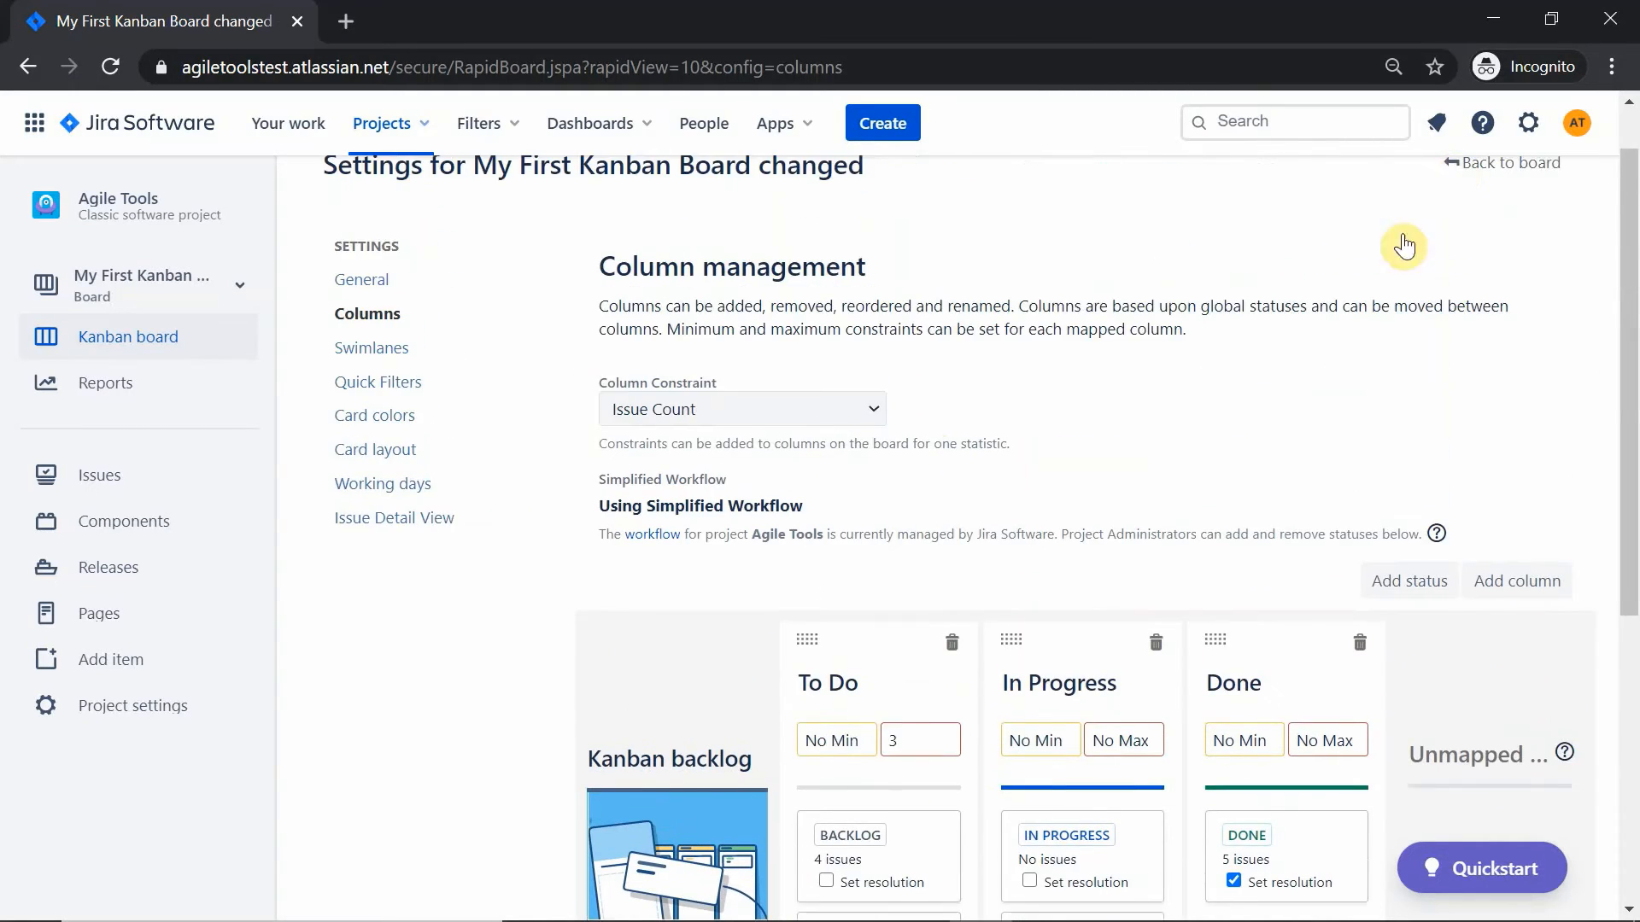
left_click(1486, 173)
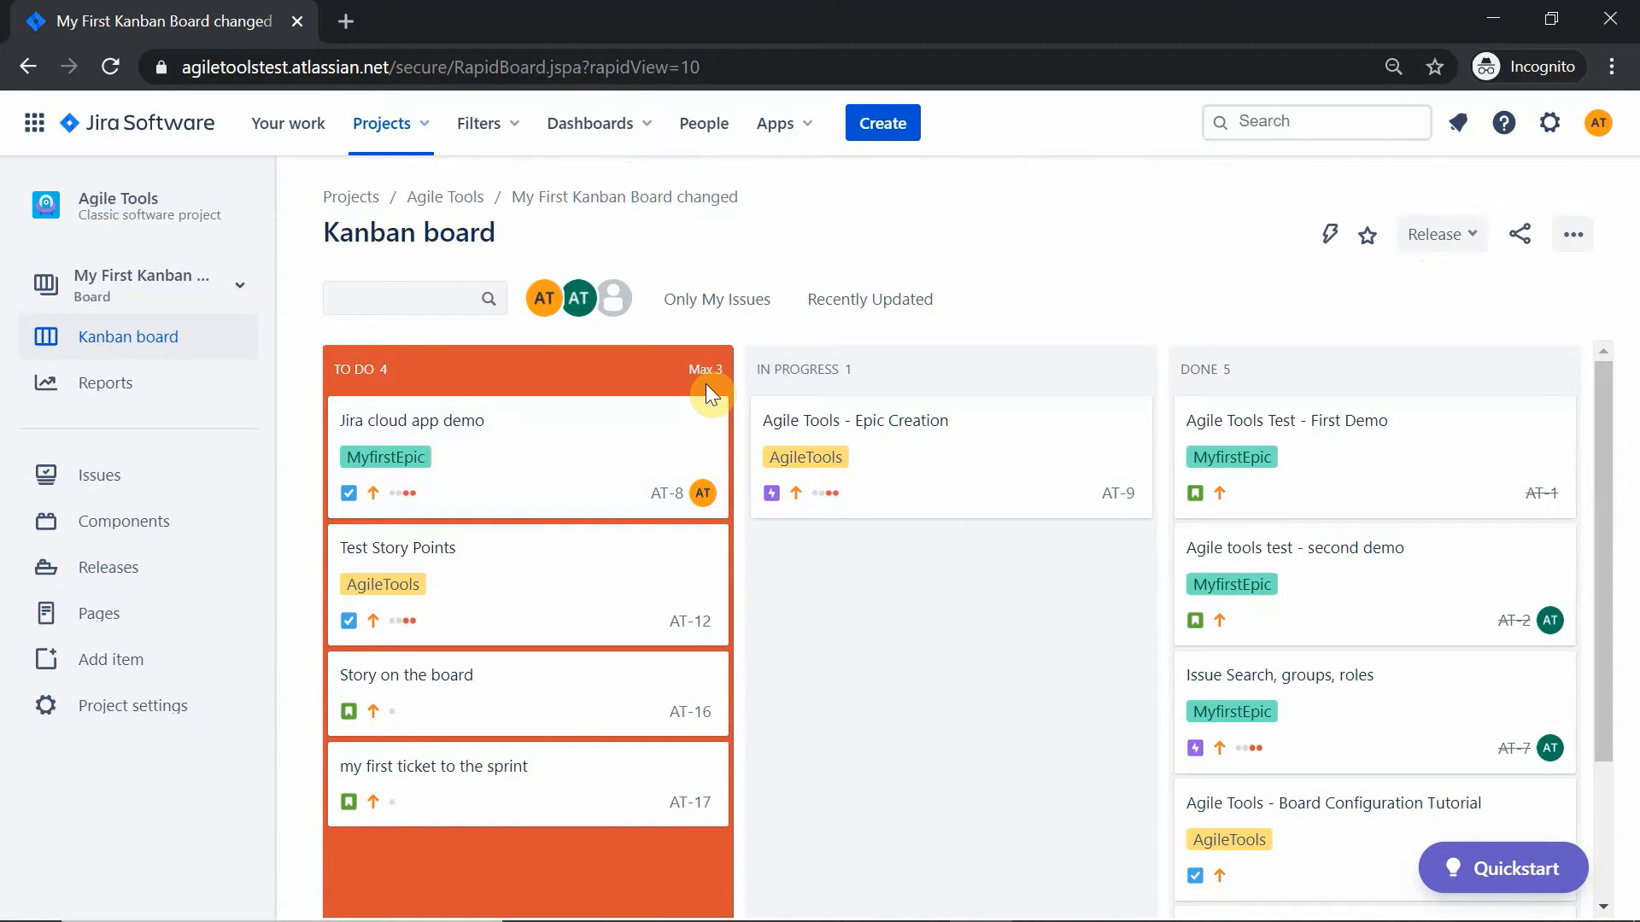
Step: Reopen the board's column settings and clear the To Do column's maximum constraint
left_click(1573, 234)
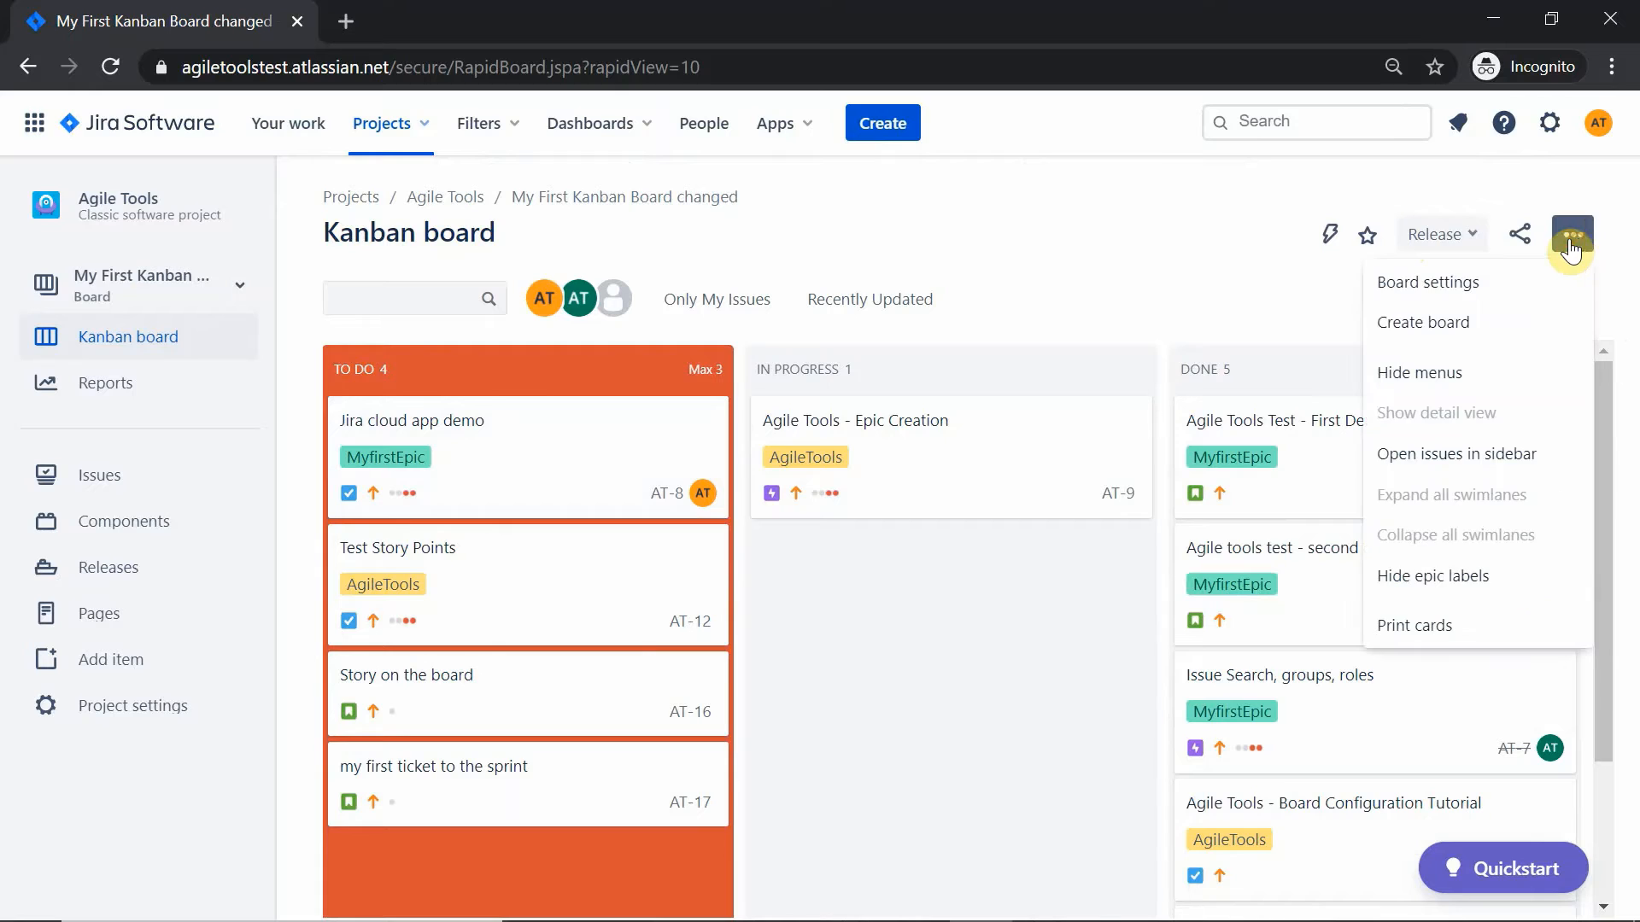
left_click(1490, 286)
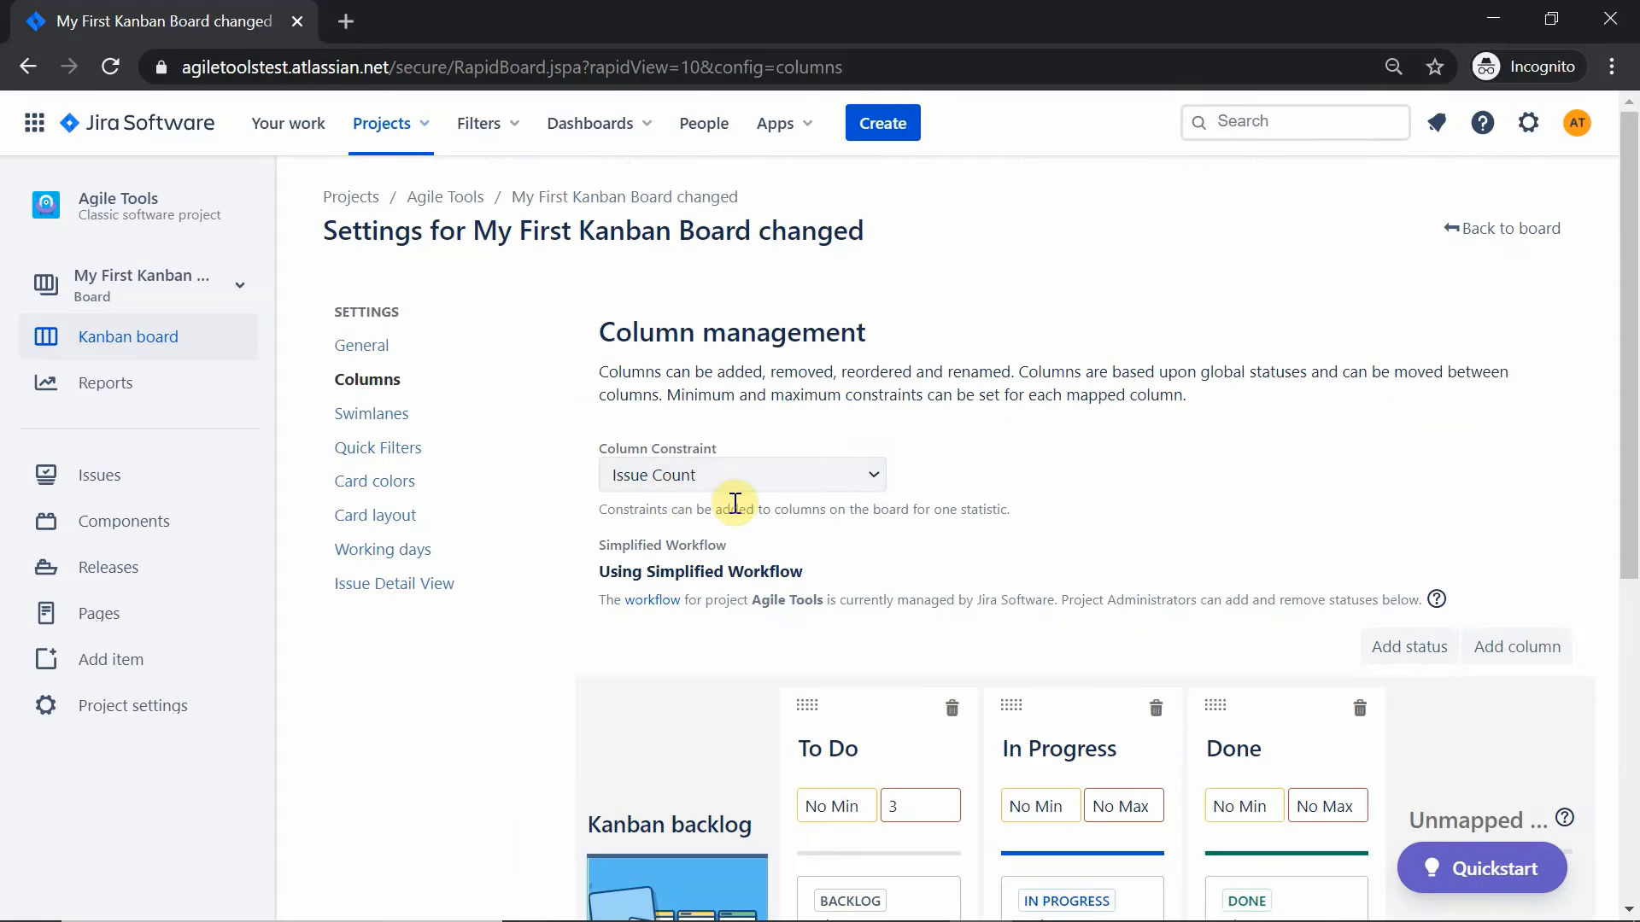
scroll(822, 518, "down", 3)
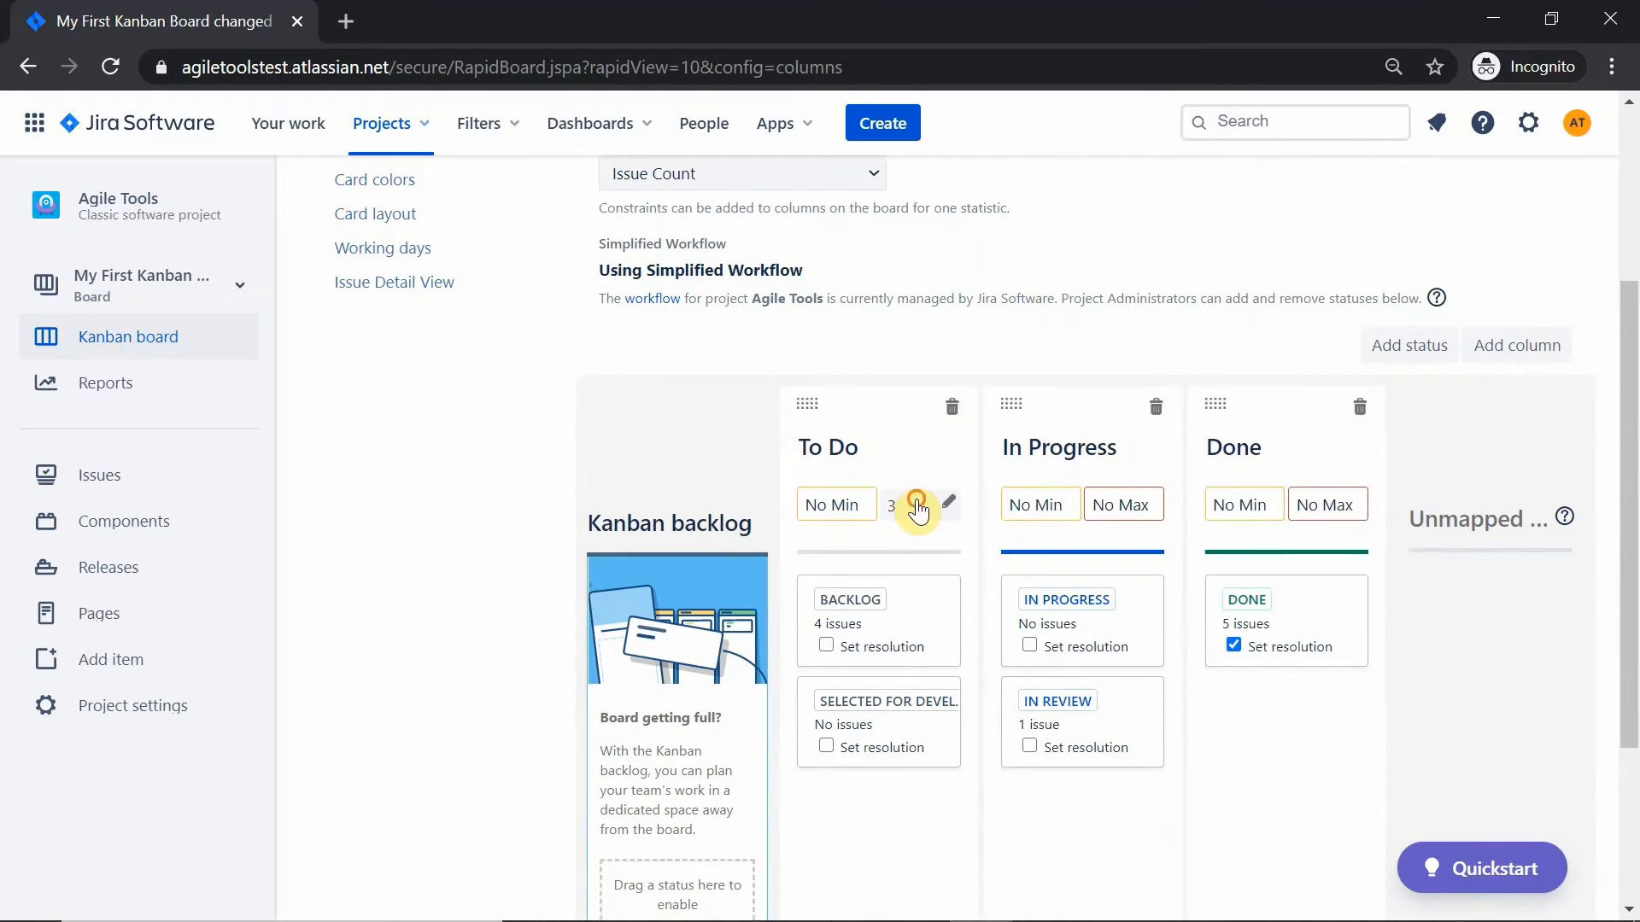
left_click(918, 501)
key("BackSpace")
key("Return")
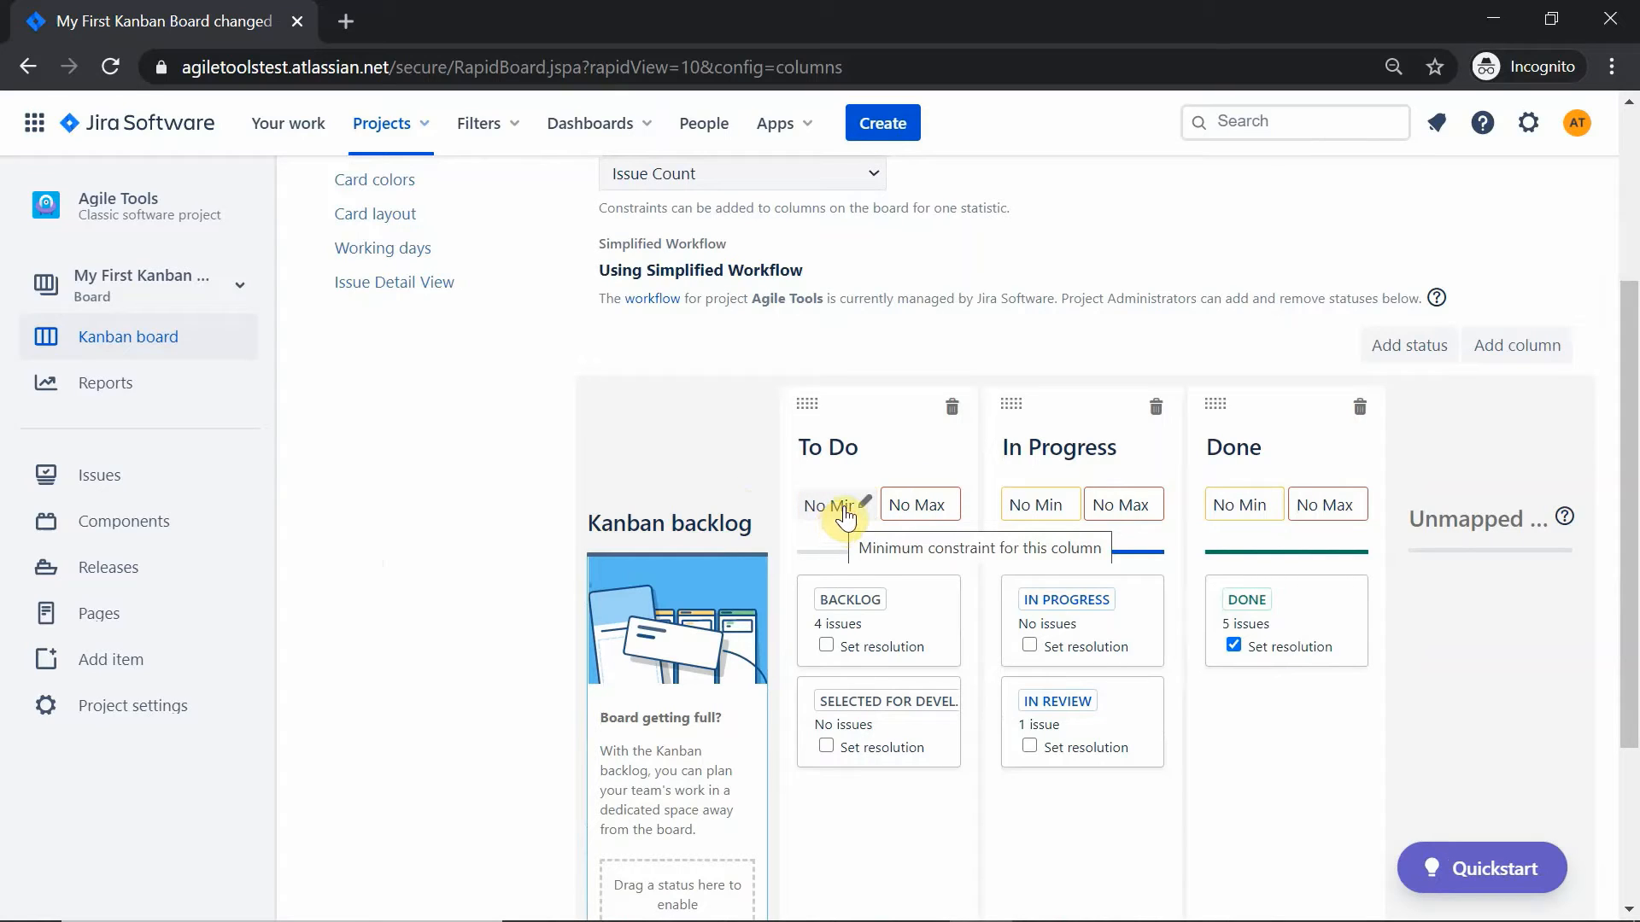
Step: Set the To Do column's minimum constraint to 3 and go back to the board to check it
left_click(849, 504)
type("3")
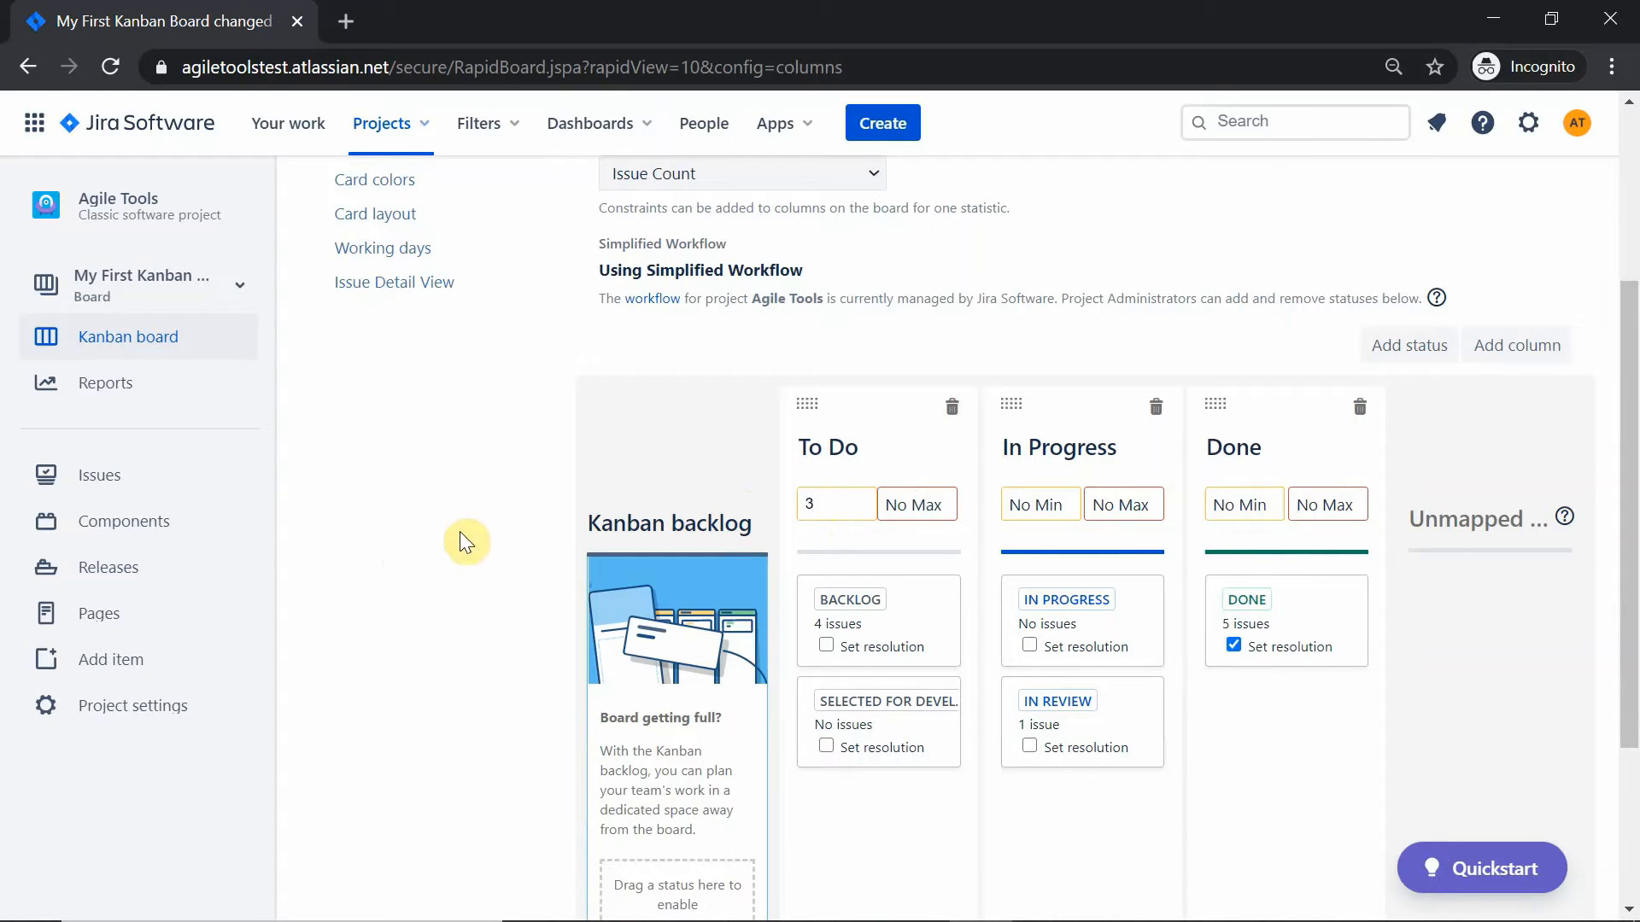
key("Return")
scroll(1464, 407, "up", 4)
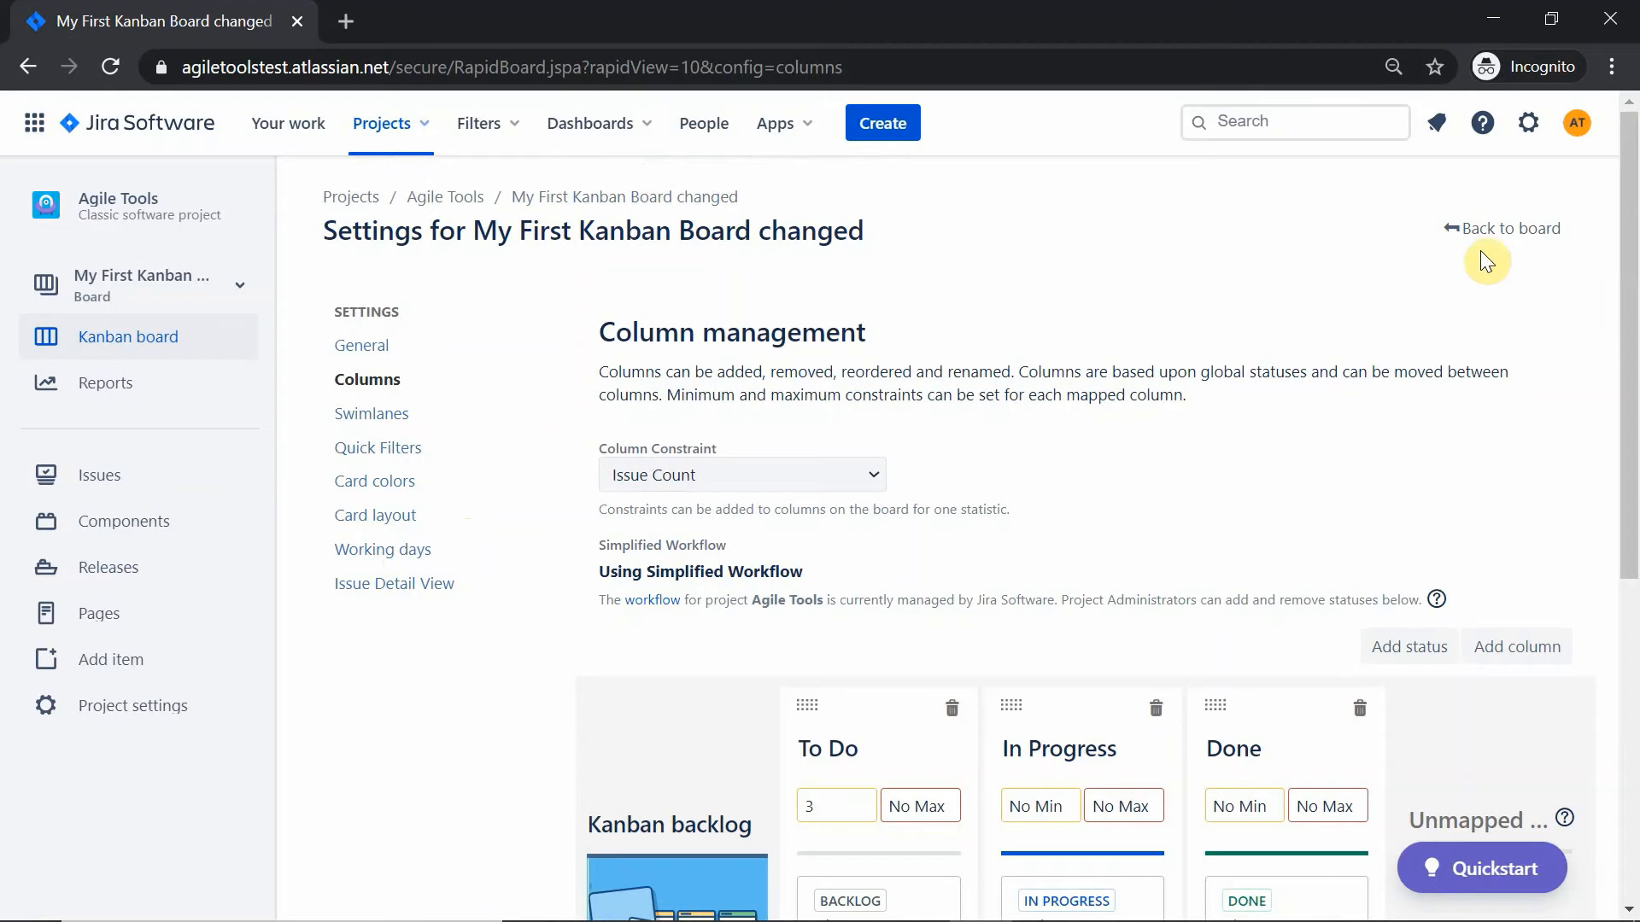
left_click(1483, 229)
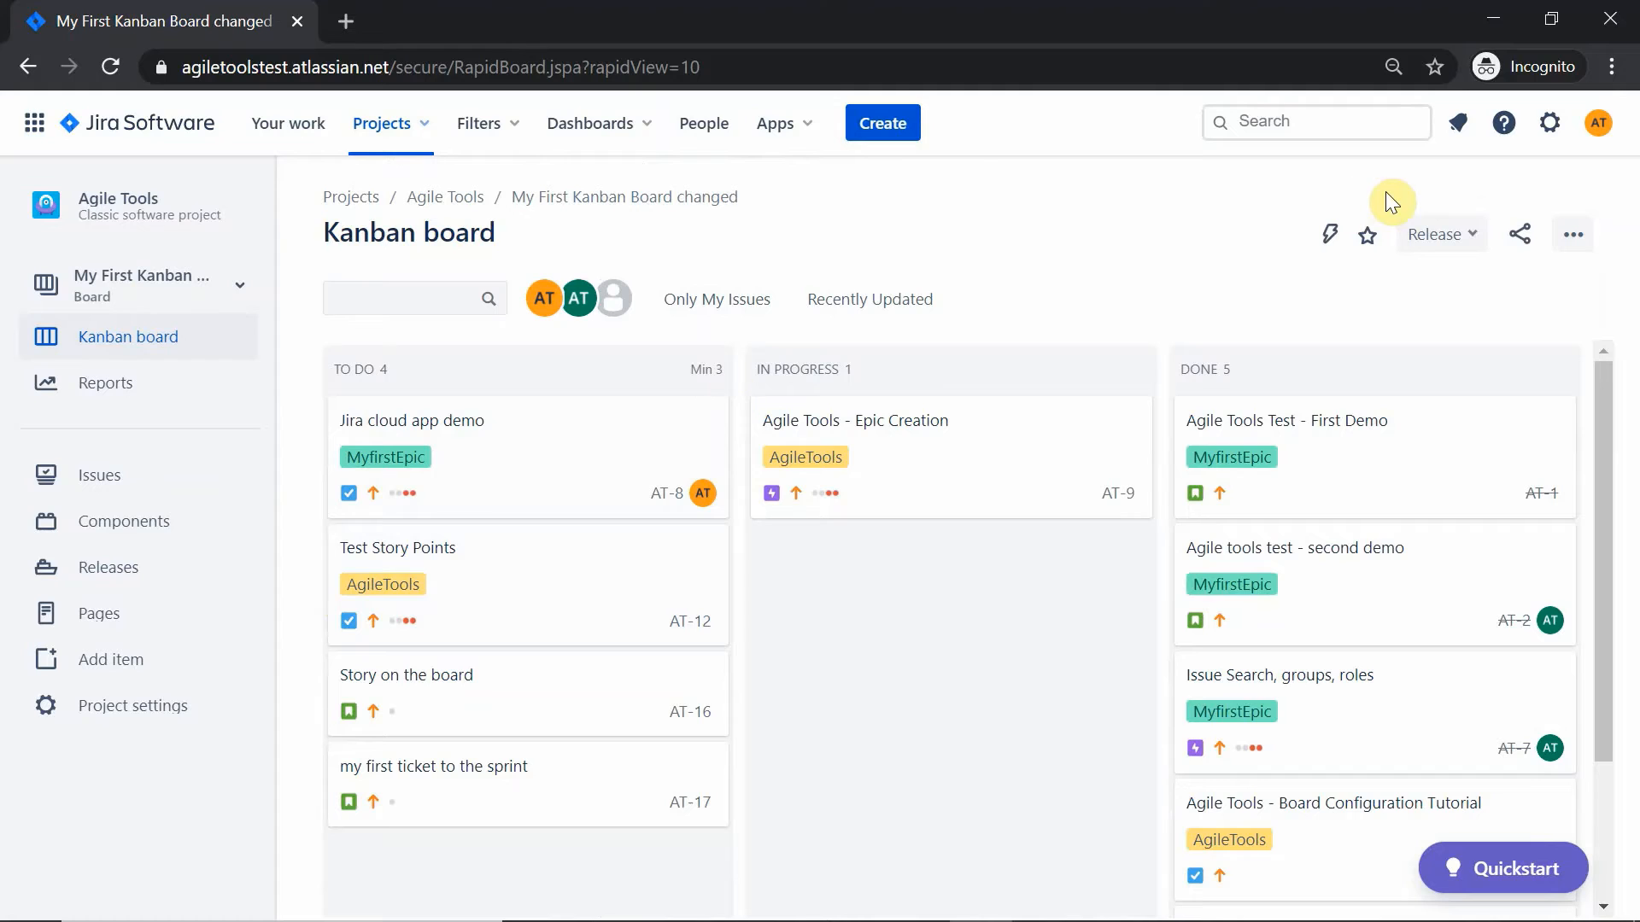
Step: Reopen the column settings, change the To Do column's minimum constraint to 6 and view the board again
left_click(1576, 239)
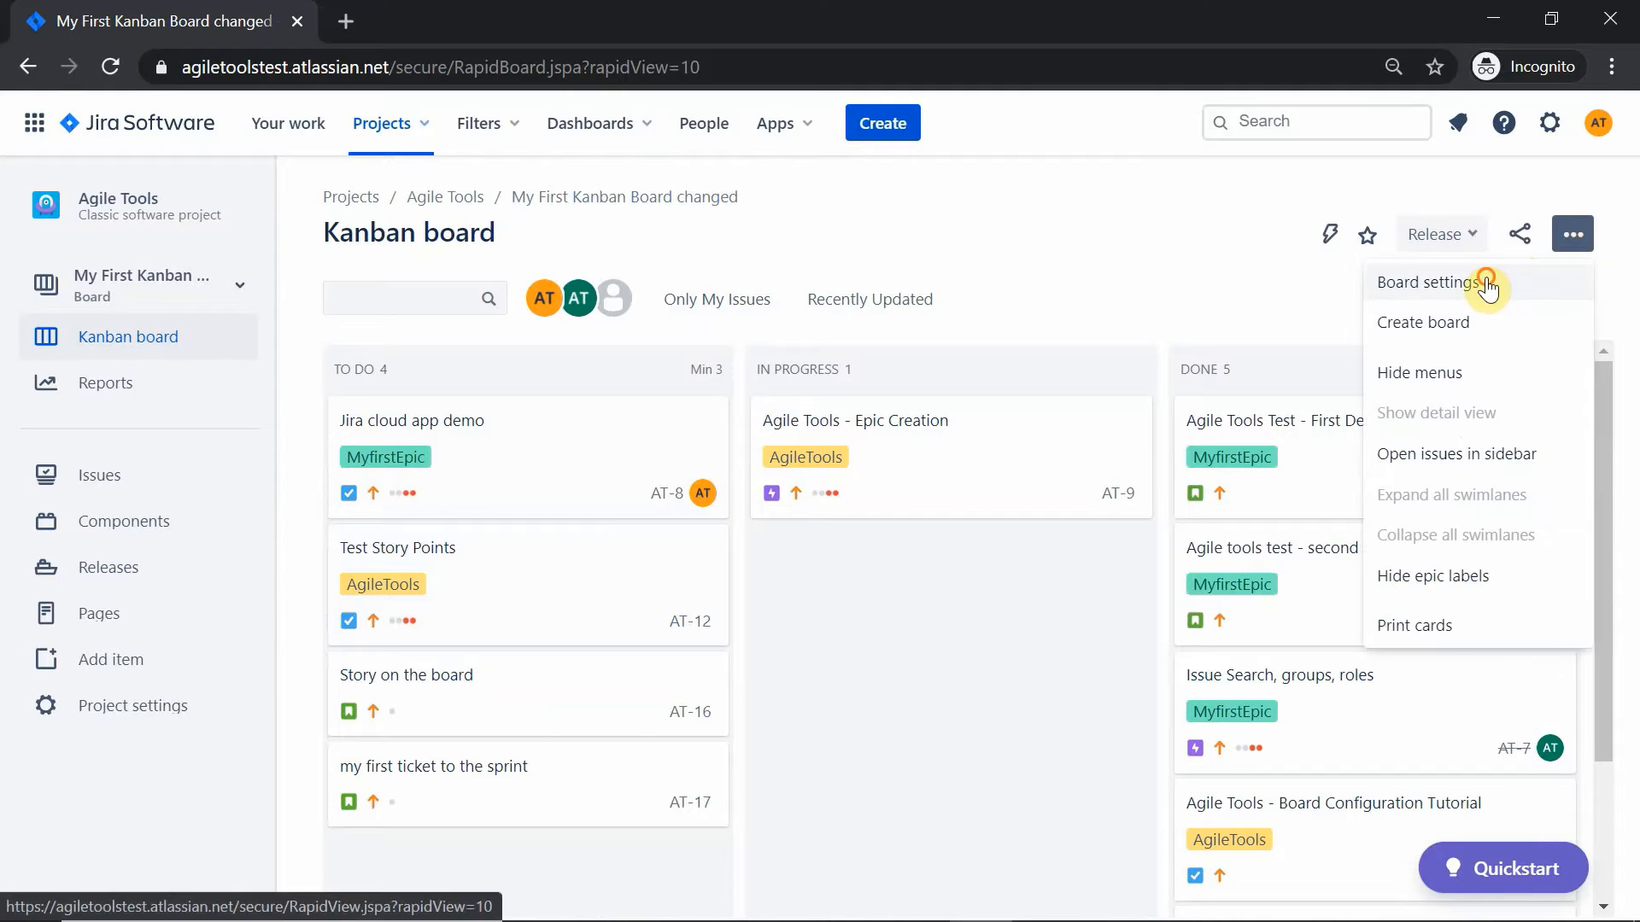
left_click(1487, 285)
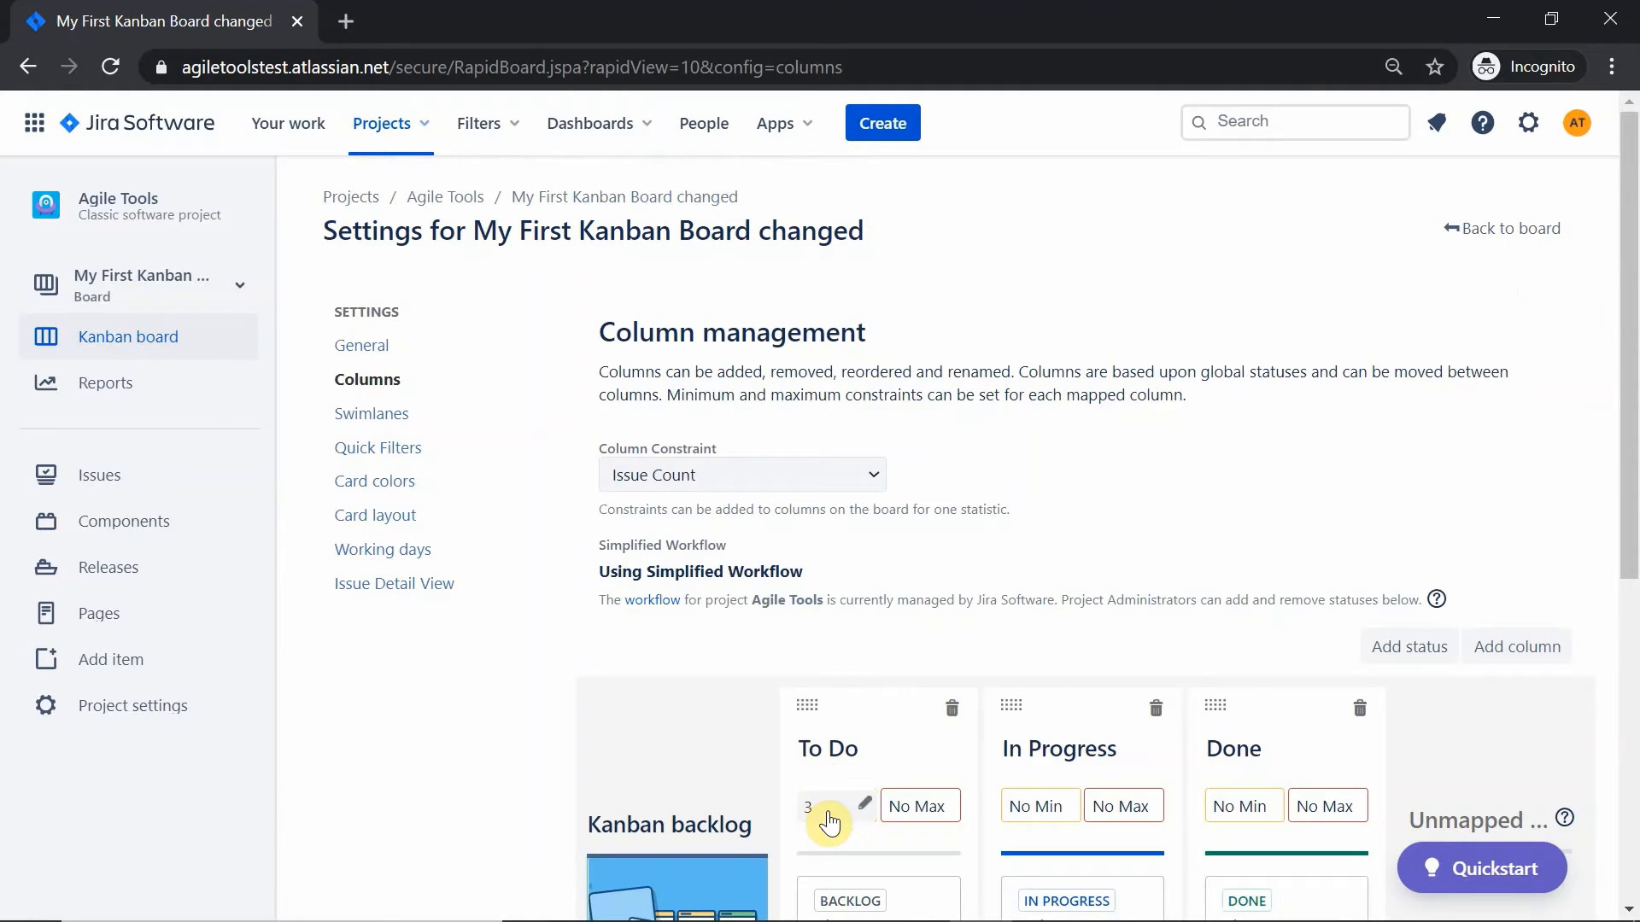
left_click(828, 818)
type("6")
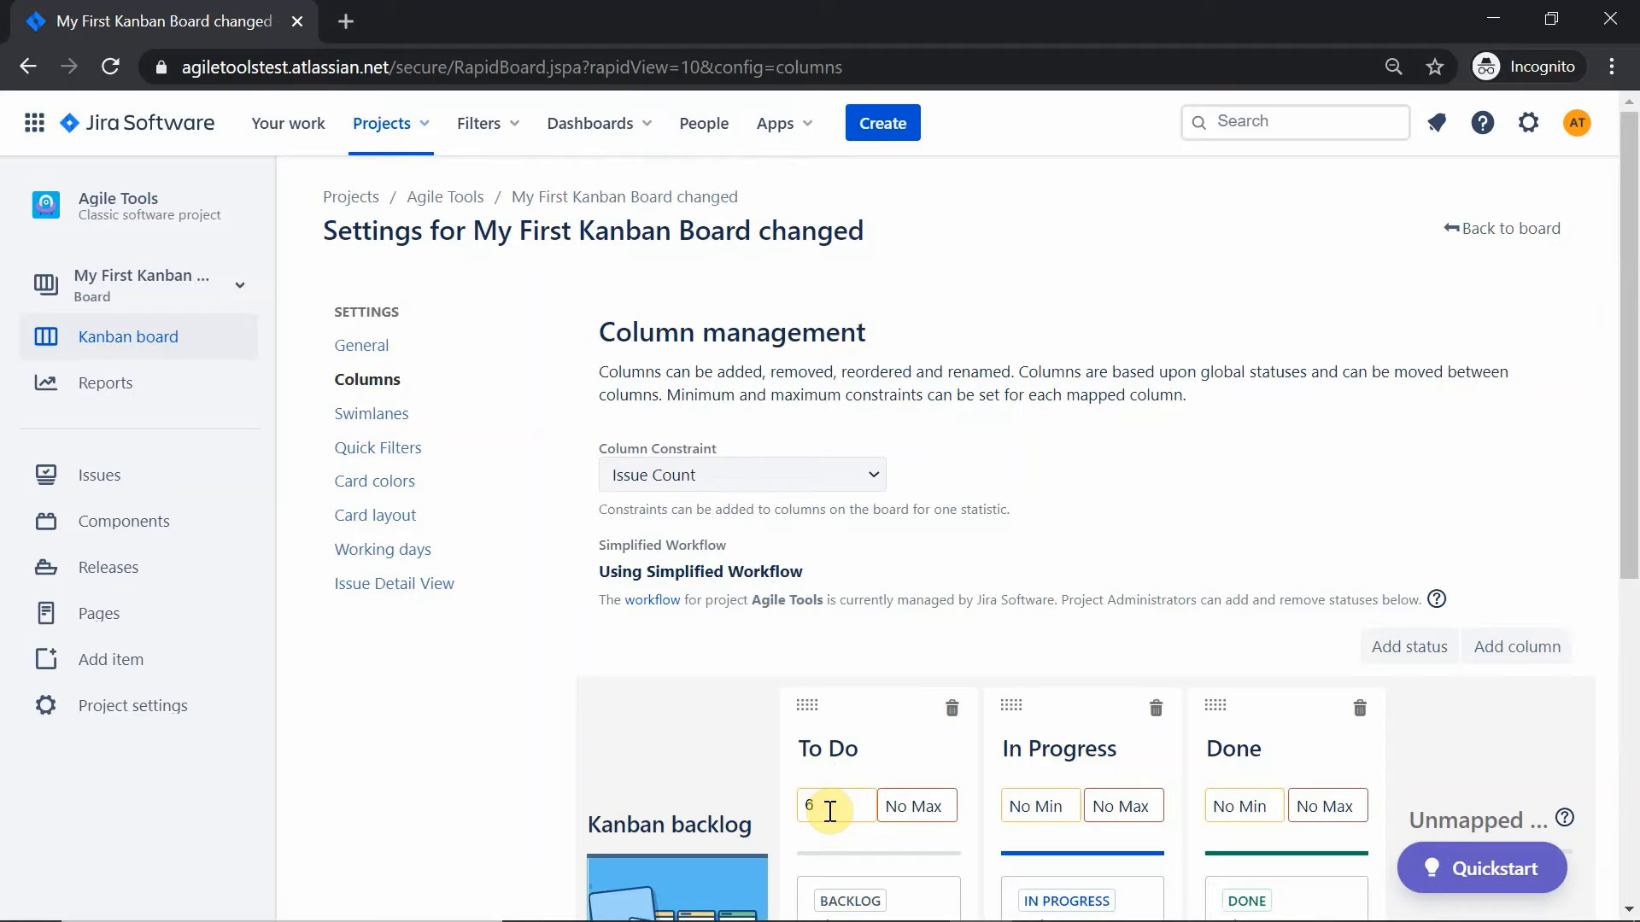
left_click(1247, 555)
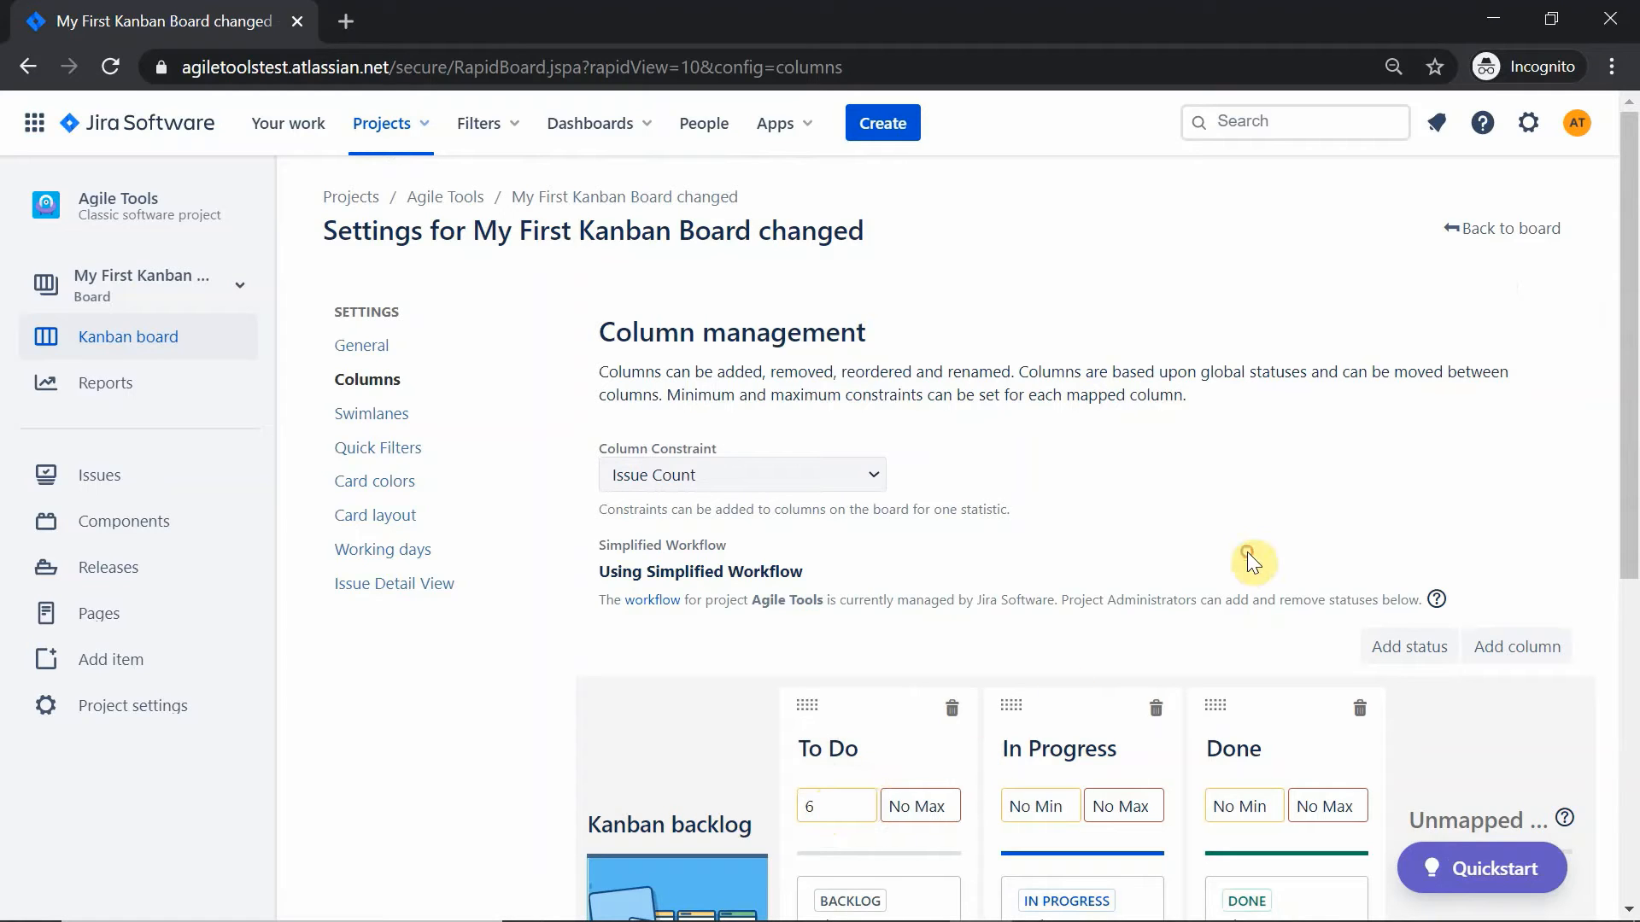
left_click(1493, 232)
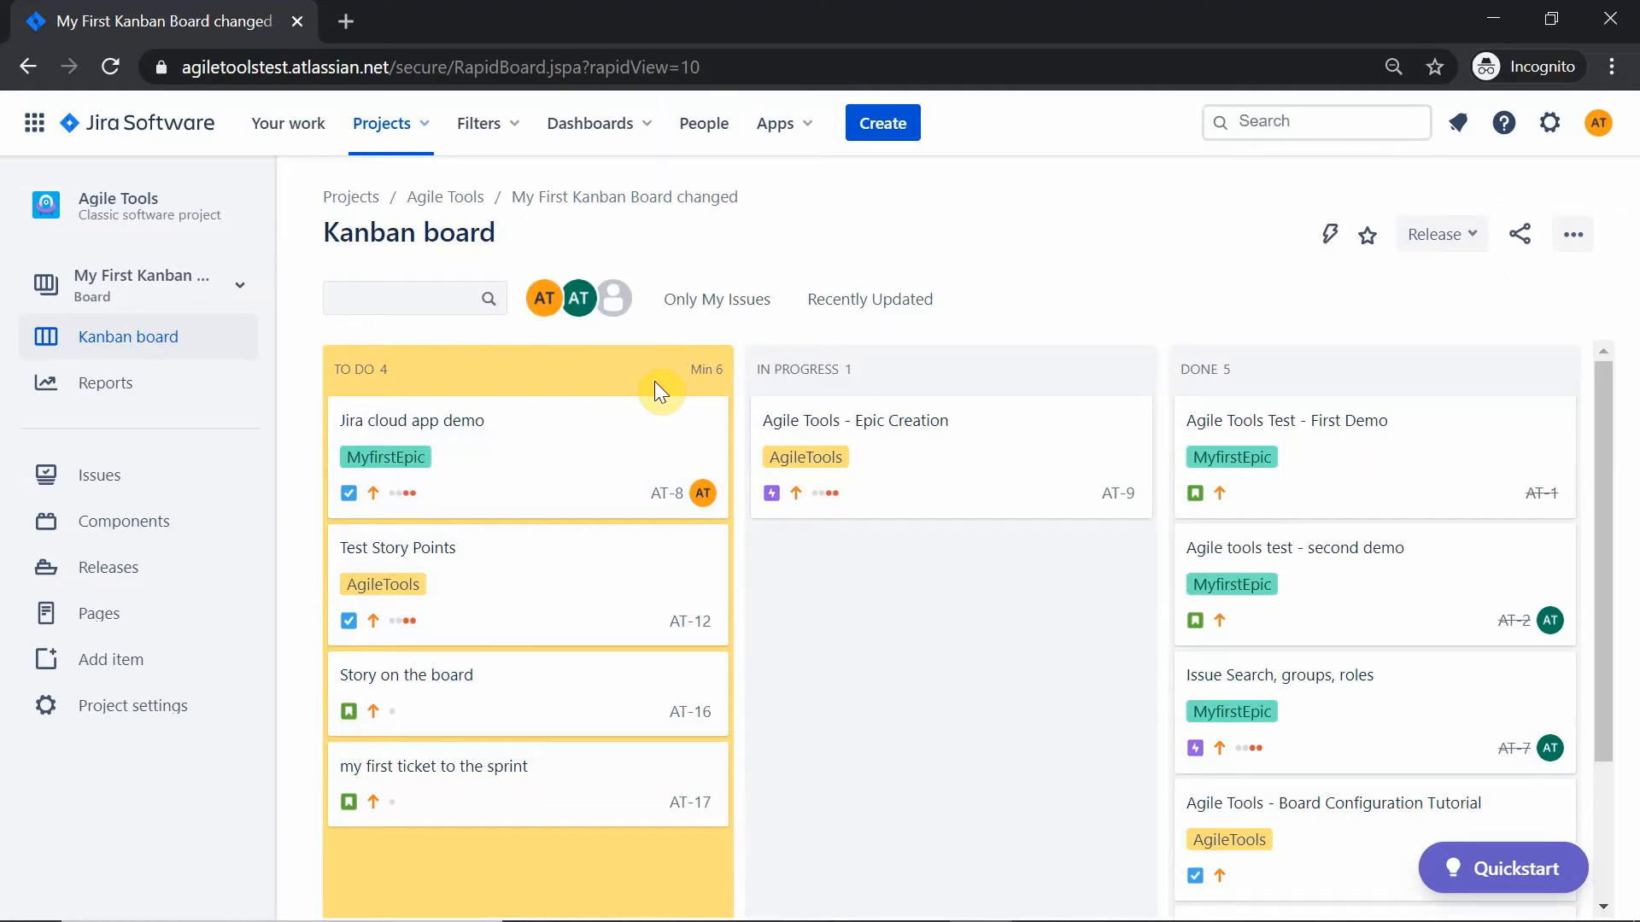
Step: Return to the column settings and clear the To Do column's minimum constraint
left_click(1573, 252)
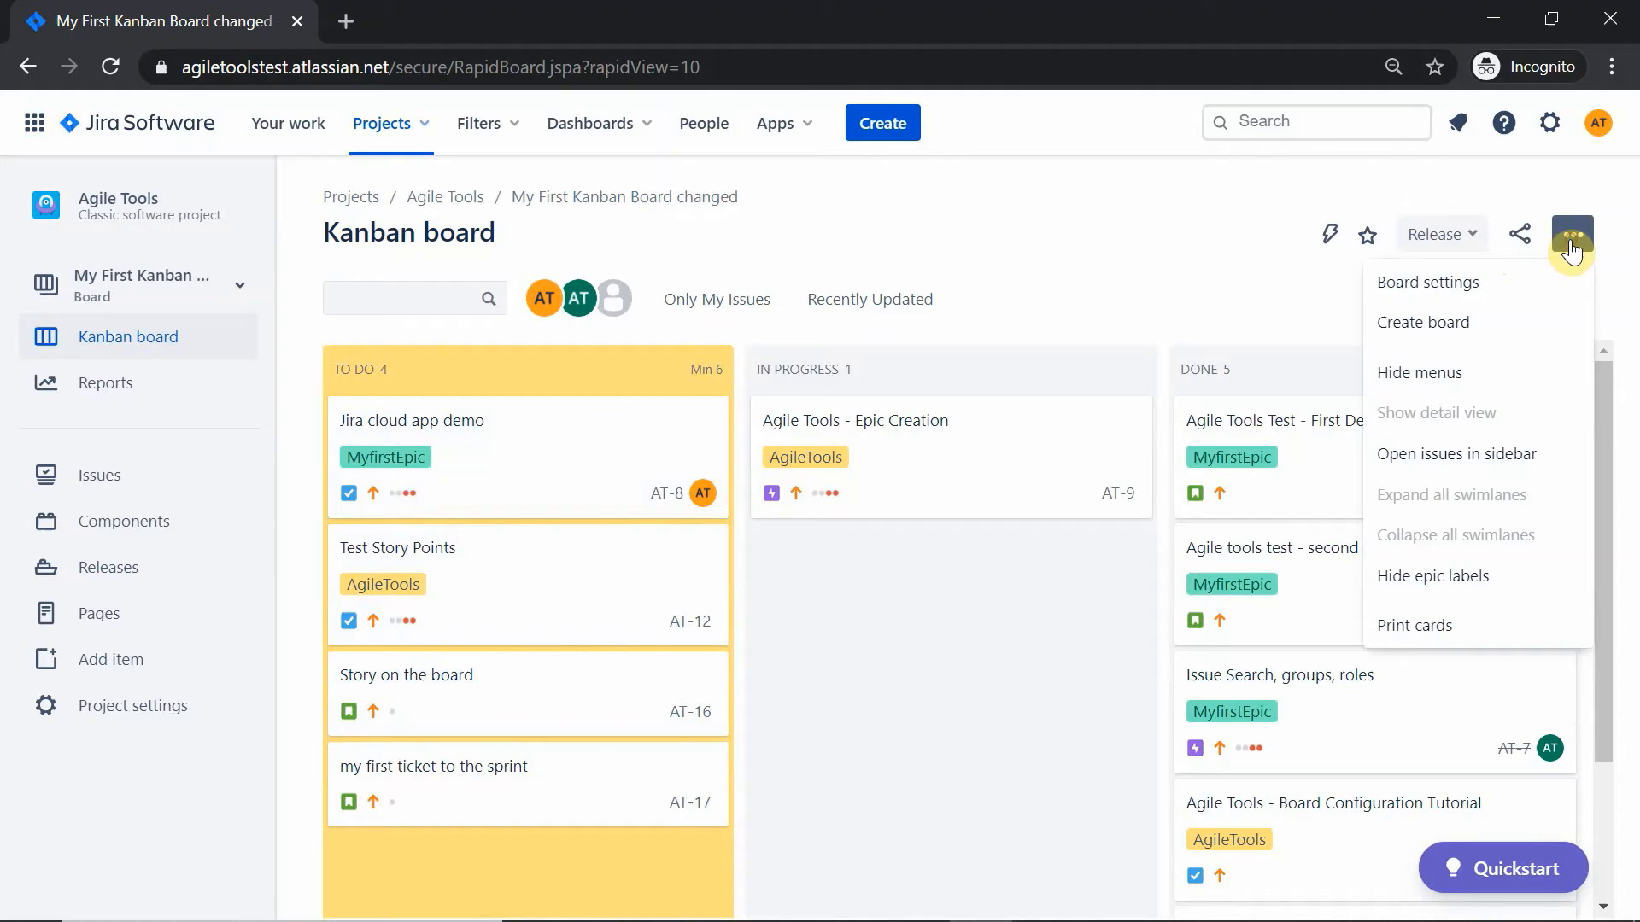
left_click(1517, 279)
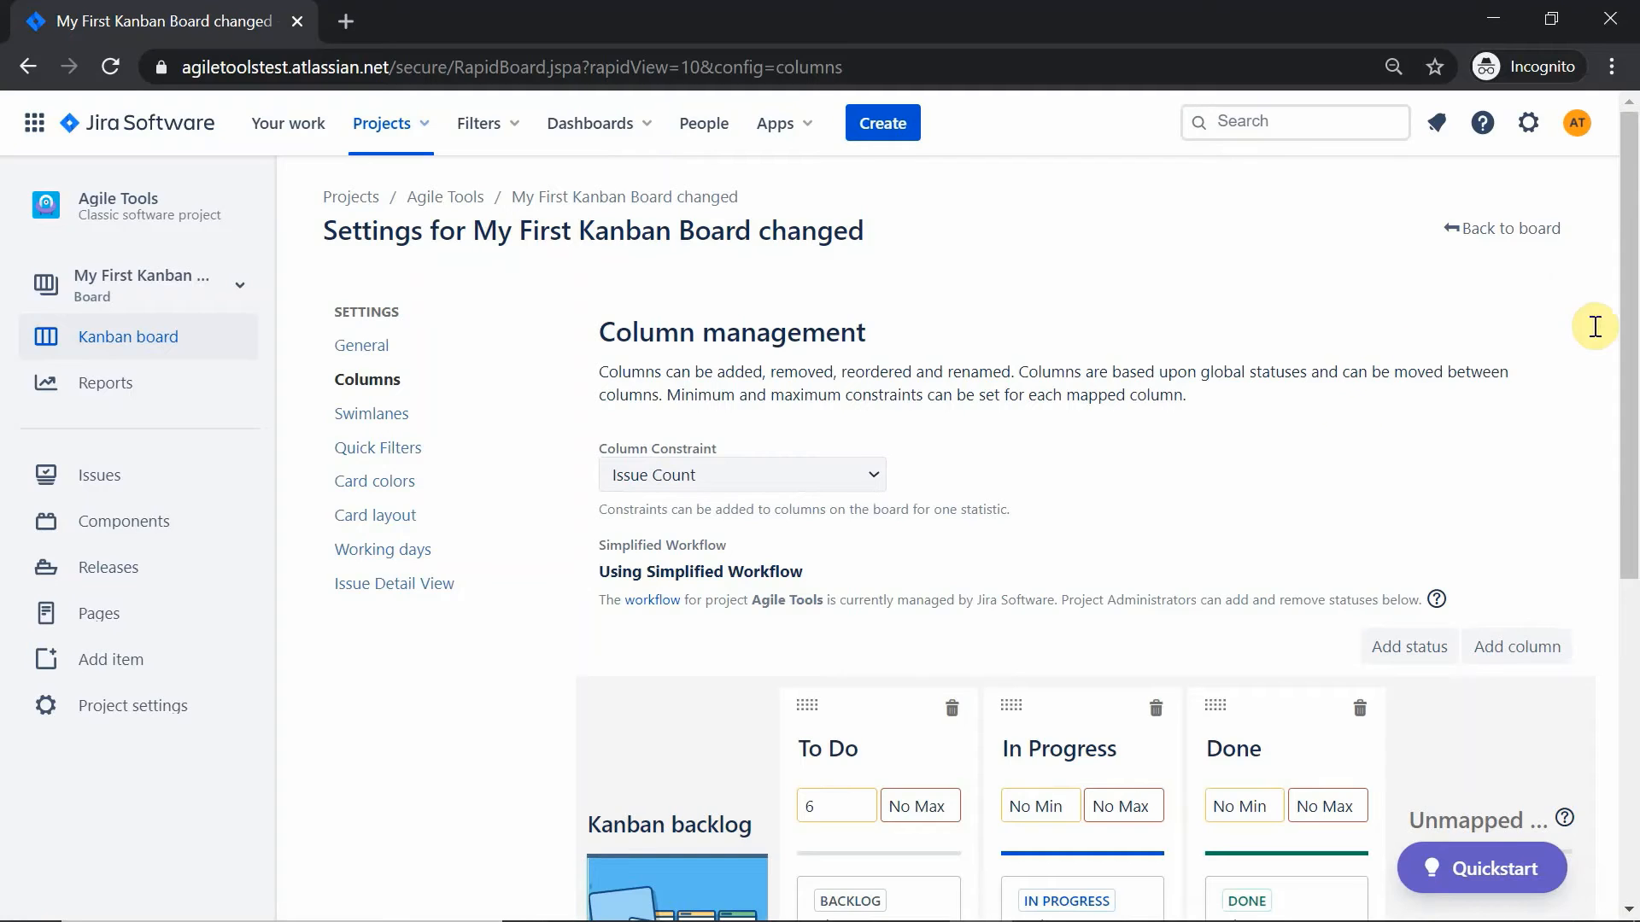
left_click_drag(1629, 340, 1633, 561)
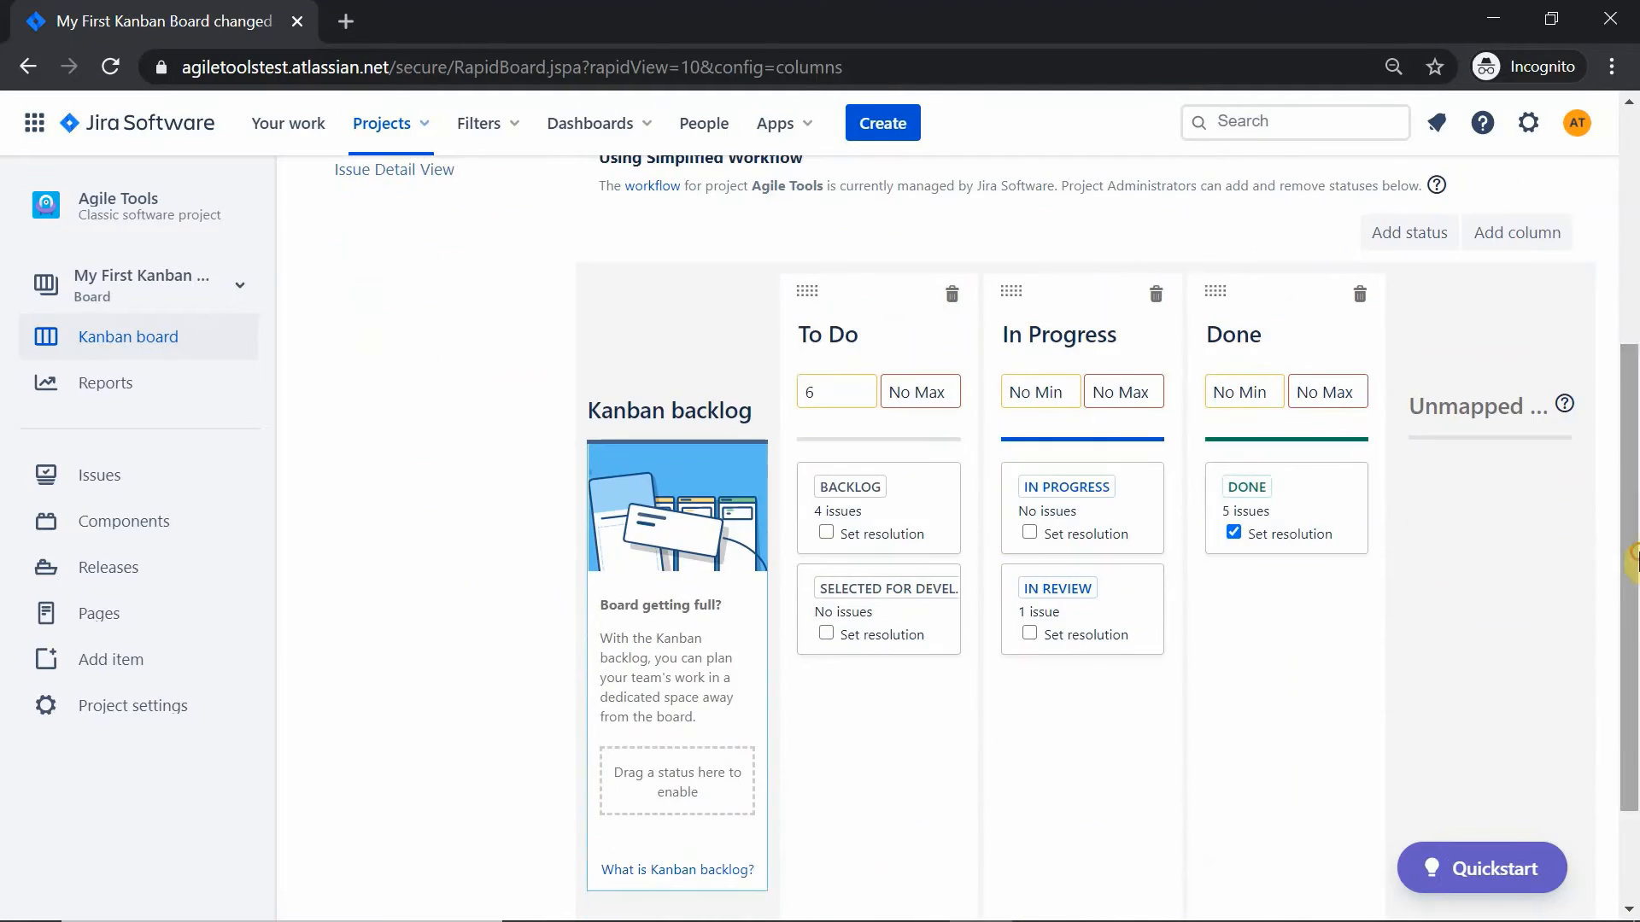
left_click(865, 395)
key("BackSpace")
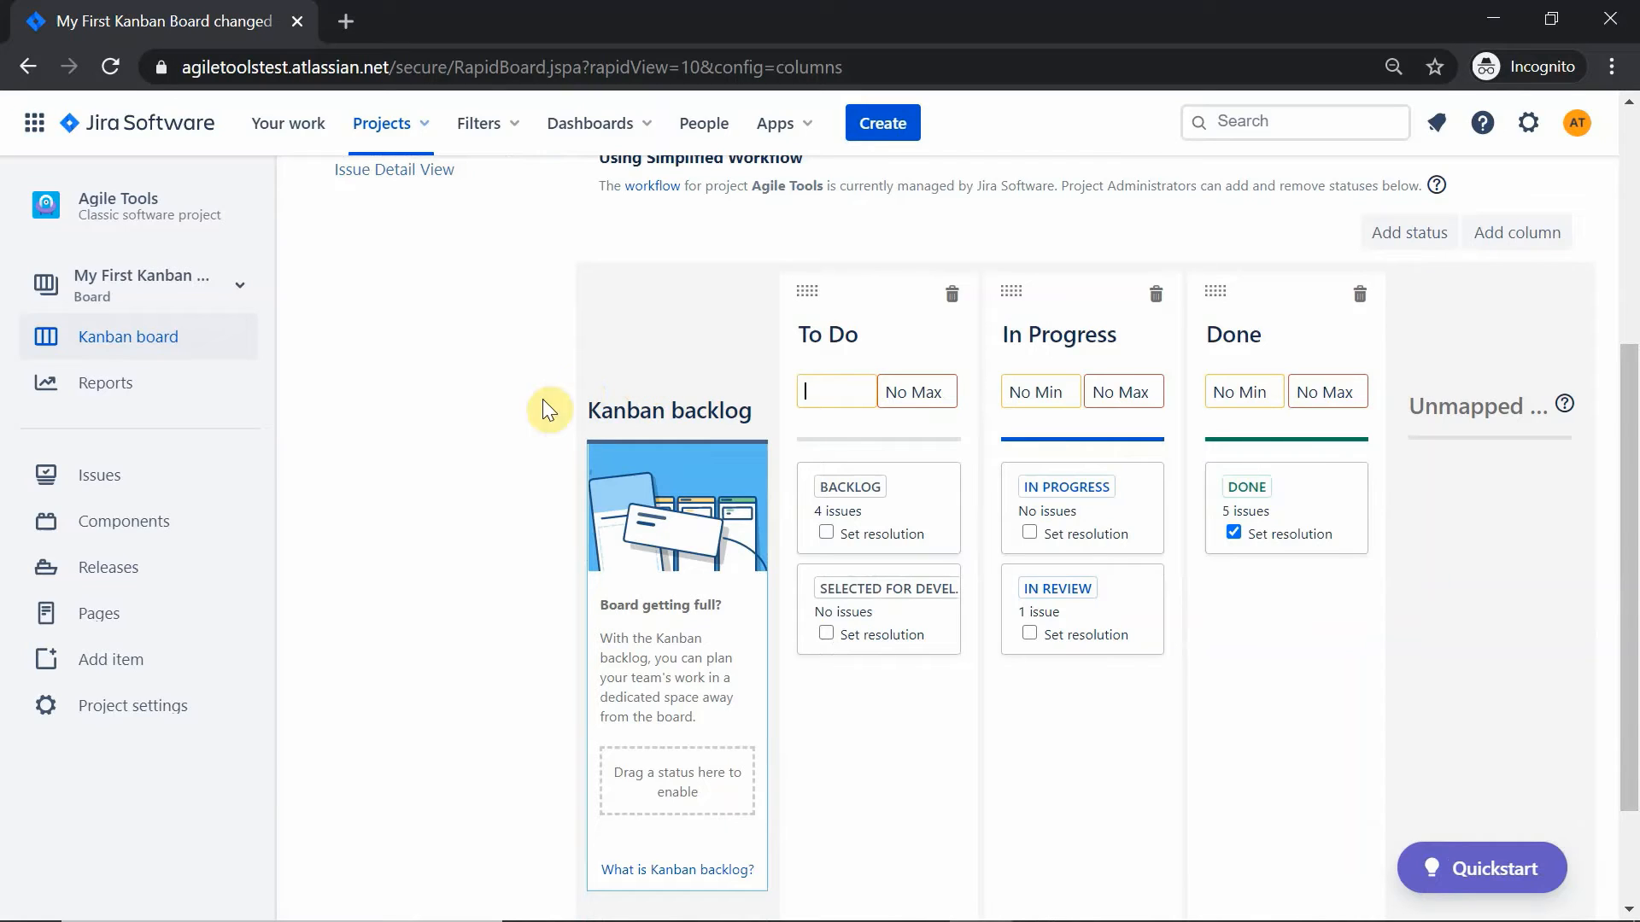
left_click(502, 415)
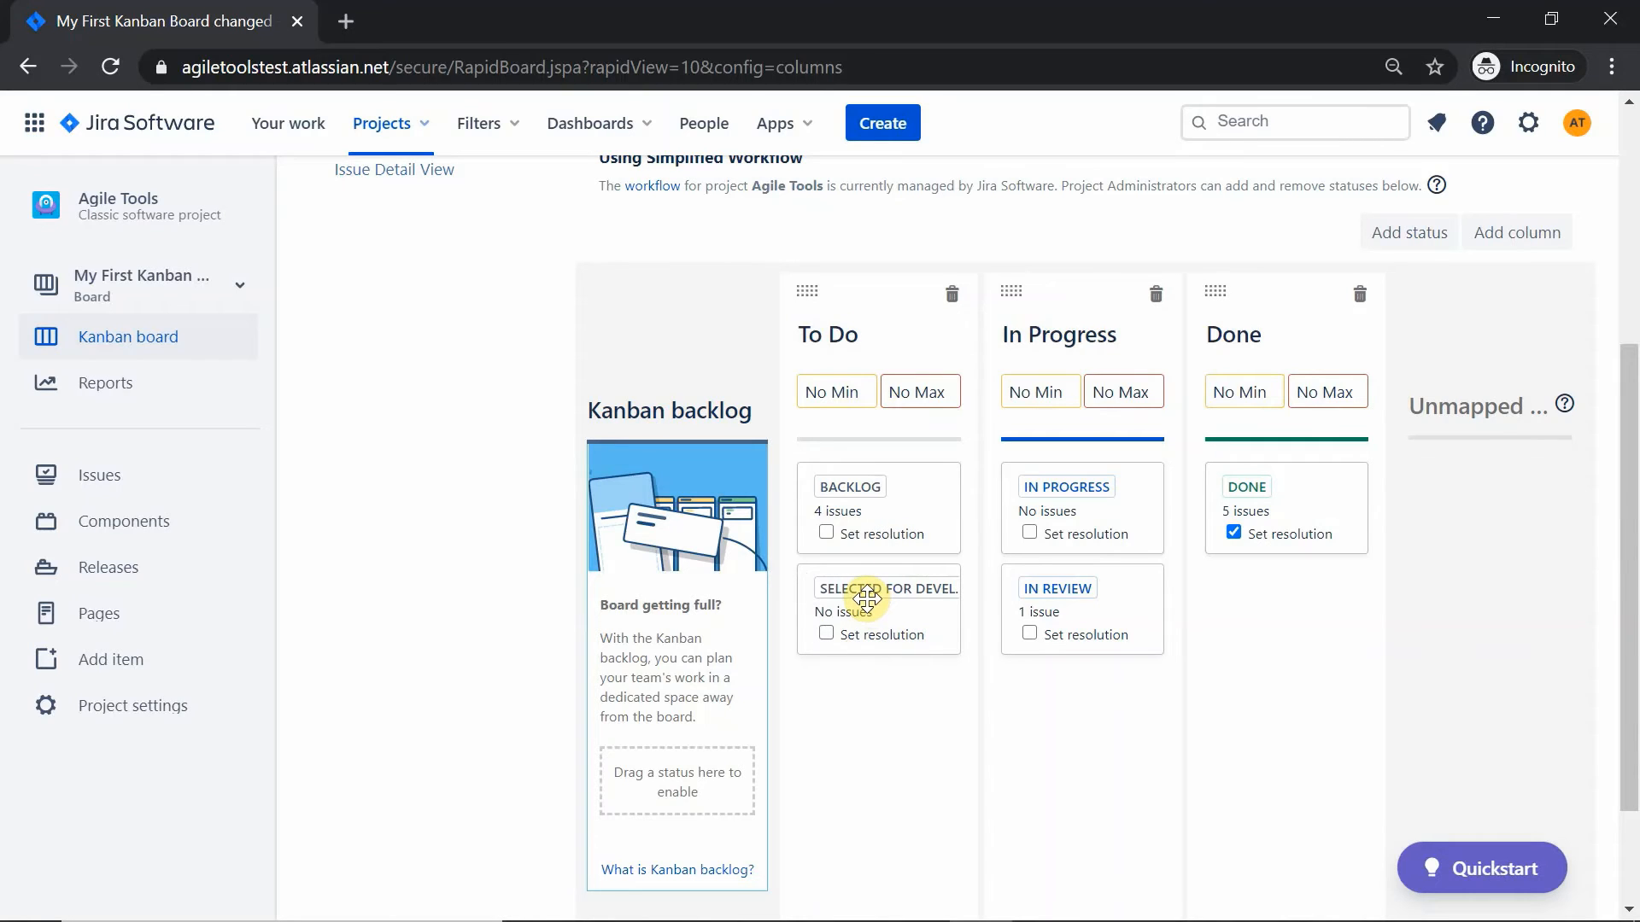
Step: Move the Selected for Development status from the To Do column to the In Progress column, below In Review
left_click_drag(869, 599, 1055, 712)
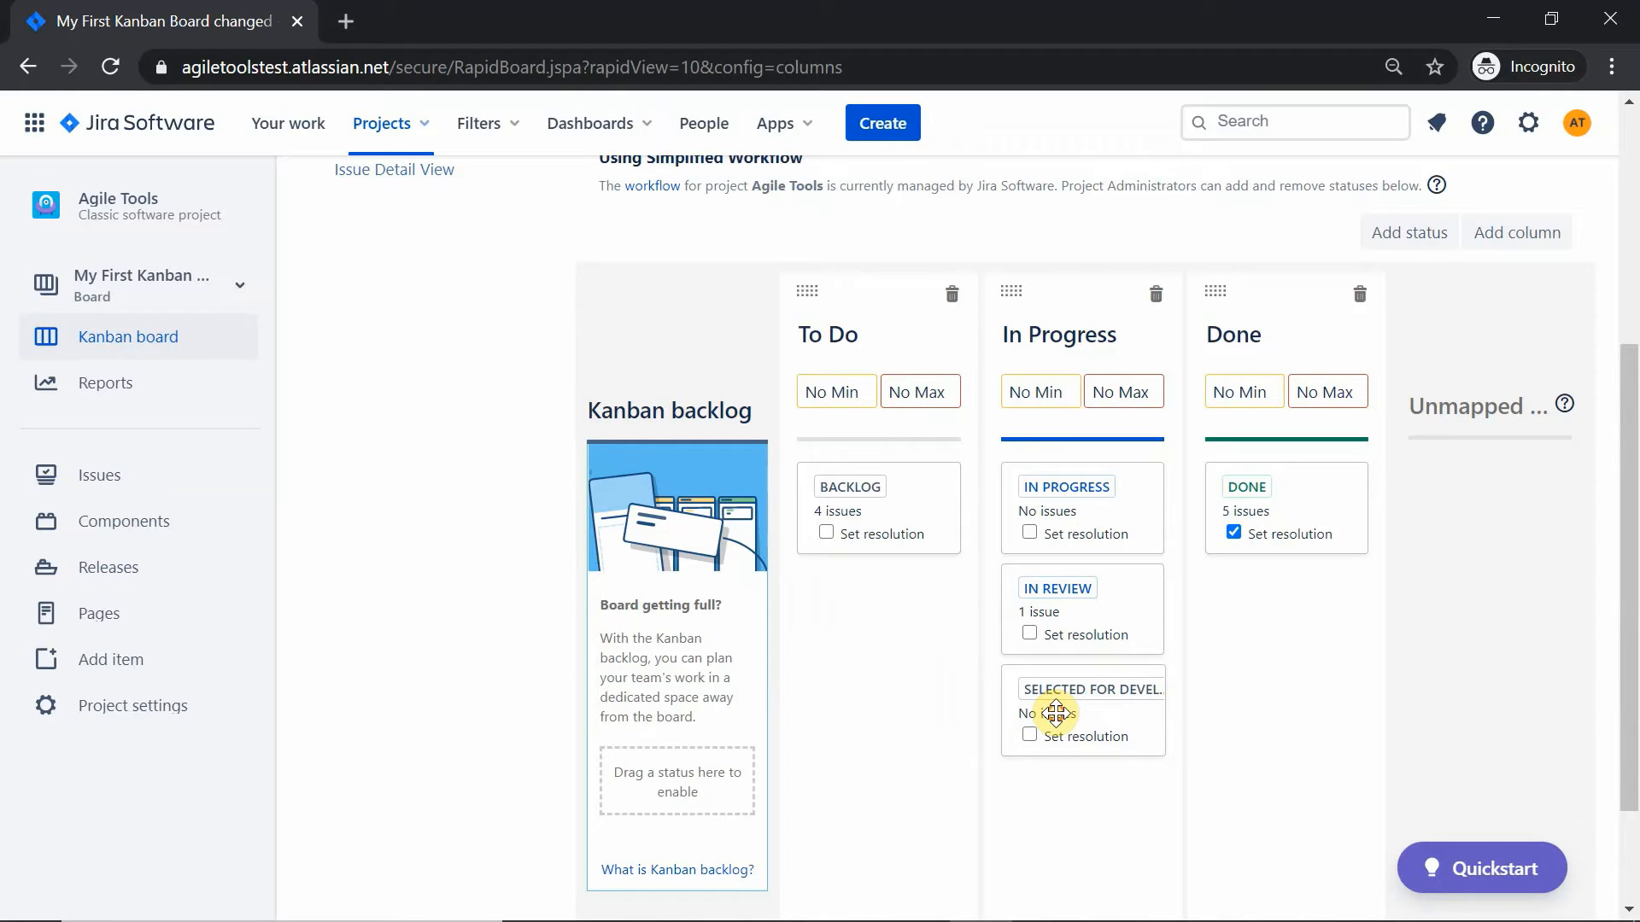
Step: Unmap the Selected for Development status and add a column named In Review that holds the In Review status
left_click_drag(1056, 713, 1462, 538)
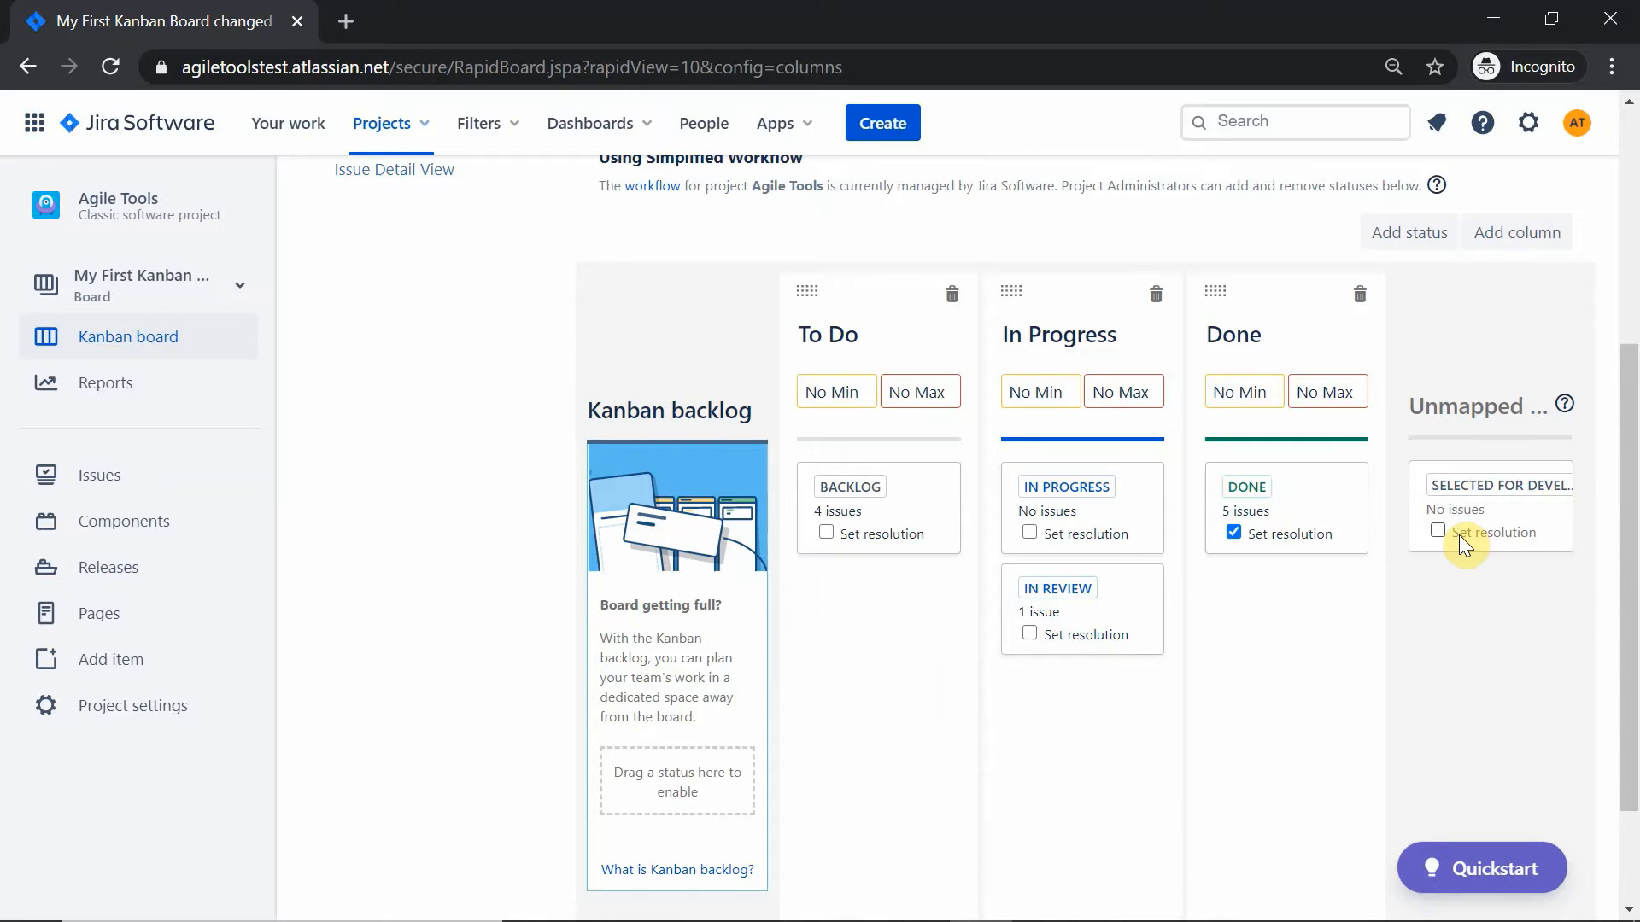
left_click(1490, 245)
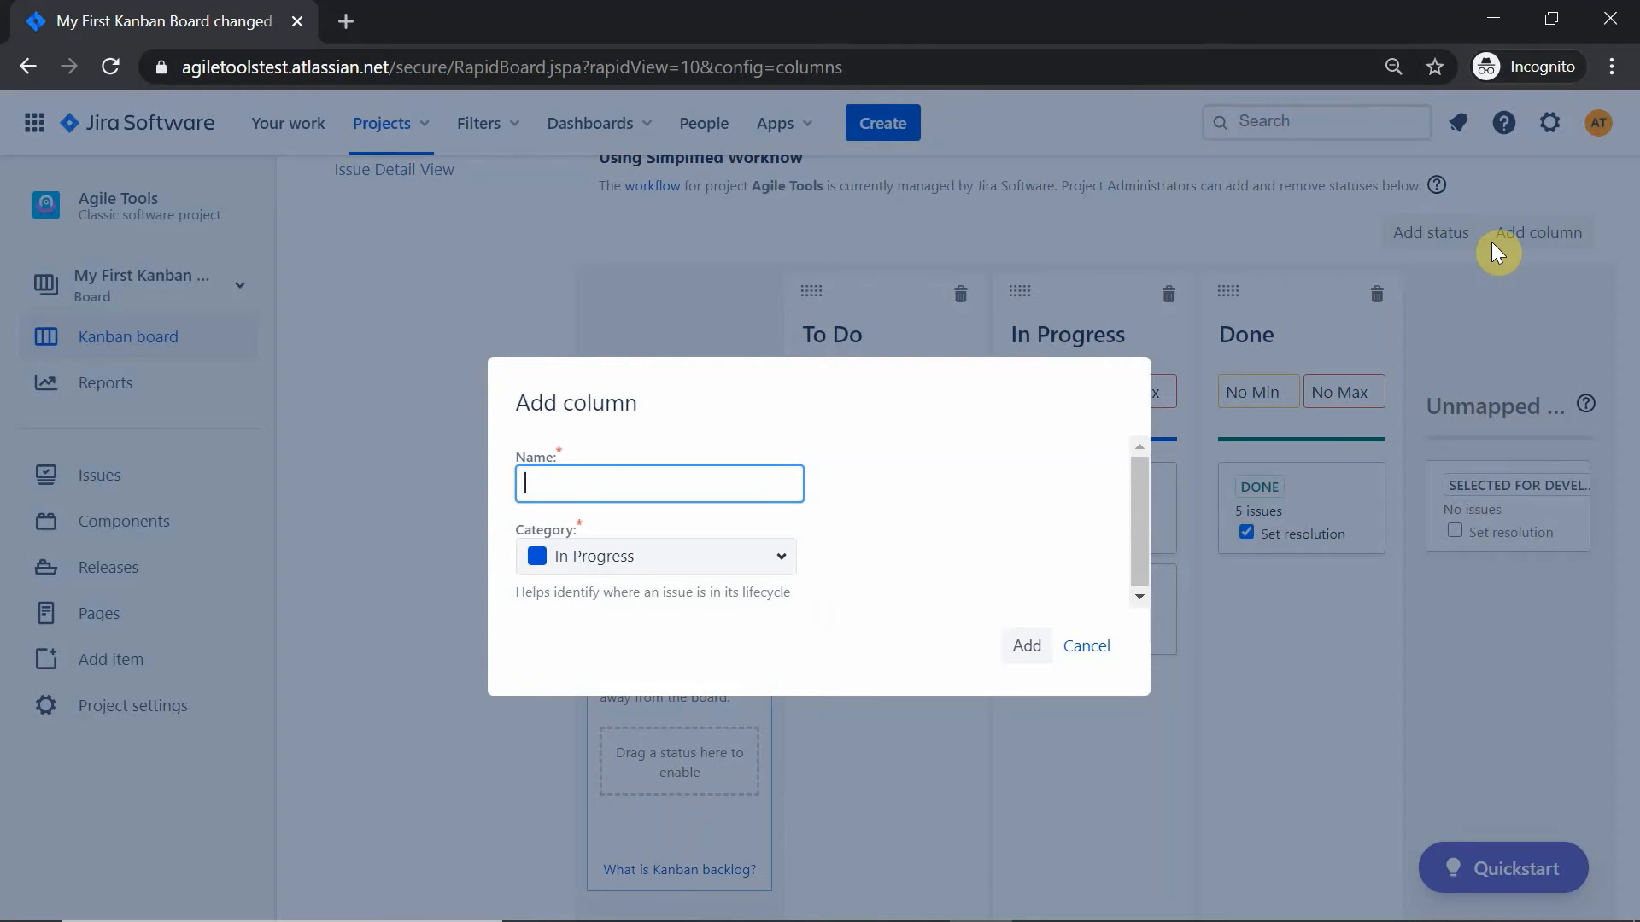
type("In Review")
left_click(1024, 654)
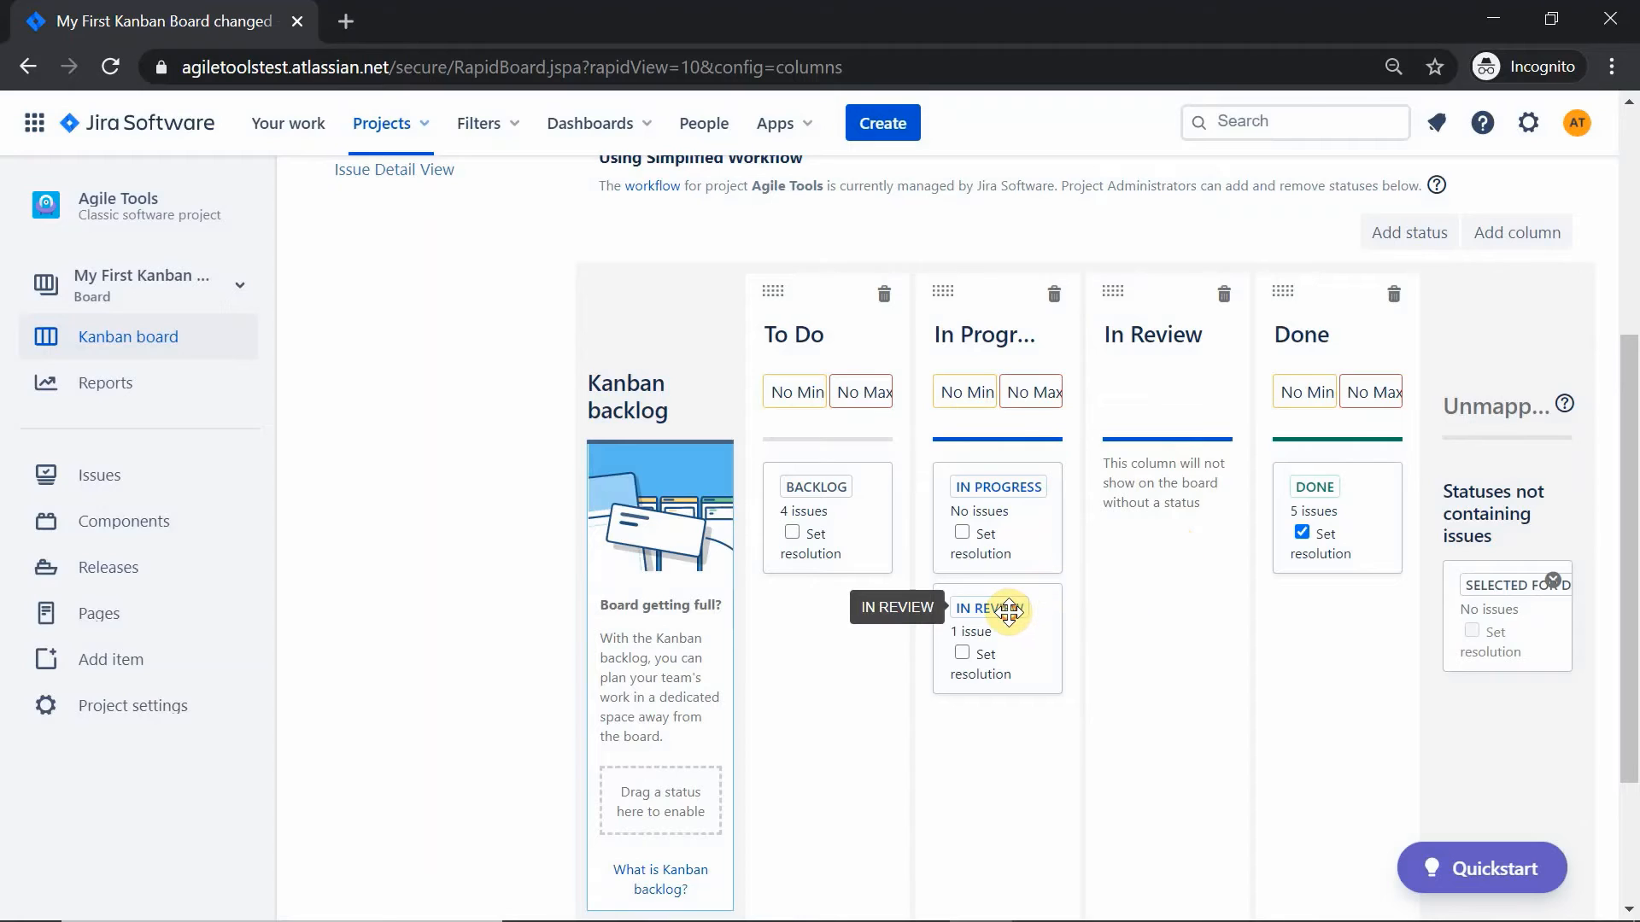
left_click_drag(1025, 599, 1169, 495)
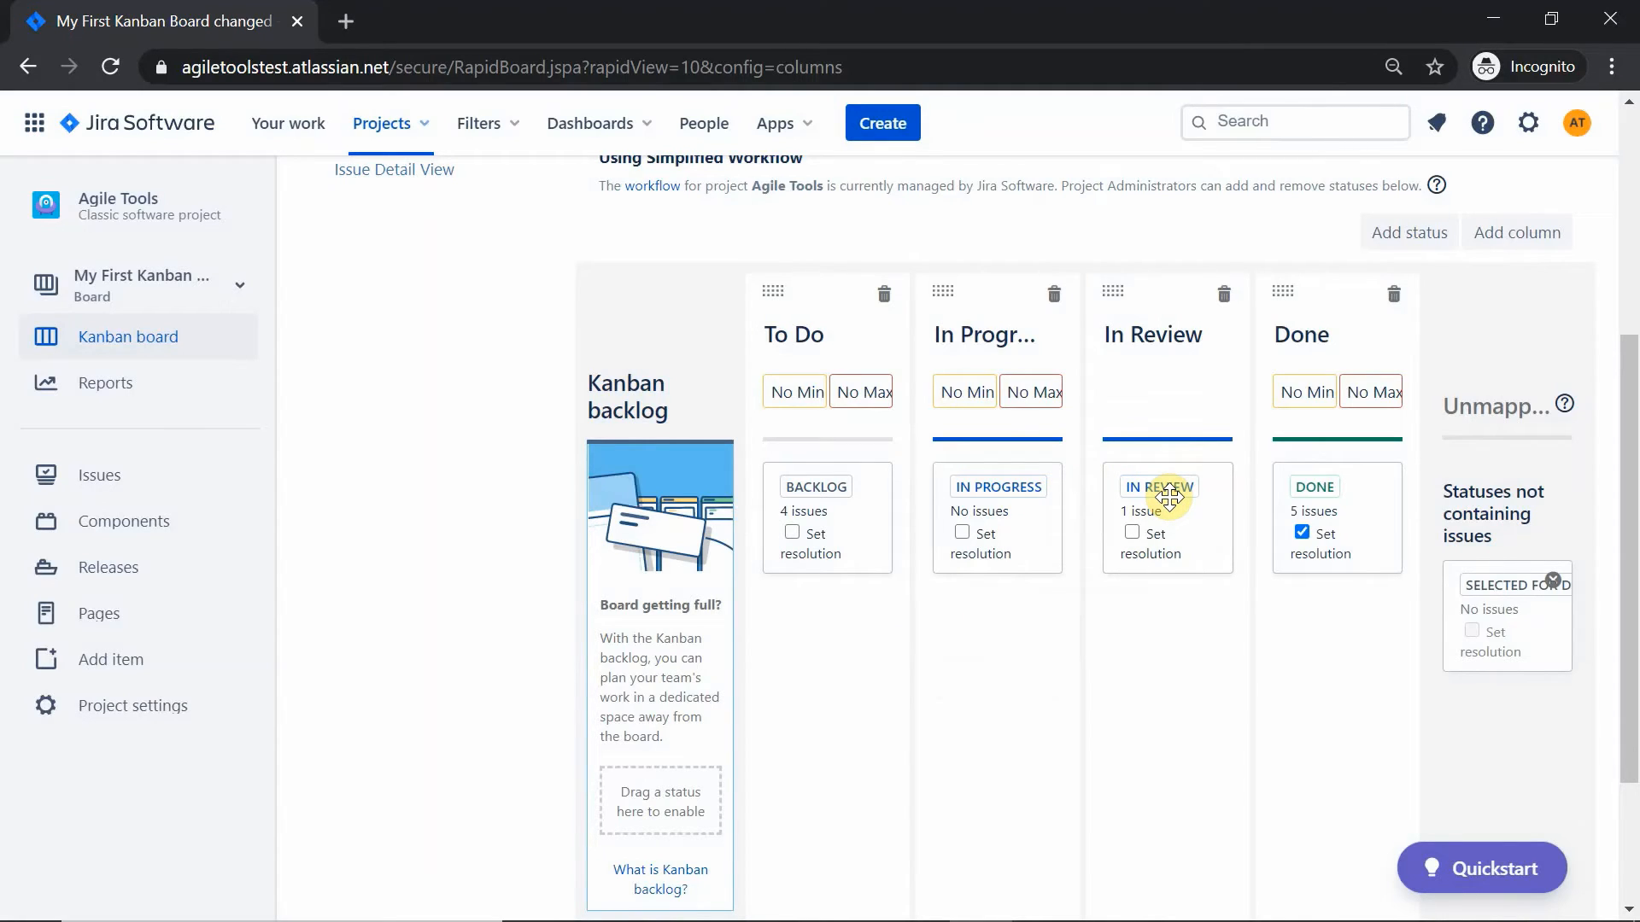
Step: Add a status named in Test in the In Progress category and map it to the In Progress column
left_click(1413, 239)
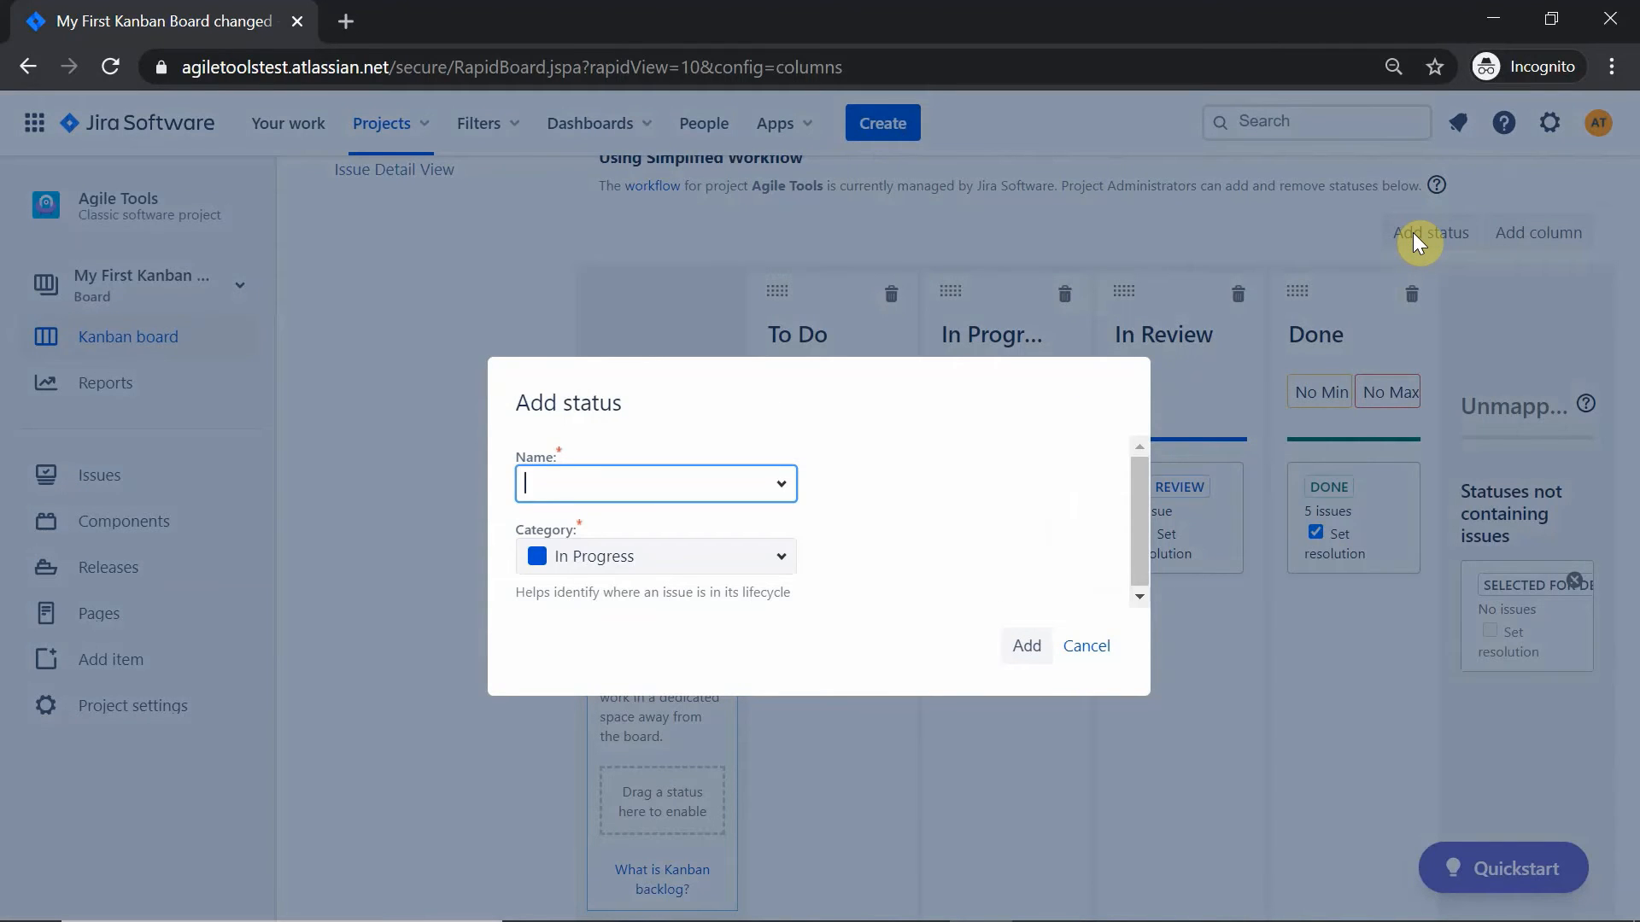
type("in Test")
left_click(1027, 646)
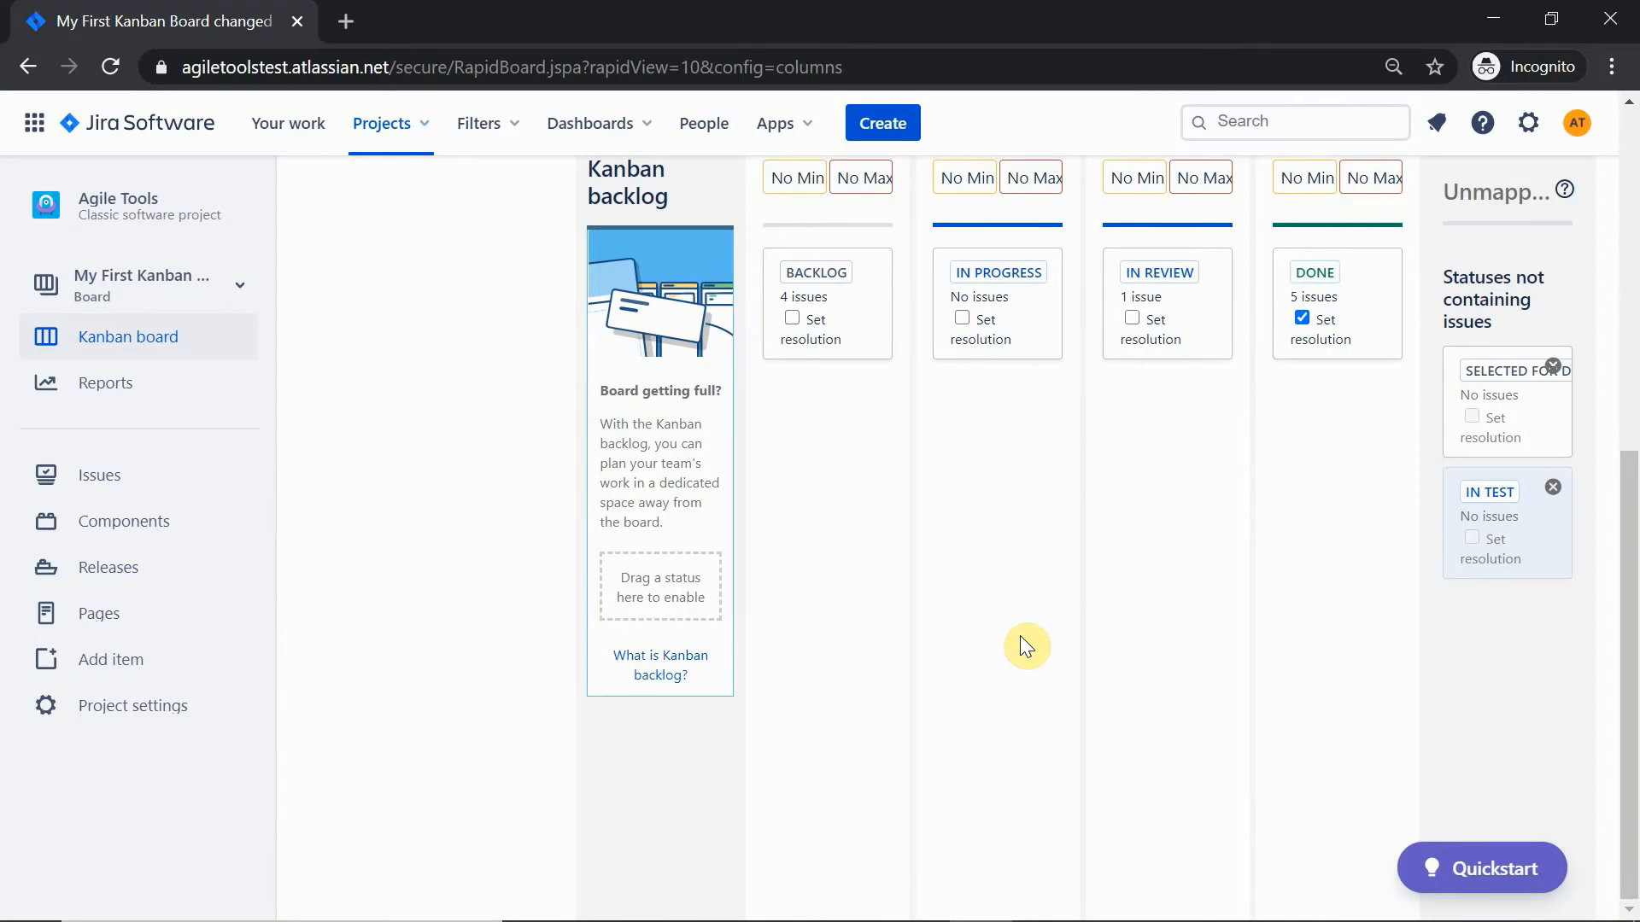
scroll(1025, 598, "up", 2)
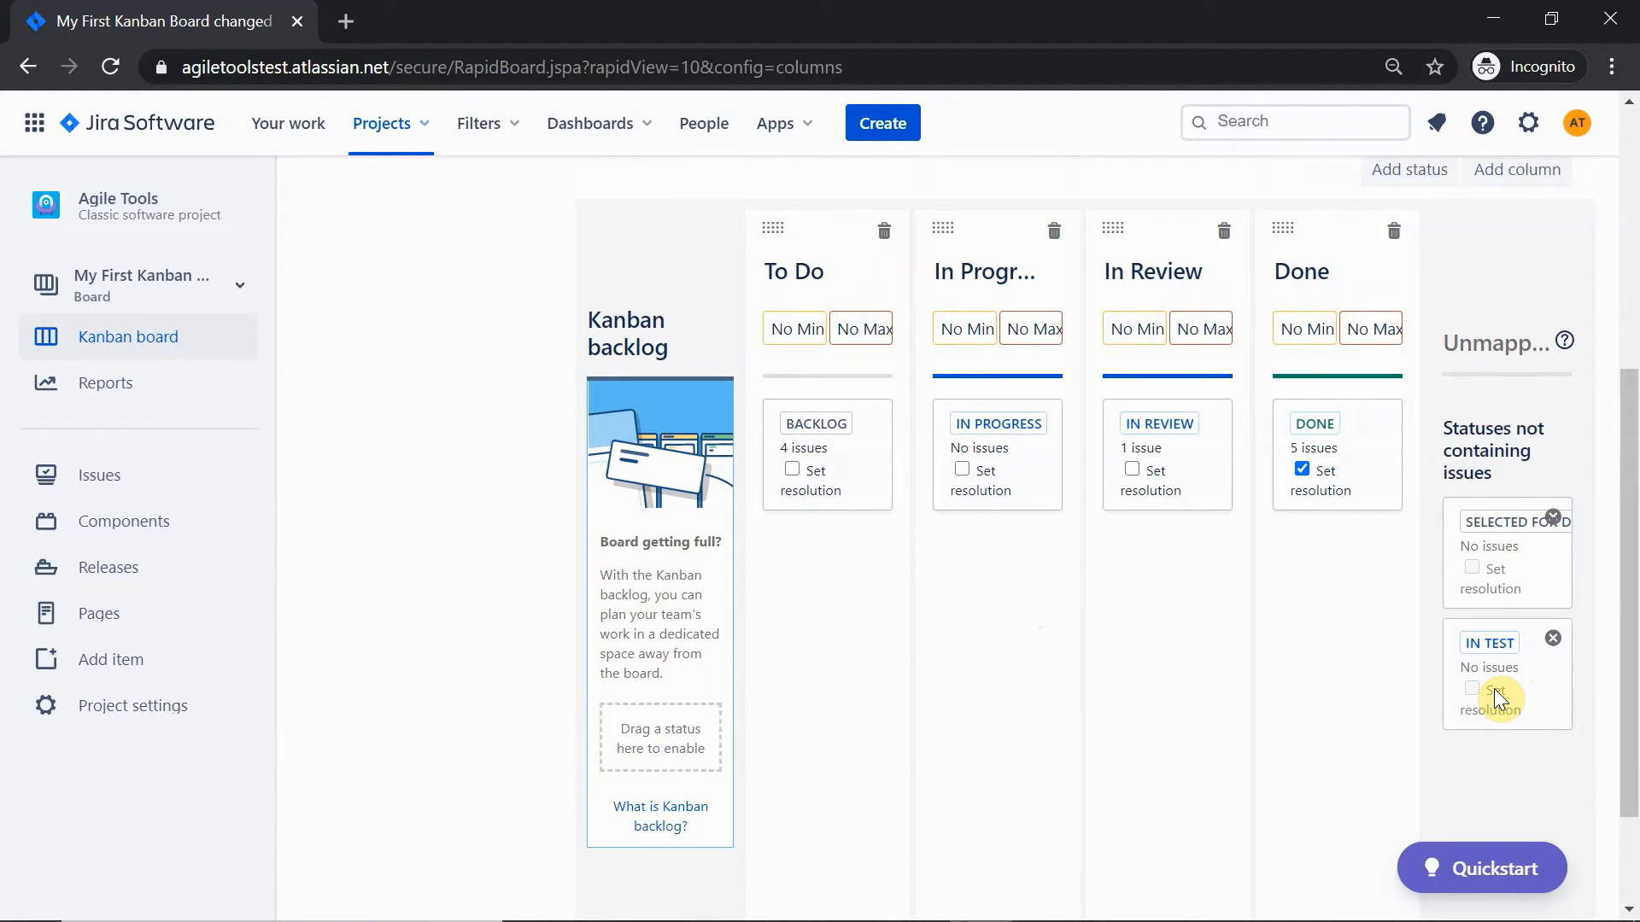
left_click_drag(1494, 689, 971, 649)
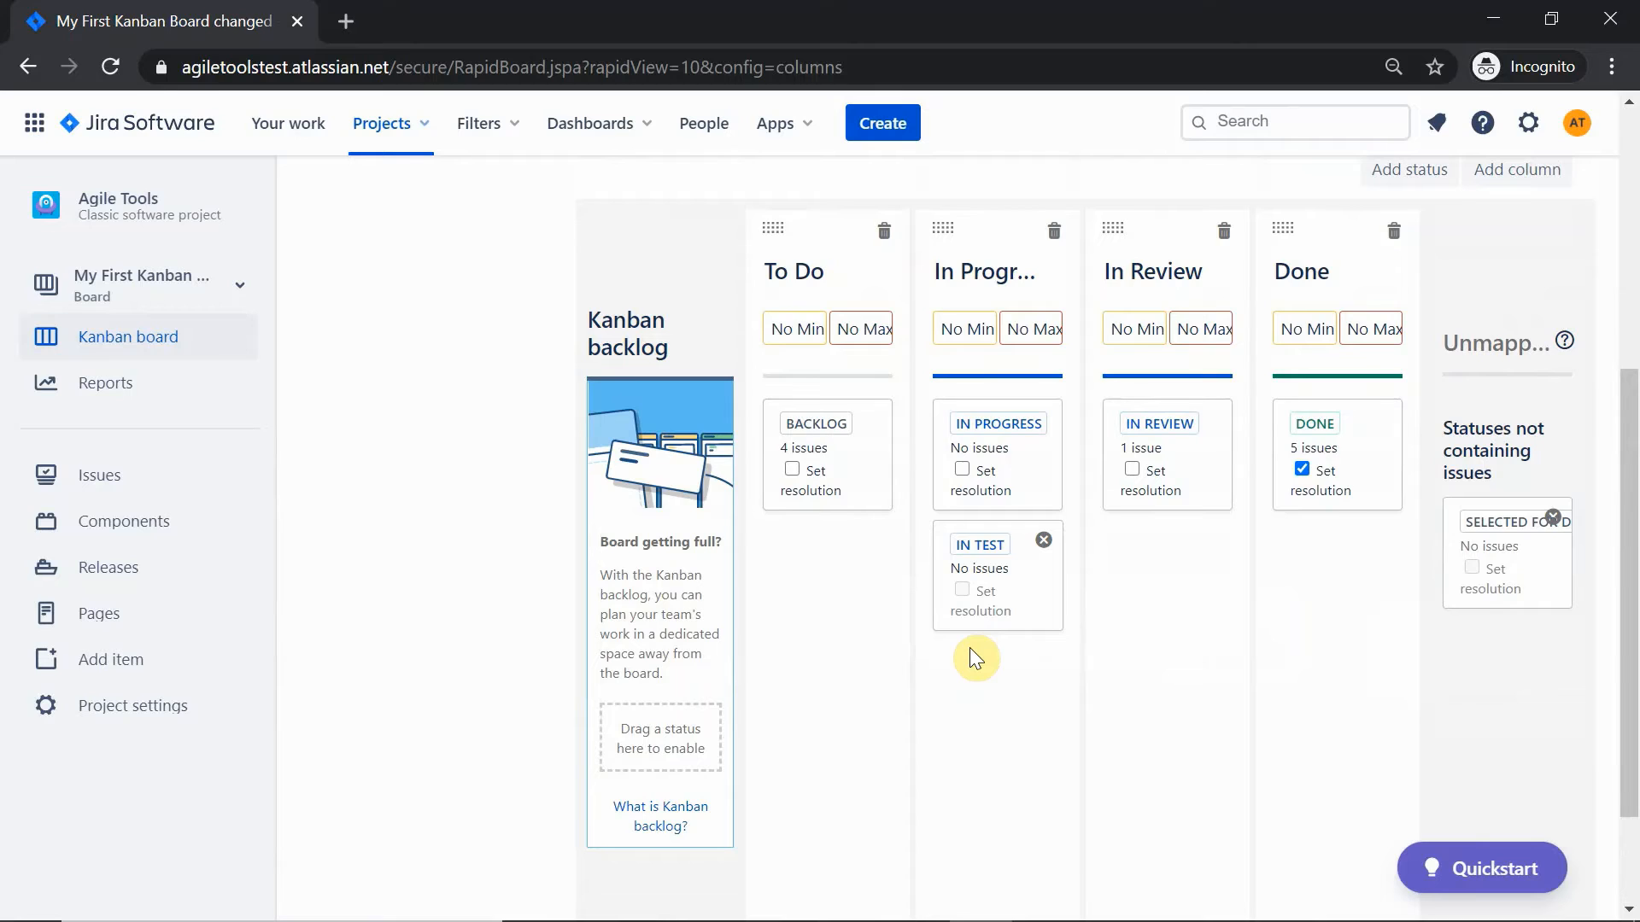
Step: On the board, move Story on the board and Jira cloud app demo to In Progress with status in Test, and check the demo issue's details
left_click_drag(1630, 519, 1584, 222)
left_click(1452, 231)
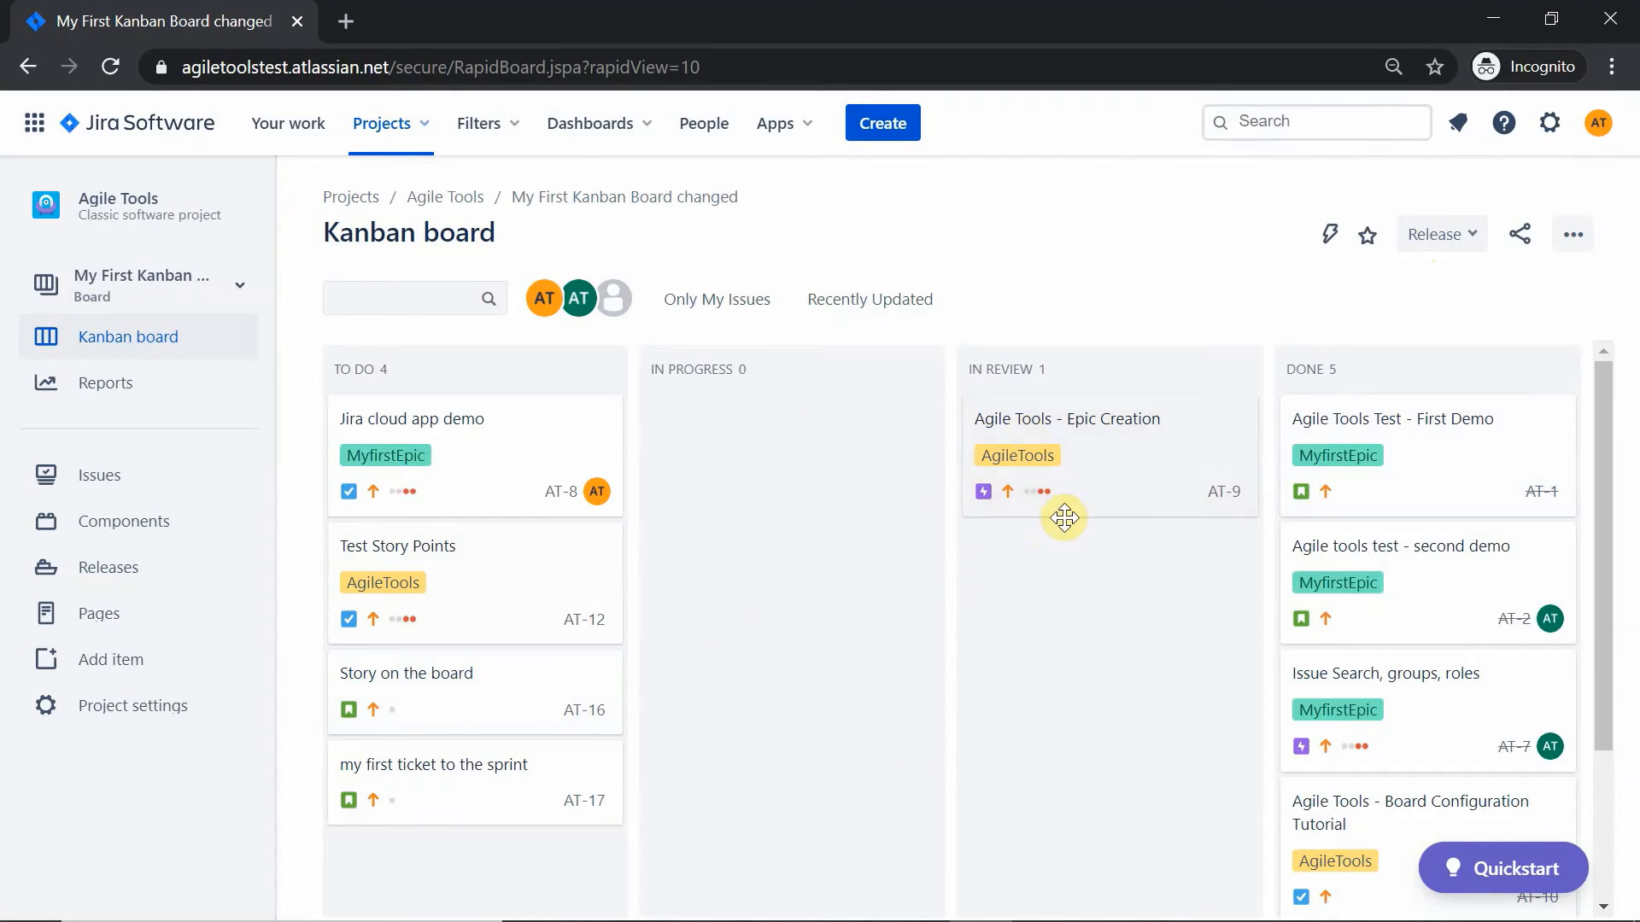
left_click(428, 415)
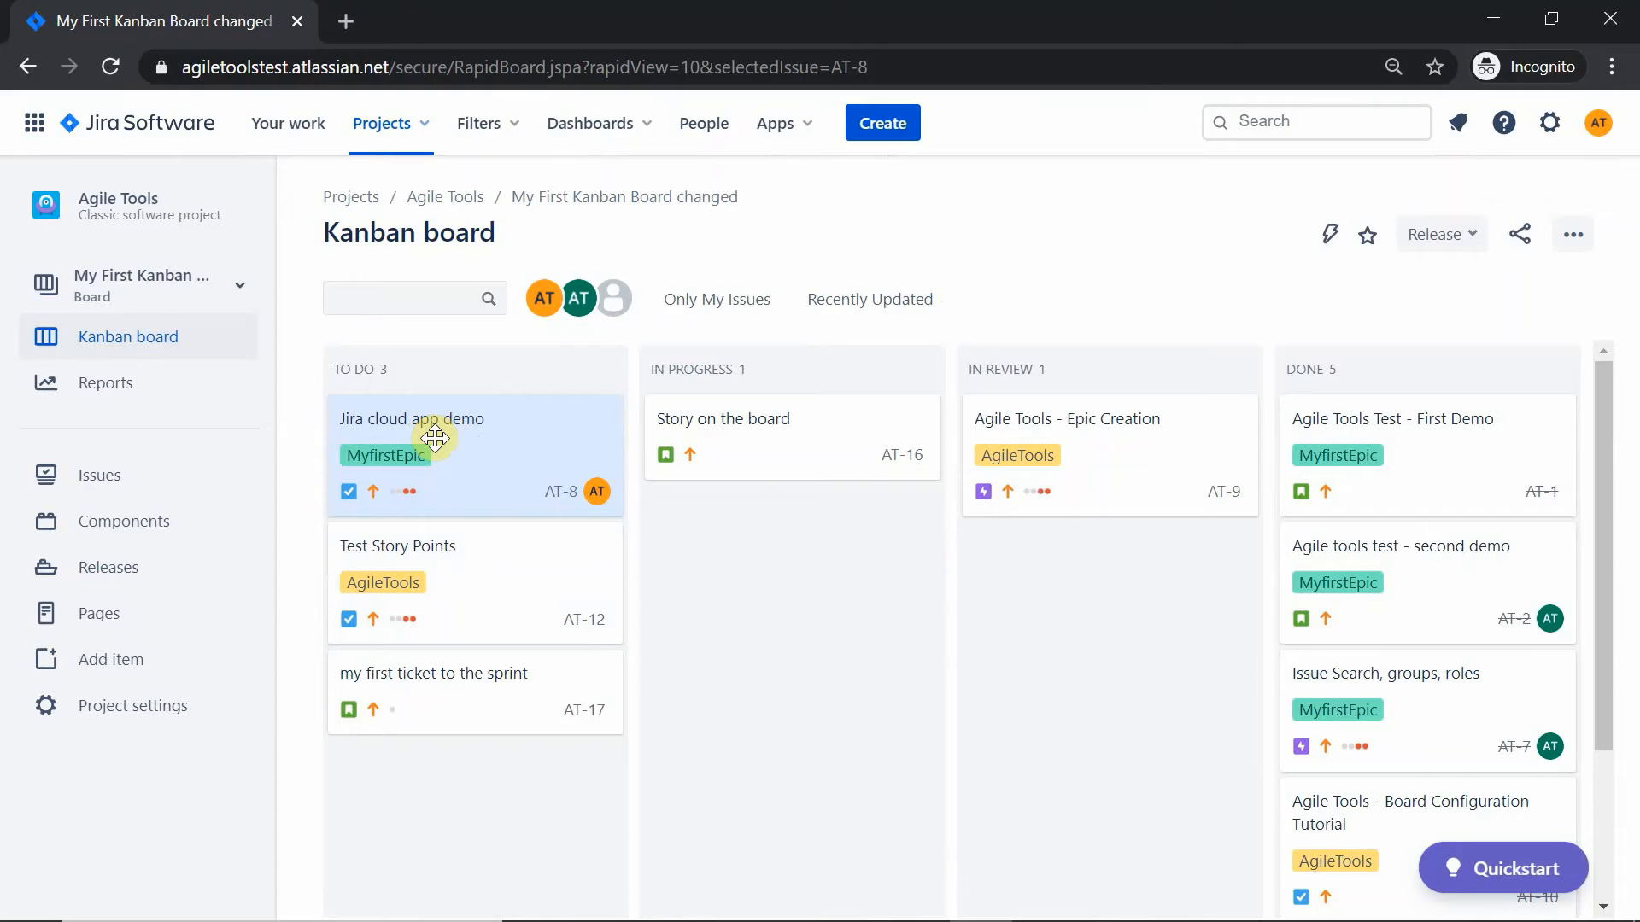
left_click_drag(435, 438, 753, 776)
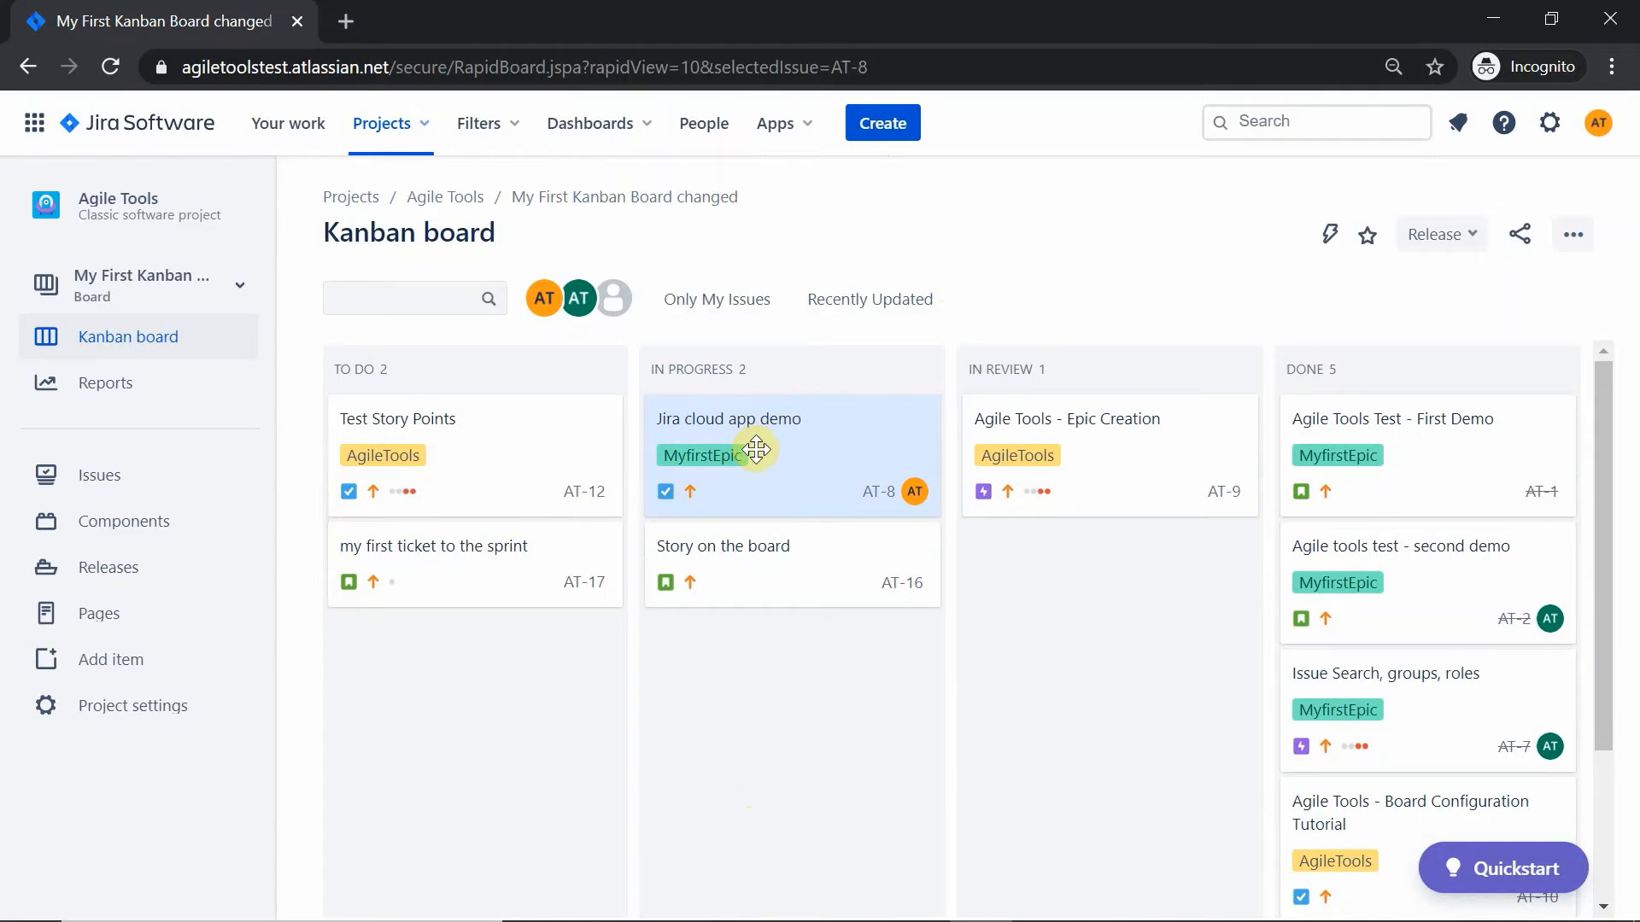
left_click(757, 451)
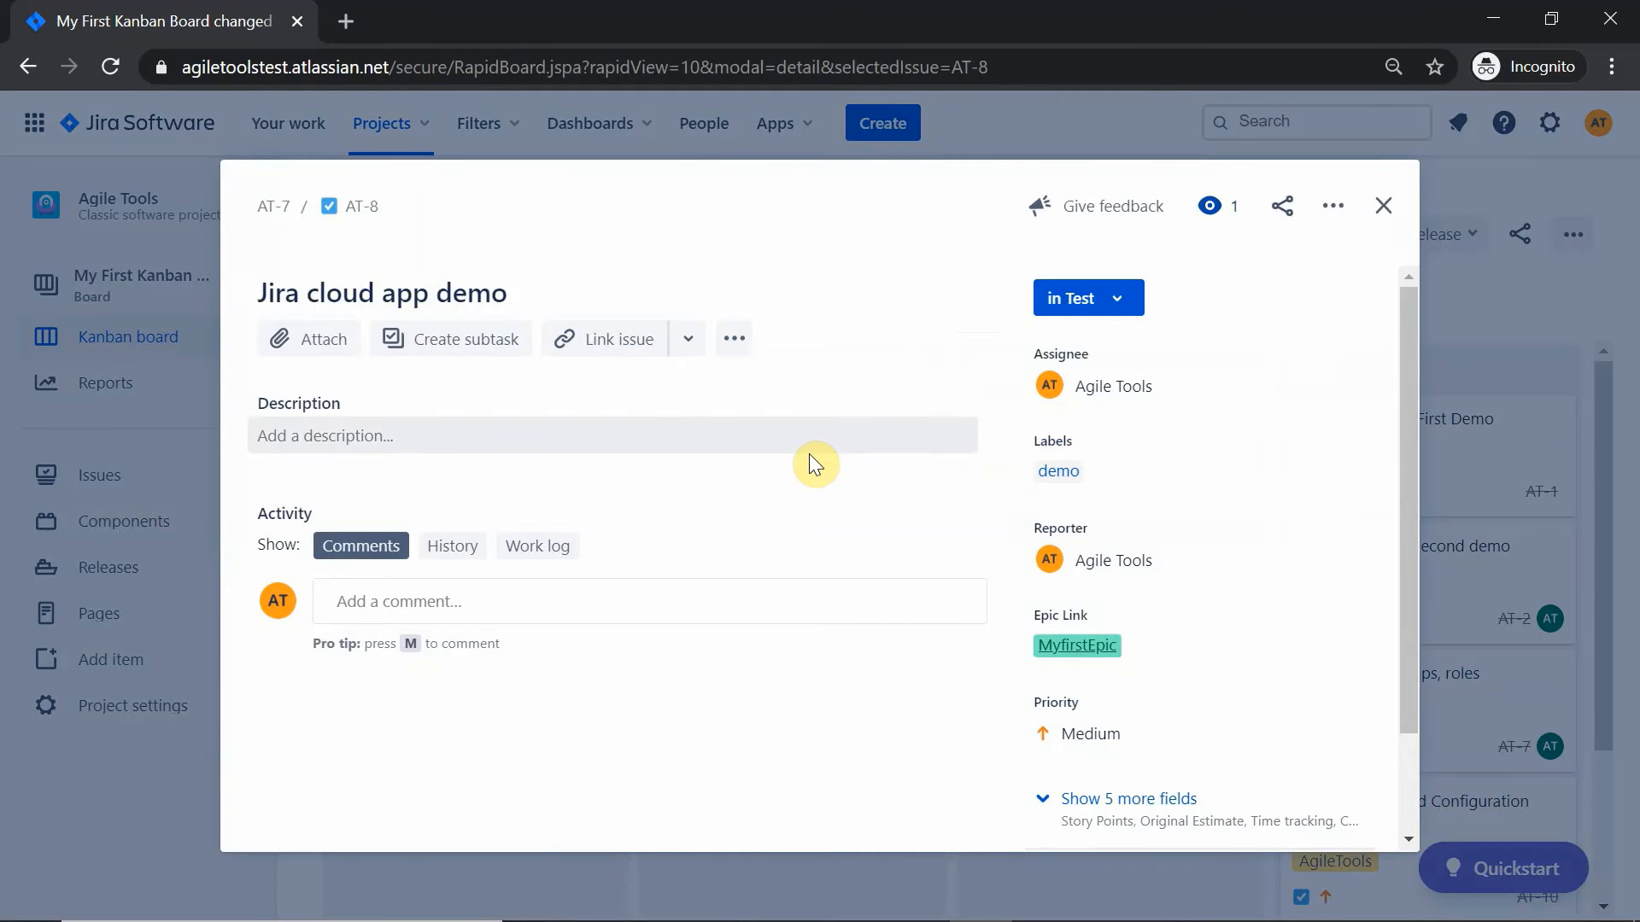
left_click(1384, 206)
Step: Reopen the board's column settings and examine the issues counted under each mapped status
left_click(1574, 237)
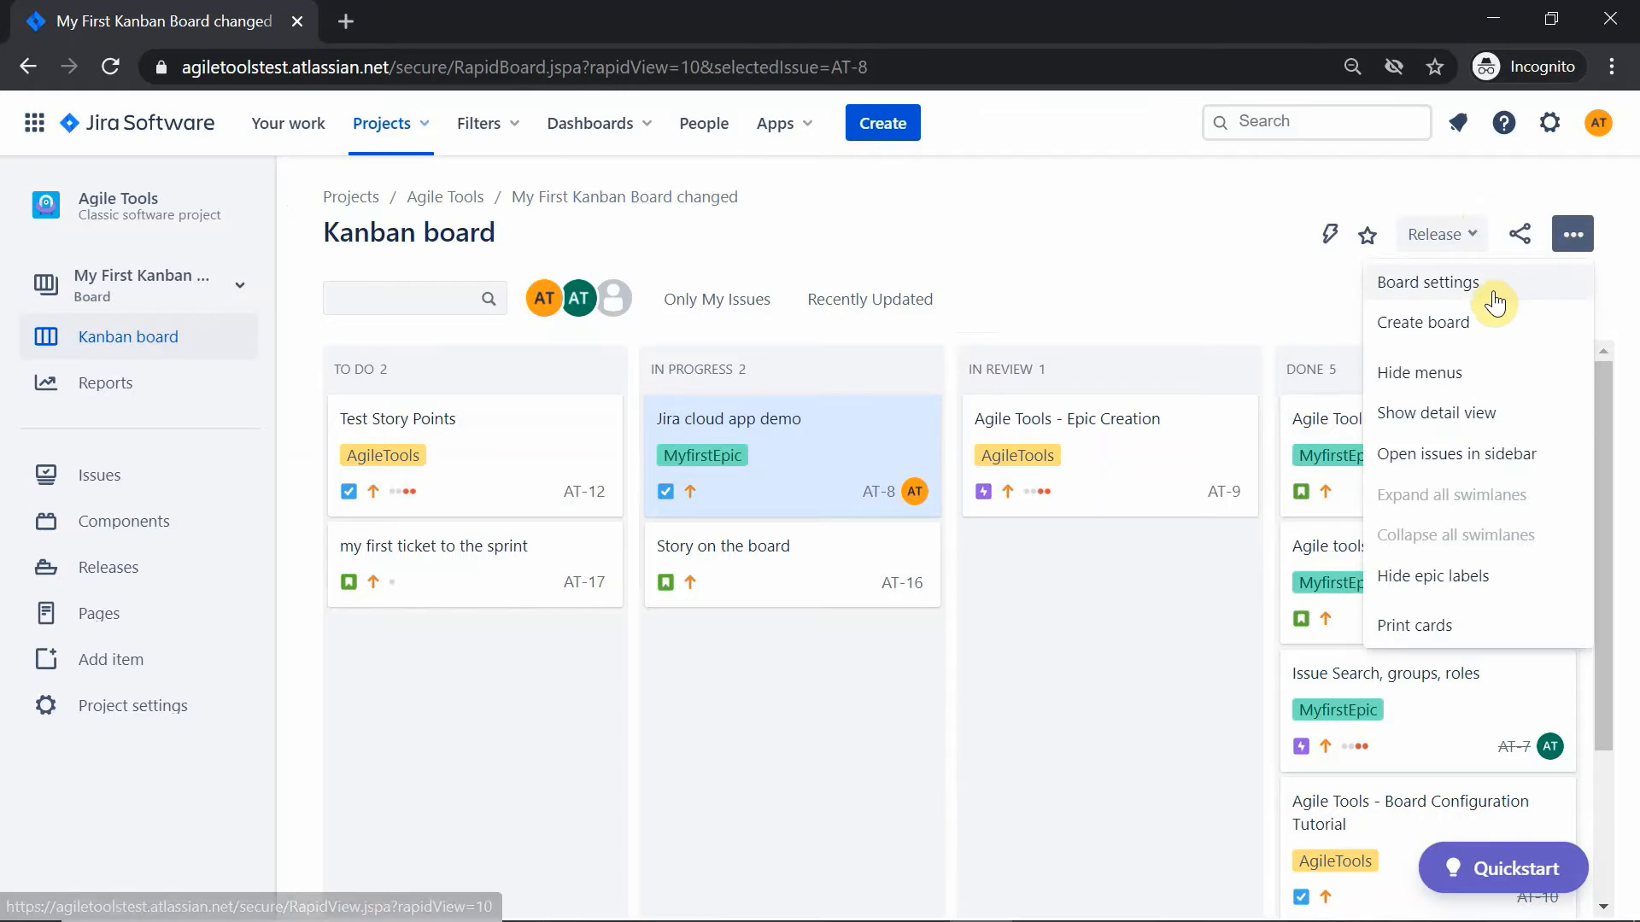
left_click(1495, 290)
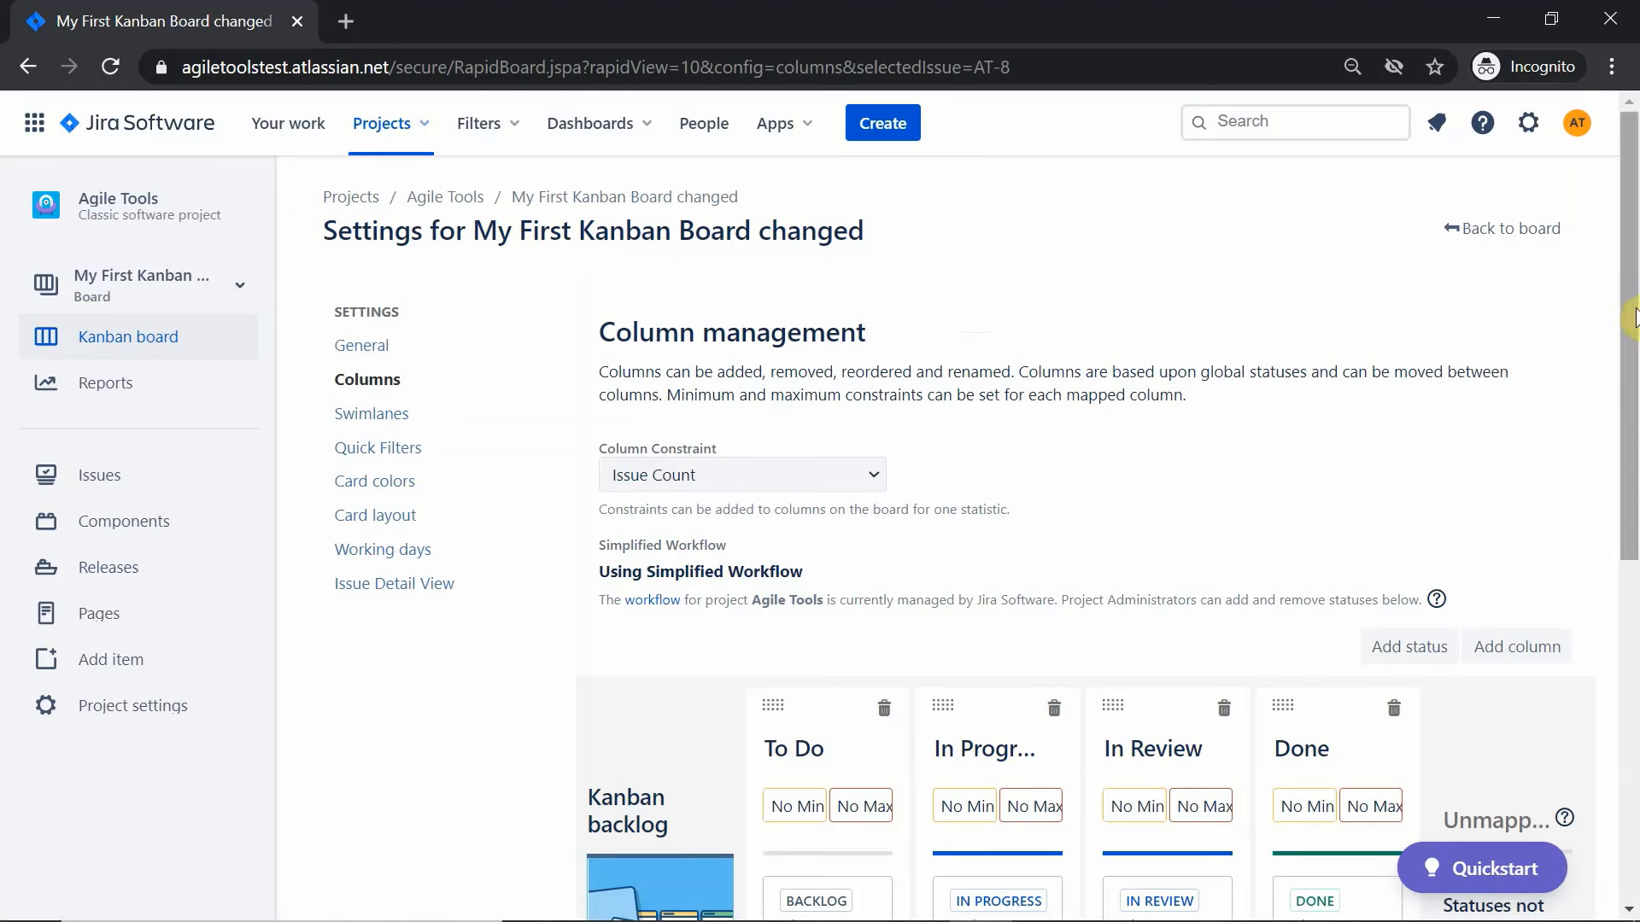
left_click_drag(1632, 294, 1633, 440)
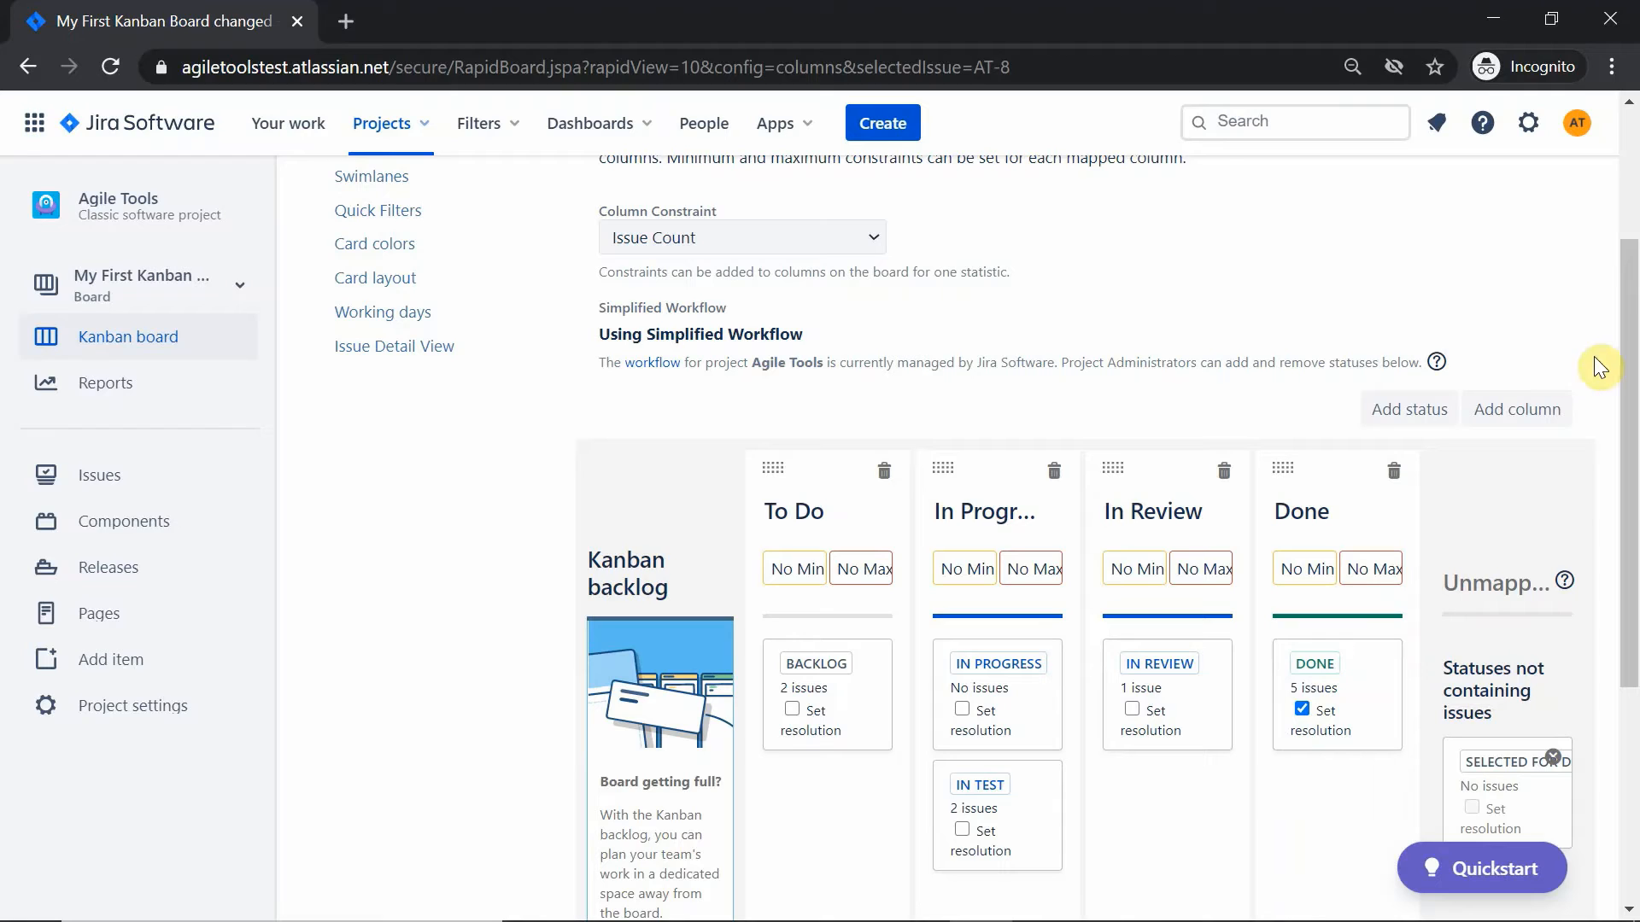
scroll(1621, 377, "down", 3)
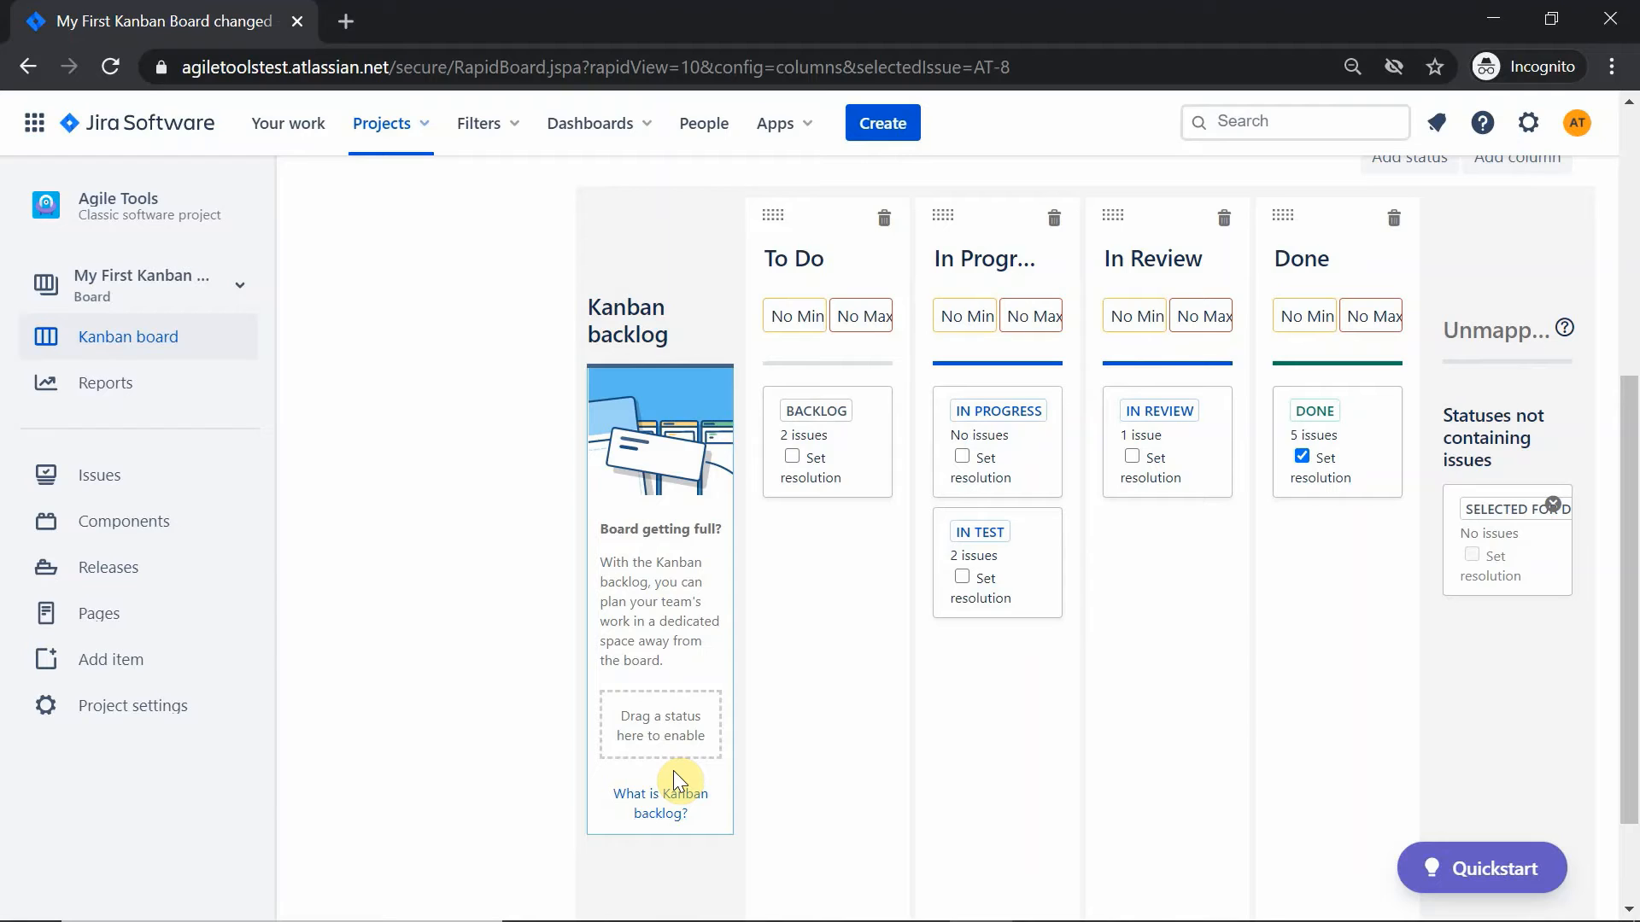
Step: Try mapping the Backlog status to the Kanban backlog and return it to the To Do column
left_click_drag(834, 432, 672, 734)
scroll(671, 734, "down", 3)
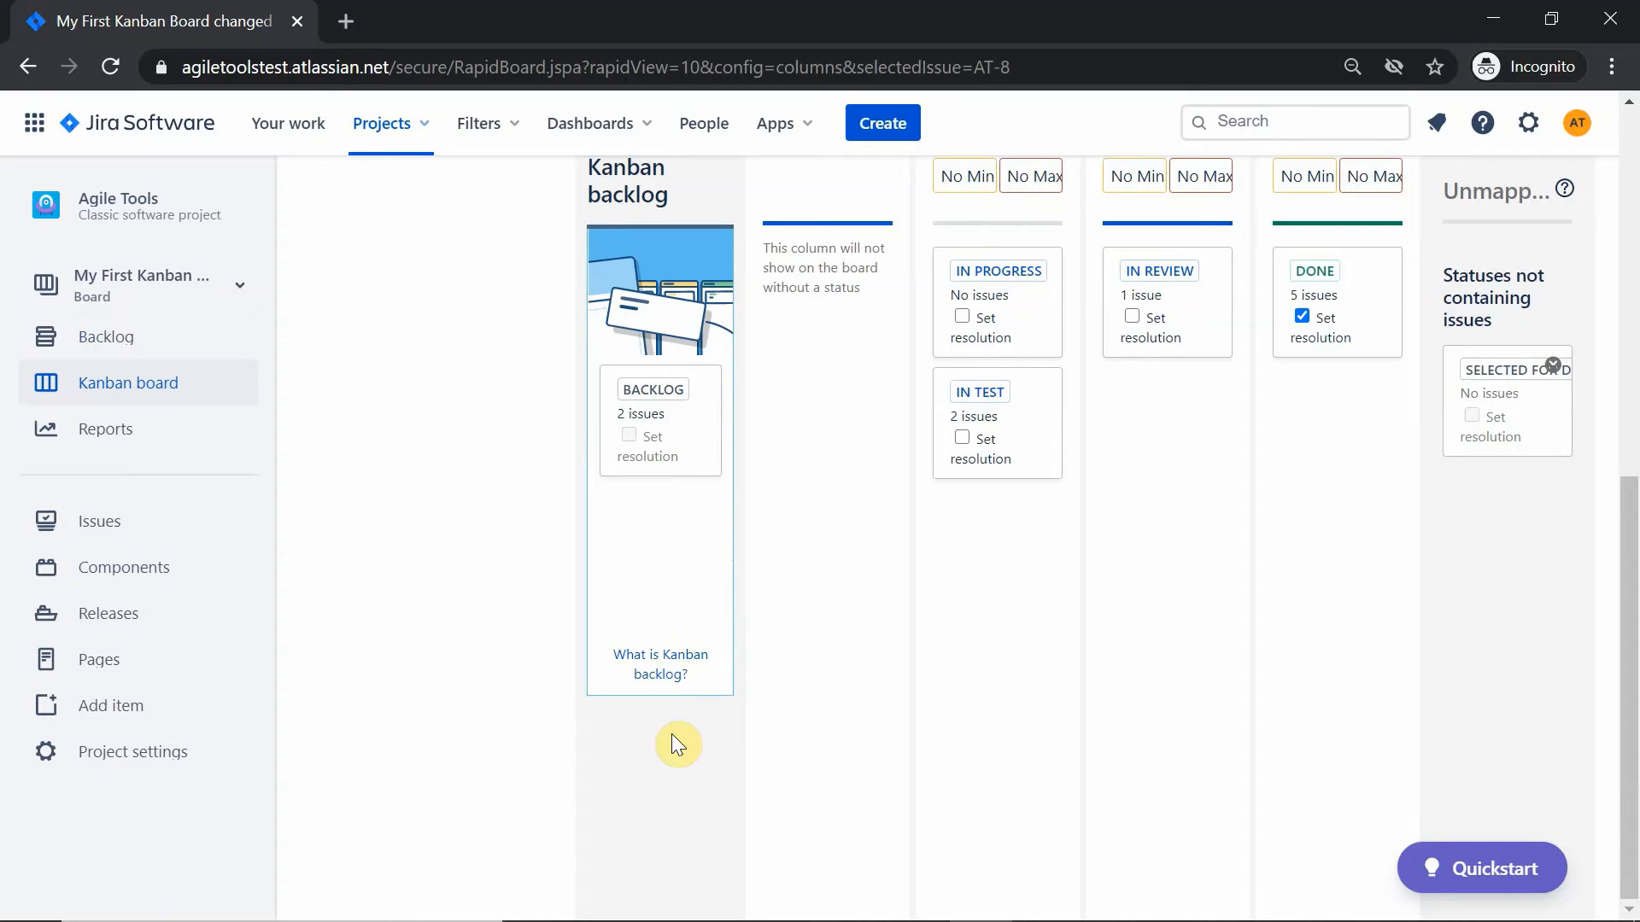
left_click_drag(632, 397, 807, 282)
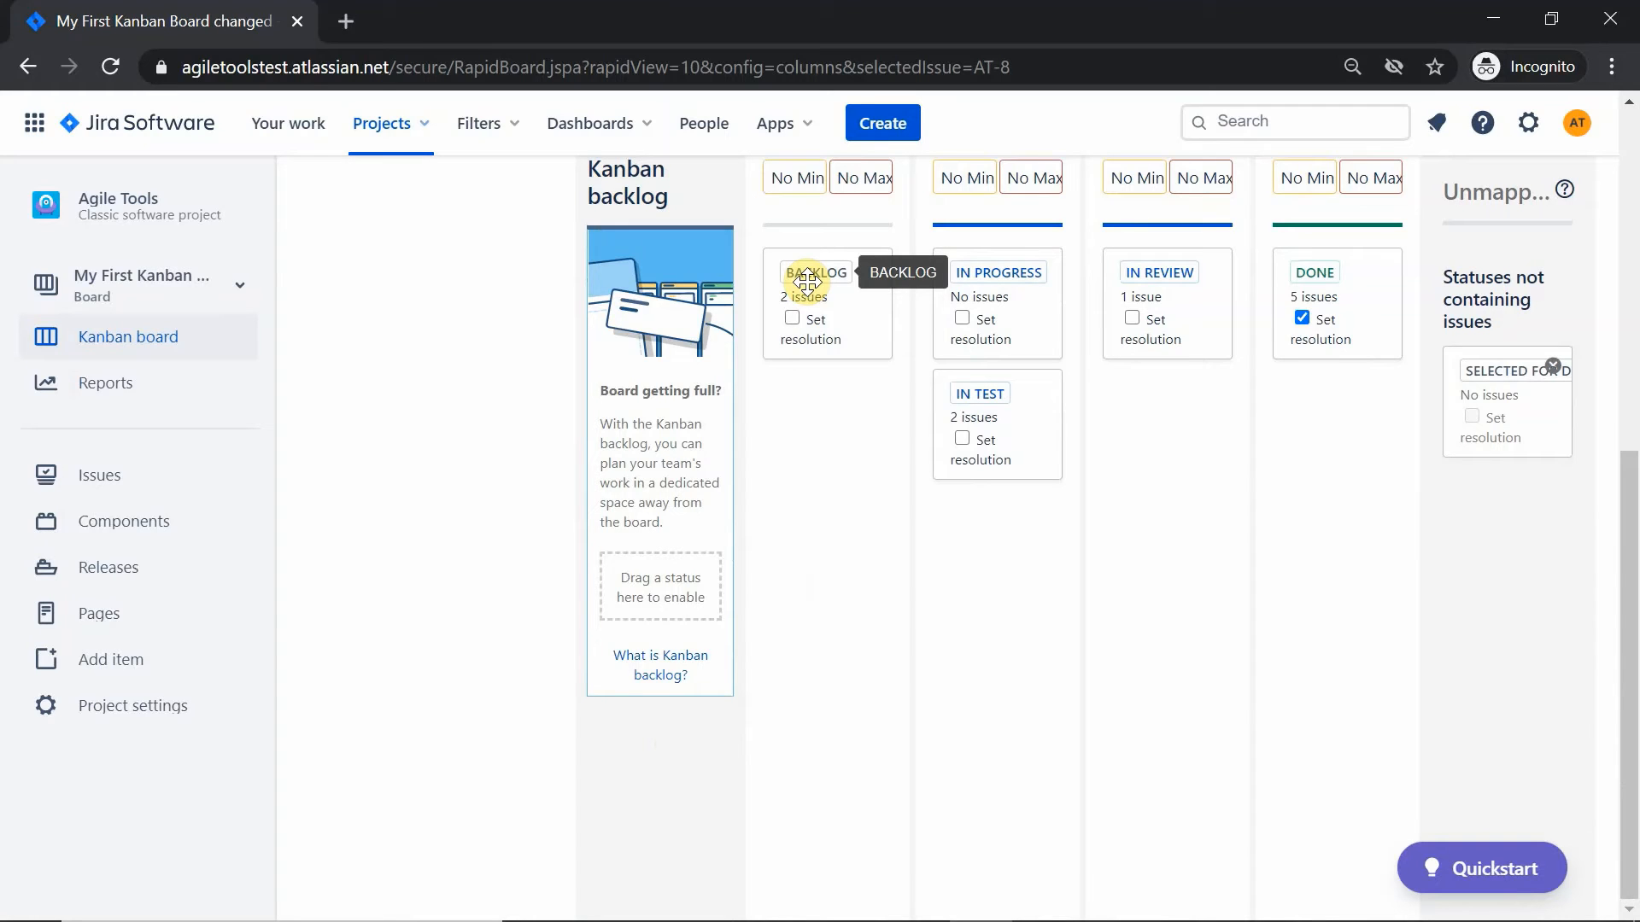
Step: Look through the available Column Constraint options without choosing another one
scroll(1199, 323, "up", 5)
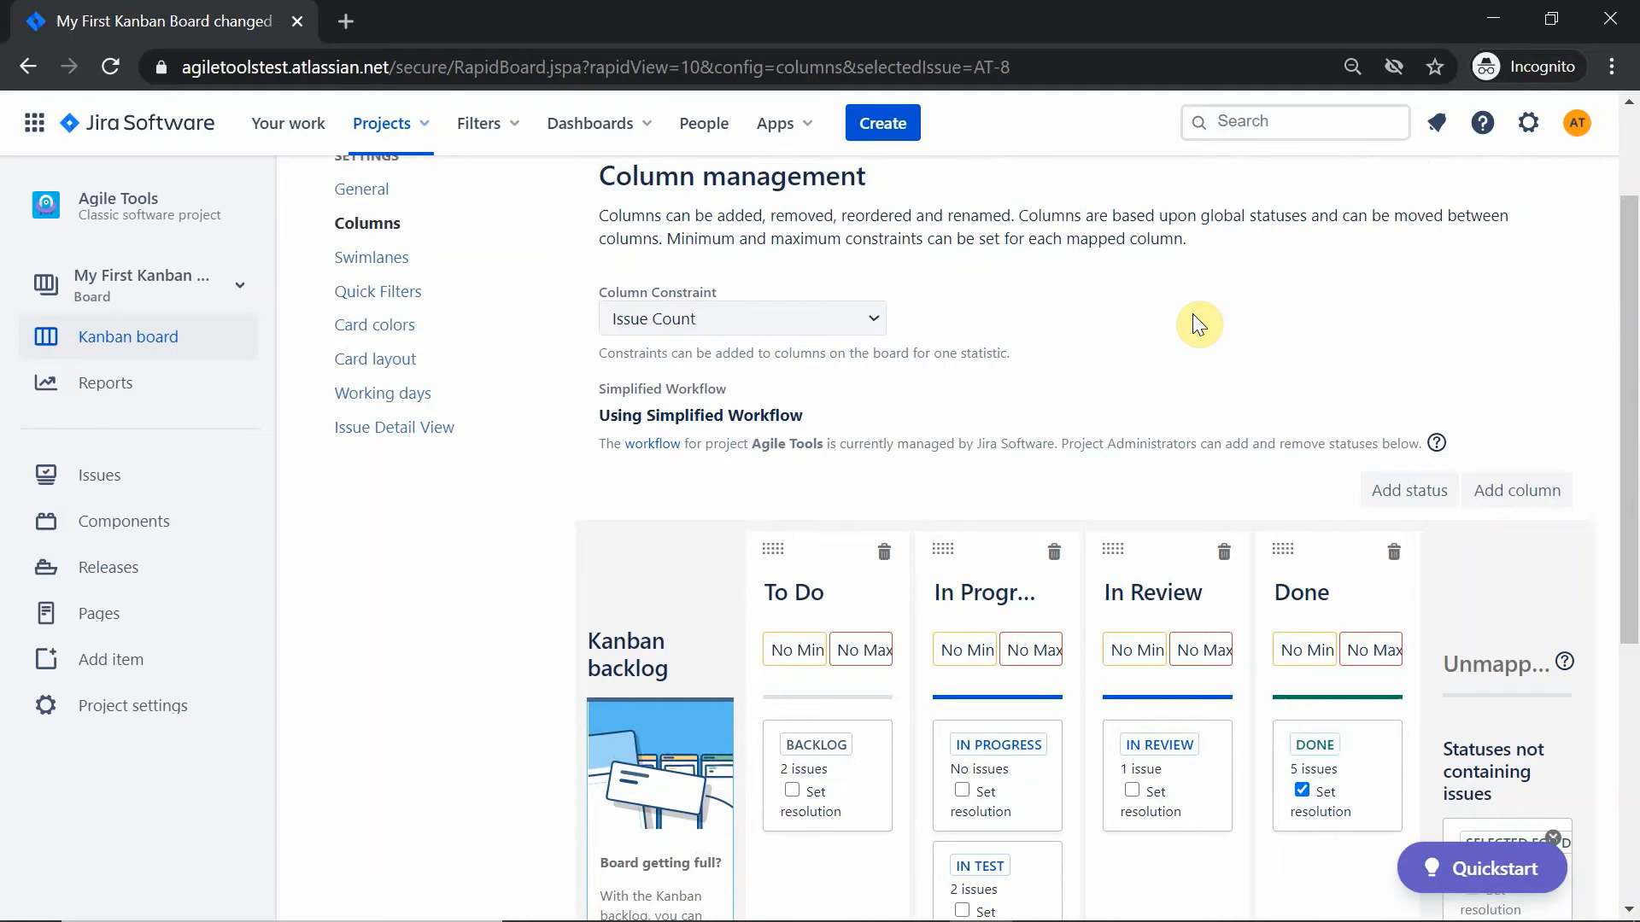
left_click(880, 318)
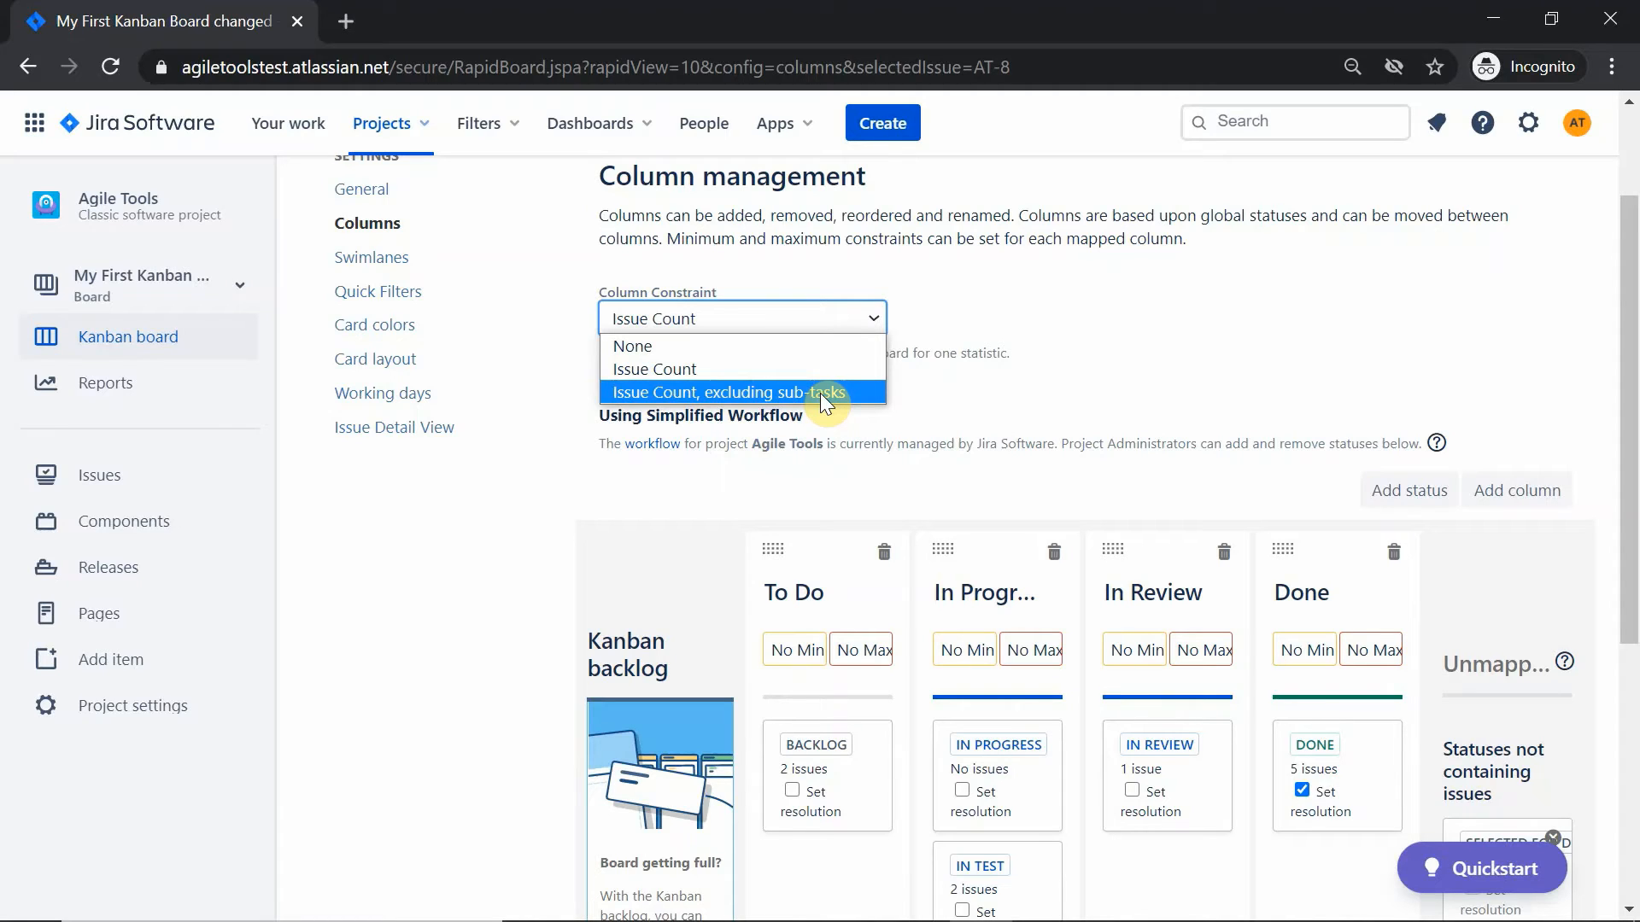
left_click(1125, 374)
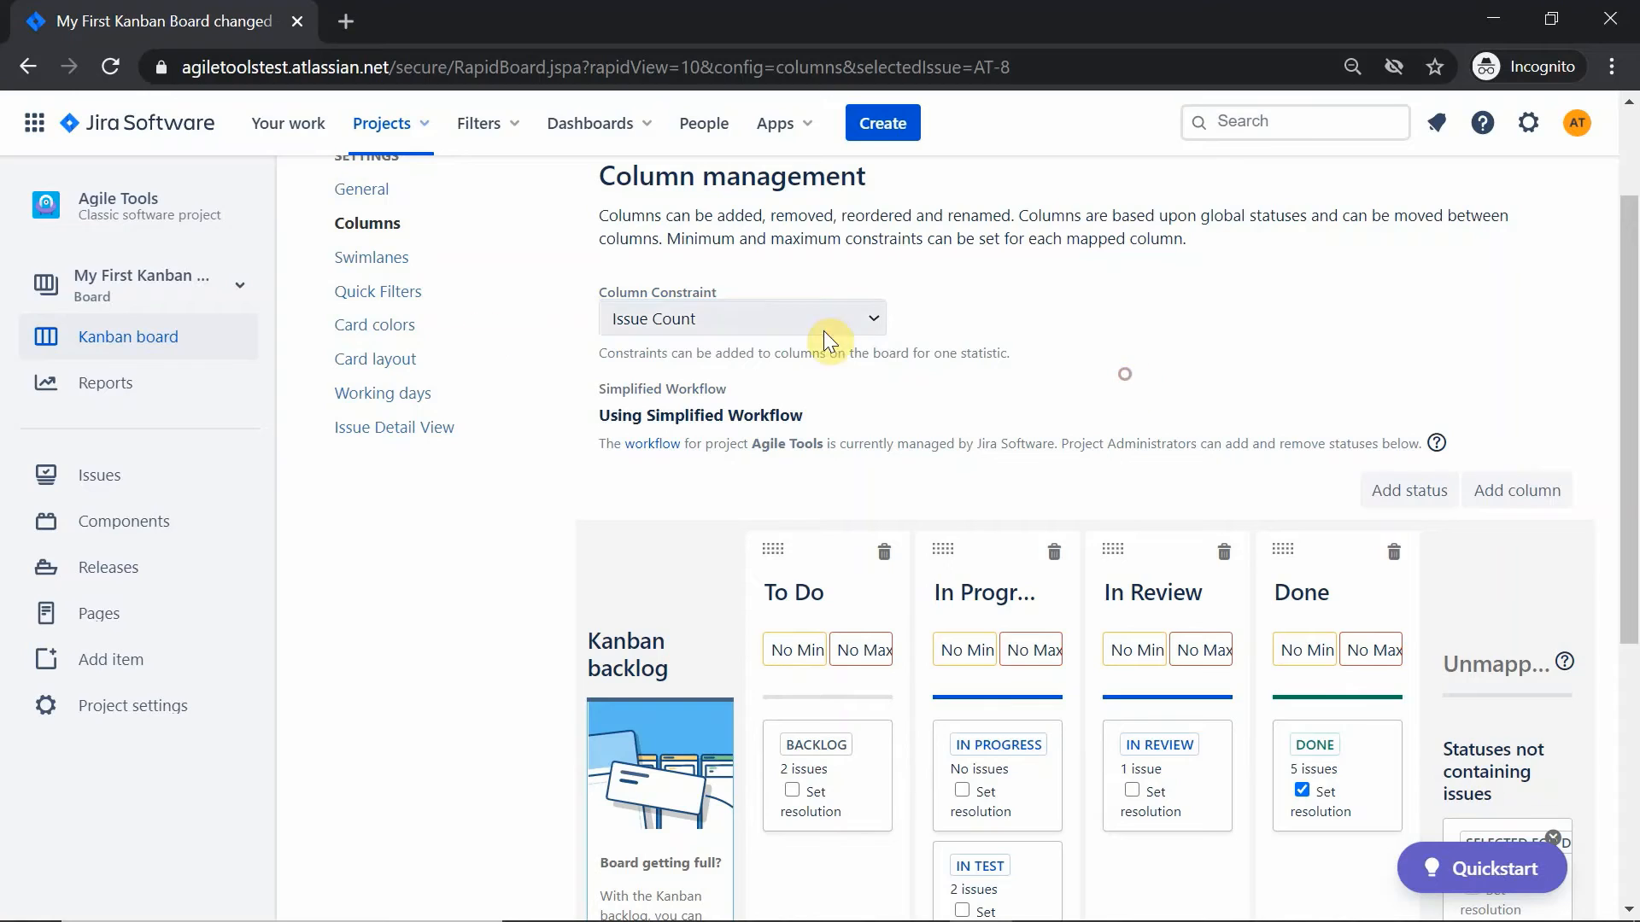
Step: Base the Kanban board's swimlanes on Epics and go back to the board
left_click(369, 259)
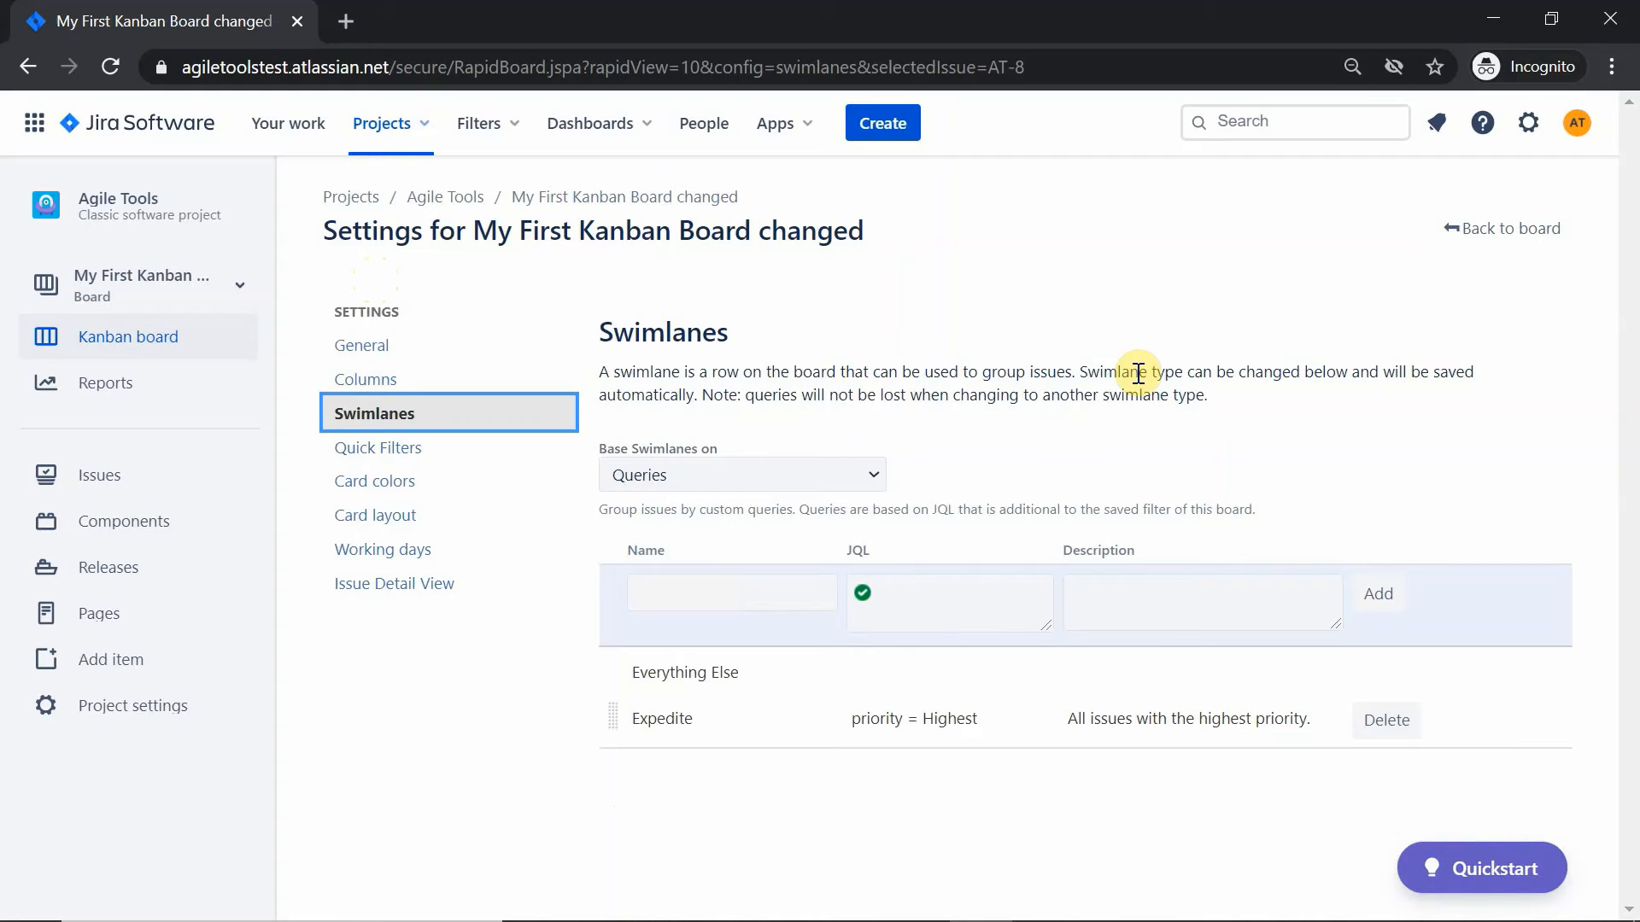
left_click(844, 487)
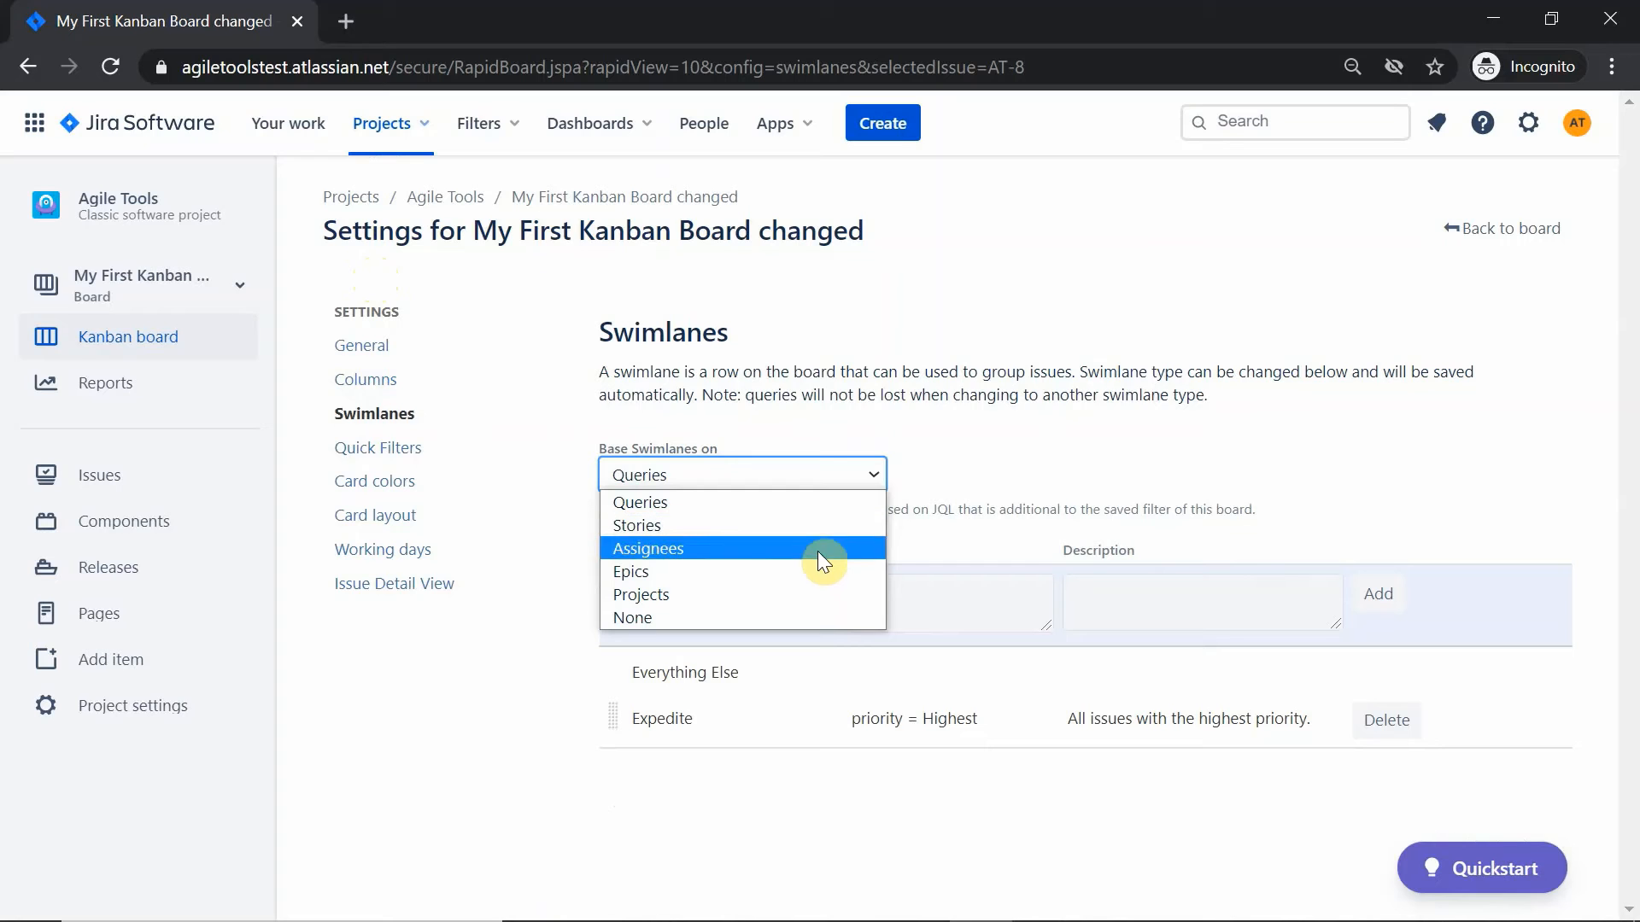
left_click(808, 571)
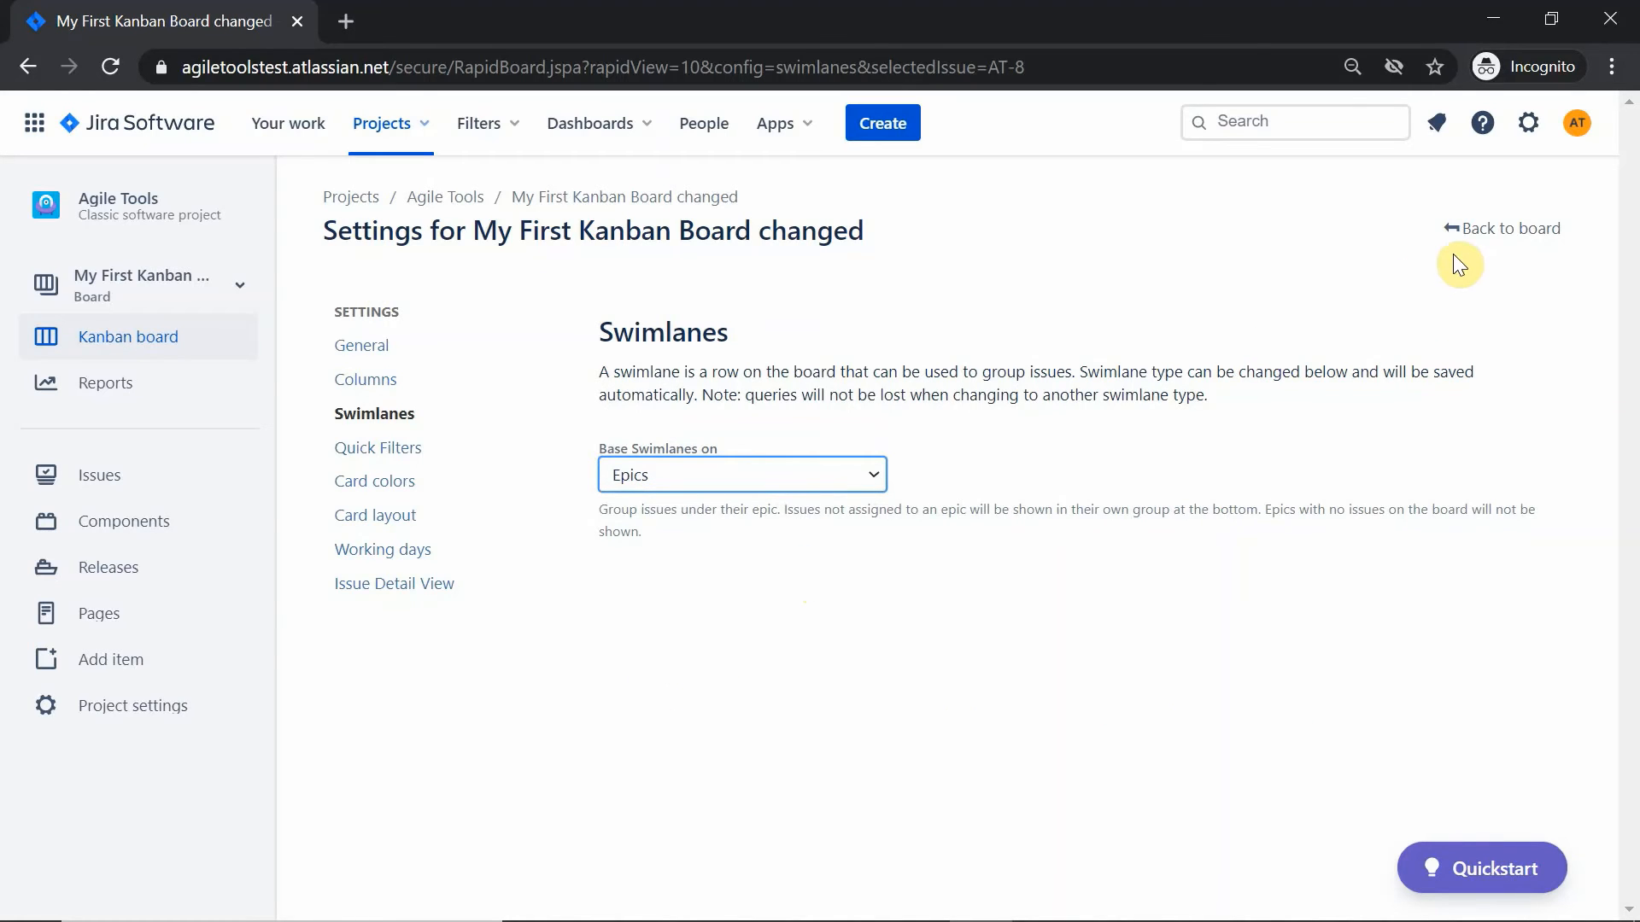
left_click(1482, 232)
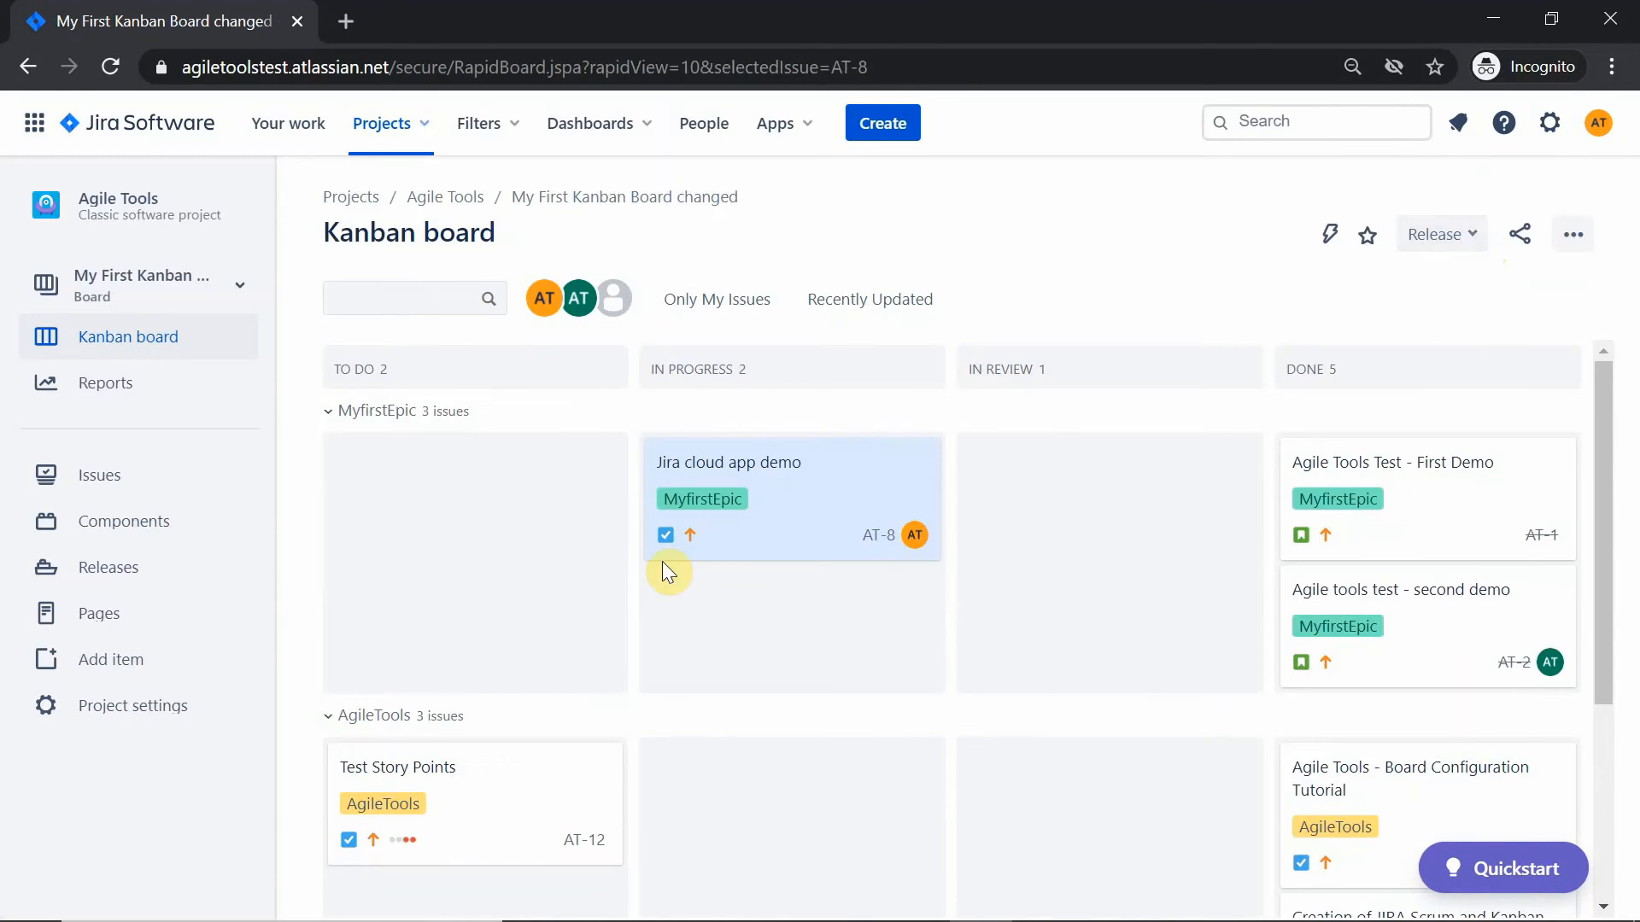
Step: Collapse the MyfirstEpic and AgileTools swimlanes, and briefly expand each one to examine its grouped issues
left_click(326, 417)
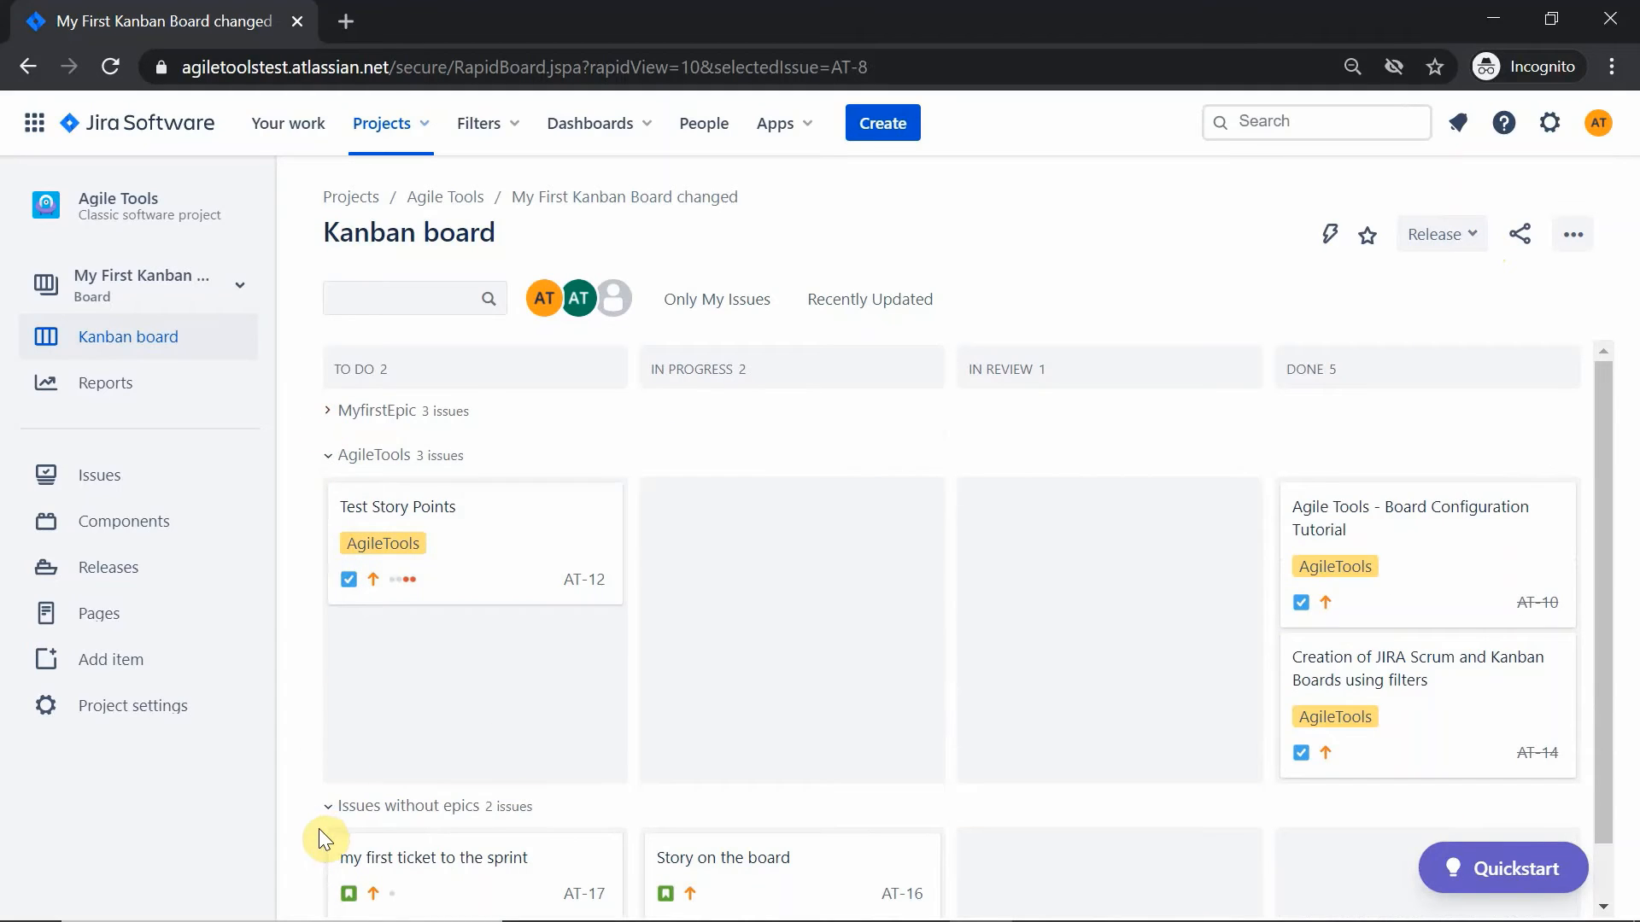
left_click(330, 461)
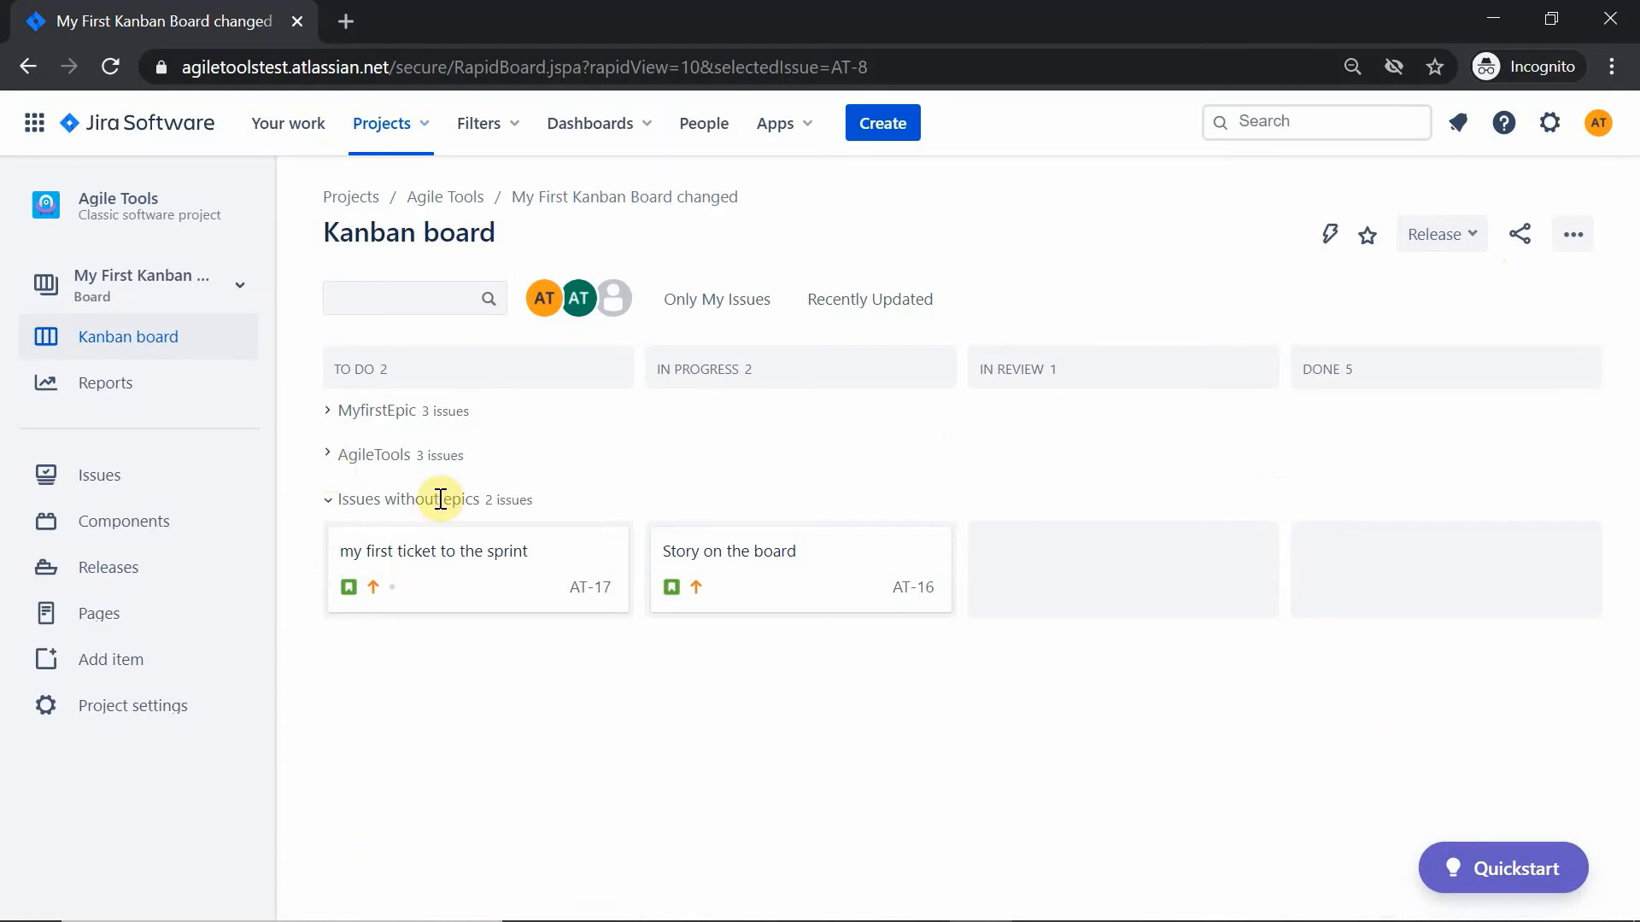
left_click(330, 416)
left_click(328, 415)
left_click(328, 466)
left_click(328, 465)
Step: Reopen the swimlane settings, base the swimlanes on Assignees and return to the board
left_click(1510, 289)
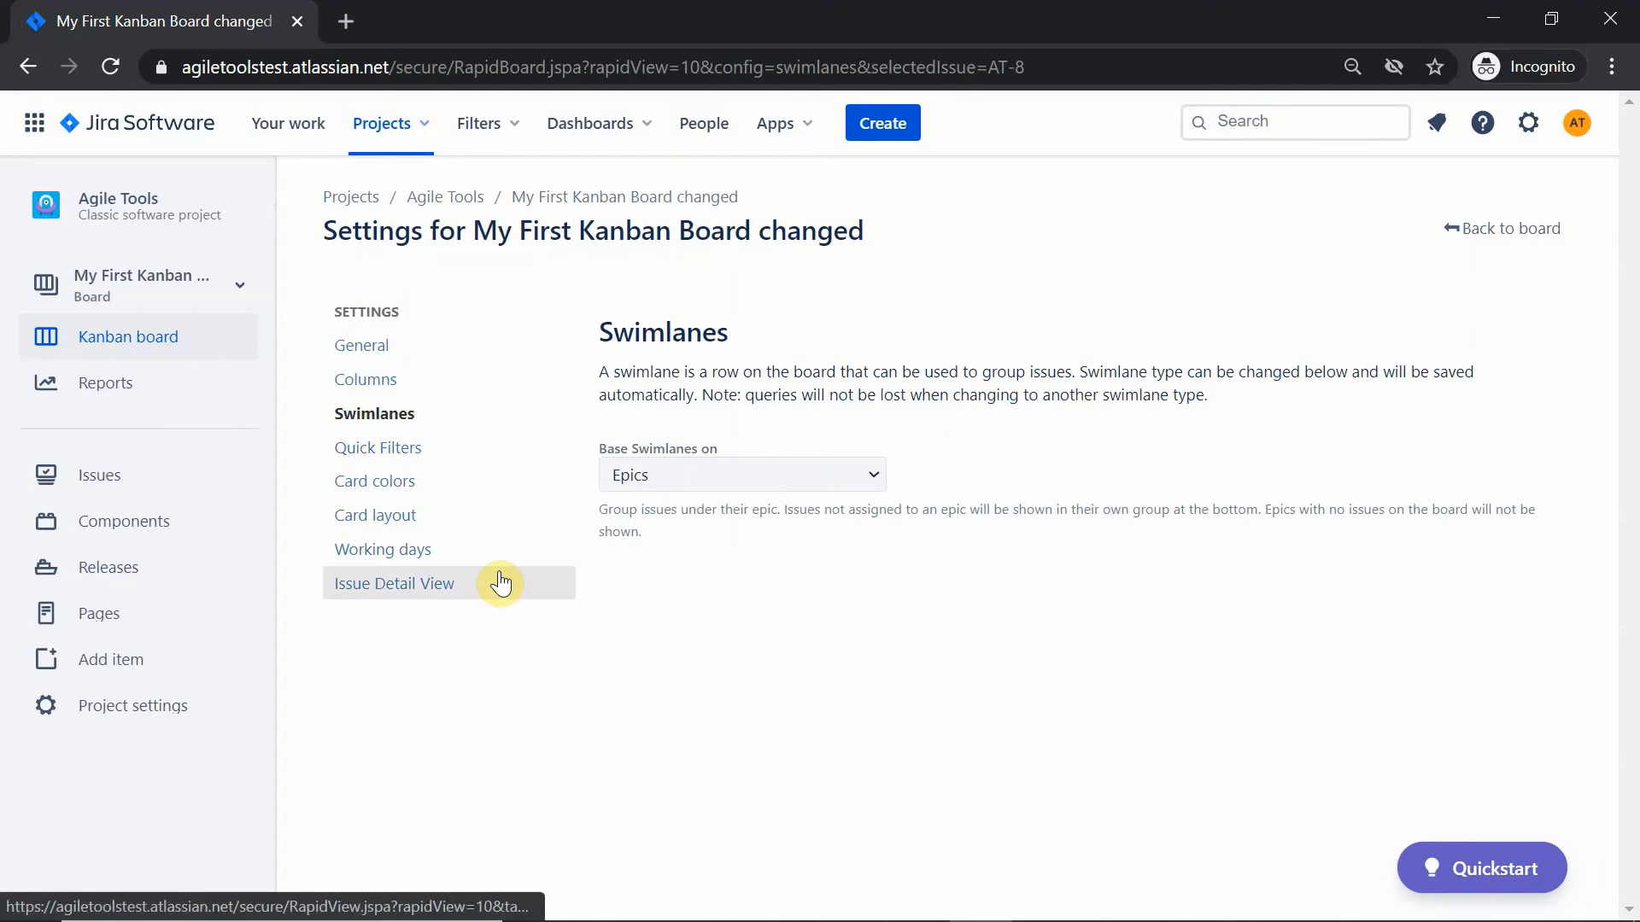
left_click(796, 479)
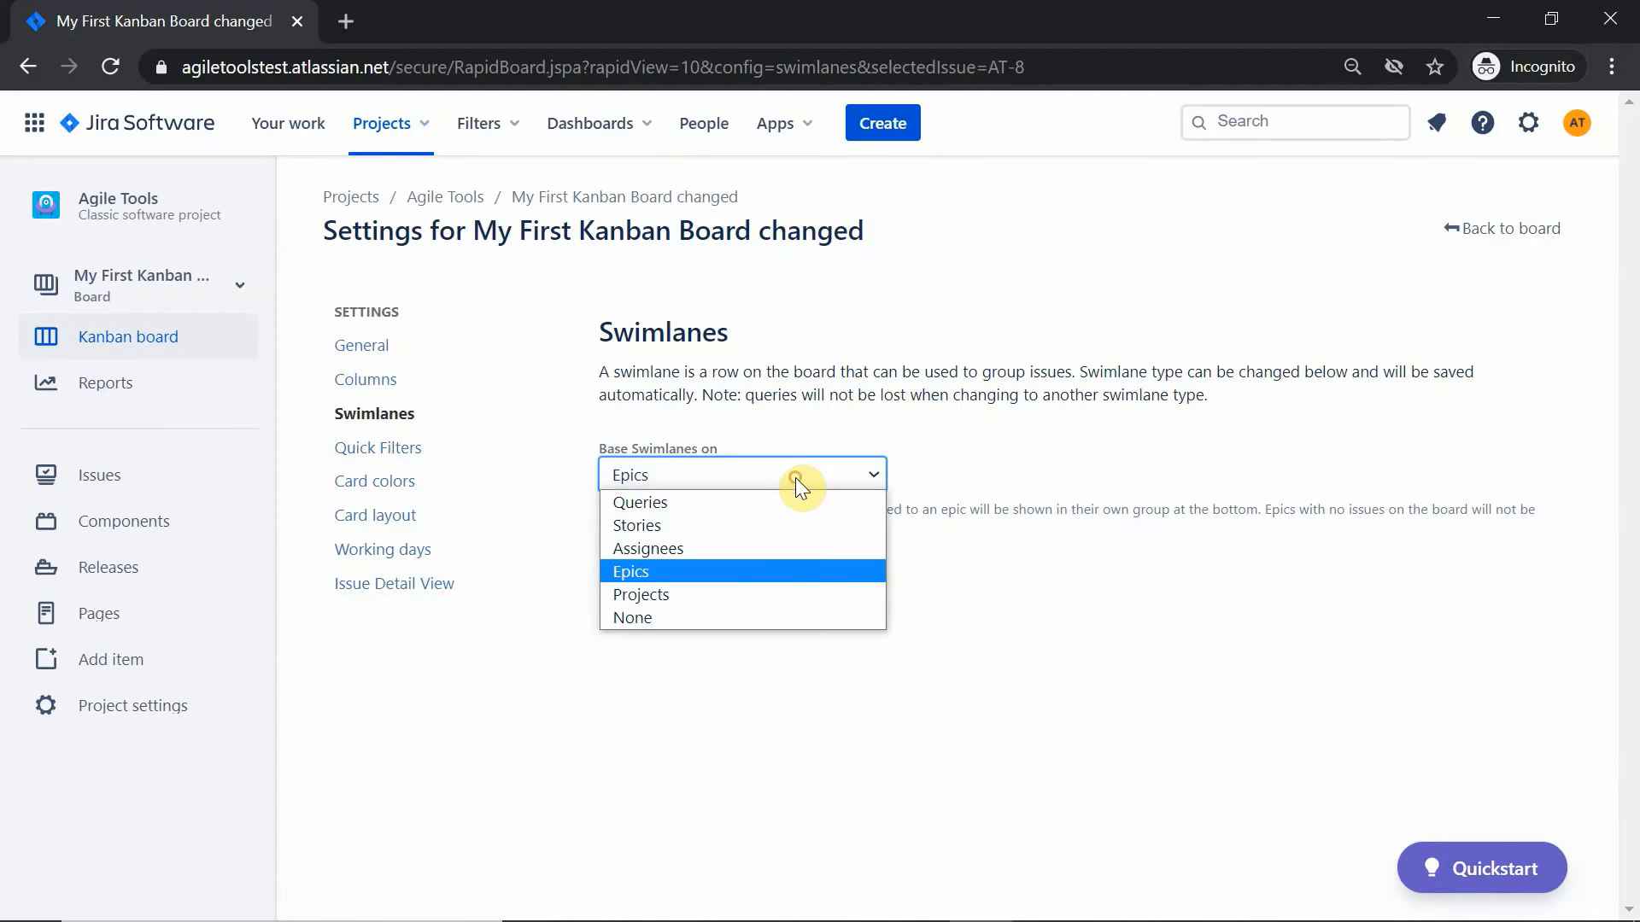
left_click(767, 553)
left_click(1498, 235)
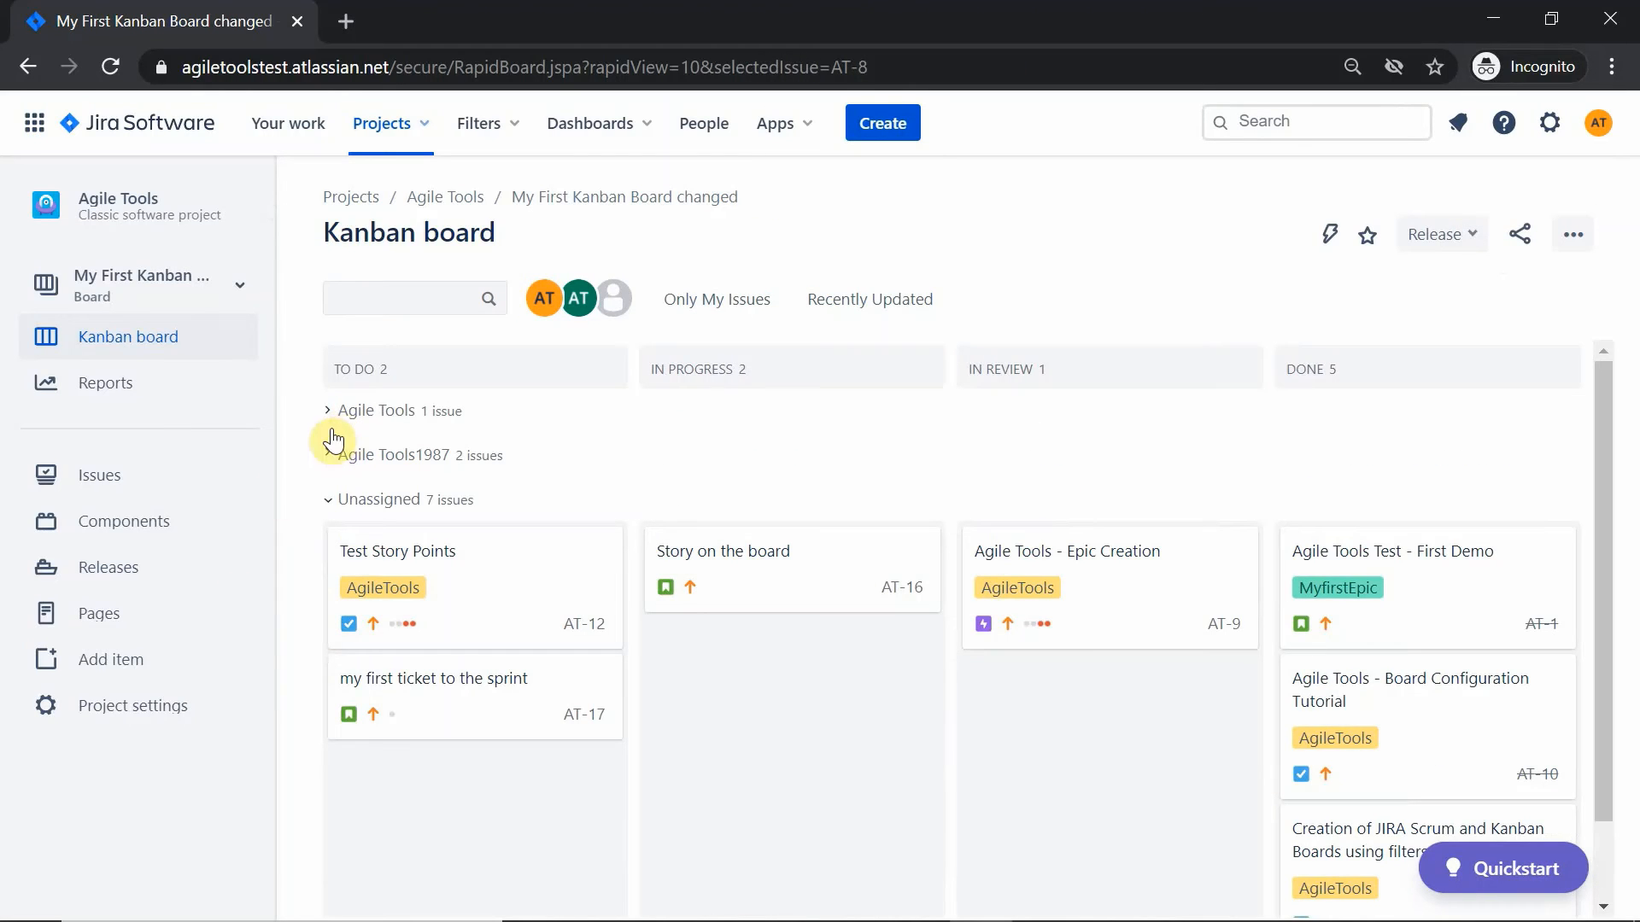
Step: Expand and collapse the two named assignees' swimlanes to examine the issues grouped under each
left_click(326, 418)
left_click(326, 420)
left_click(327, 460)
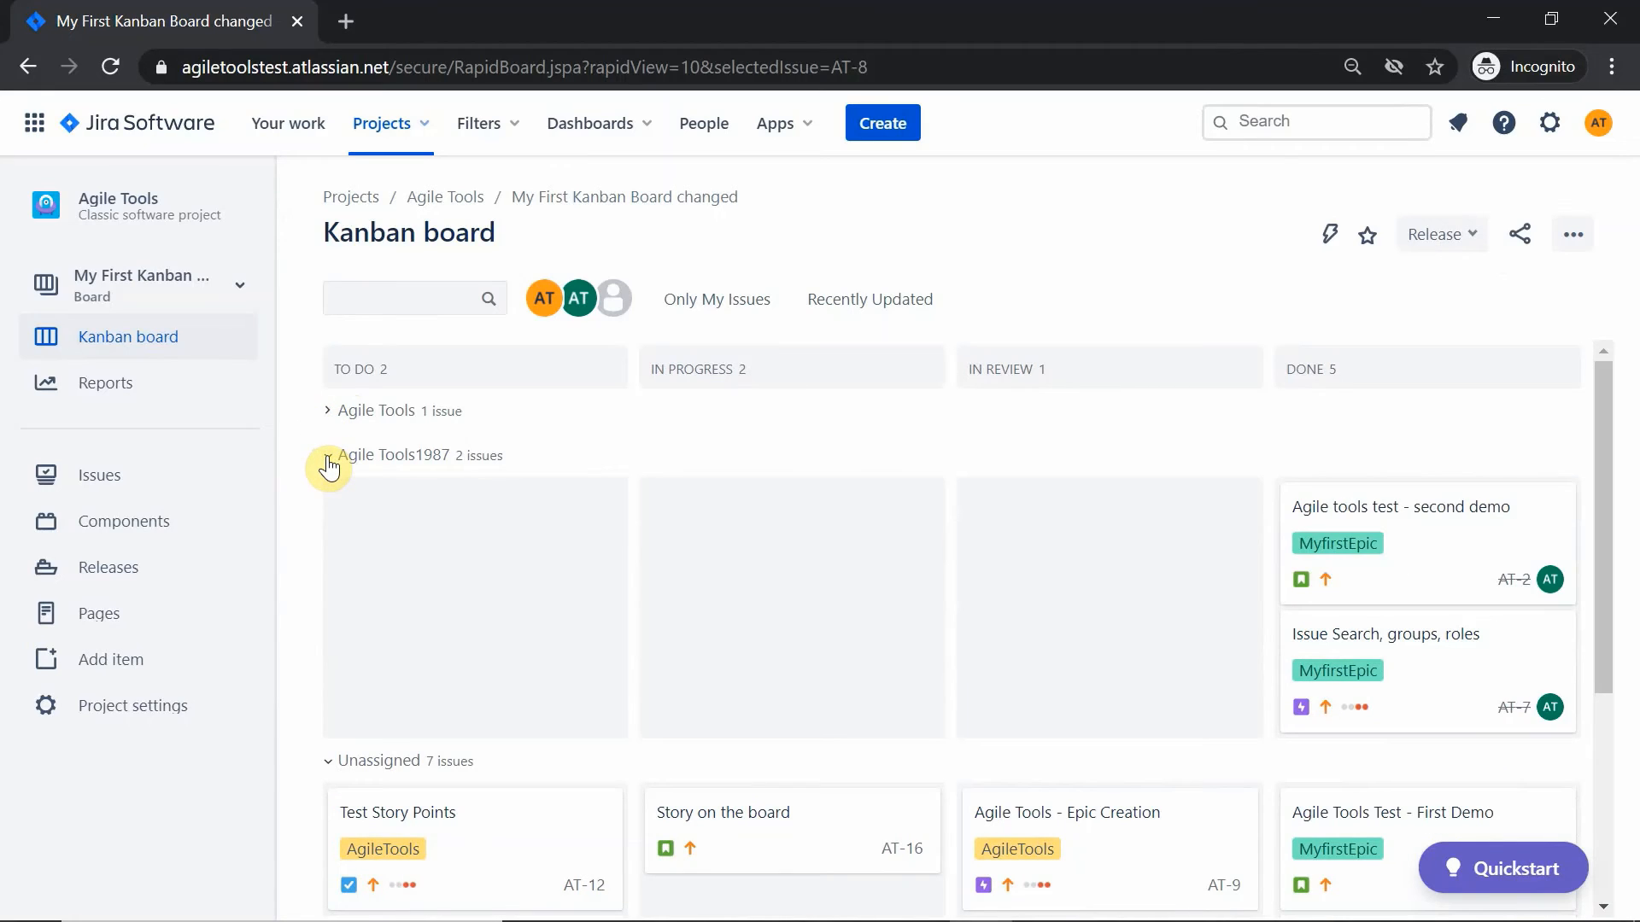
left_click(328, 461)
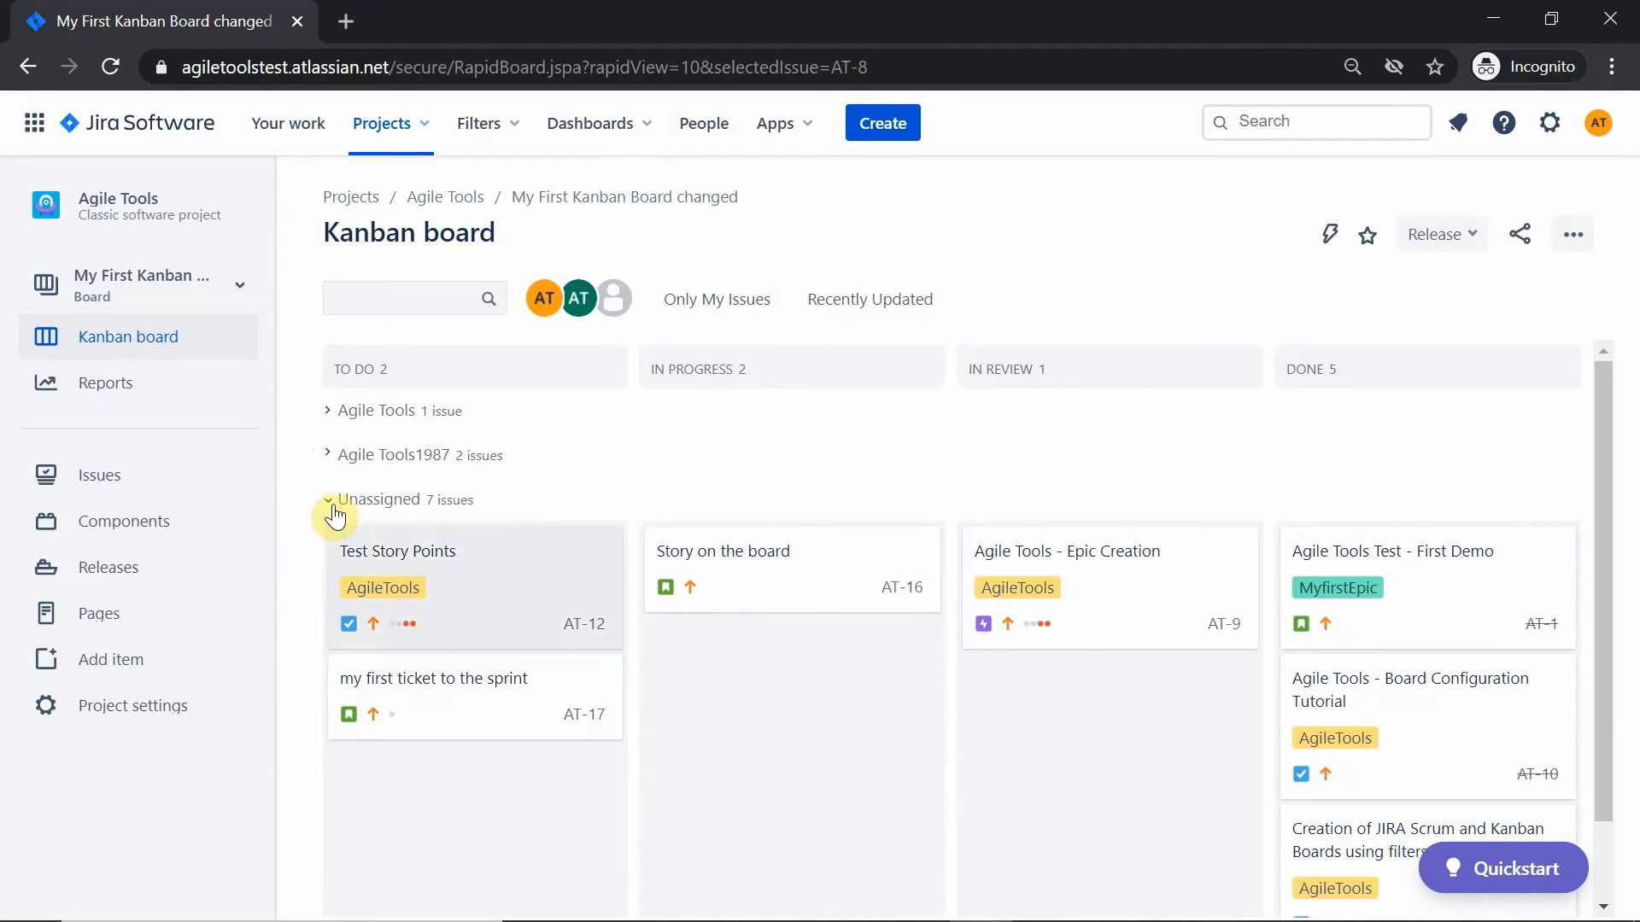
Step: Return to the swimlane settings and base the board's swimlanes on Queries
left_click(1574, 234)
left_click(1520, 304)
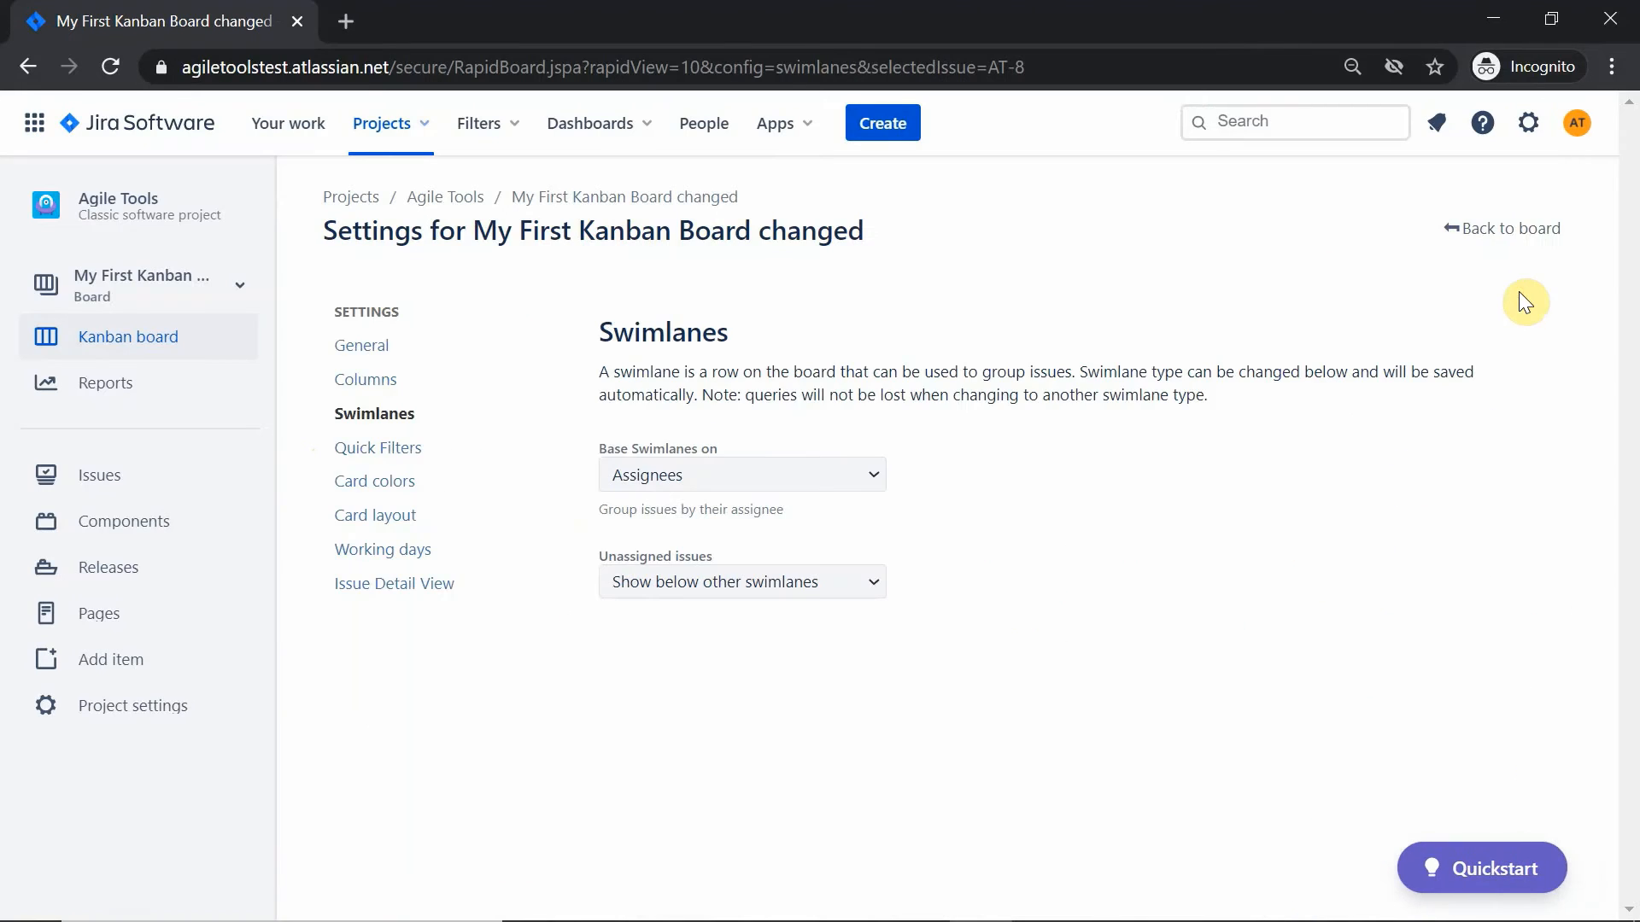
left_click(838, 483)
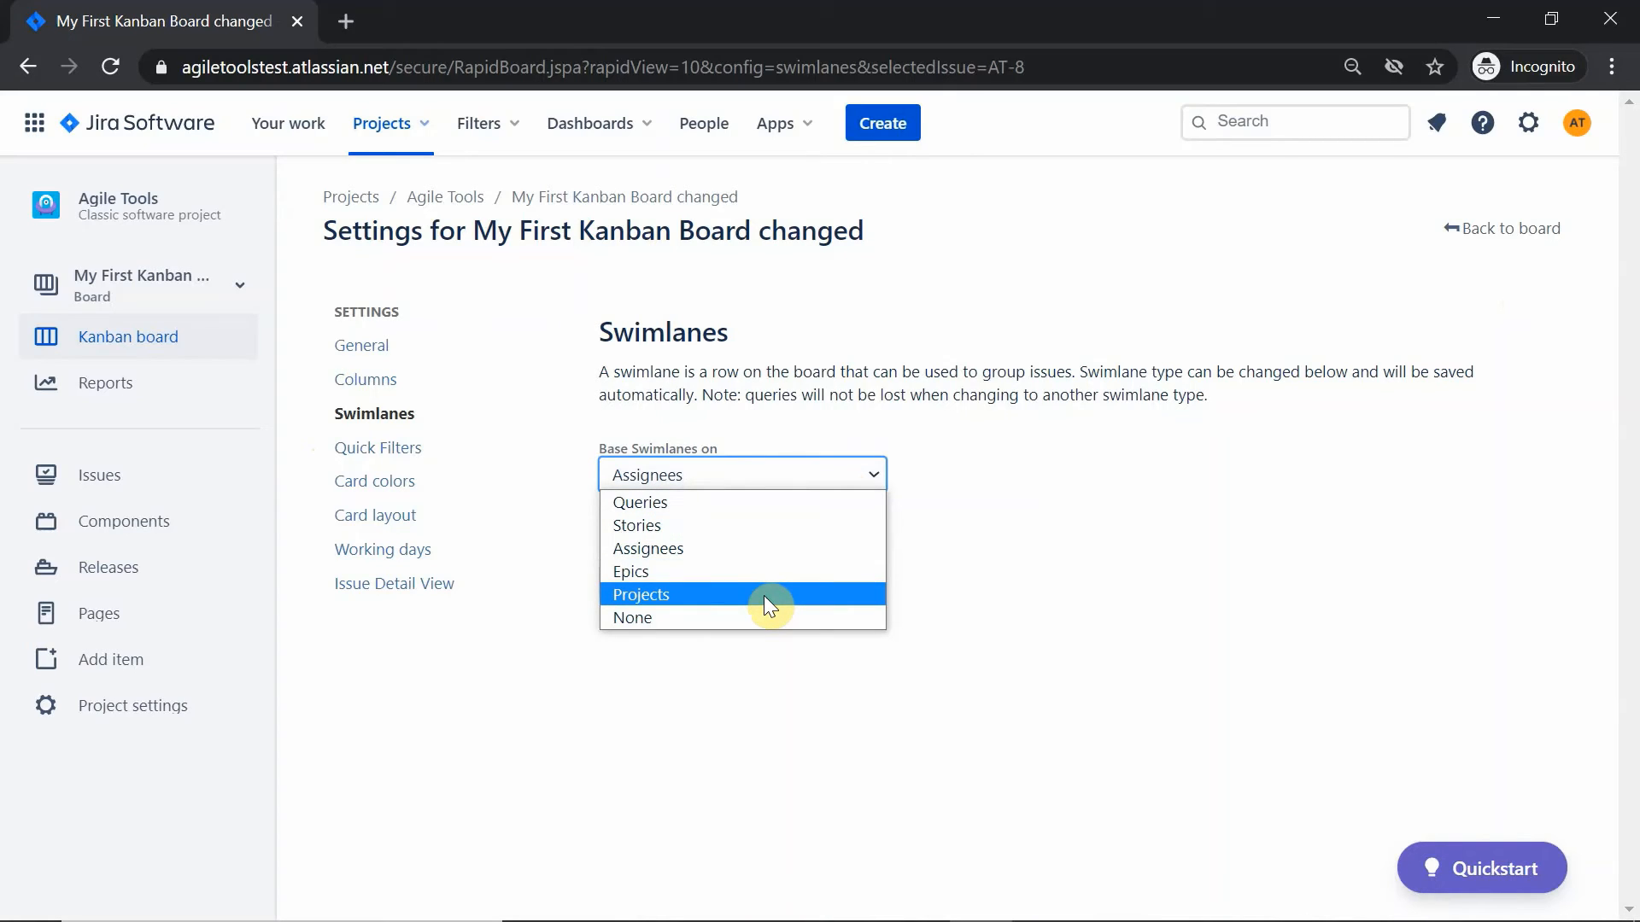
left_click(764, 504)
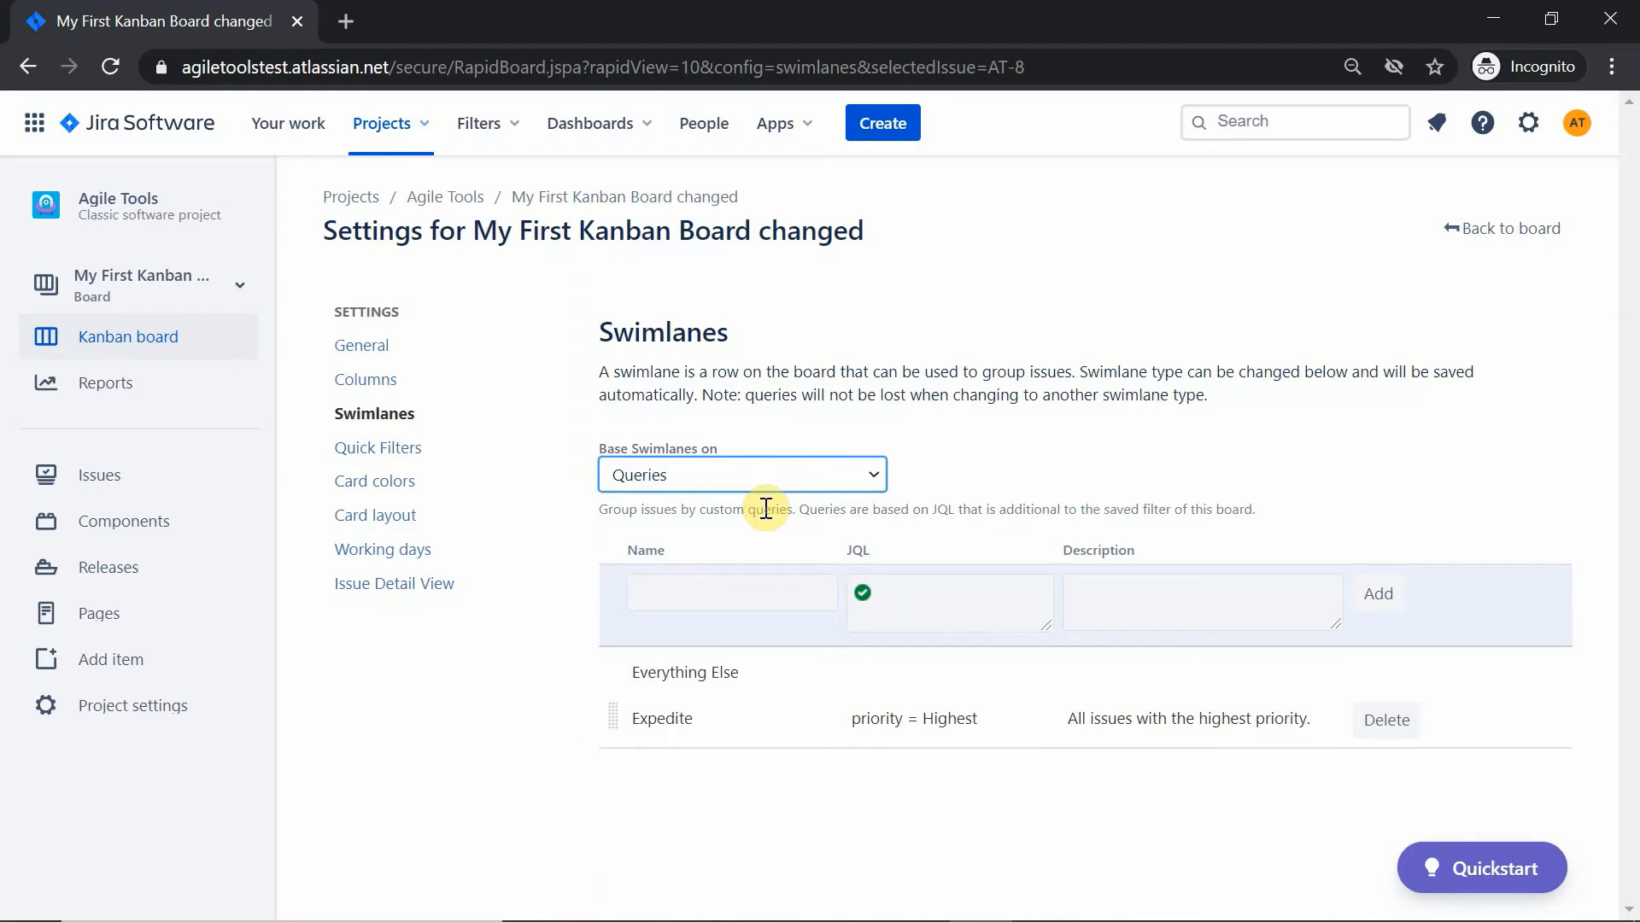
Step: Keep the swimlanes based on Queries and name a new query swimlane Priority Medium
left_click(832, 475)
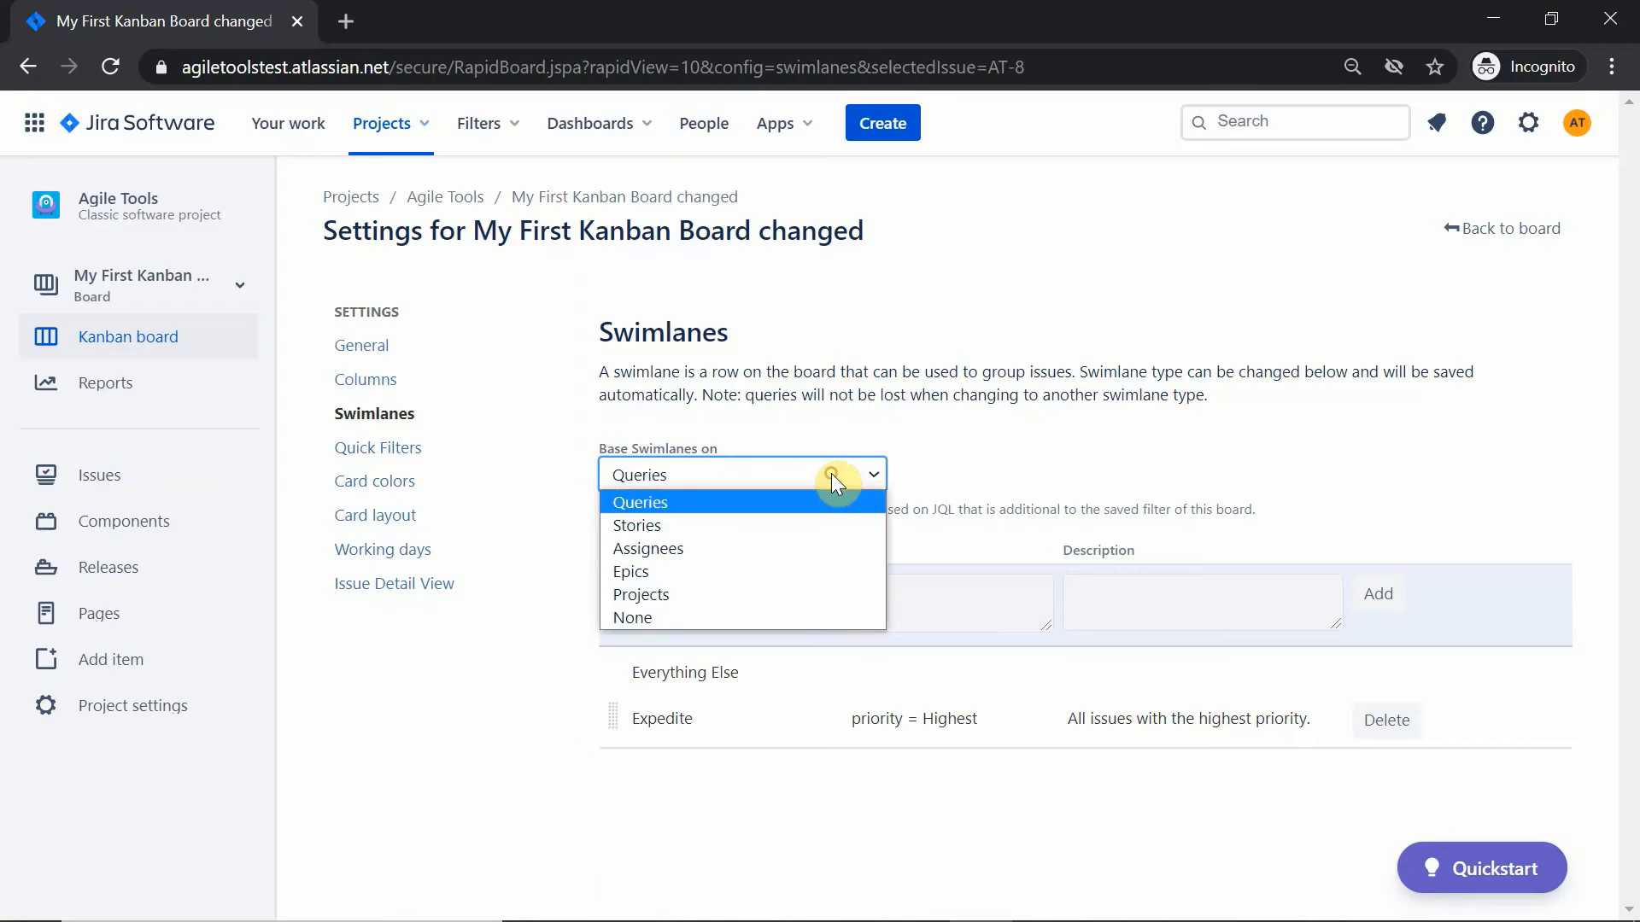
left_click(832, 476)
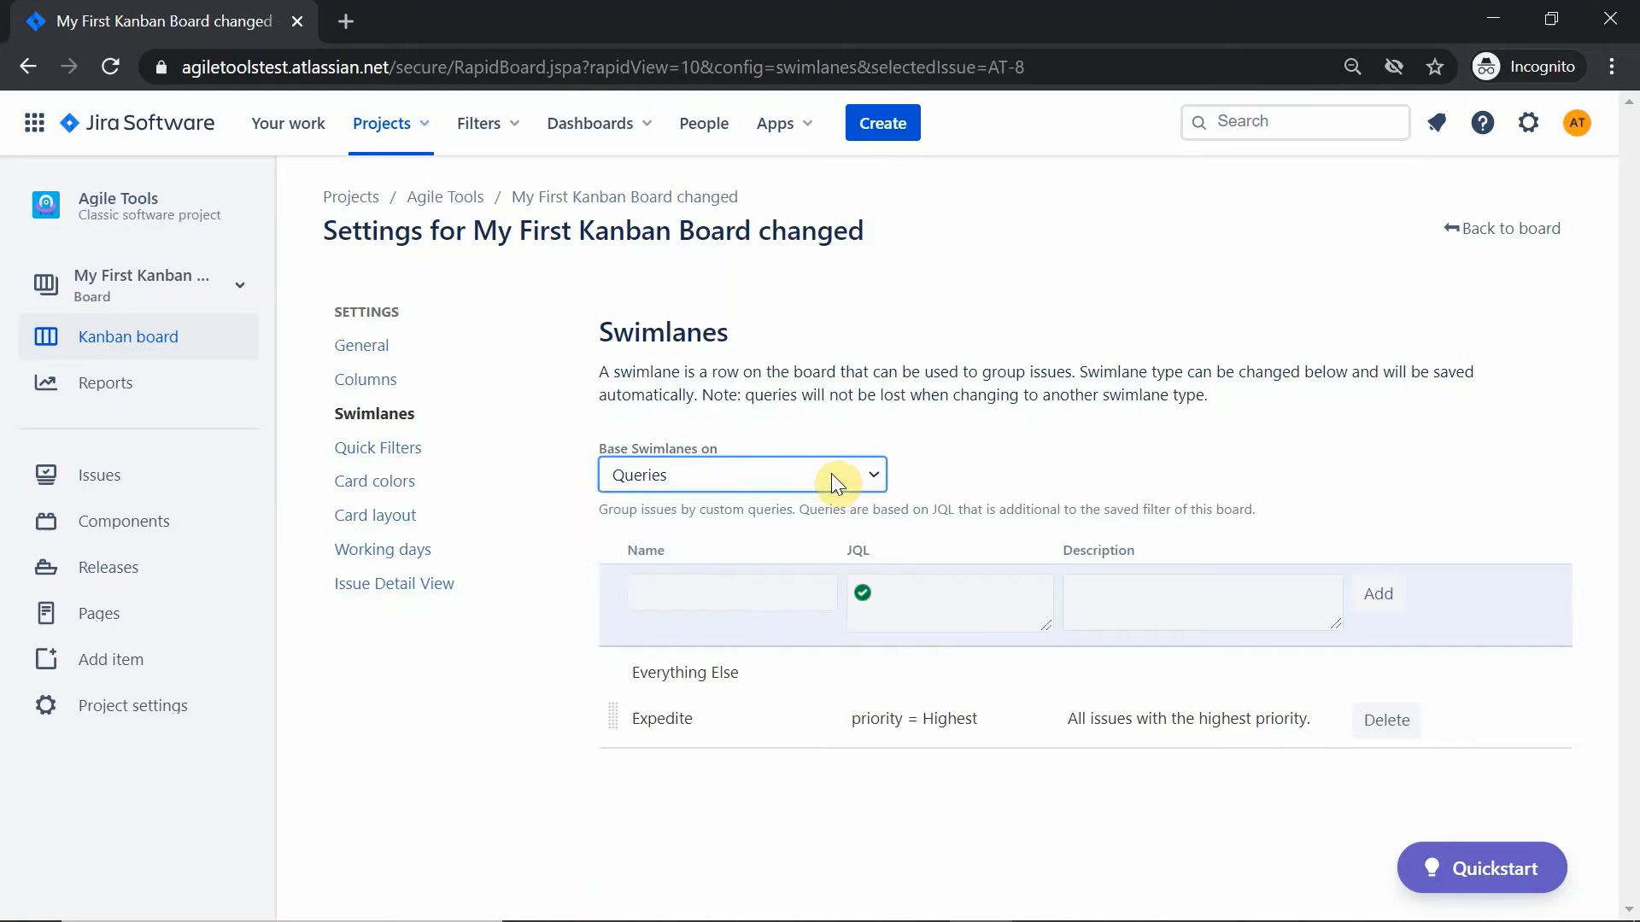
left_click(725, 589)
type("Prio")
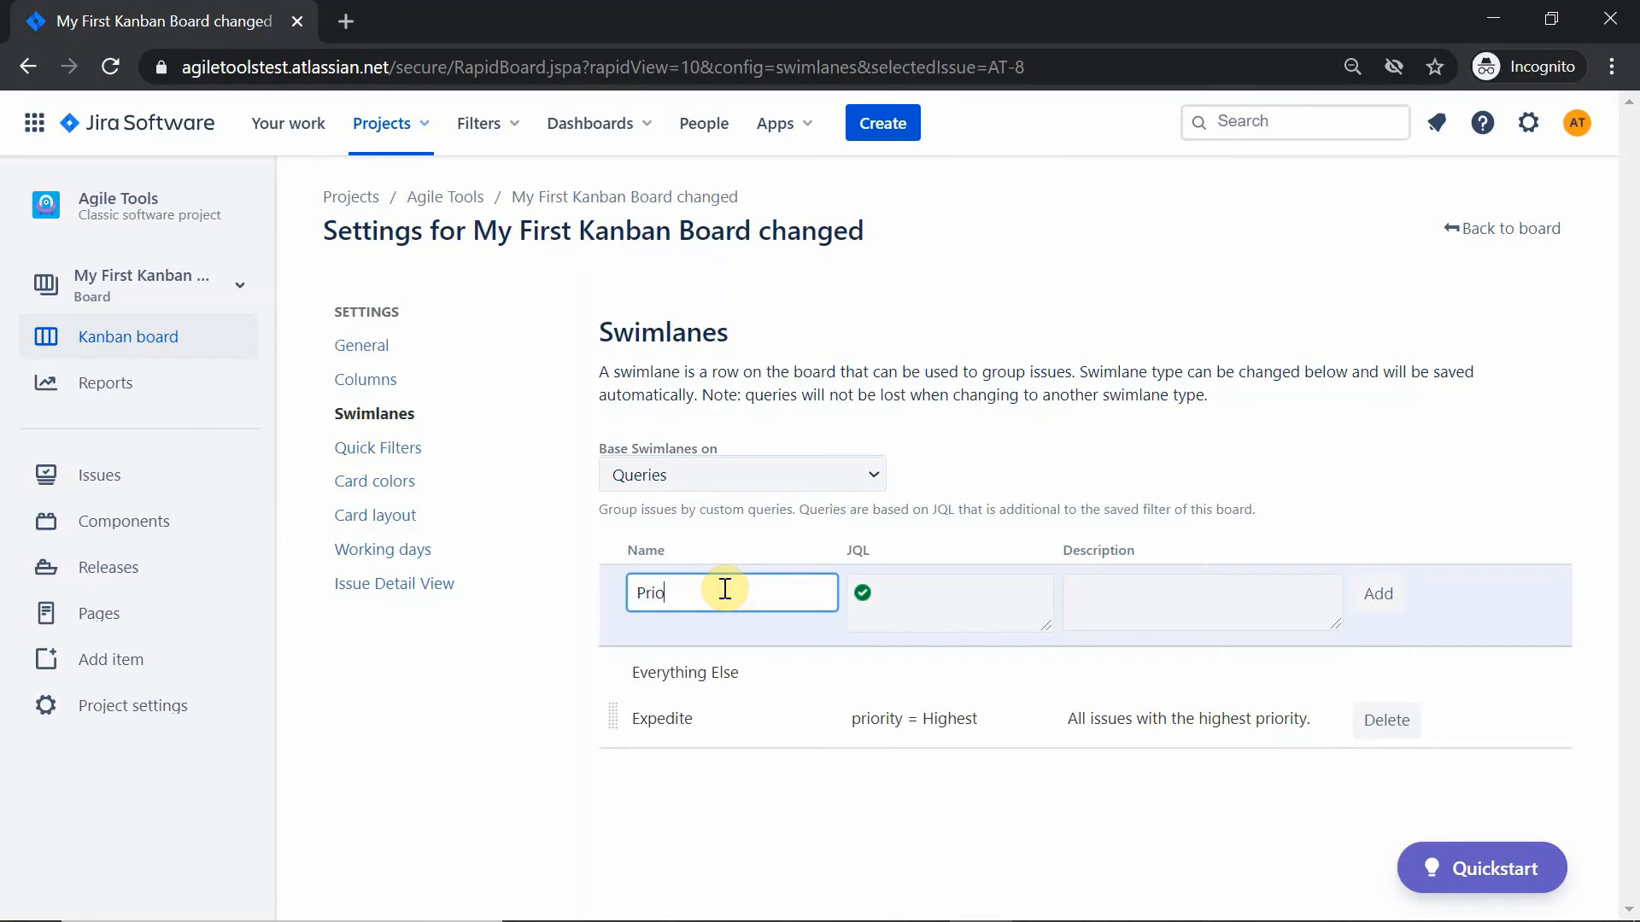
key("BackSpace")
key("BackSpace")
key("BackSpace")
key("BackSpace")
type("Priority Medium")
Step: Set the Priority Medium swimlane's JQL to priority = Medium and add it to the swimlane list
left_click(944, 598)
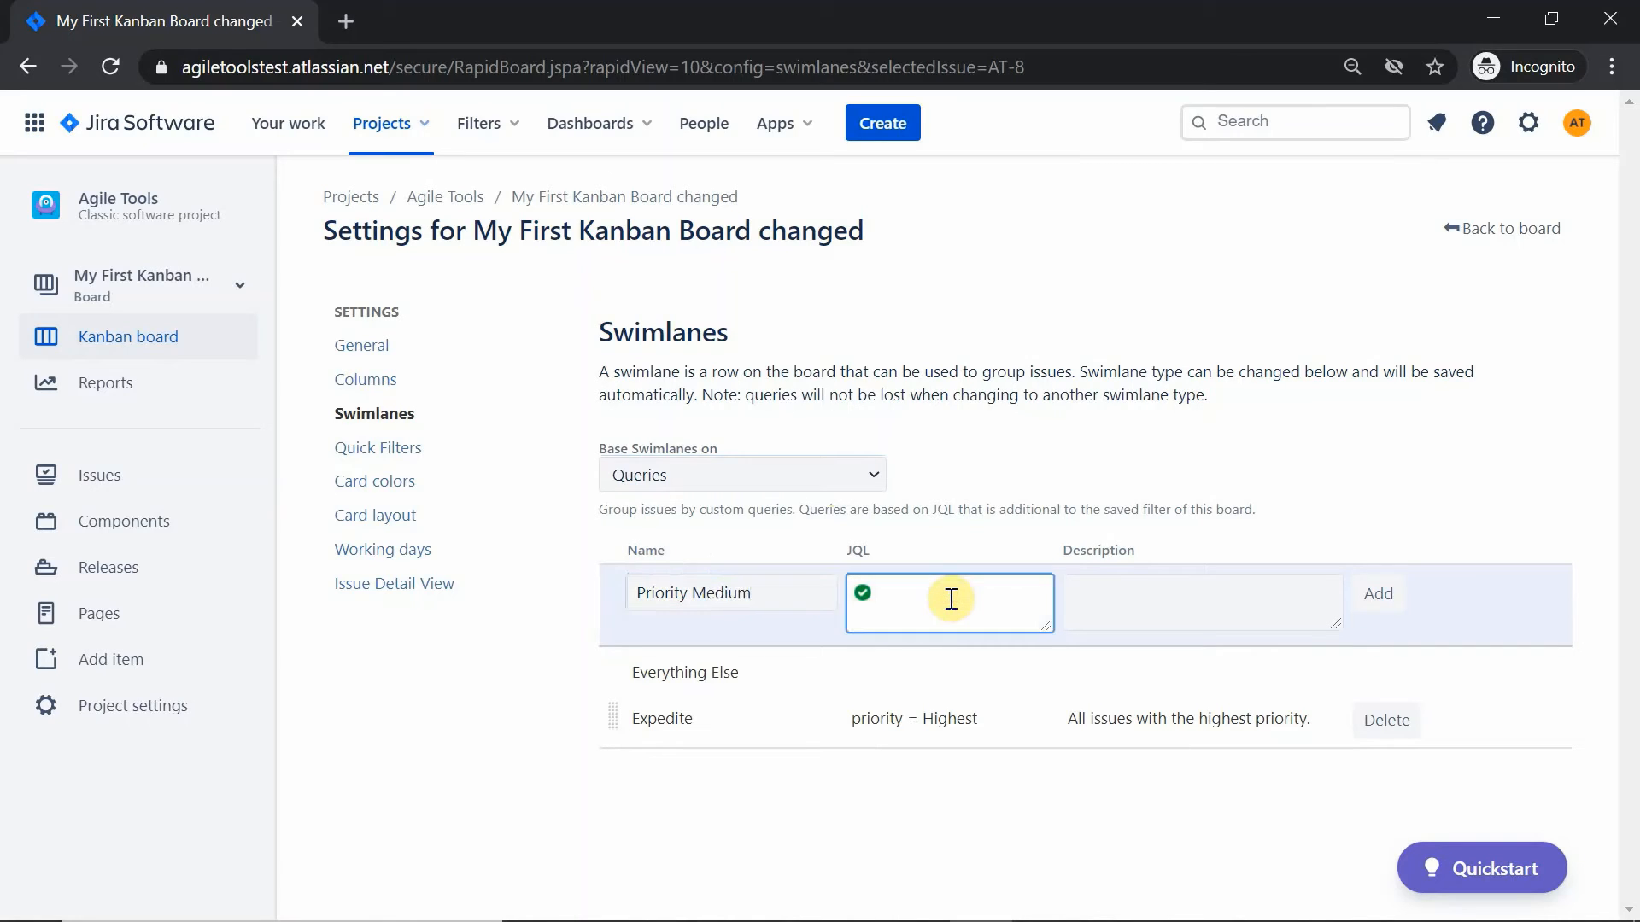
type("prio")
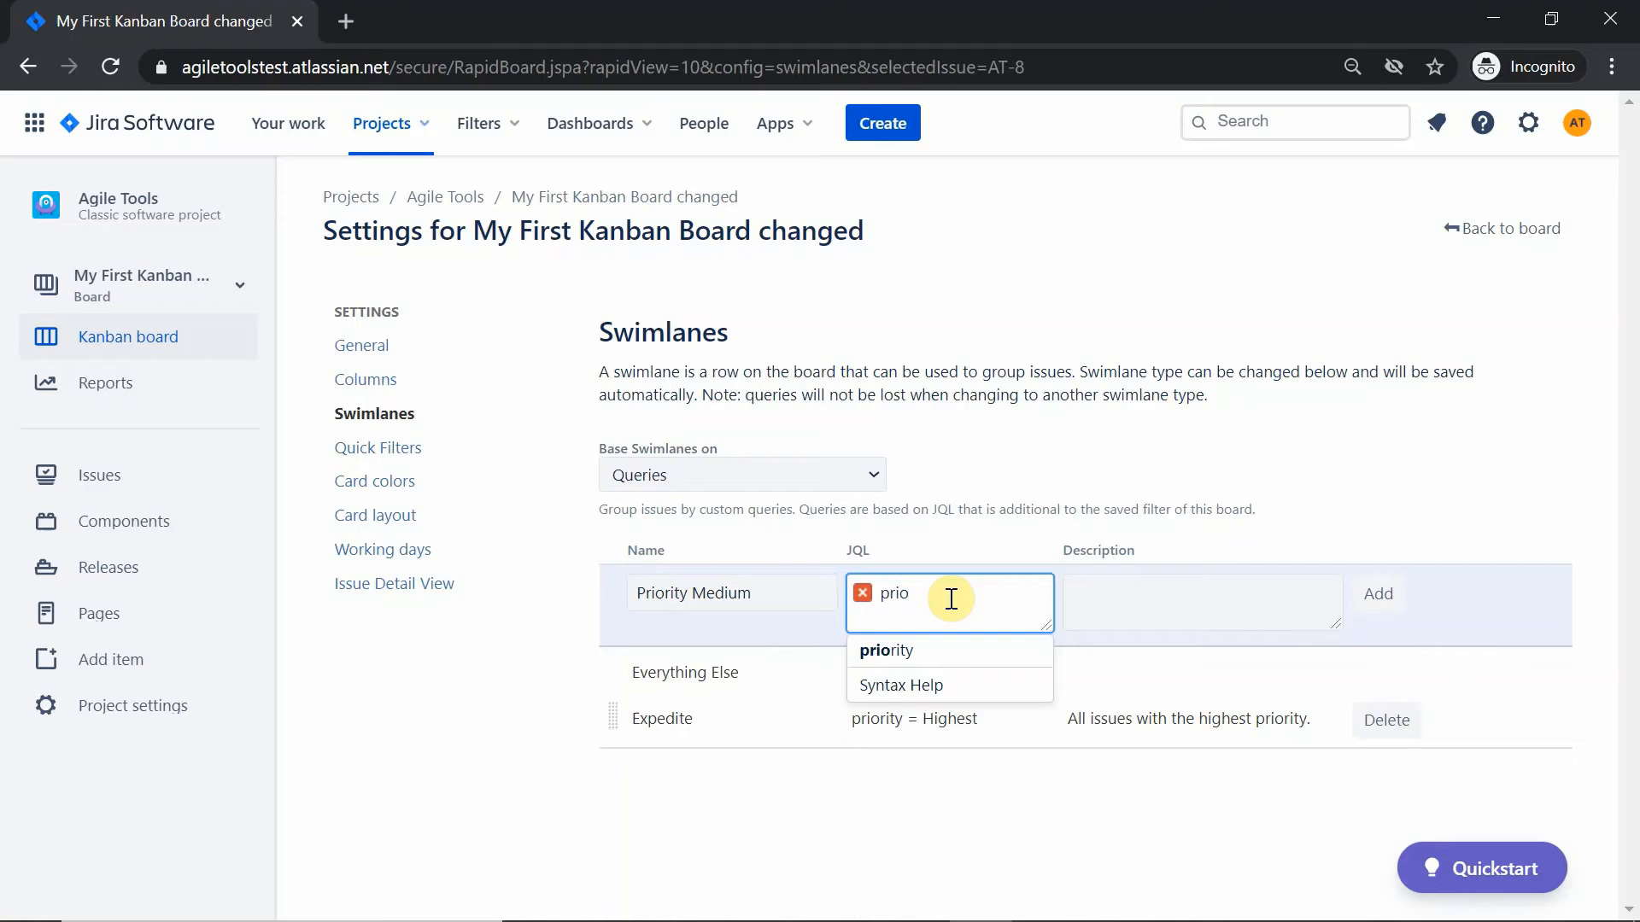
left_click(945, 652)
type("=")
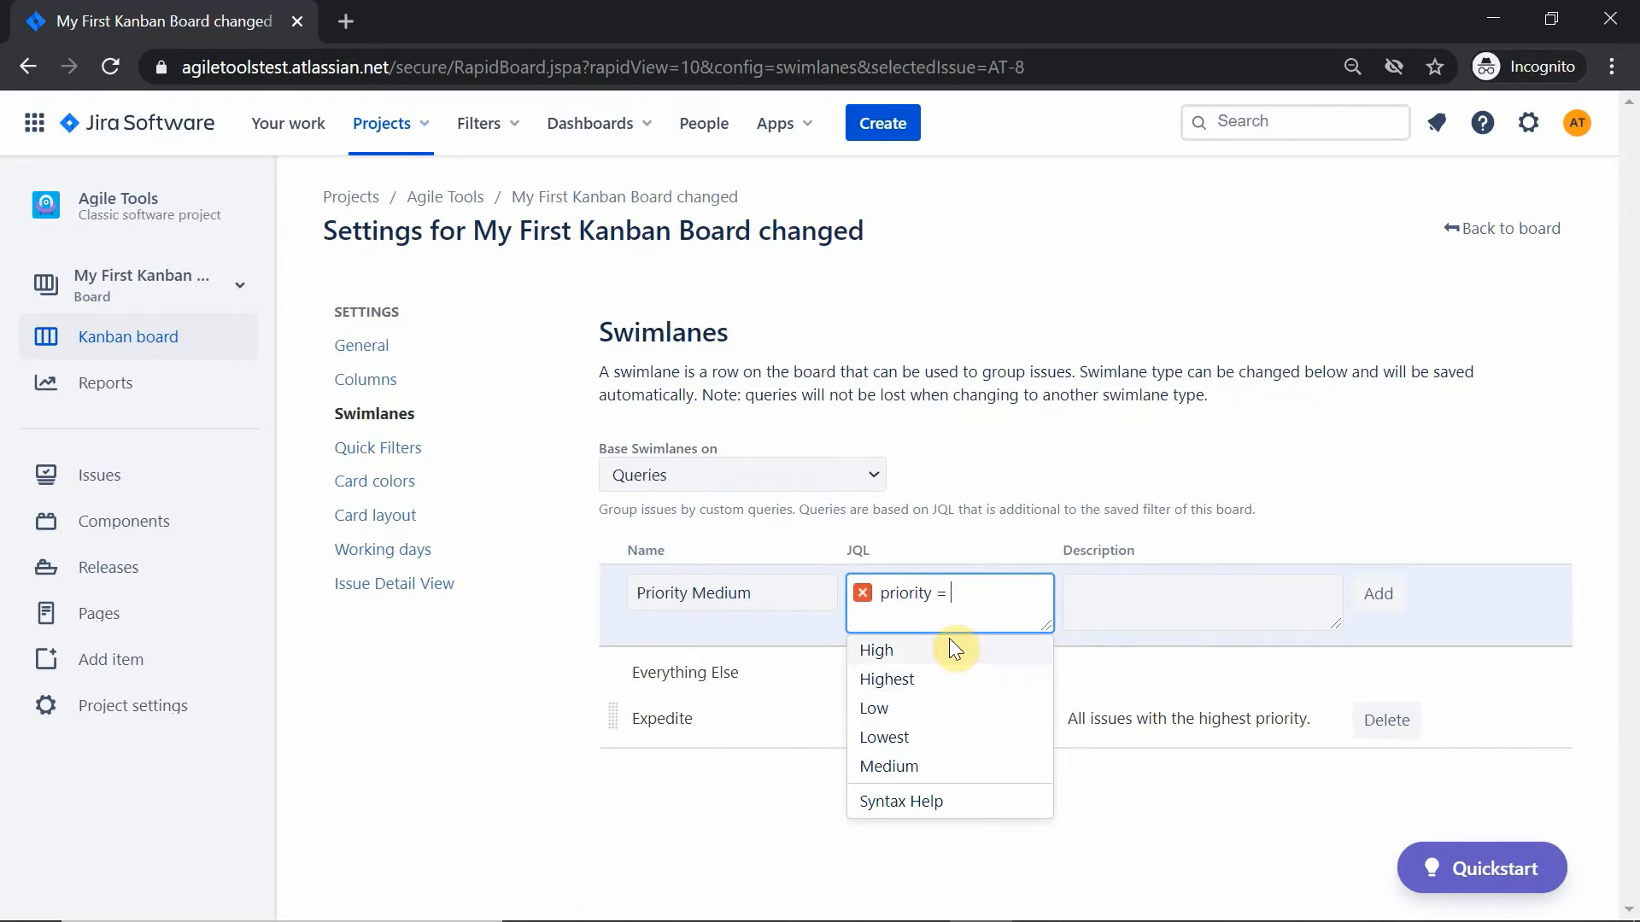
left_click(935, 761)
left_click(1393, 601)
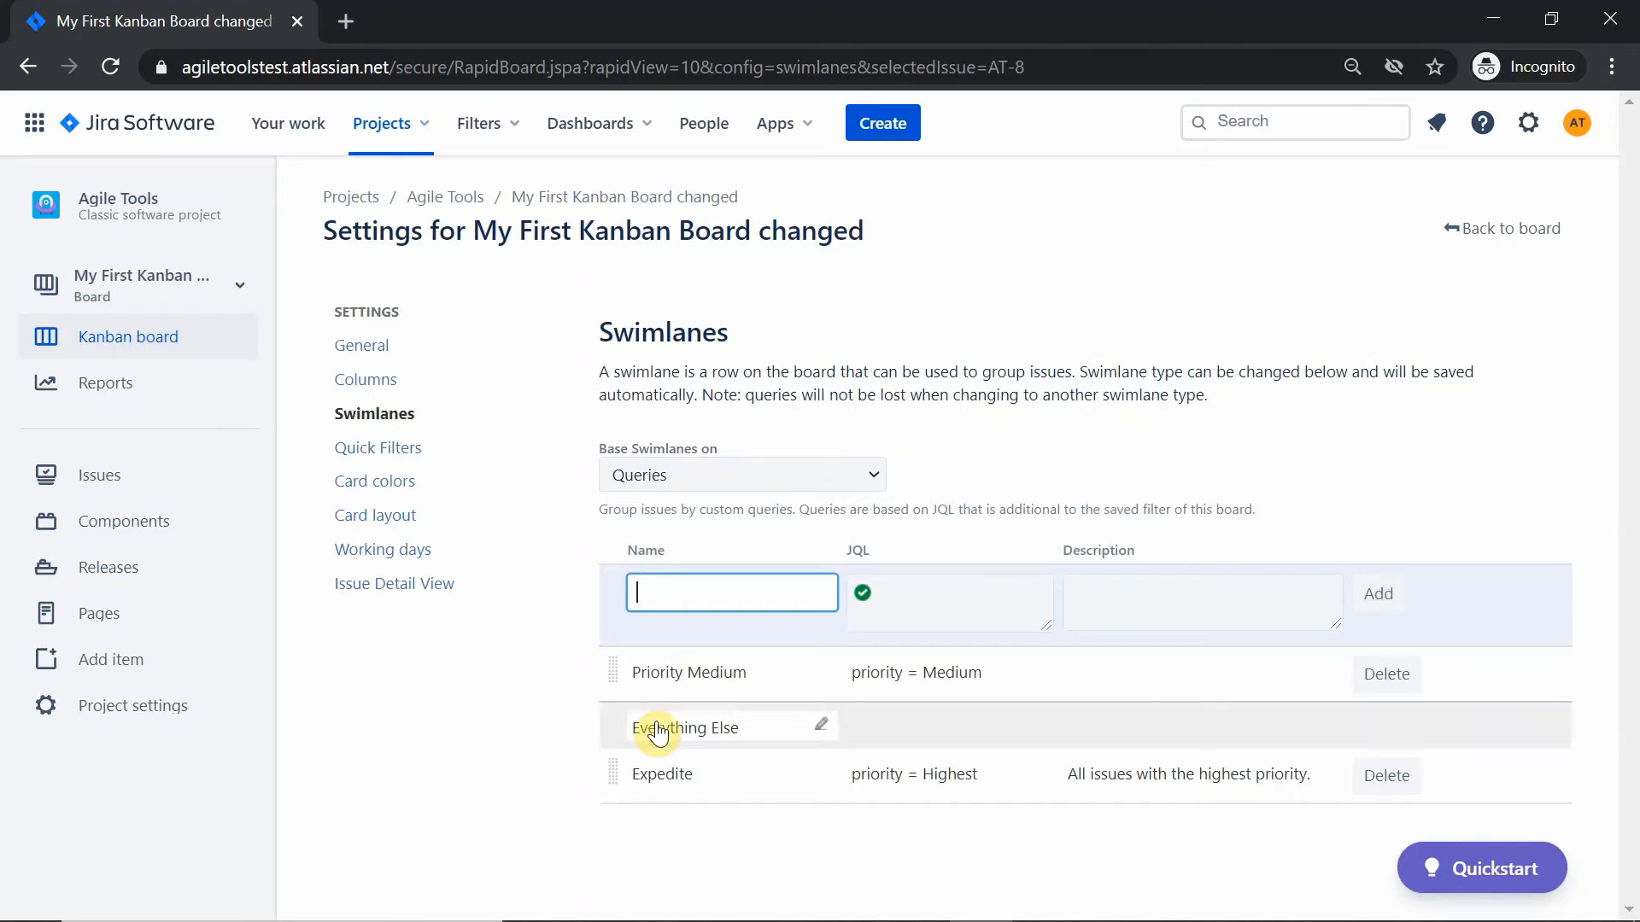
Step: Add another query swimlane named Priority High with the JQL priority = High
type("Priority High")
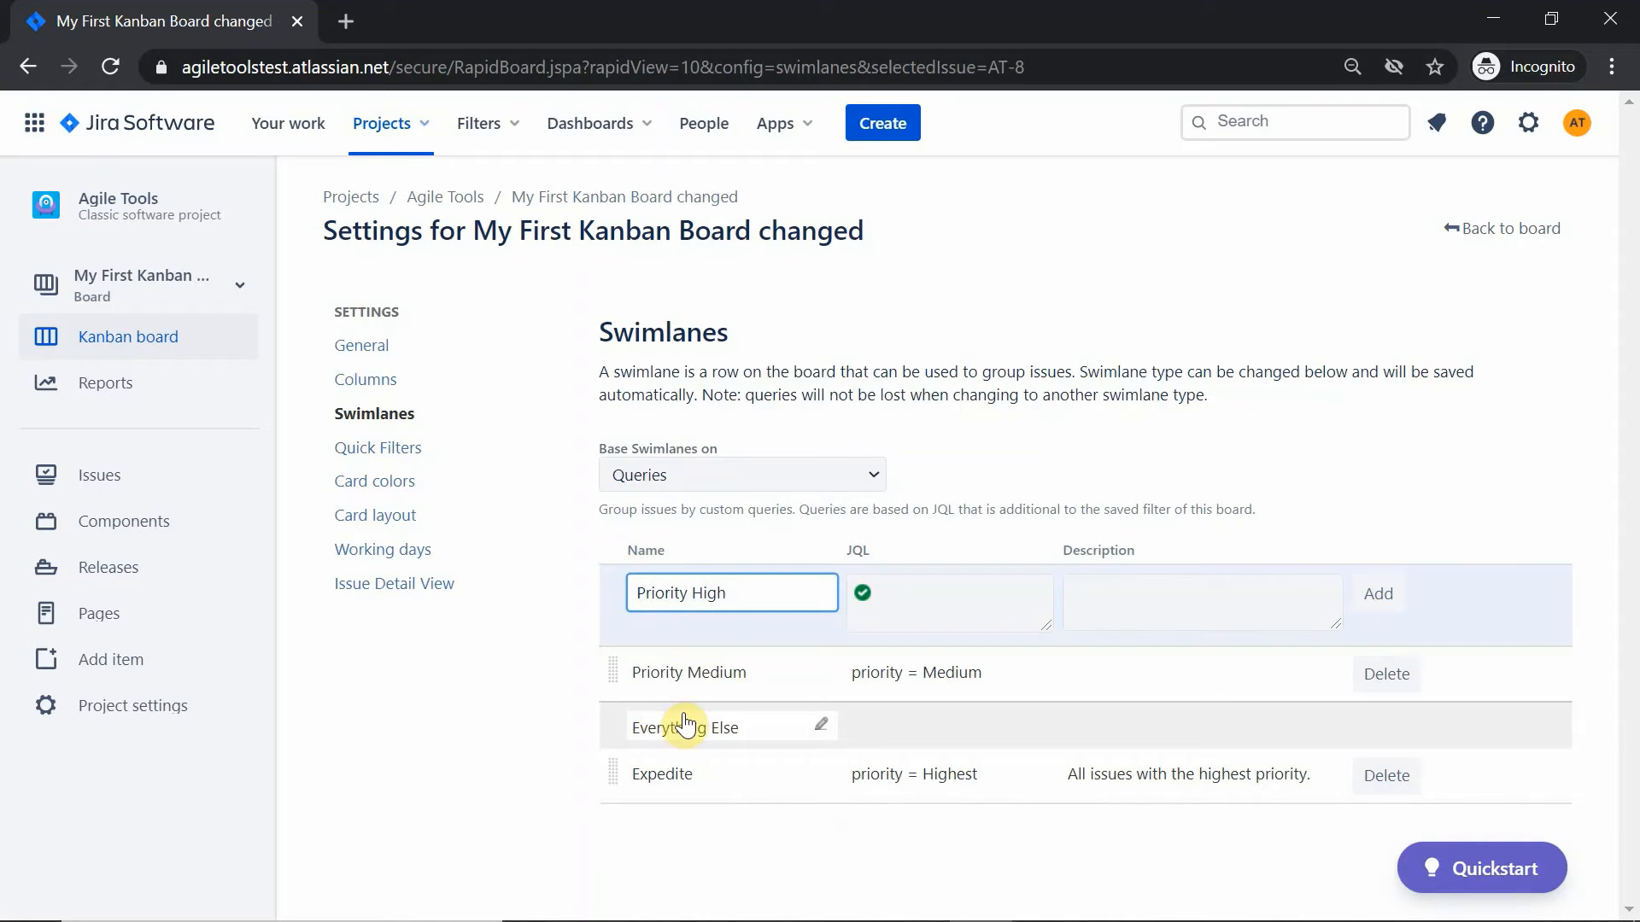
left_click(925, 608)
type("Prio")
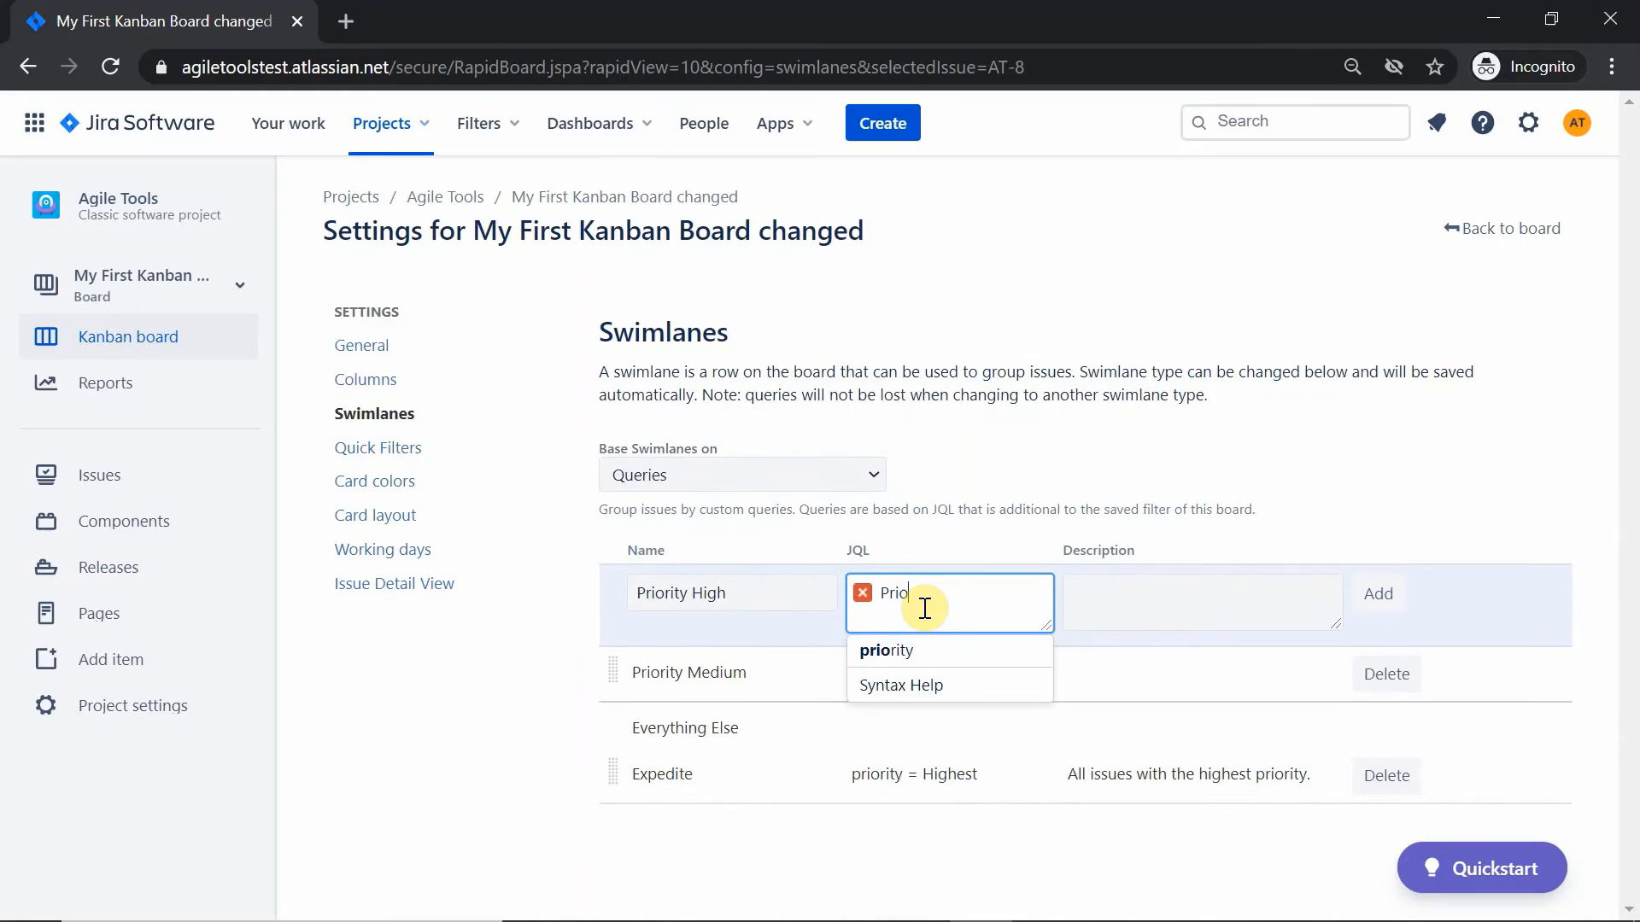
left_click(923, 654)
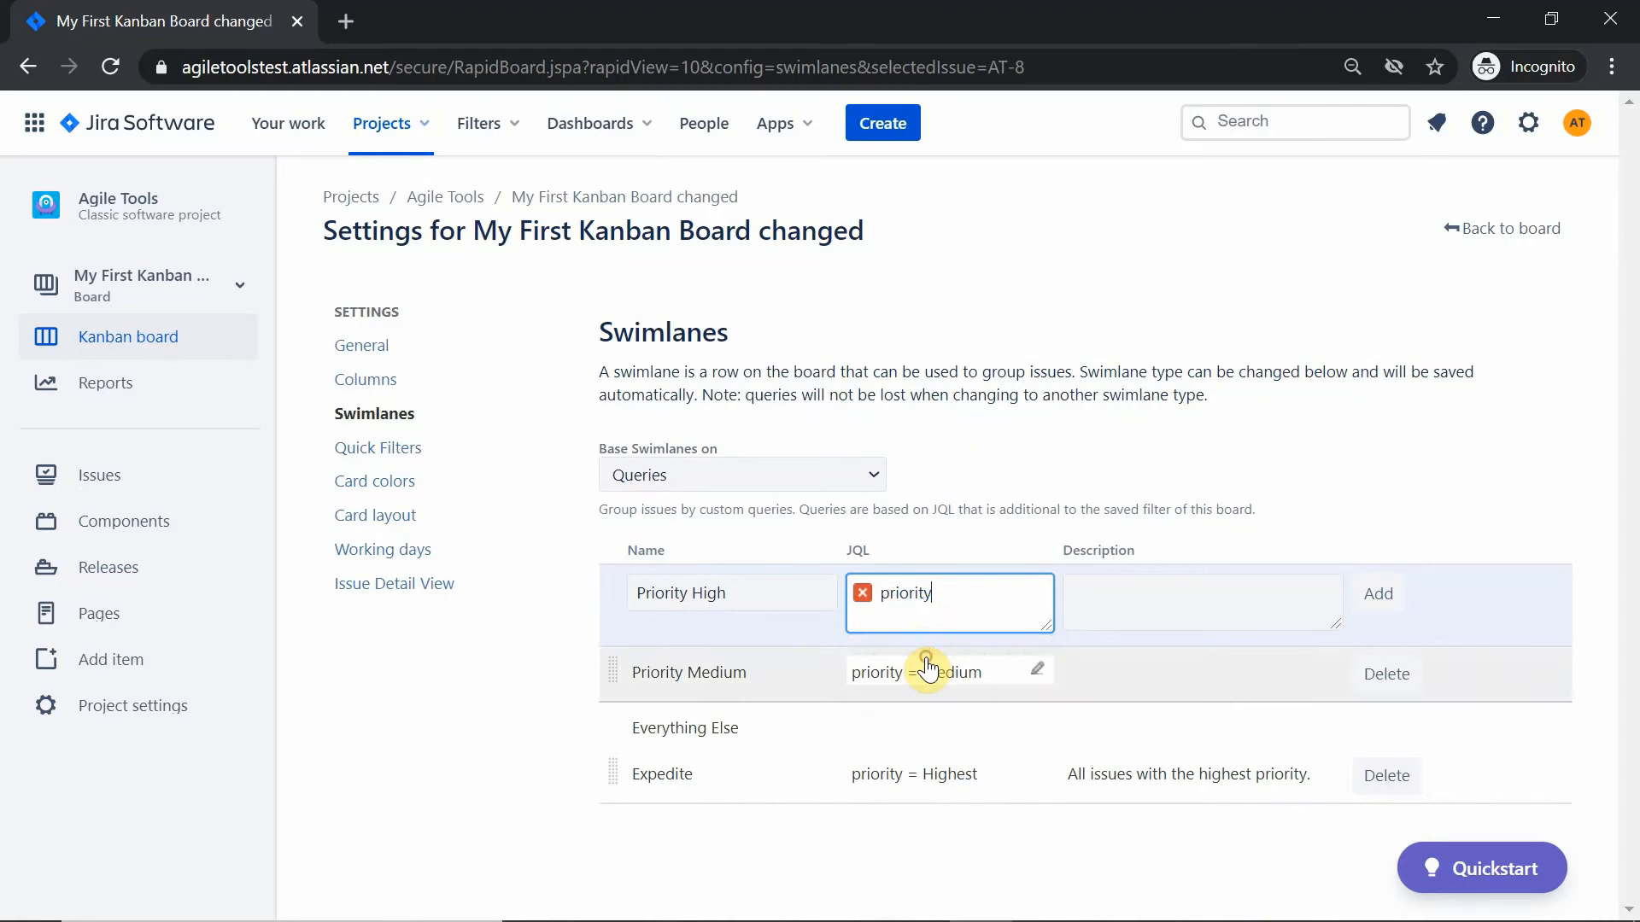
type("=")
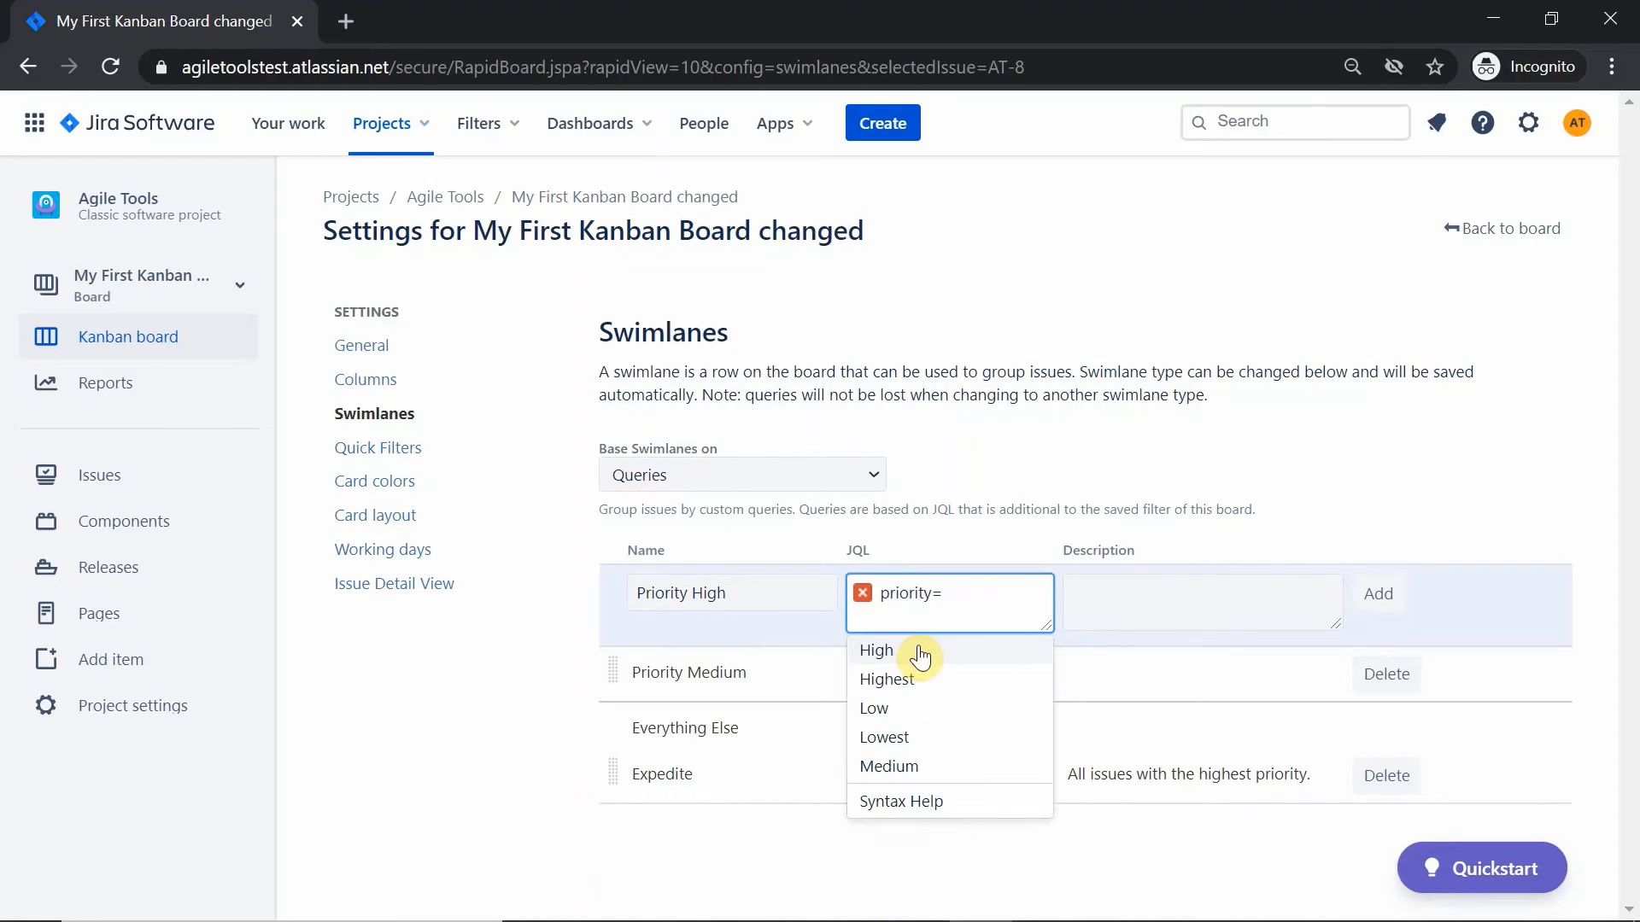
left_click(909, 652)
left_click(1362, 603)
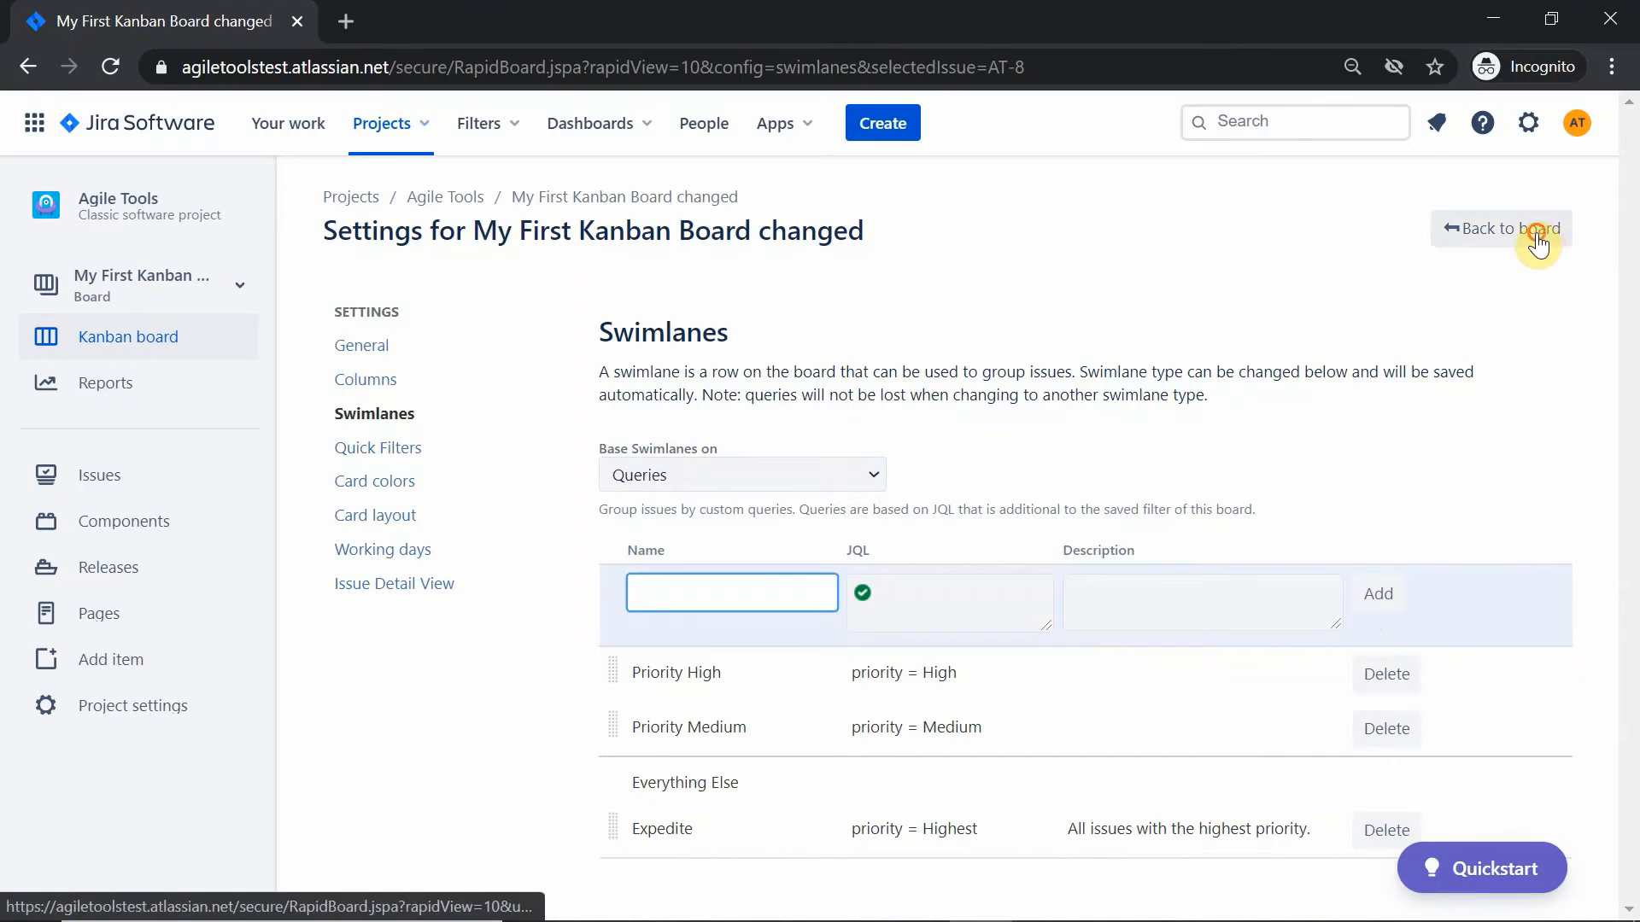
Step: Return to the board, then collapse and expand the Priority Medium swimlane to examine its issues
left_click(1510, 228)
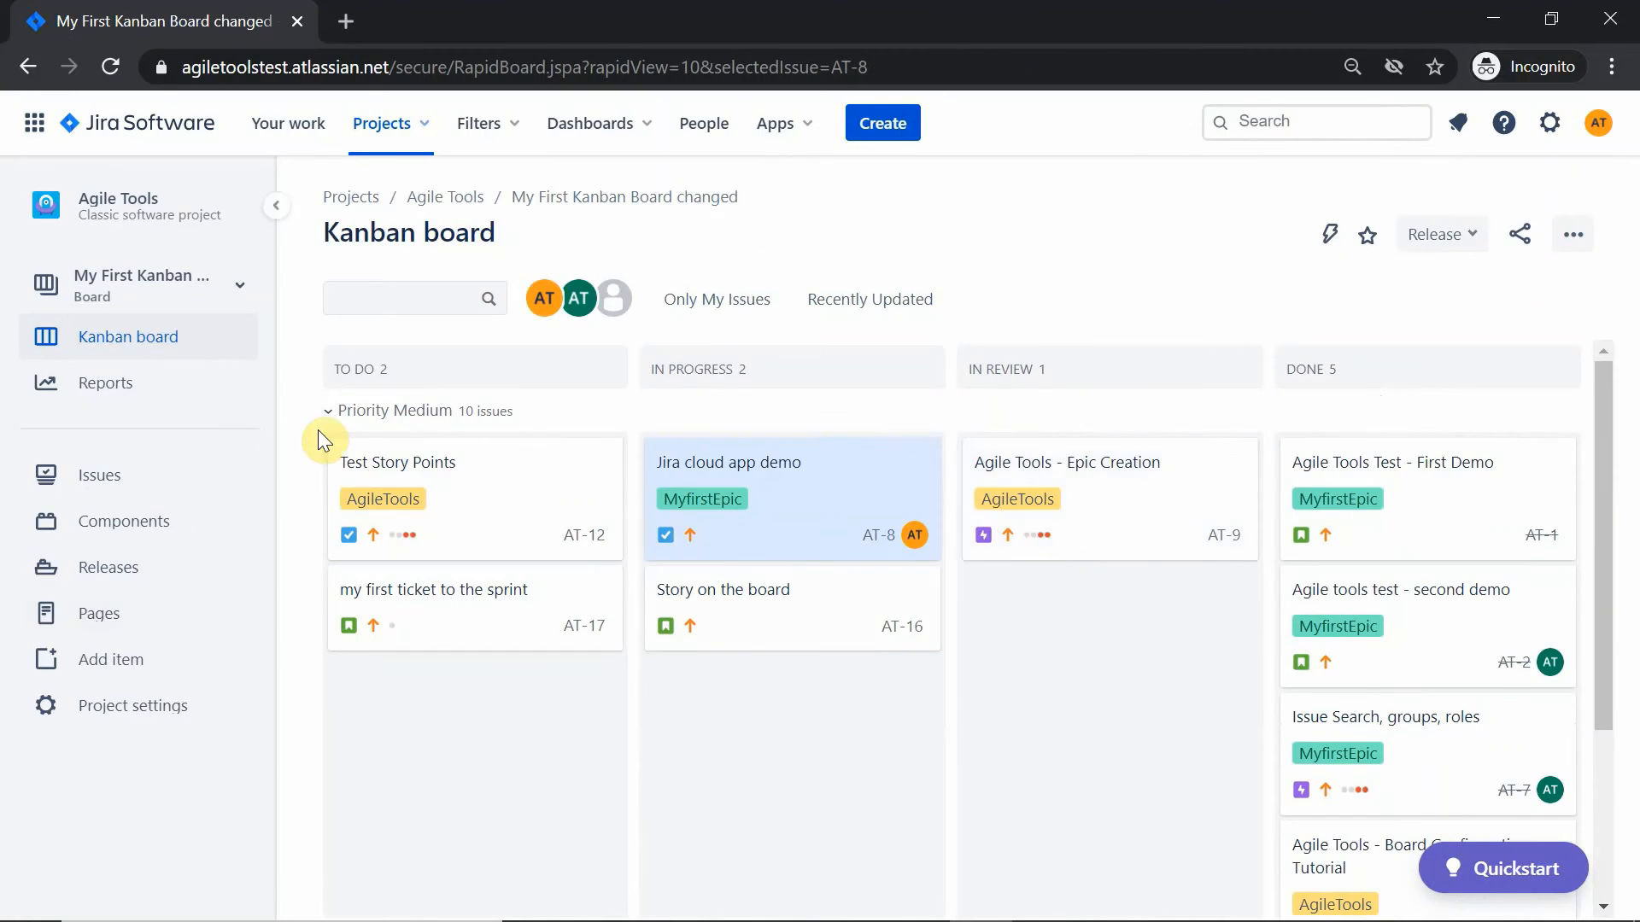
left_click(328, 415)
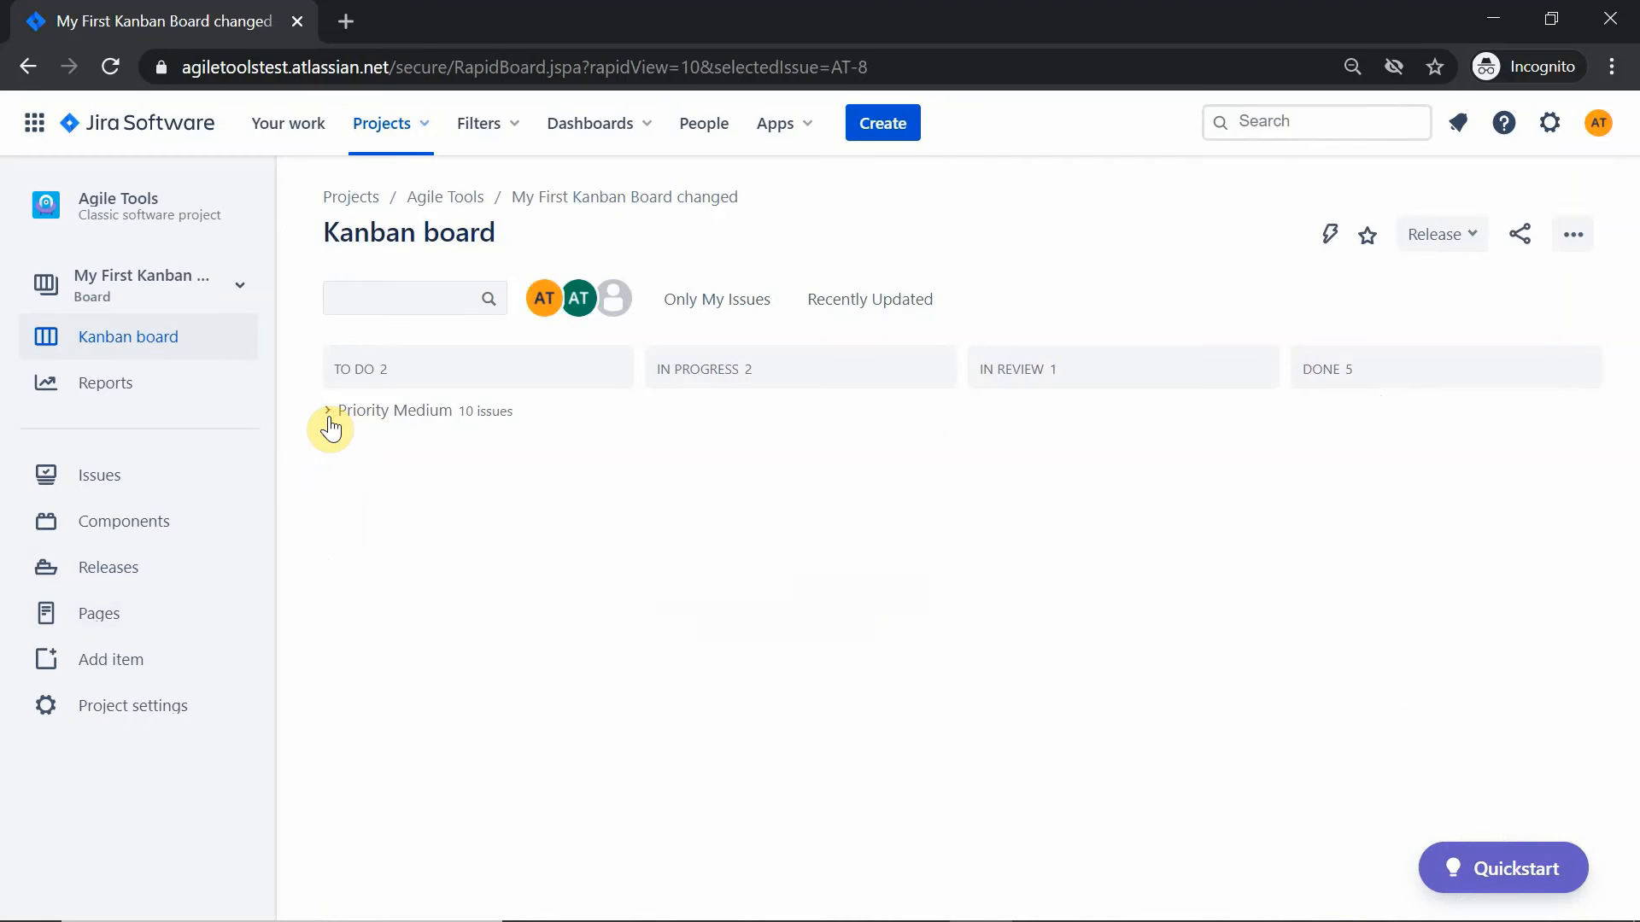
left_click(329, 414)
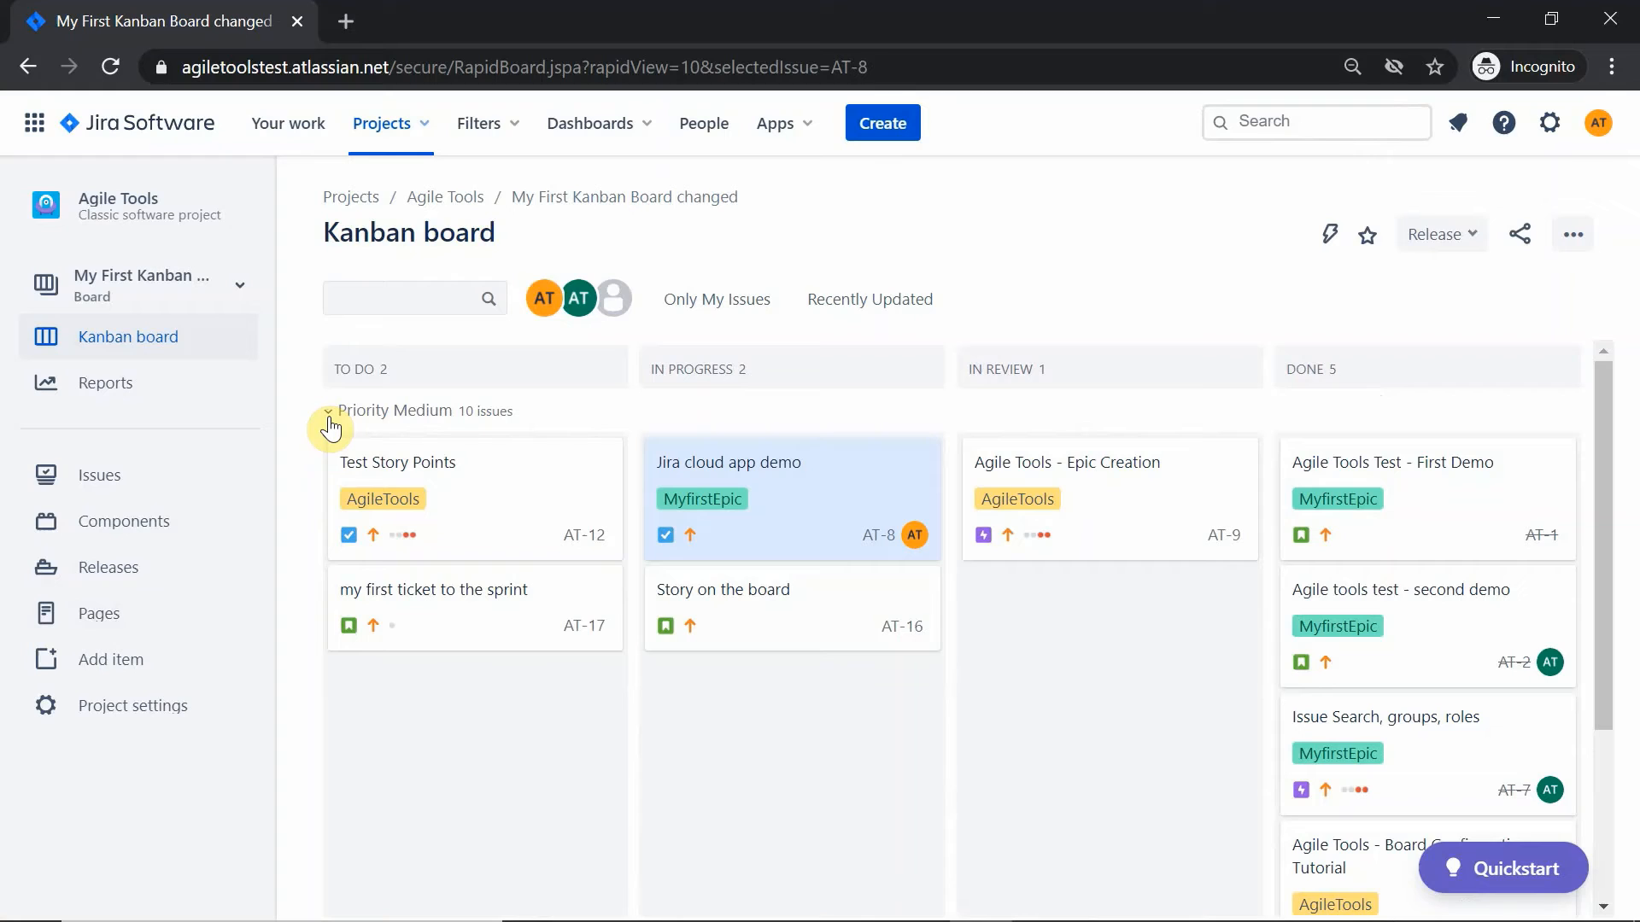
Step: Reopen the board's swimlane settings, base the swimlanes on None and return to the board
left_click(1575, 237)
left_click(1512, 291)
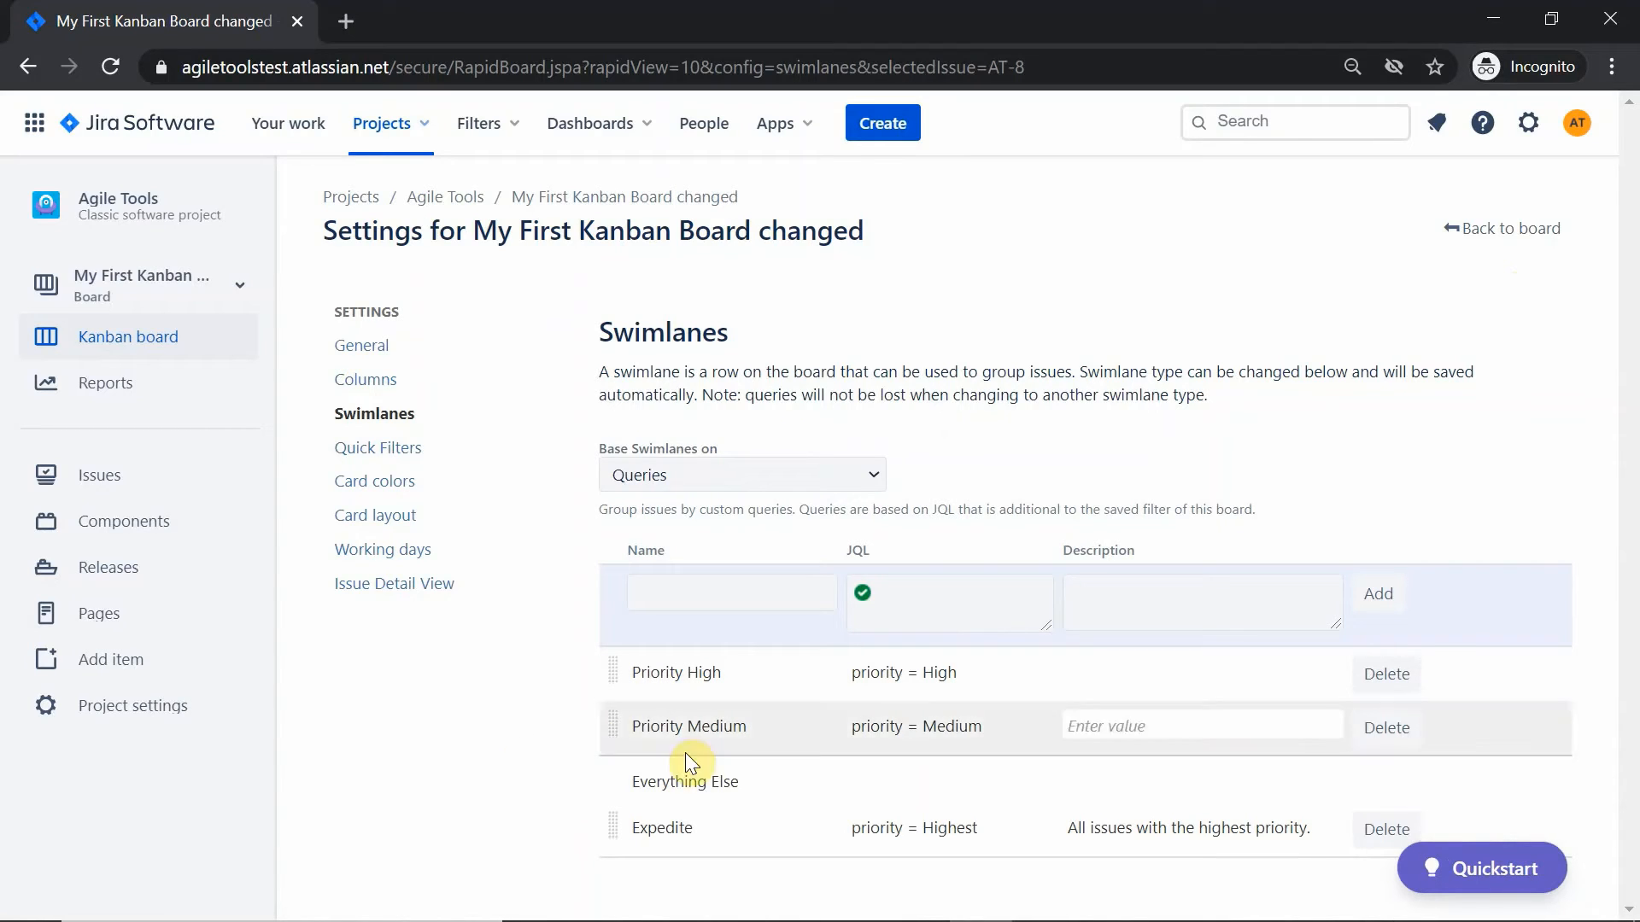
left_click(761, 475)
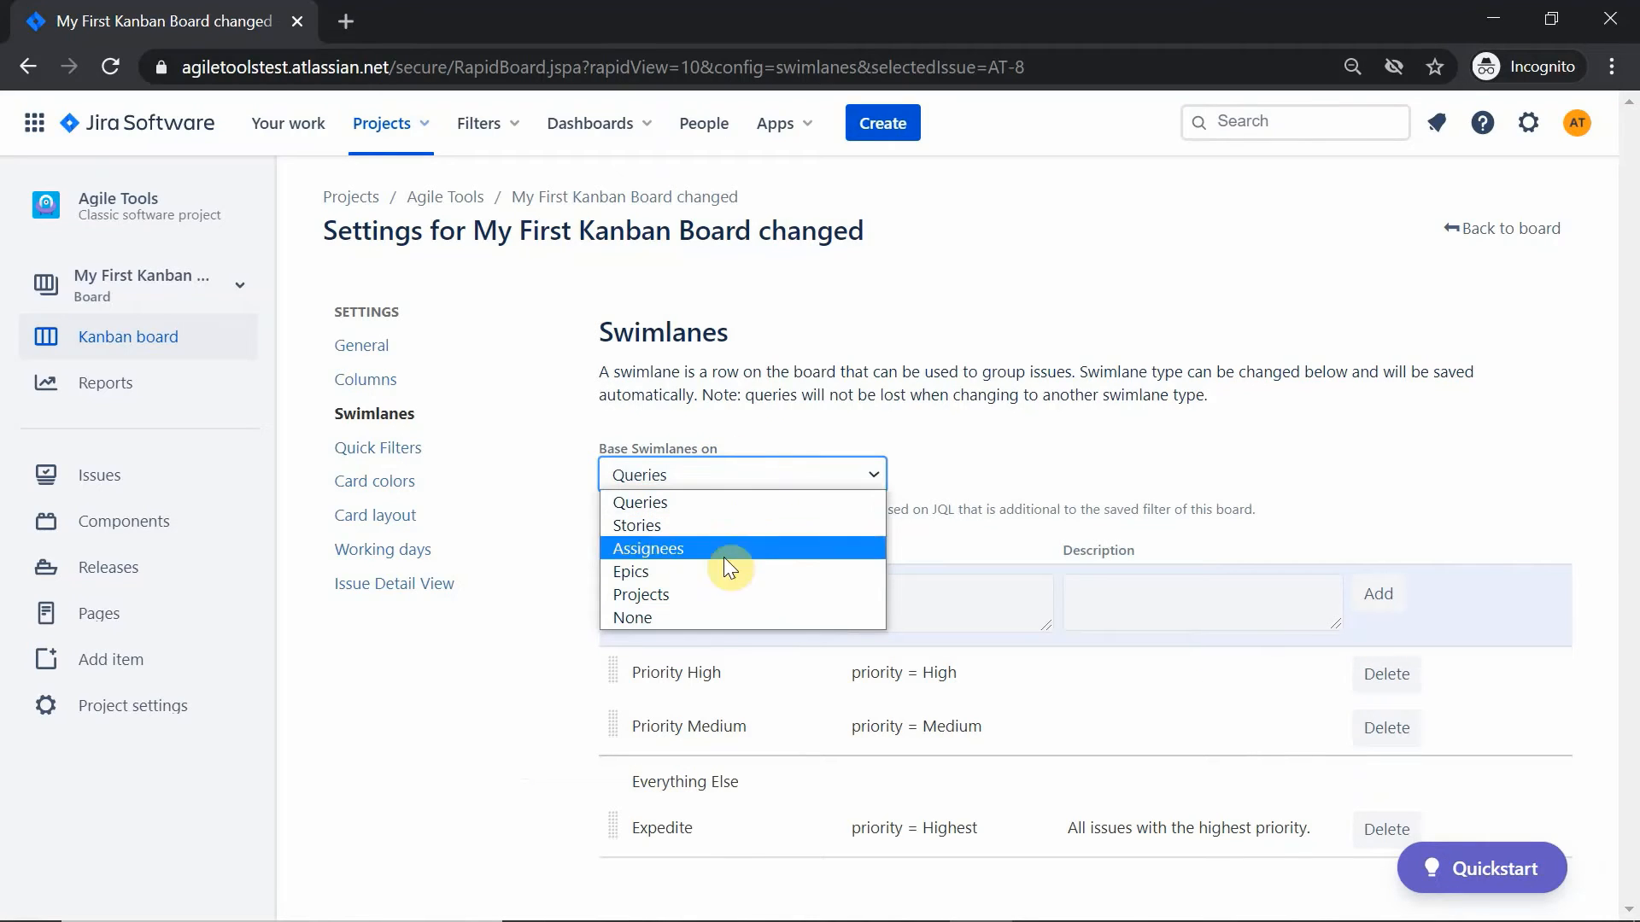
left_click(706, 619)
left_click(1509, 238)
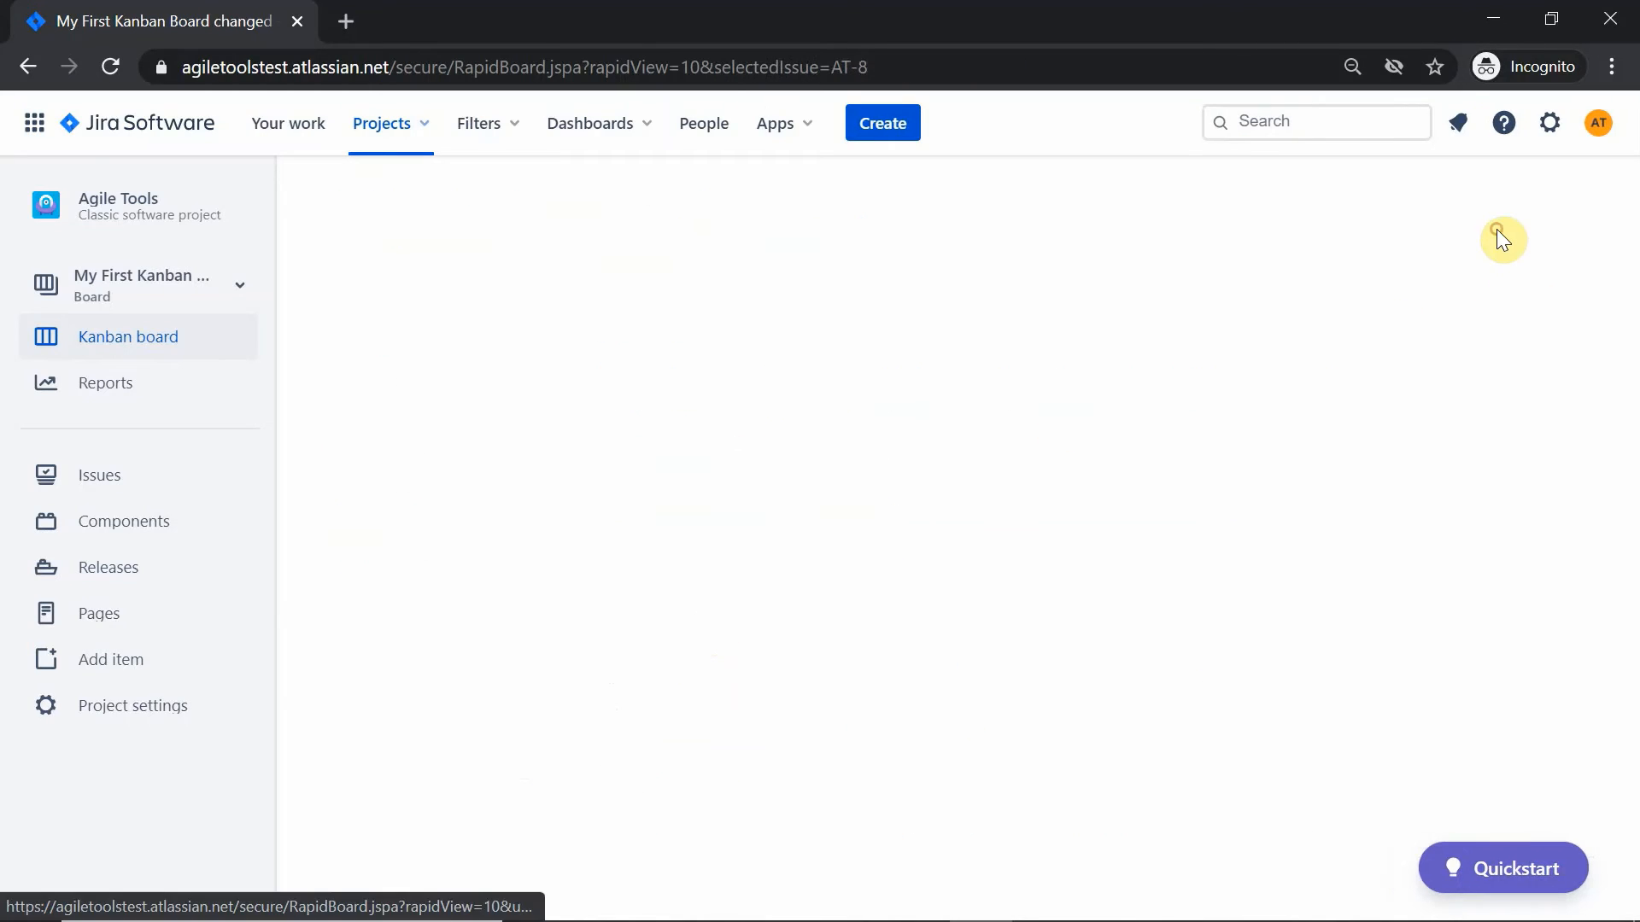
Step: Examine the existing quick filters and their JQL in the board settings, then return to the board
left_click(1573, 234)
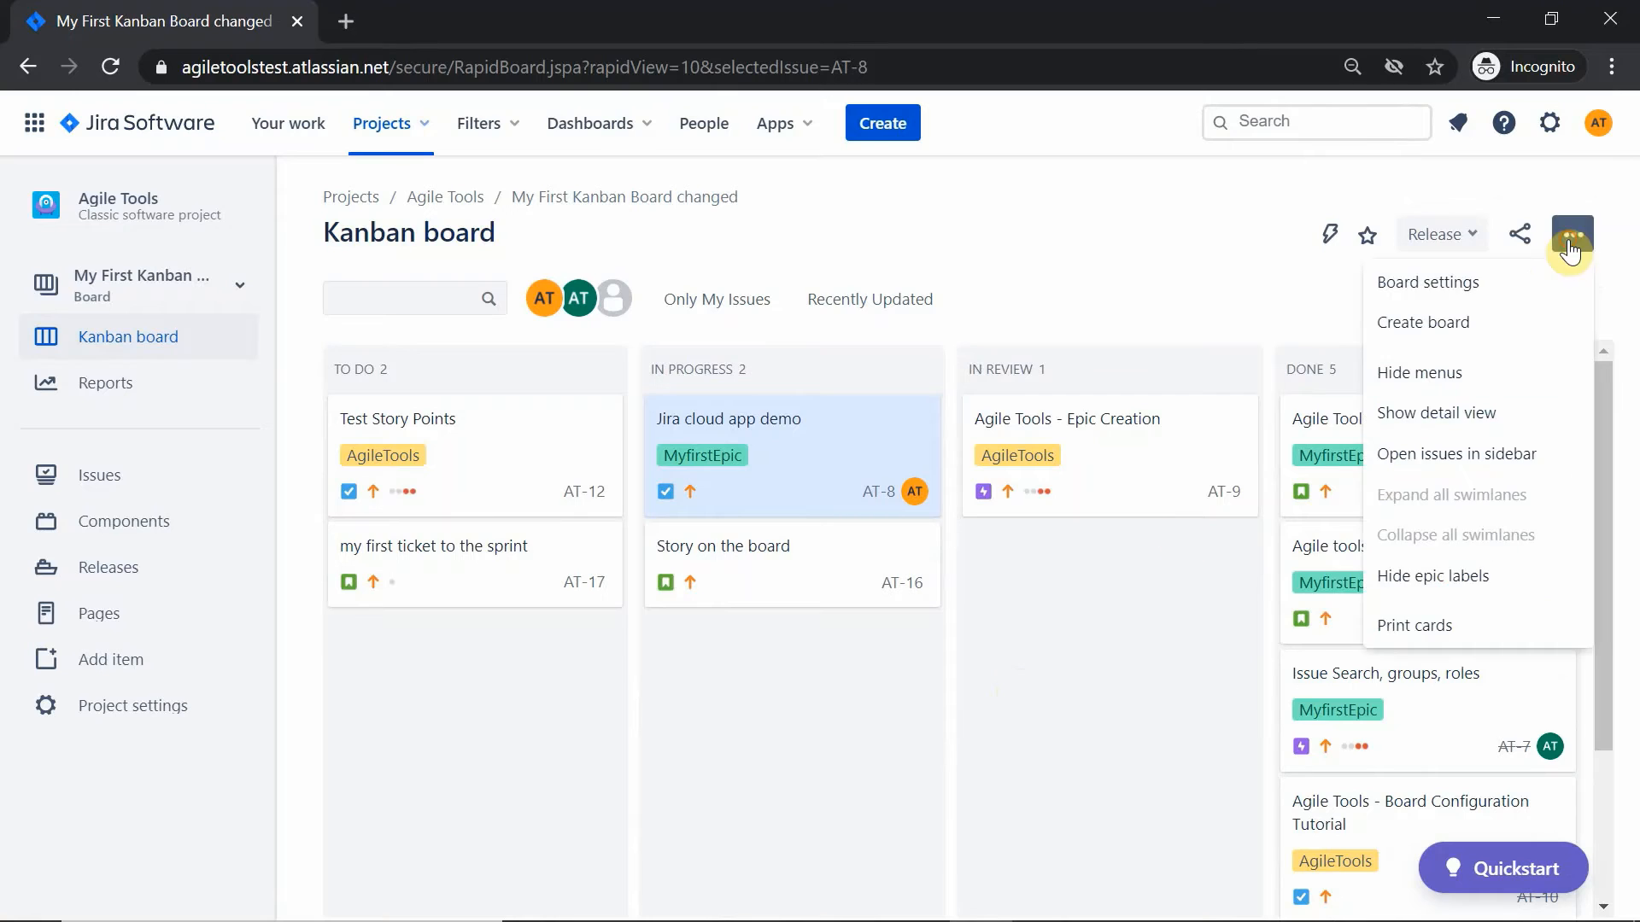
left_click(1508, 285)
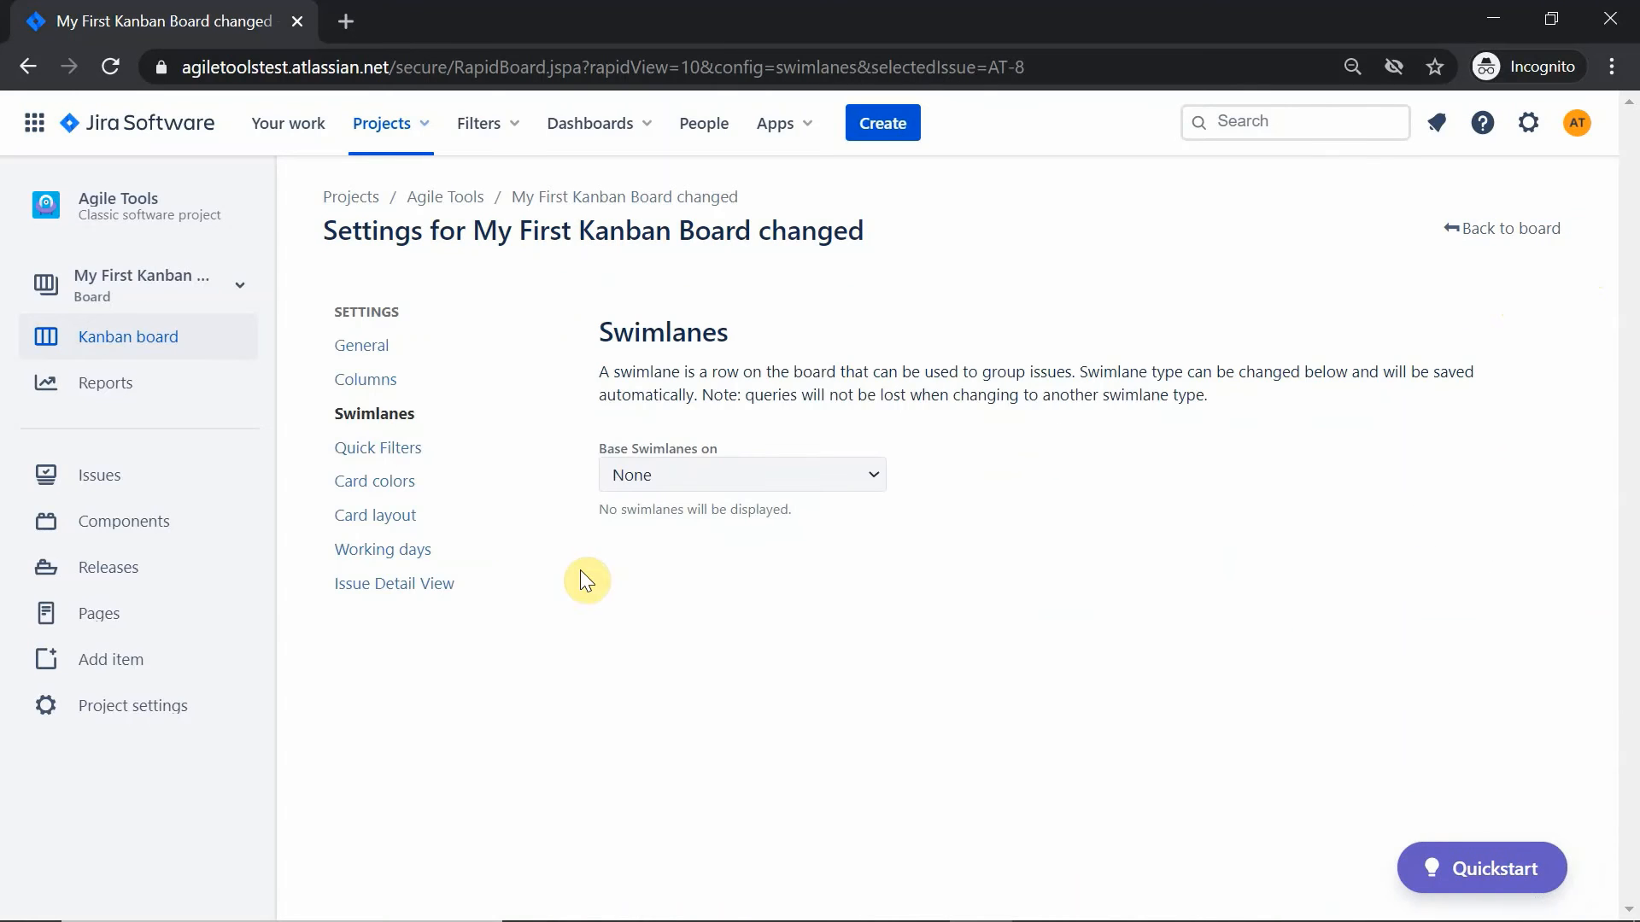
left_click(353, 453)
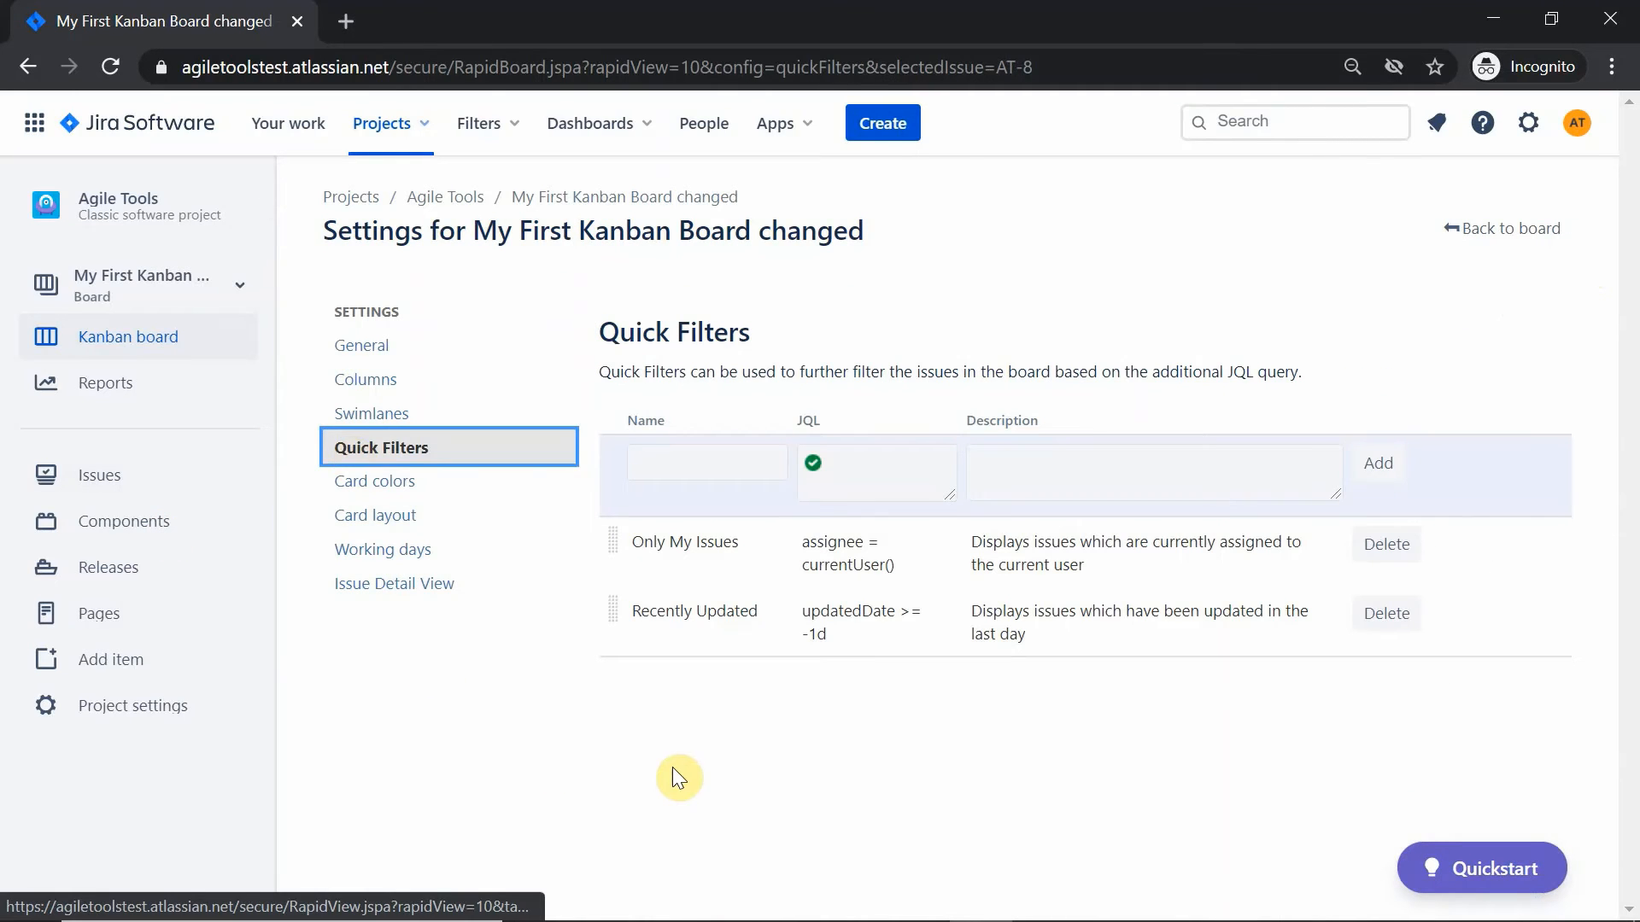
left_click(1457, 224)
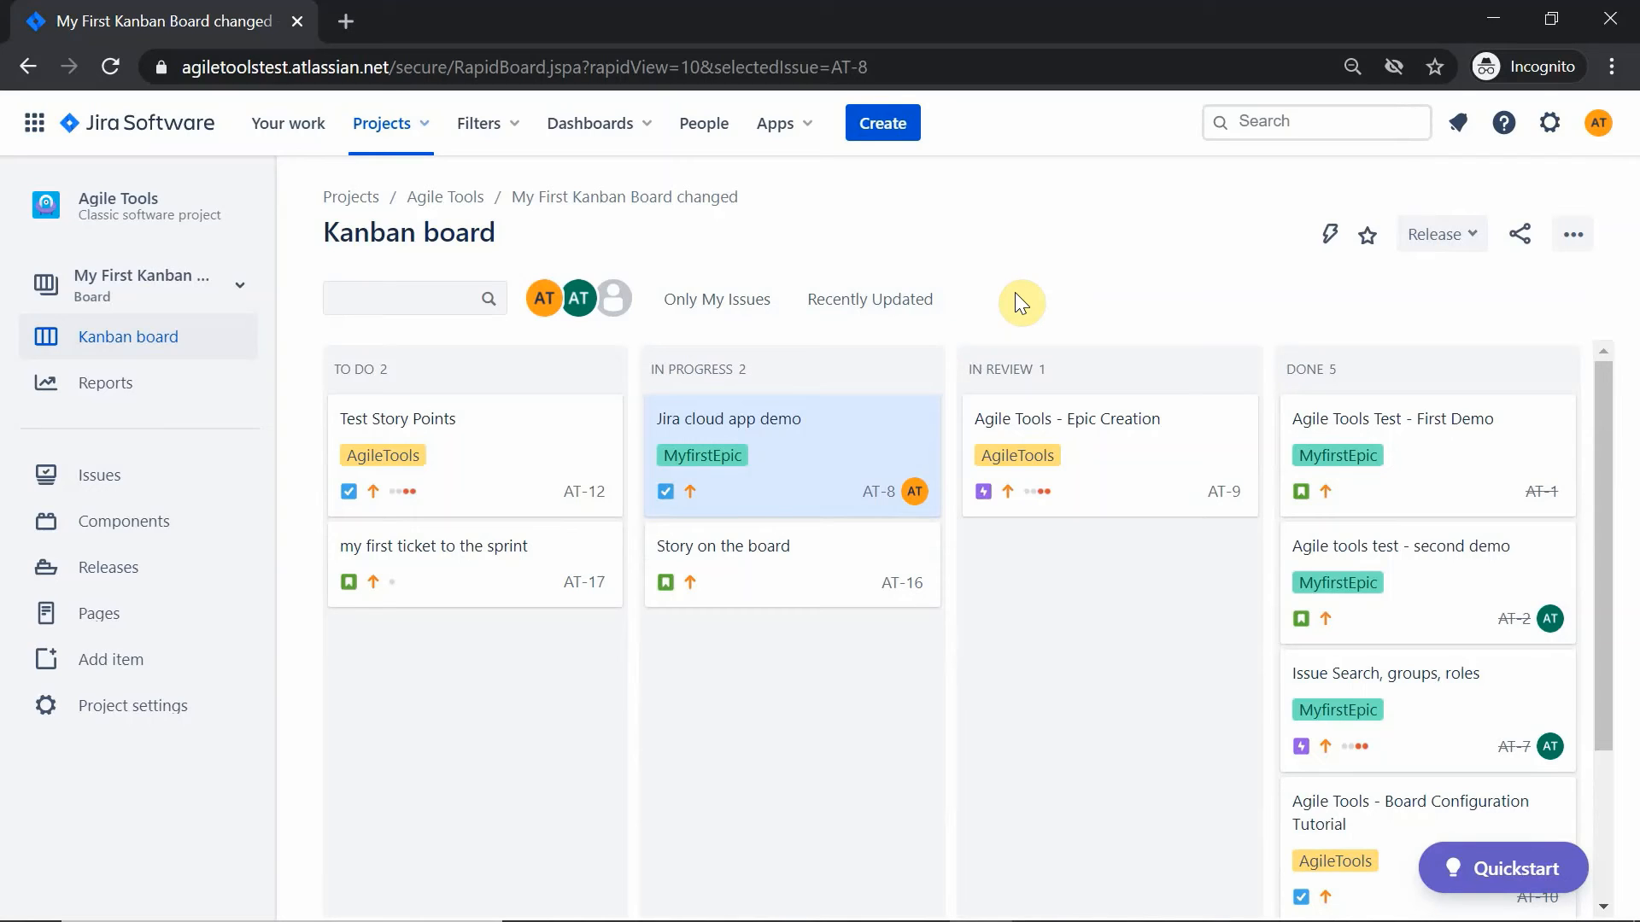
Step: Filter the board by Only My Issues, by Recently Updated and by both together, then clear all filters
left_click(700, 317)
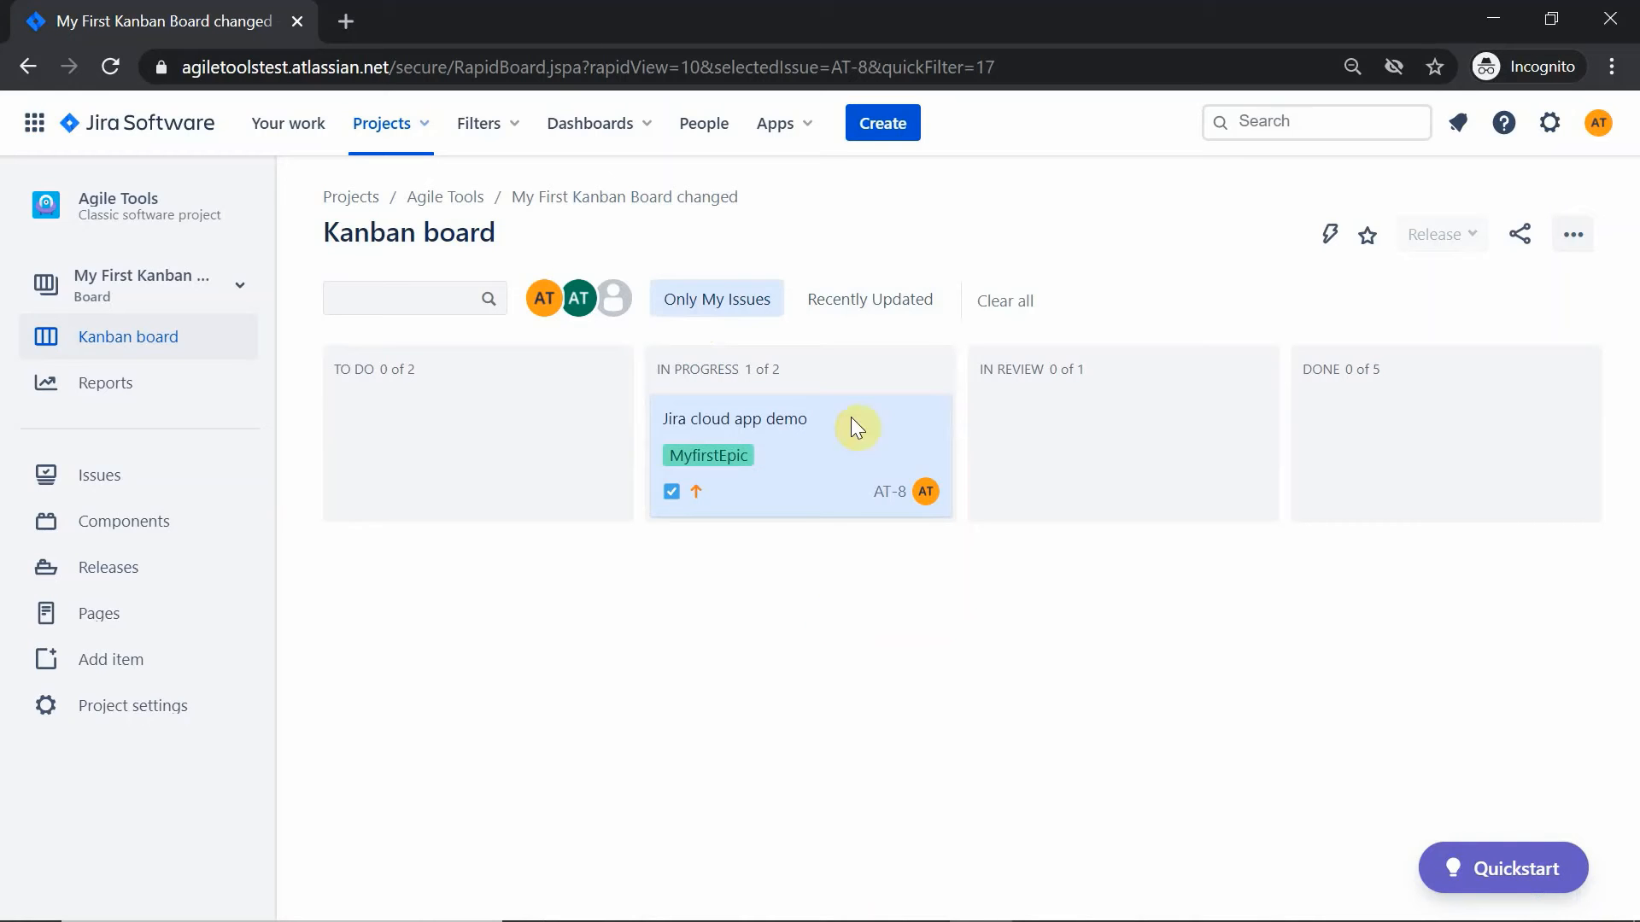
left_click(710, 318)
left_click(876, 309)
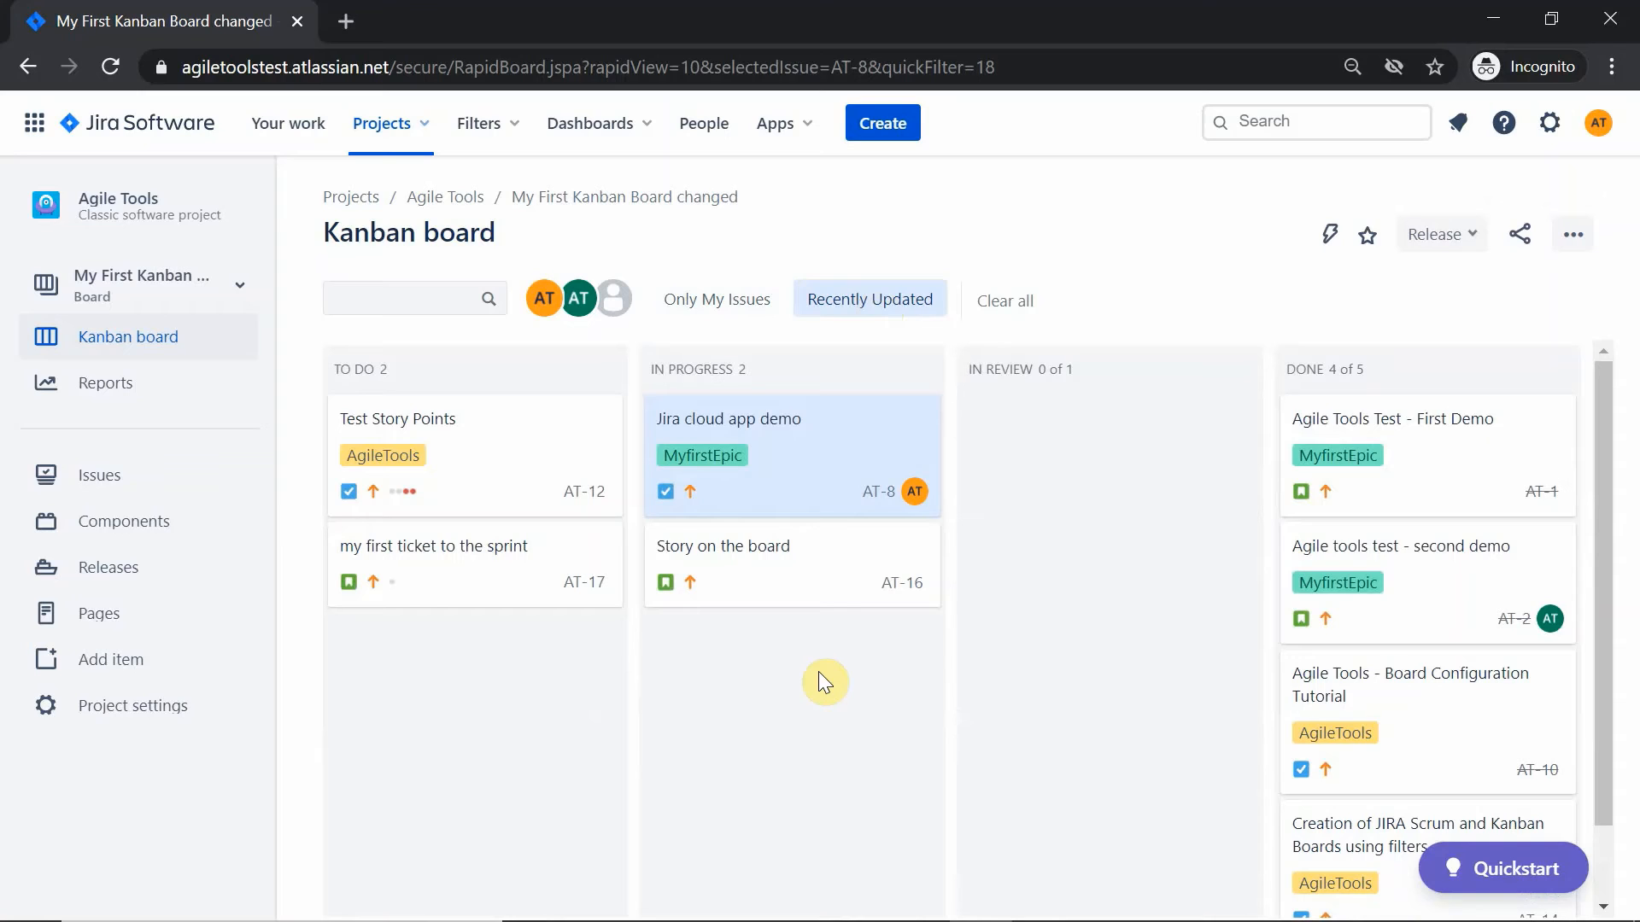
left_click(714, 302)
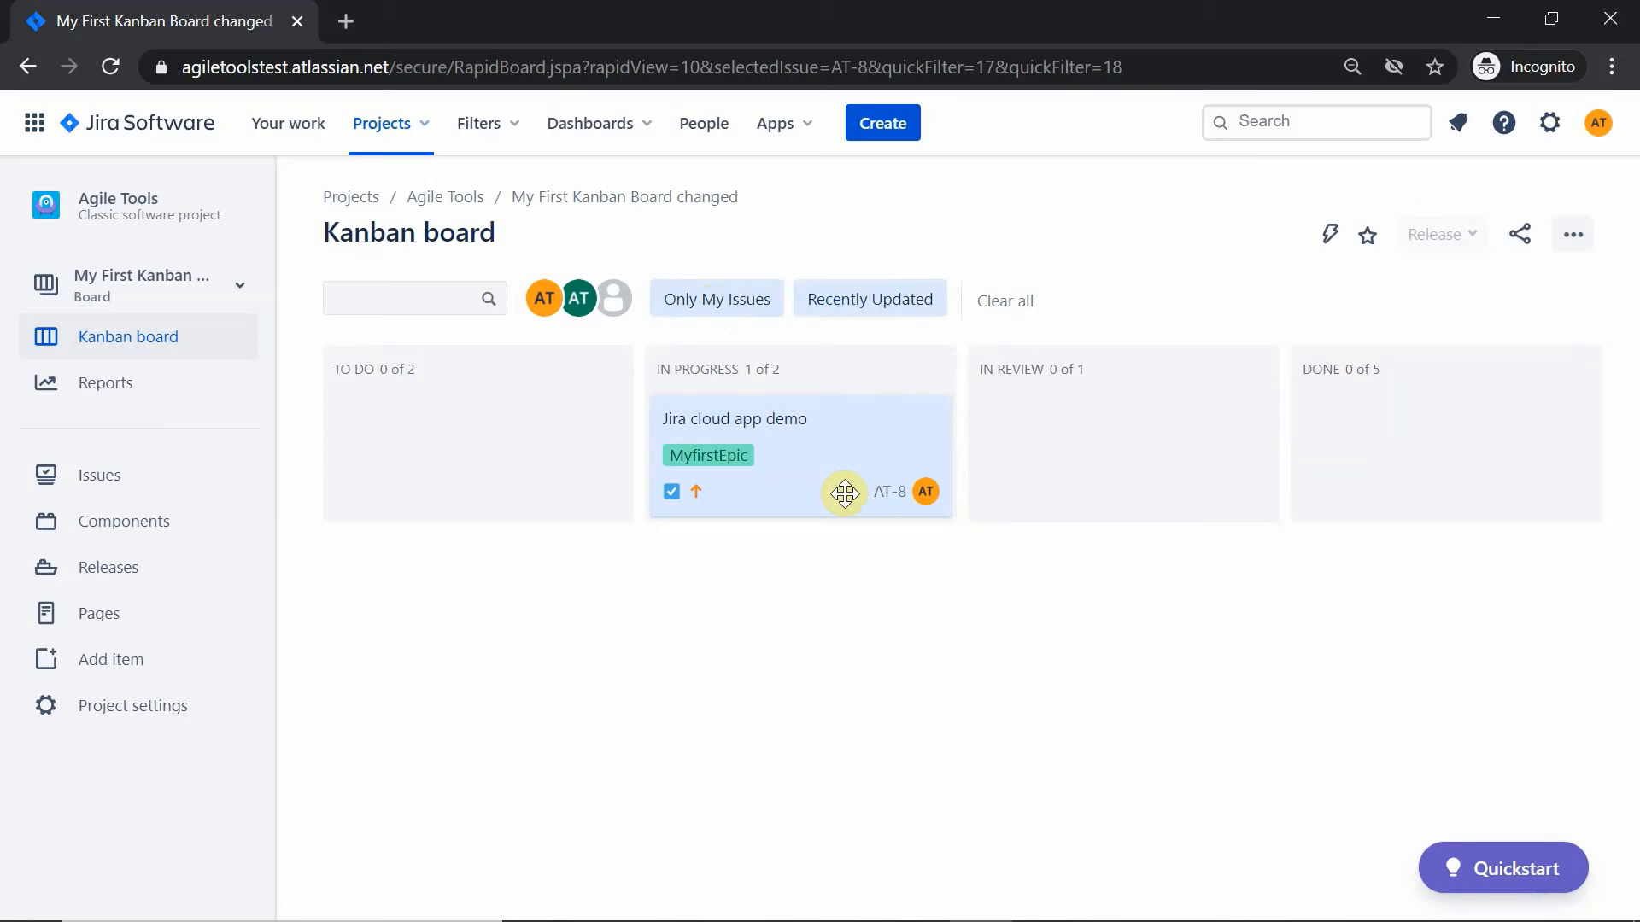
left_click(1018, 299)
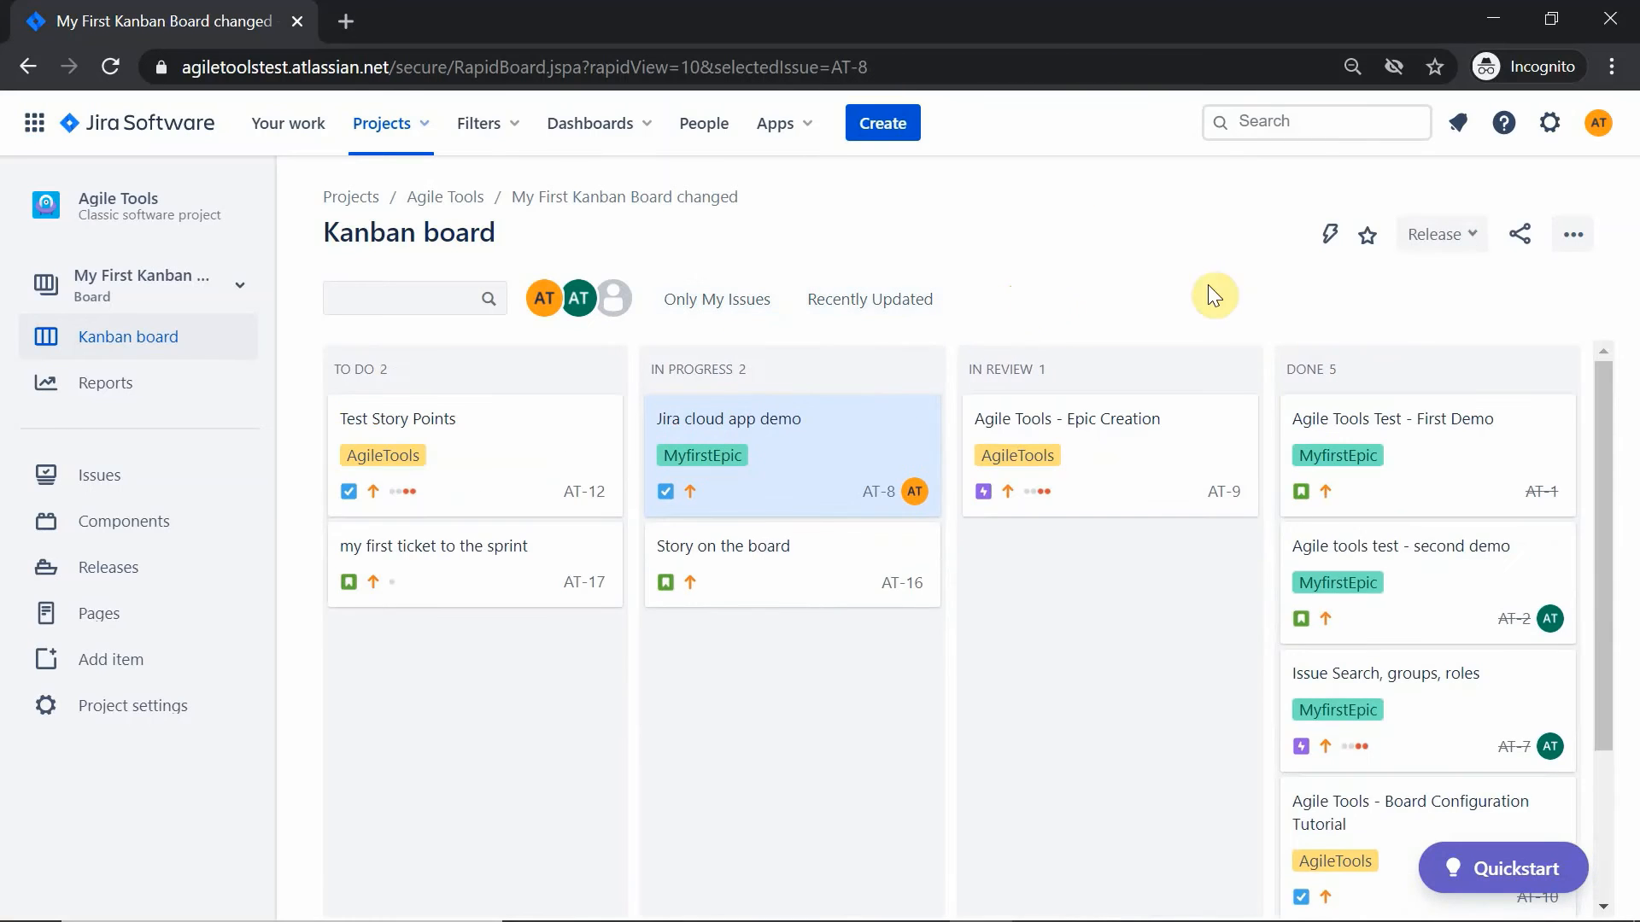
Step: Reopen the board's quick filter settings and name a new quick filter Sprint 1
left_click(1573, 235)
left_click(1542, 276)
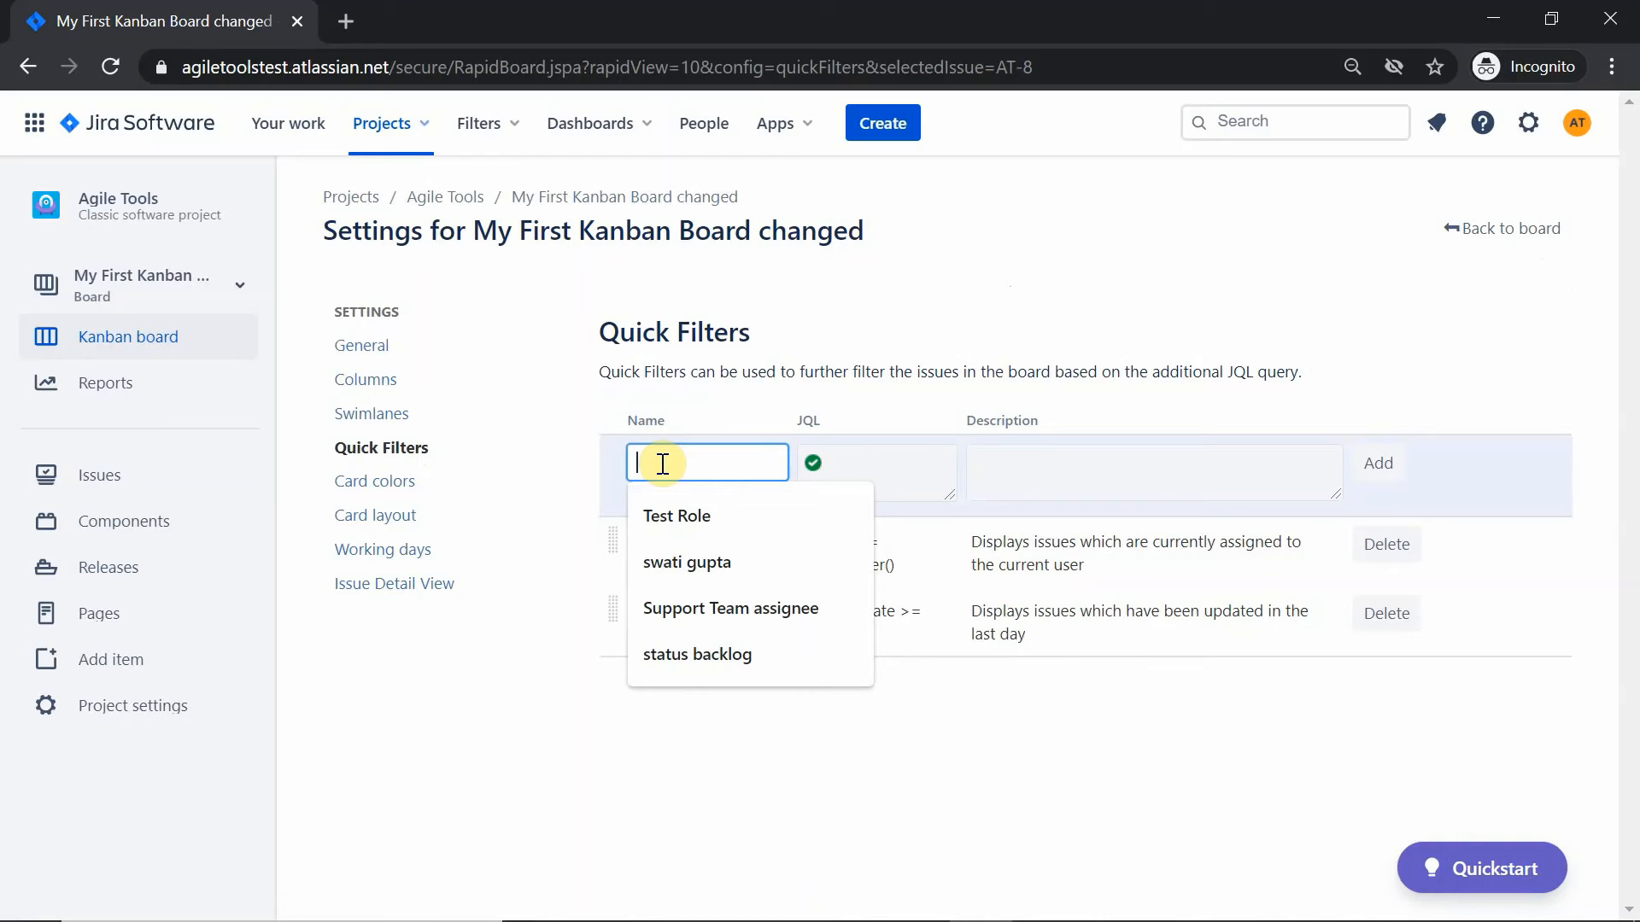
type("Spinr")
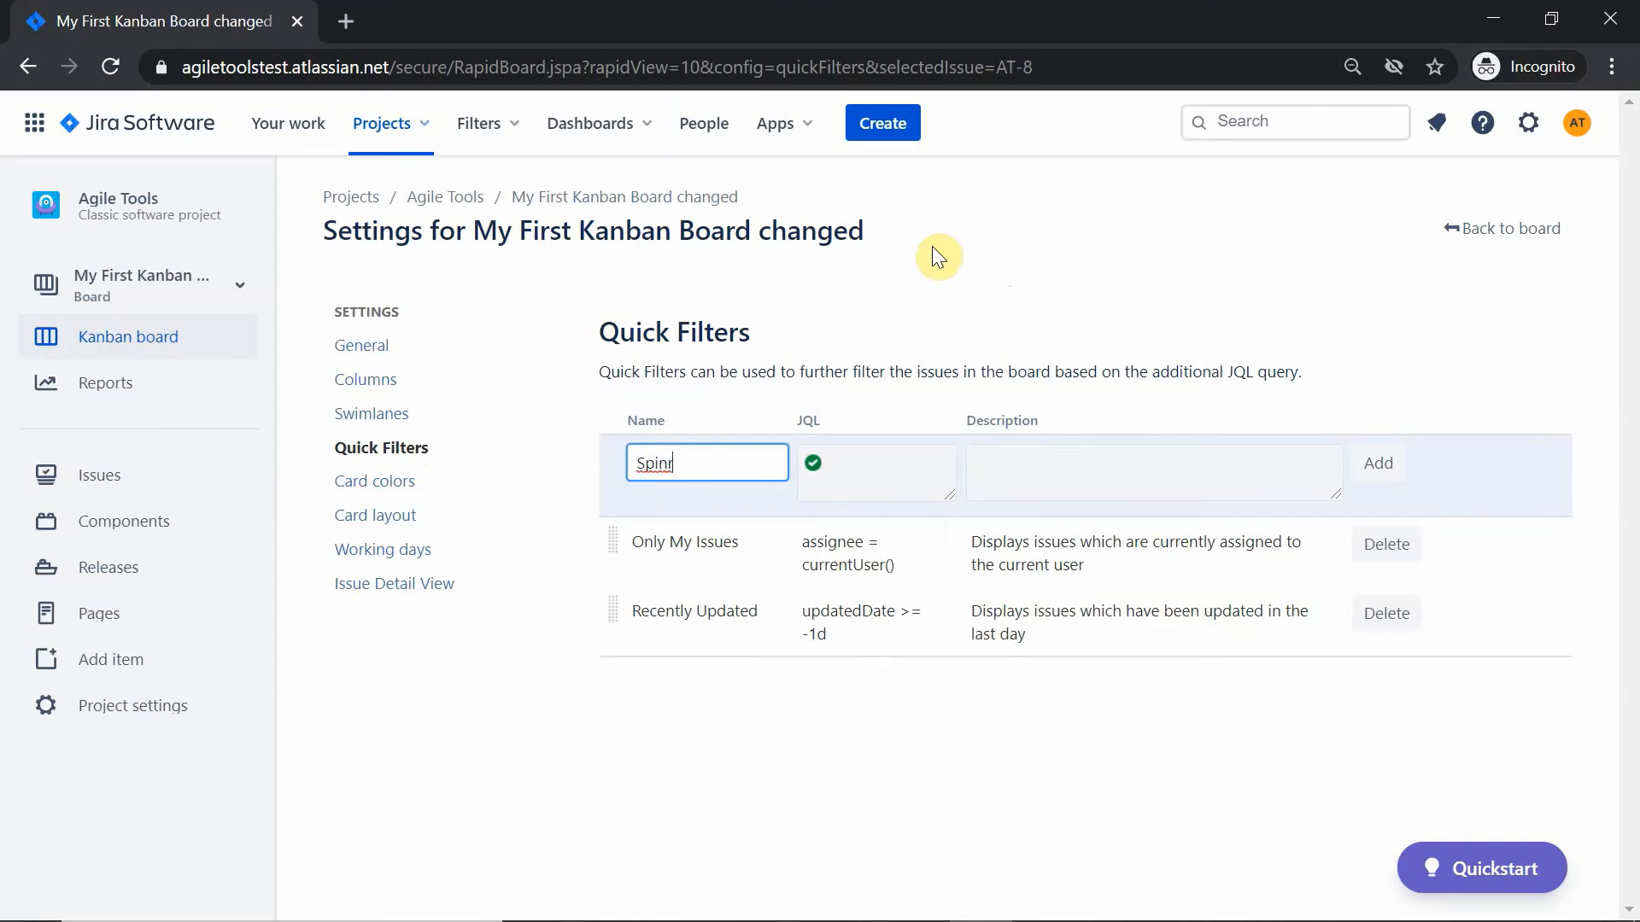
key("BackSpace")
key("BackSpace")
key("BackSpace")
type("rin")
key("BackSpace")
type("nt 1")
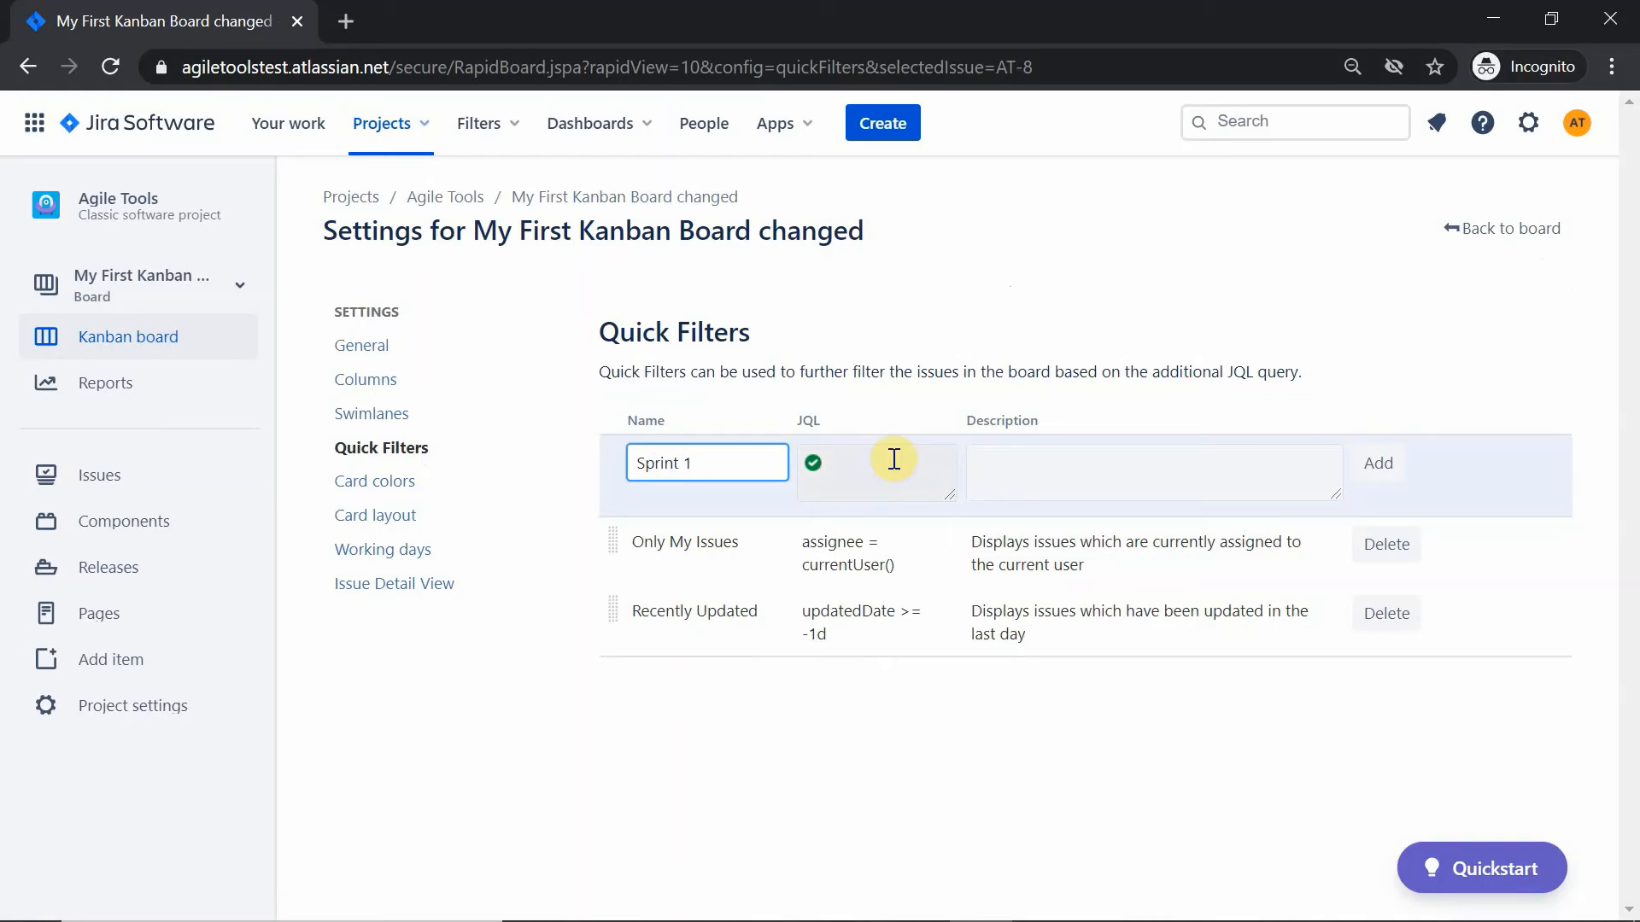
Step: Set the new quick filter's JQL to Sprint equals My Sprint 1, using its suggested ID 3
left_click(877, 503)
type("spri")
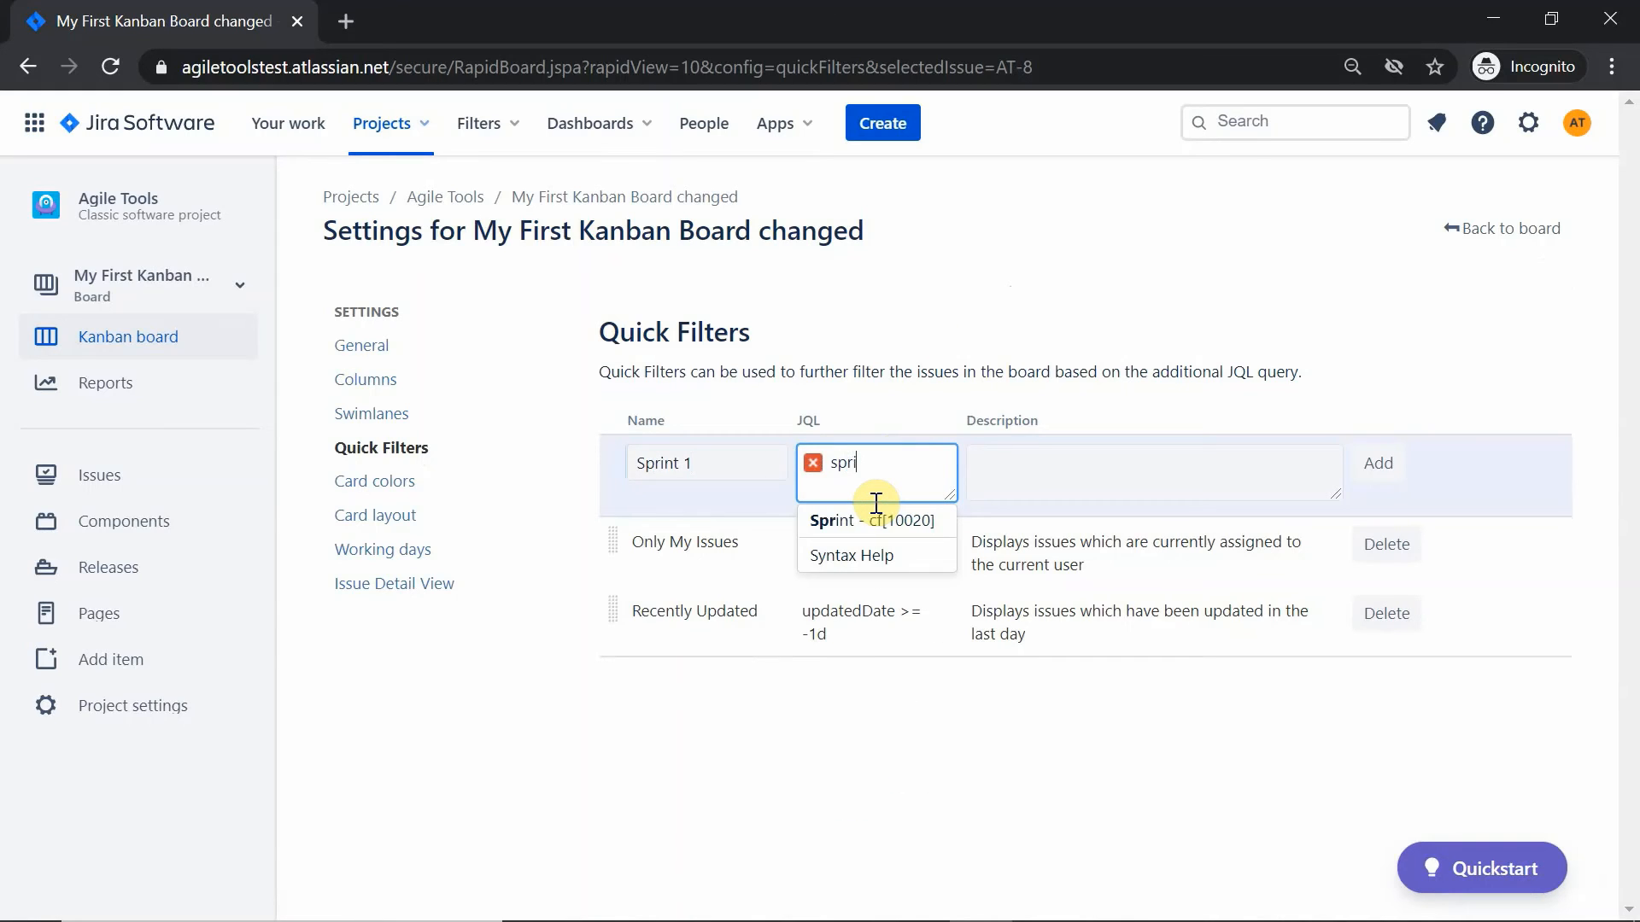
left_click(858, 523)
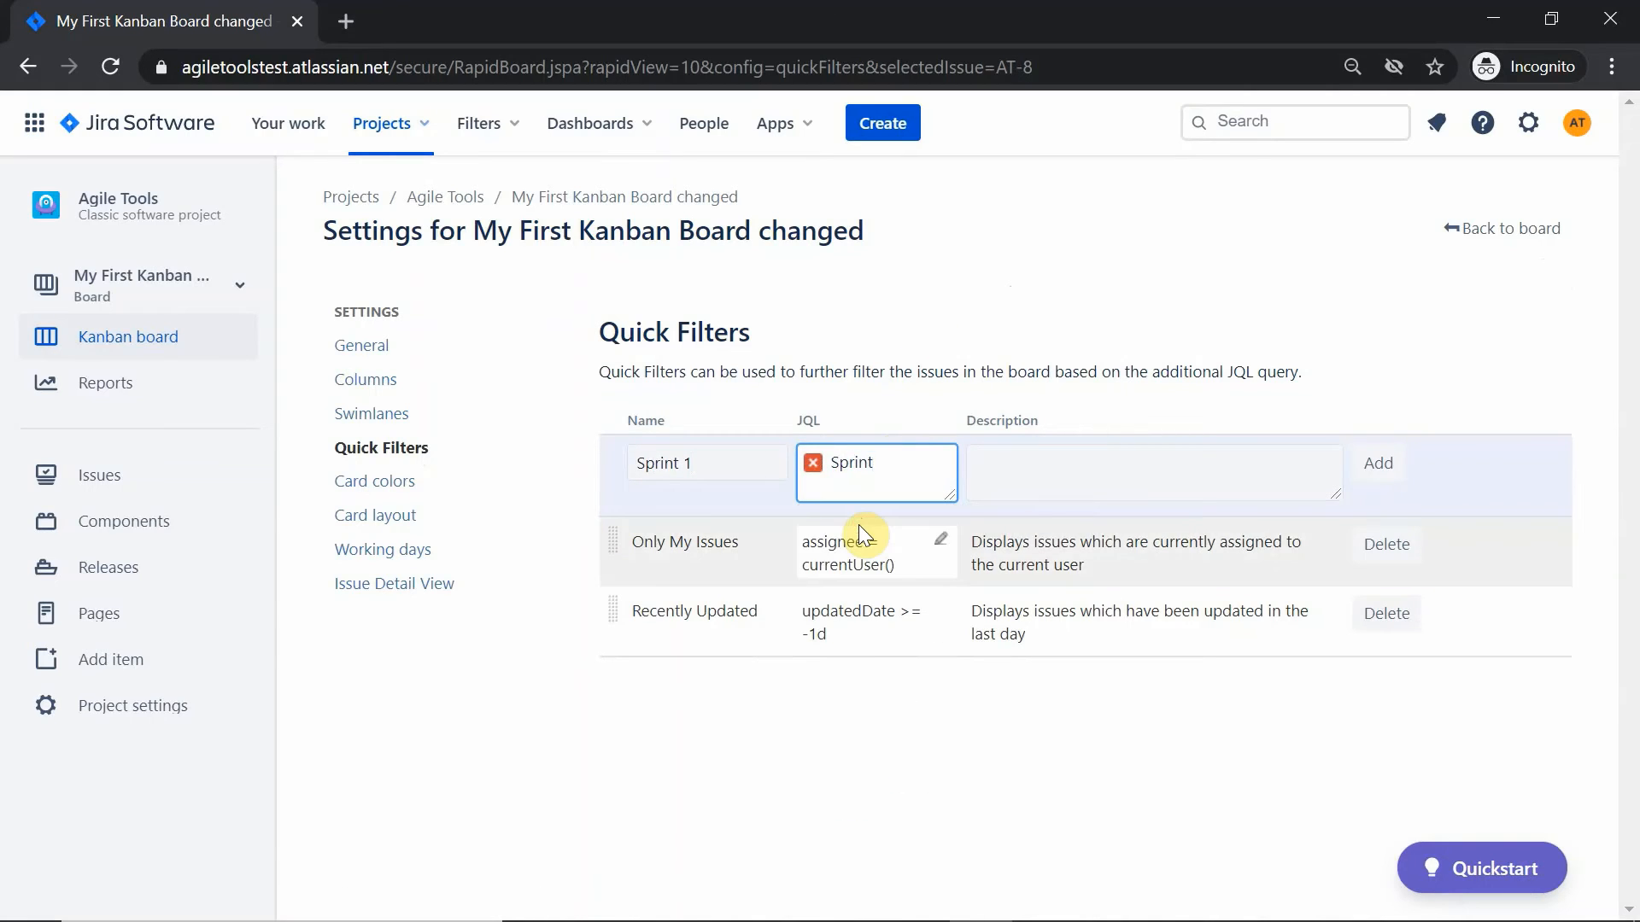
type("=")
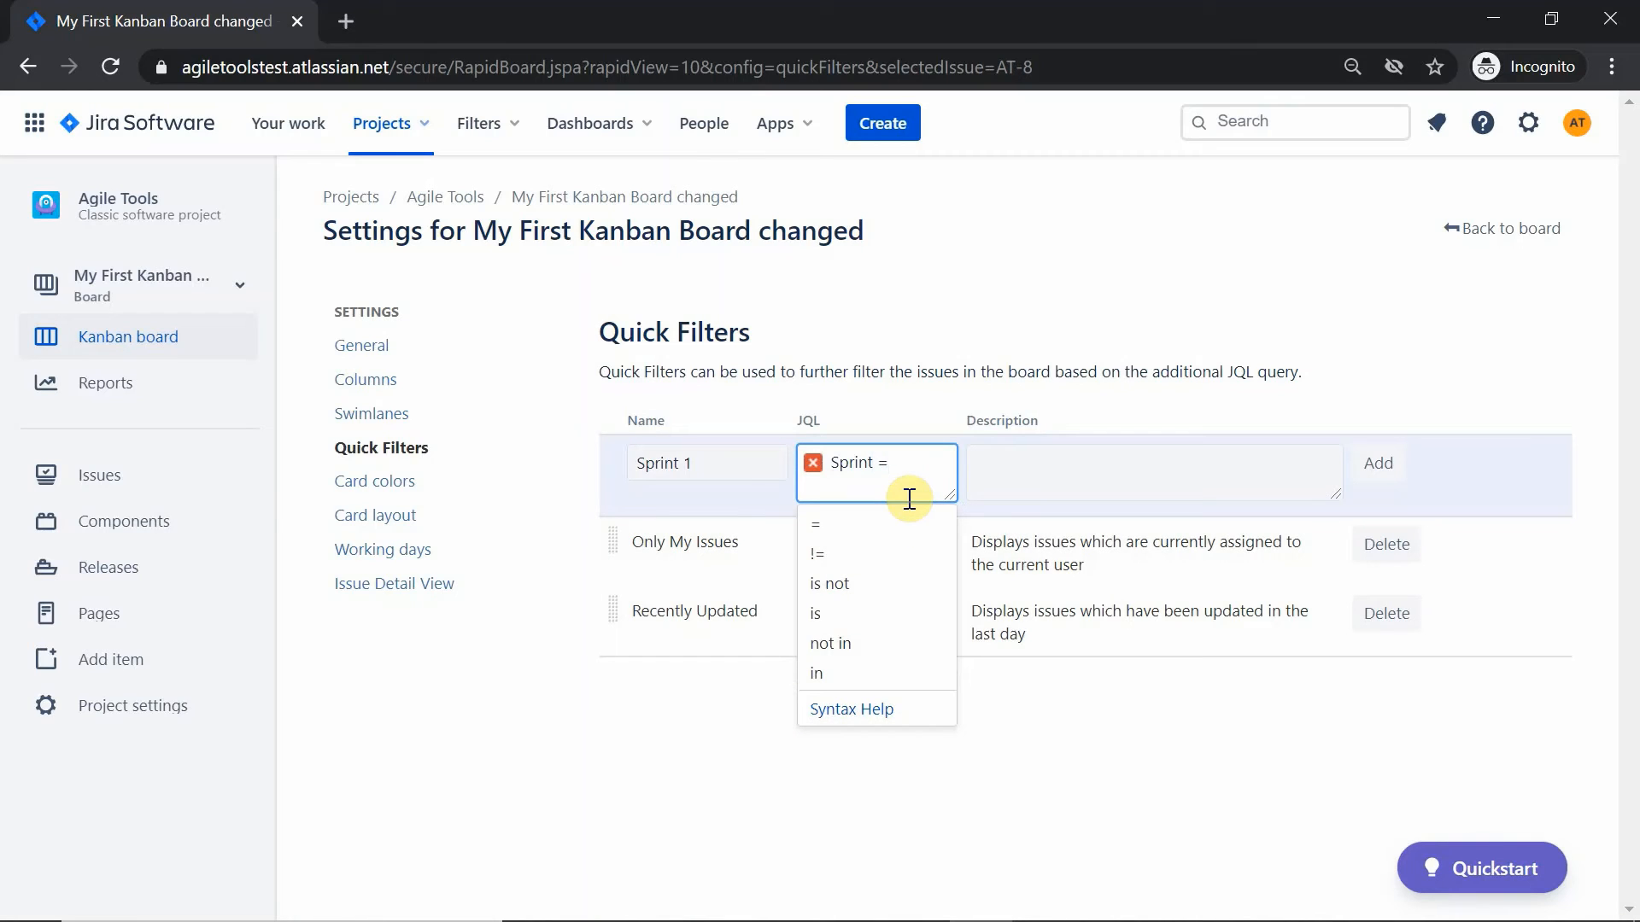
left_click(893, 521)
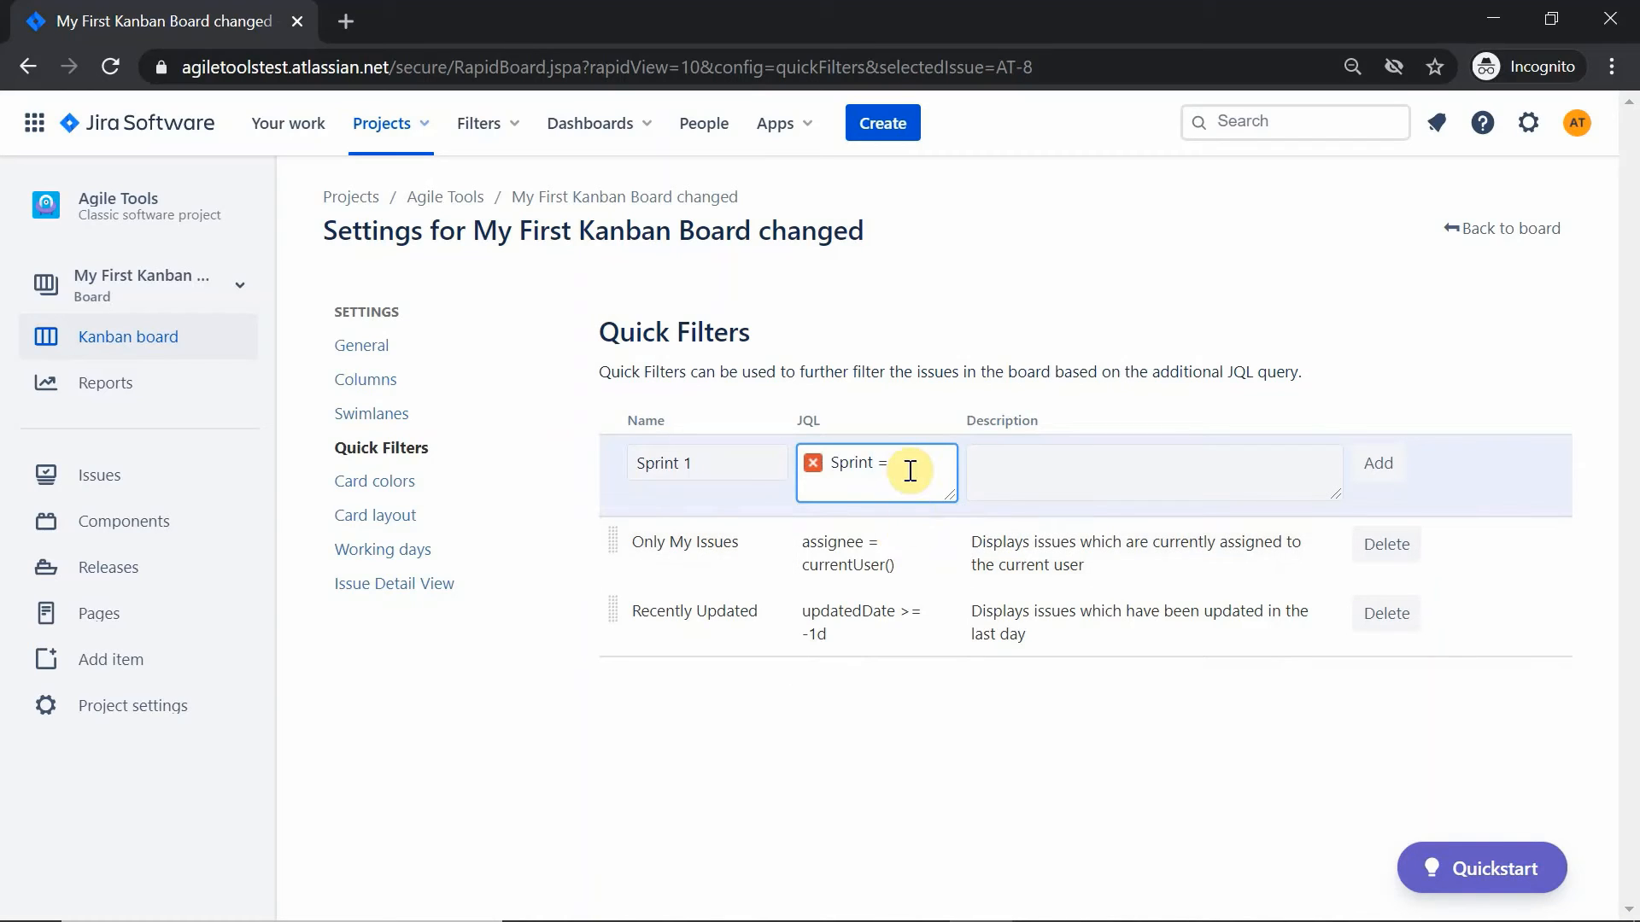
type("my")
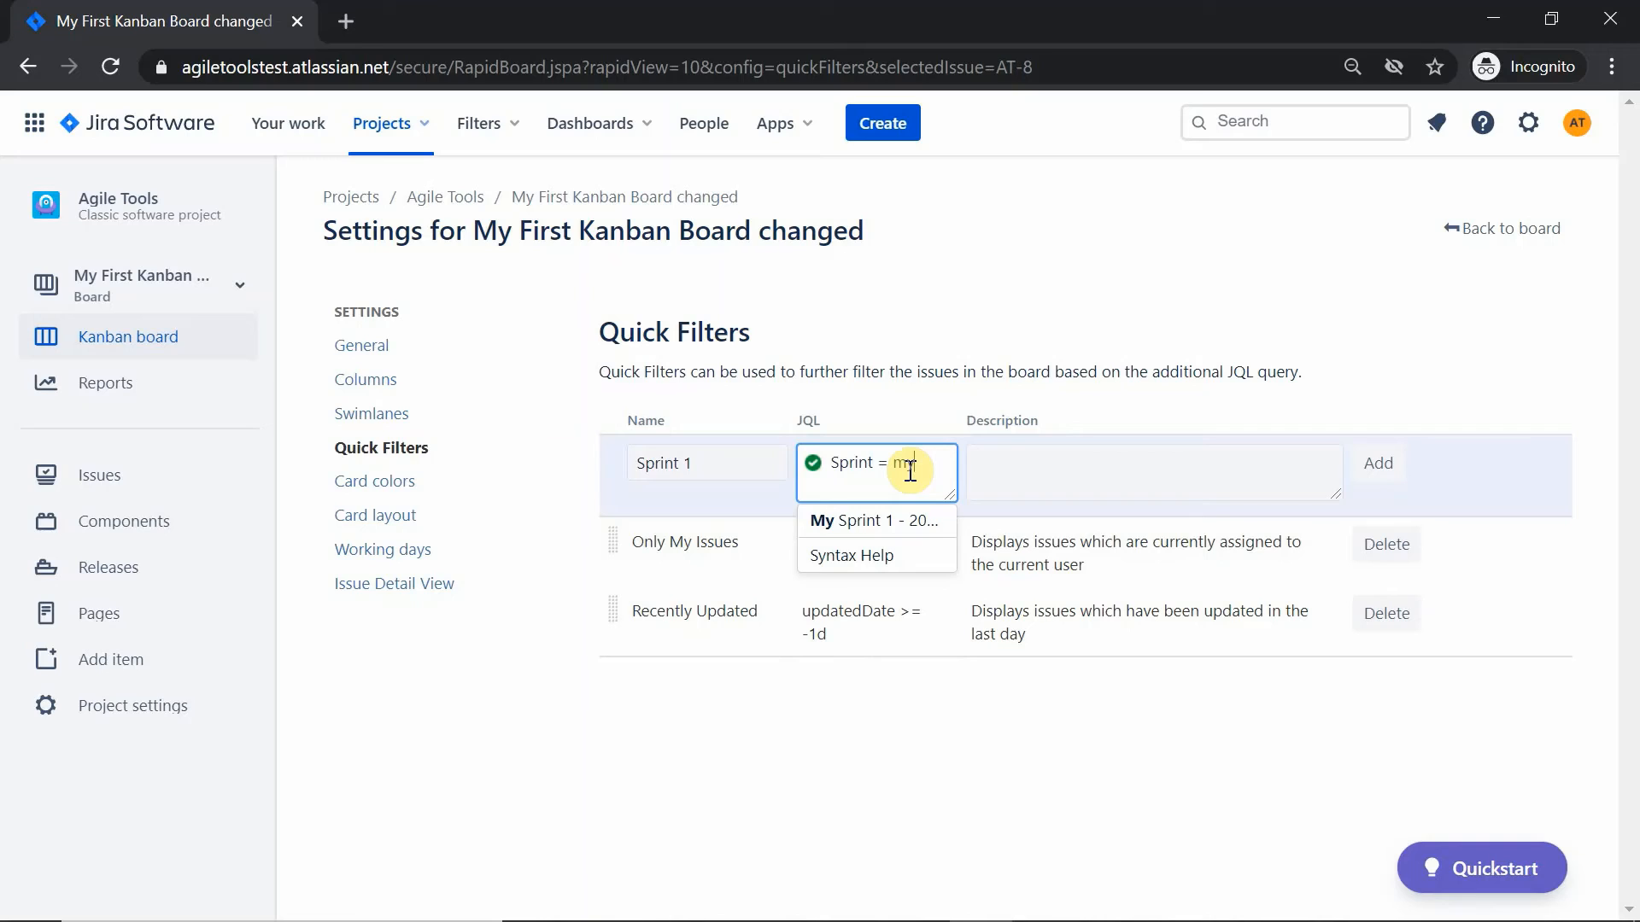
left_click(897, 521)
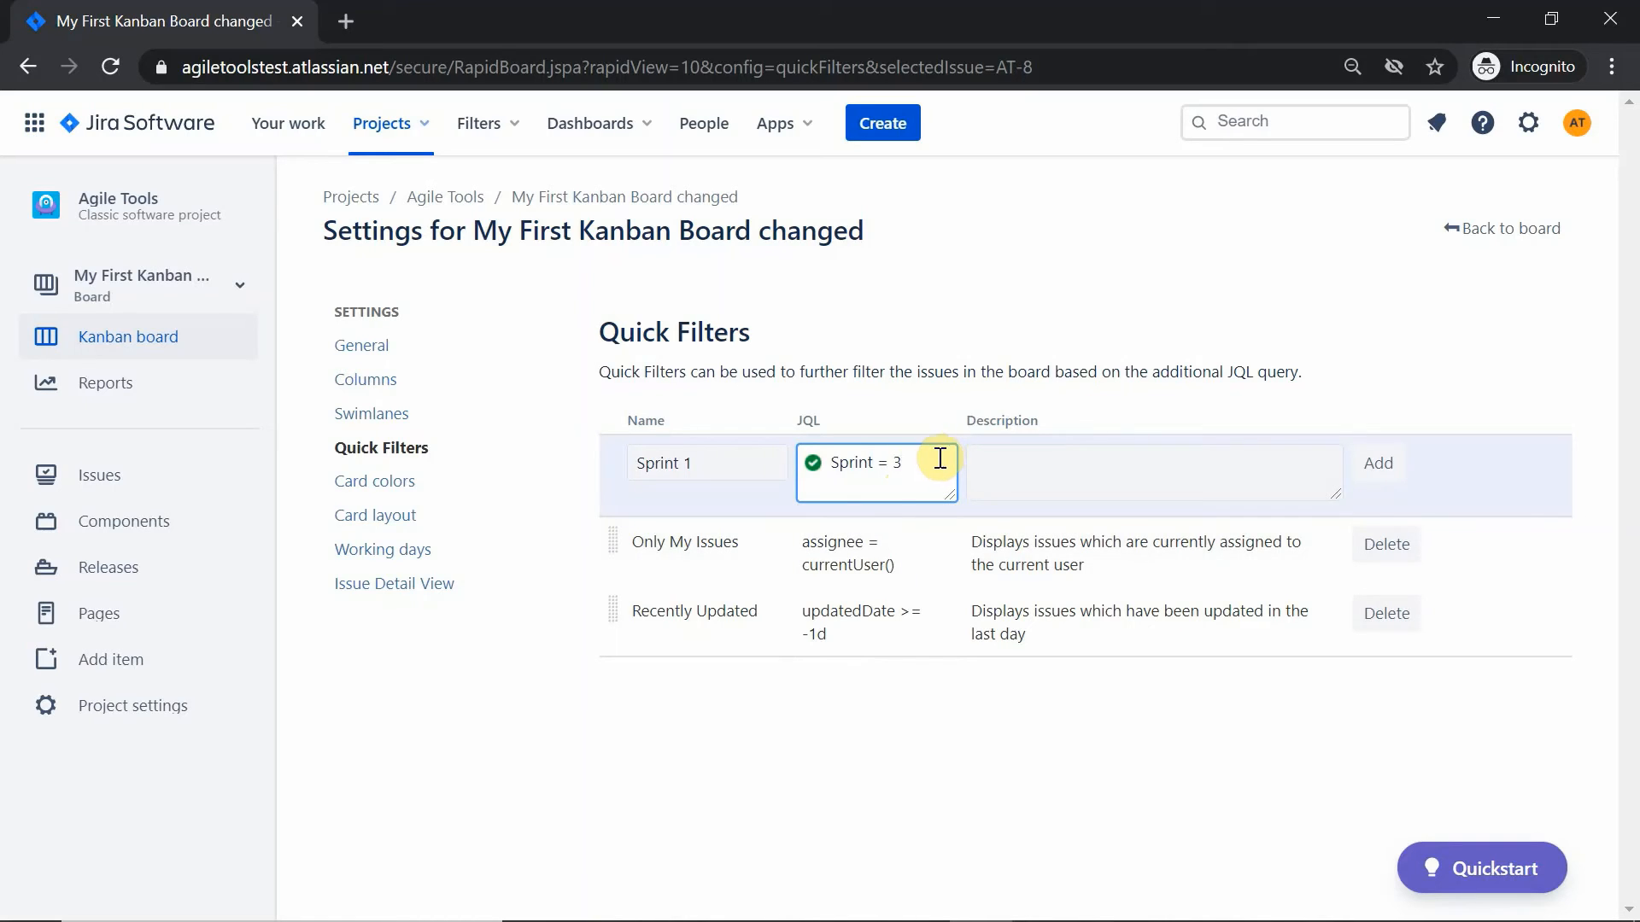
Step: Re-enter My Sprint 1 as the sprint value in the JQL and add the Sprint 1 quick filter
key("Right")
key("Right")
key("Right")
key("Right")
key("Right")
key("Right")
key("Right")
key("Right")
key("Right")
key("Right")
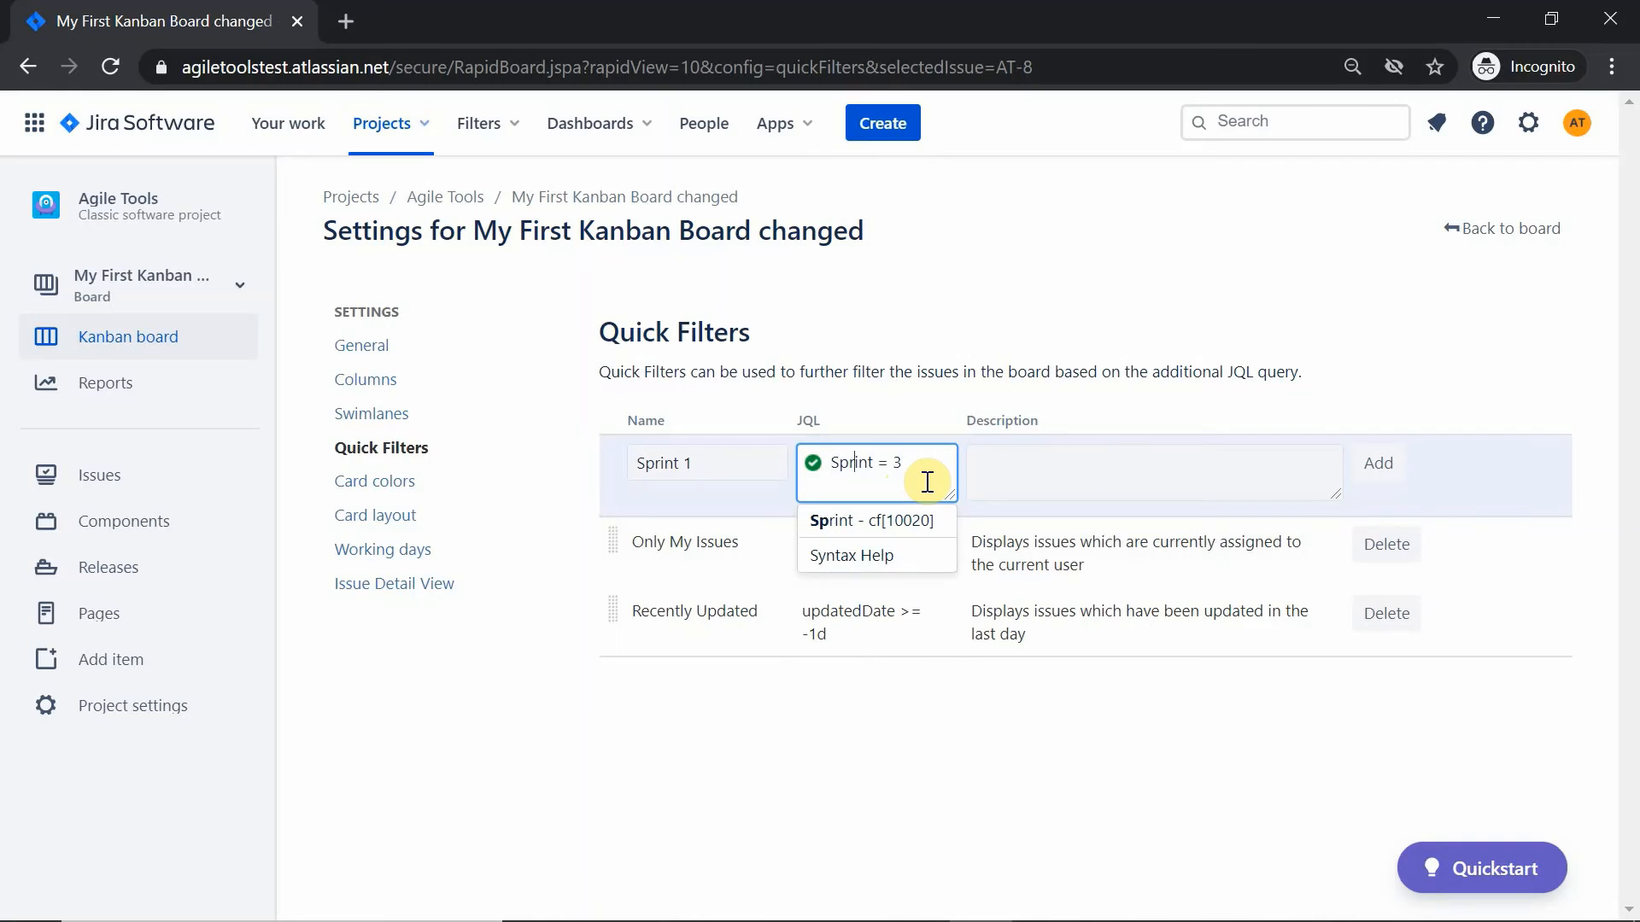
key("BackSpace")
type("my")
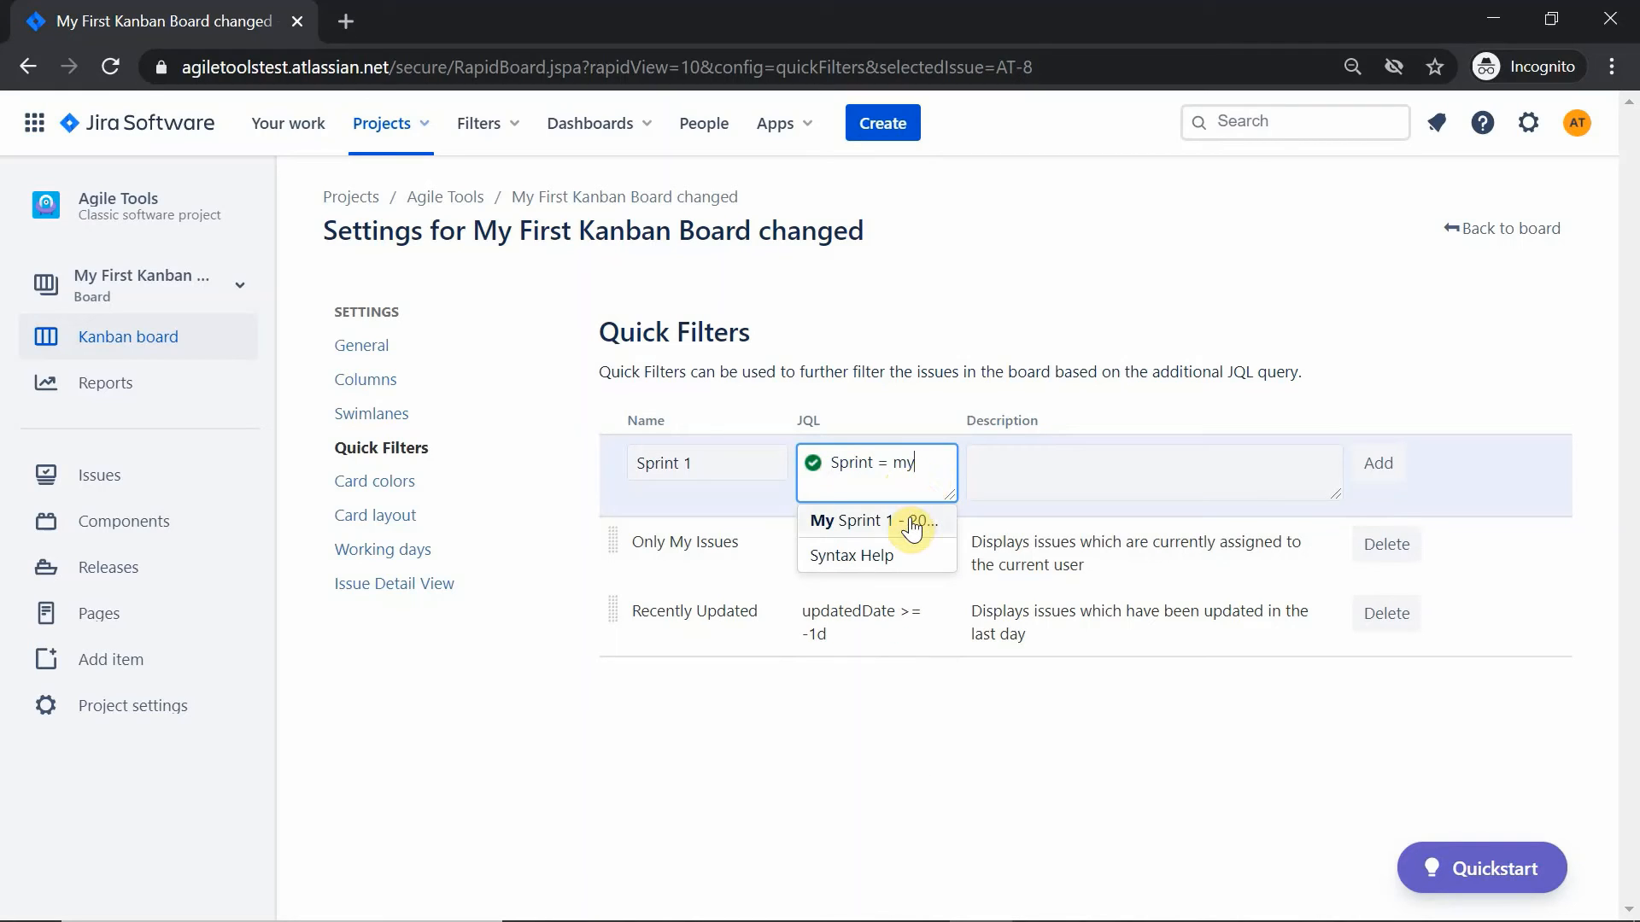
left_click(912, 528)
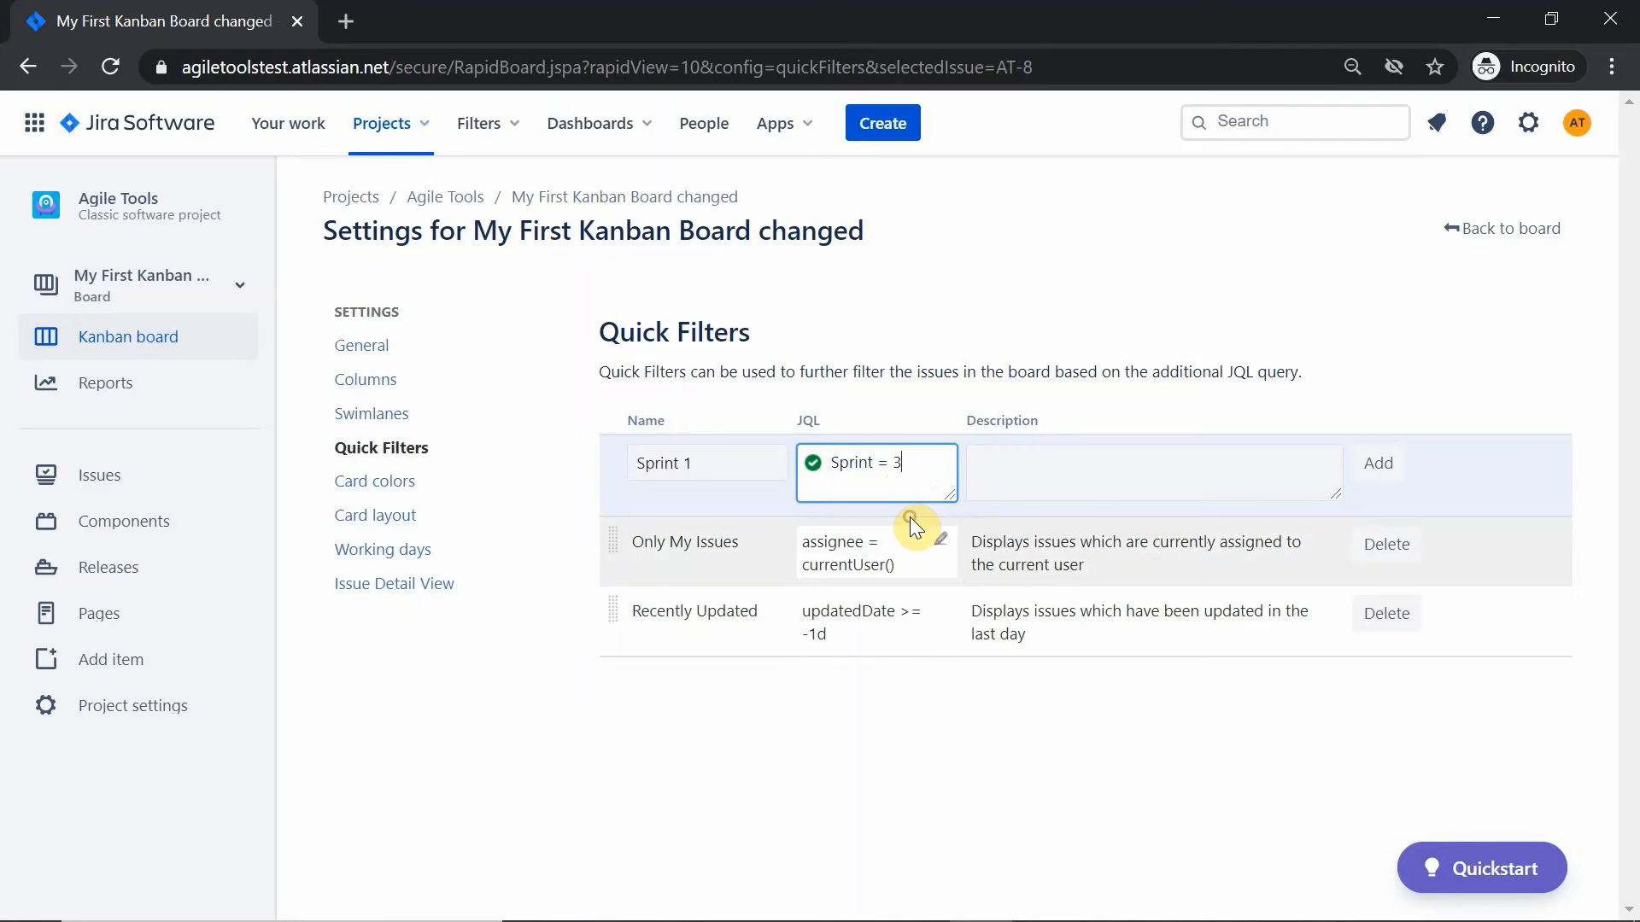
left_click(1400, 471)
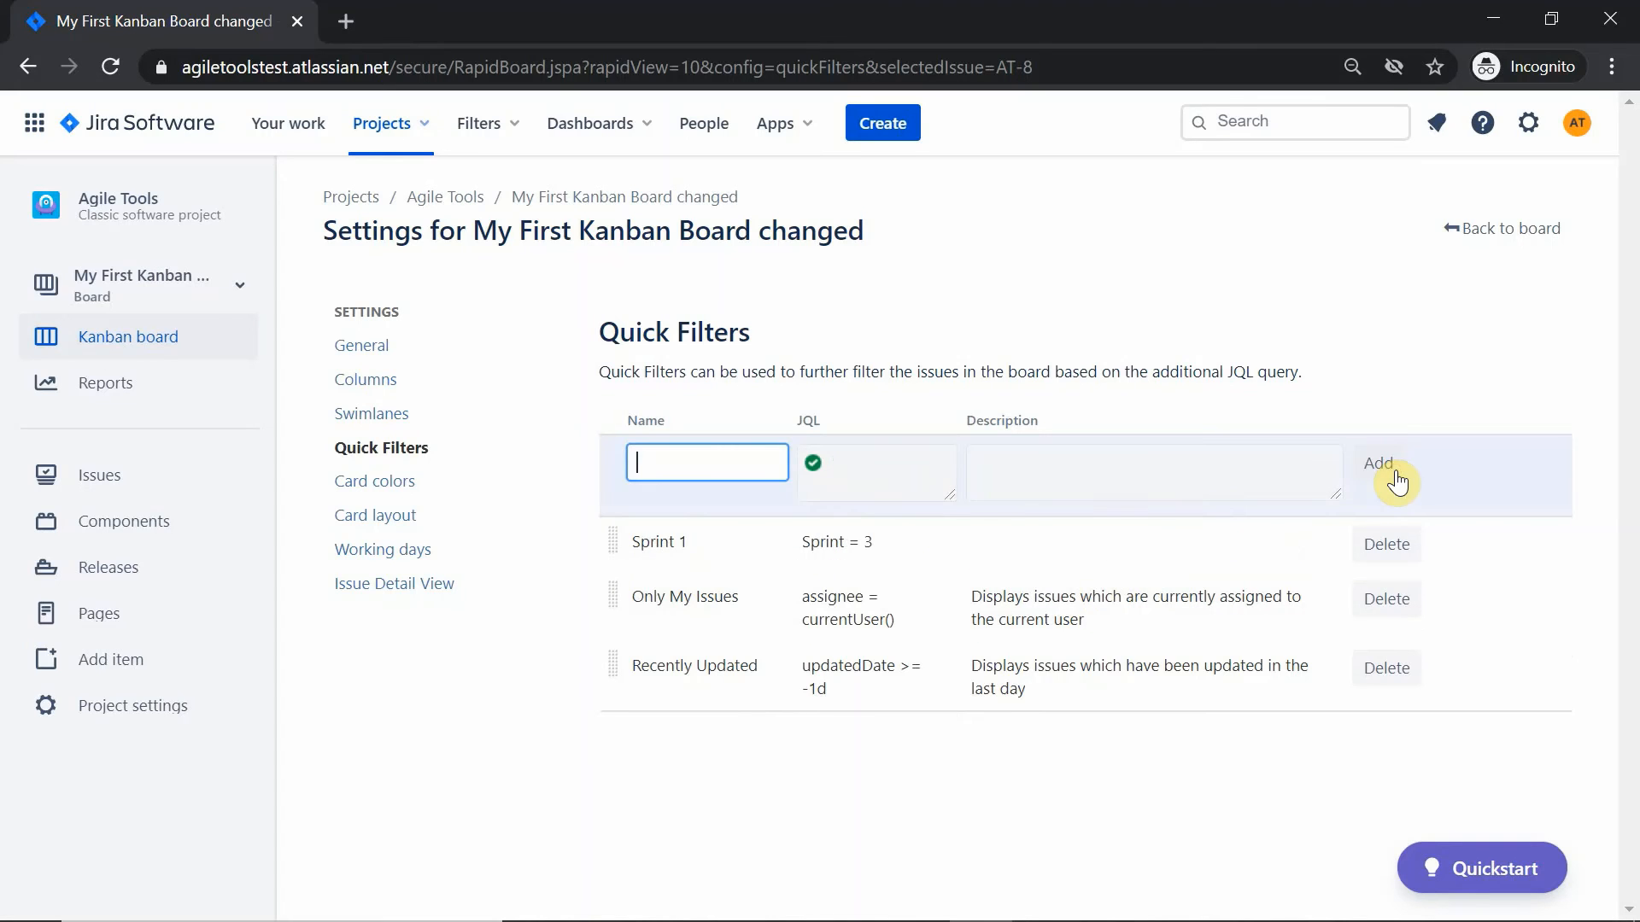
Step: Return to the board and filter it by the new Sprint 1 quick filter
left_click(1478, 232)
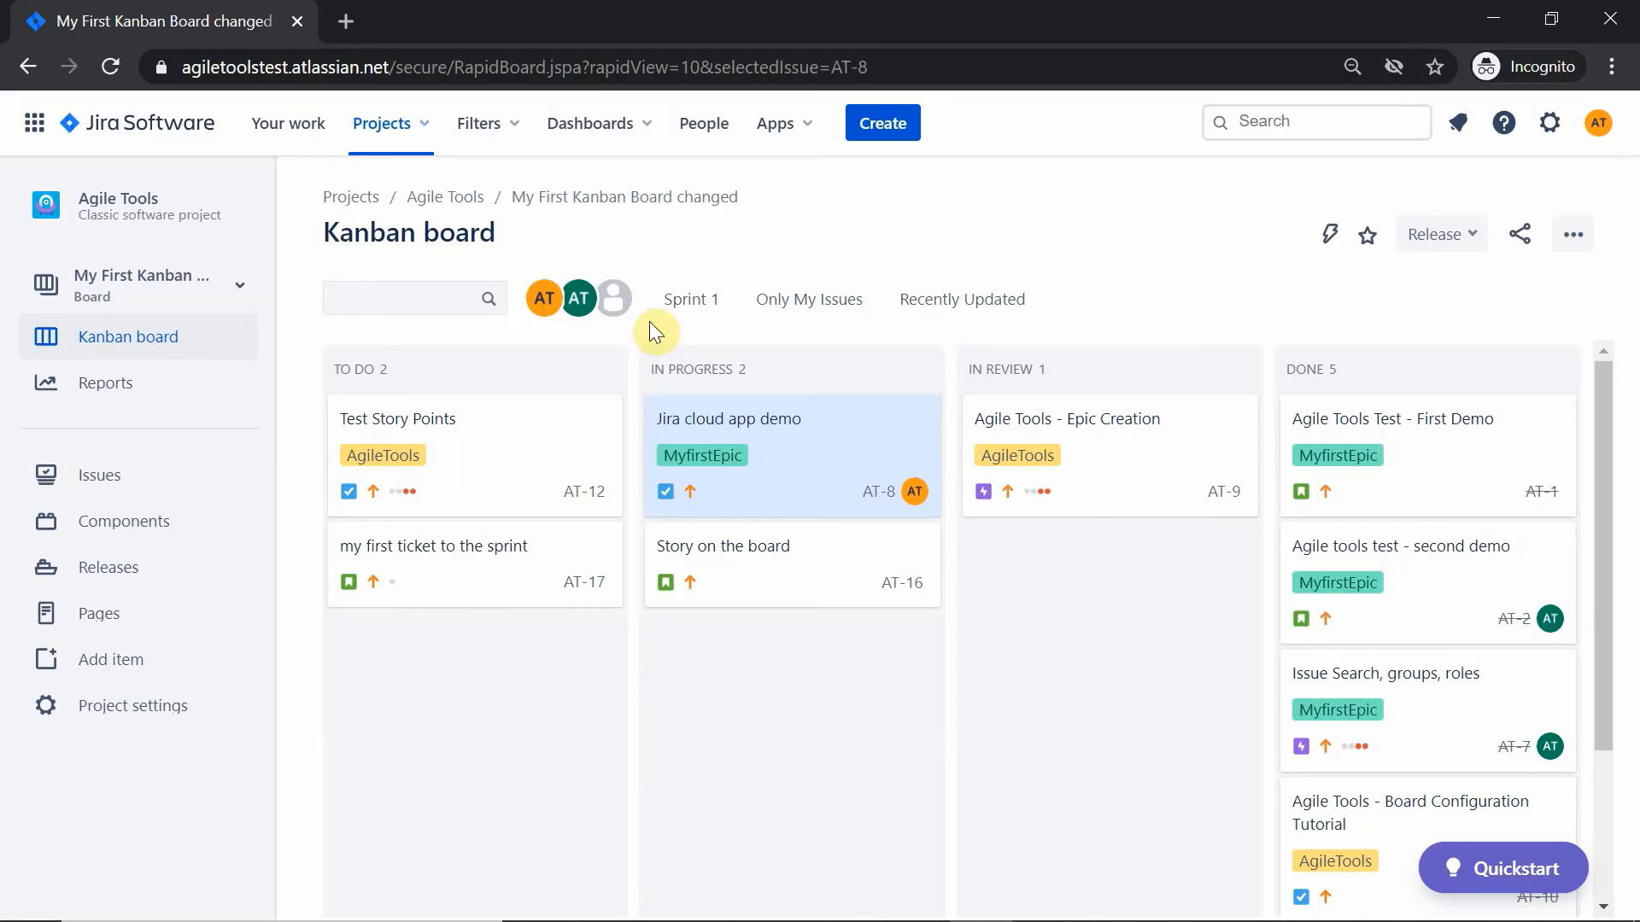
left_click(682, 308)
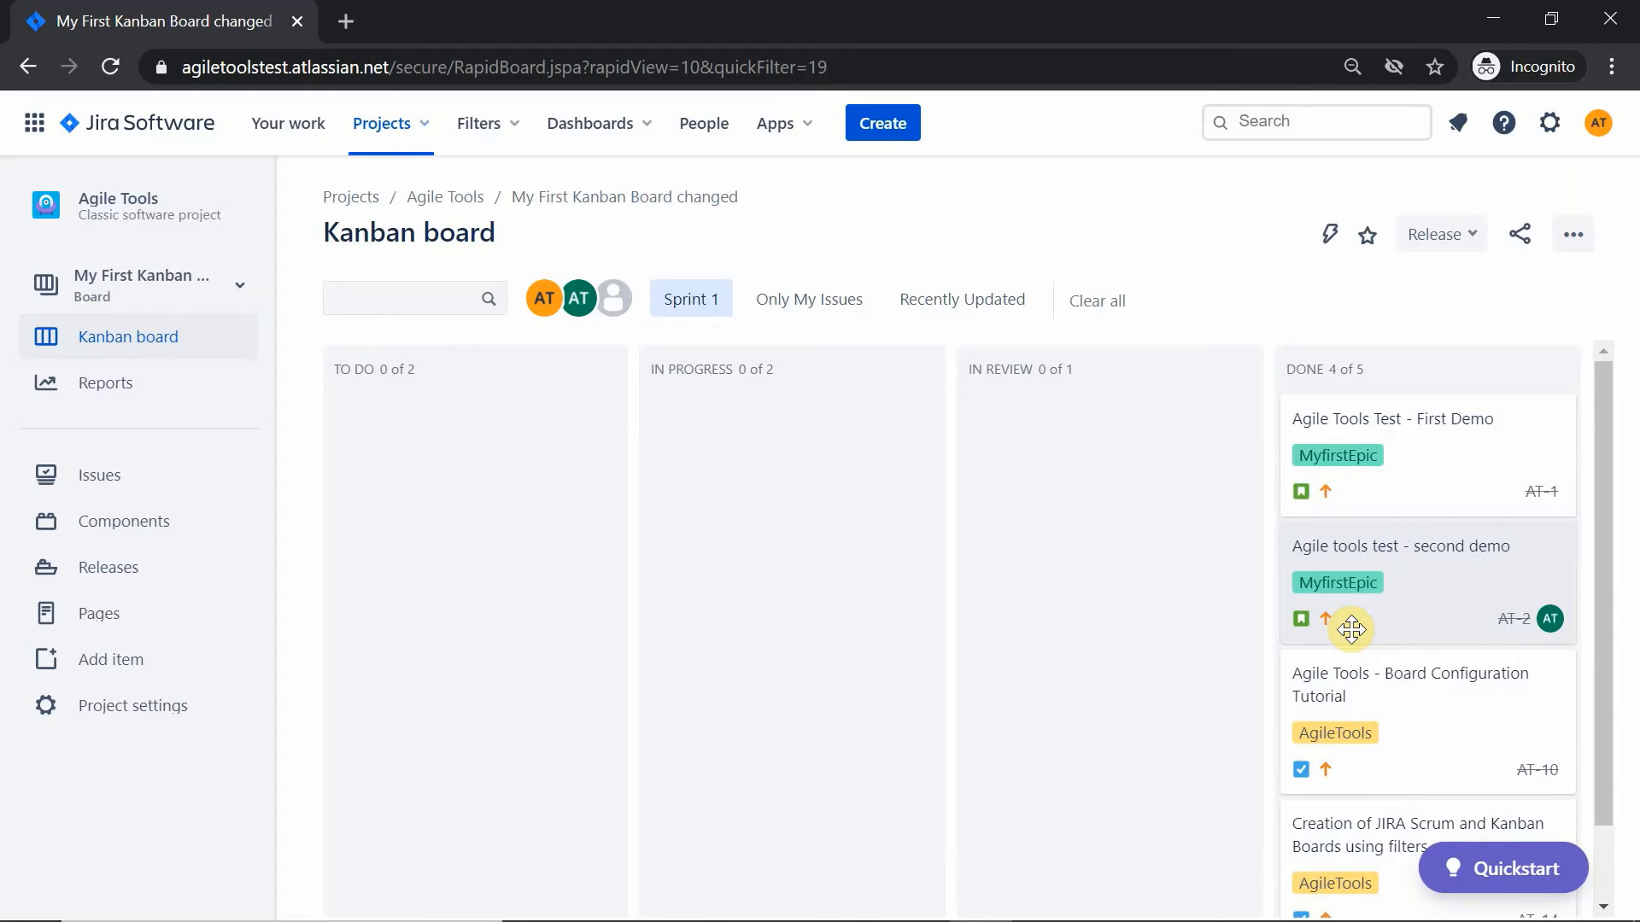
Step: Reopen the board's quick filter settings and name a new quick filter "reporter is me"
left_click(1580, 246)
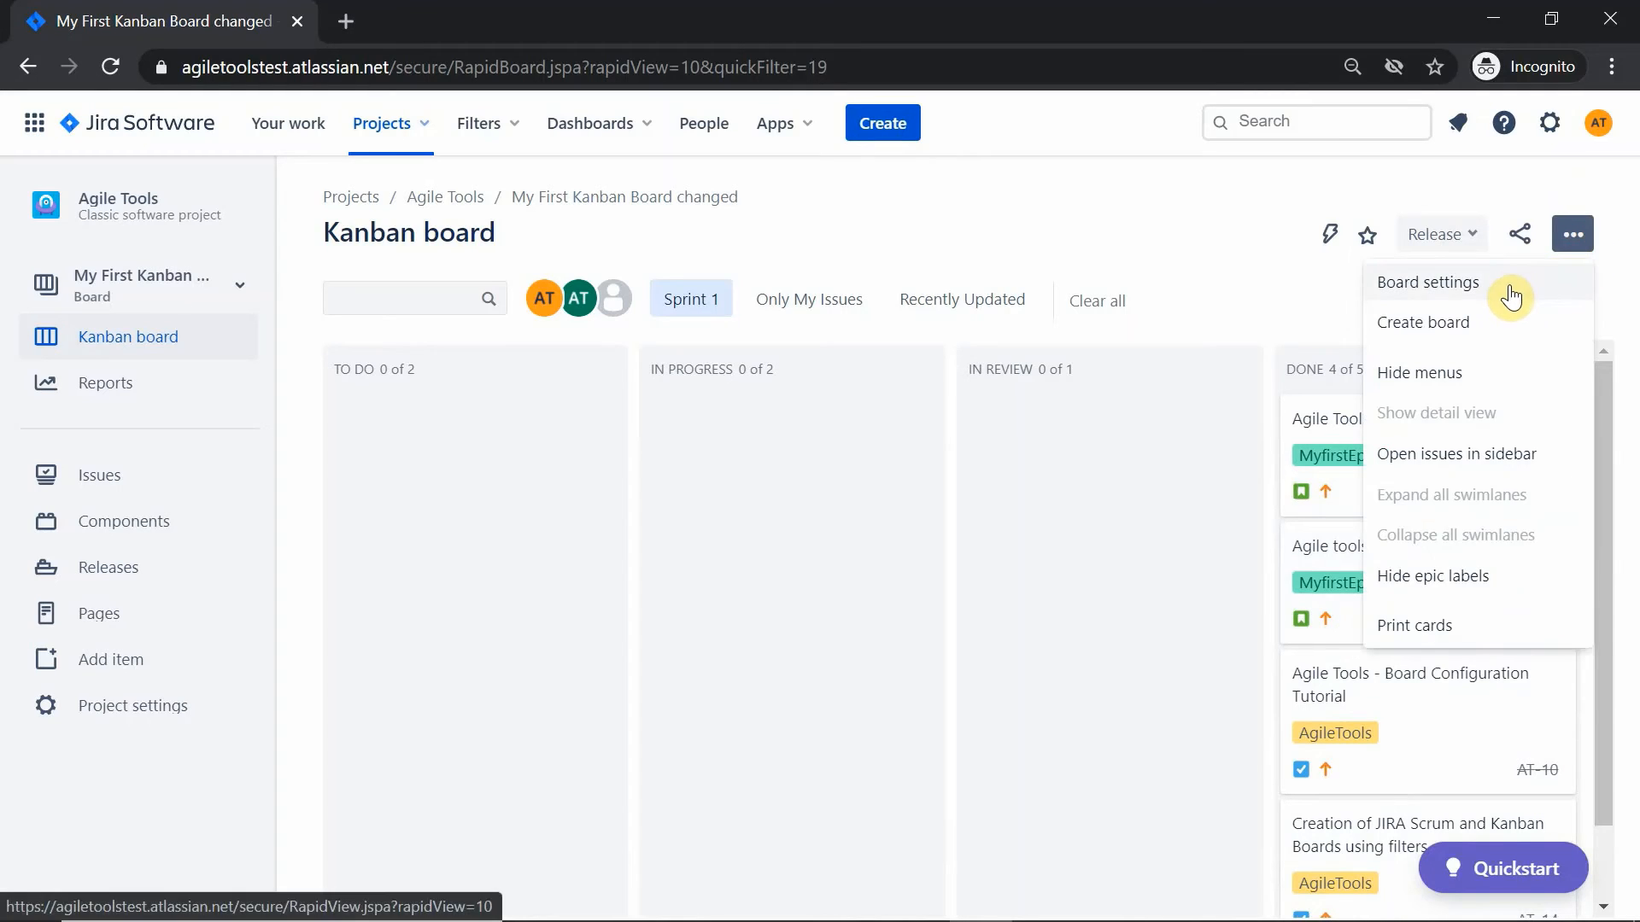
left_click(1509, 295)
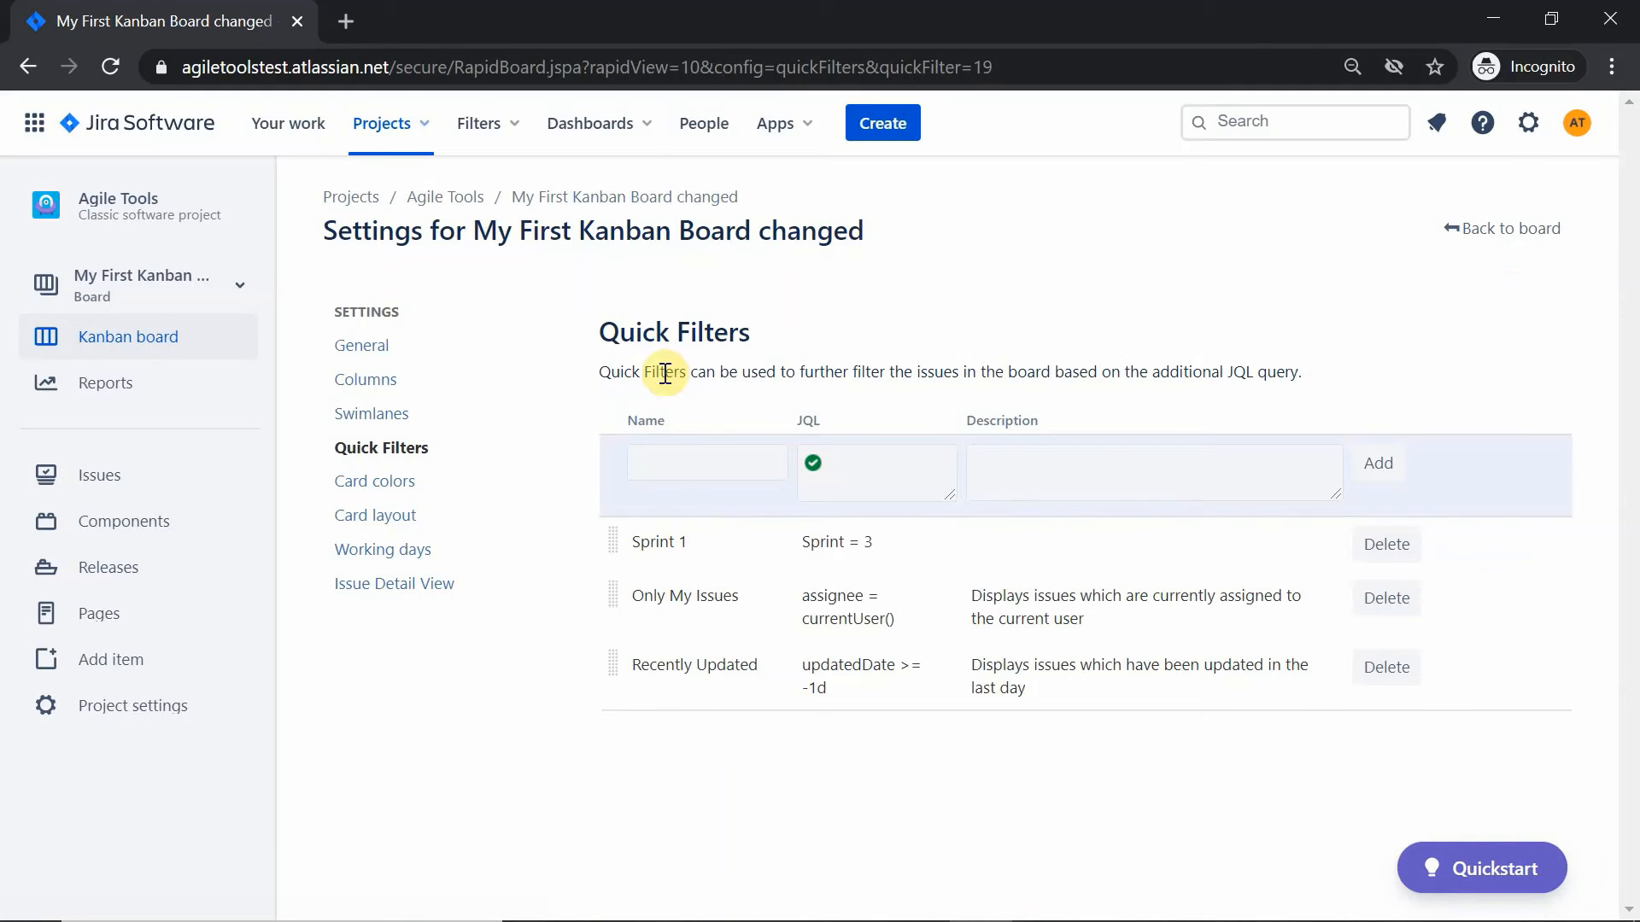
left_click(663, 473)
type("repo")
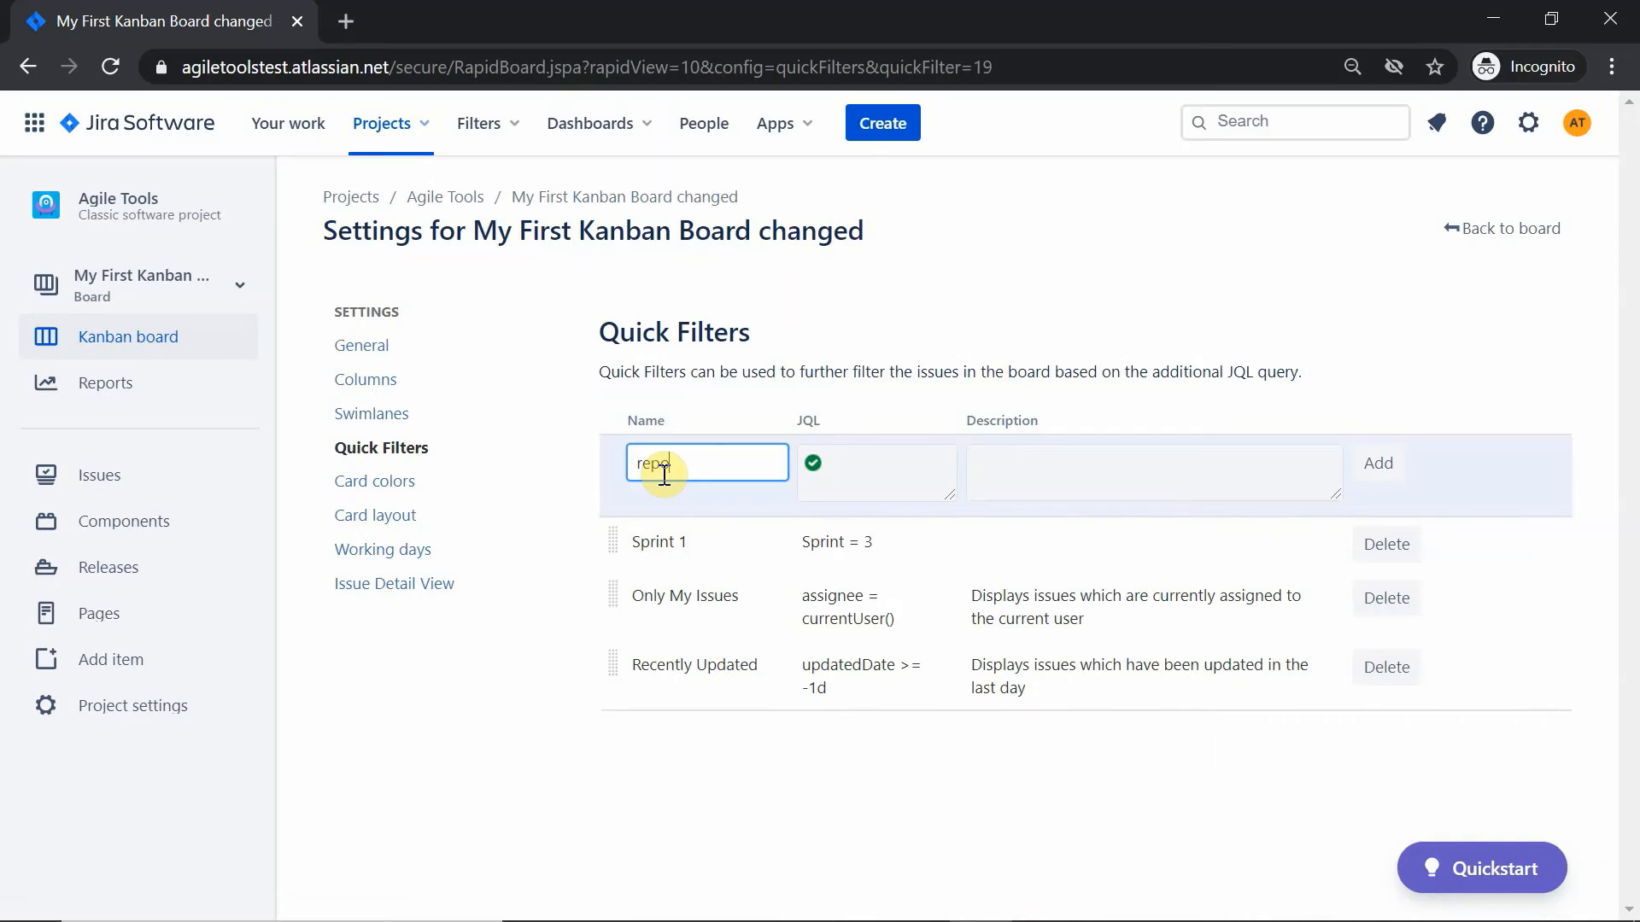
type("rter is me")
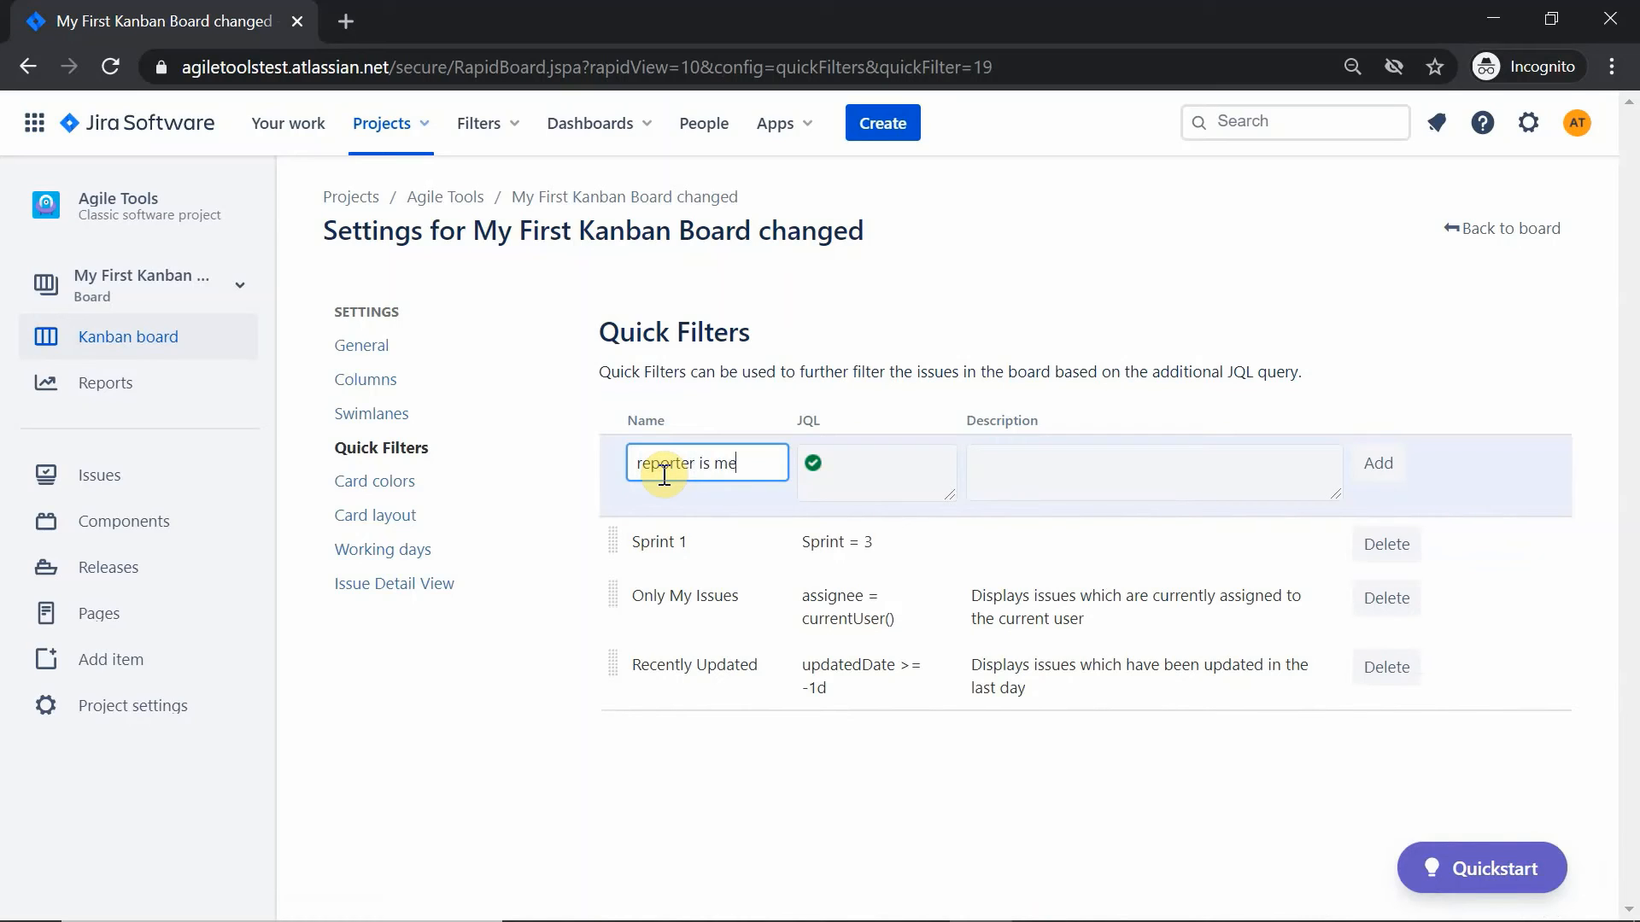
Step: Set the quick filter's JQL to reporter = currentUser() and add it to the board
left_click(845, 455)
type("repo")
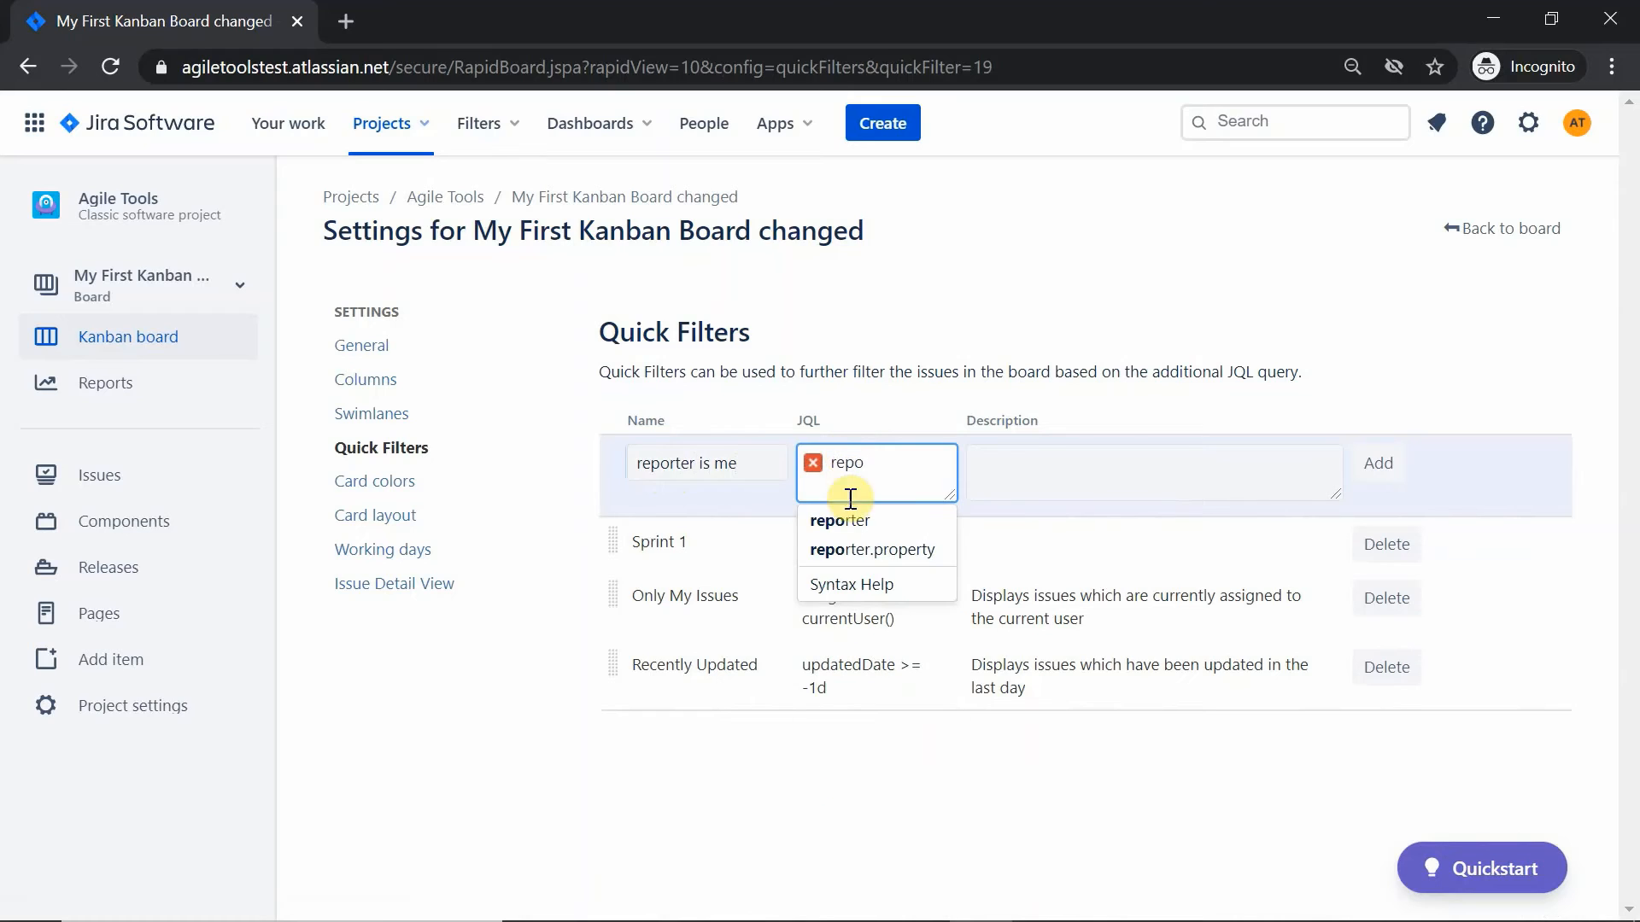
left_click(849, 517)
type("= curre")
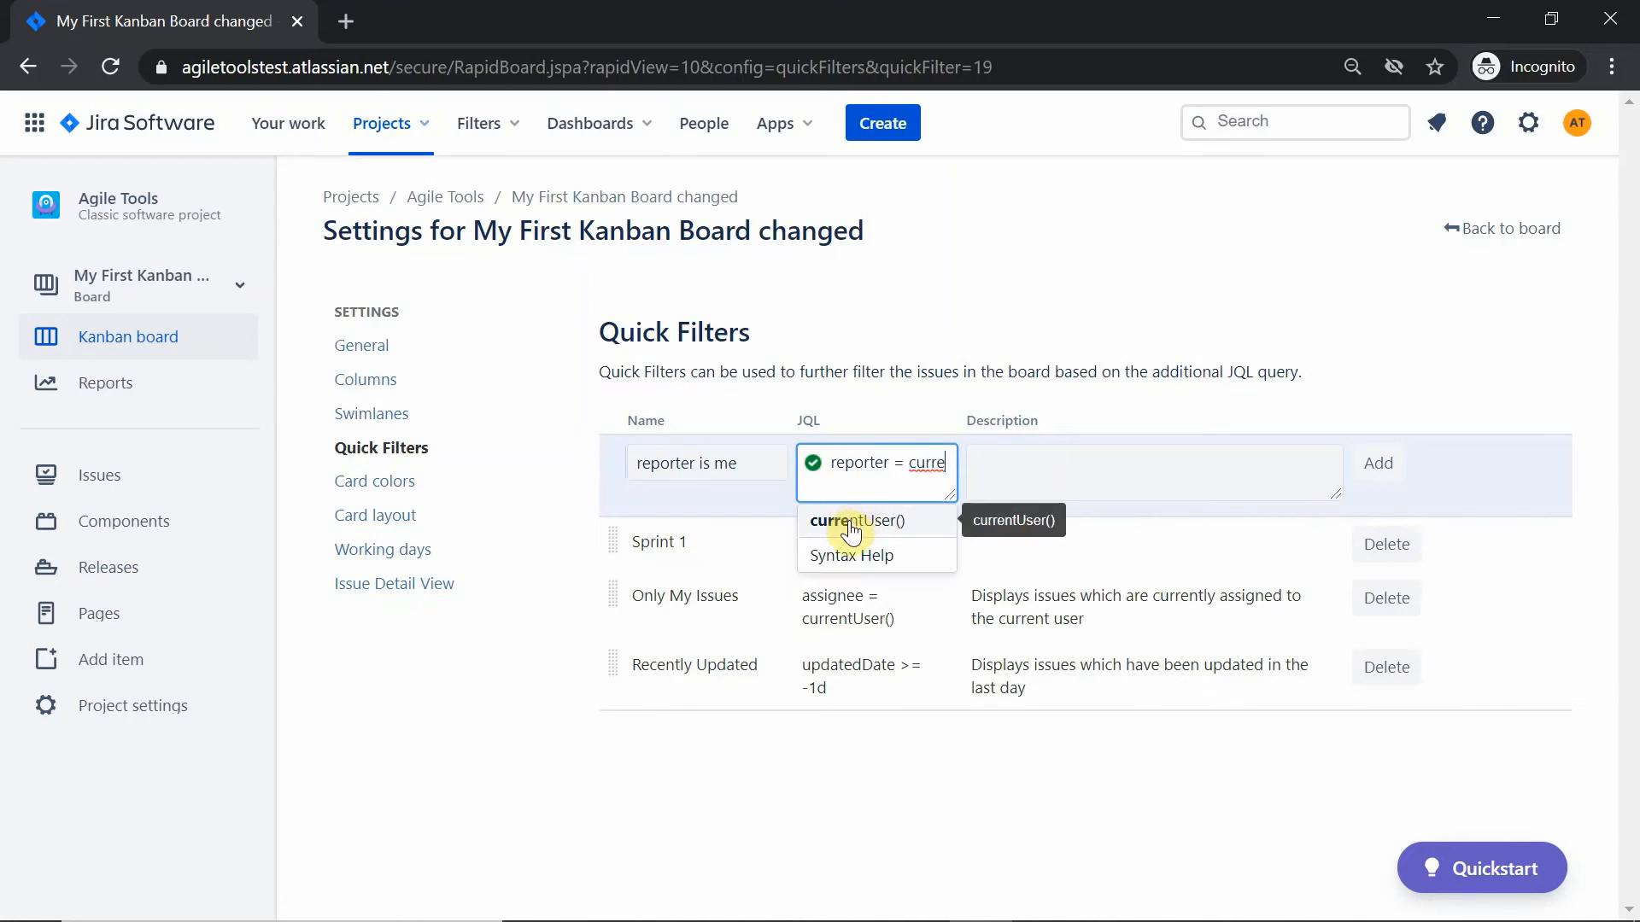
left_click(850, 520)
left_click(1377, 465)
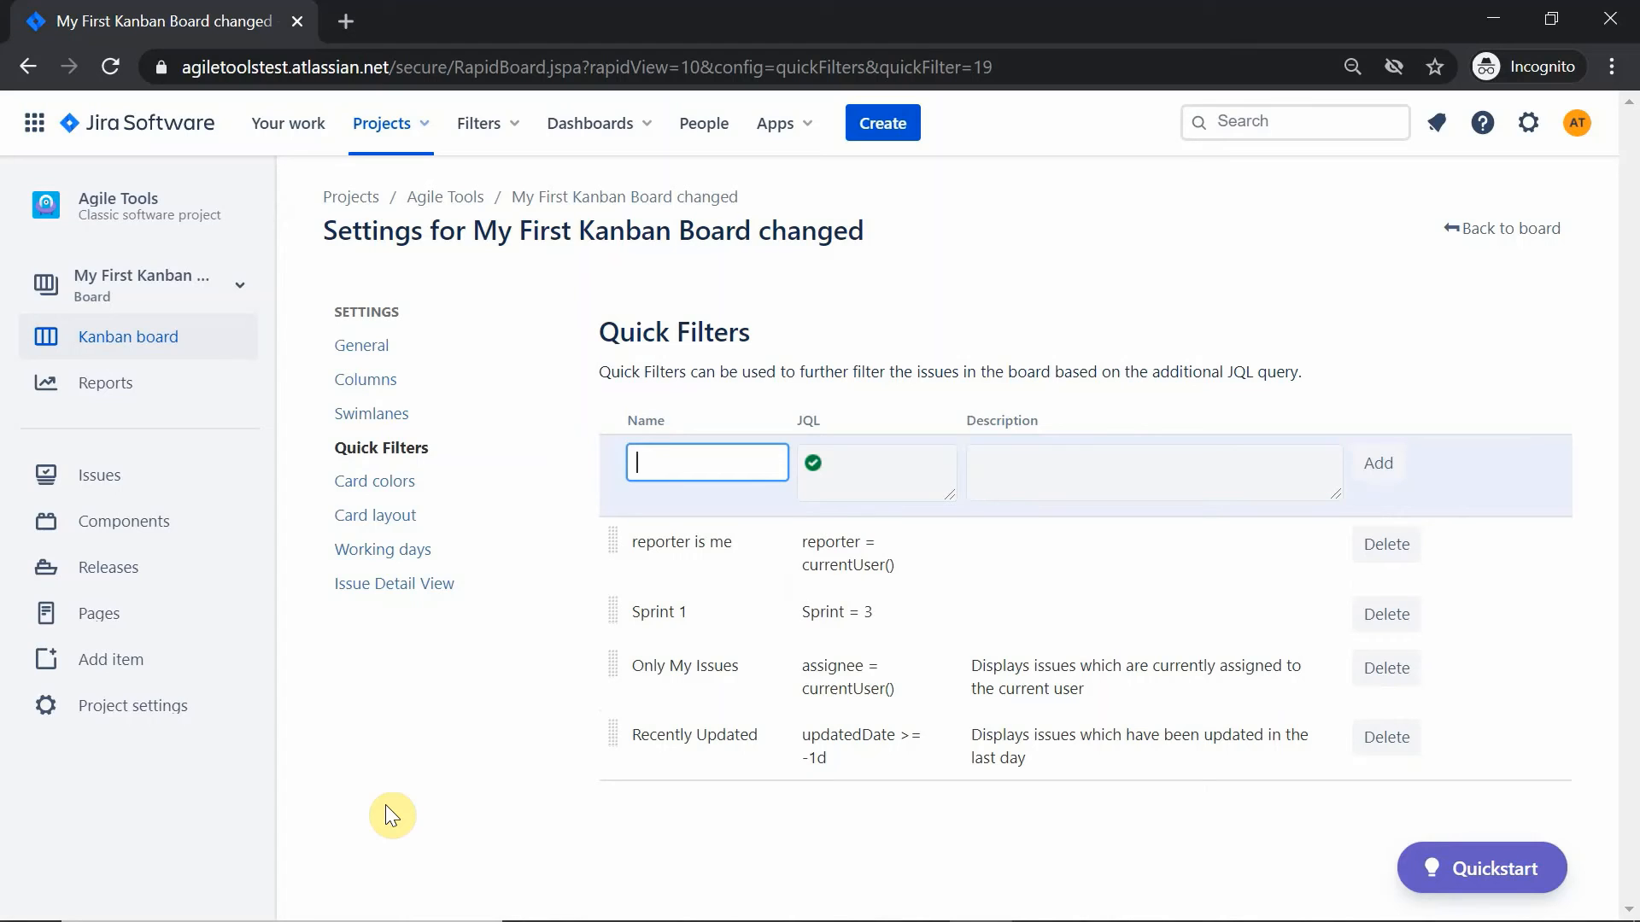
Step: Return to the board, turn off the Sprint 1 filter and filter by "reporter is me"
left_click(1471, 227)
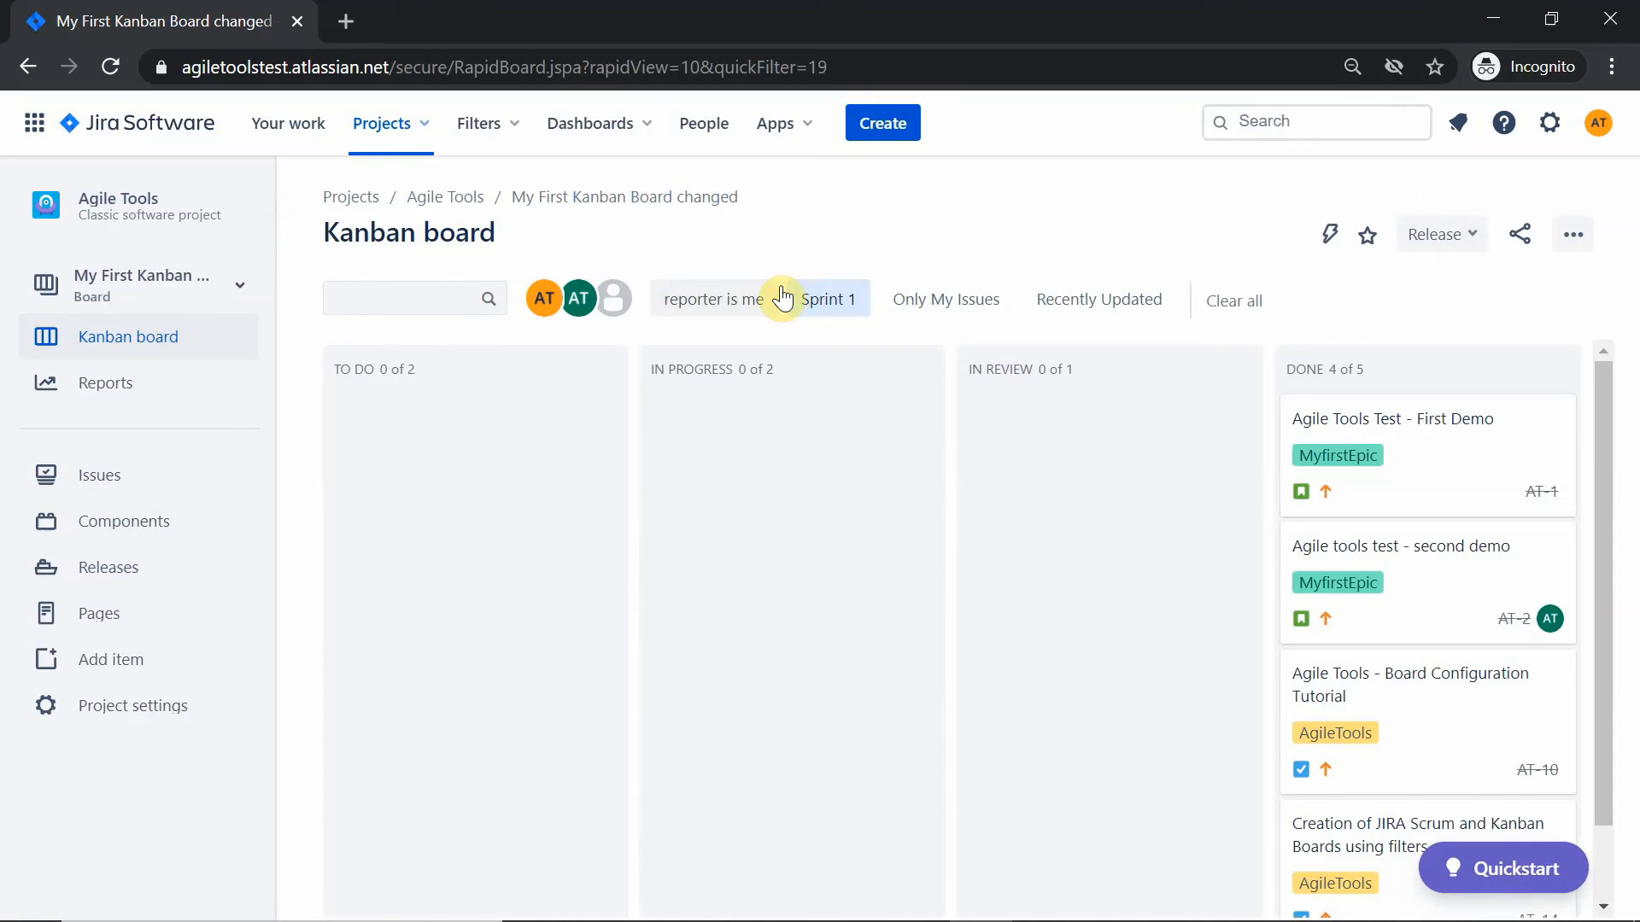
left_click(813, 299)
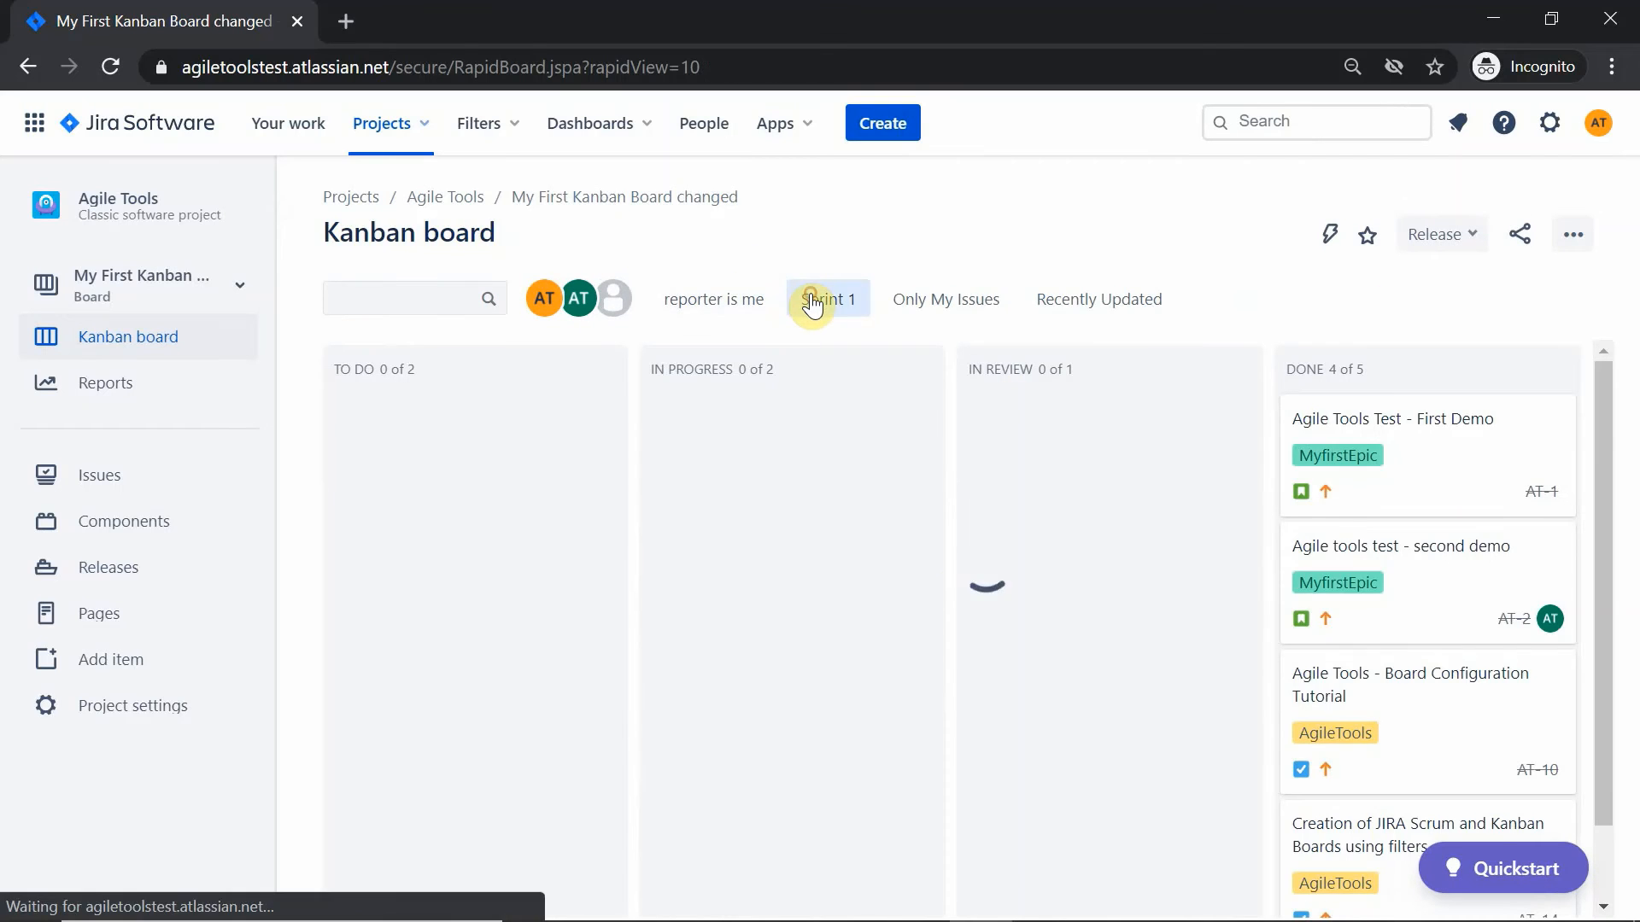
left_click(720, 318)
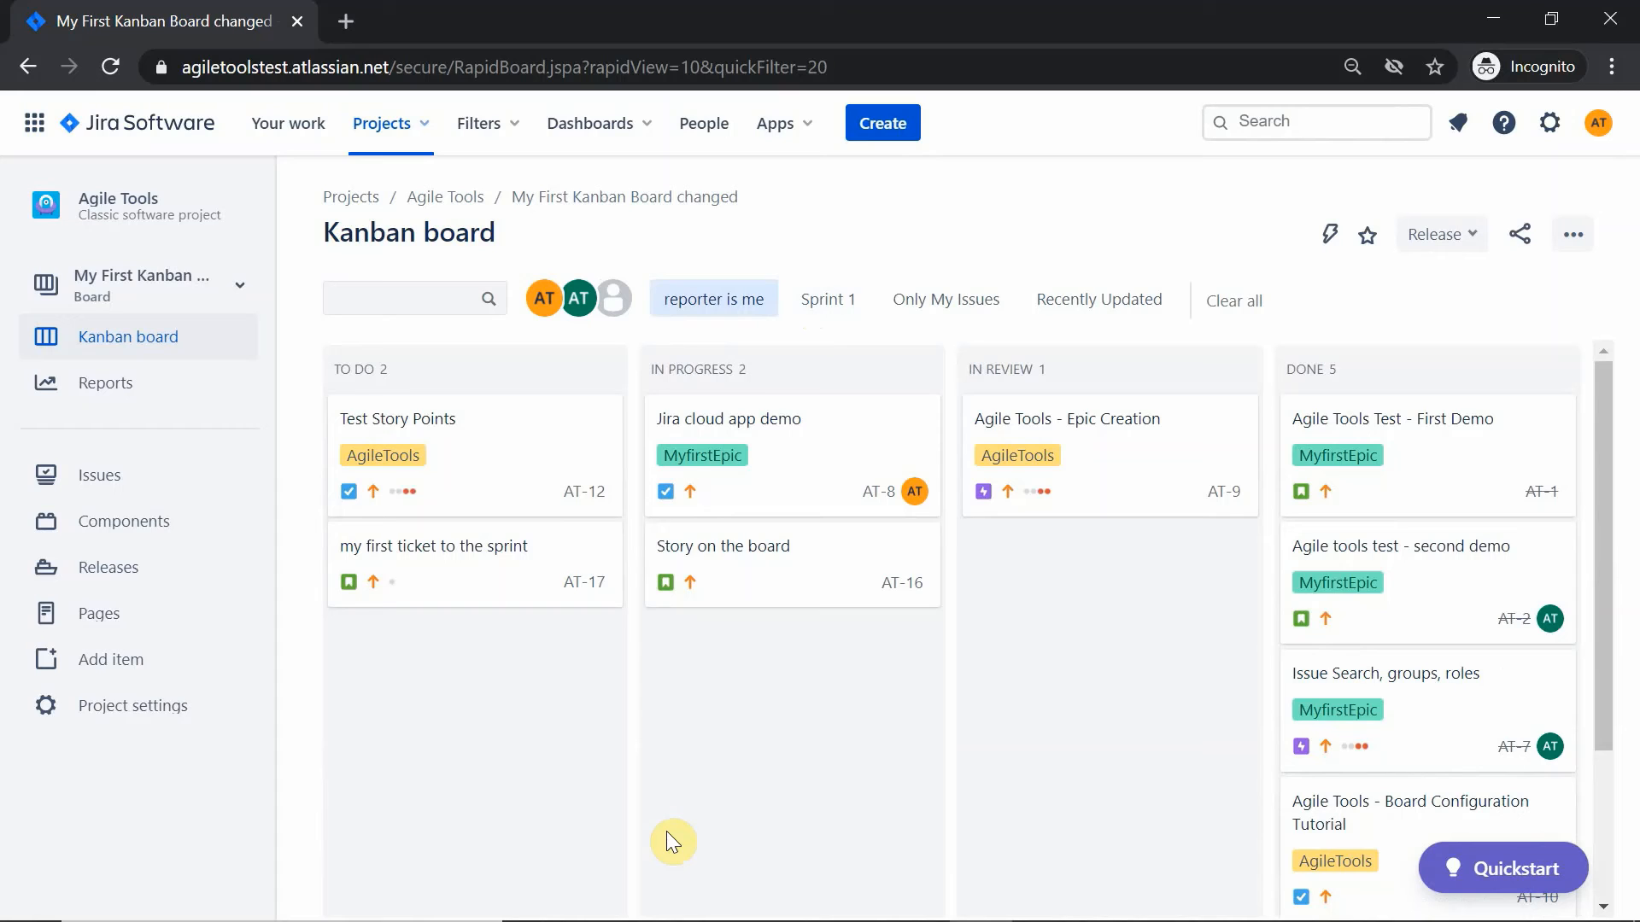
Step: Open the card color settings in the board settings and base the colors on Issue Types
left_click(1573, 235)
left_click(1538, 282)
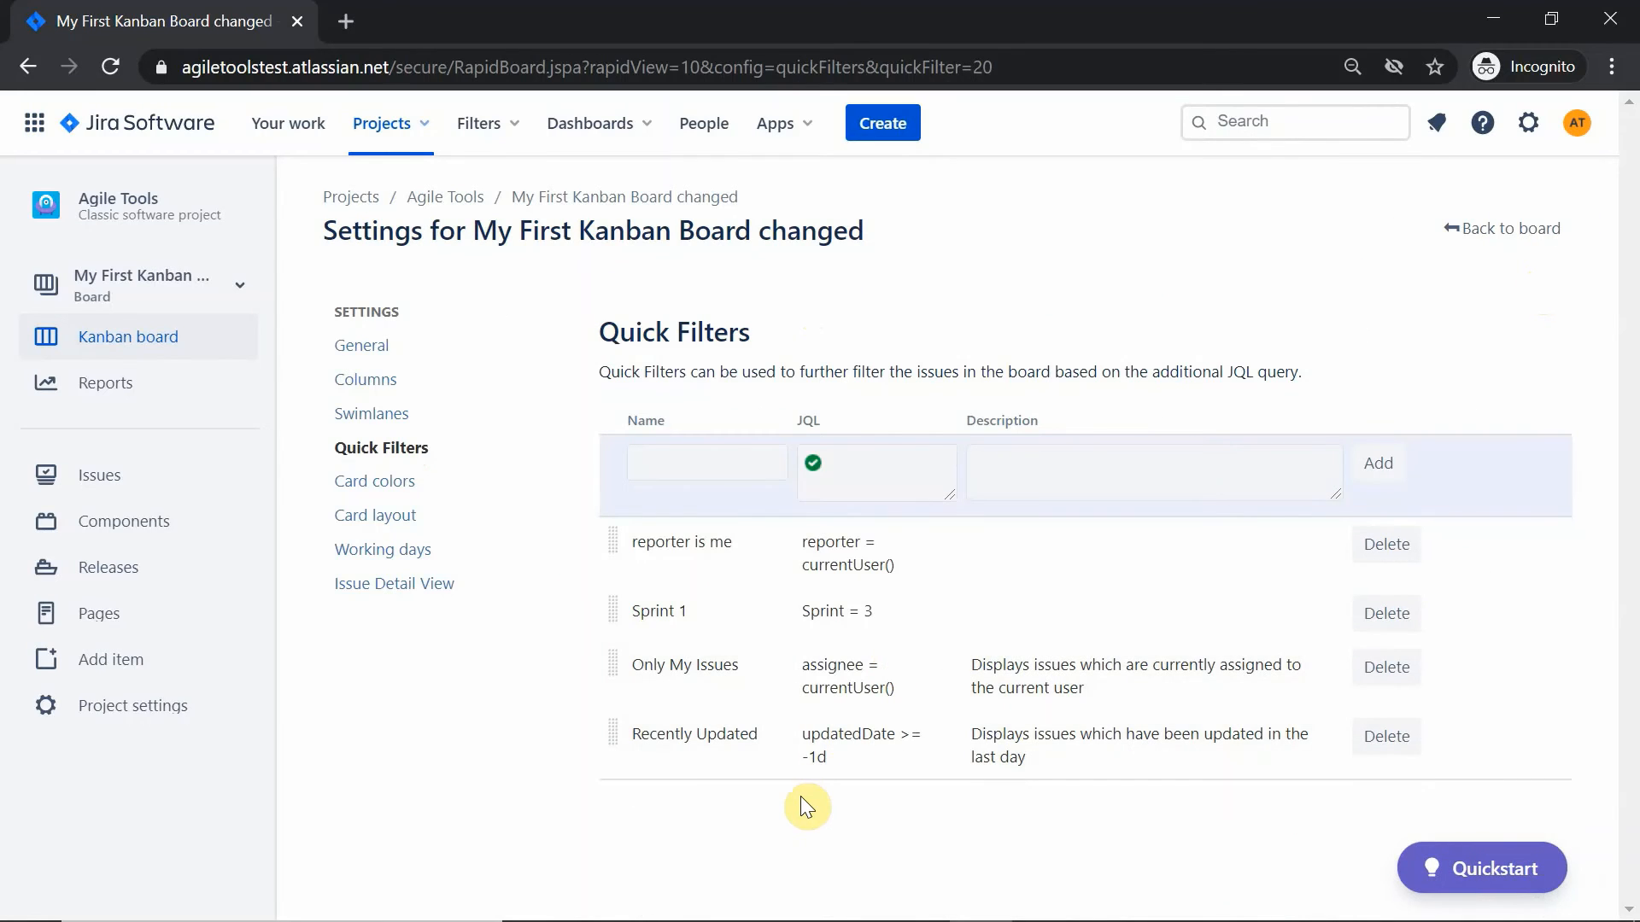
left_click(387, 481)
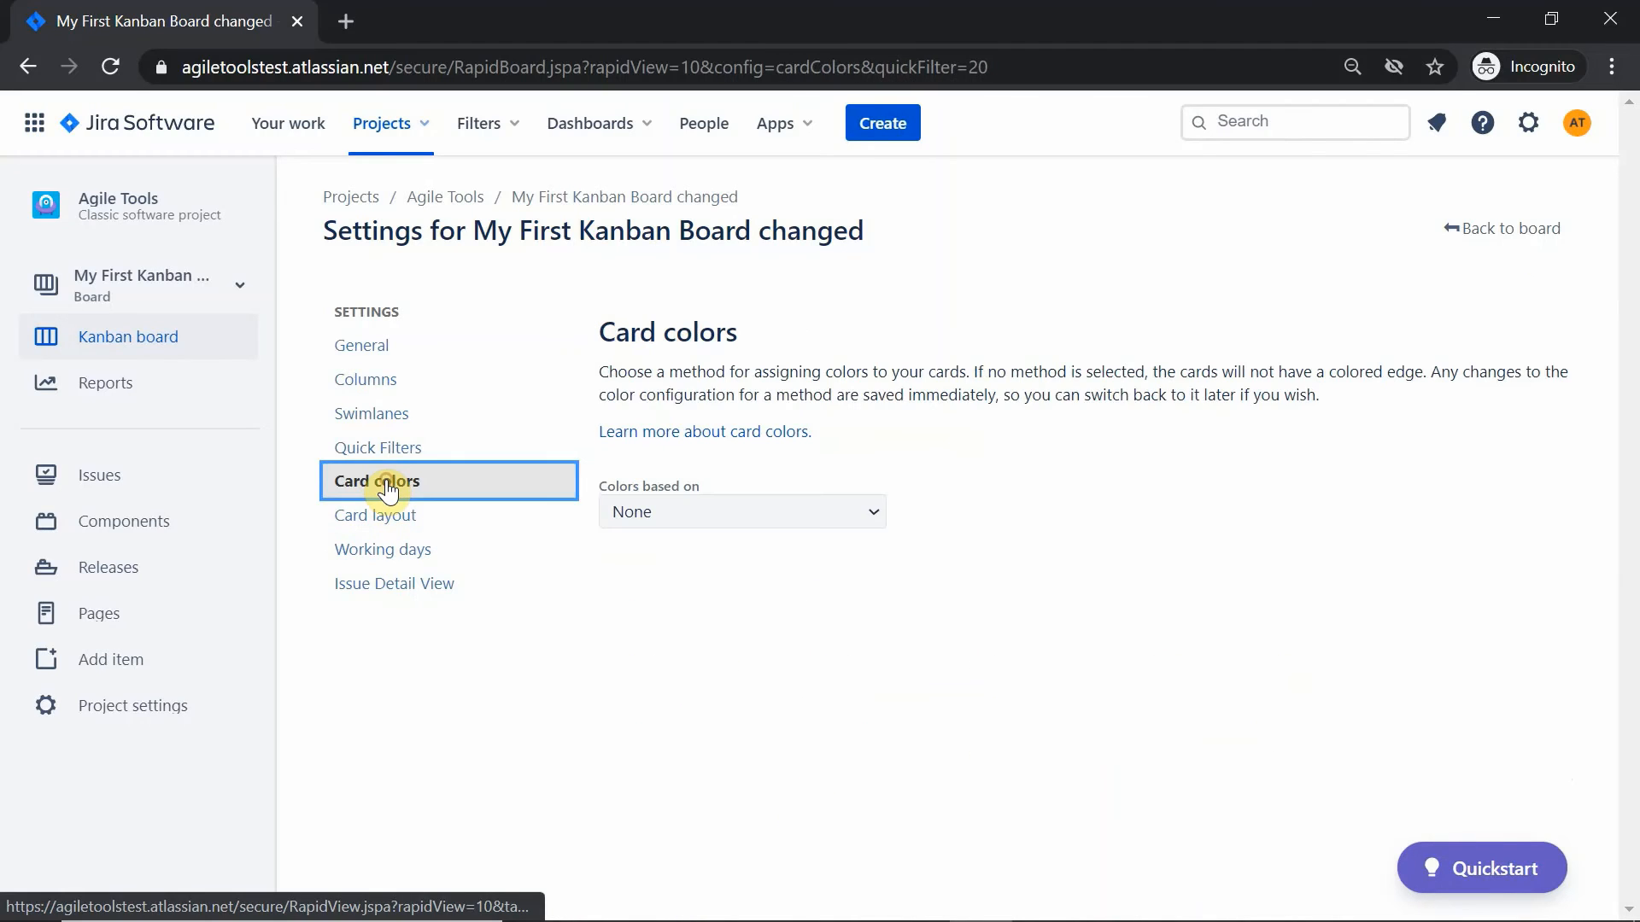
left_click(856, 516)
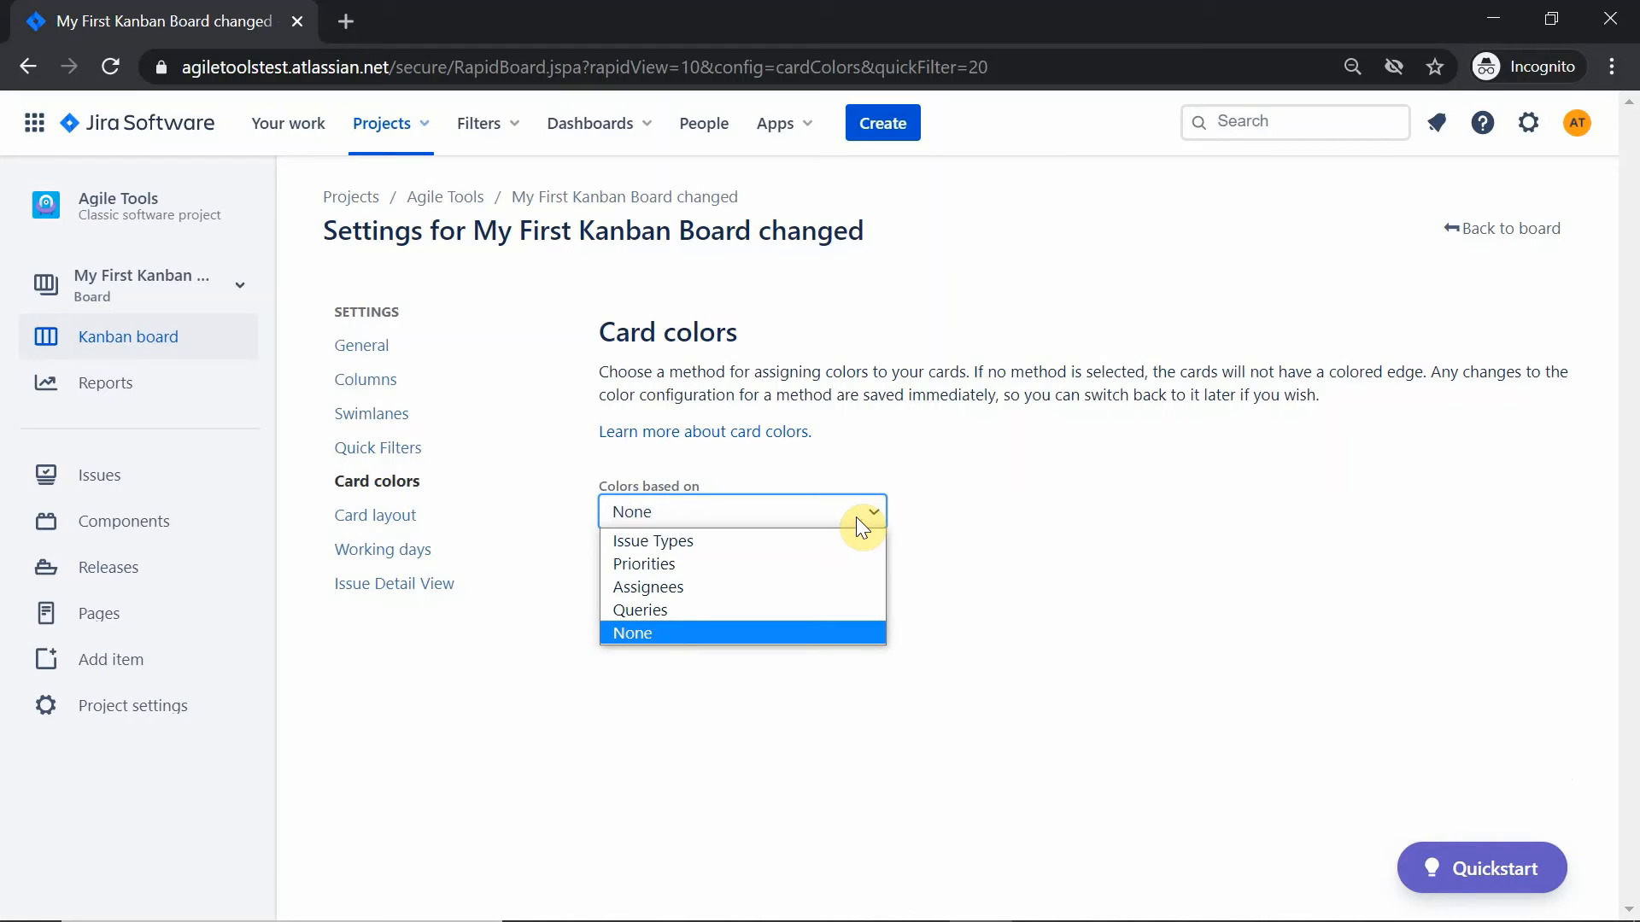
left_click(808, 542)
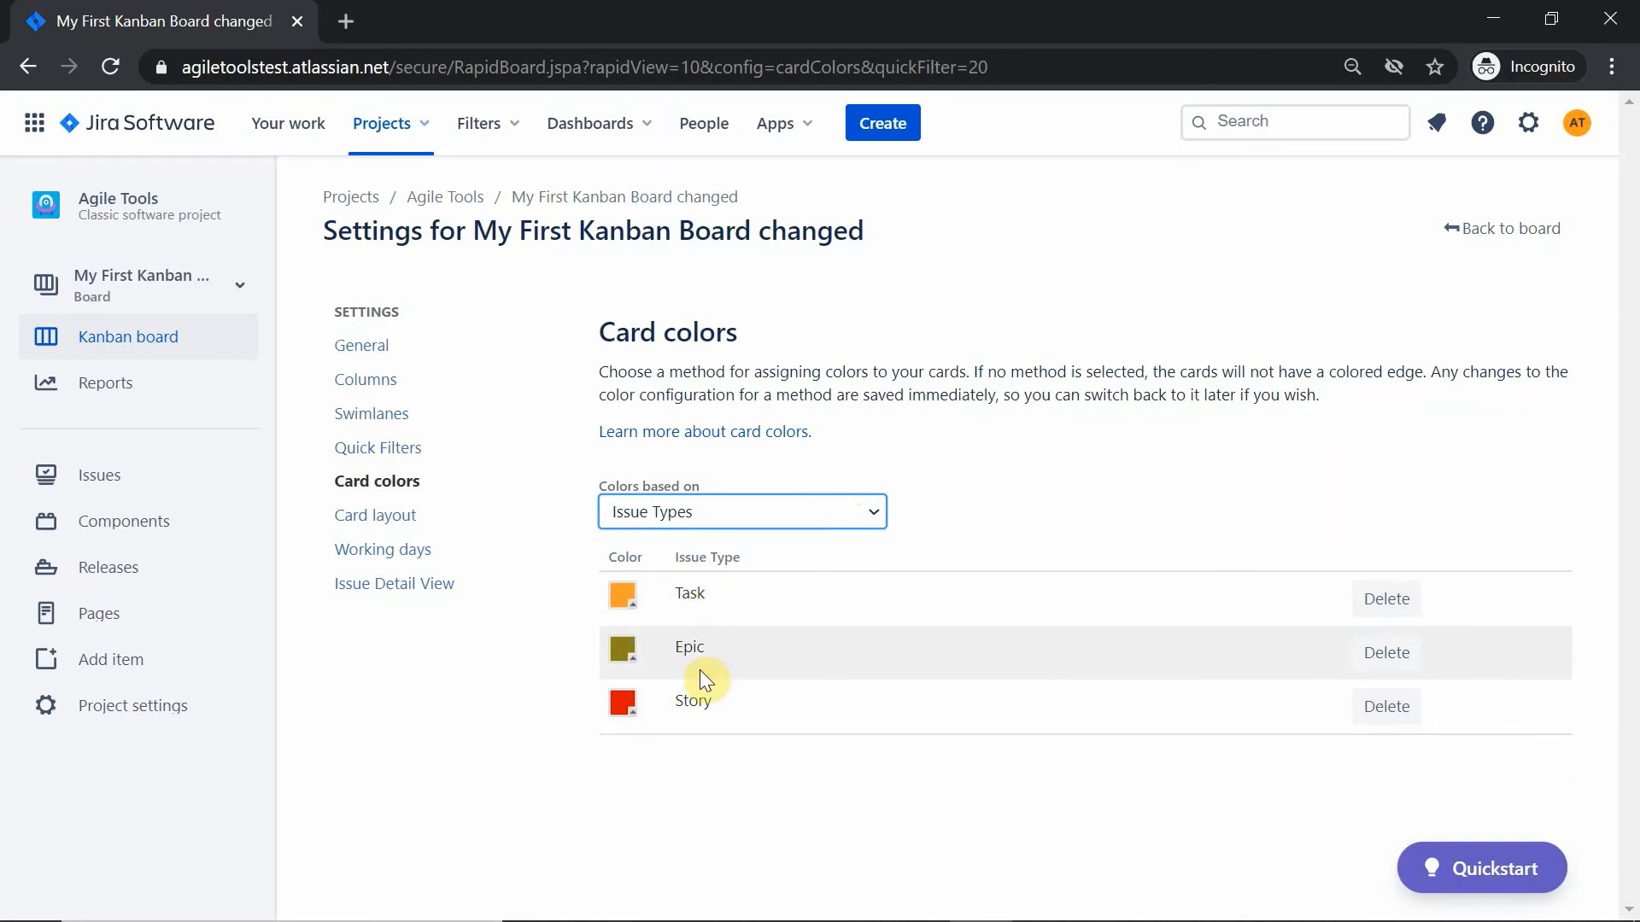
left_click(700, 752)
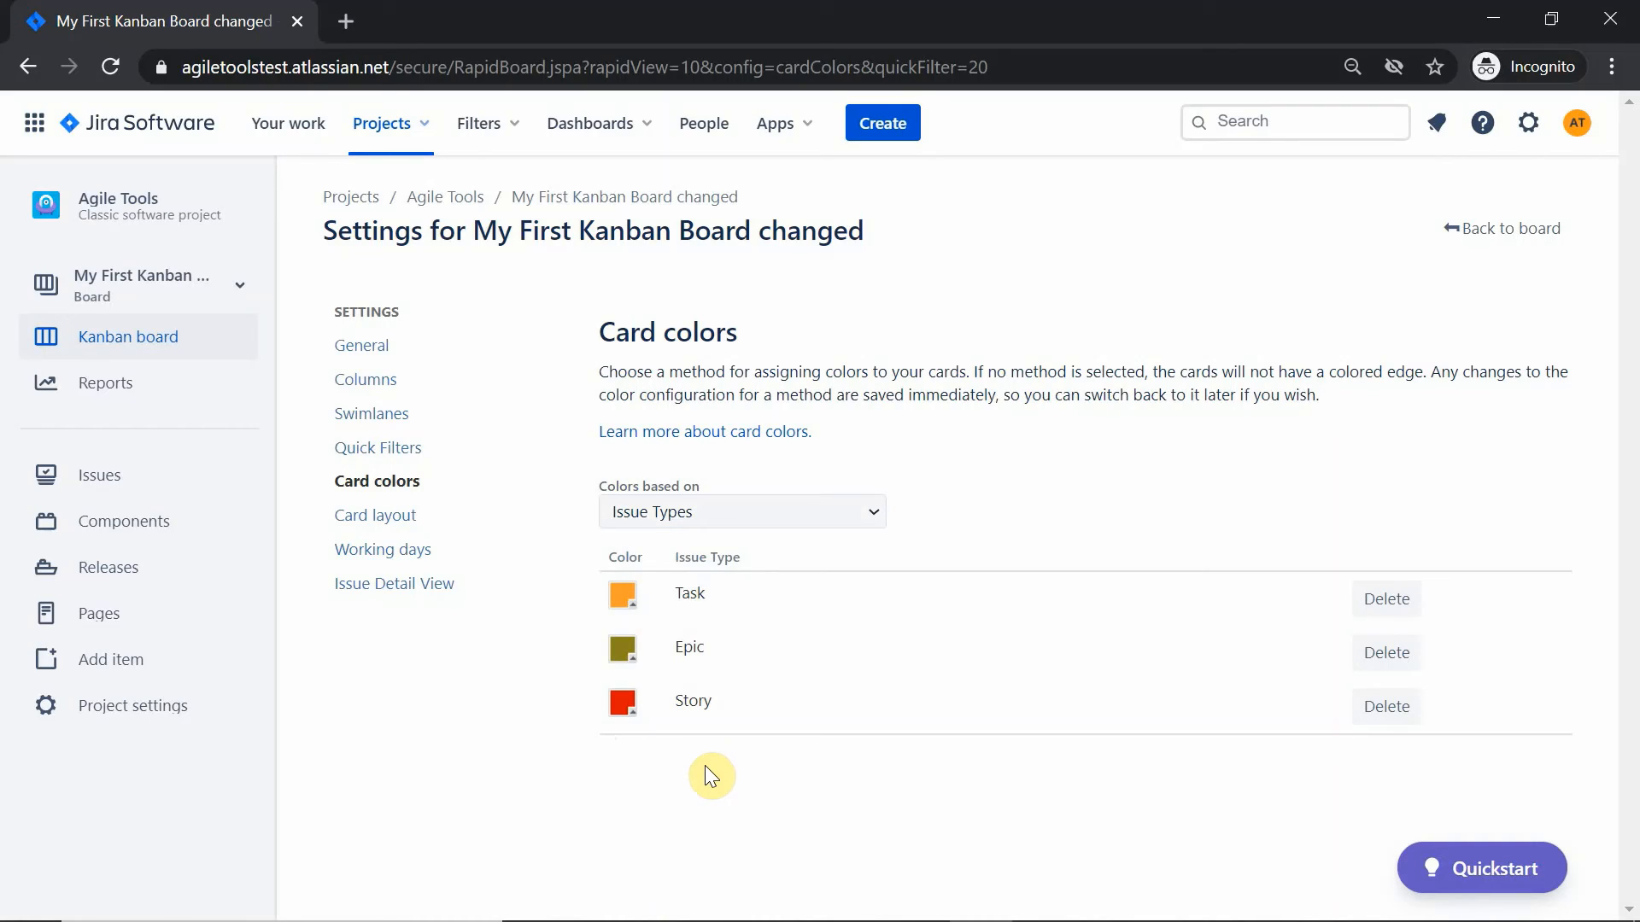
Step: View the Task issue type's color choices, close them unchanged and return to the board to check the card colors
left_click(624, 596)
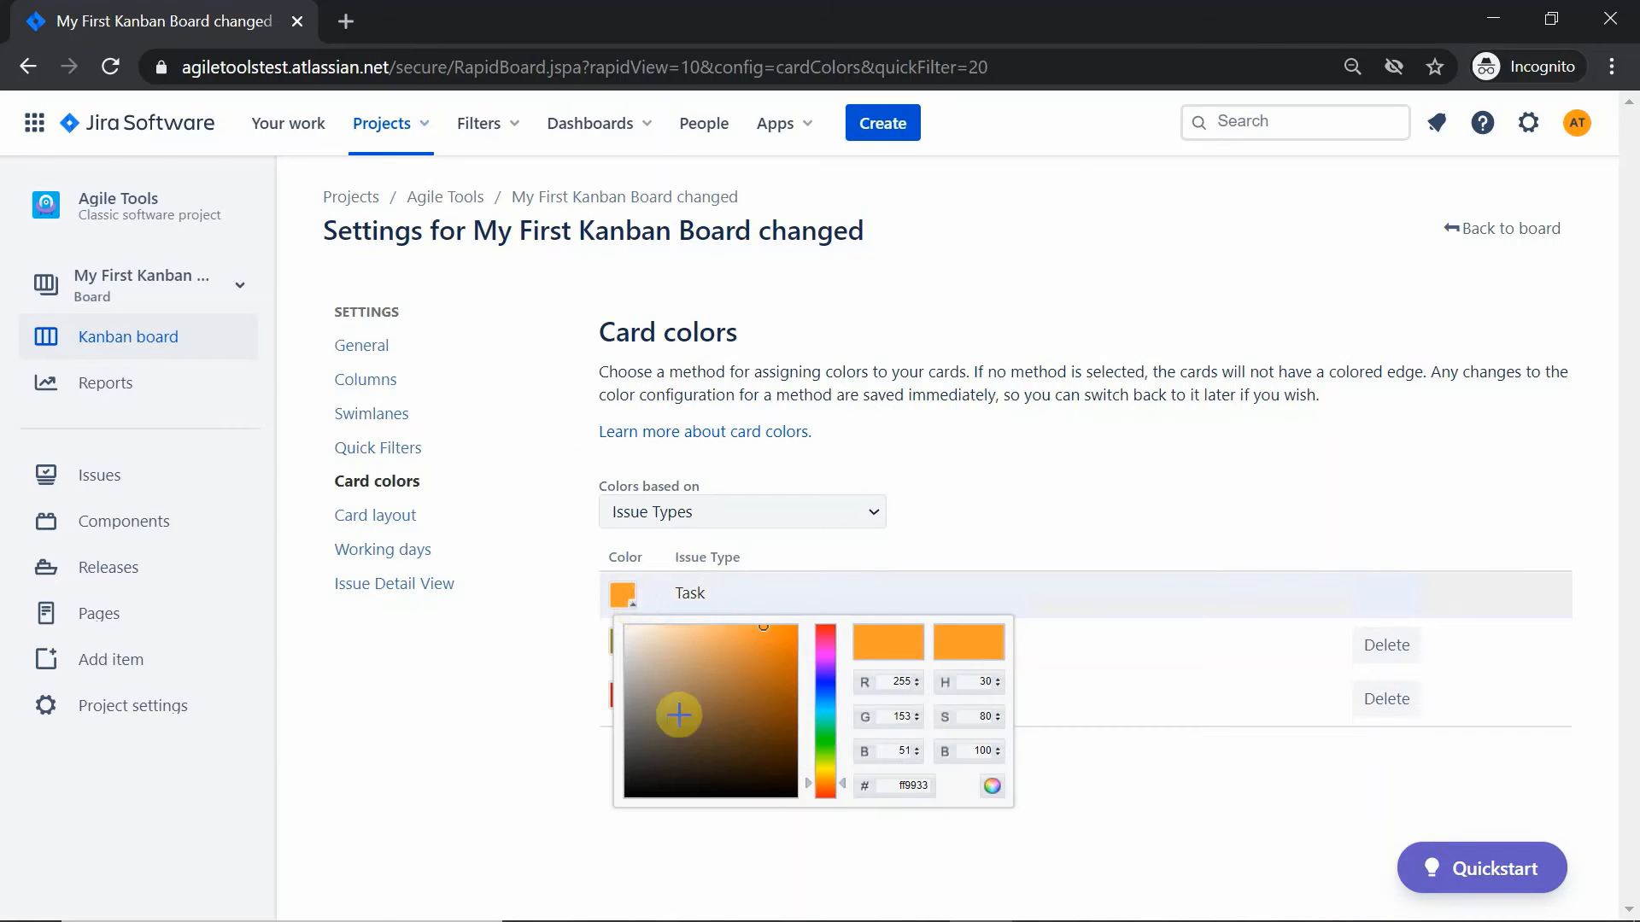
left_click(801, 837)
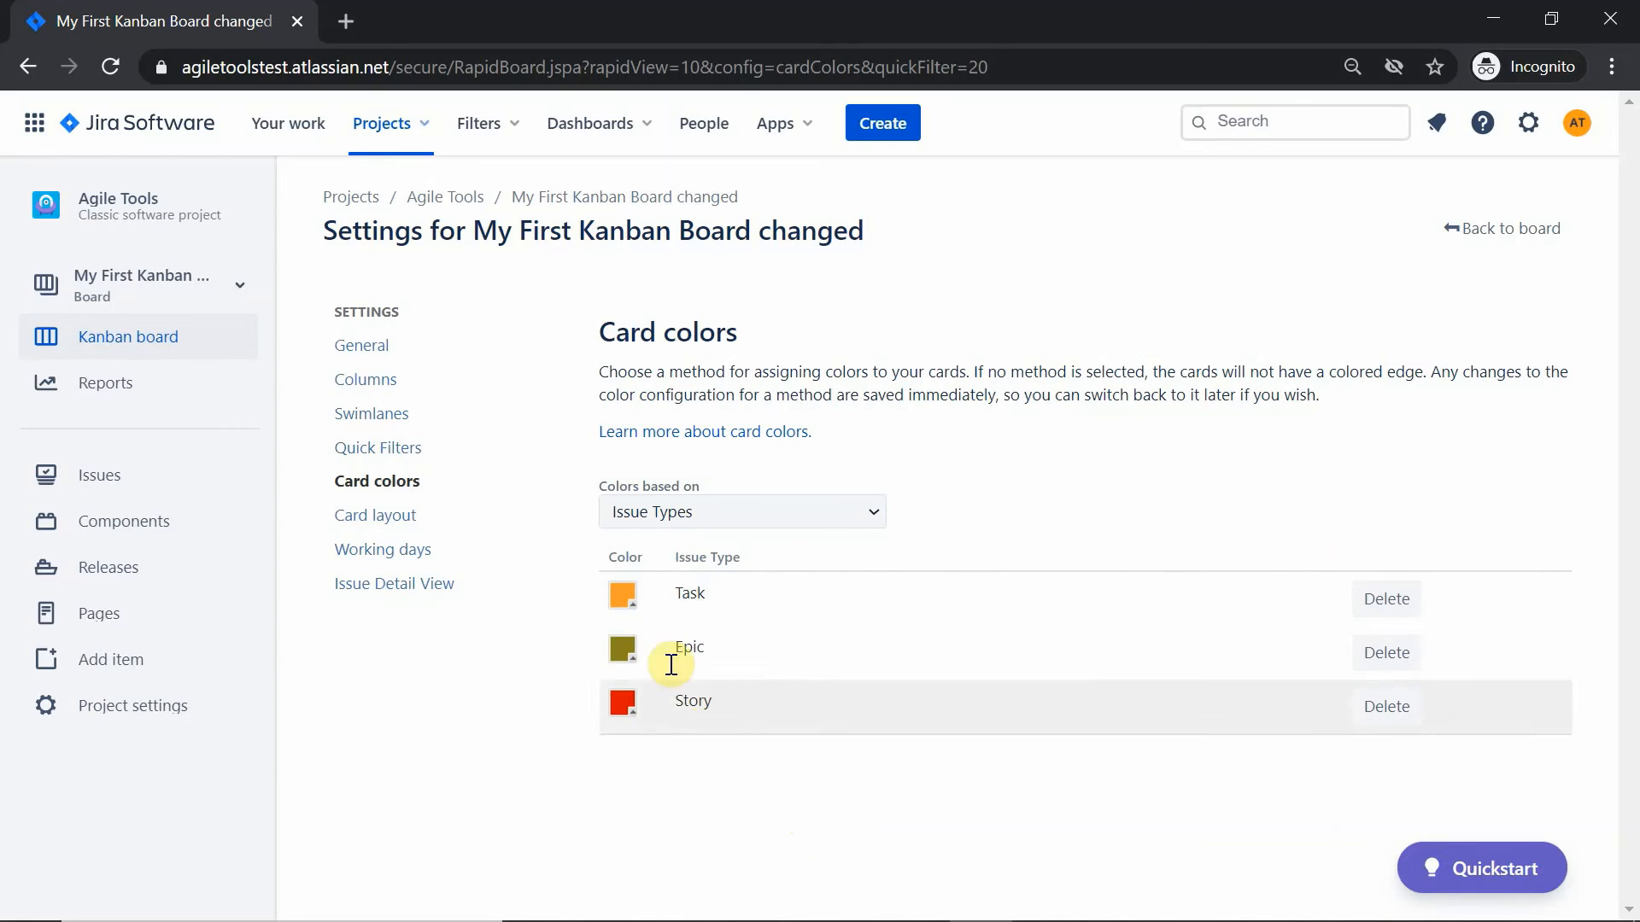
left_click(1508, 246)
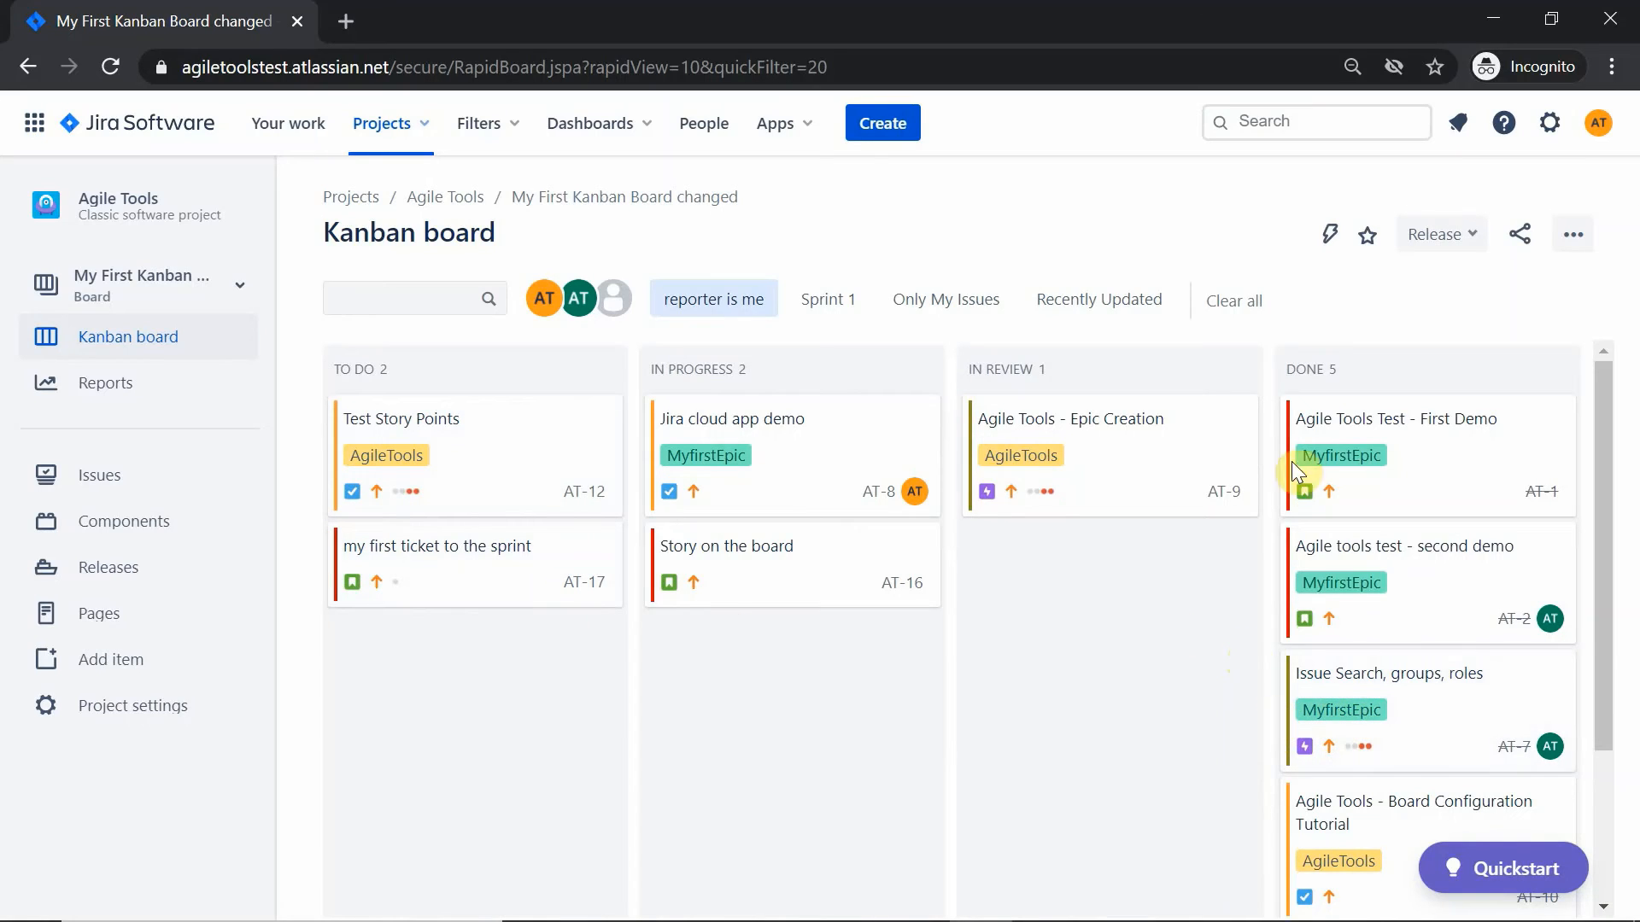
Step: Reopen the card color settings, base the colors on Priorities and return to the board
left_click(1574, 234)
left_click(1505, 286)
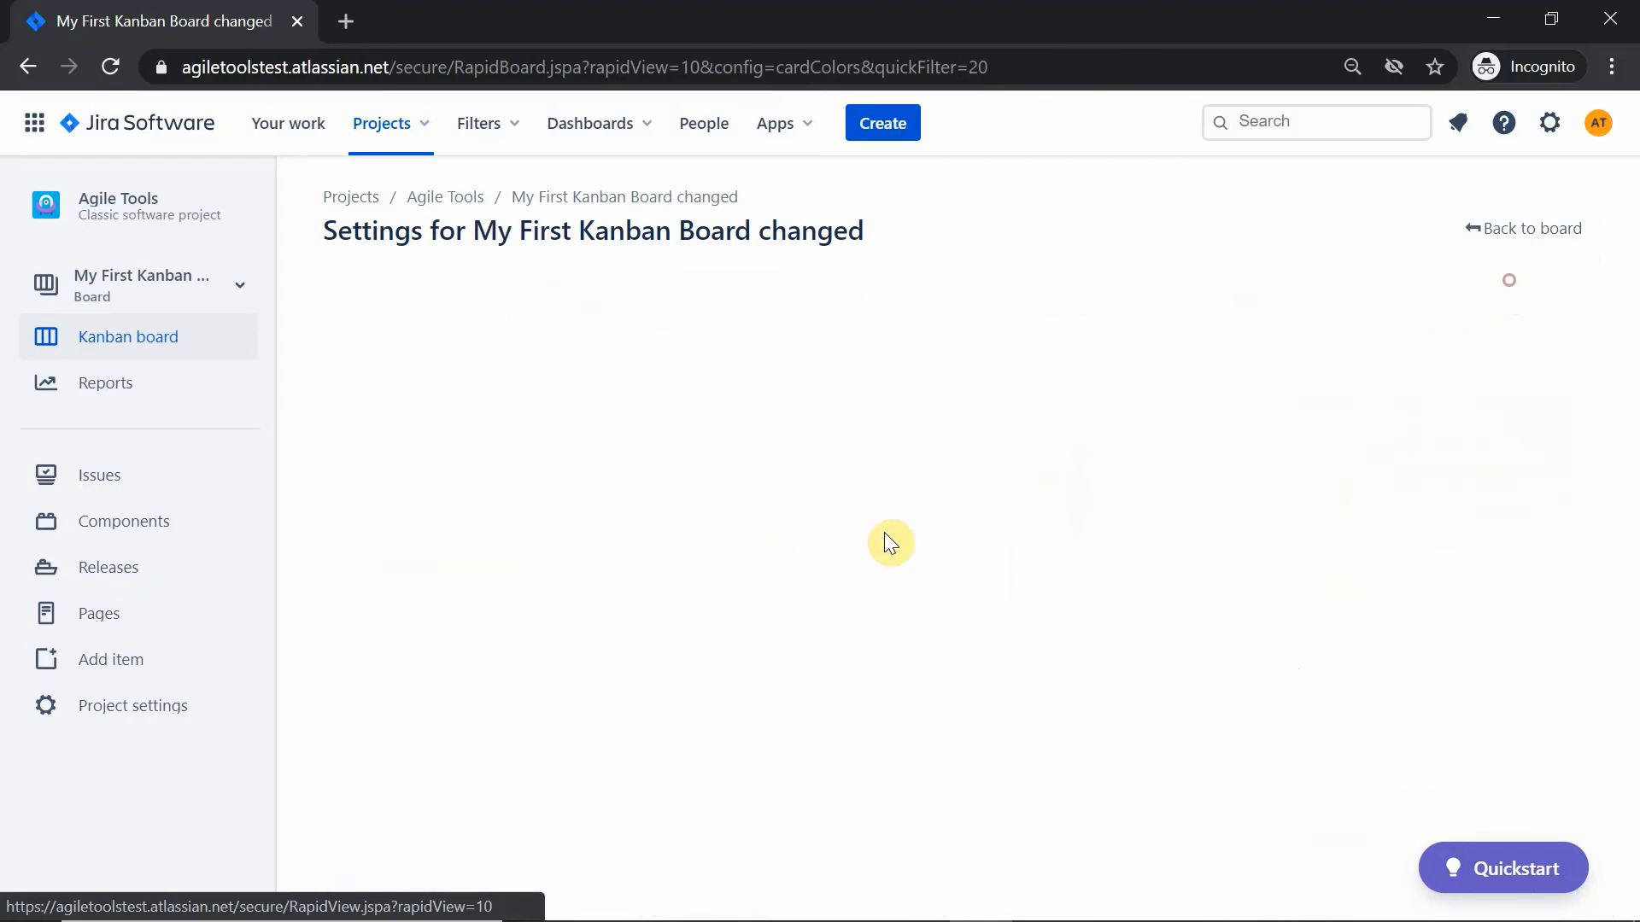
left_click(830, 514)
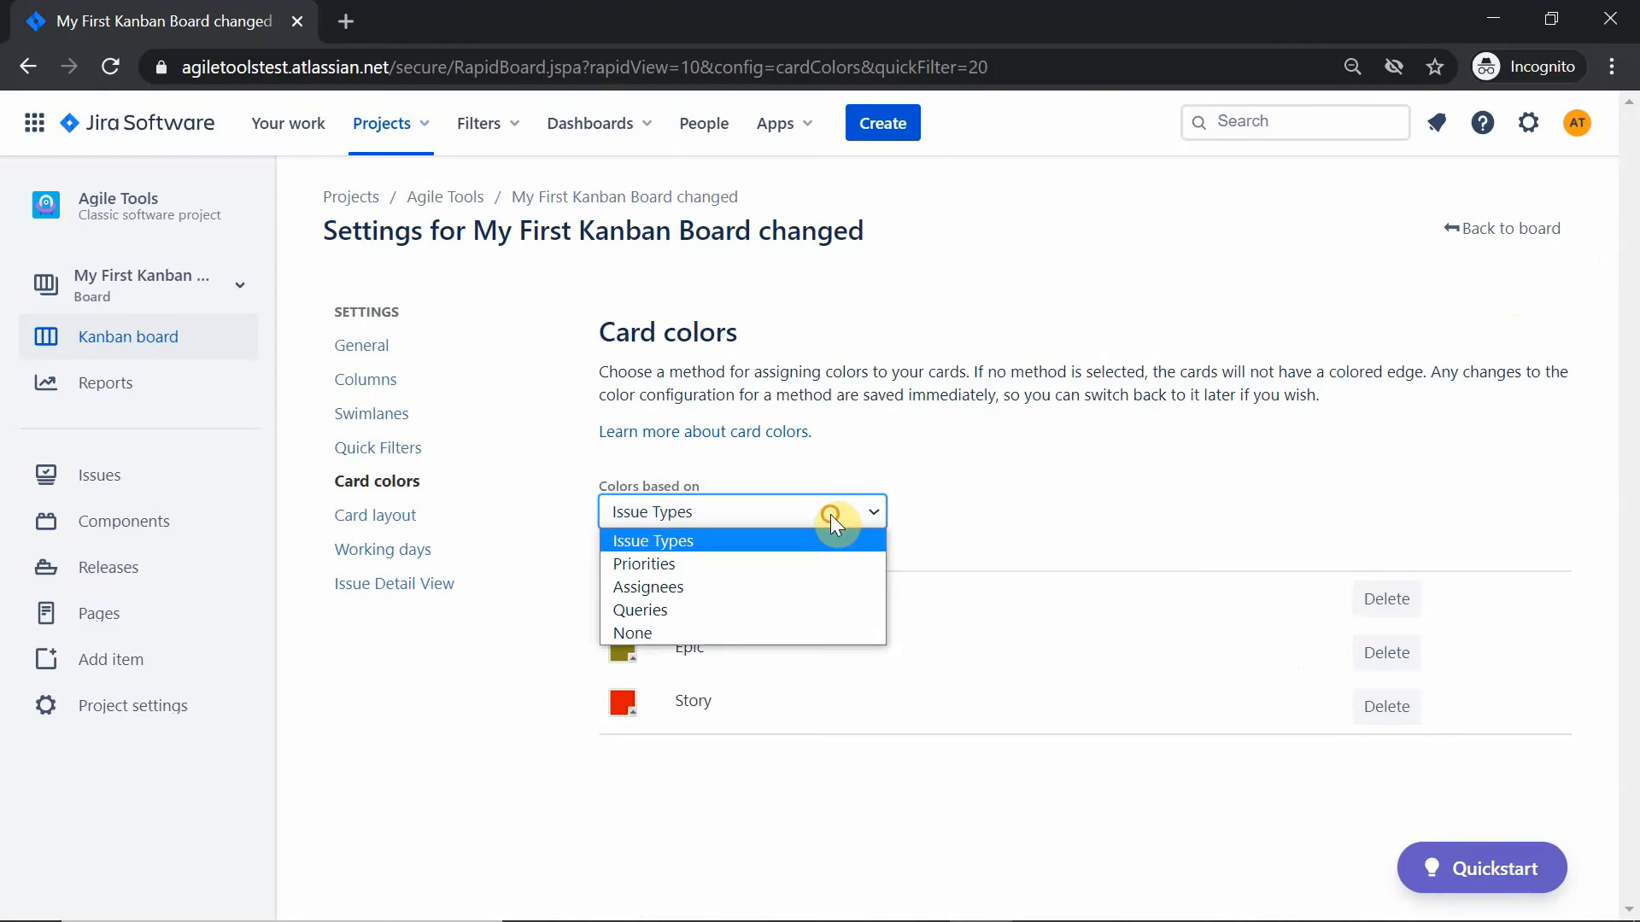
left_click(806, 567)
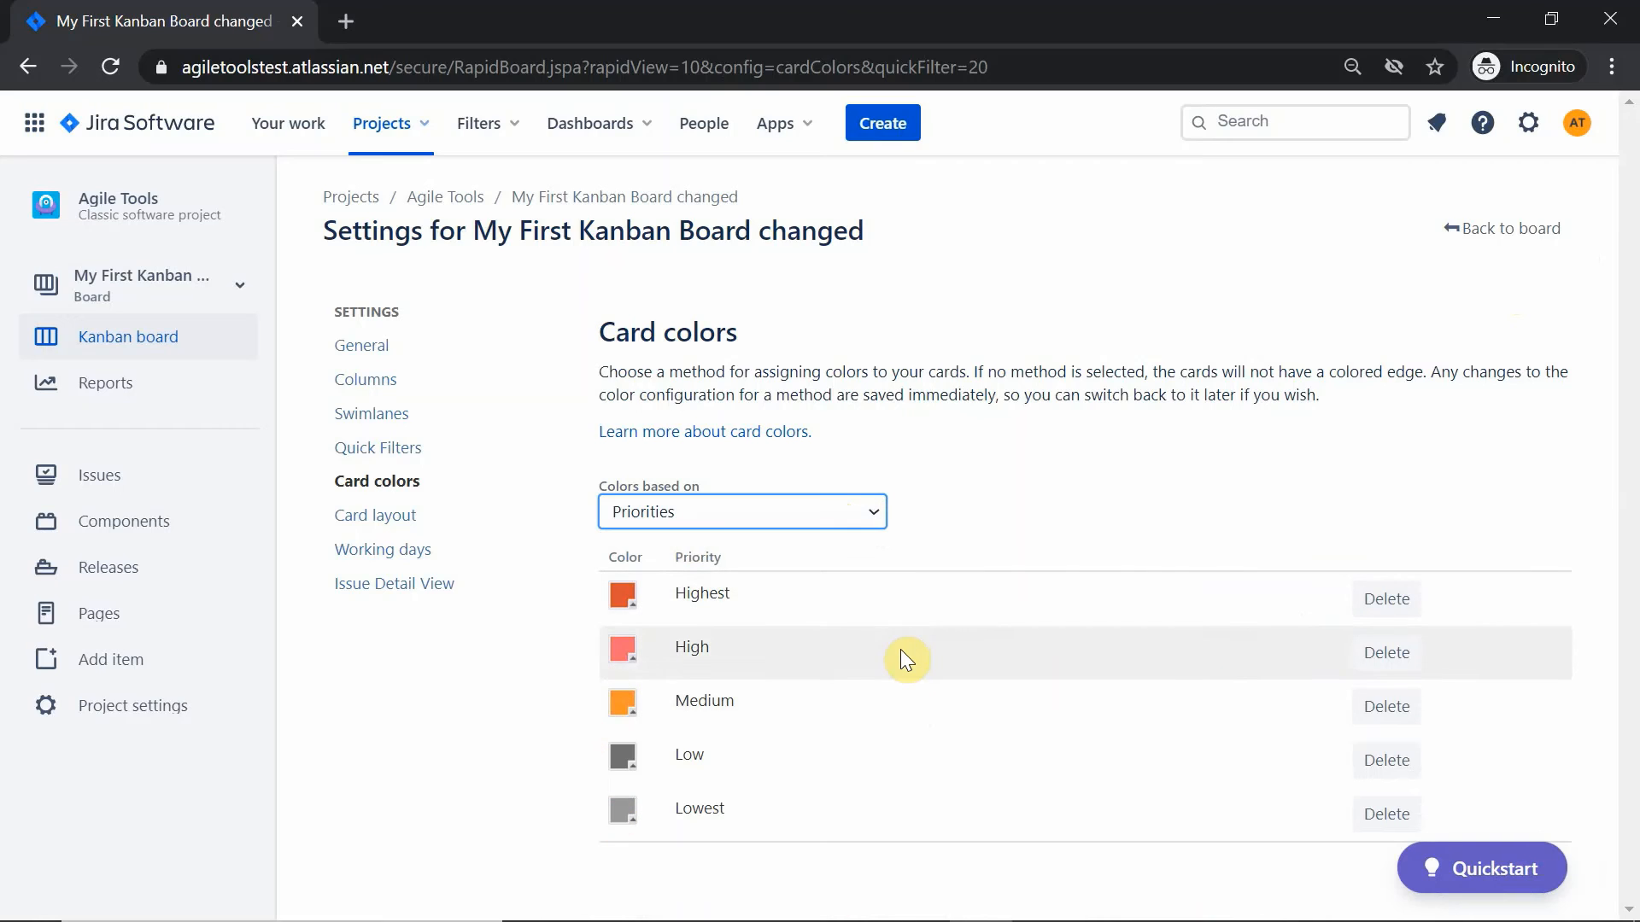
left_click(1490, 238)
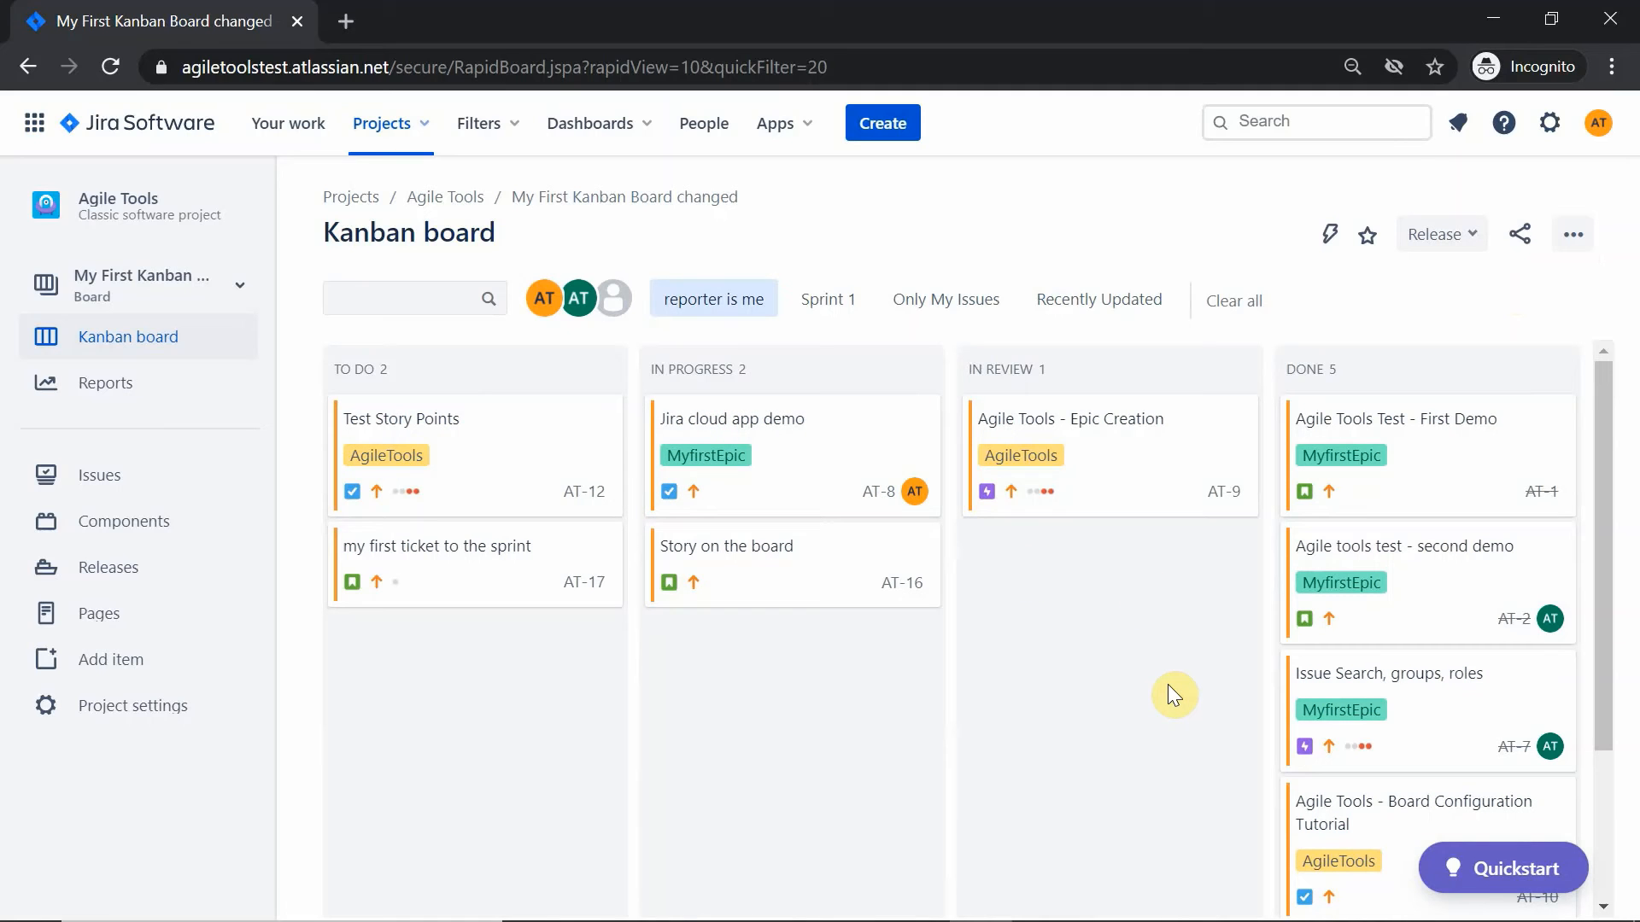
Step: Set the priority of the "Jira cloud app demo" issue to Highest and close the issue
left_click(827, 486)
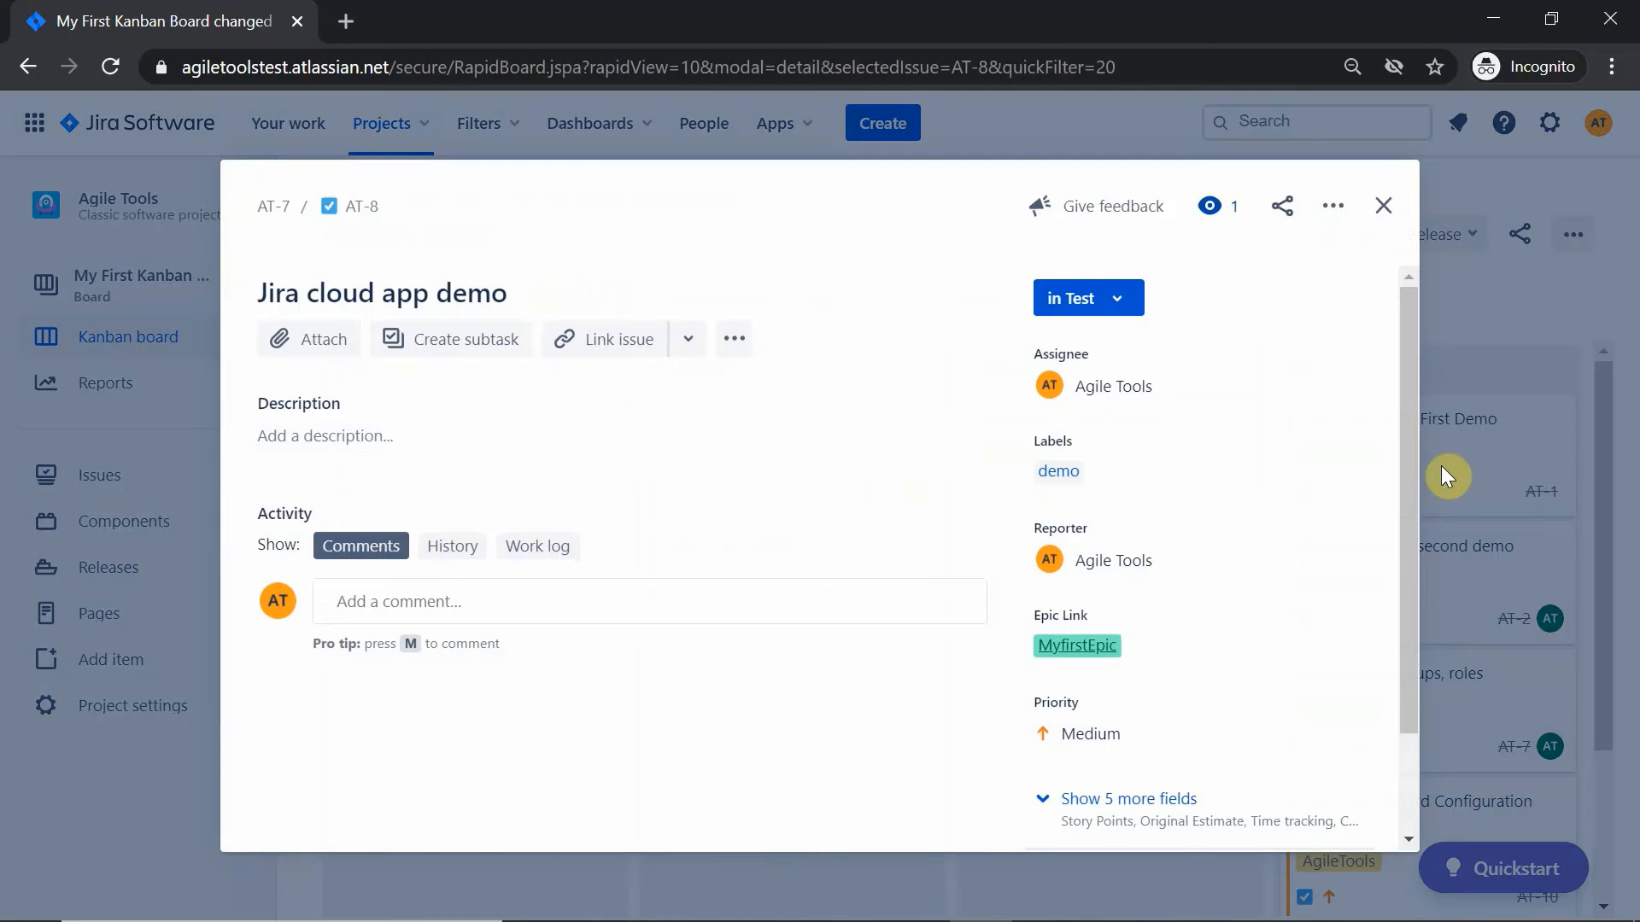
left_click_drag(1411, 444, 1411, 566)
left_click(1084, 611)
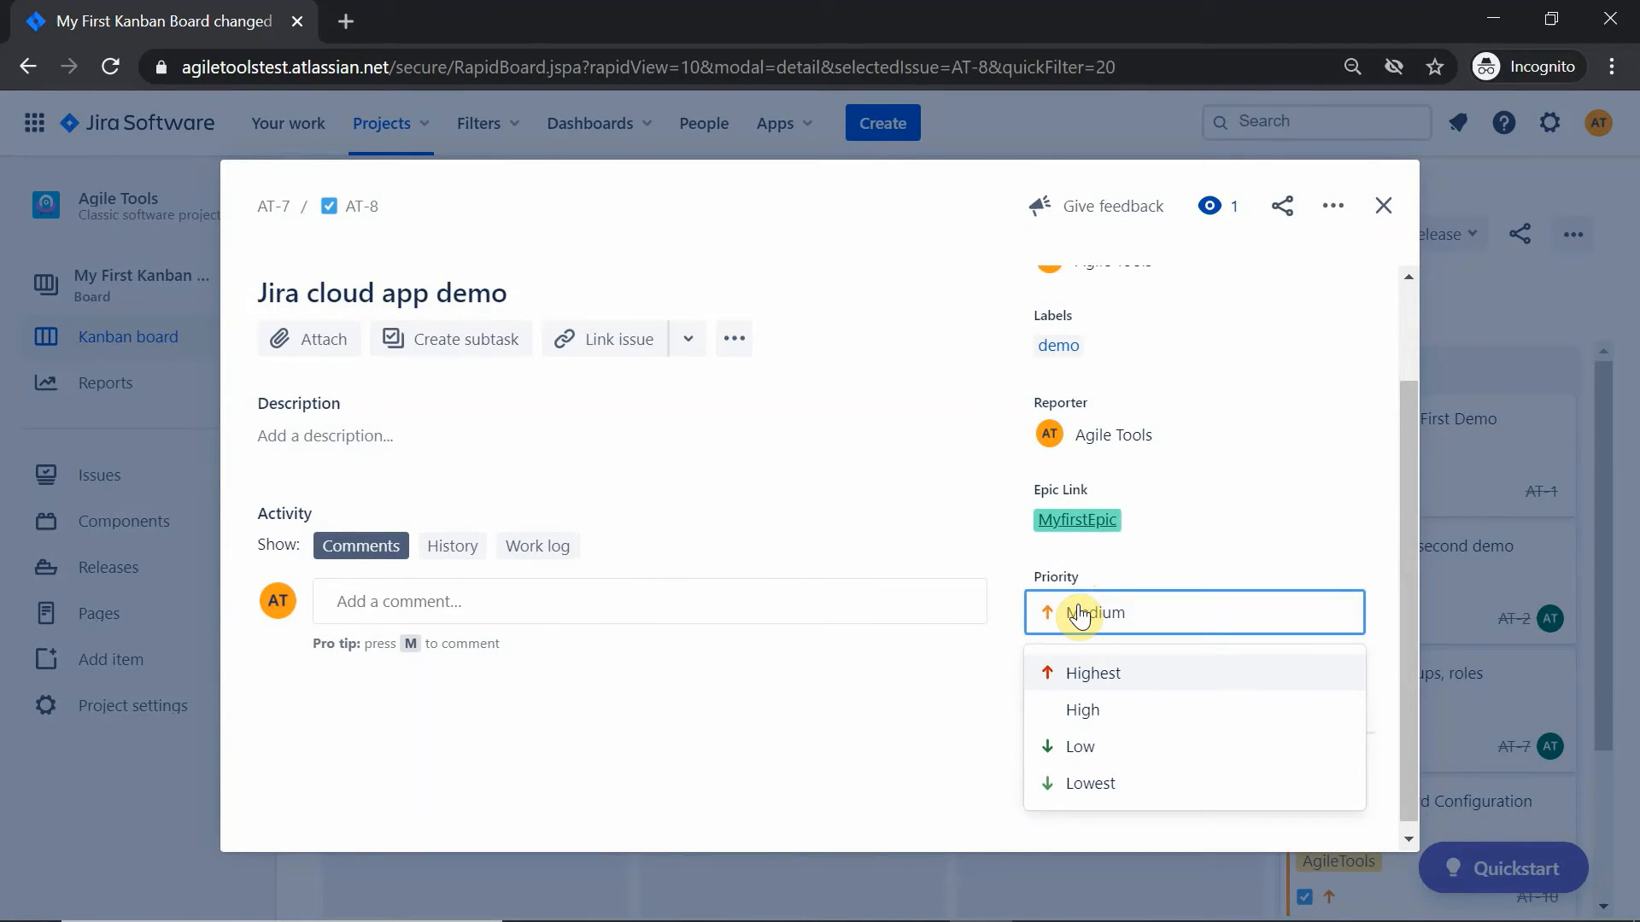
left_click(1081, 675)
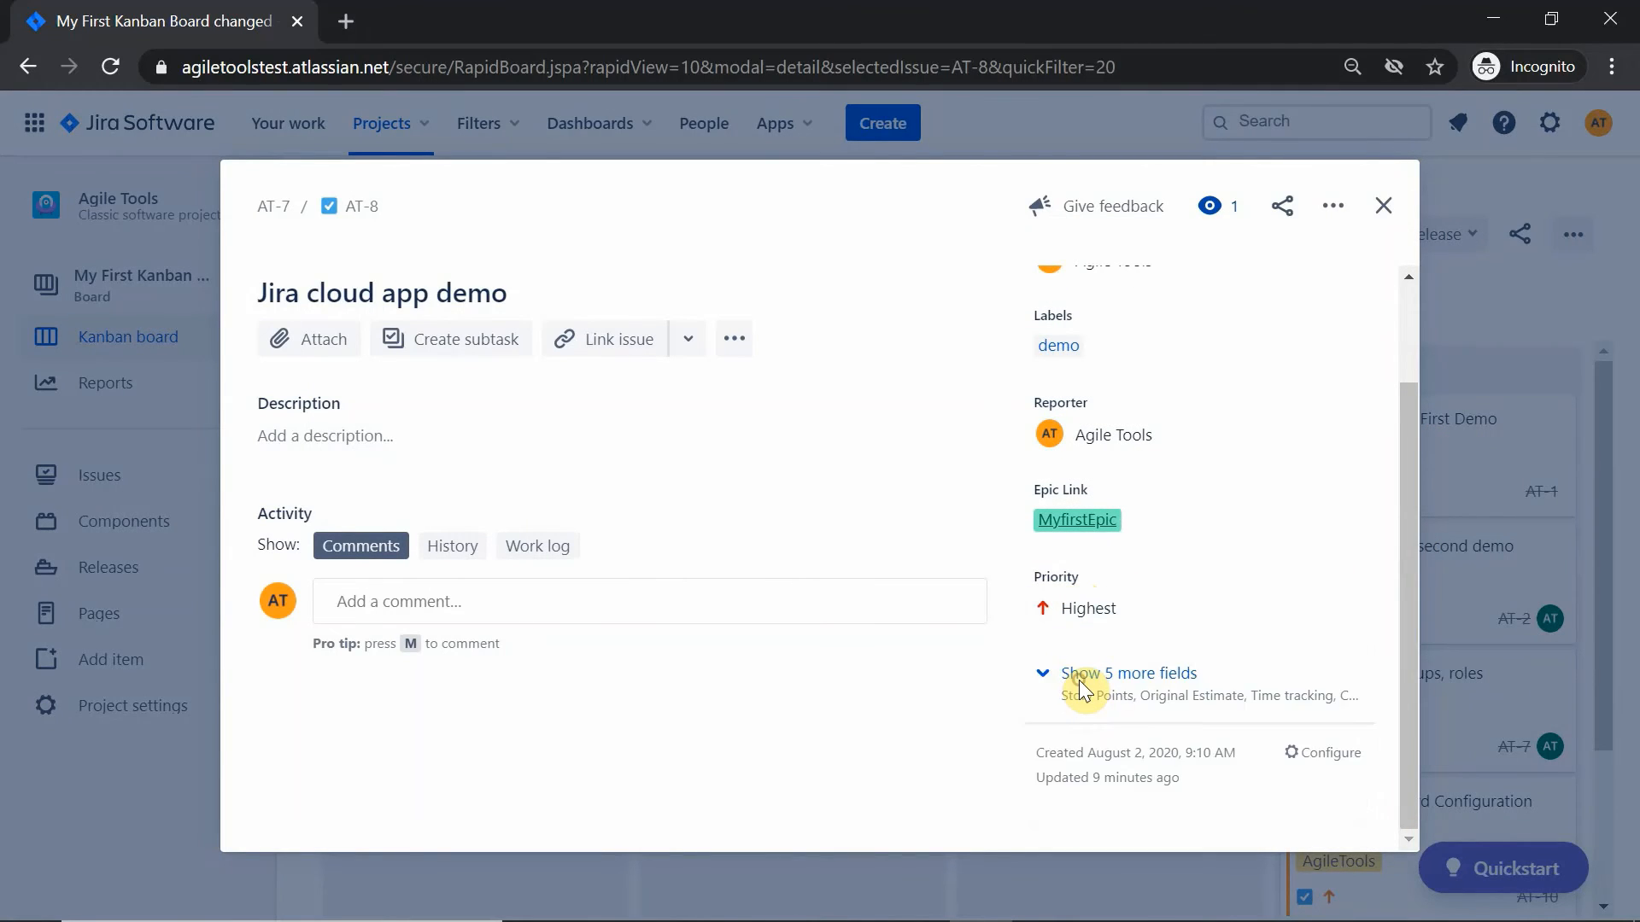
left_click(1383, 208)
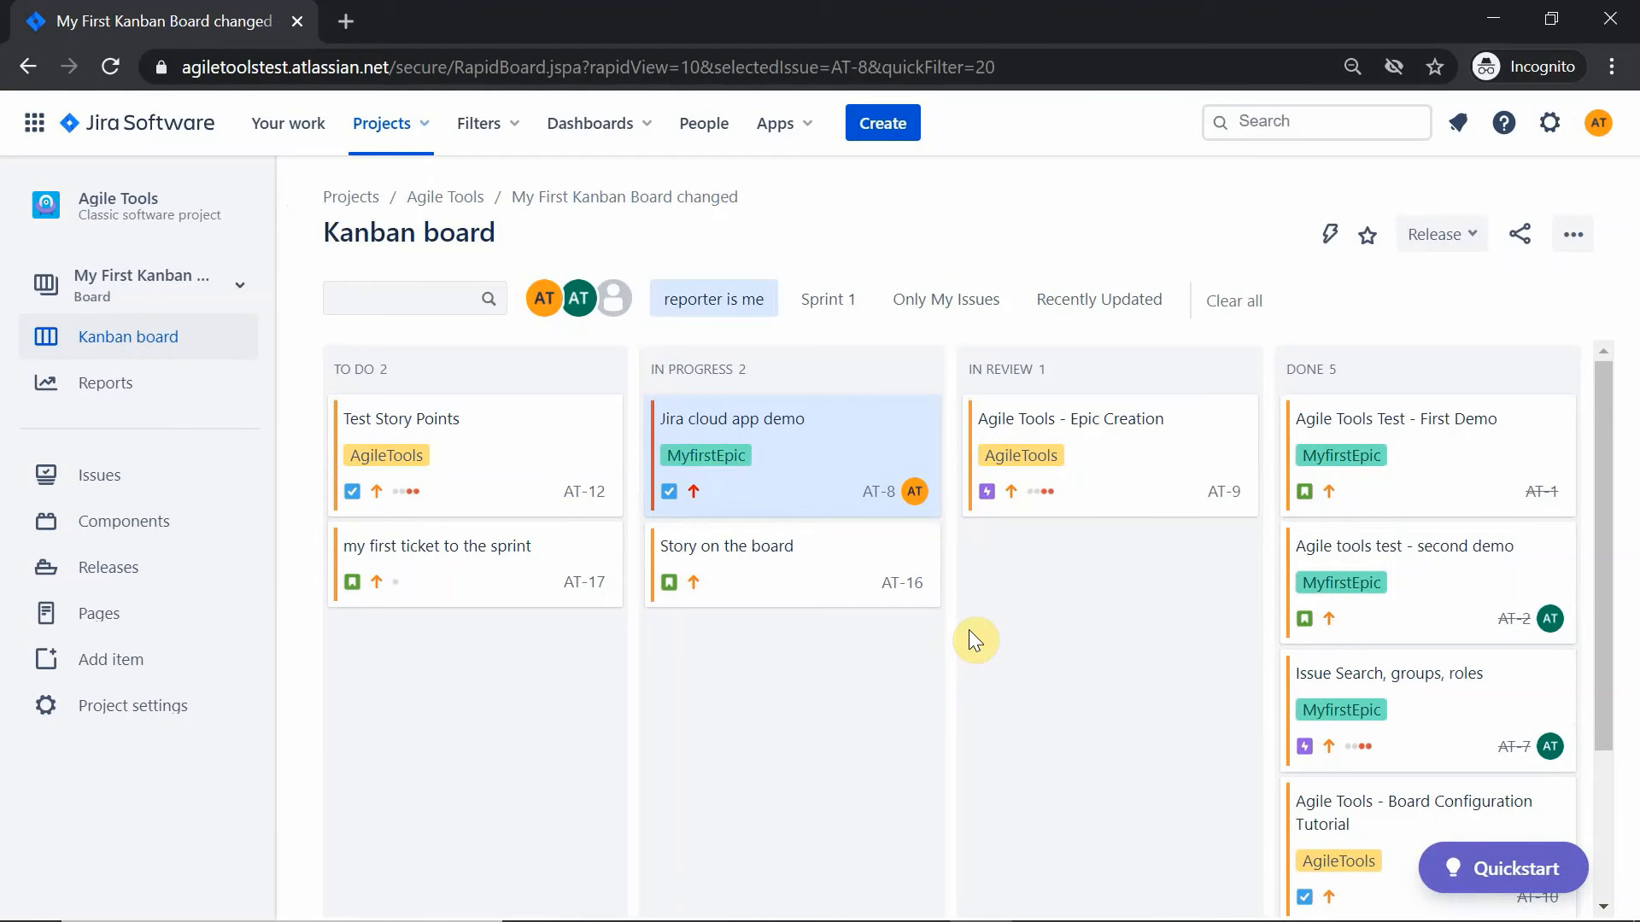
Step: Base the board's card colors on Queries and enter the JQL "Sprint = 3" for a new color rule
left_click(1573, 235)
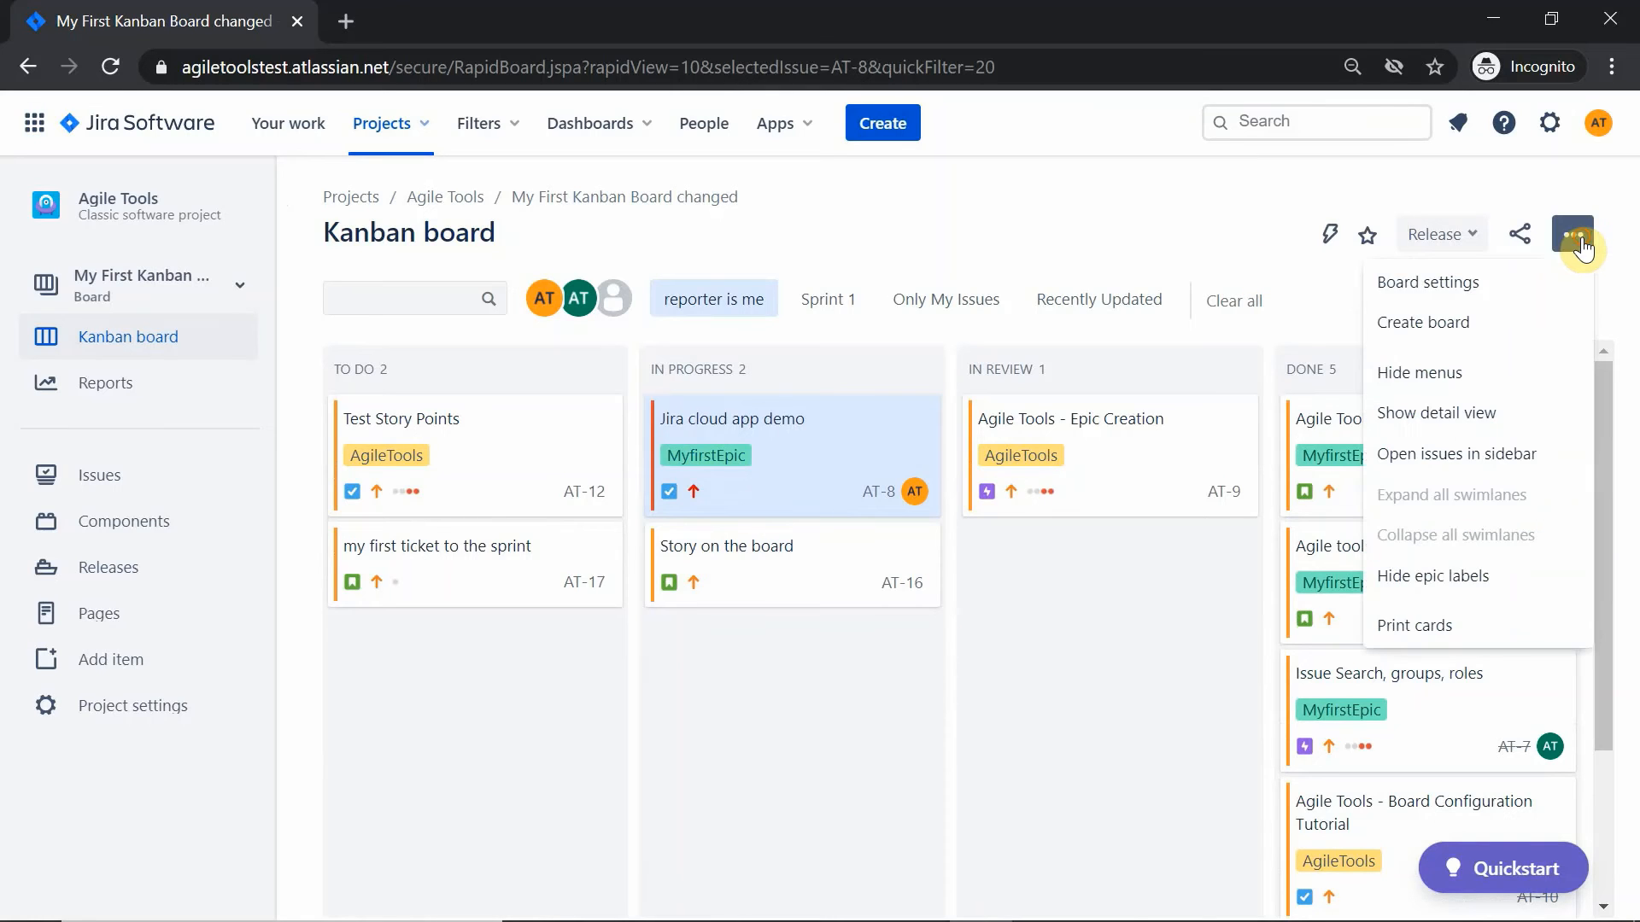
left_click(1536, 280)
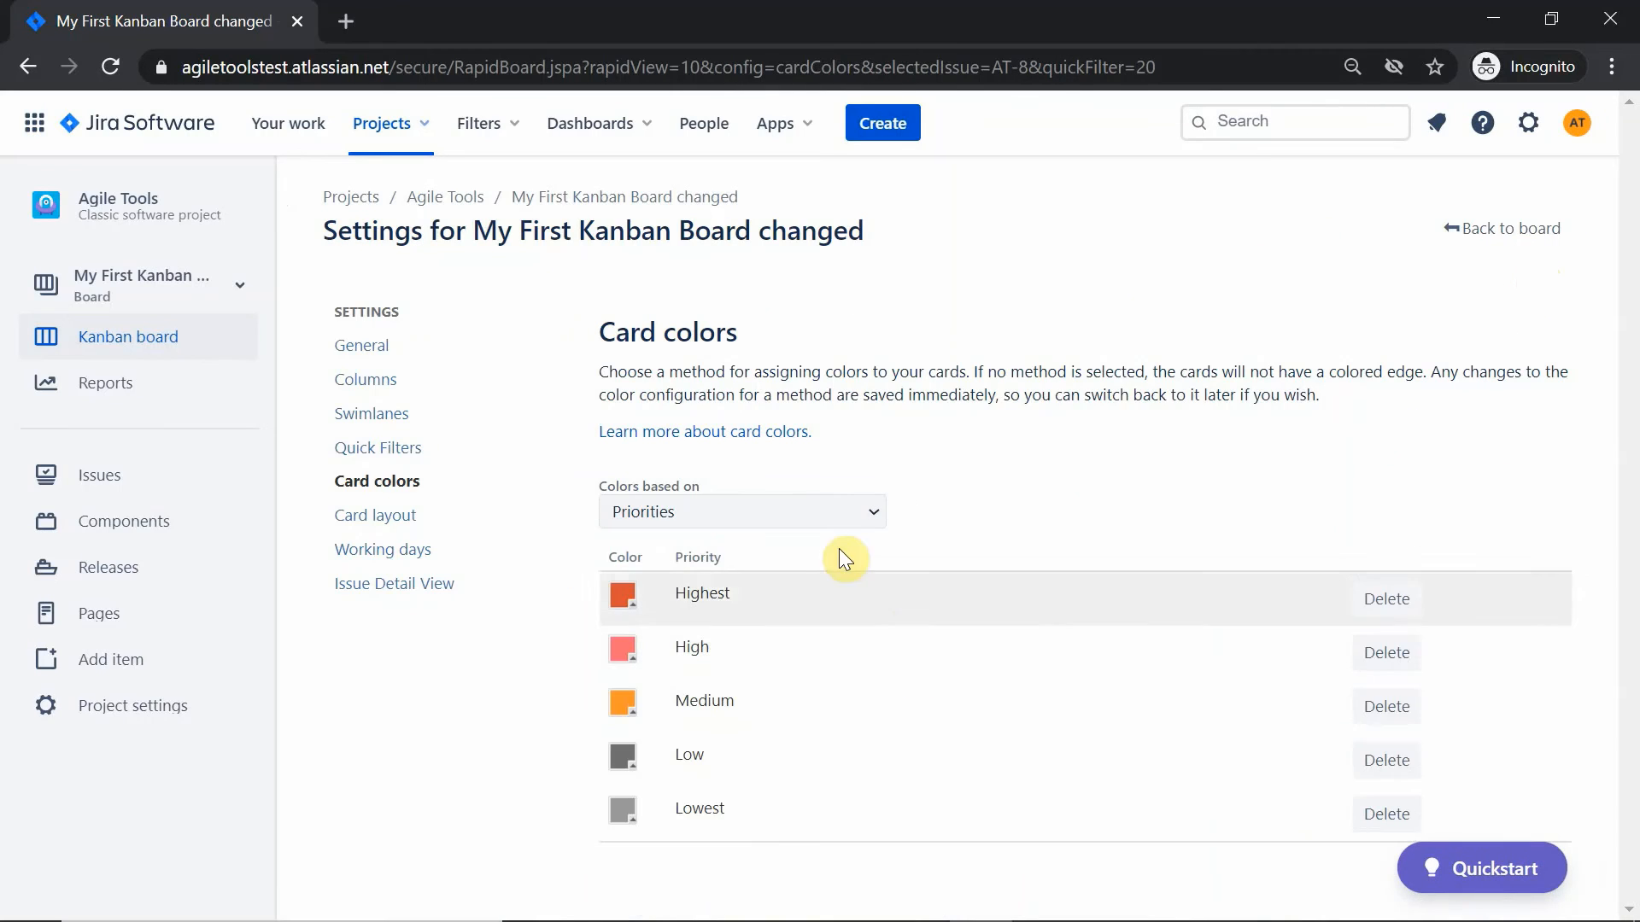
left_click(820, 512)
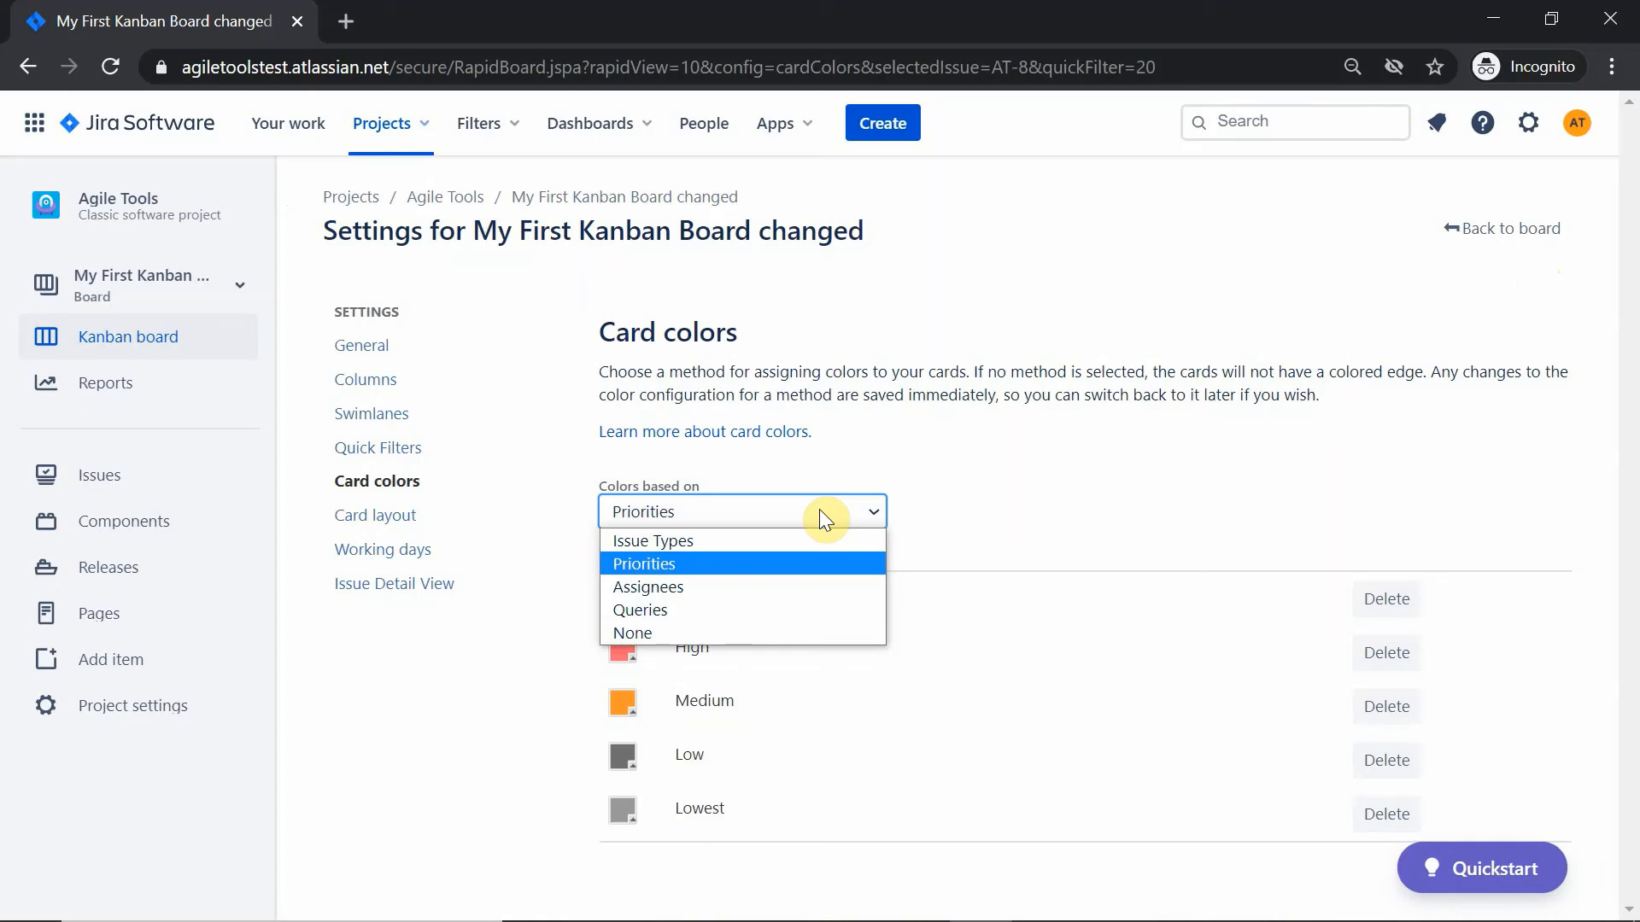
left_click(748, 615)
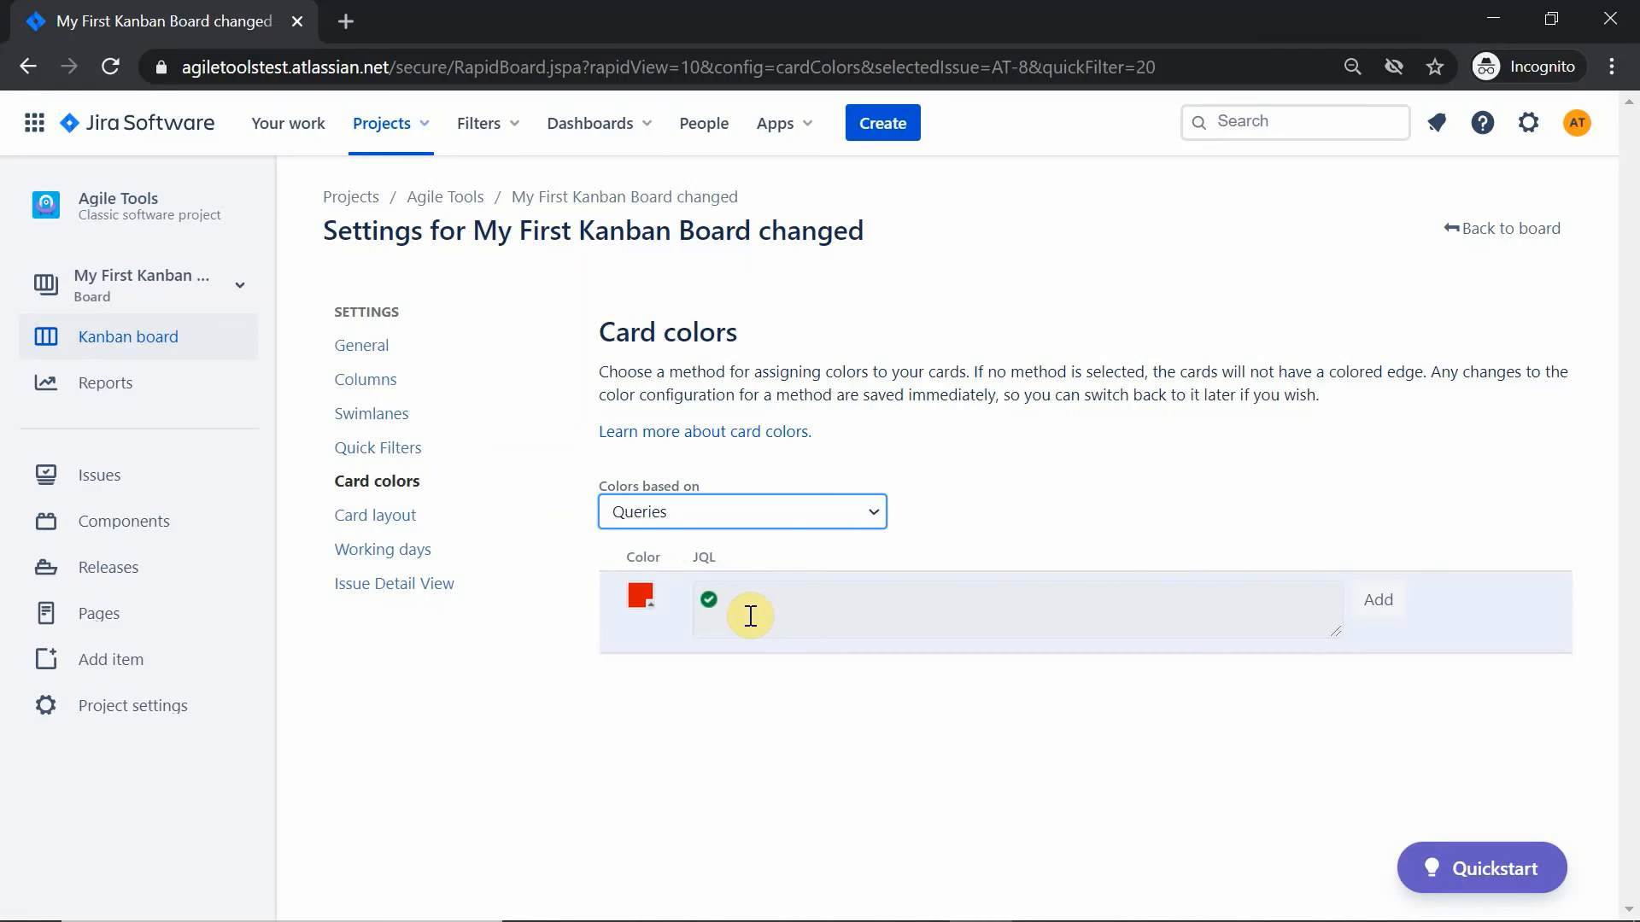
left_click(750, 616)
type("Sprint ")
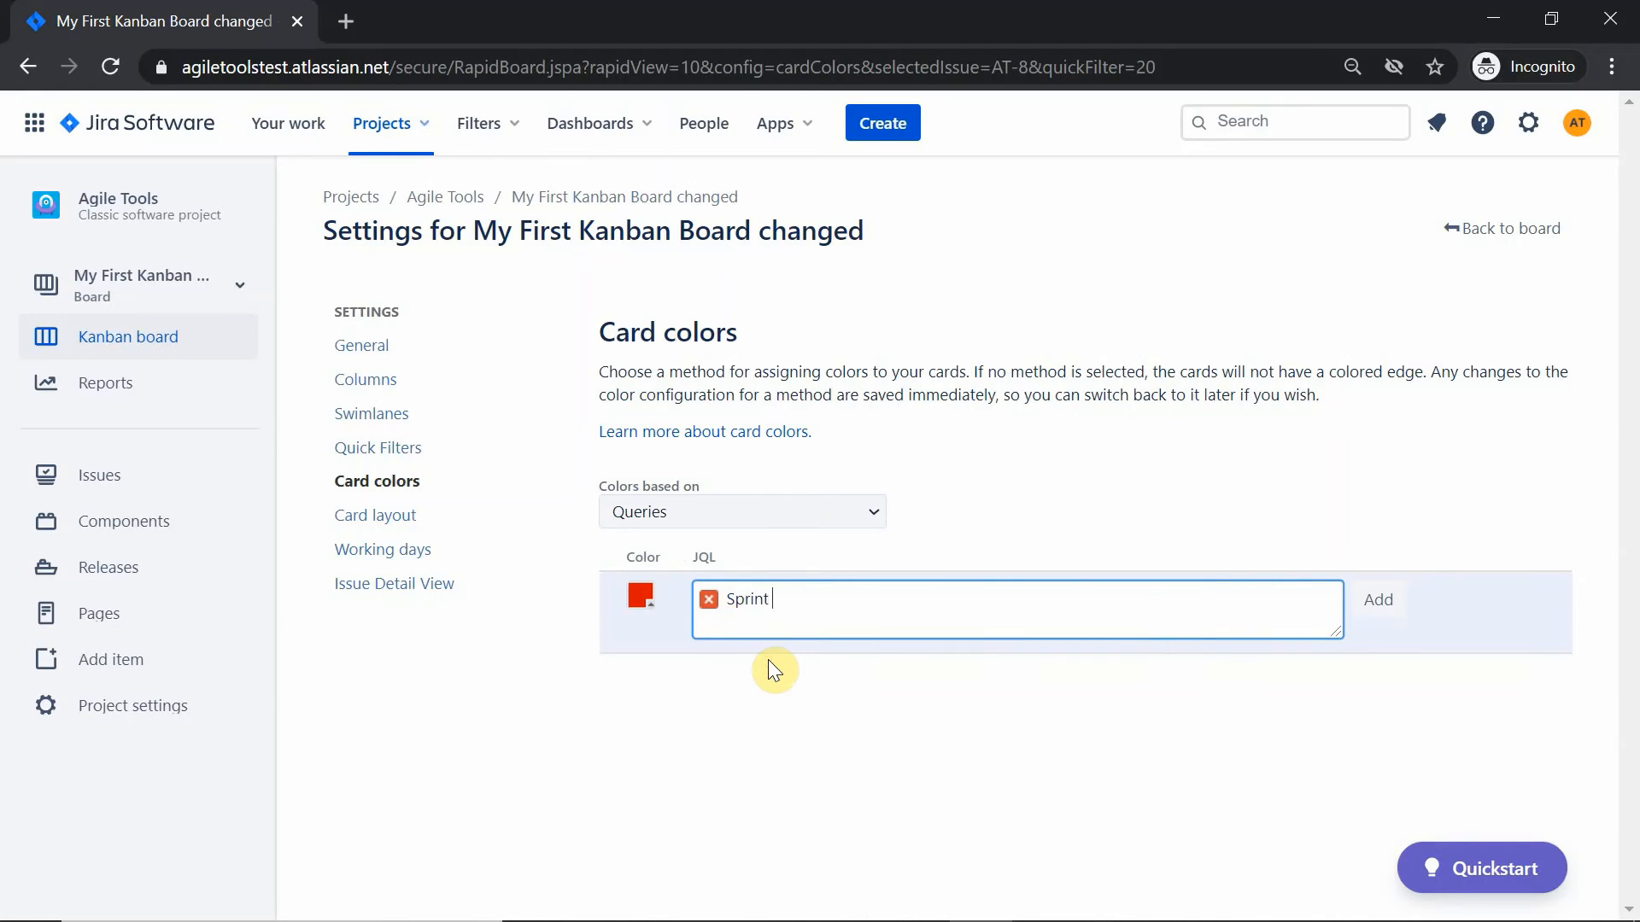
type("= my")
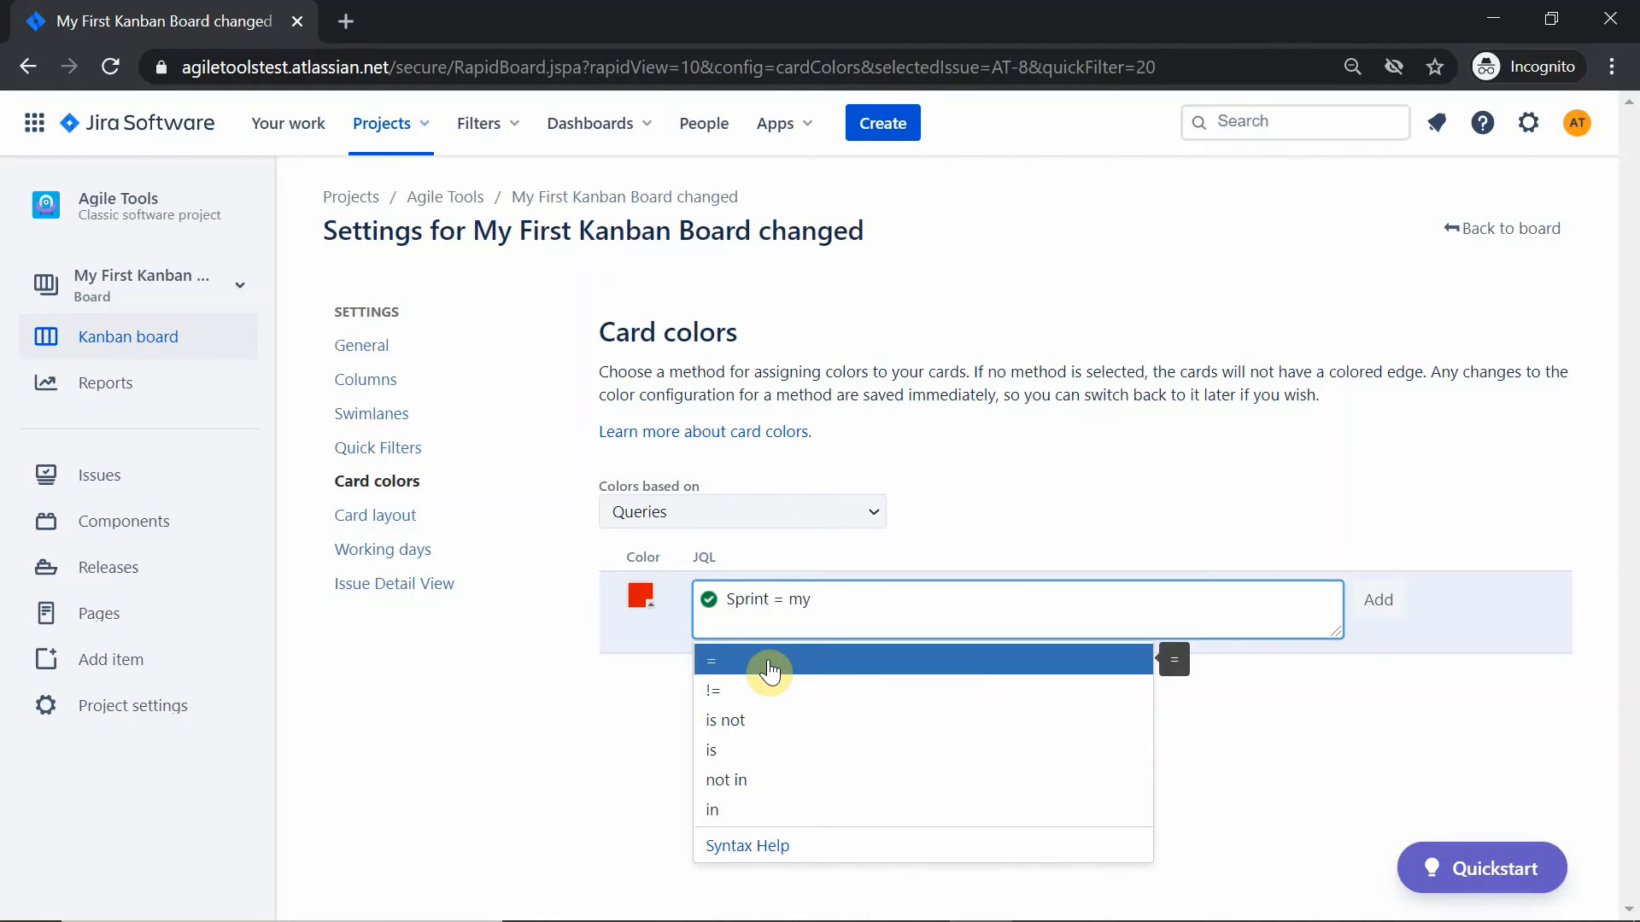
left_click(809, 664)
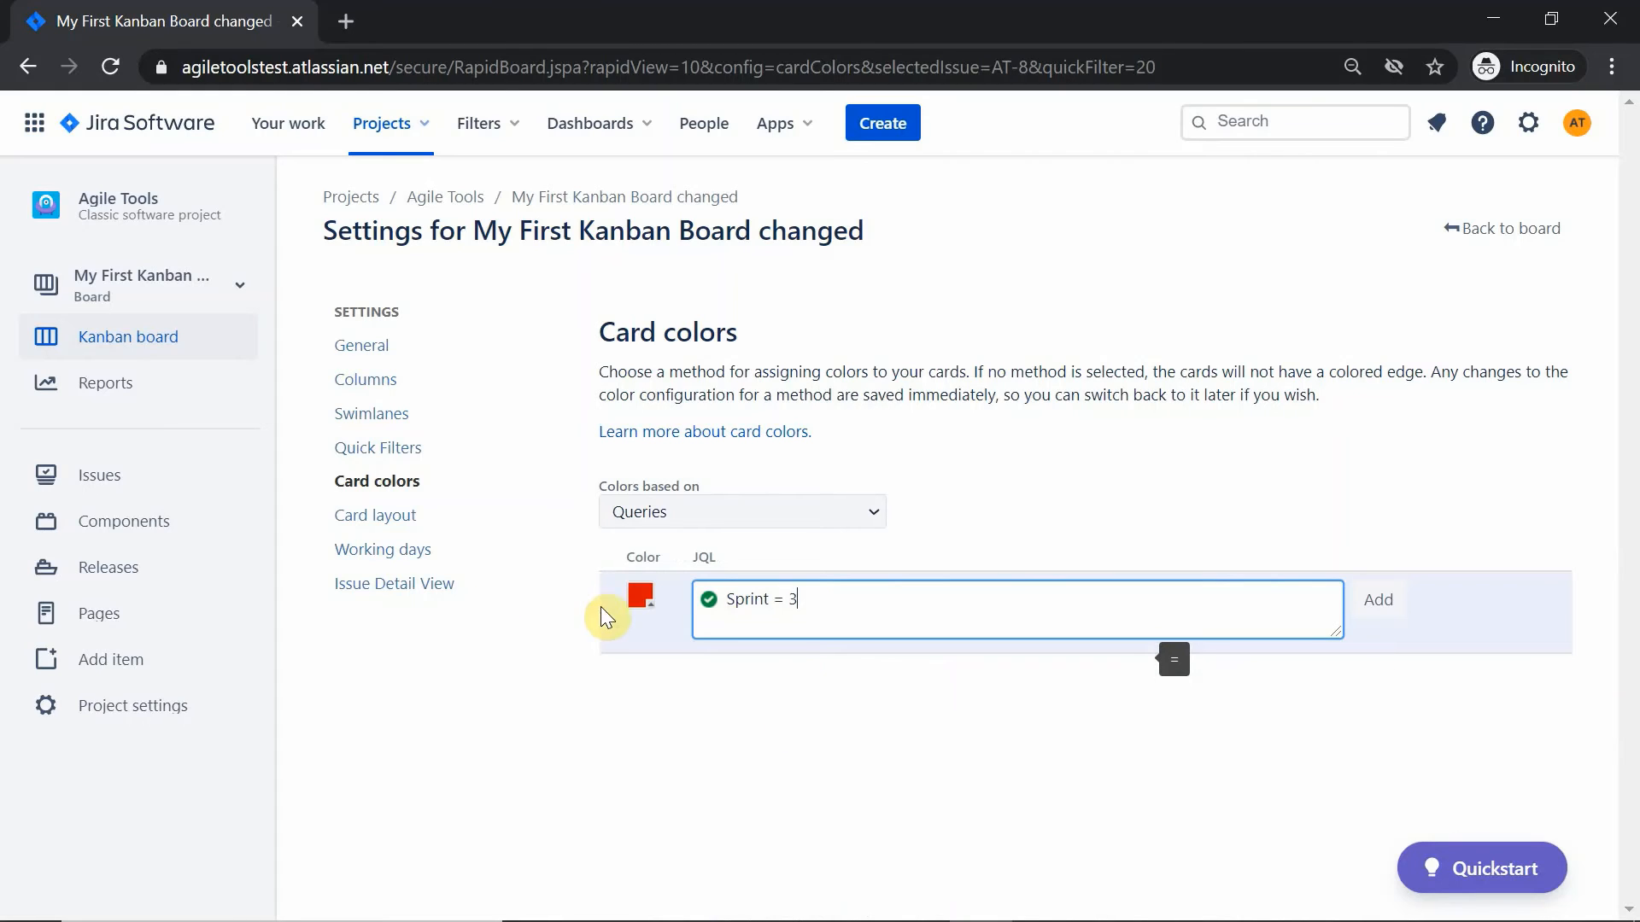
Step: Give the "Sprint = 3" query the dark green color 02731e and add it to the card colors
left_click(641, 595)
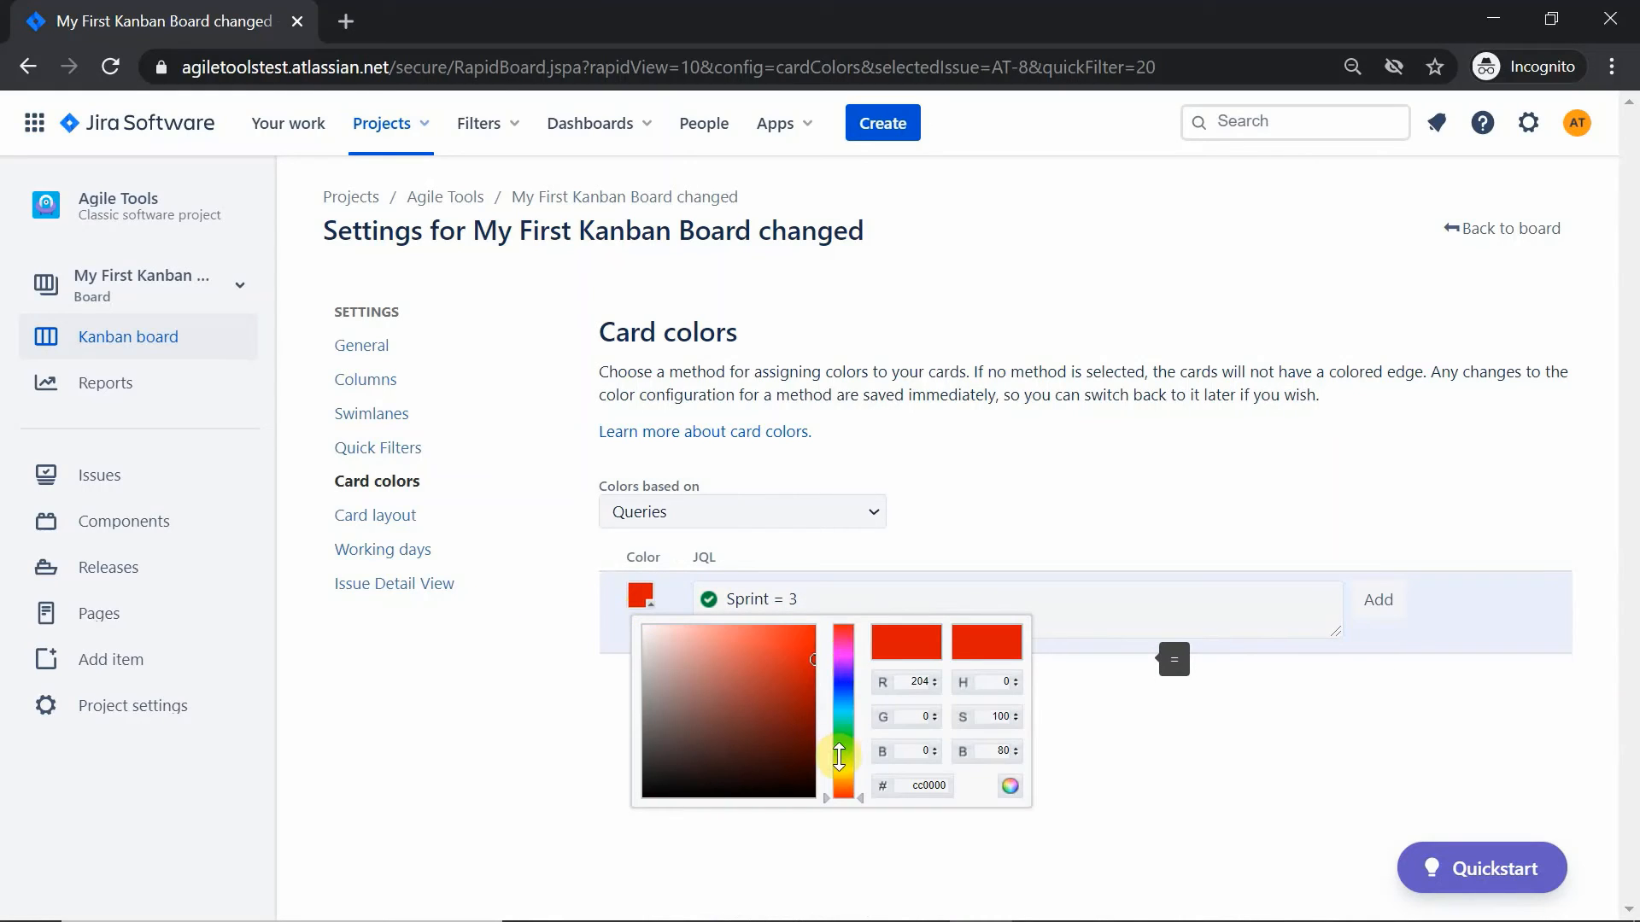
left_click(812, 720)
left_click_drag(854, 793, 860, 732)
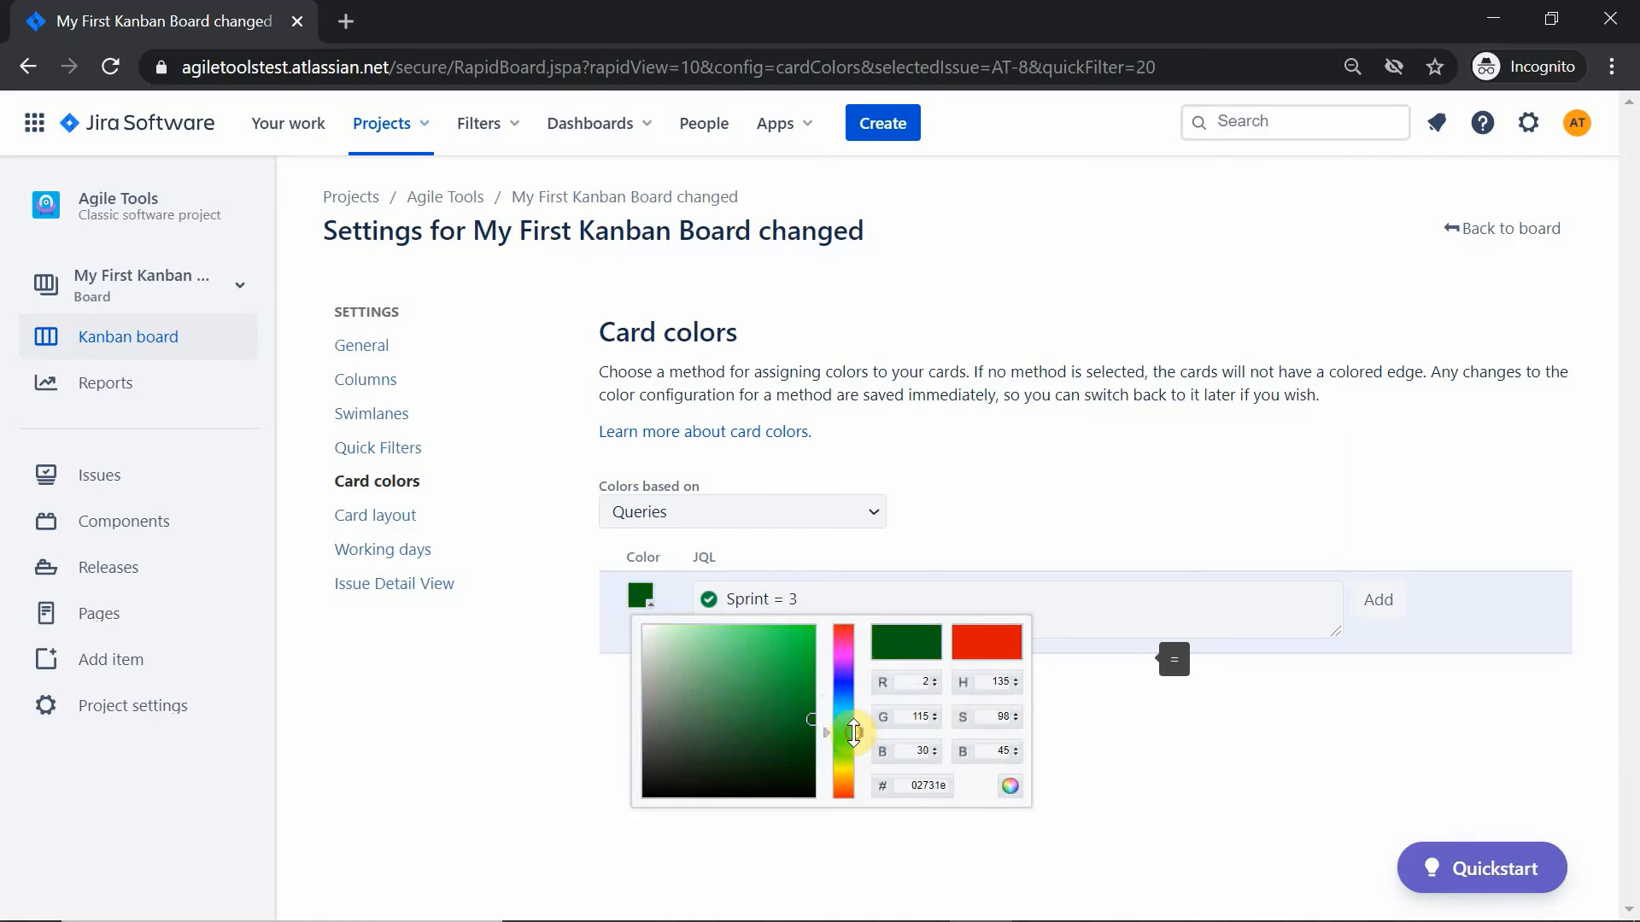
left_click(1044, 838)
left_click(1391, 603)
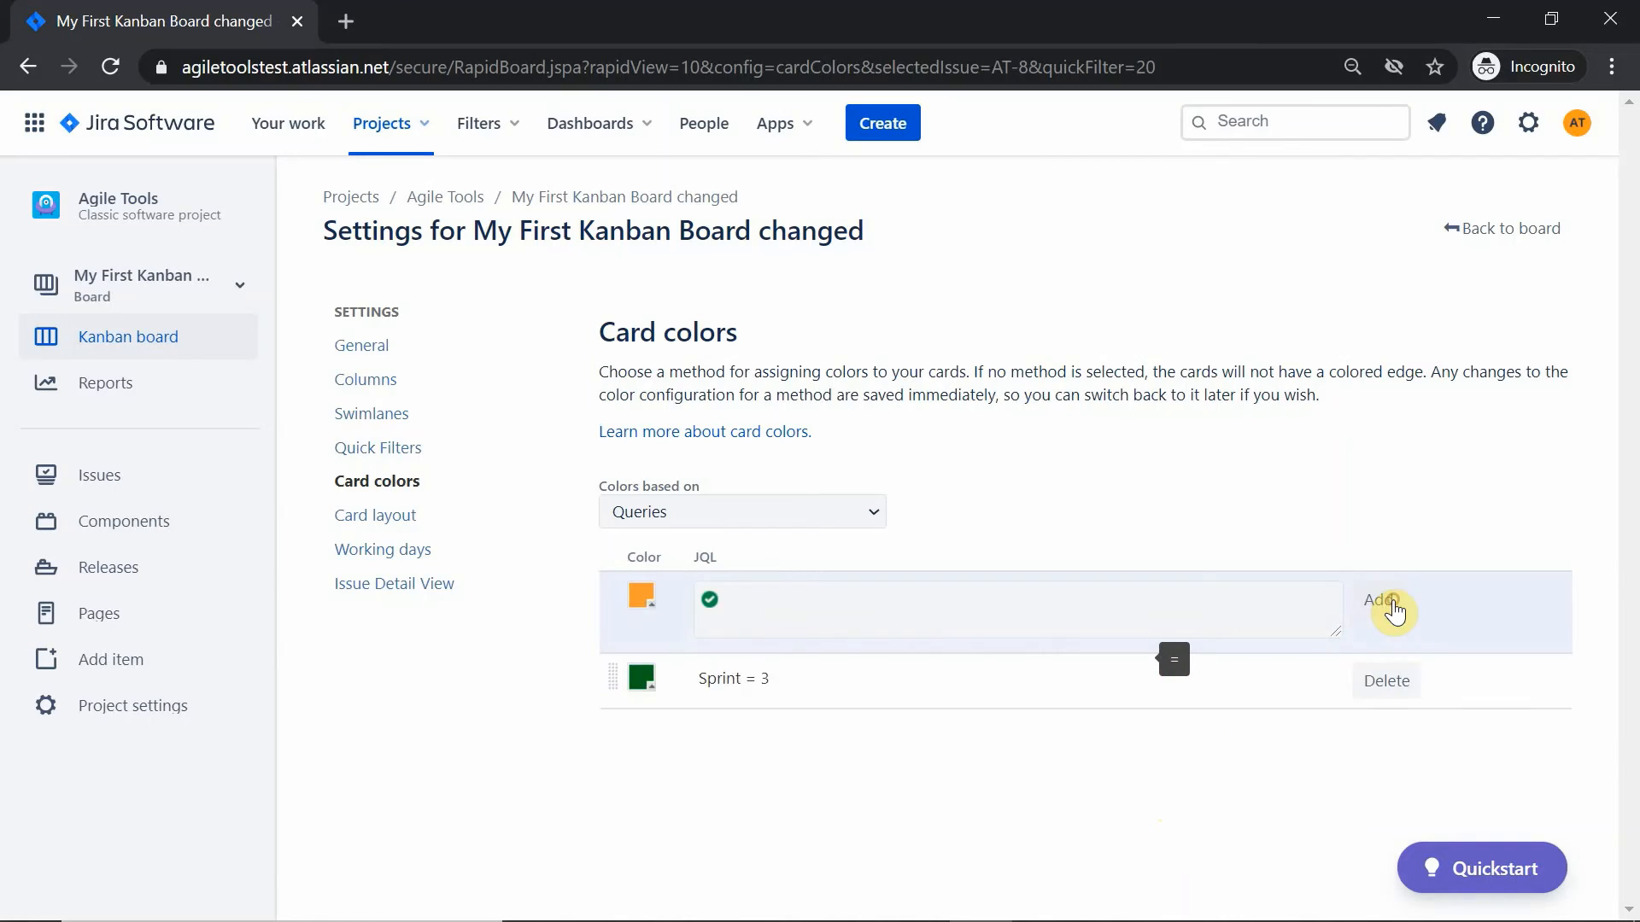
Step: Check the card colors on the board, review the query's color in the board settings and return to the board
left_click(1464, 224)
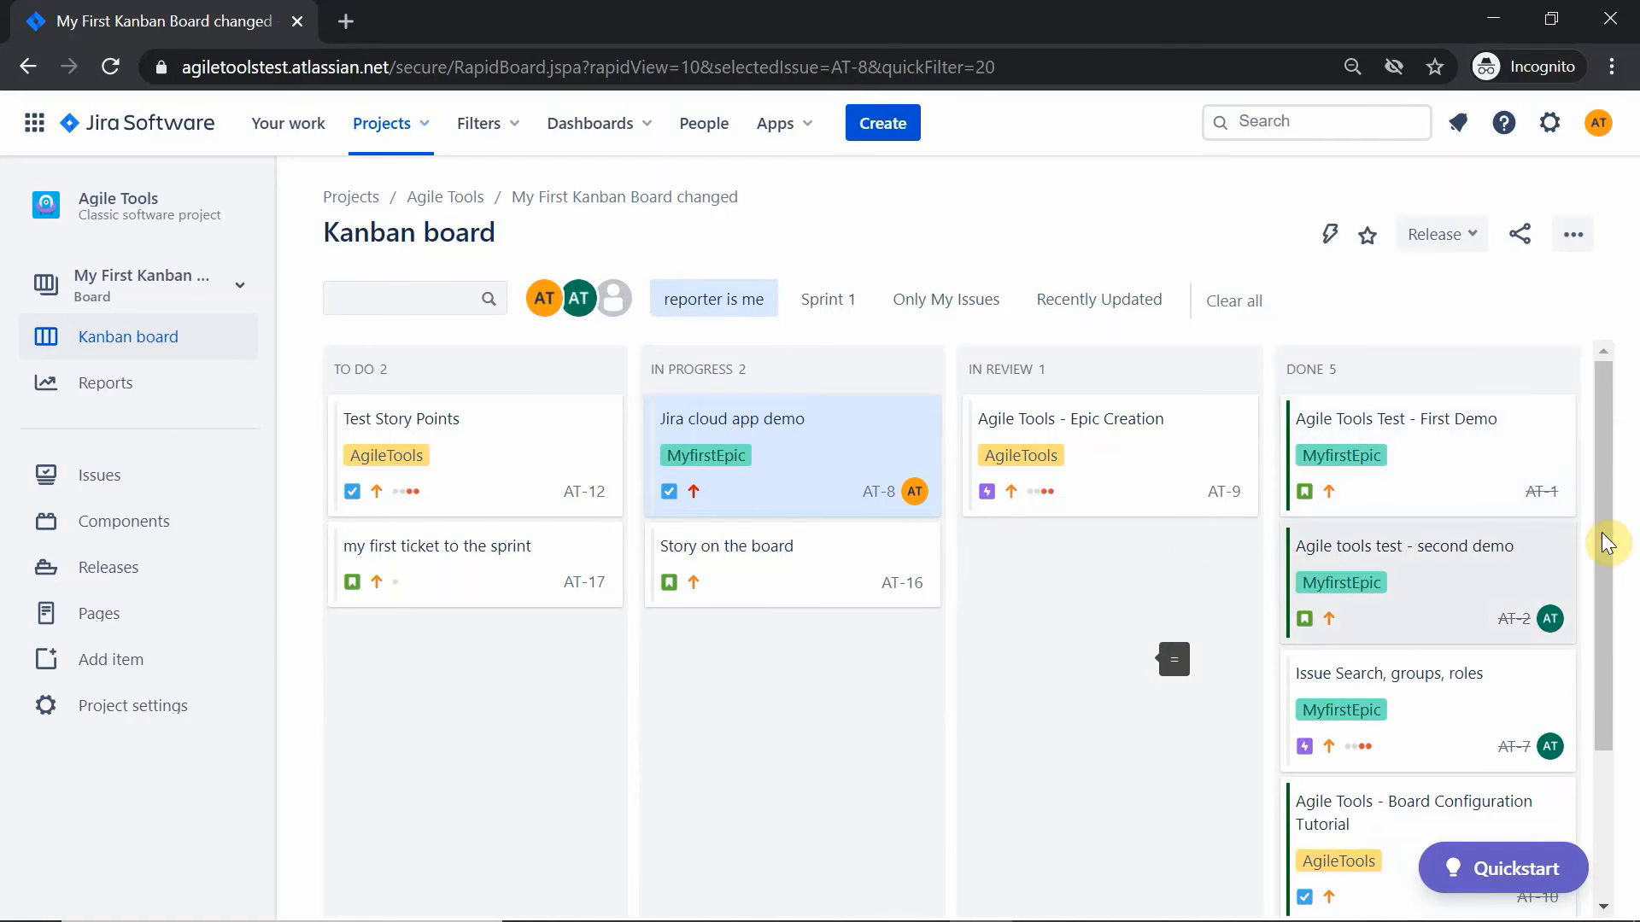
left_click_drag(1606, 513, 1622, 605)
scroll(1623, 608, "up", 2)
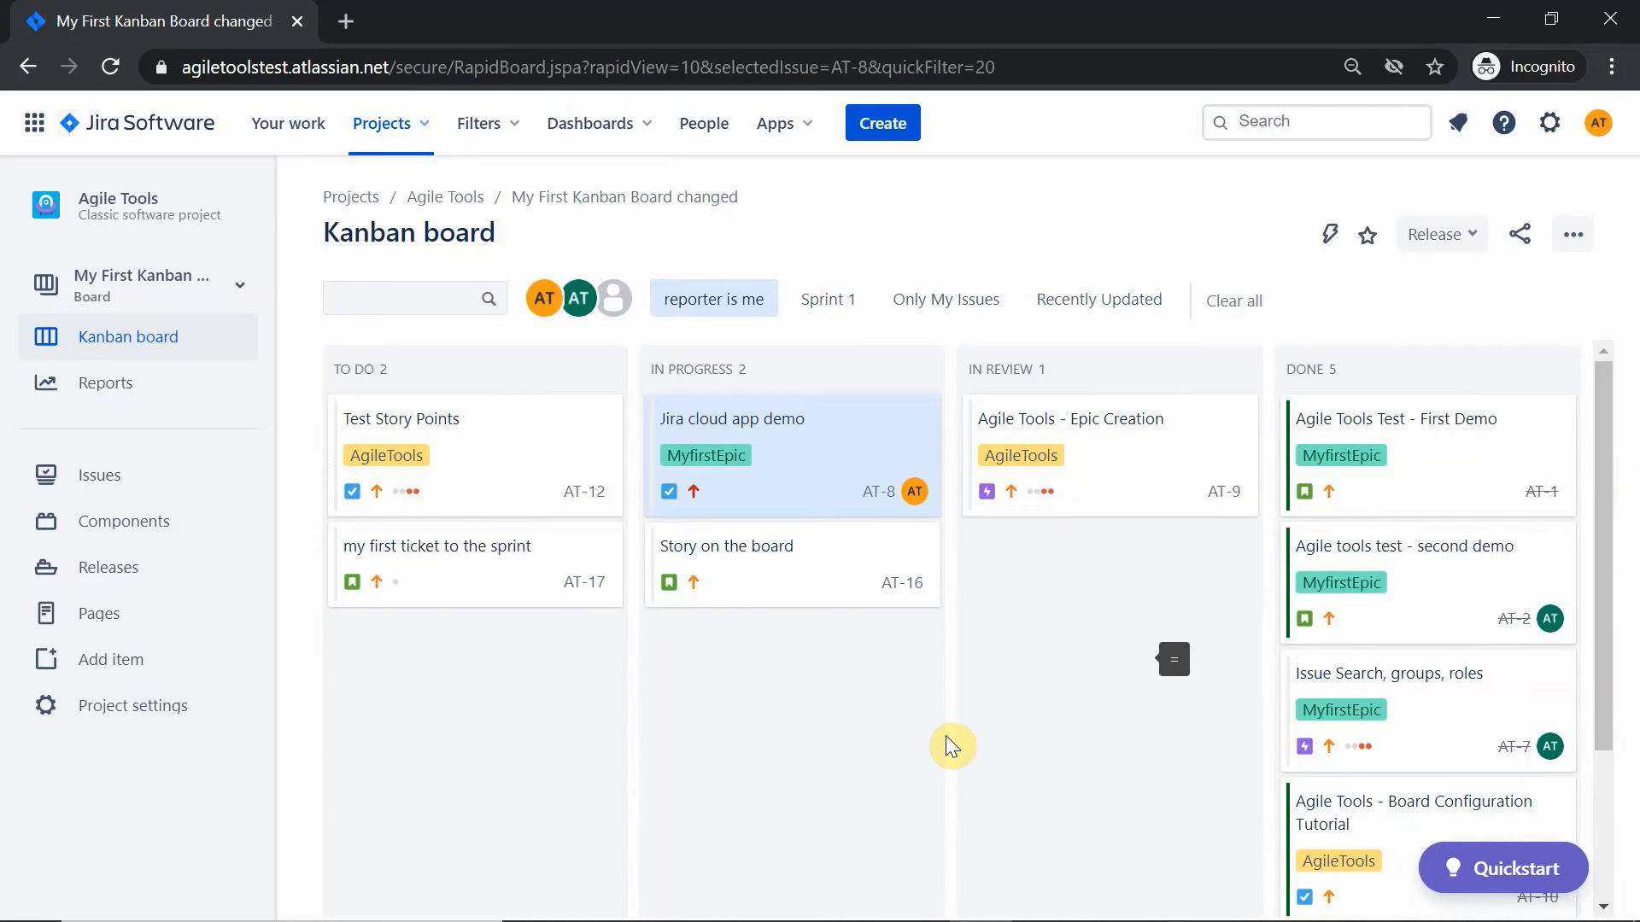
left_click(1573, 234)
left_click(1484, 303)
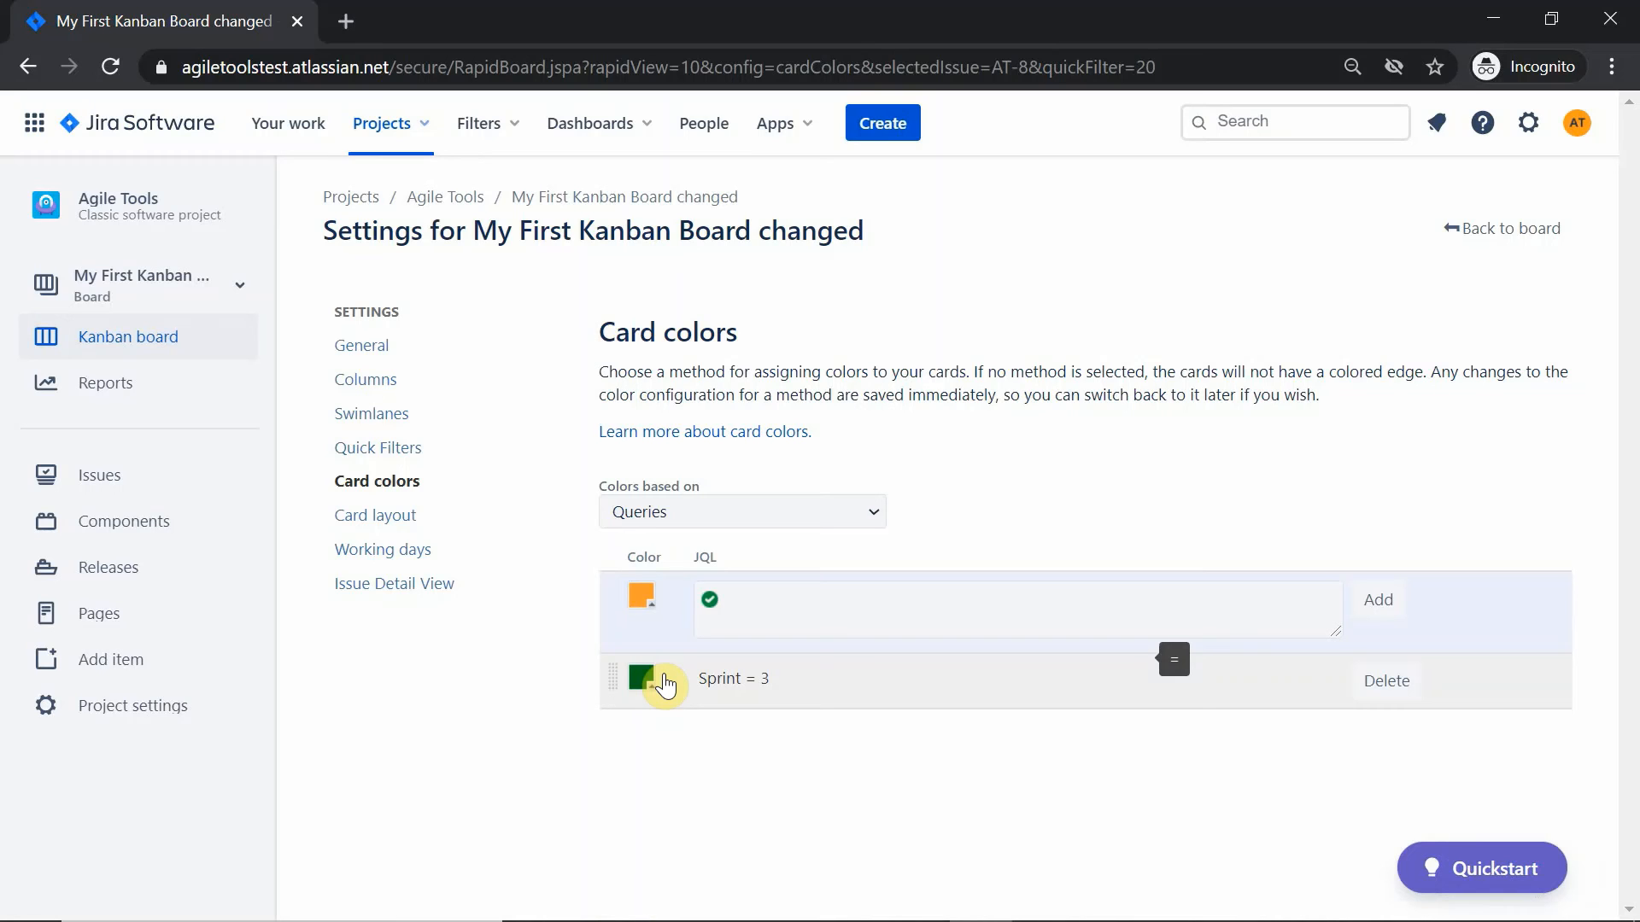
left_click(1486, 229)
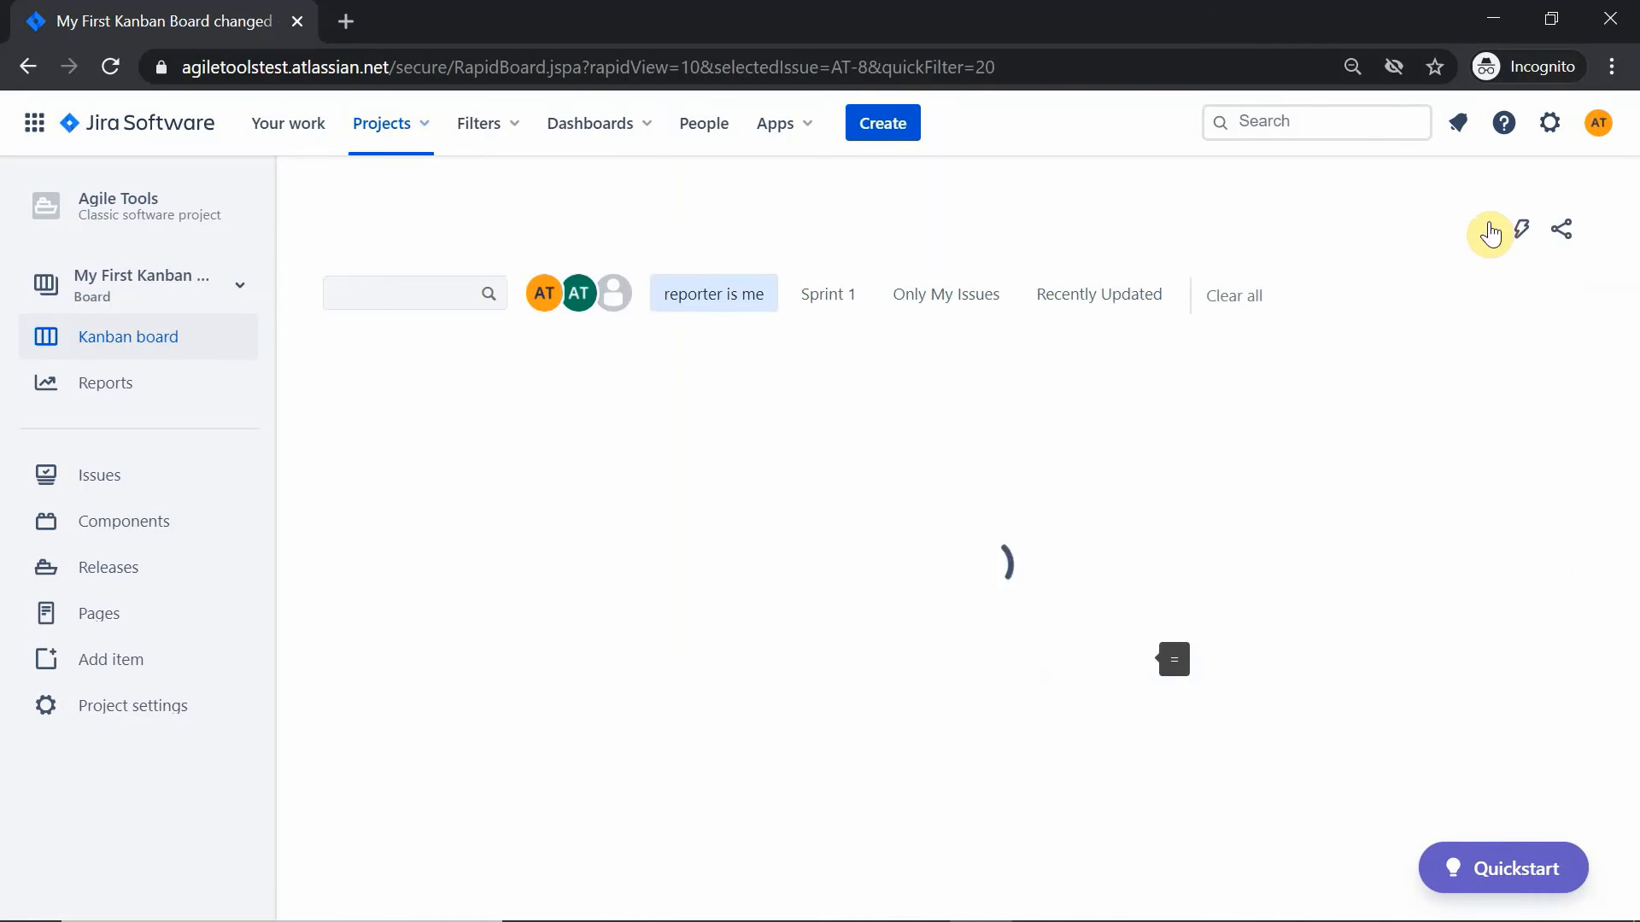
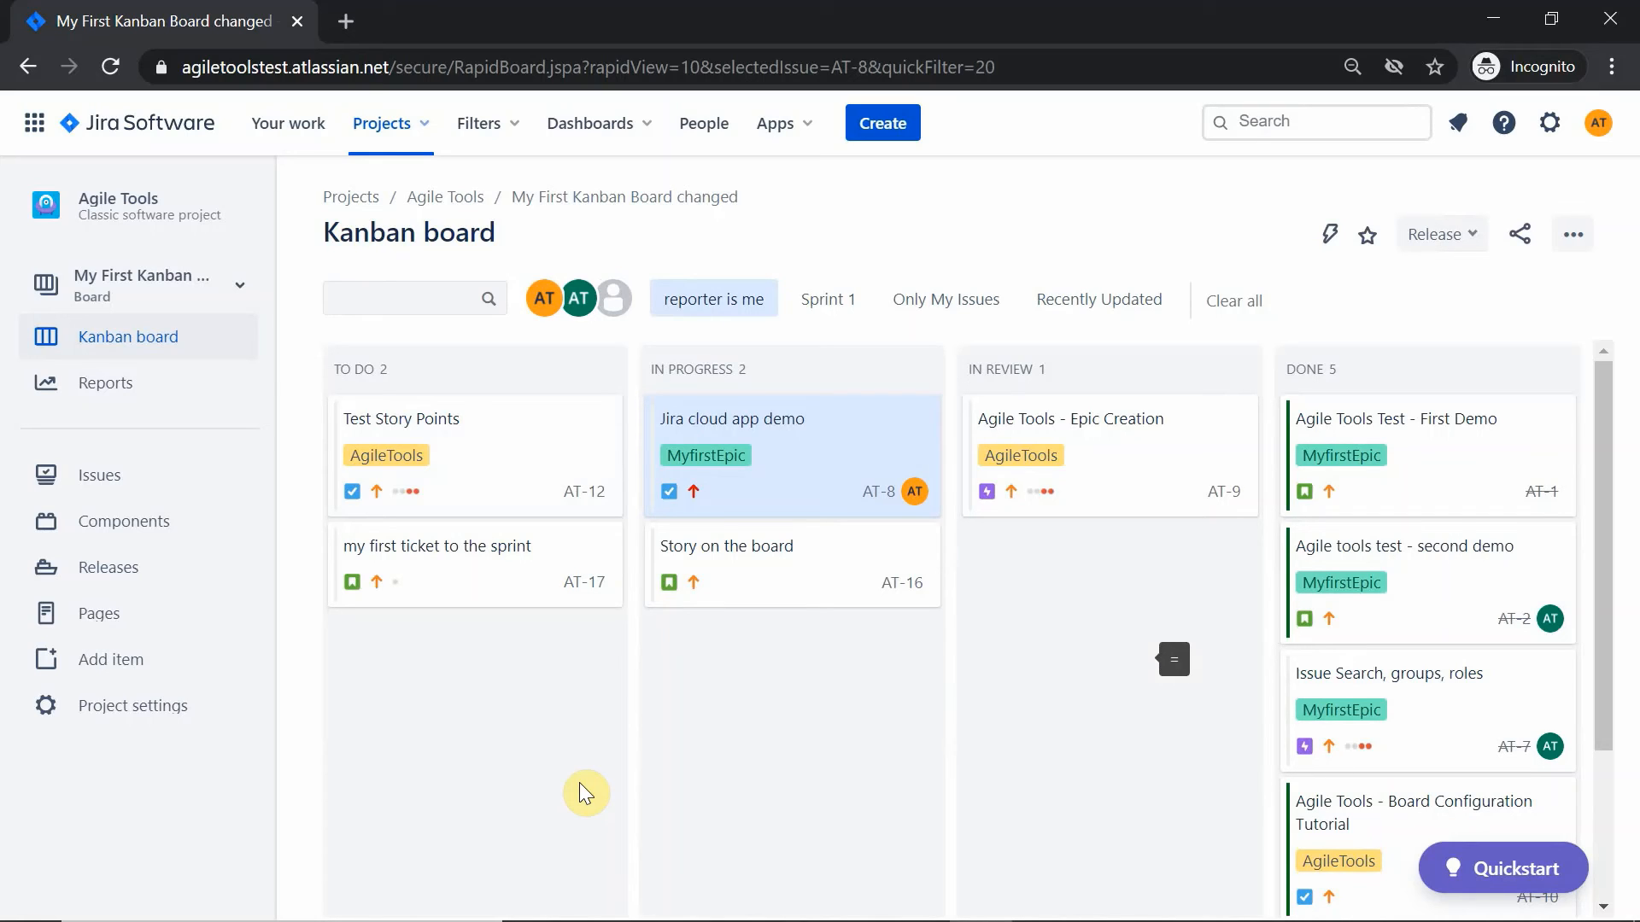
Step: Add a flag to the "Test Story Points" card without a comment
right_click(514, 435)
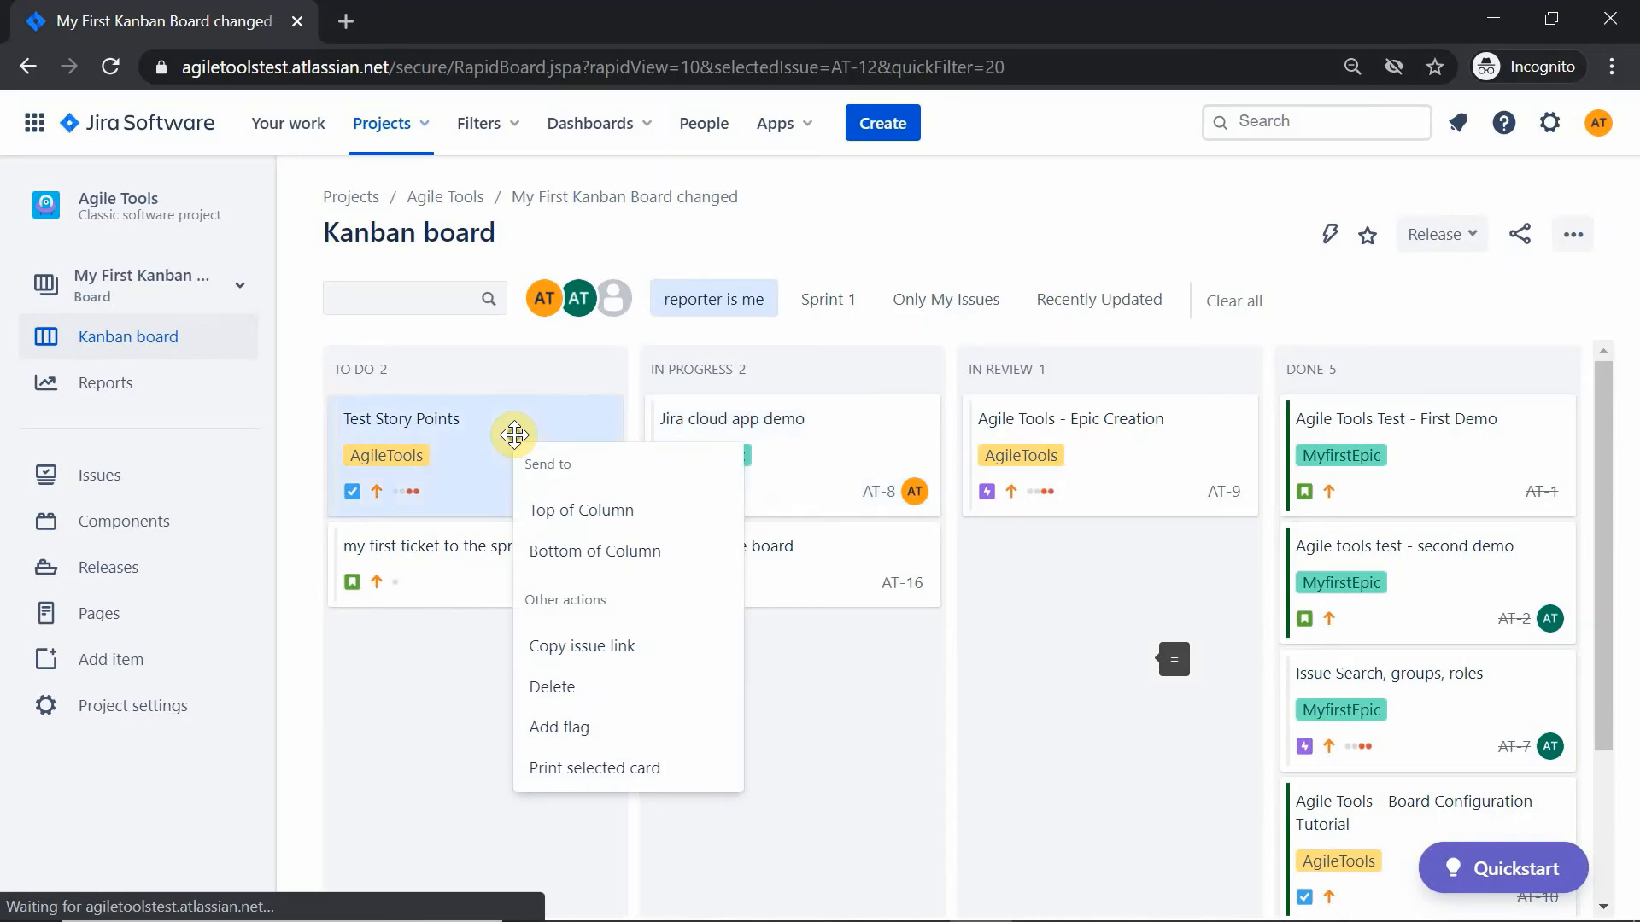
left_click(579, 738)
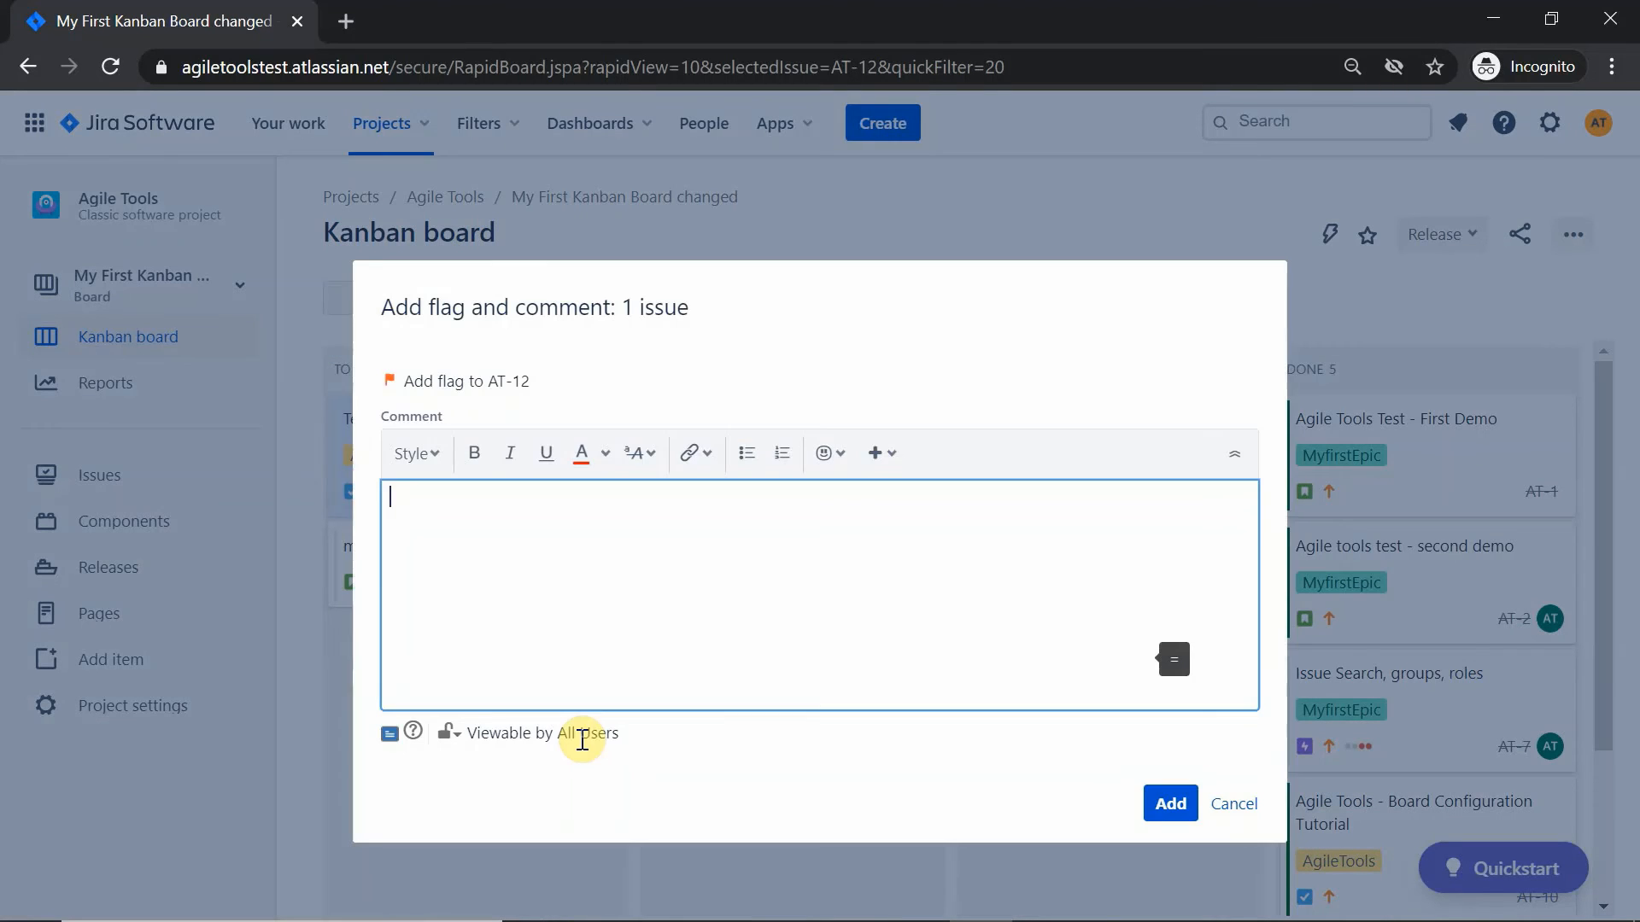
triple_click(838, 716)
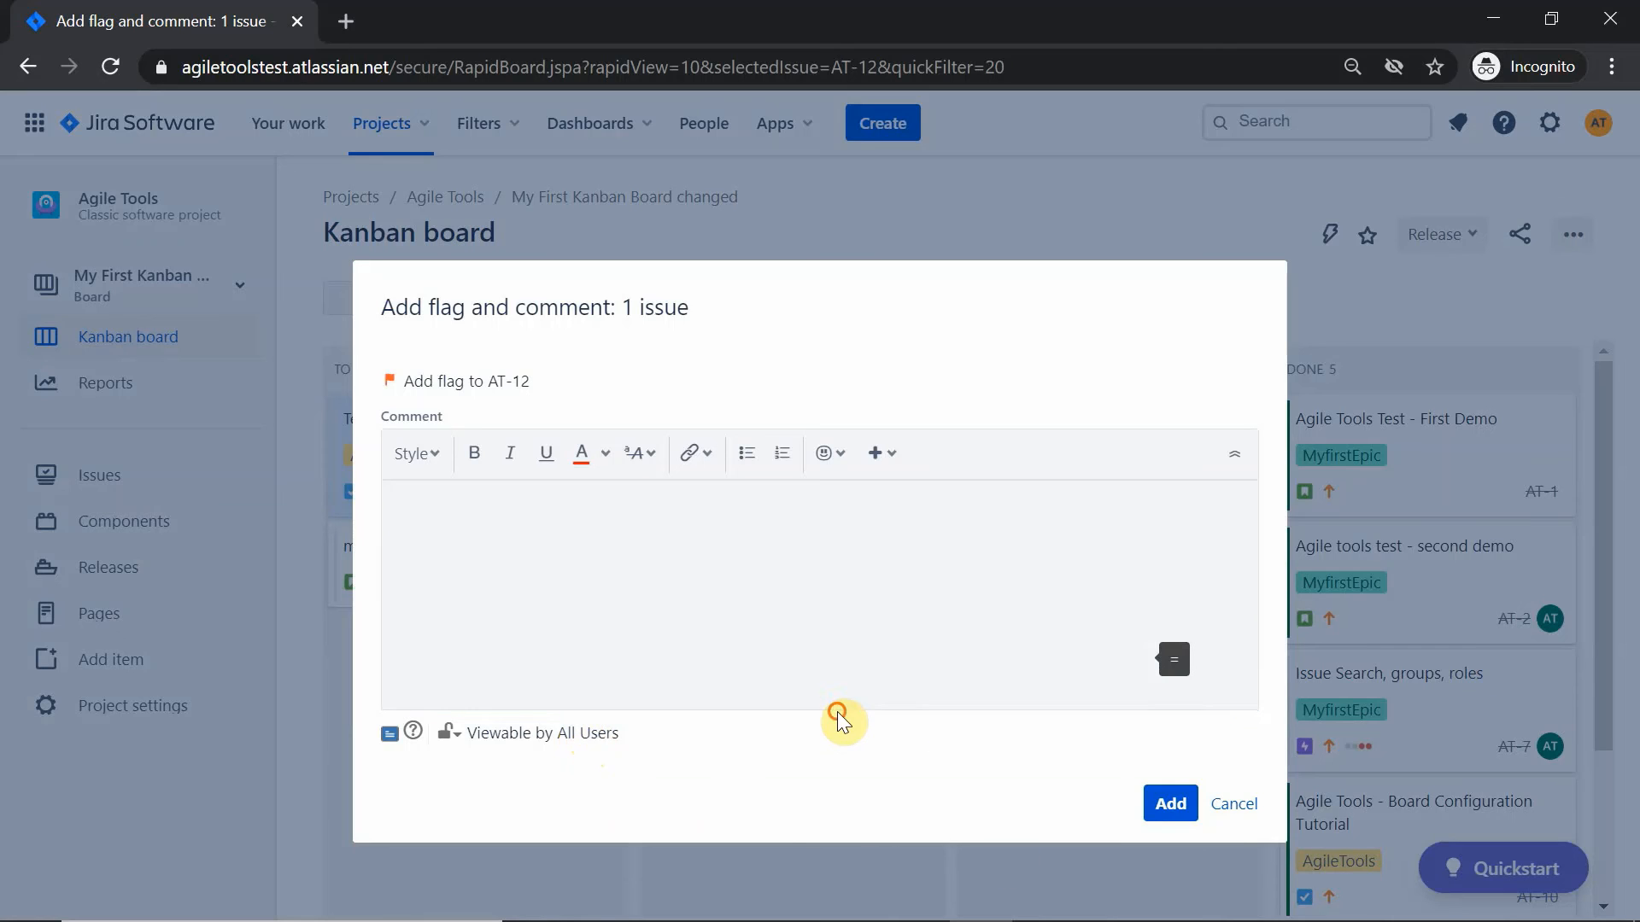
left_click(1168, 803)
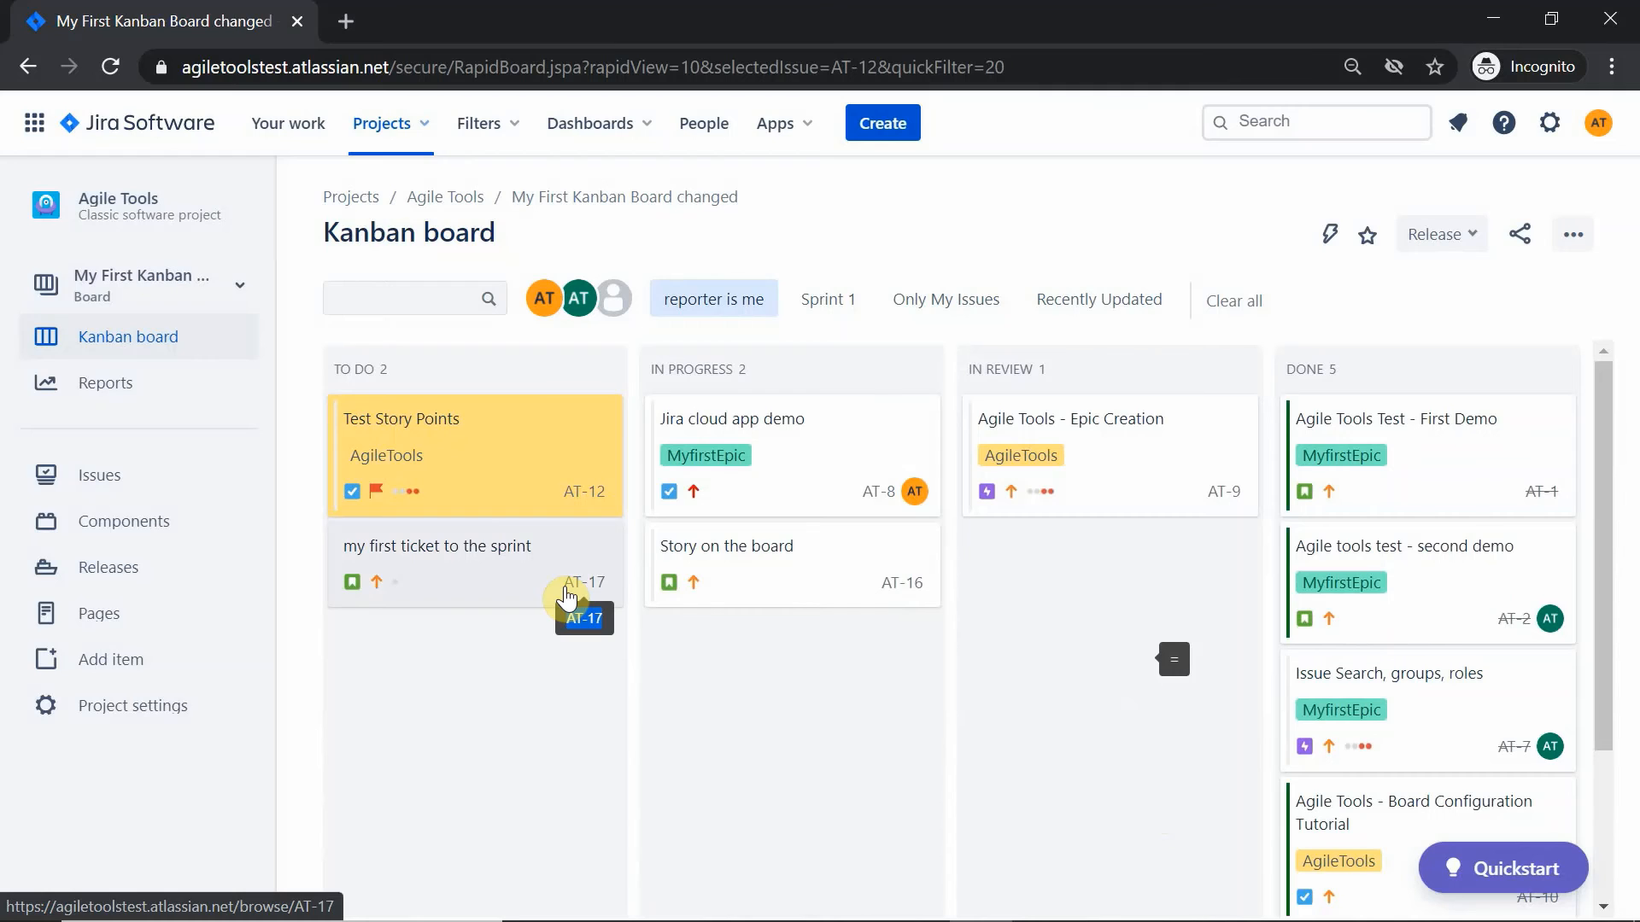
Step: View the card layout settings, return to the board and turn off the "reporter is me" filter
left_click(1574, 235)
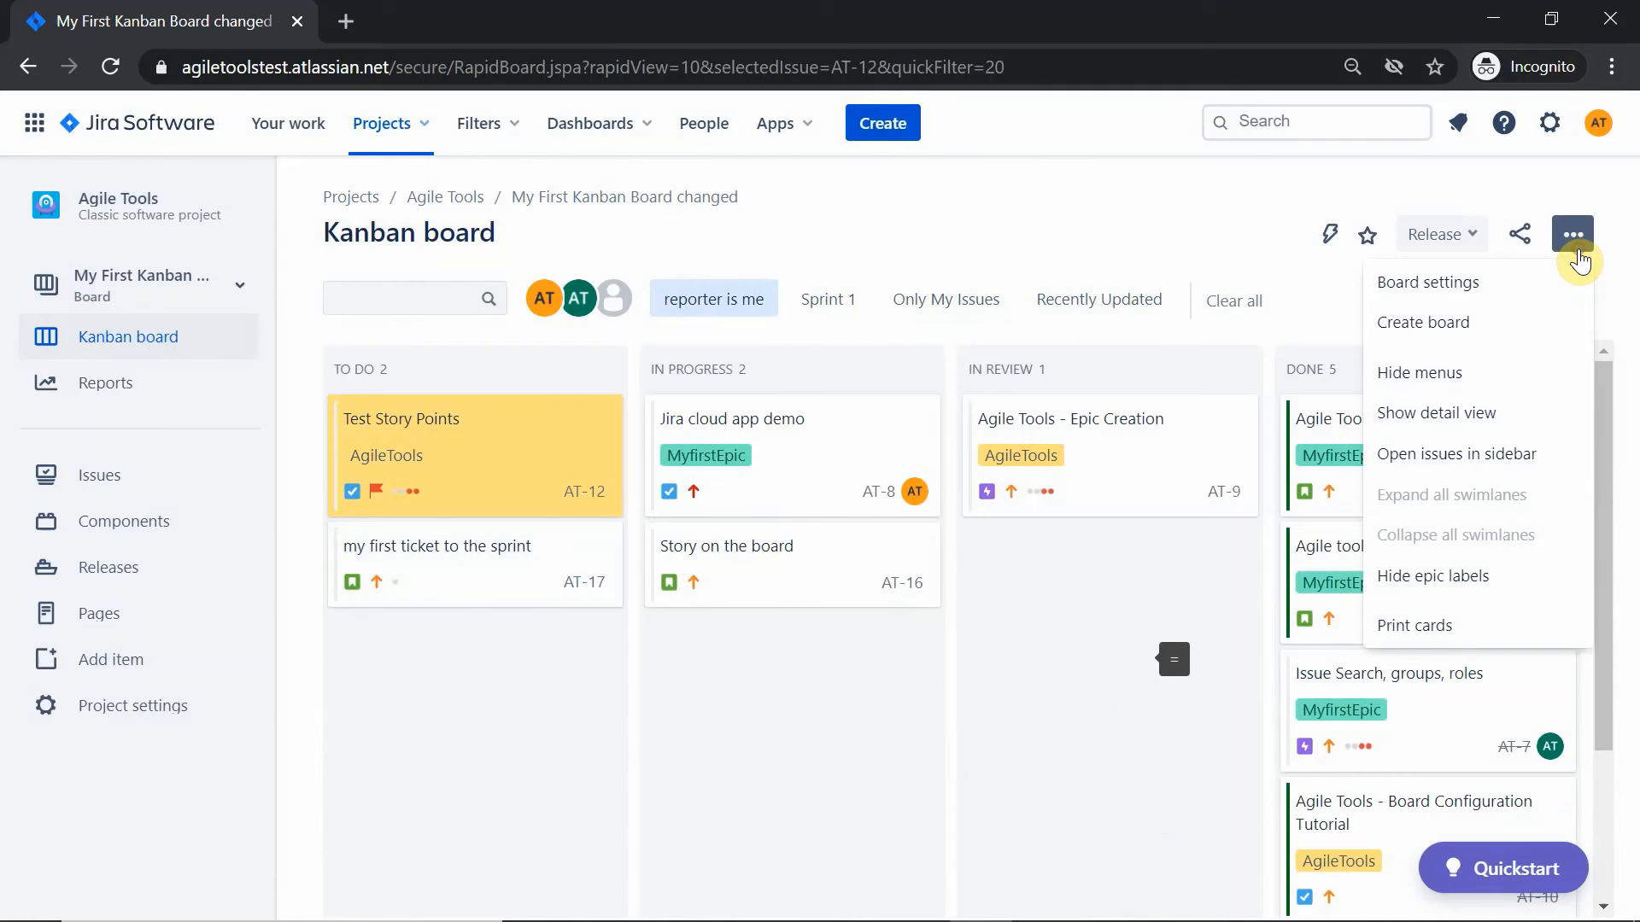
left_click(1525, 286)
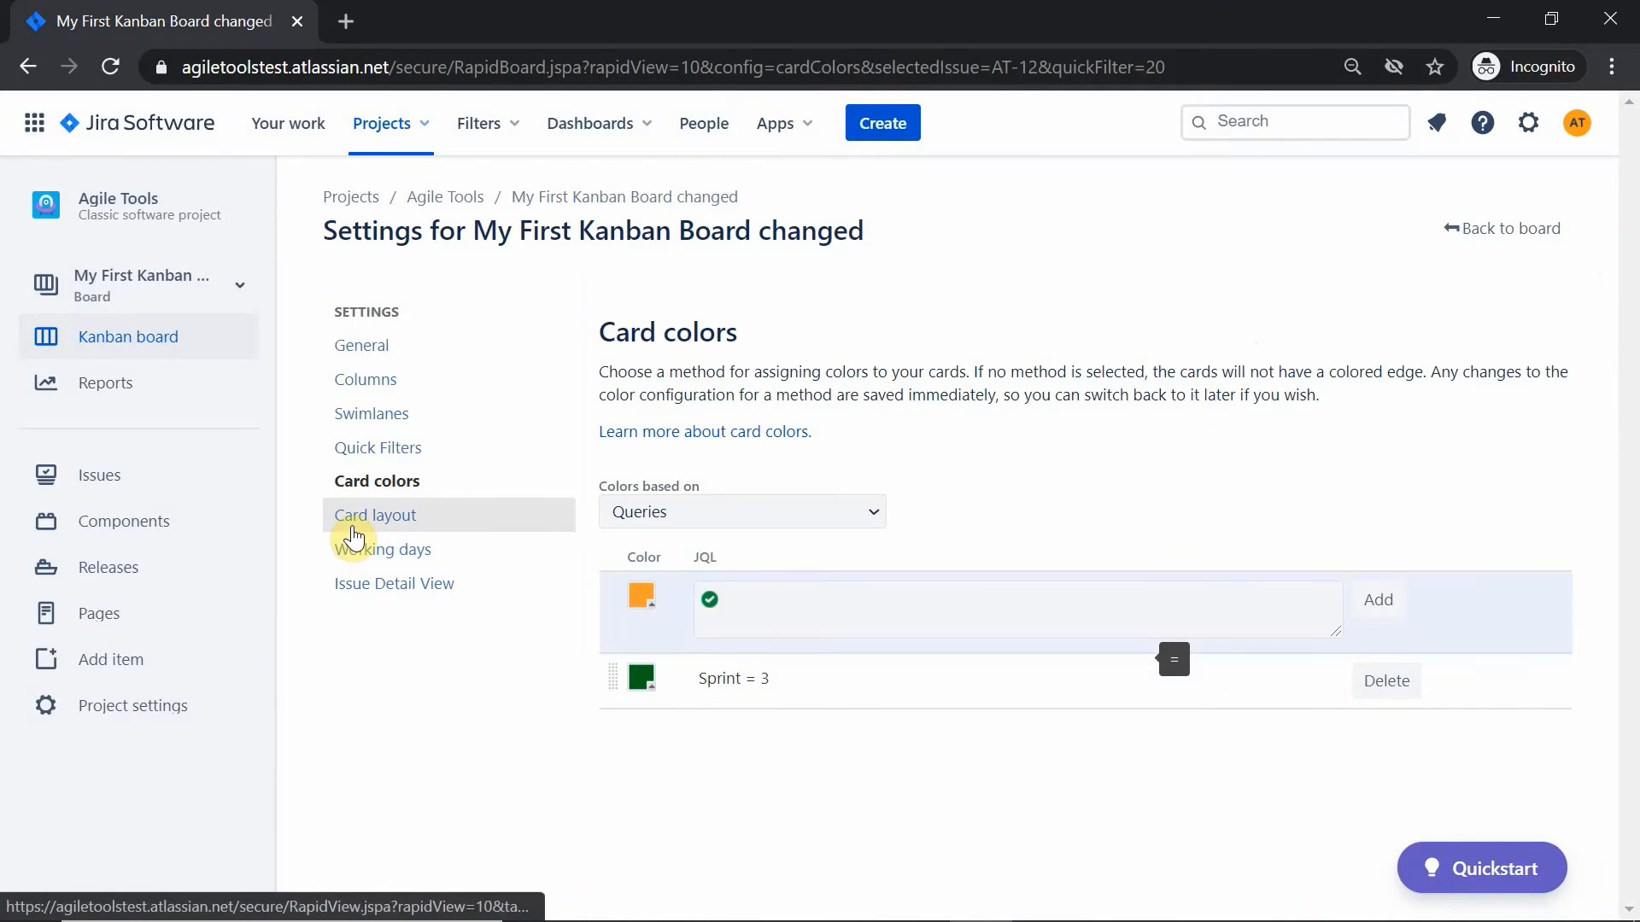
left_click(354, 537)
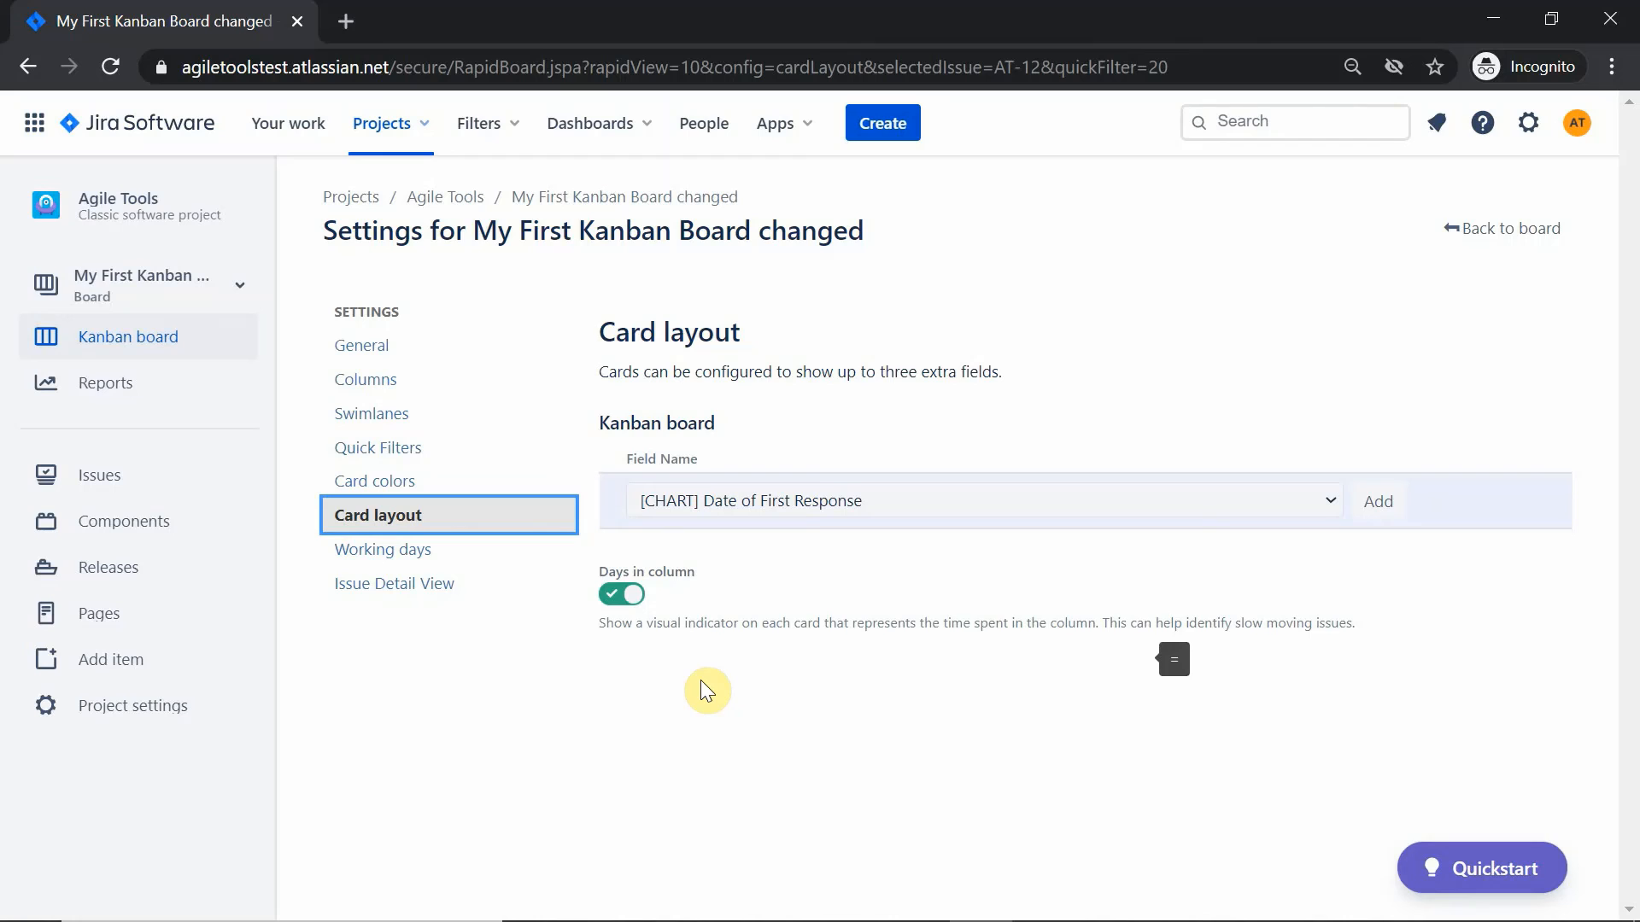
left_click(1513, 228)
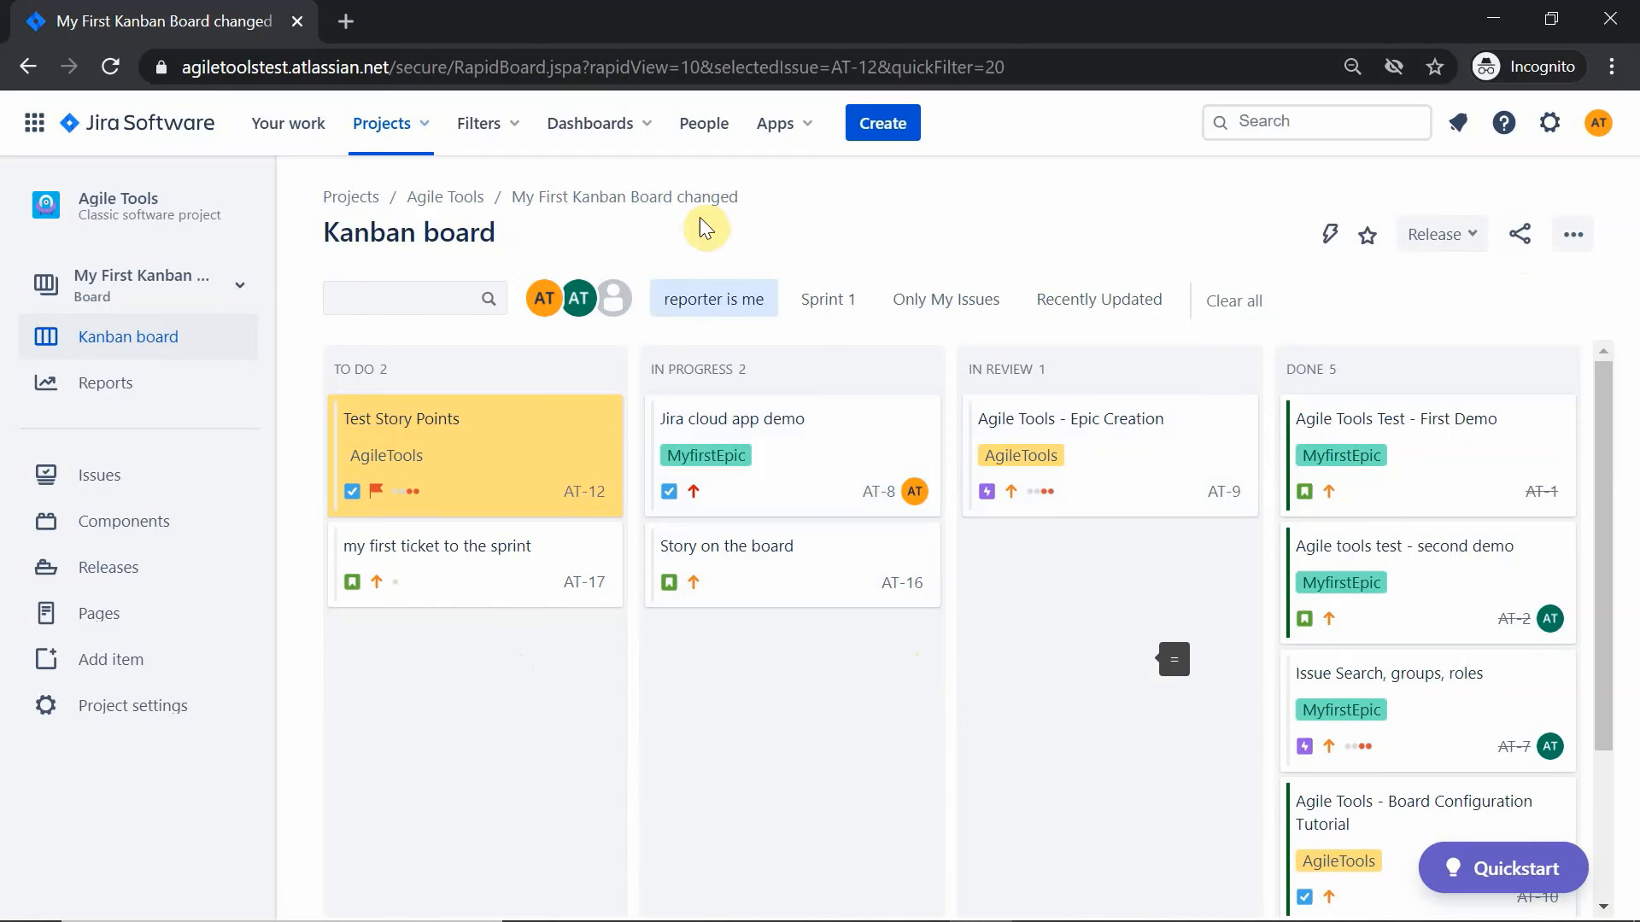
left_click(684, 303)
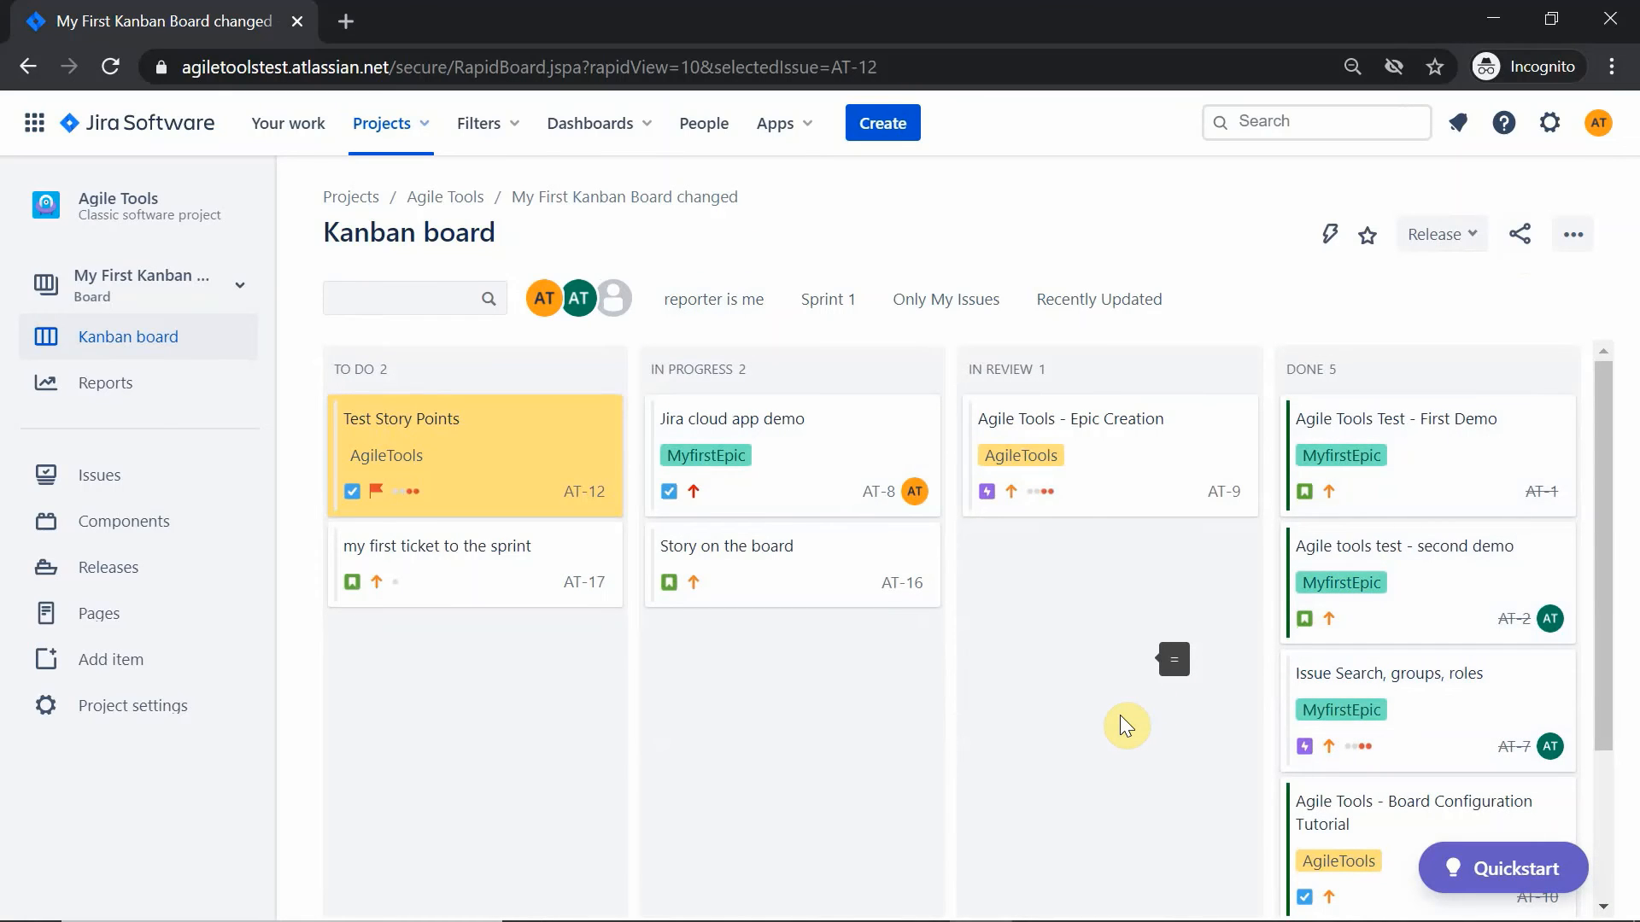
Step: Reopen the card layout settings and add Story Points as an extra field on the Kanban board's cards
left_click(1573, 235)
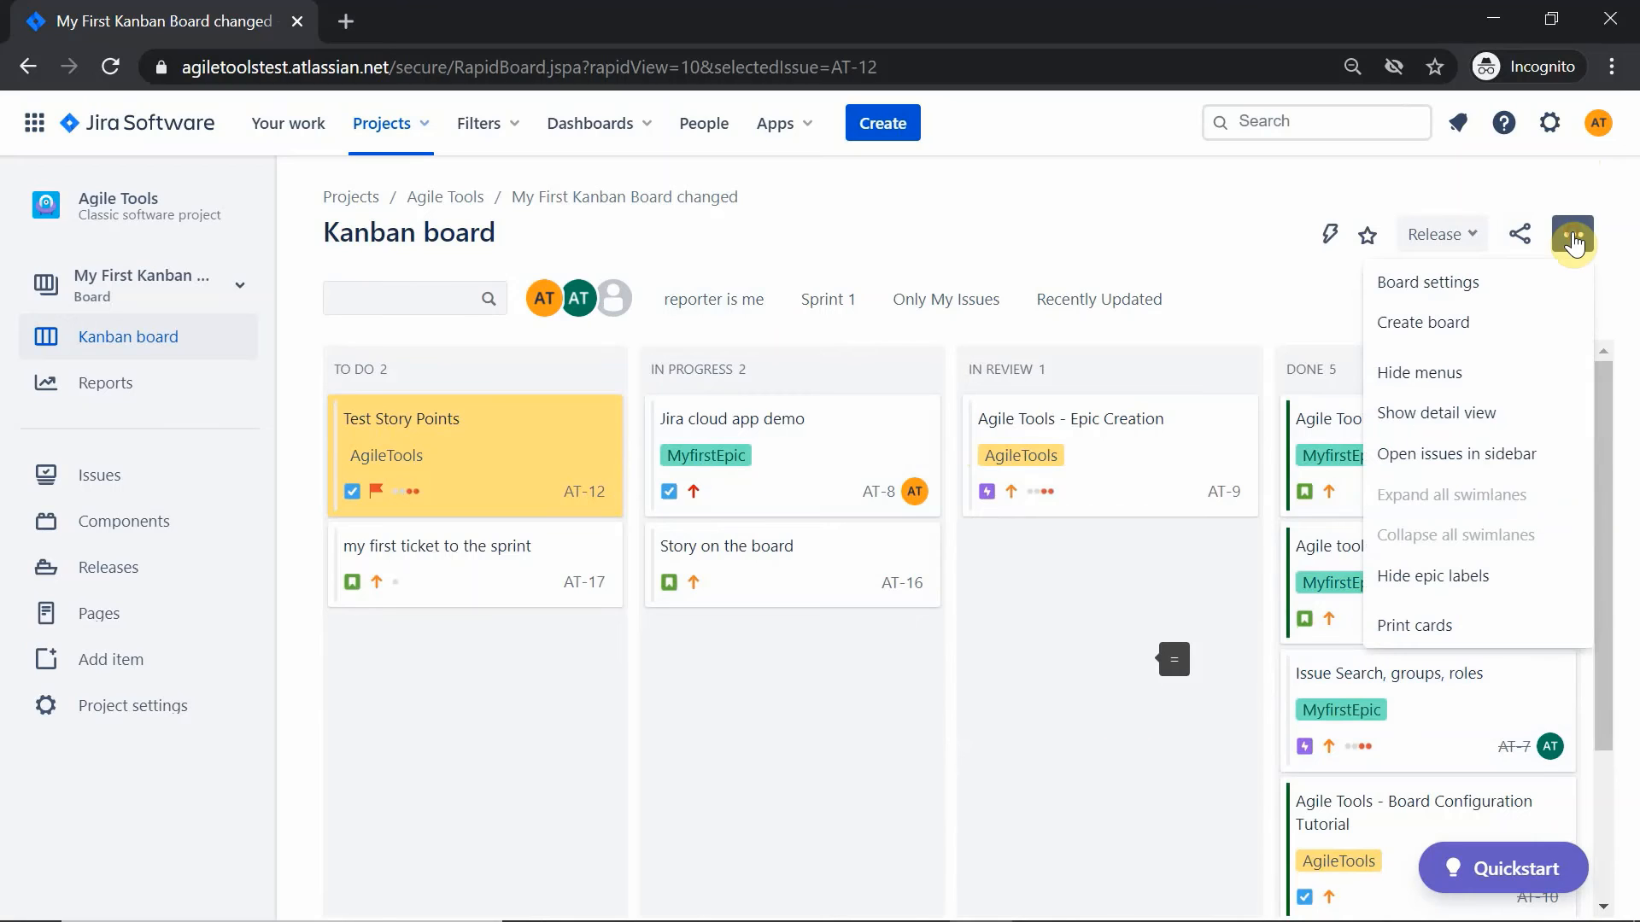
left_click(1428, 280)
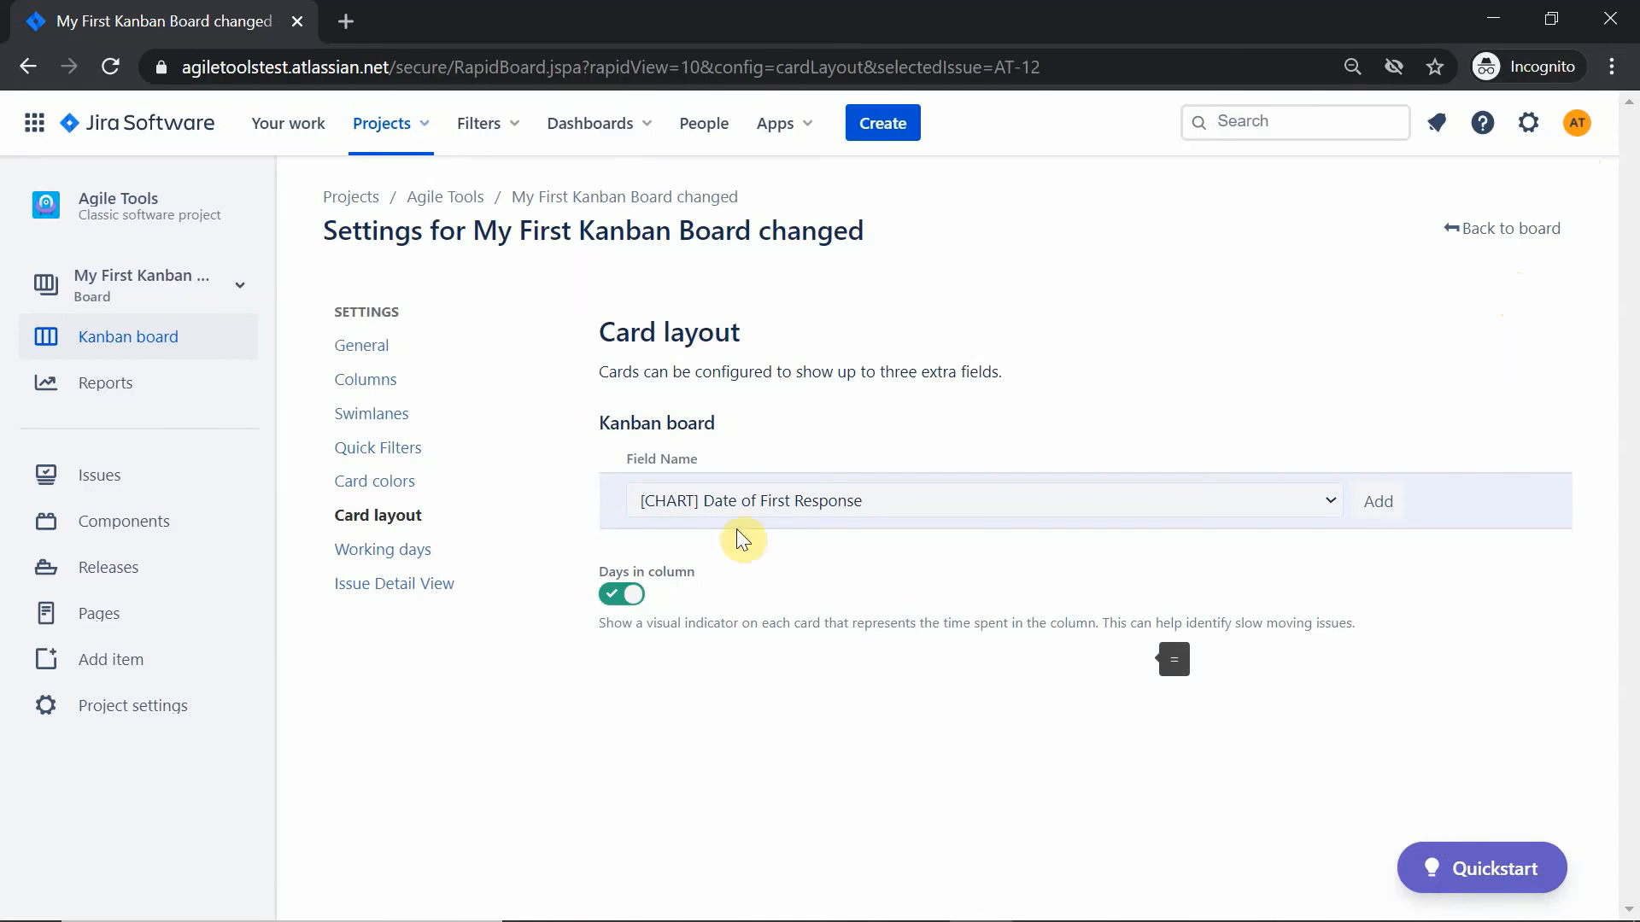
left_click(777, 500)
type("sto")
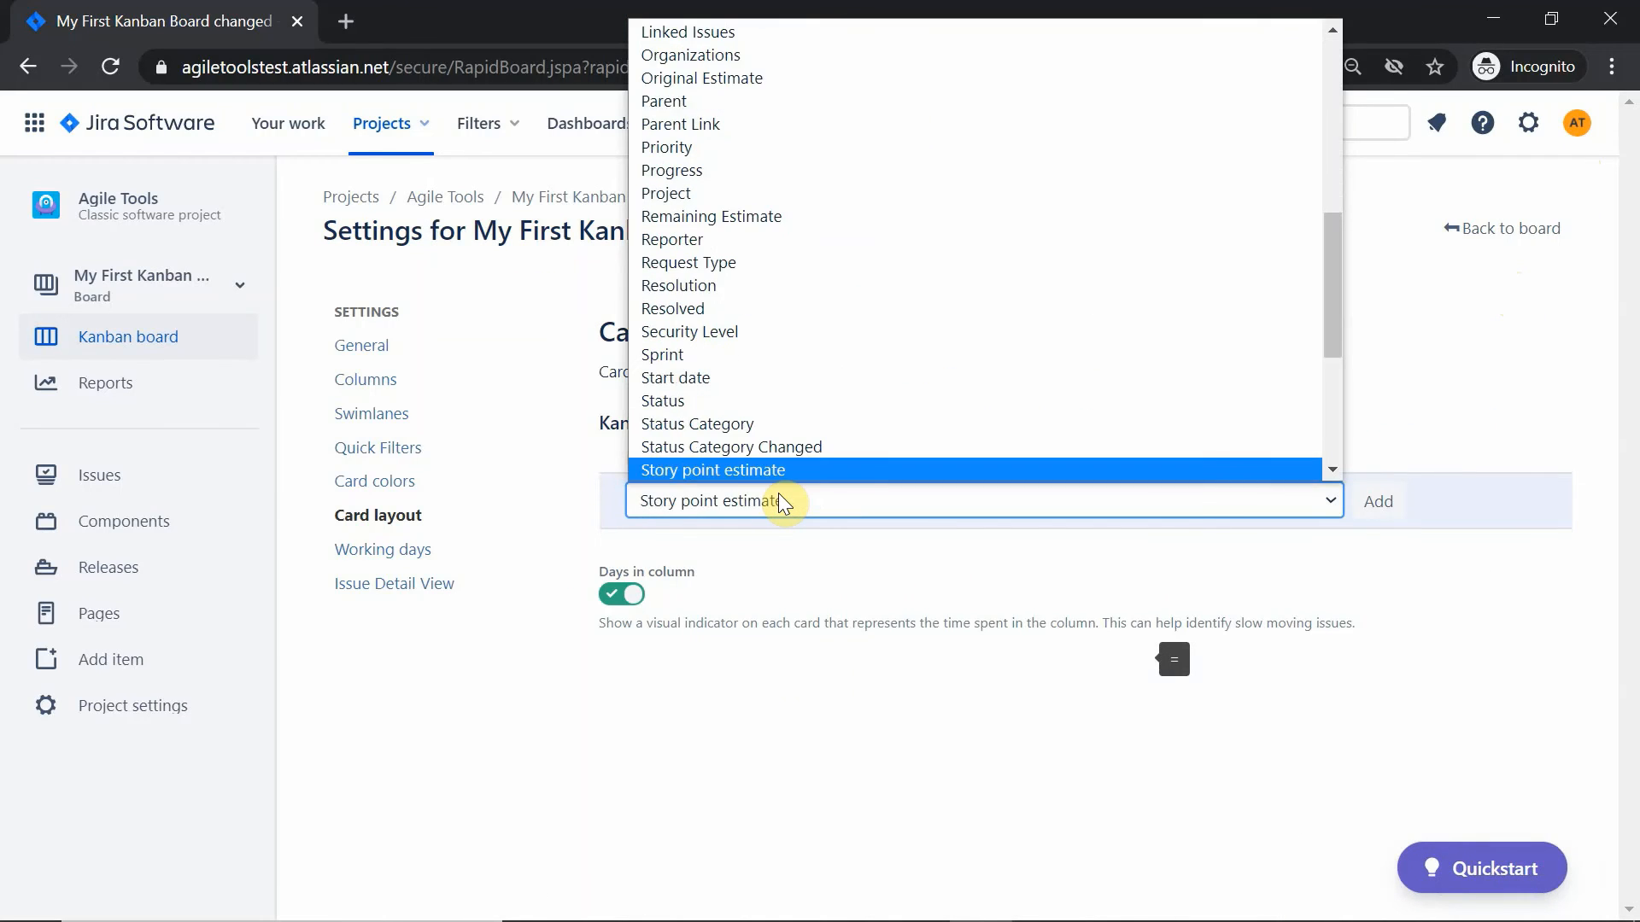
key("Down")
key("Return")
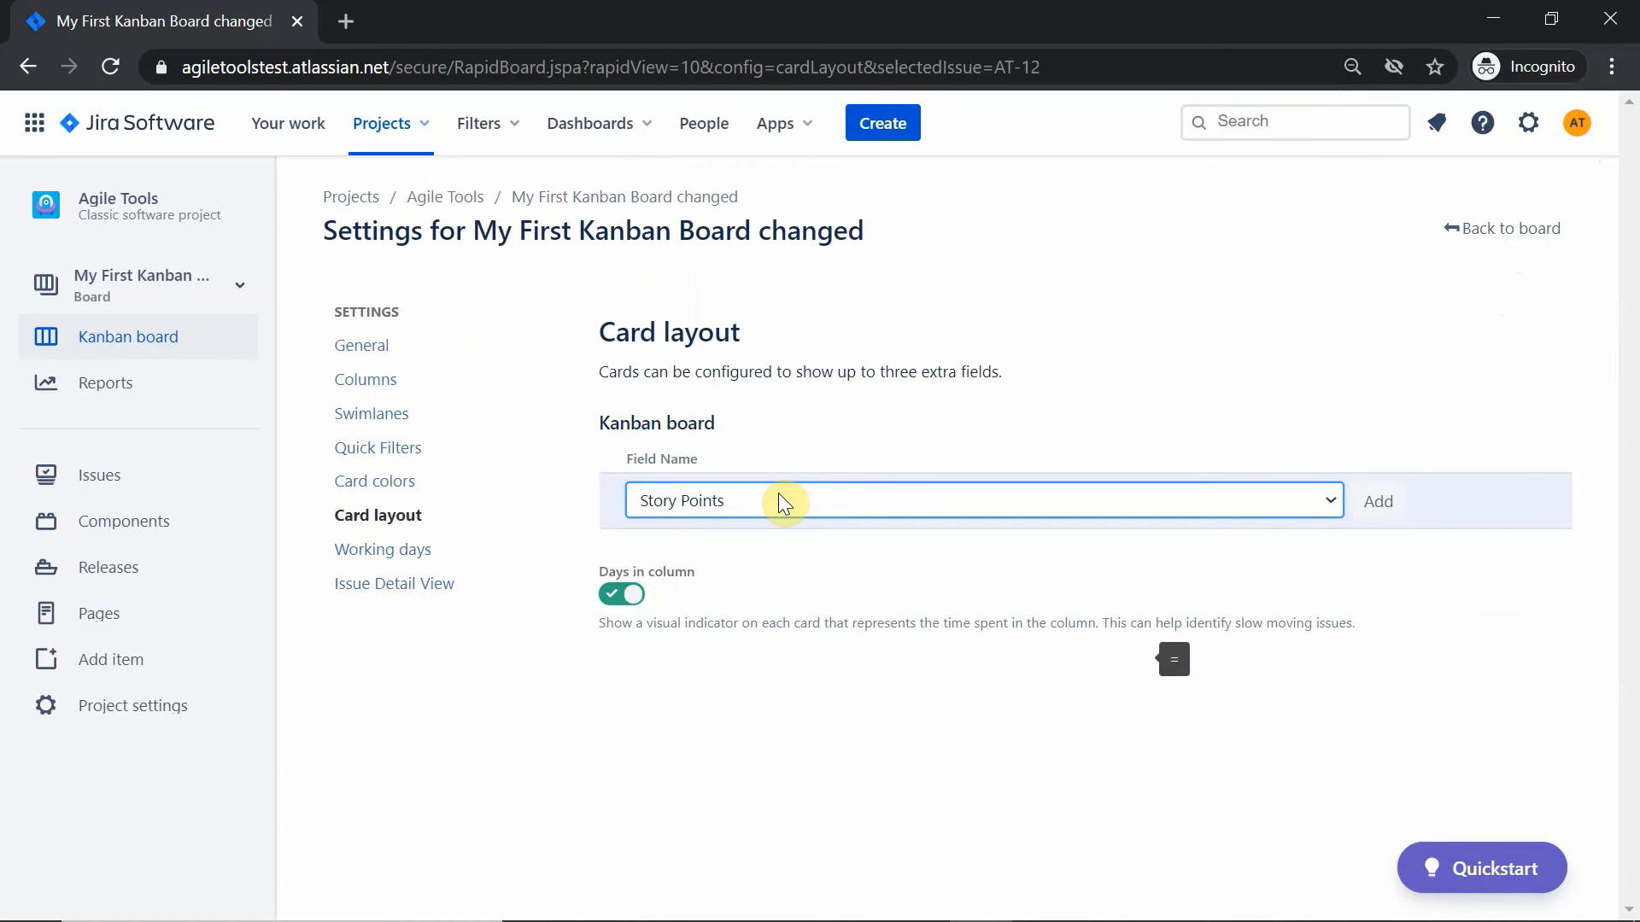
left_click(1378, 501)
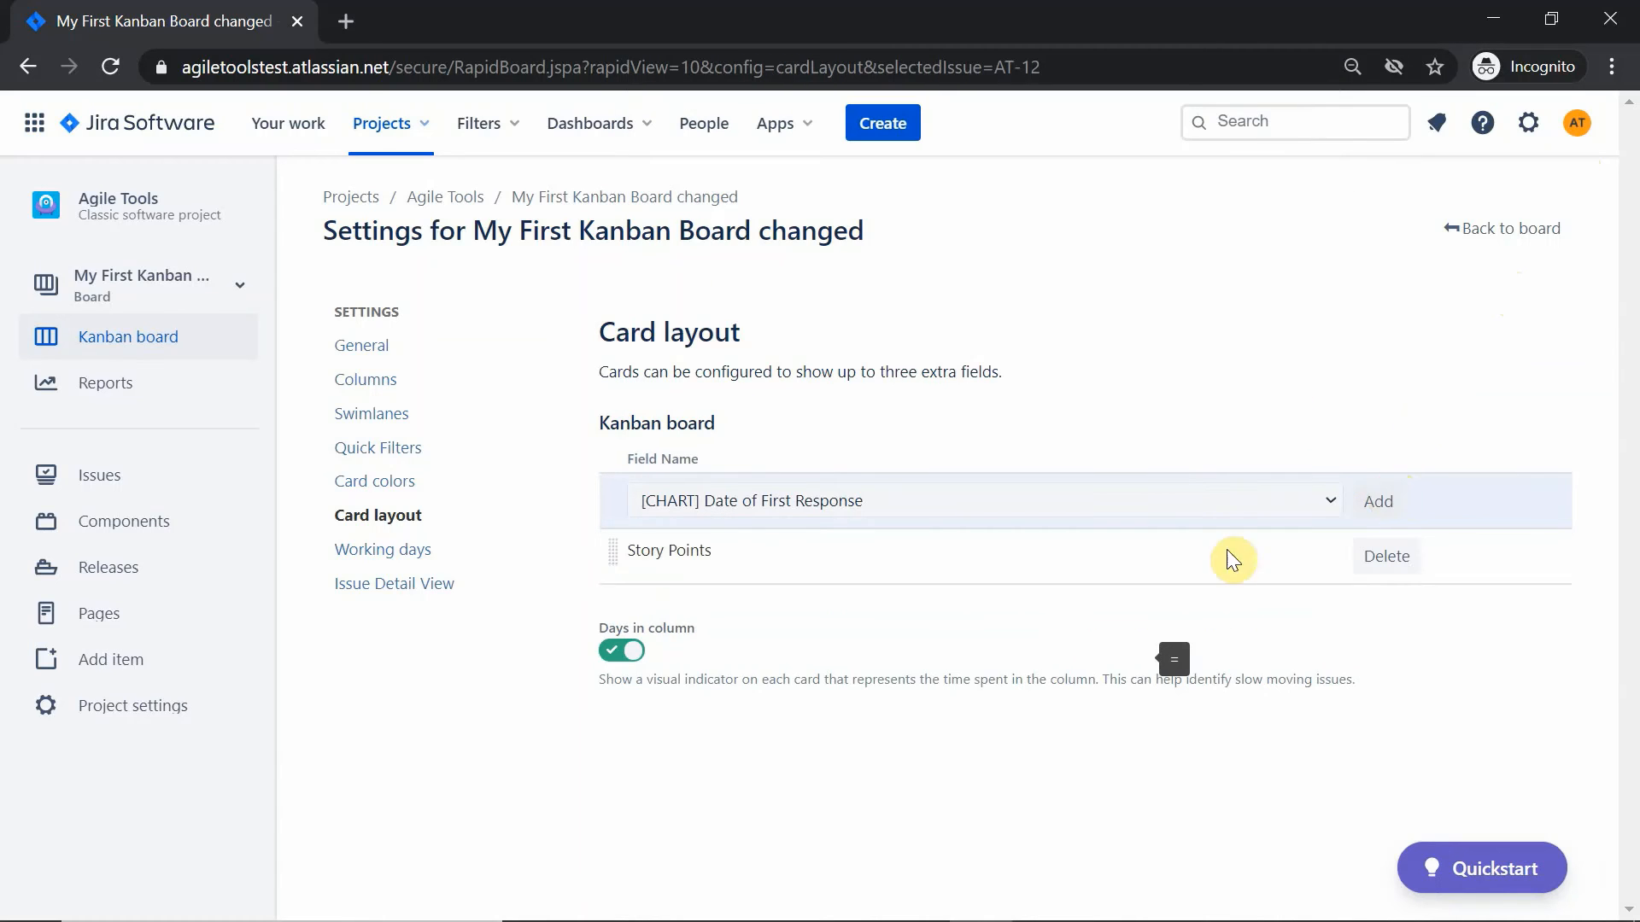
Step: Add Sprint as a second extra field on the Kanban board's cards
left_click(897, 499)
type("s")
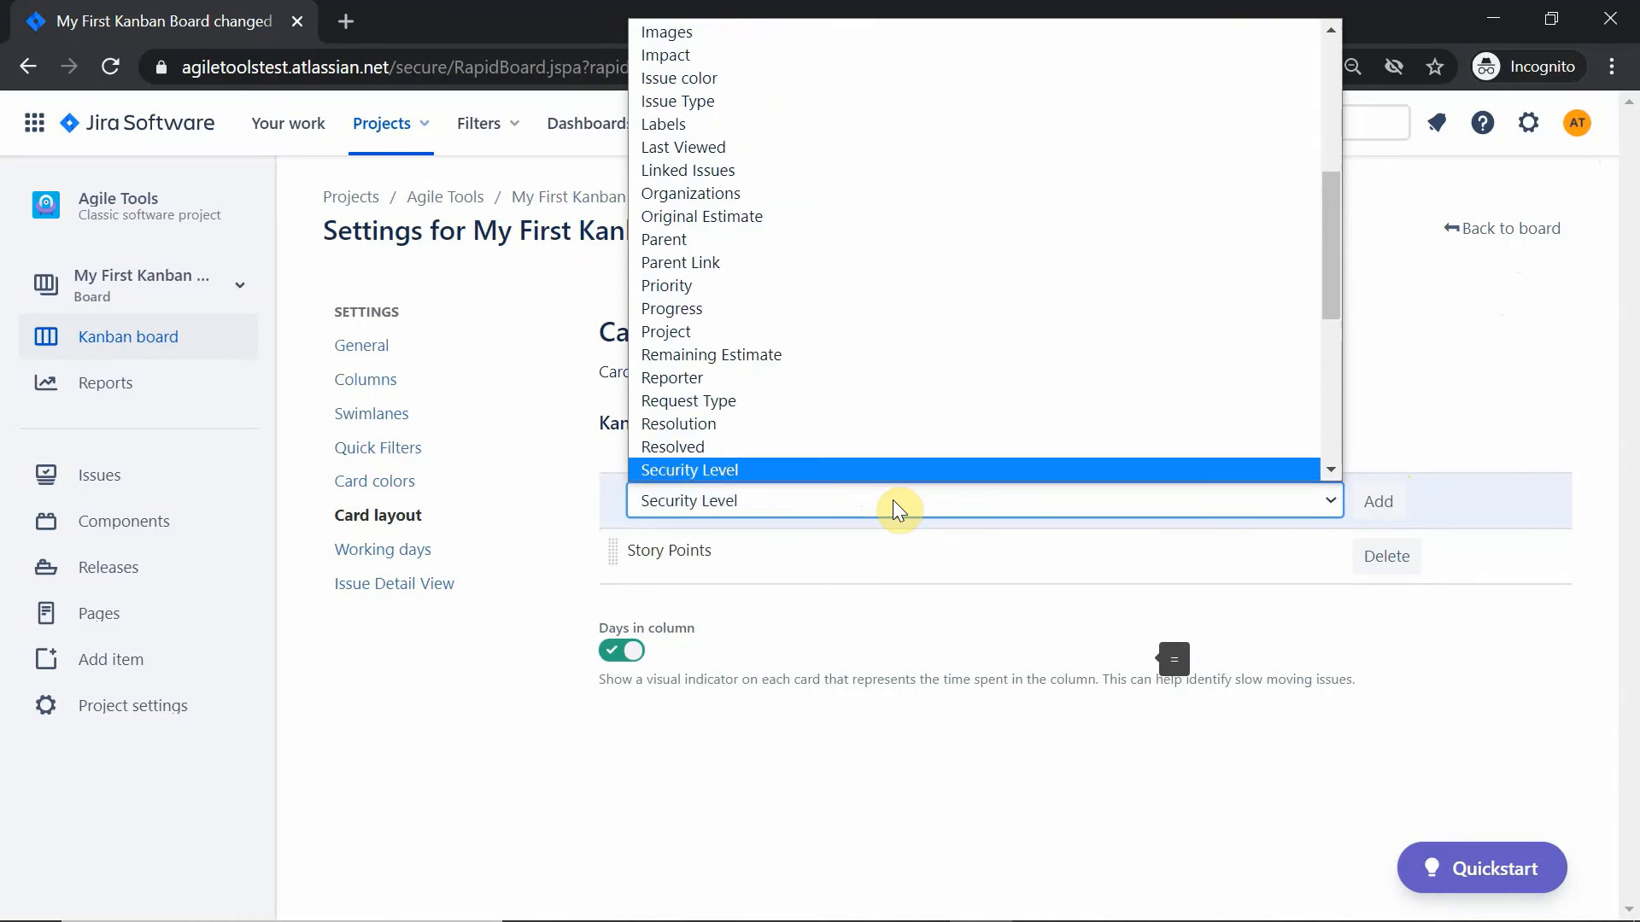
type("print")
key("Return")
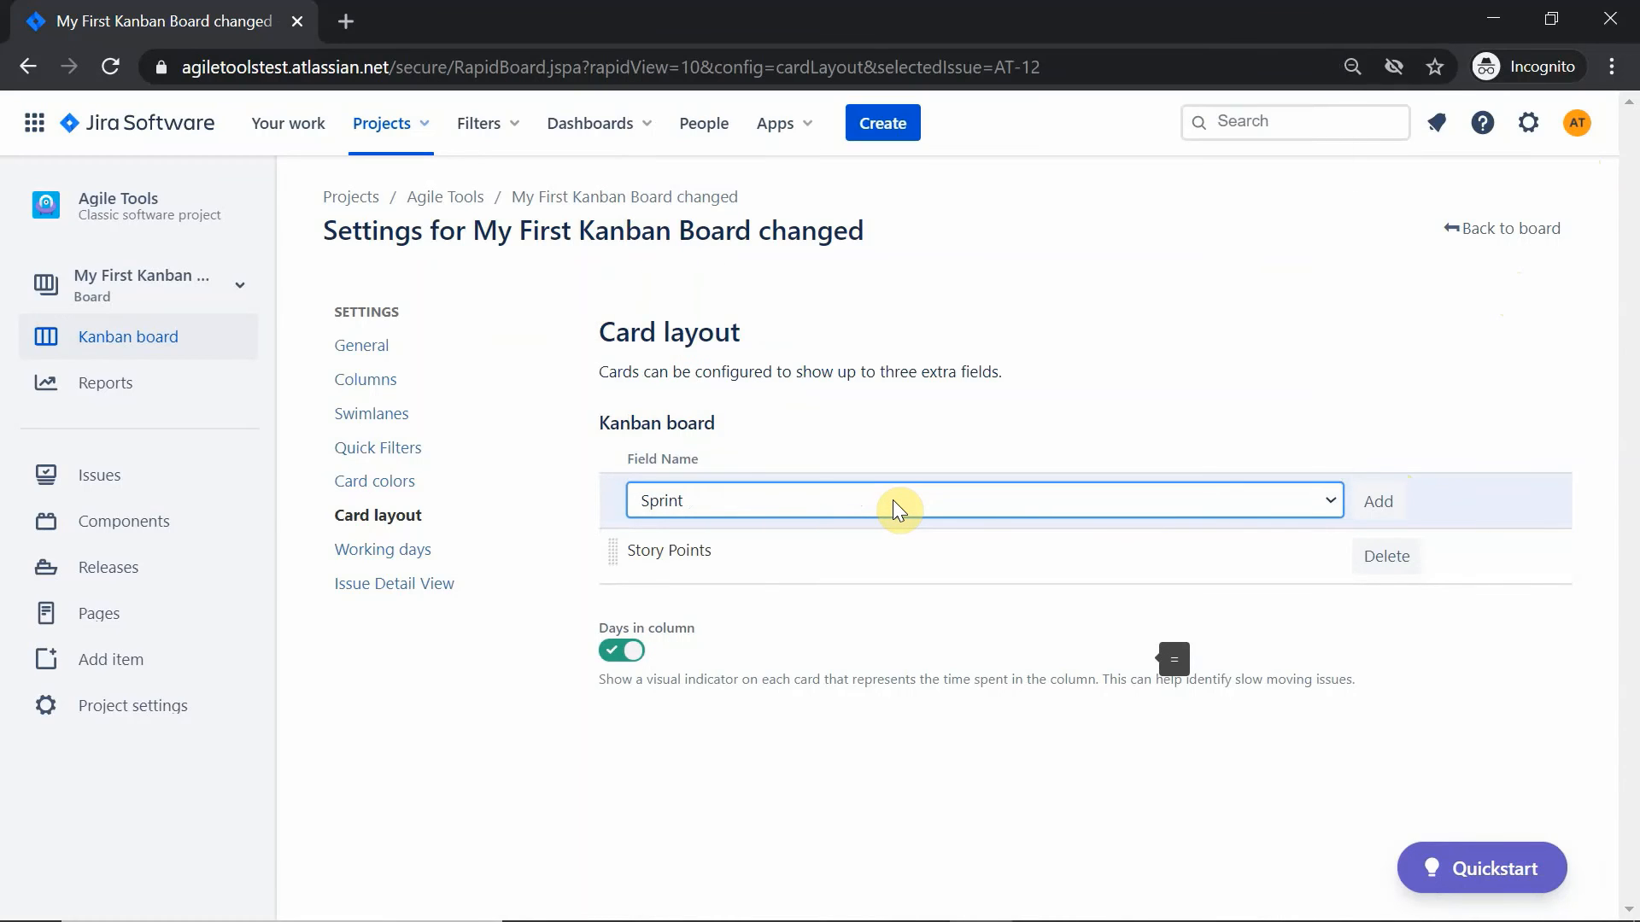
left_click(1384, 504)
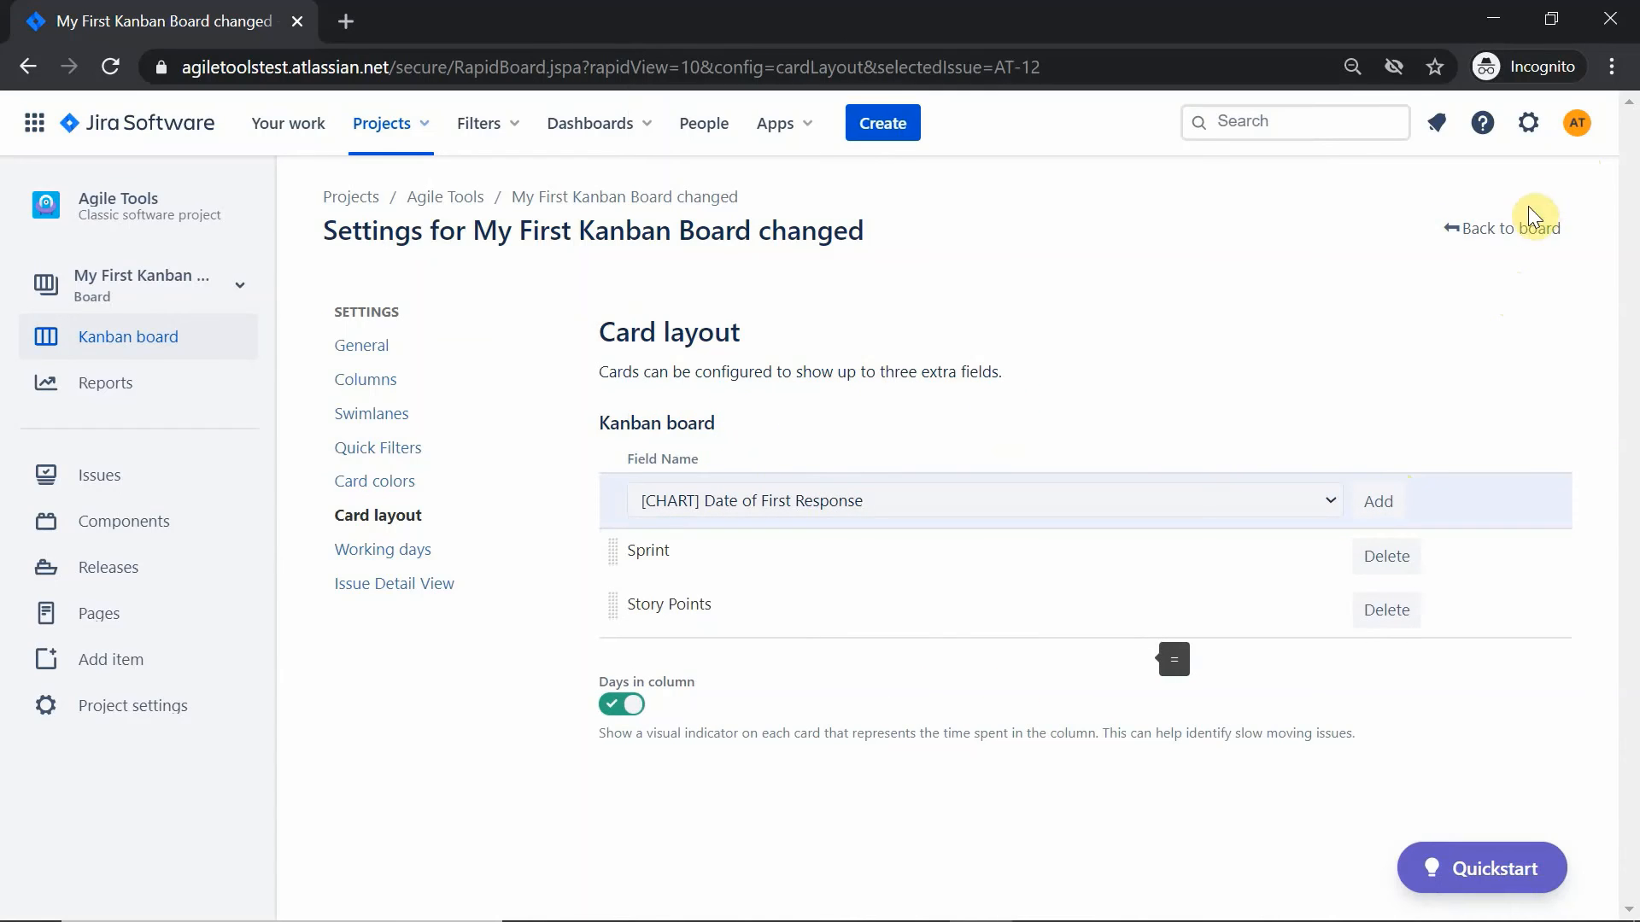
Step: Return to the board and check the extra fields on the cards in the Done column
left_click(1508, 228)
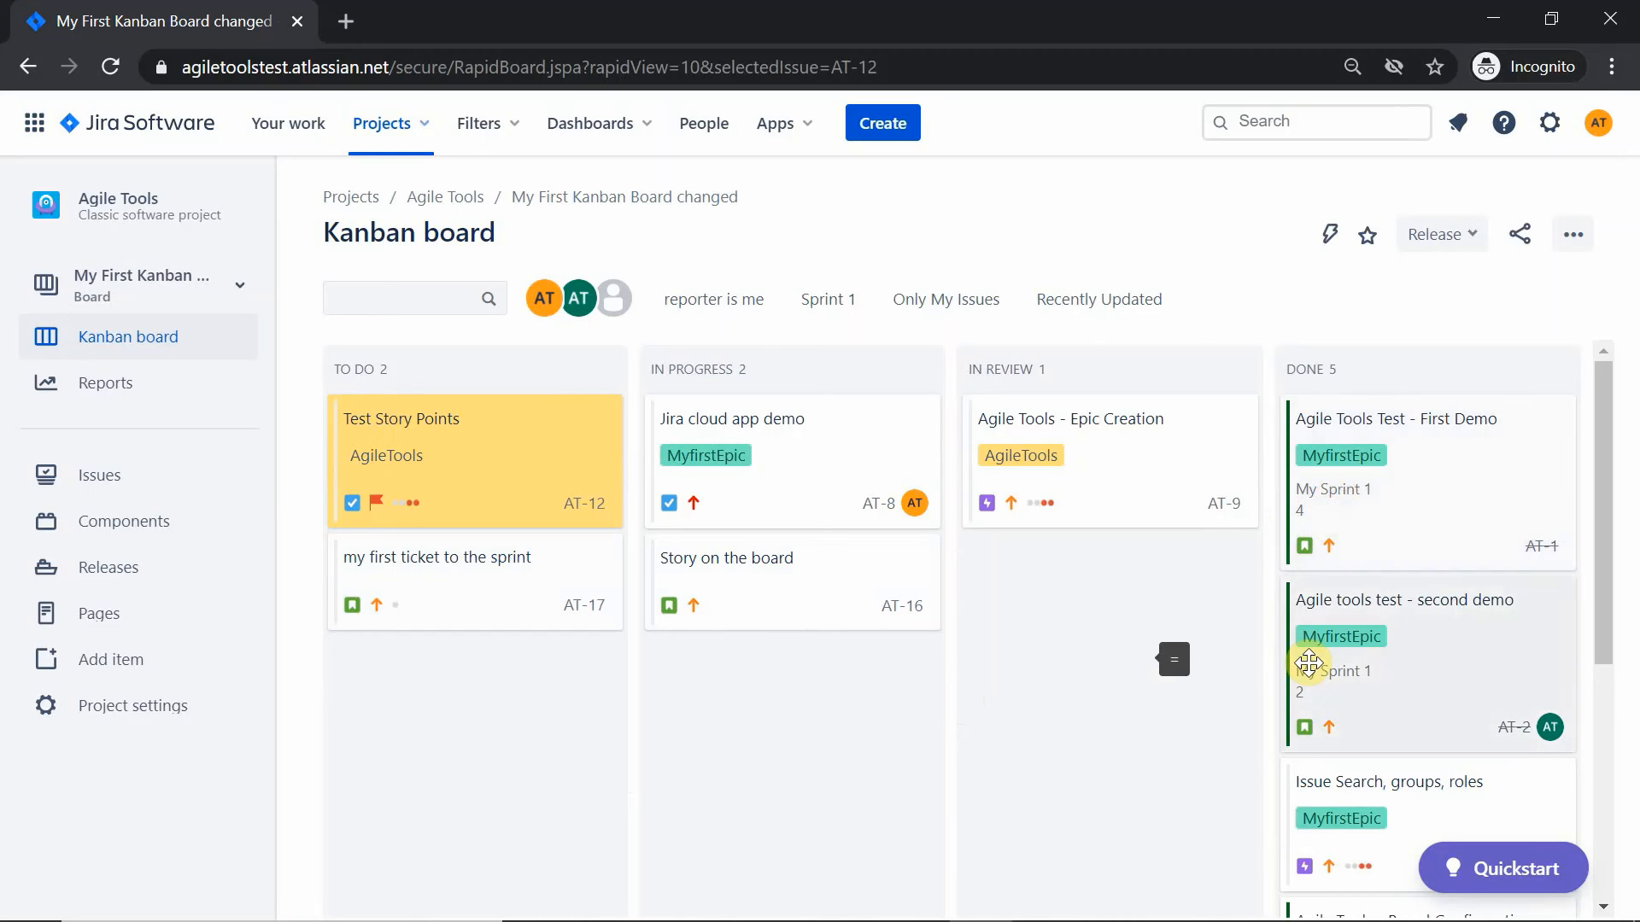
left_click_drag(1603, 524, 1622, 652)
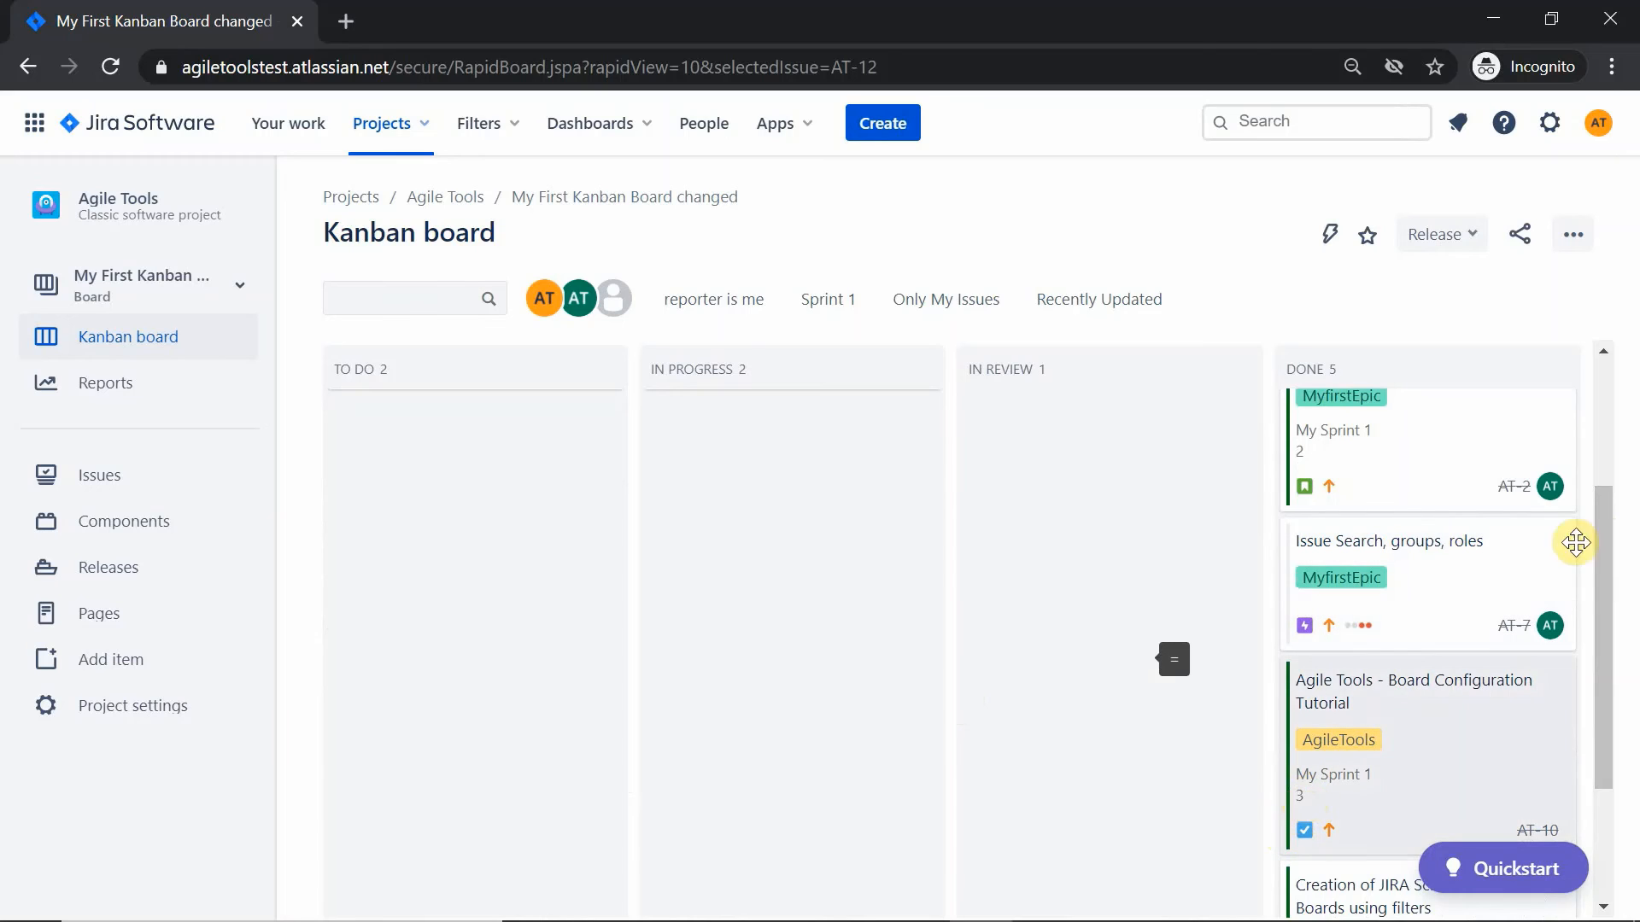
left_click_drag(1614, 561, 1603, 410)
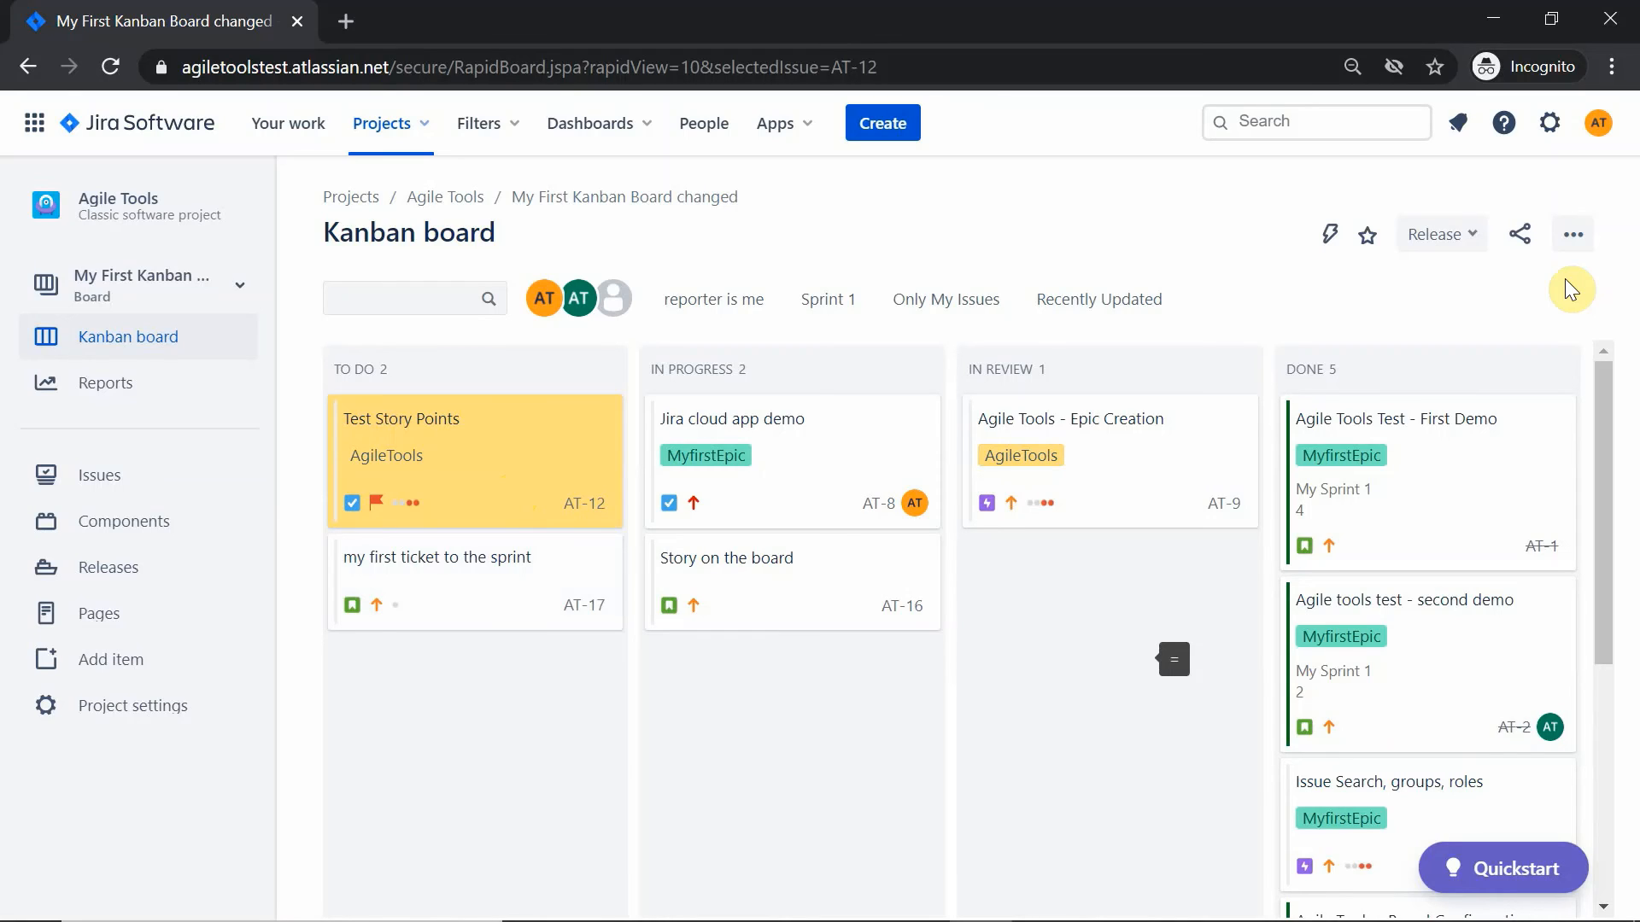
Step: Reopen the board settings, reload the page and review the working days, including time zone and standard working days
left_click(1573, 234)
left_click(1499, 288)
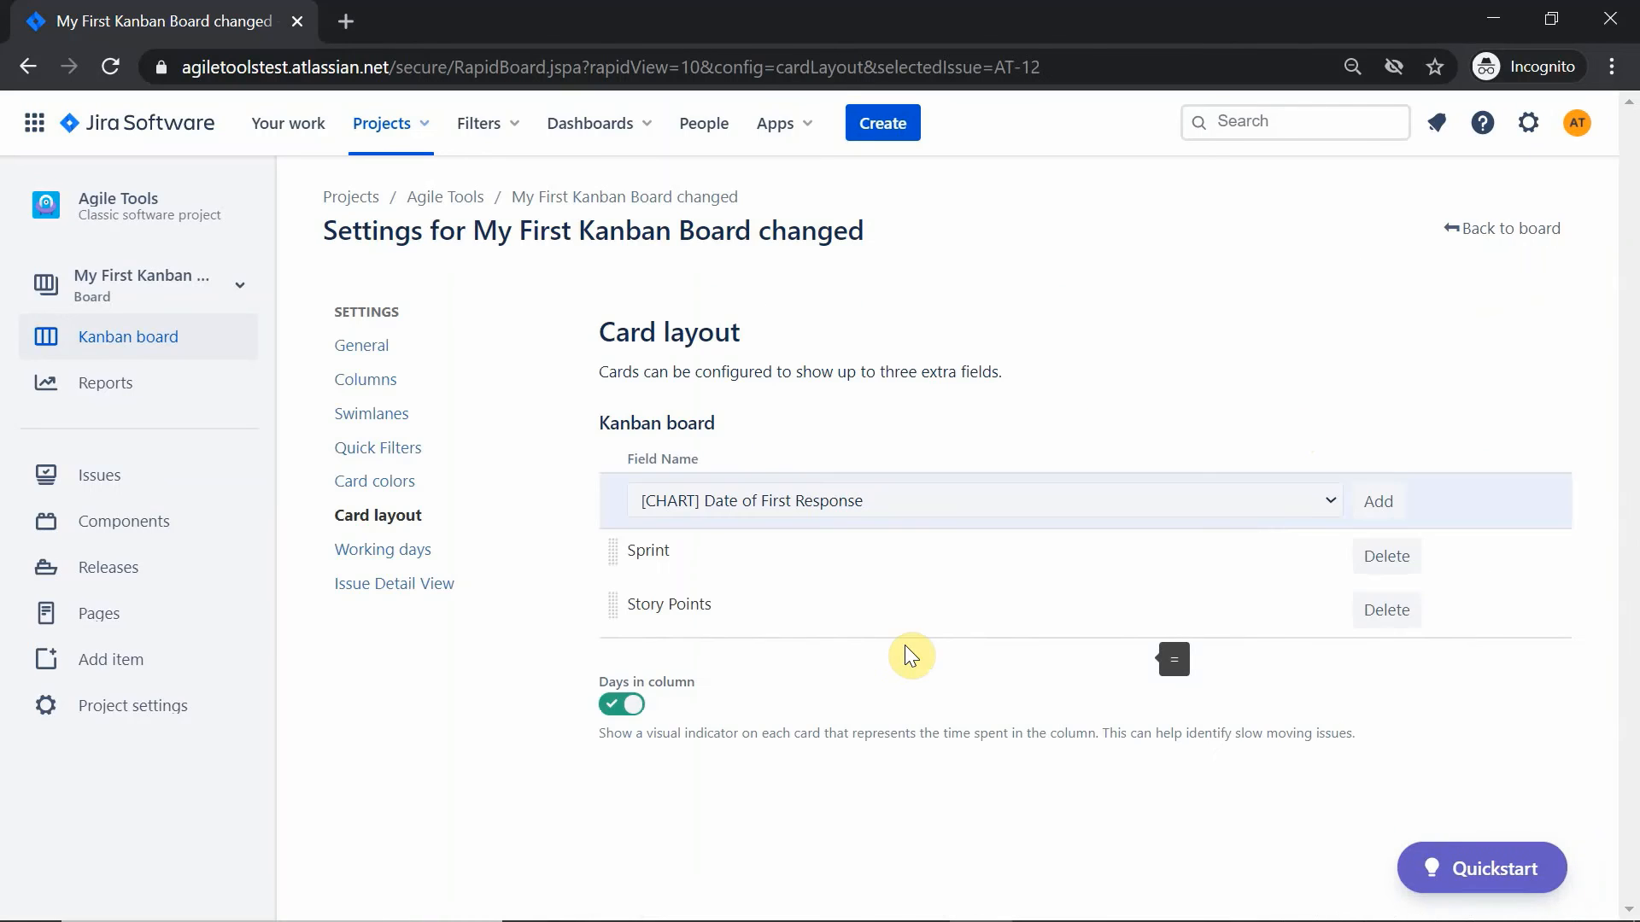
left_click(111, 68)
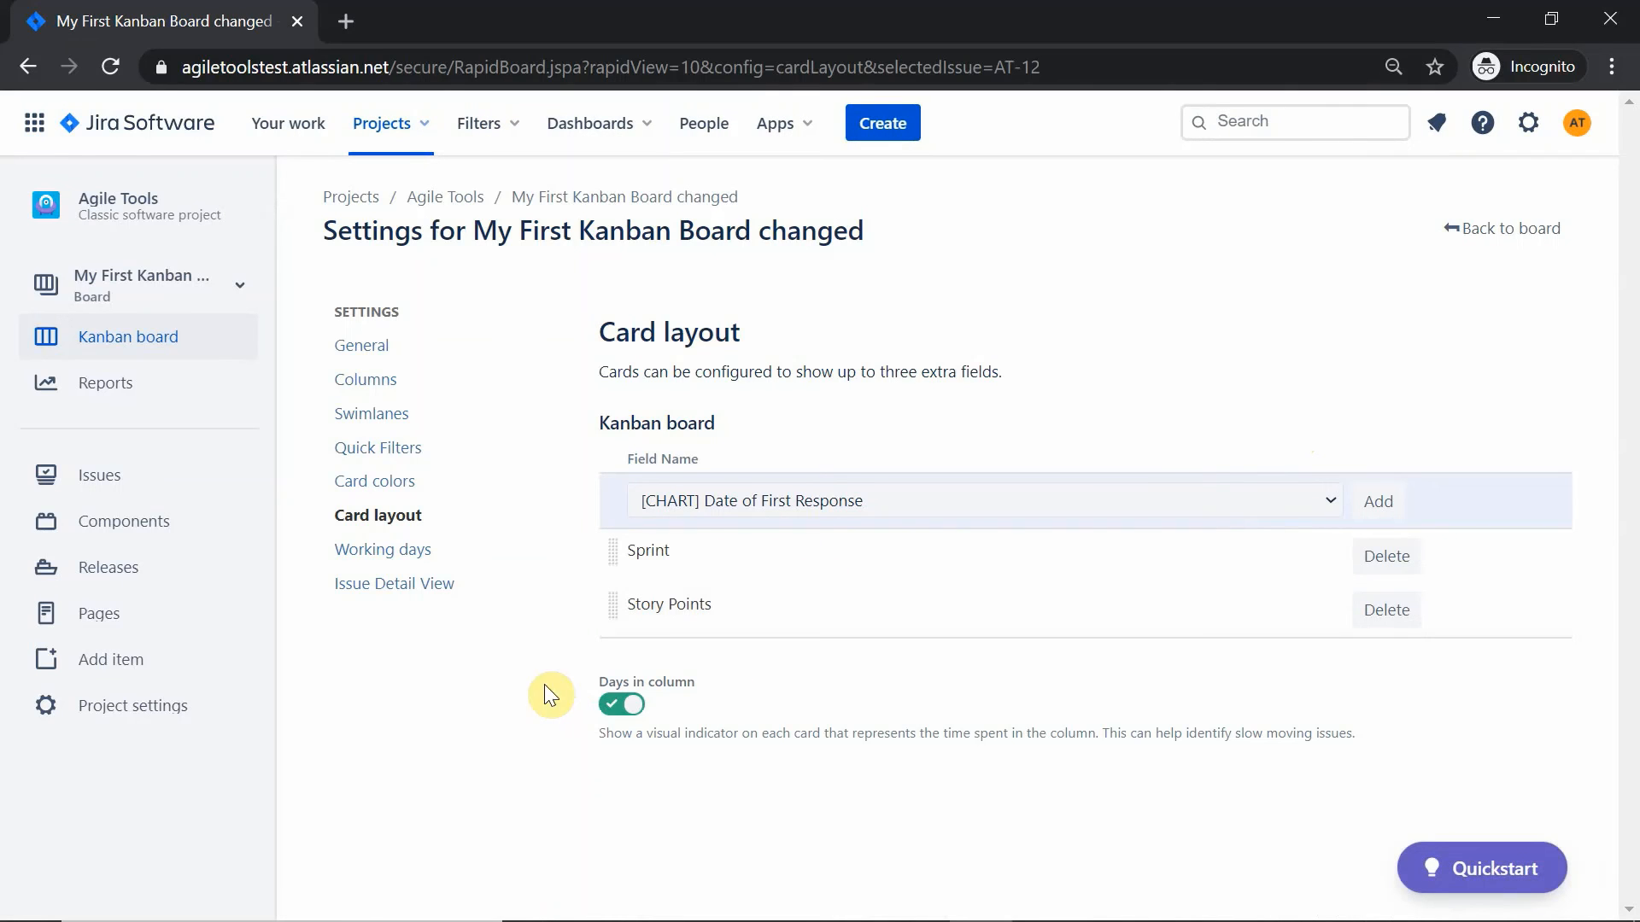
left_click(367, 555)
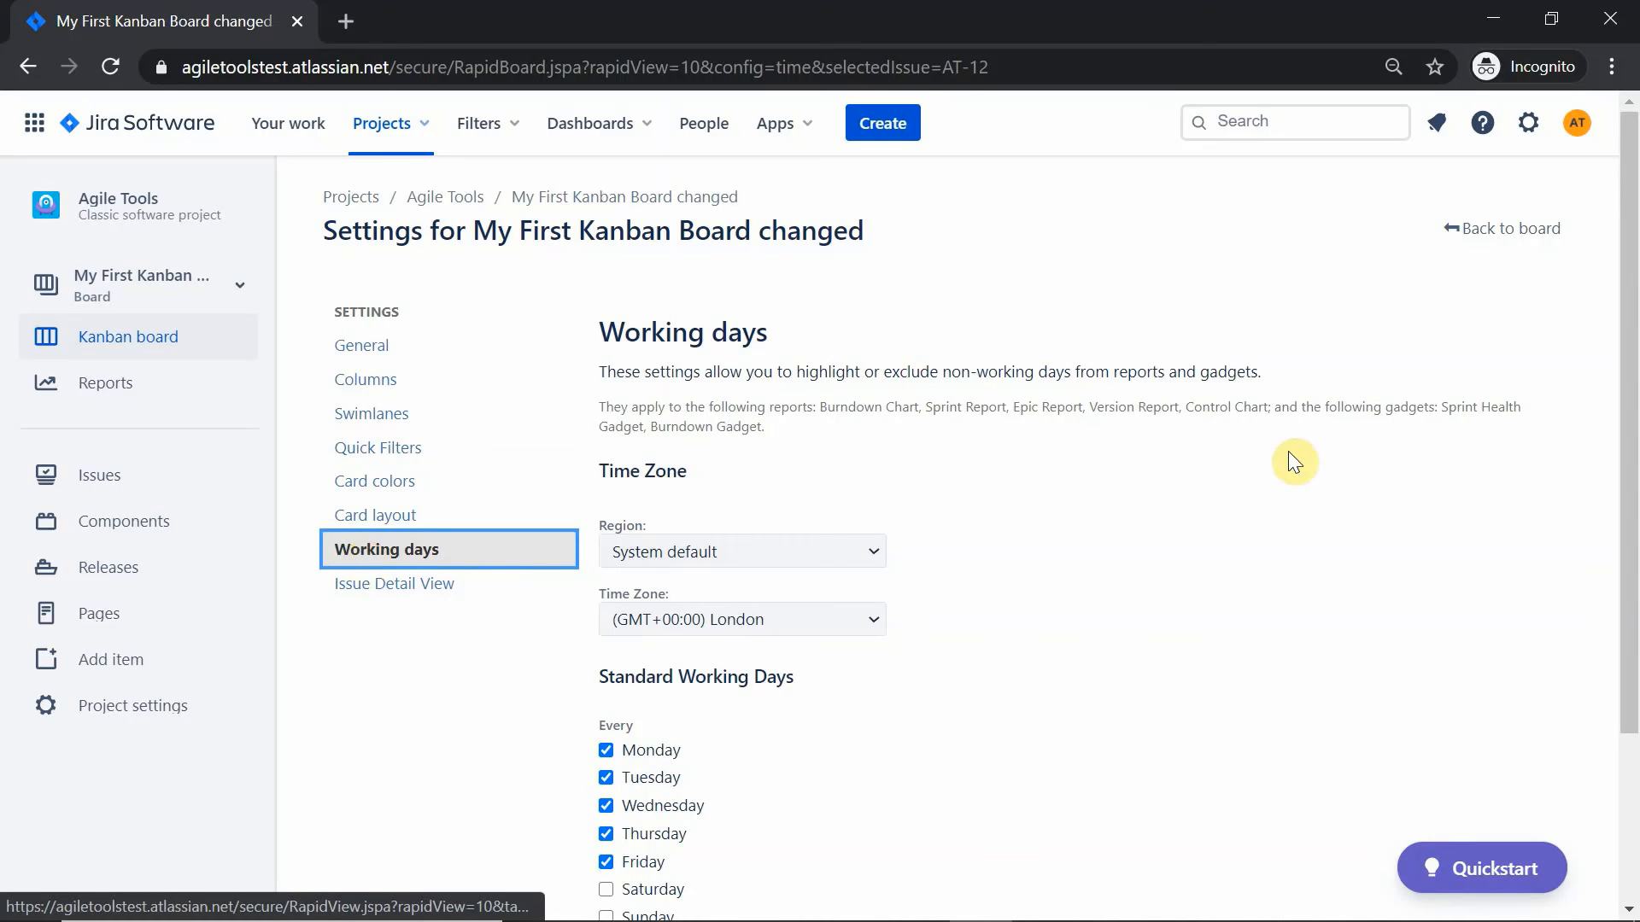
left_click_drag(1631, 408, 1633, 531)
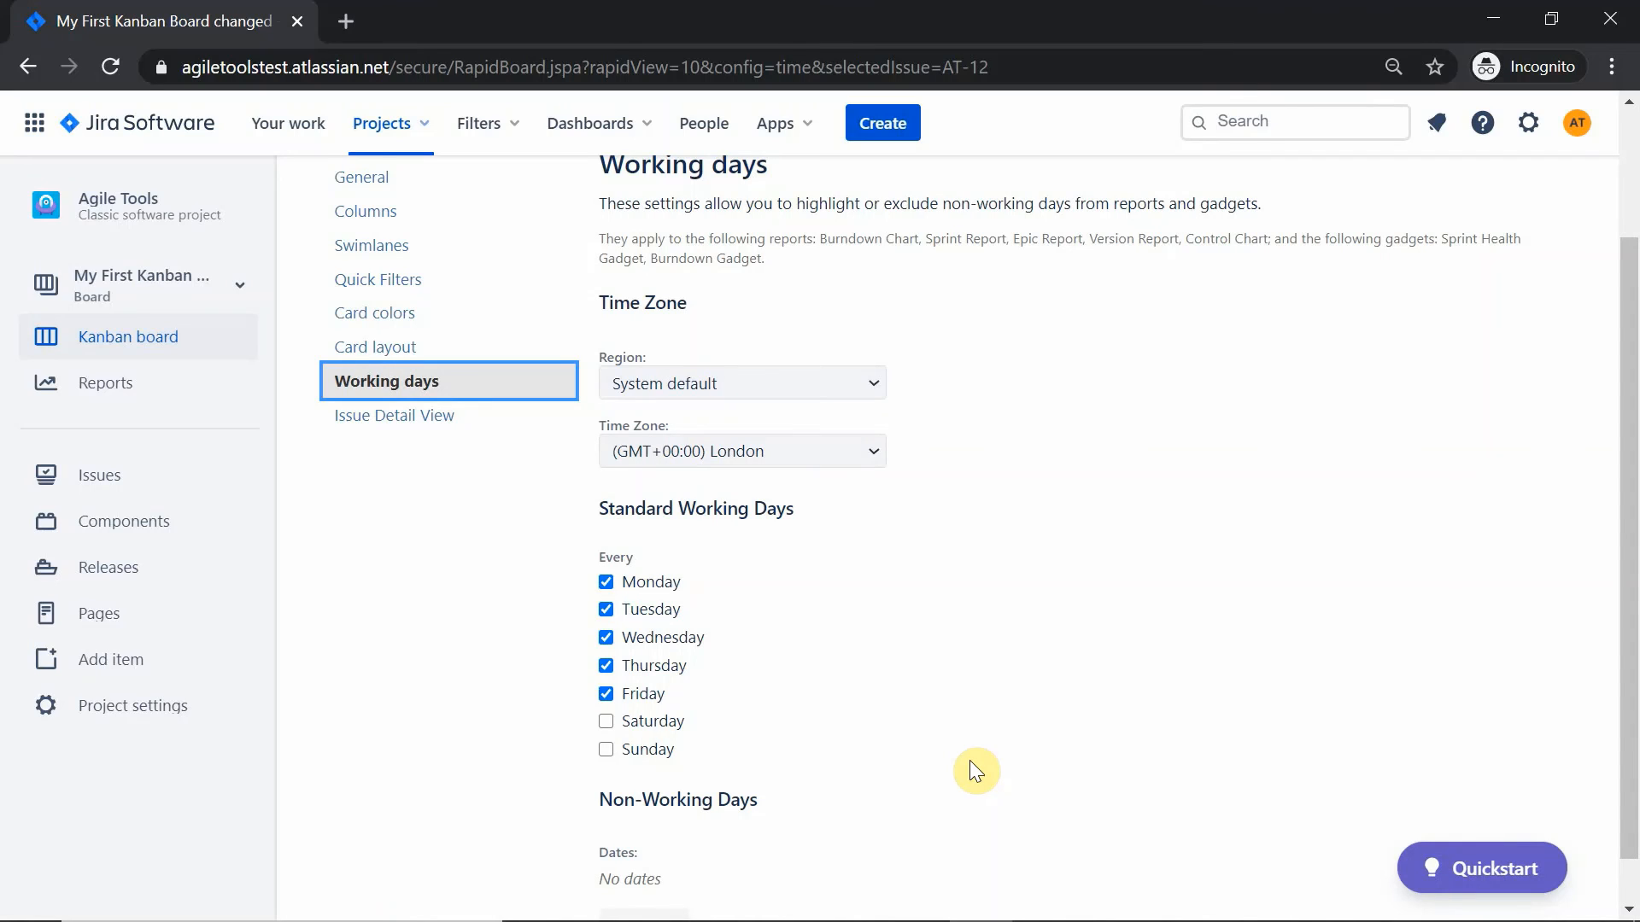
Step: View the Issue Detail View settings, then check the details of the "Jira cloud app demo" issue from the board
left_click(359, 417)
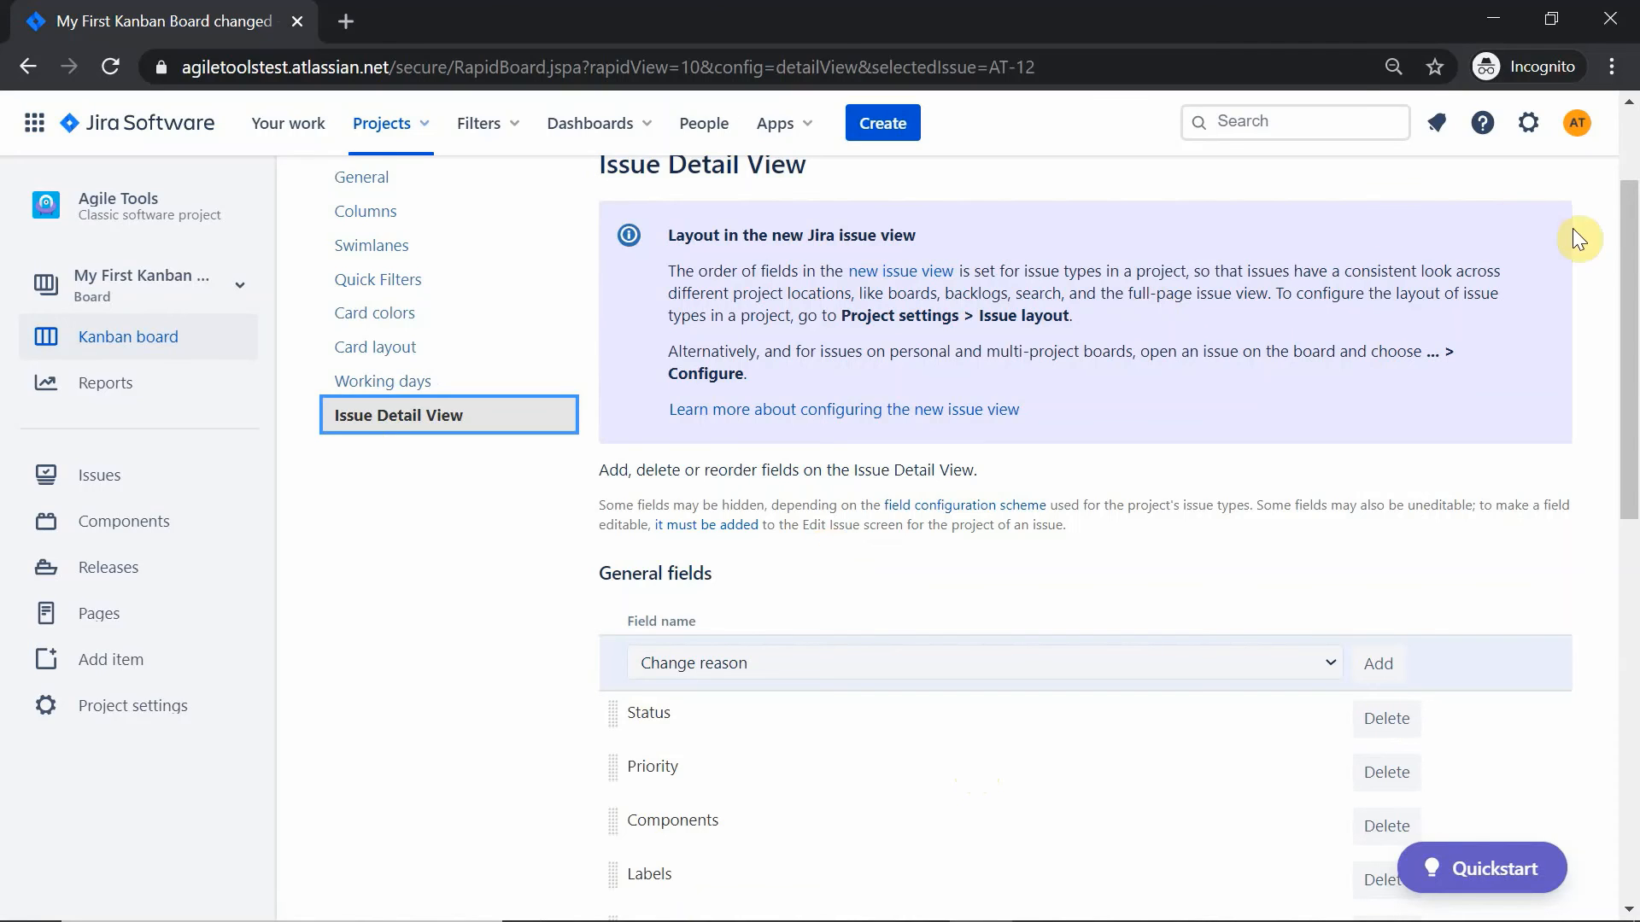
scroll(1575, 239, "up", 1)
left_click(1476, 205)
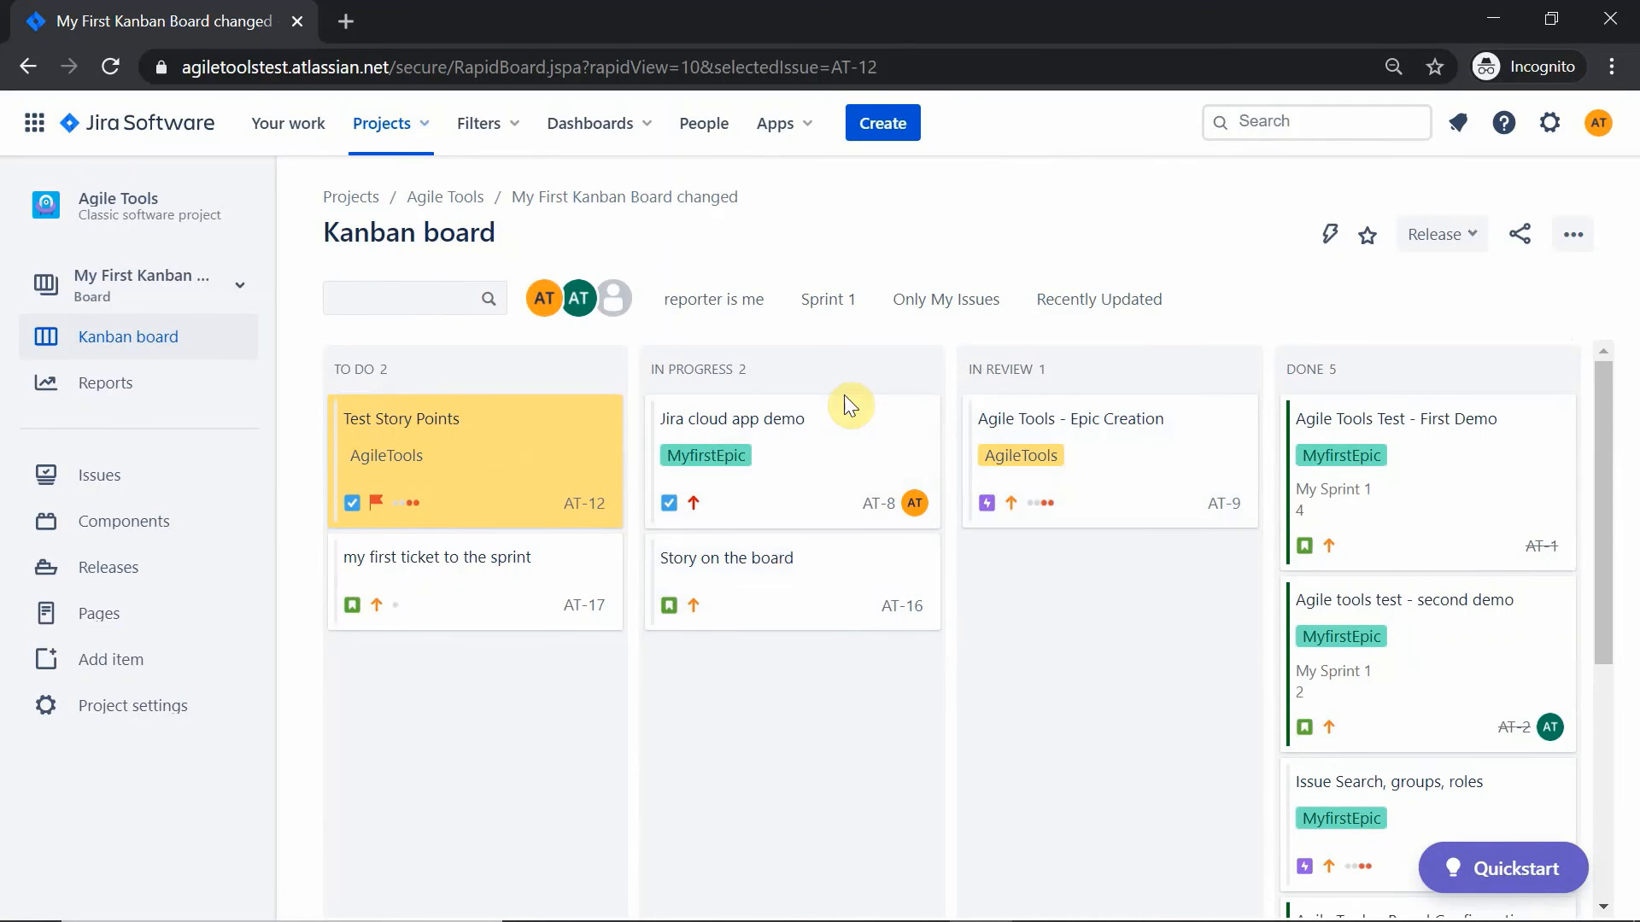
left_click(845, 410)
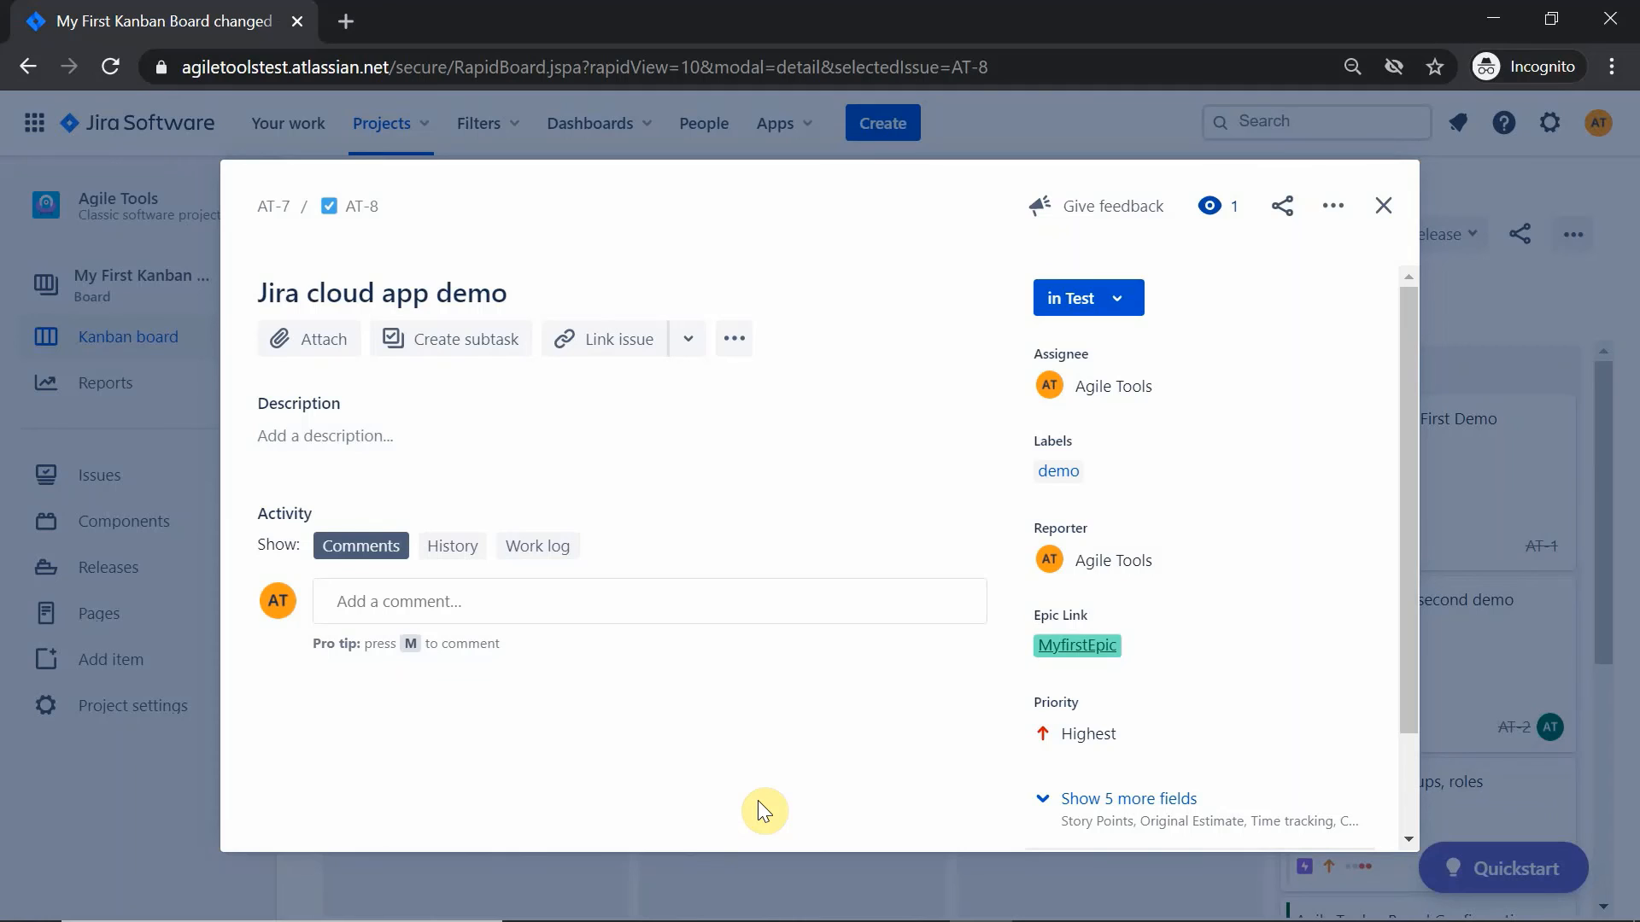
left_click(1384, 206)
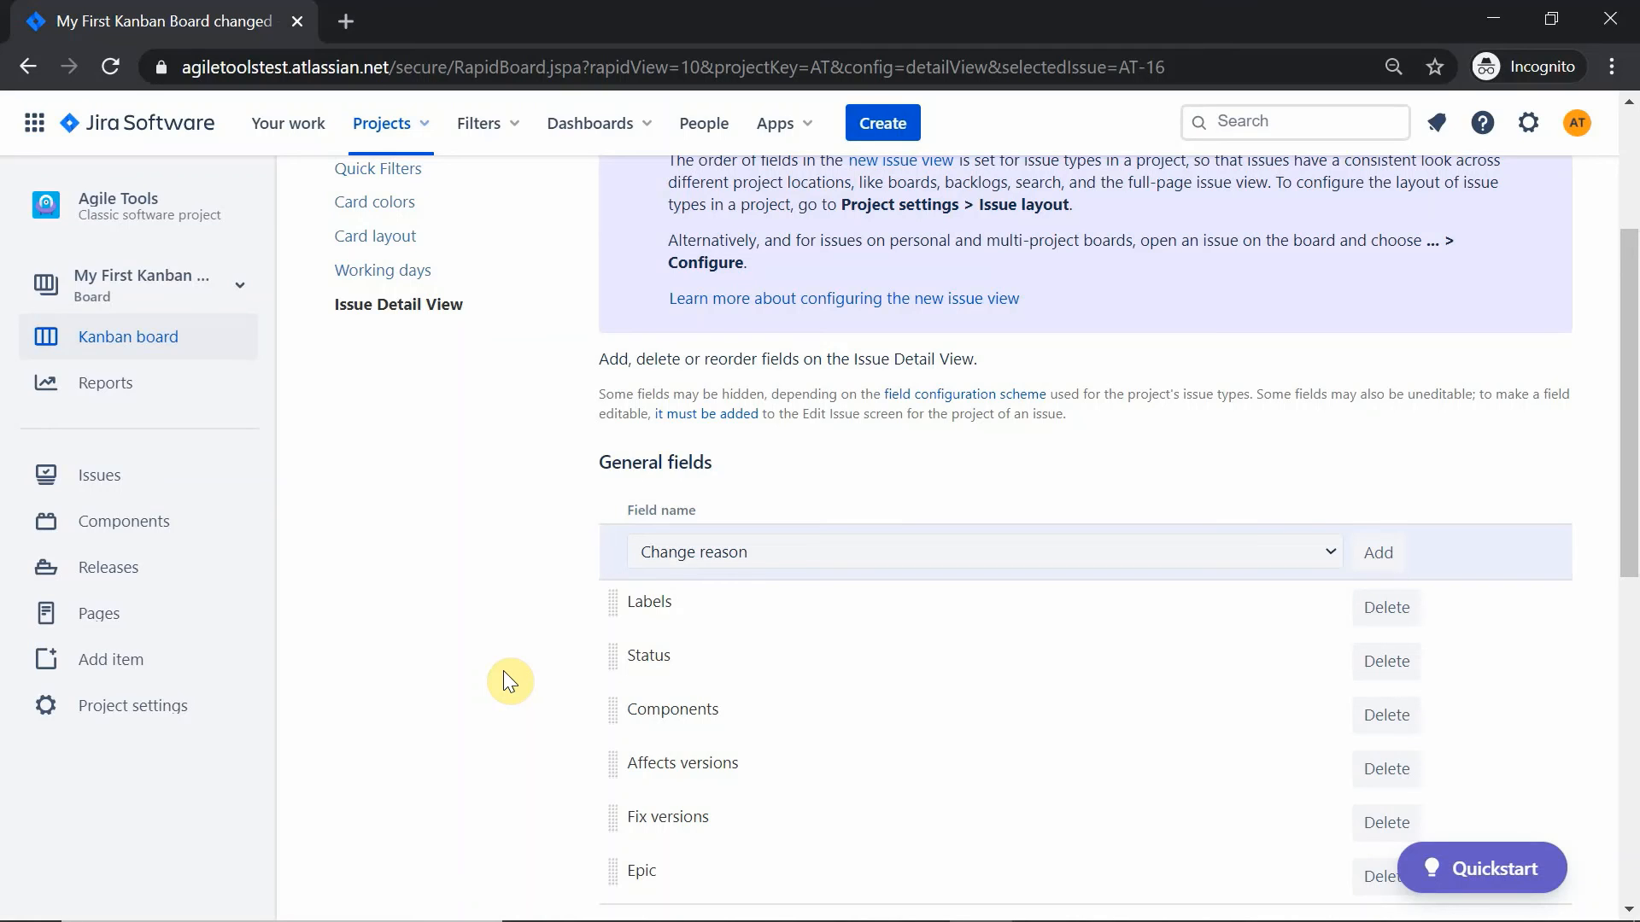
Step: Review the general fields in the Issue Detail View settings and check the details of the "Story on the board" issue
scroll(504, 672, "up", 1)
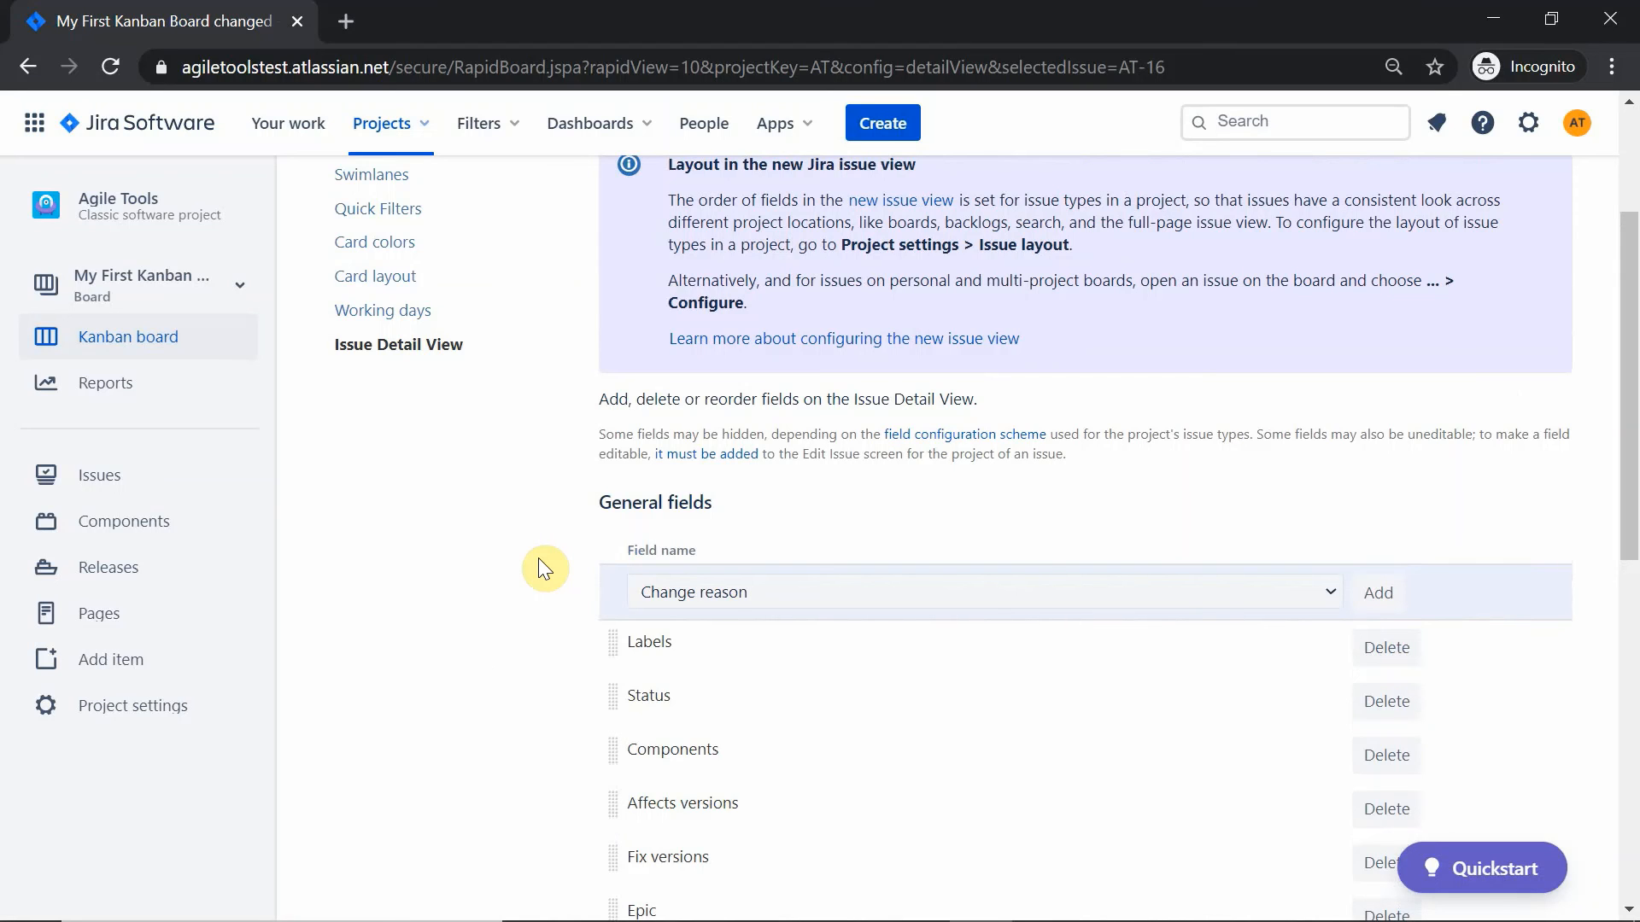
scroll(733, 461, "up", 3)
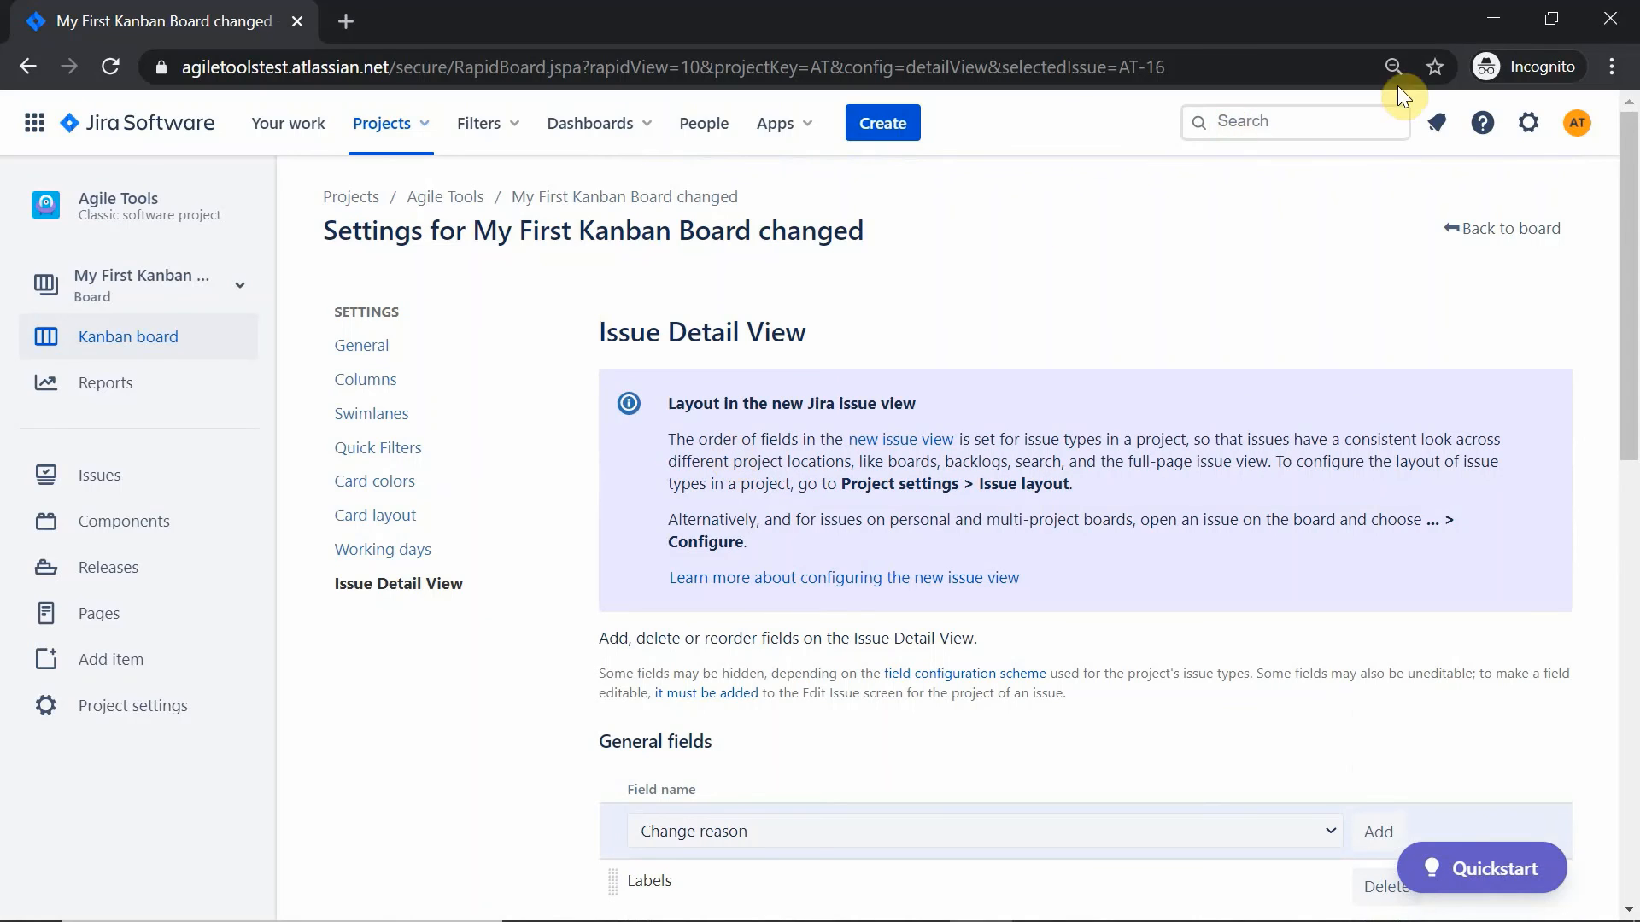
left_click(1488, 237)
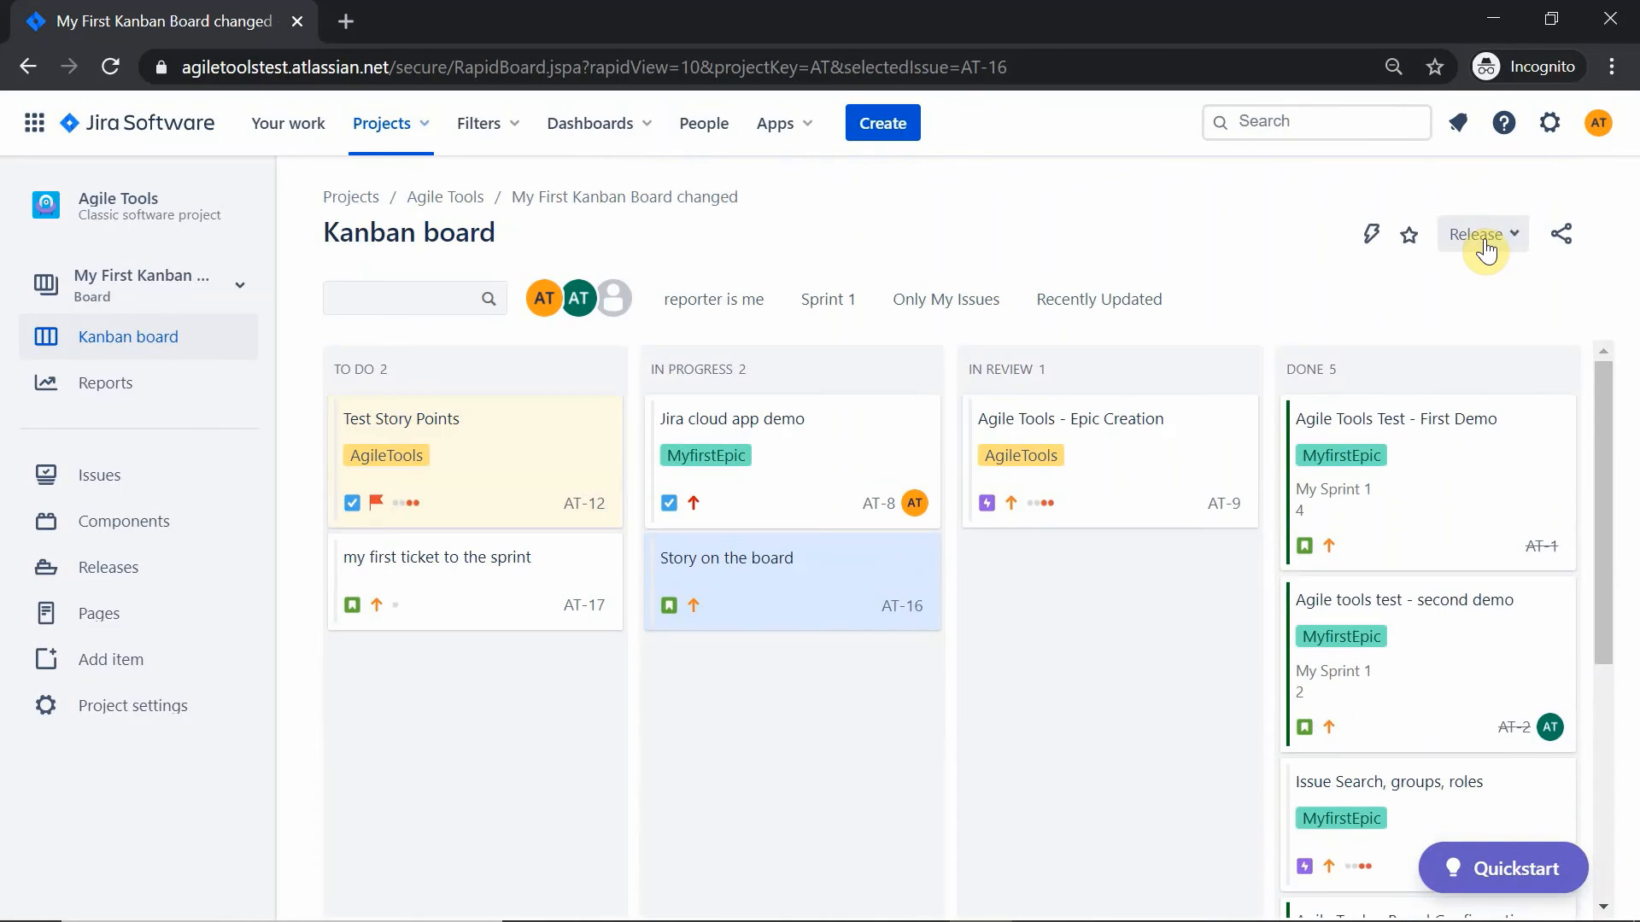
left_click(766, 603)
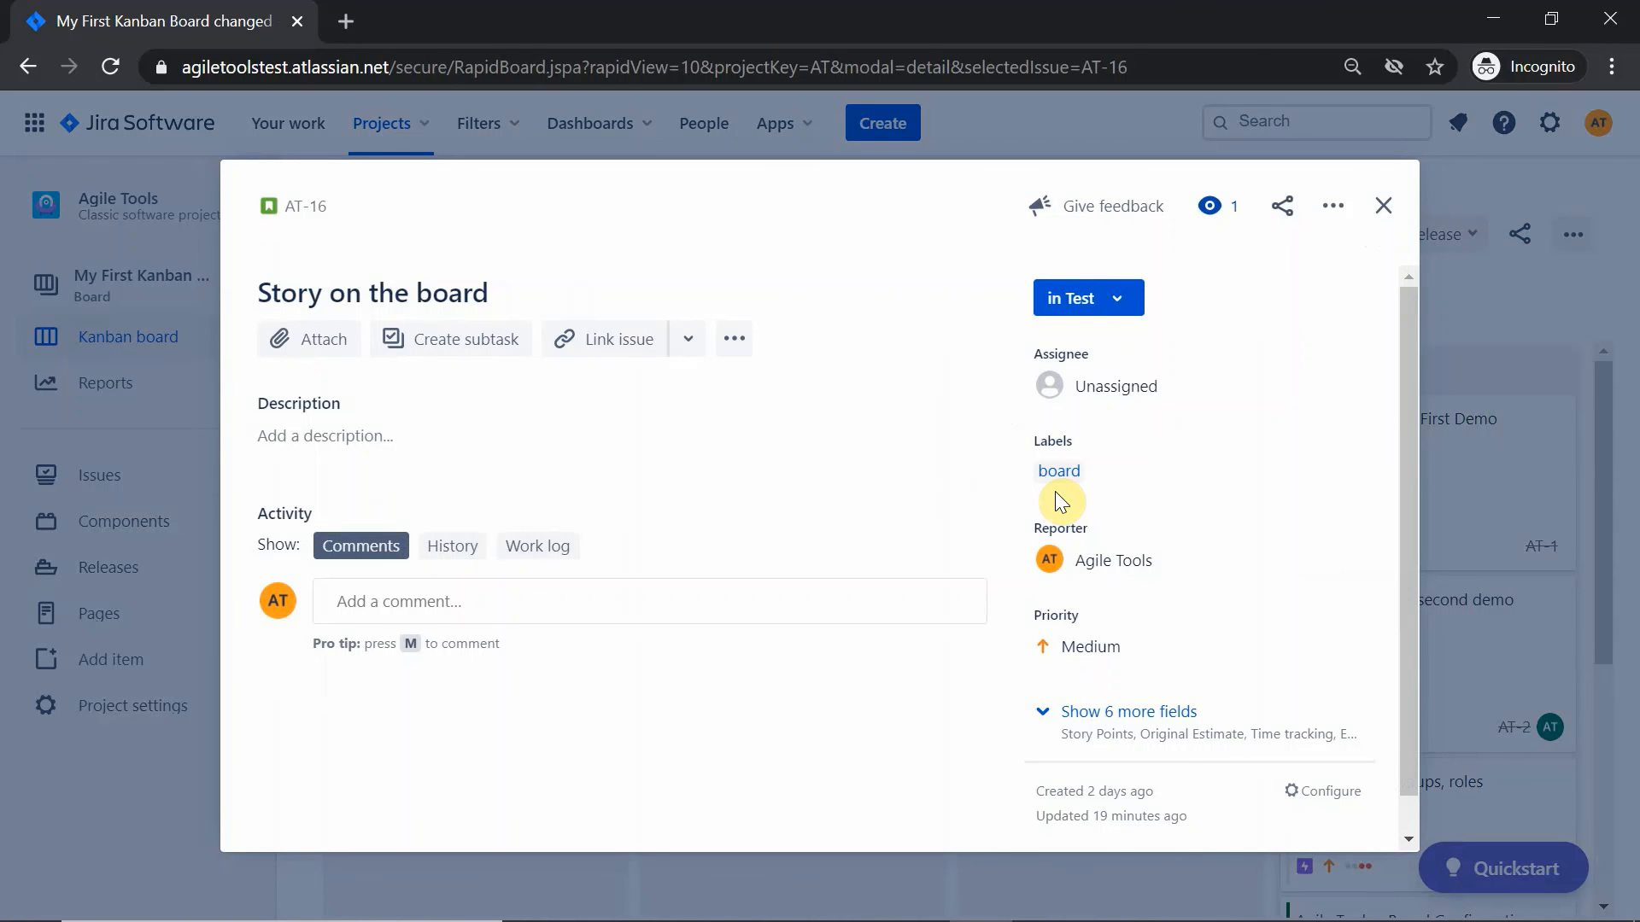
left_click(1385, 207)
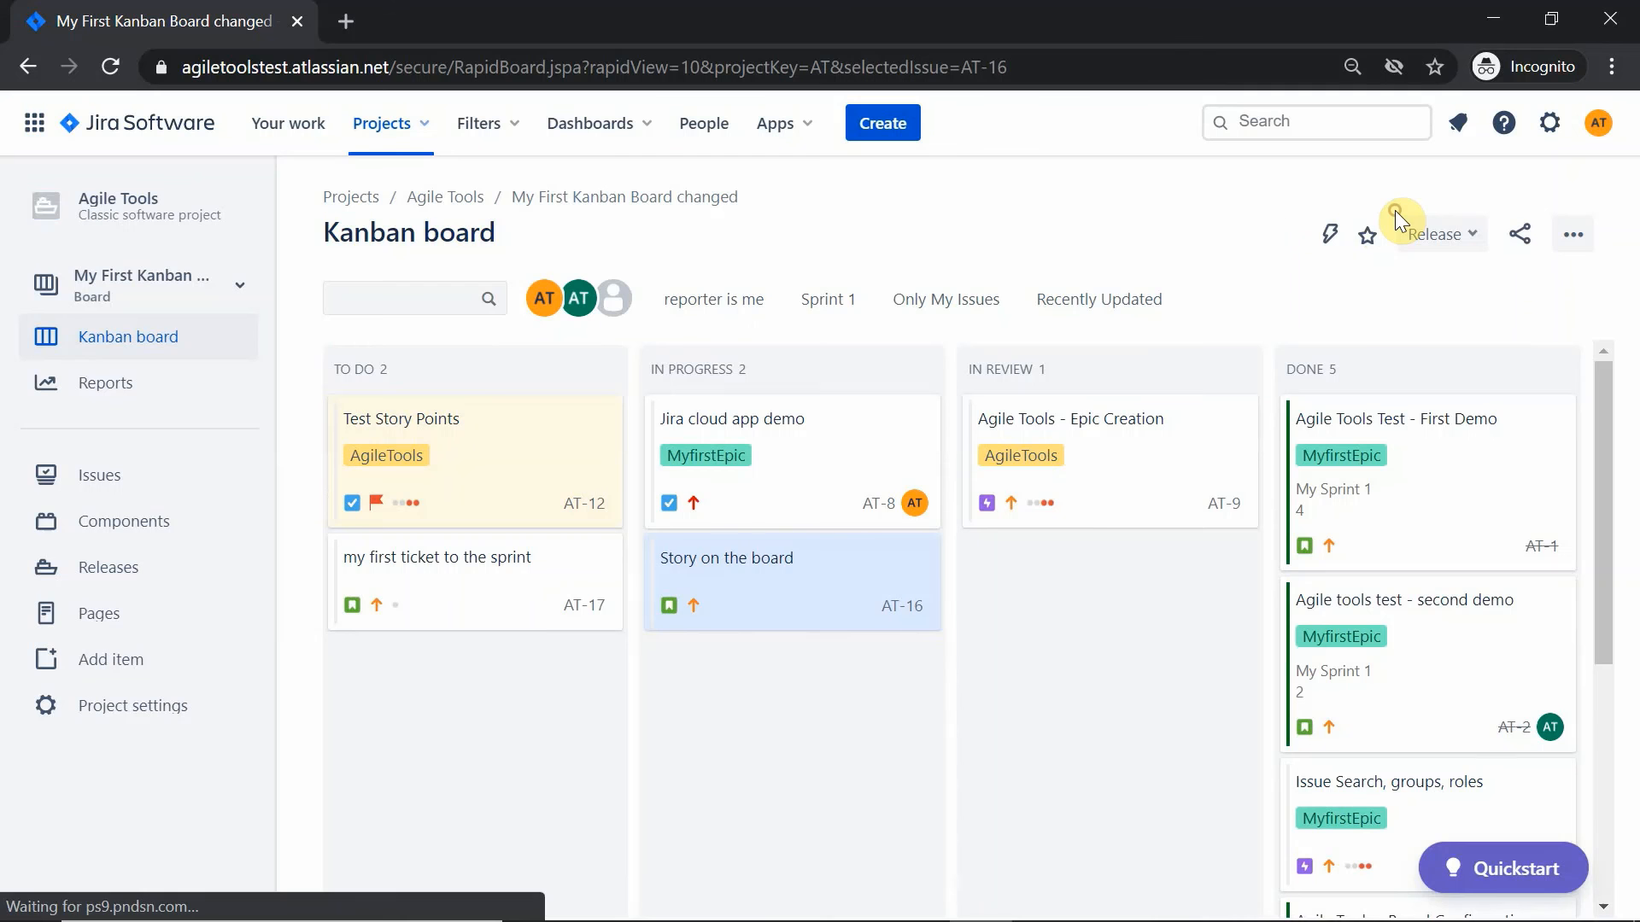
Step: Reopen the Issue Detail View settings and delete Labels from the general fields
left_click(1577, 243)
left_click(1483, 289)
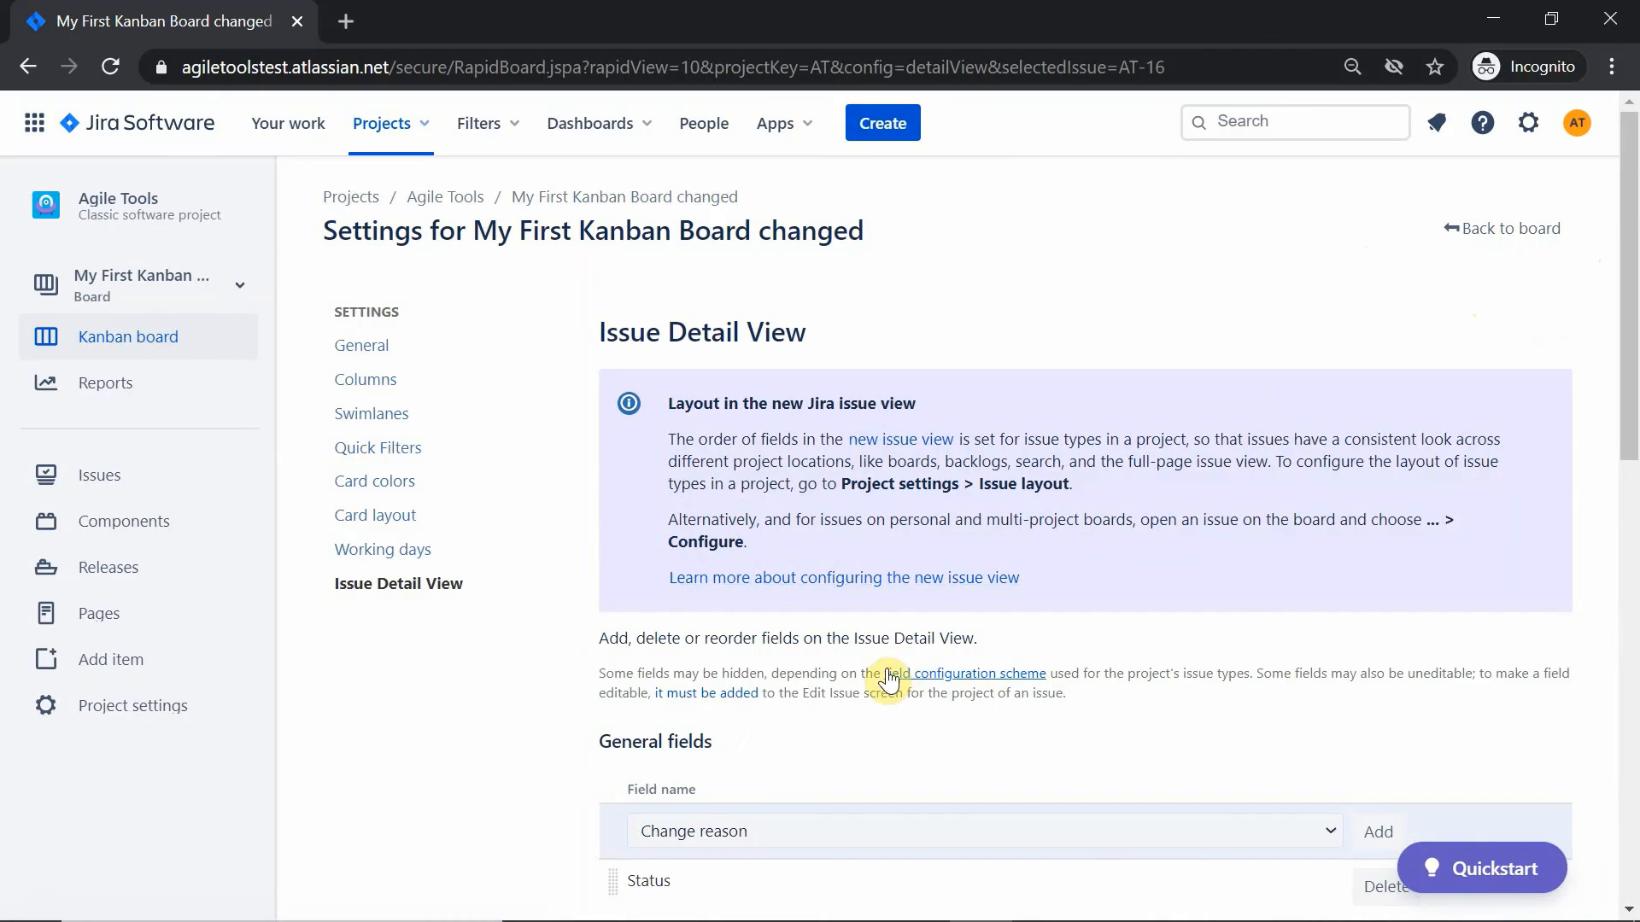
scroll(887, 692, "down", 2)
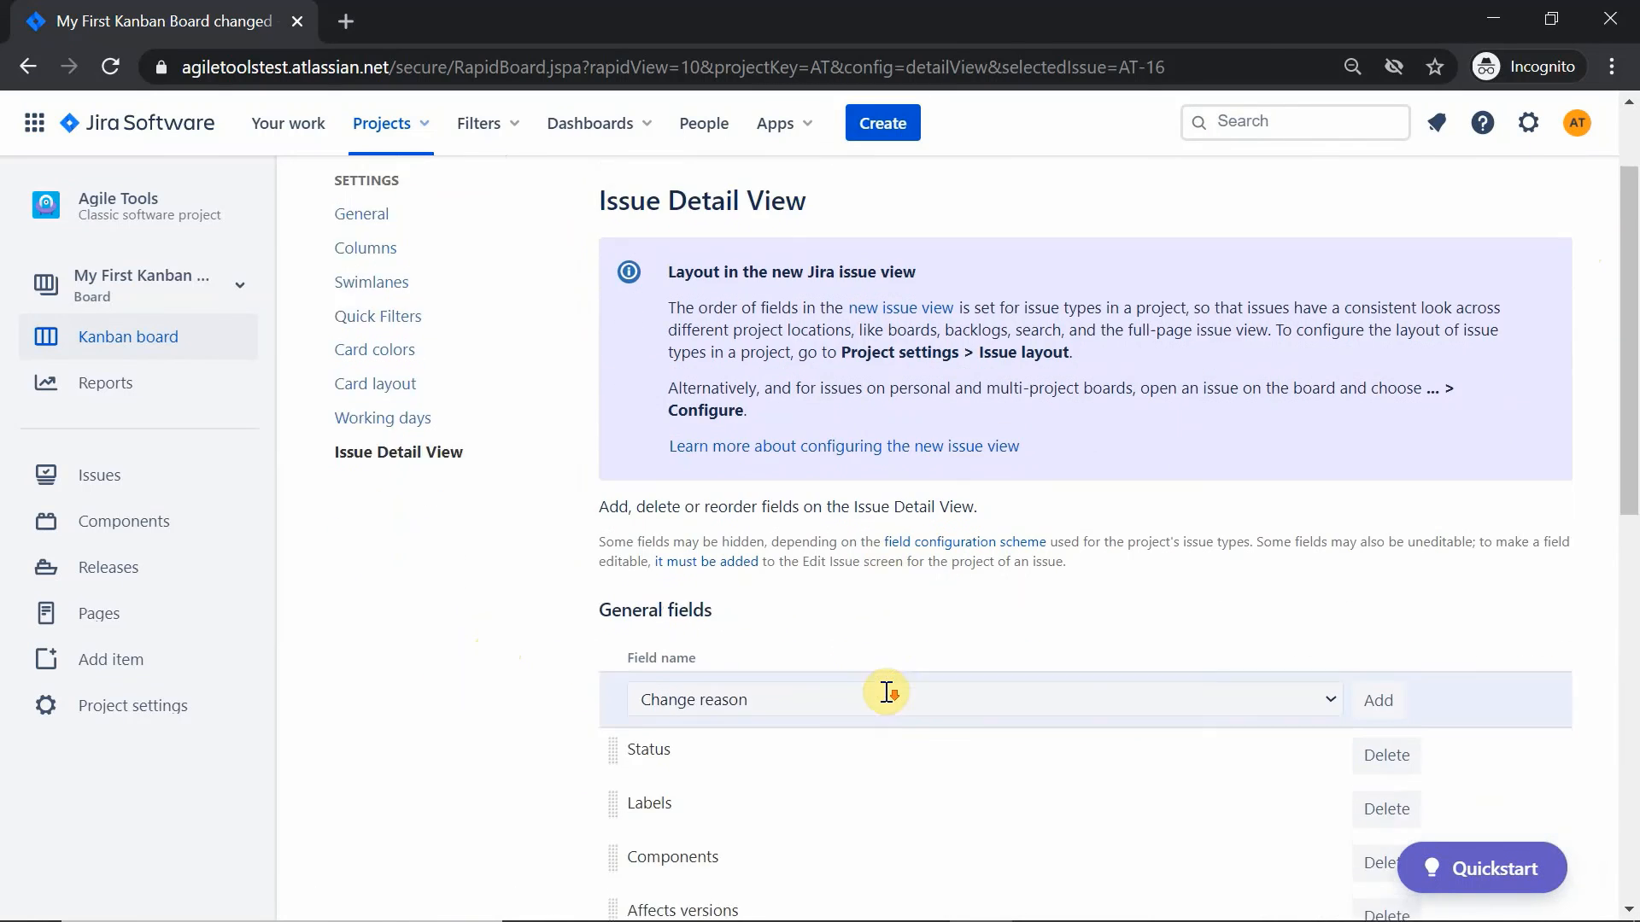
scroll(887, 692, "down", 1)
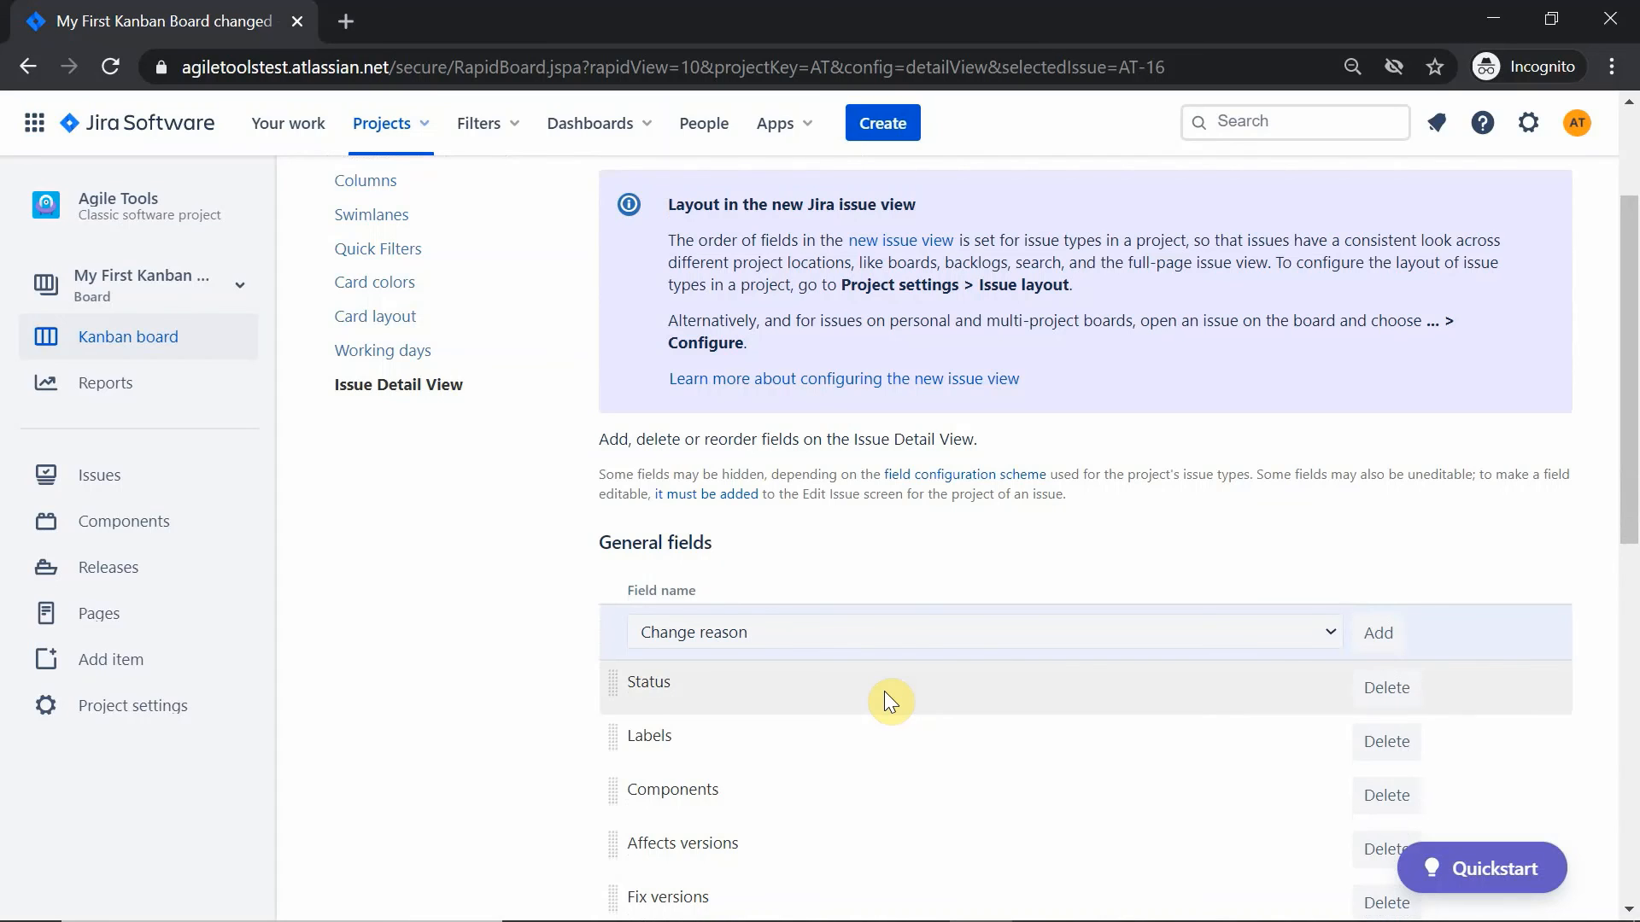
scroll(886, 693, "down", 2)
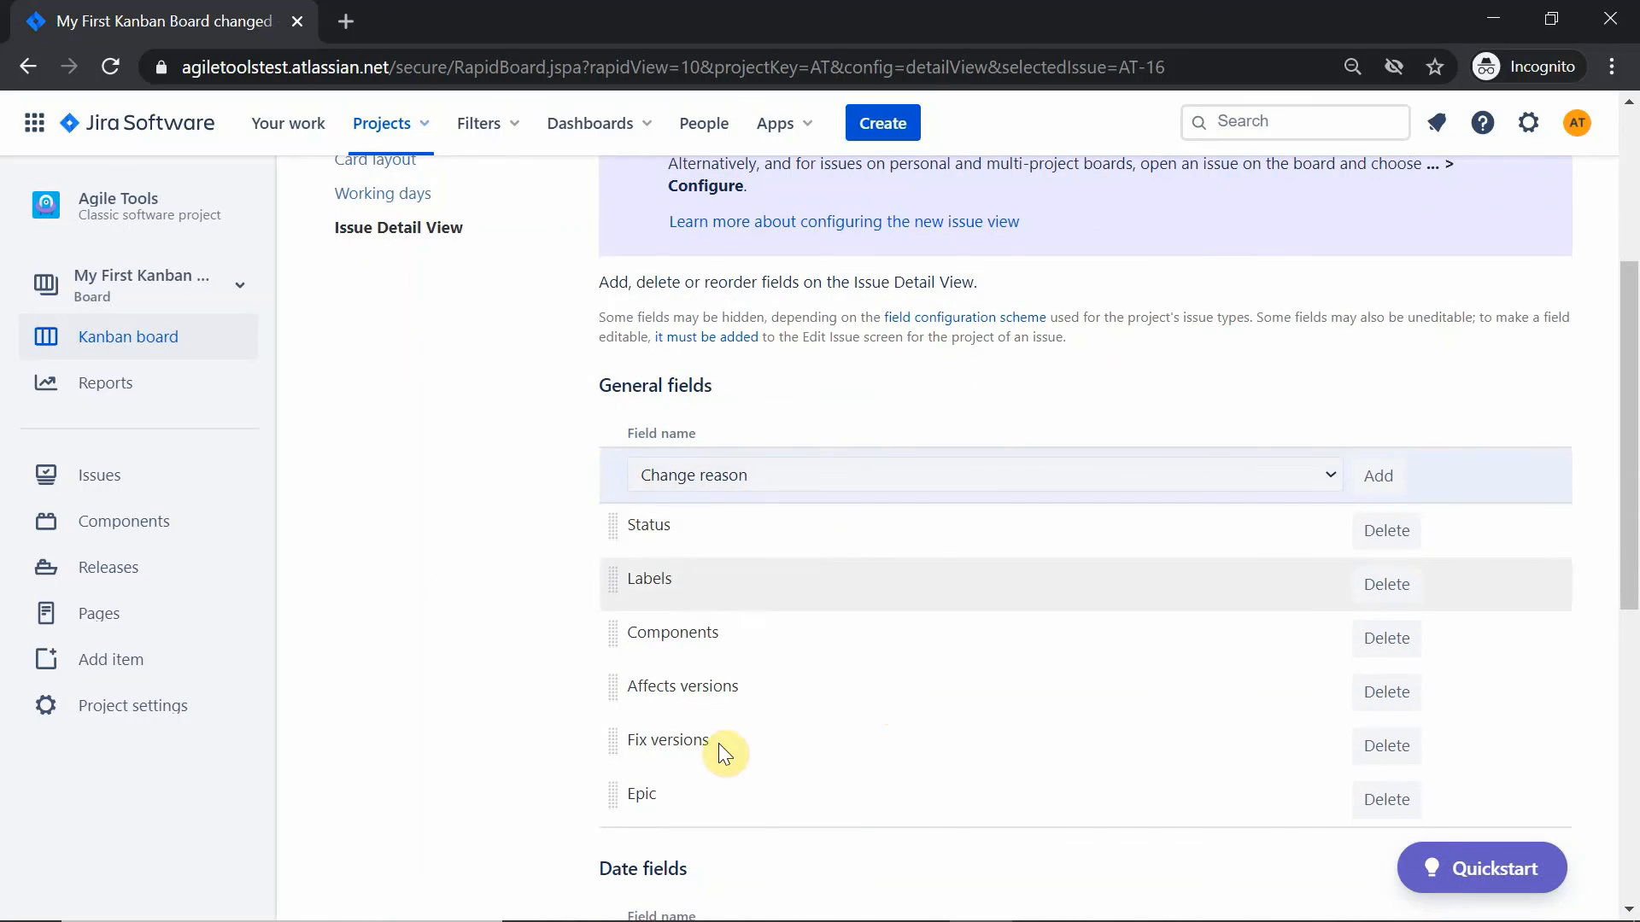
left_click(1385, 588)
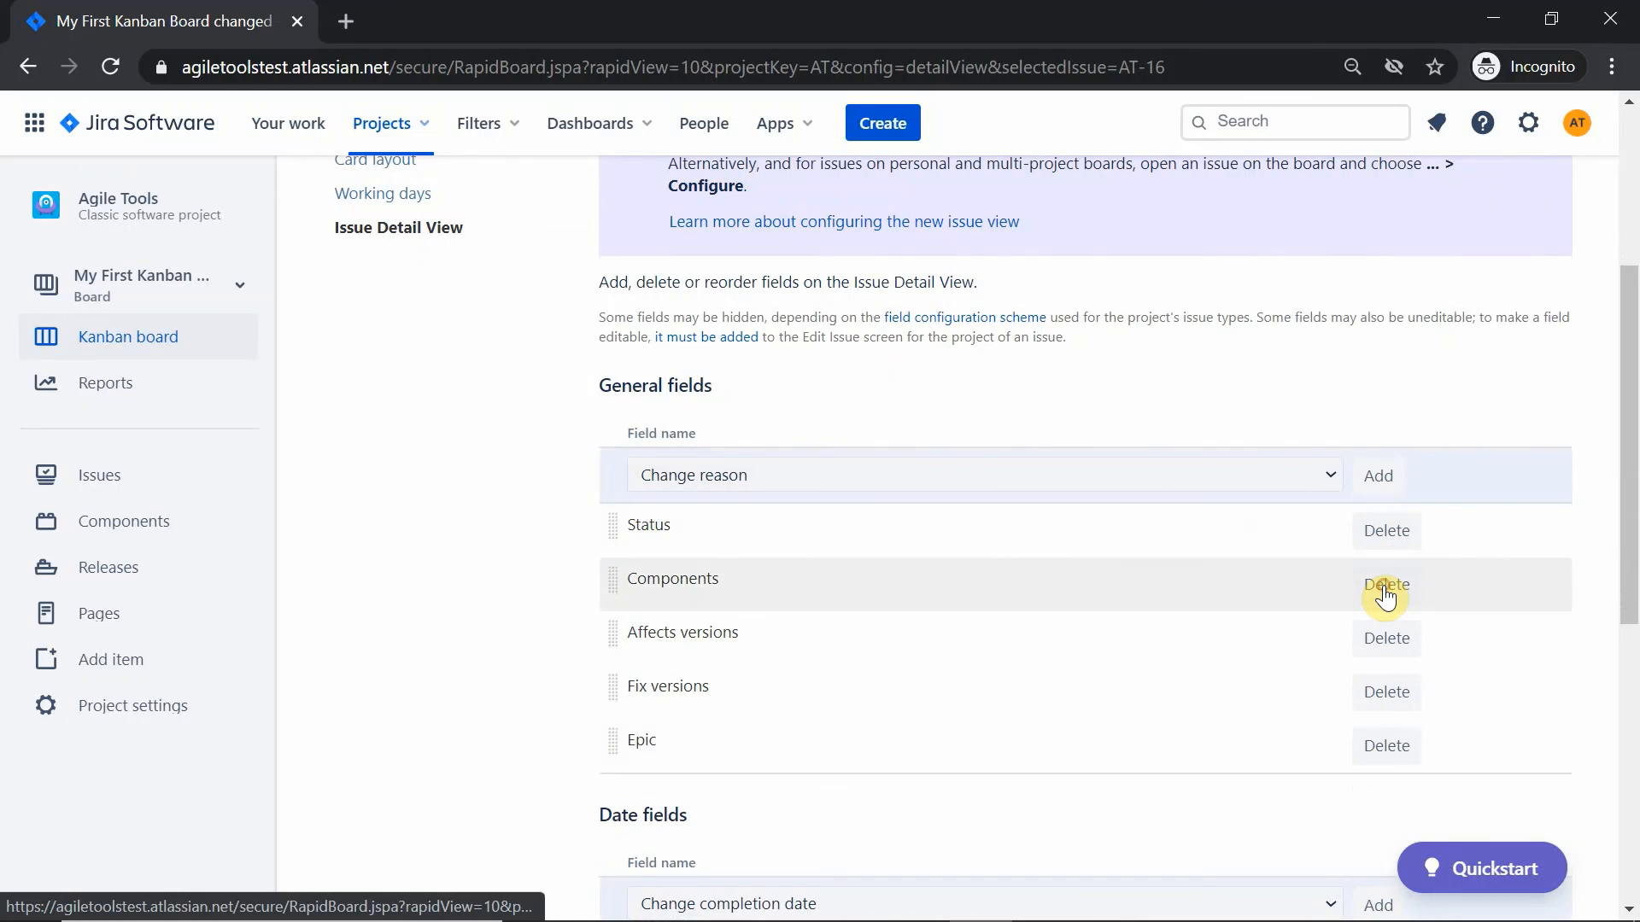
left_click(1384, 596)
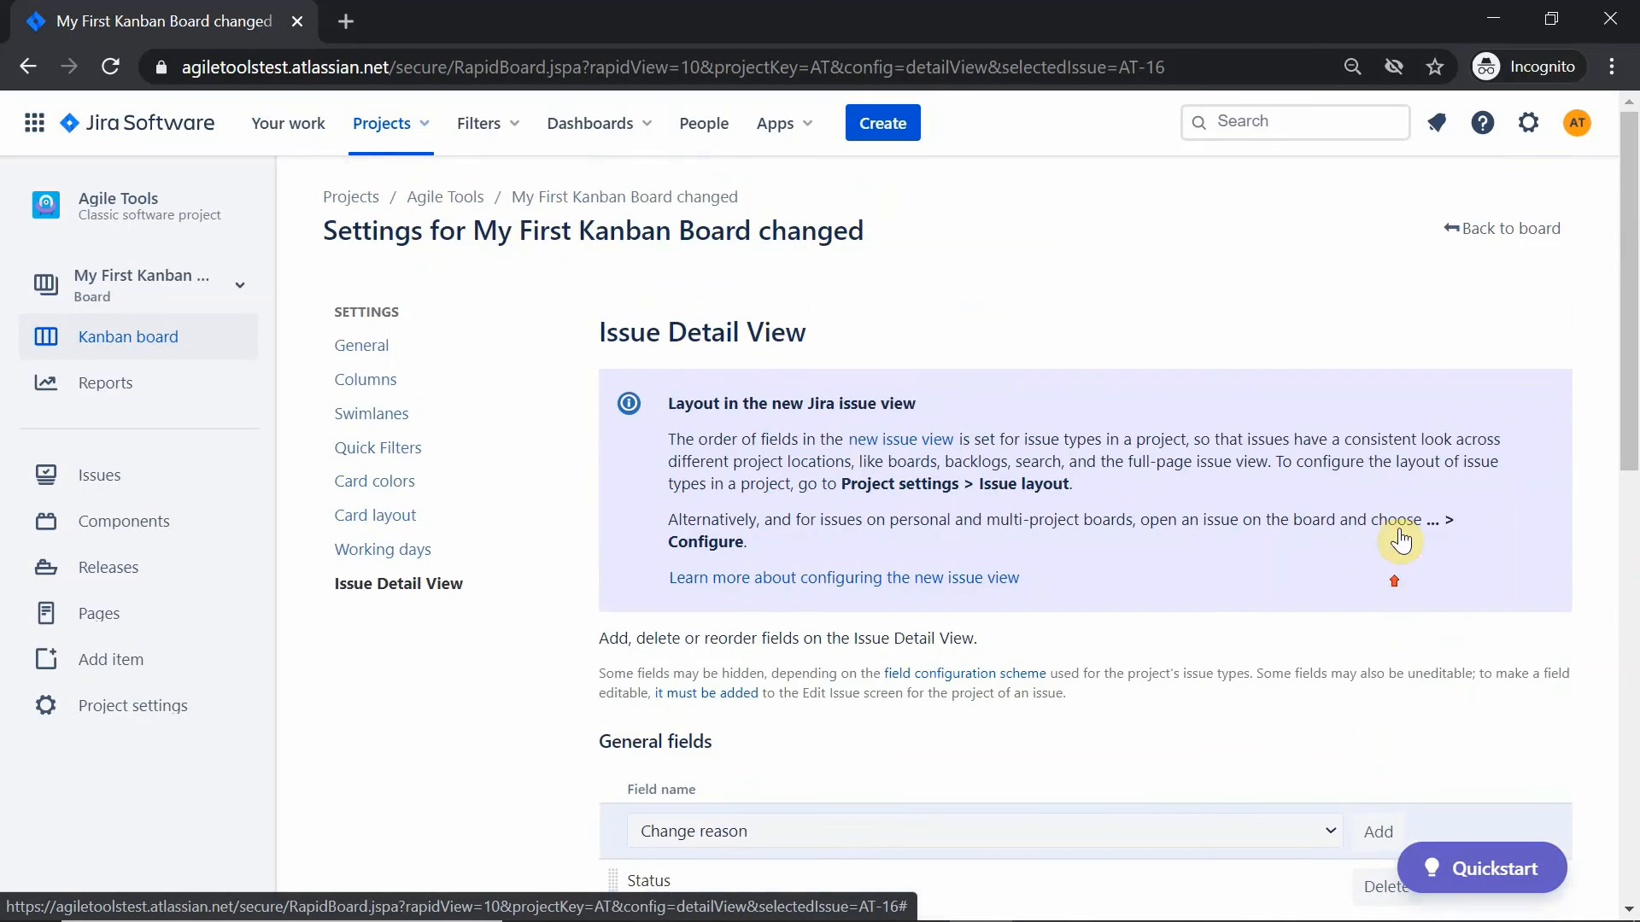
Step: Return to the board and check the Labels field in the "Story on the board" issue, then close the issue
left_click(1469, 229)
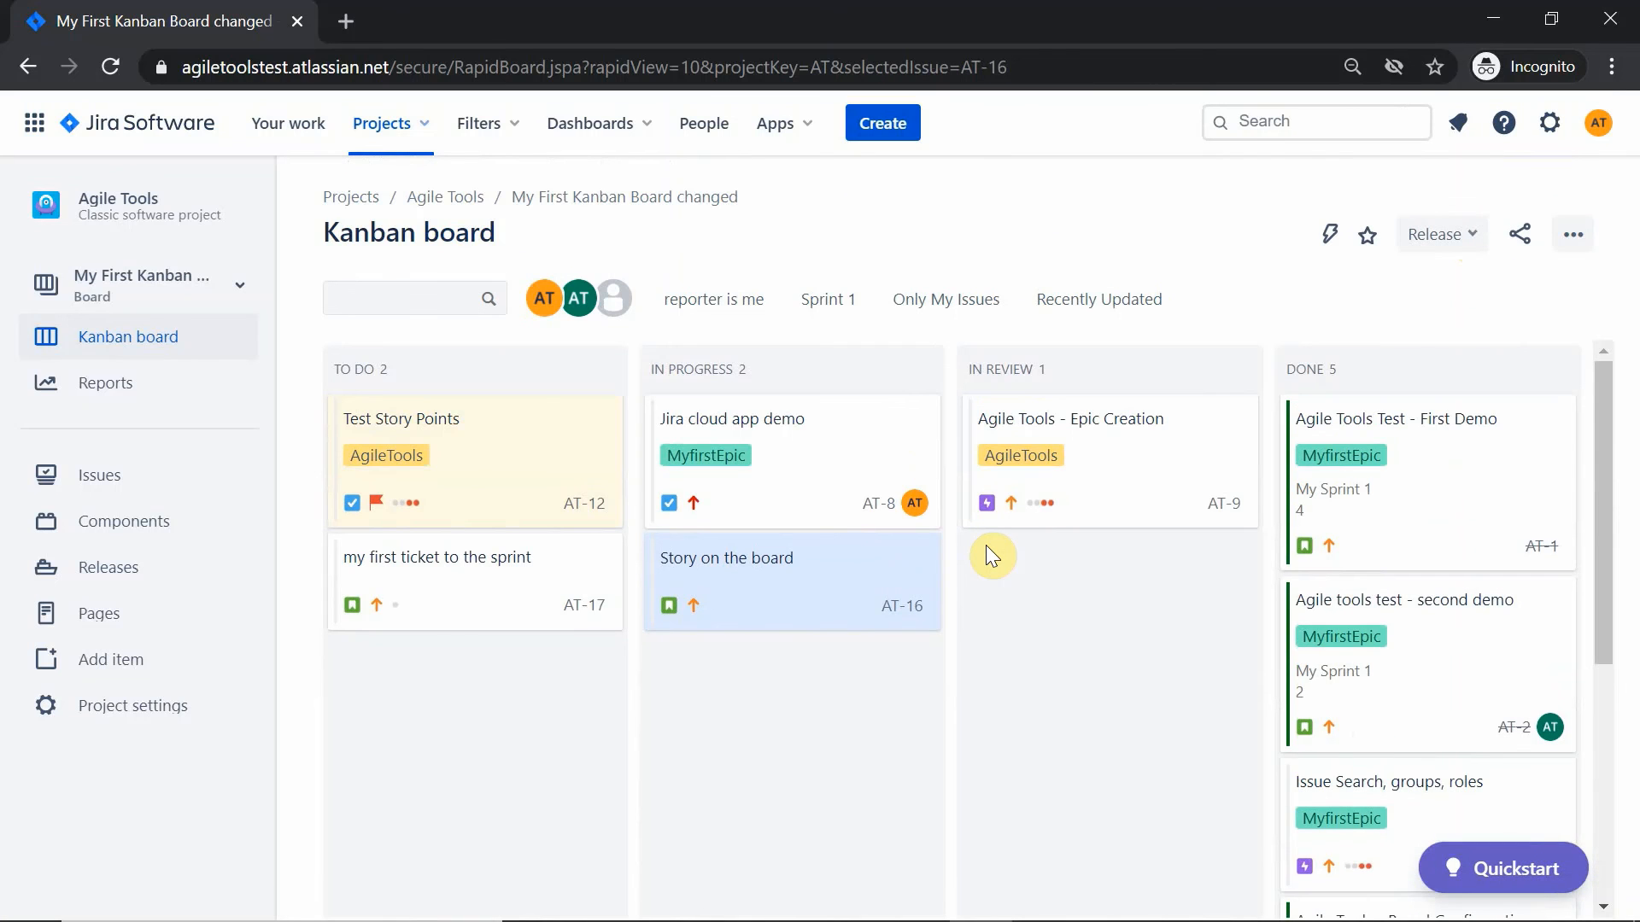
left_click(772, 600)
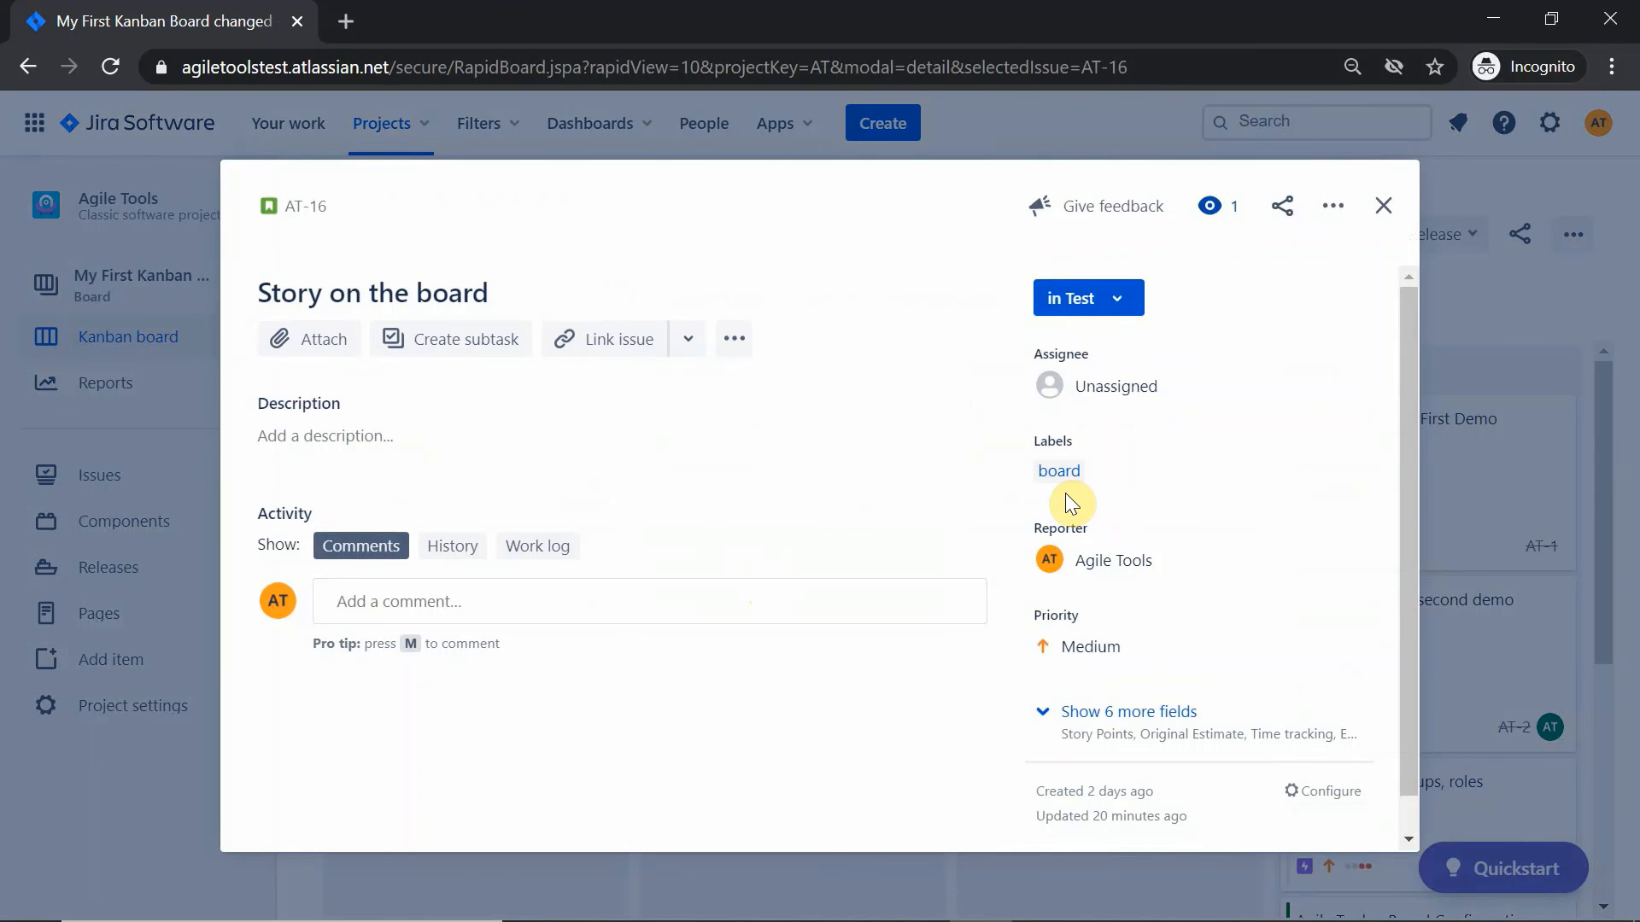
left_click(1382, 207)
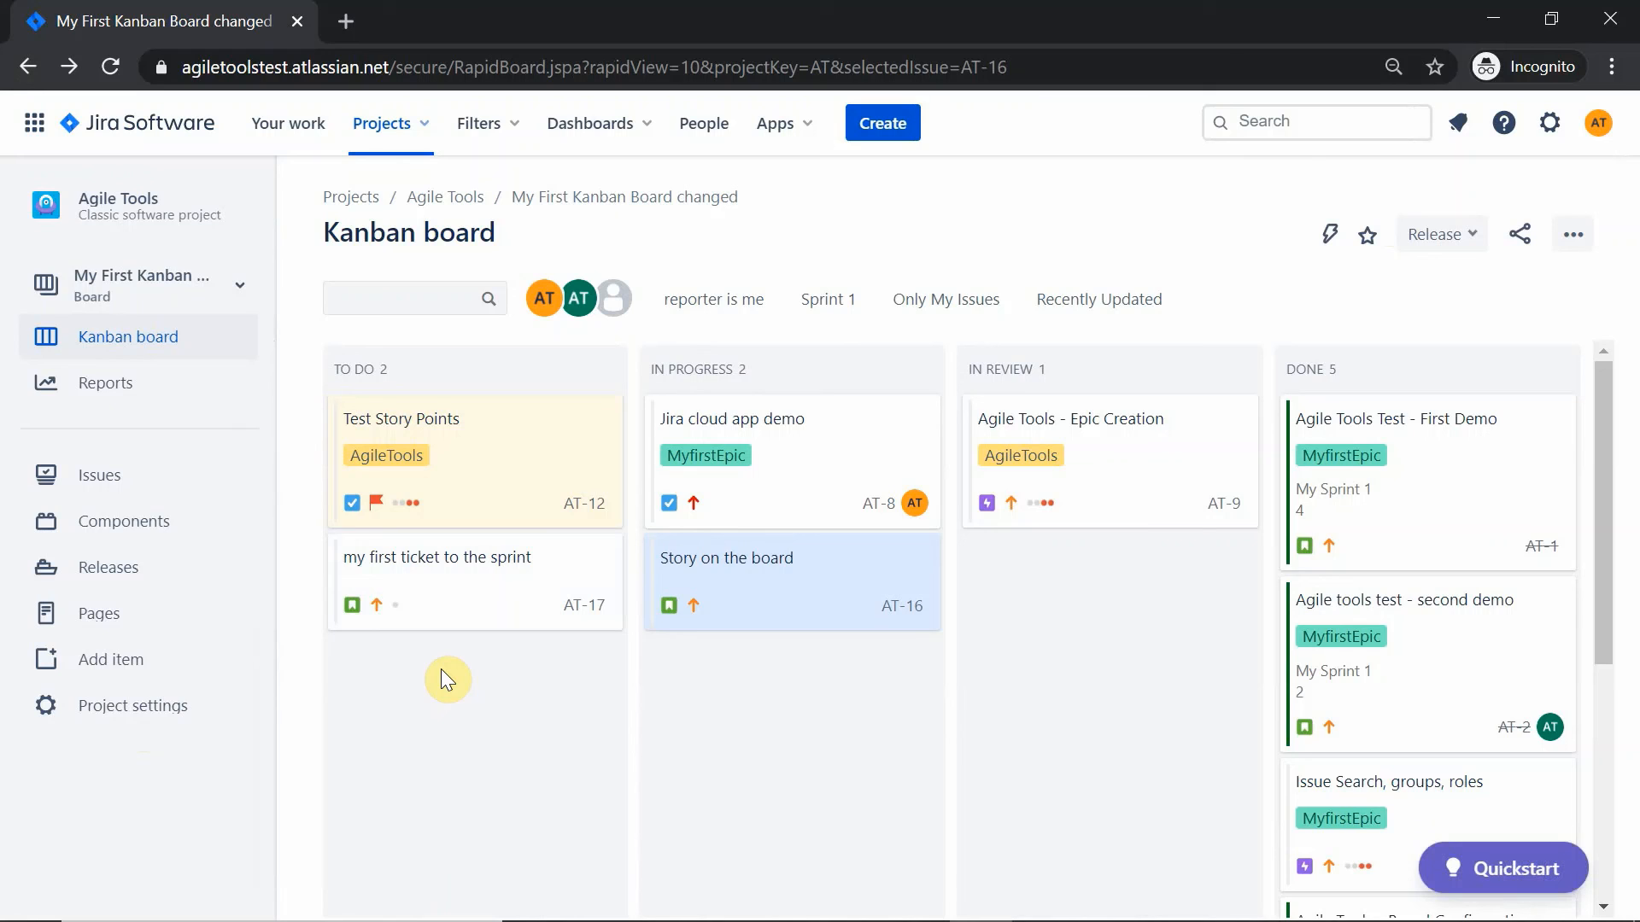
Step: In the project's issue layout for Story, Epic, Task and Sub-task, move Labels to the hidden fields and save the changes
left_click(128, 705)
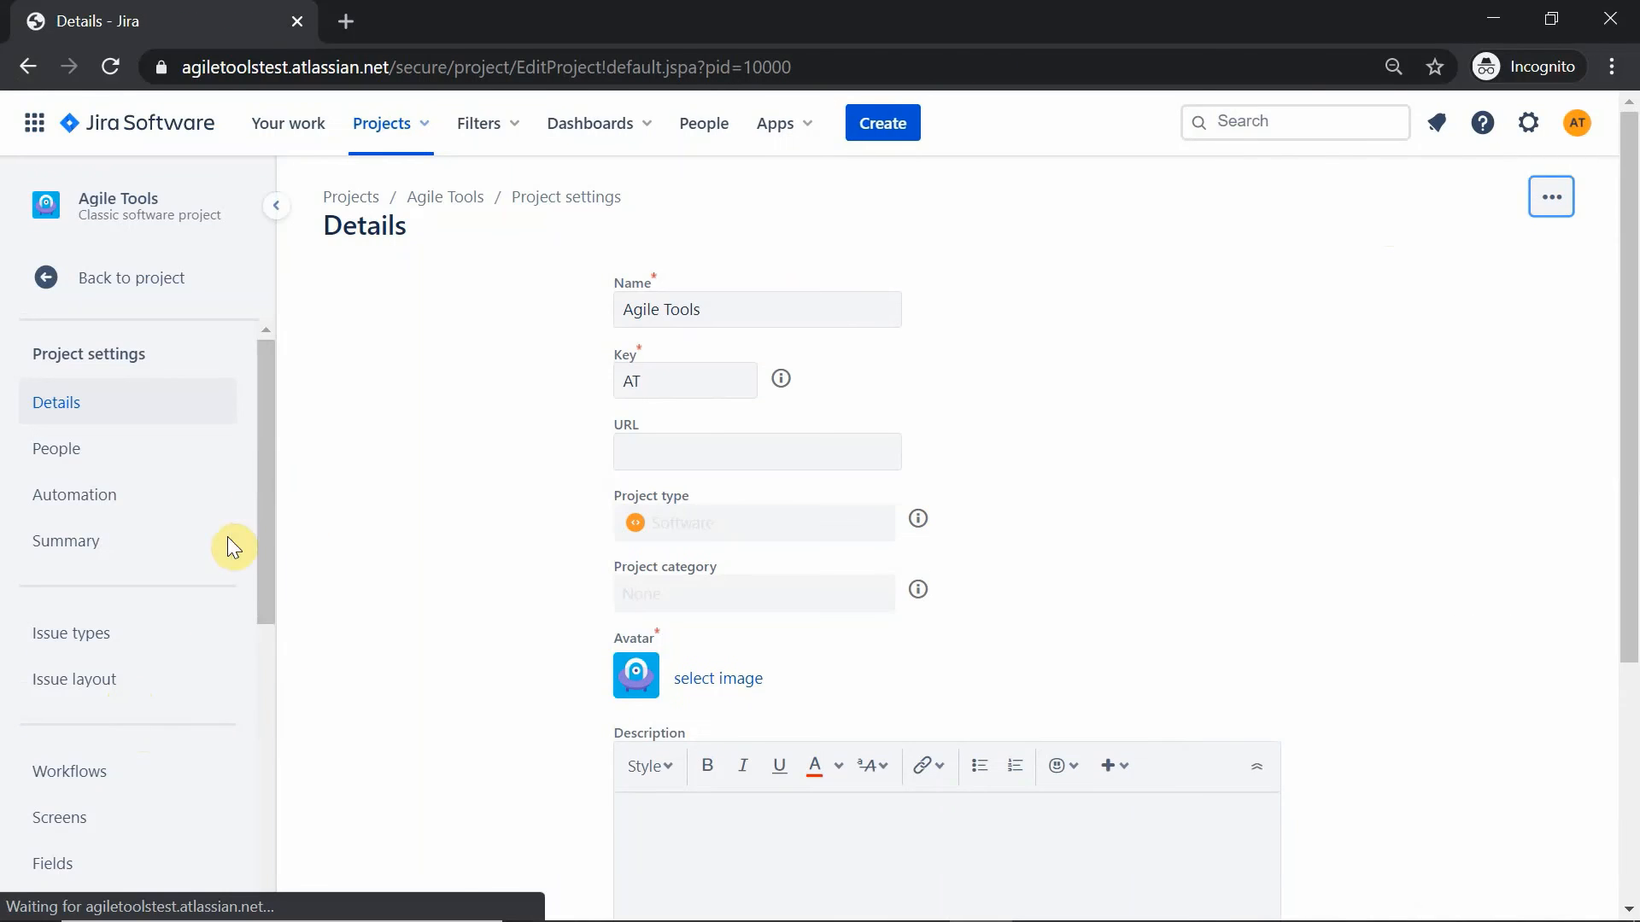
left_click_drag(269, 524, 269, 556)
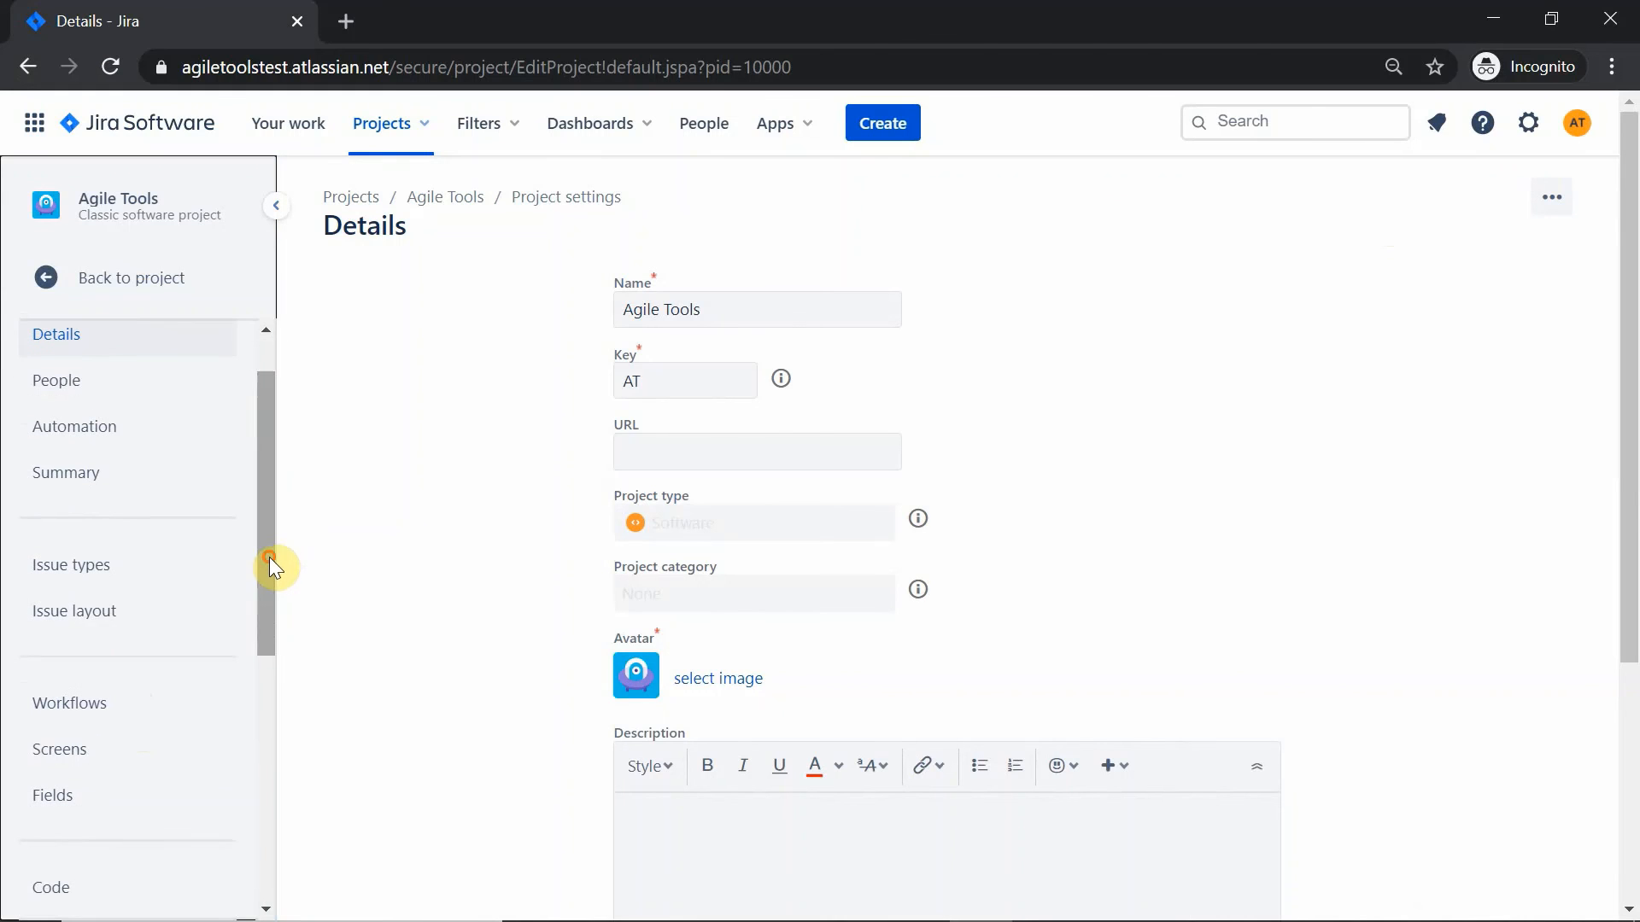
left_click(125, 613)
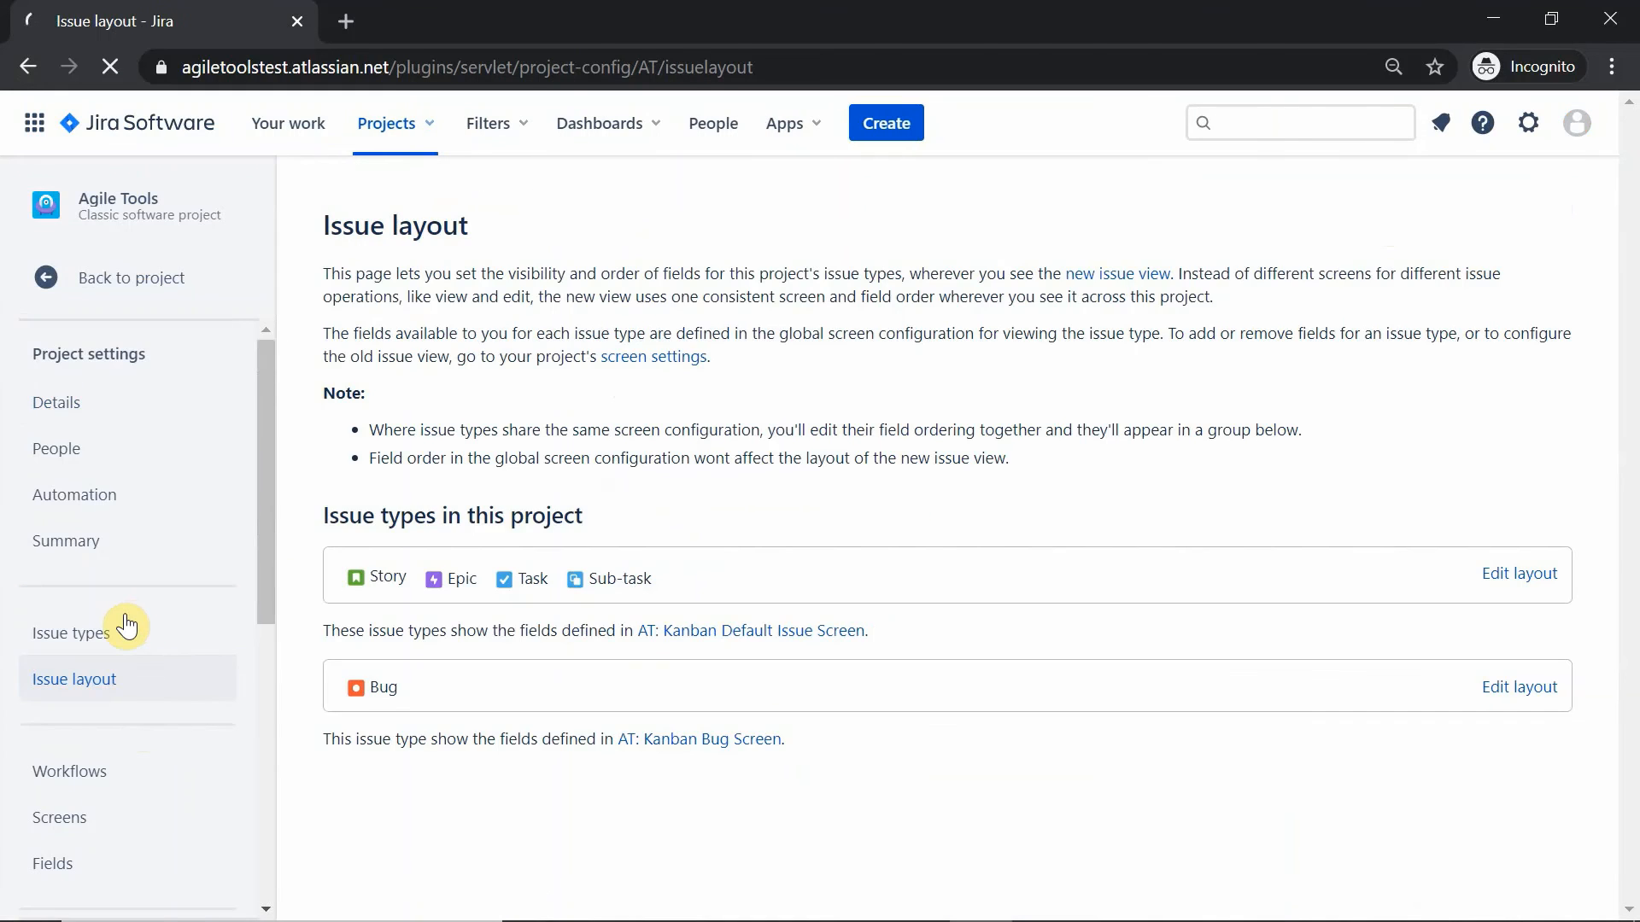
left_click(1531, 577)
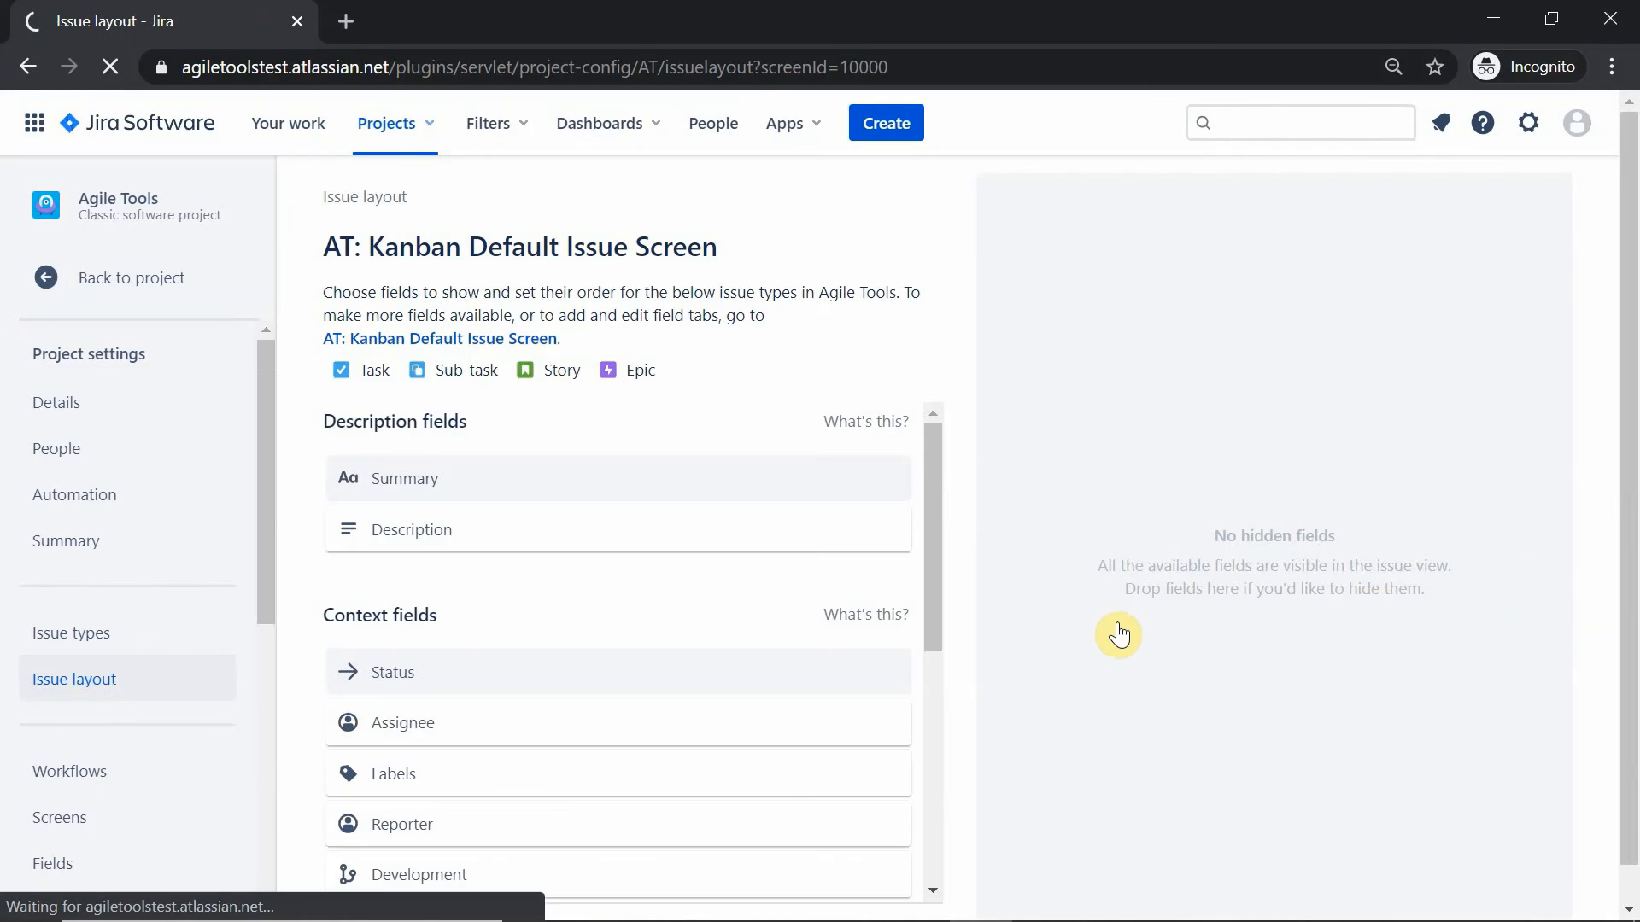
left_click_drag(932, 565, 926, 637)
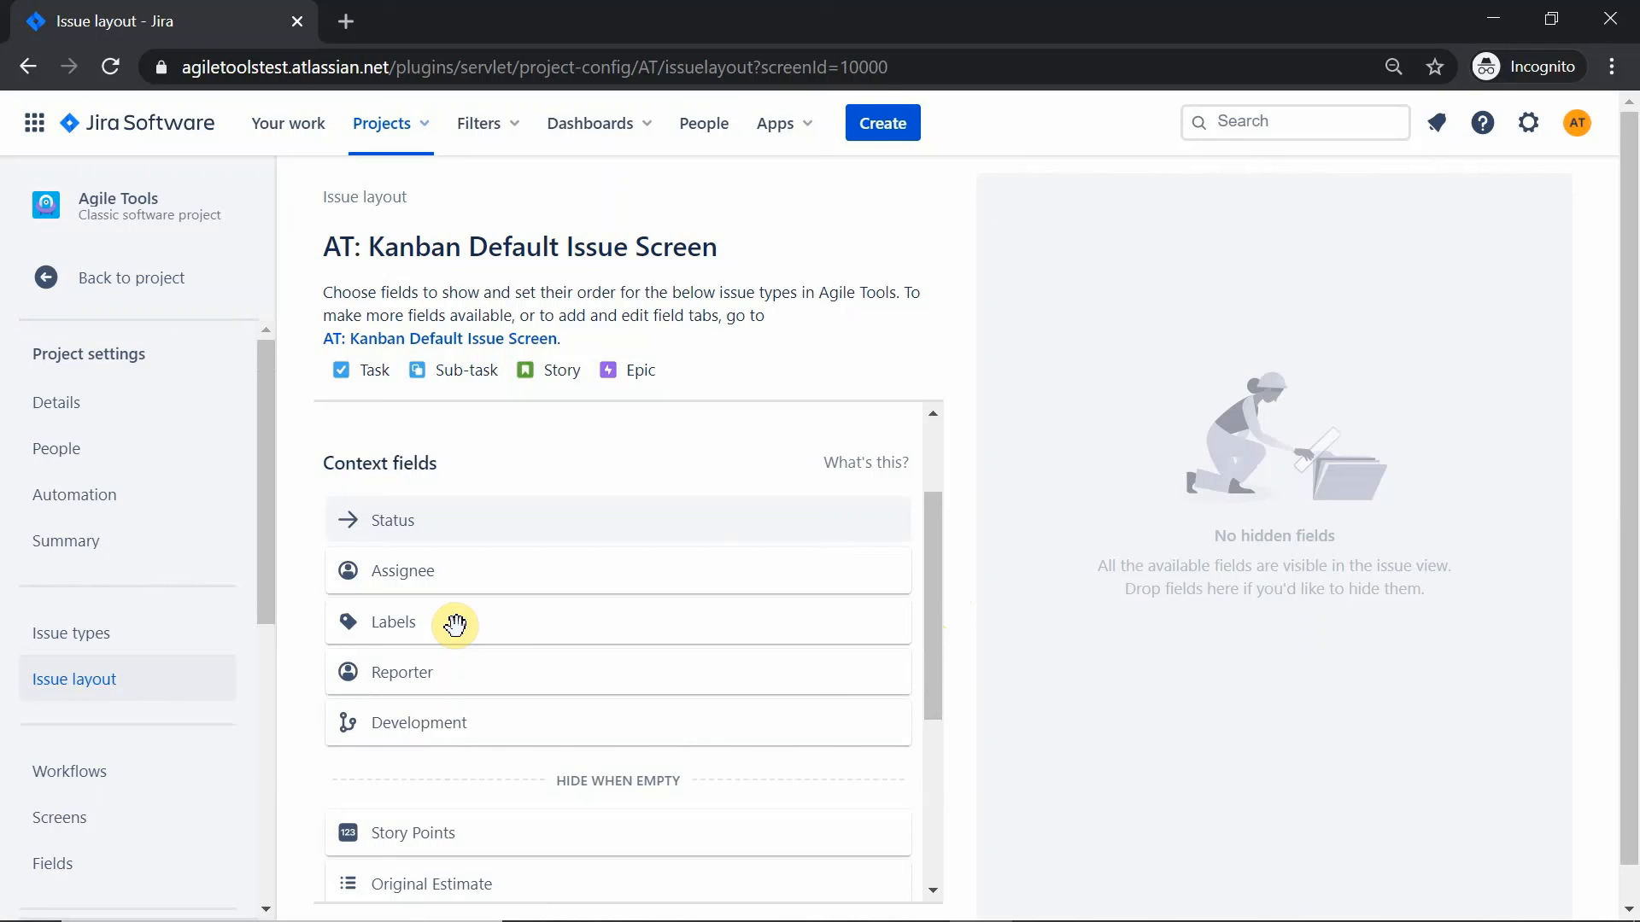
left_click_drag(455, 625, 1204, 470)
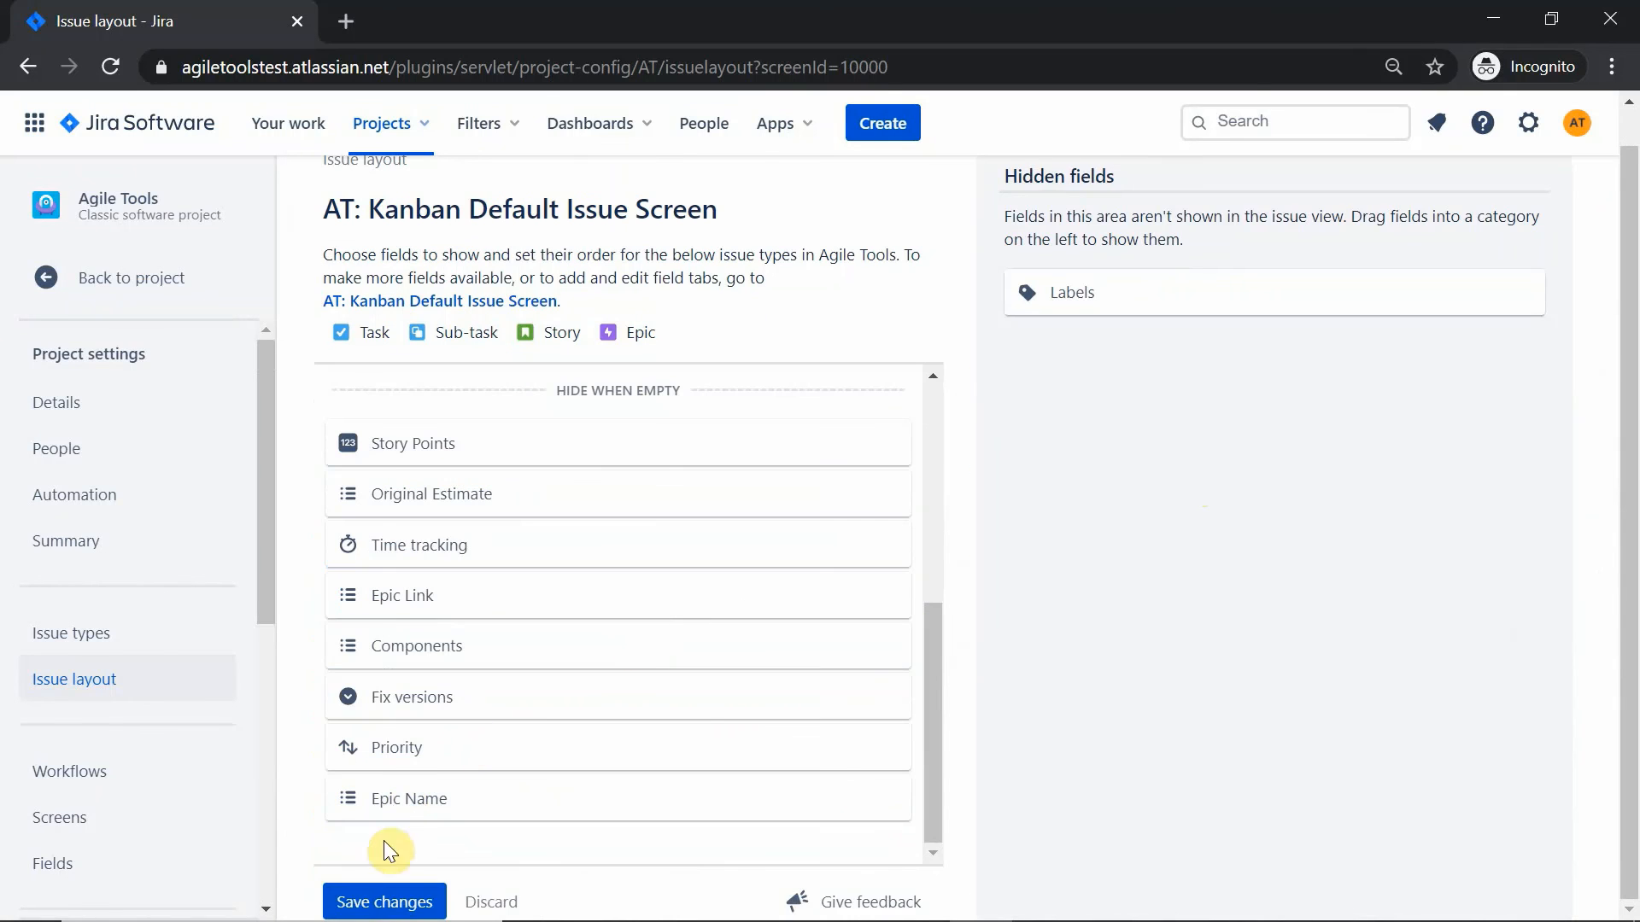
left_click(363, 899)
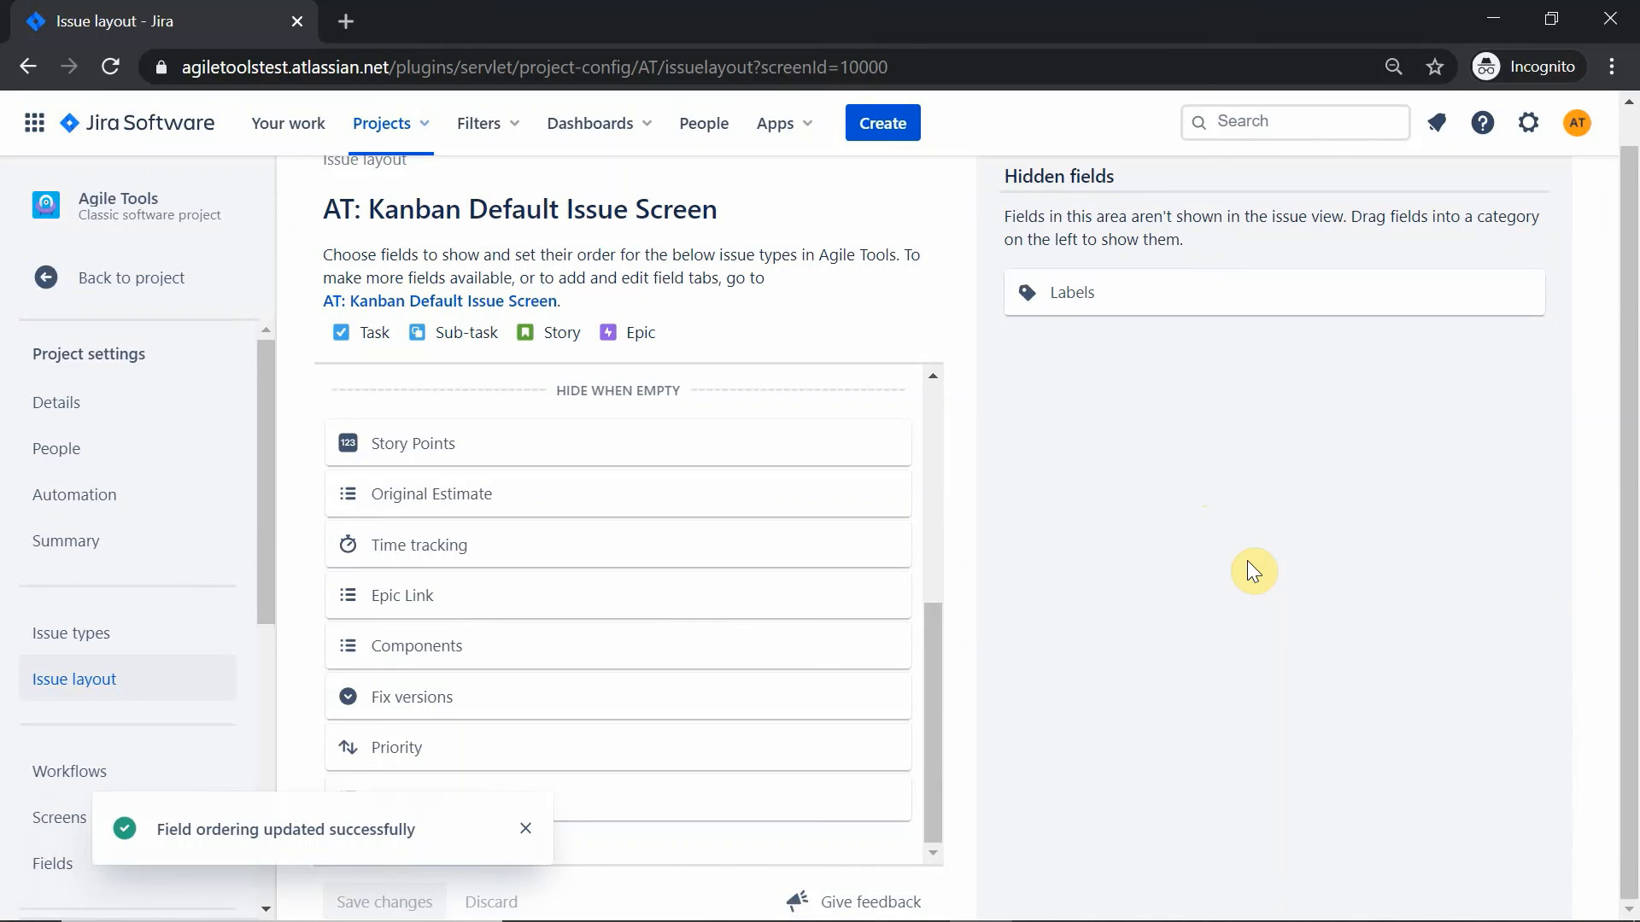
Step: Return to the board, check whether the Labels field shows in the "Story on the board" issue, and close the issue
left_click(92, 280)
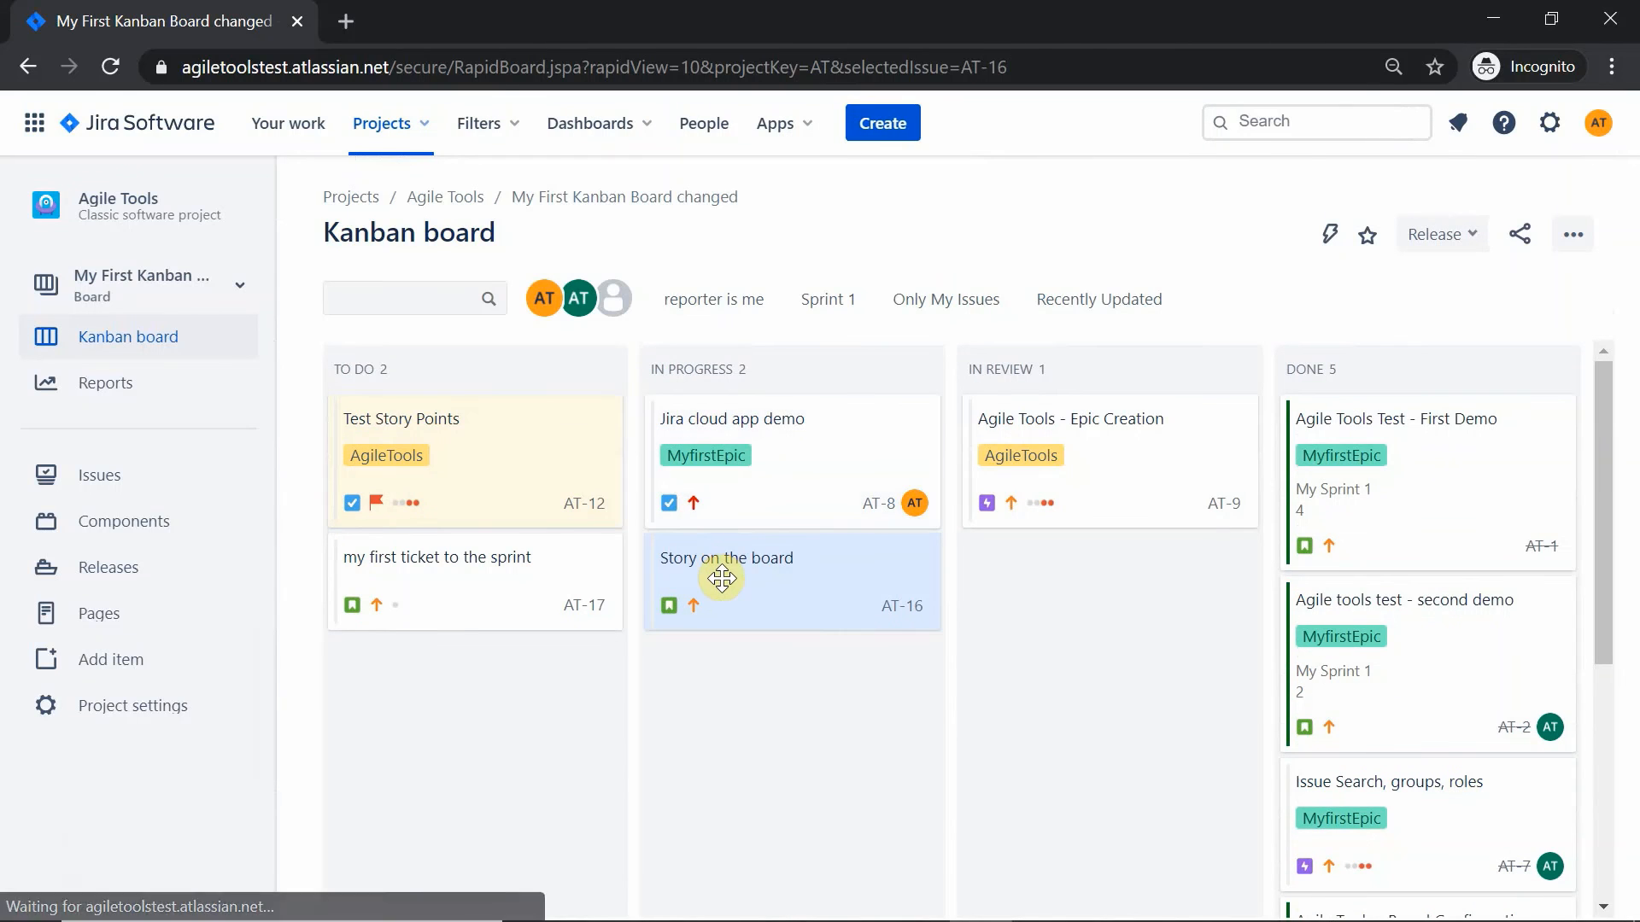
left_click(721, 578)
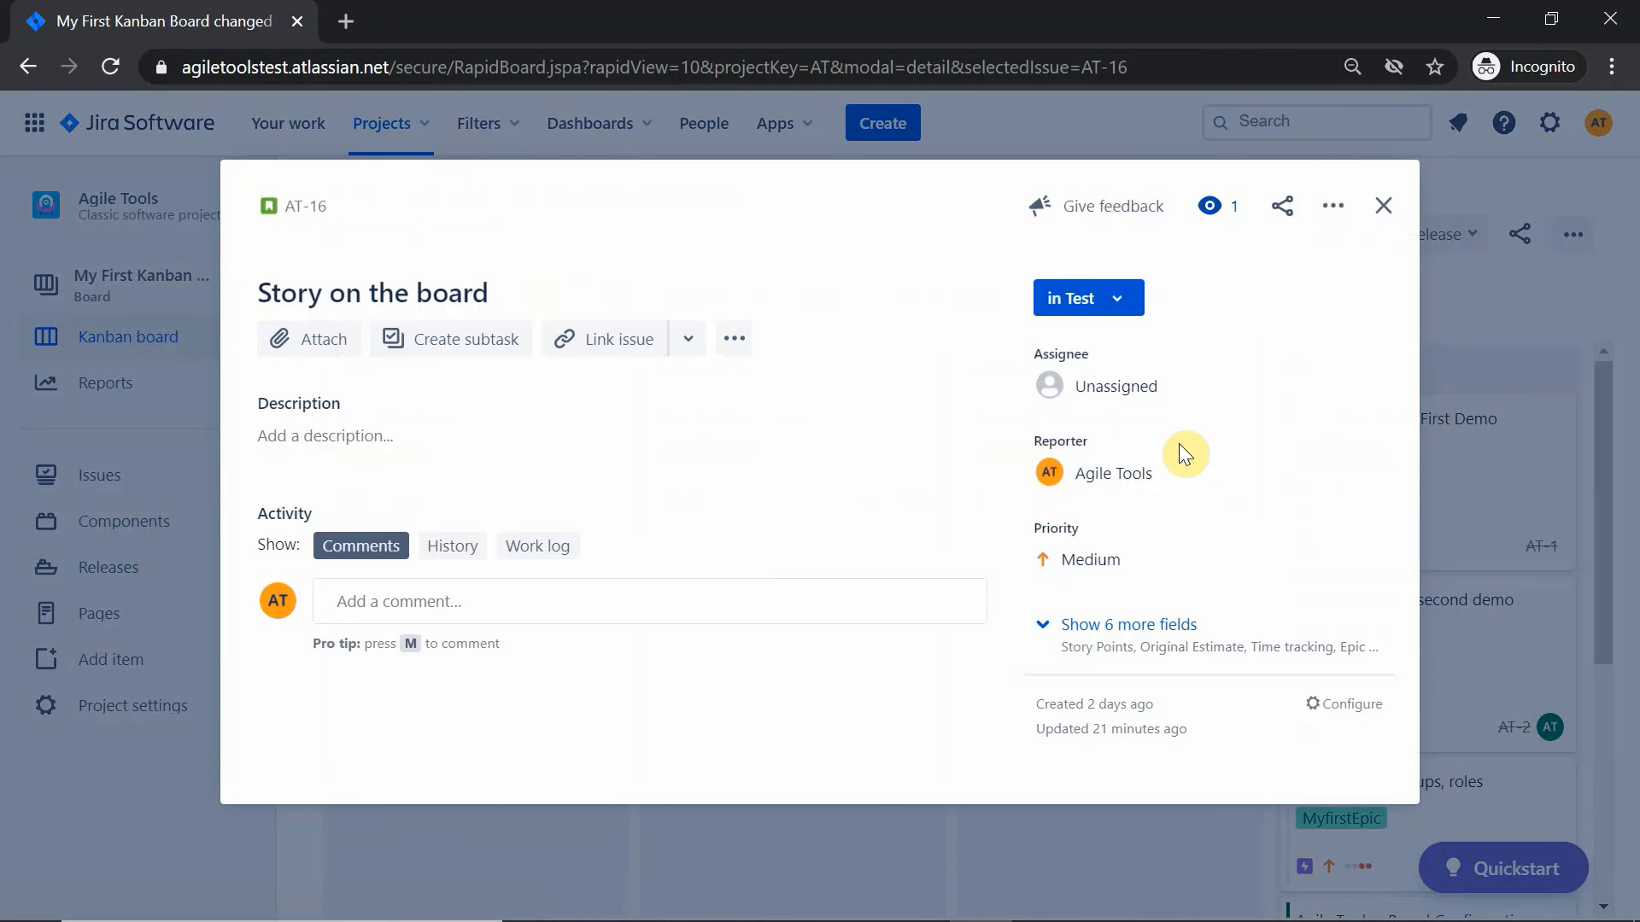
left_click(1380, 212)
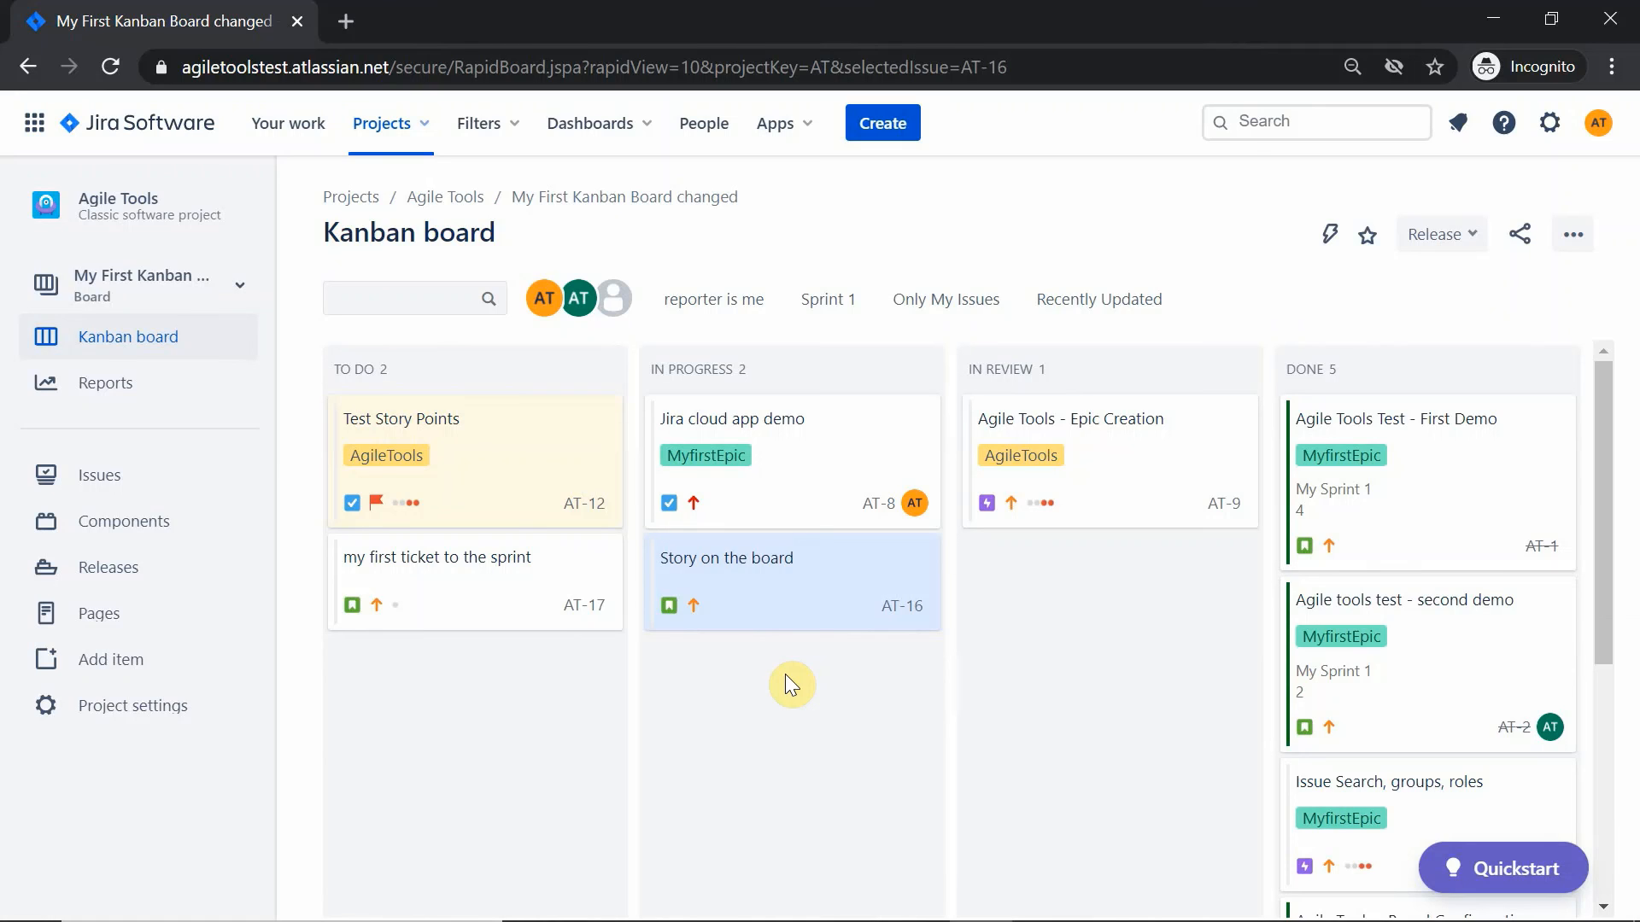
Step: In the project's issue layout for Story, Epic, Task and Sub-task, move Labels from the hidden fields to below Assignee and save the changes
left_click(124, 717)
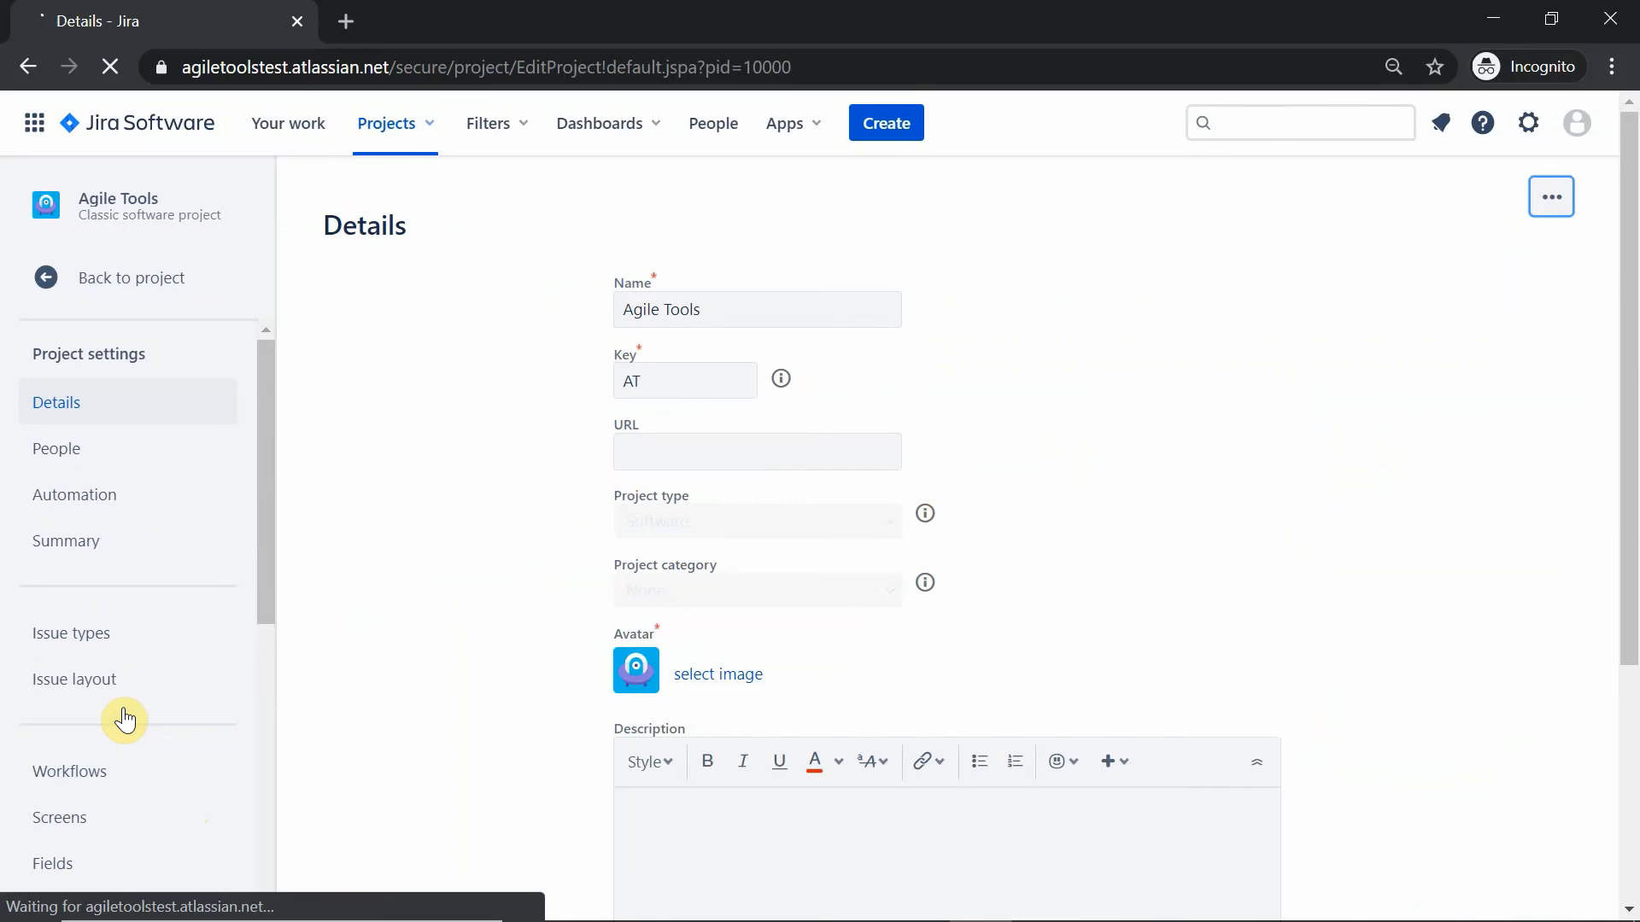
left_click(126, 681)
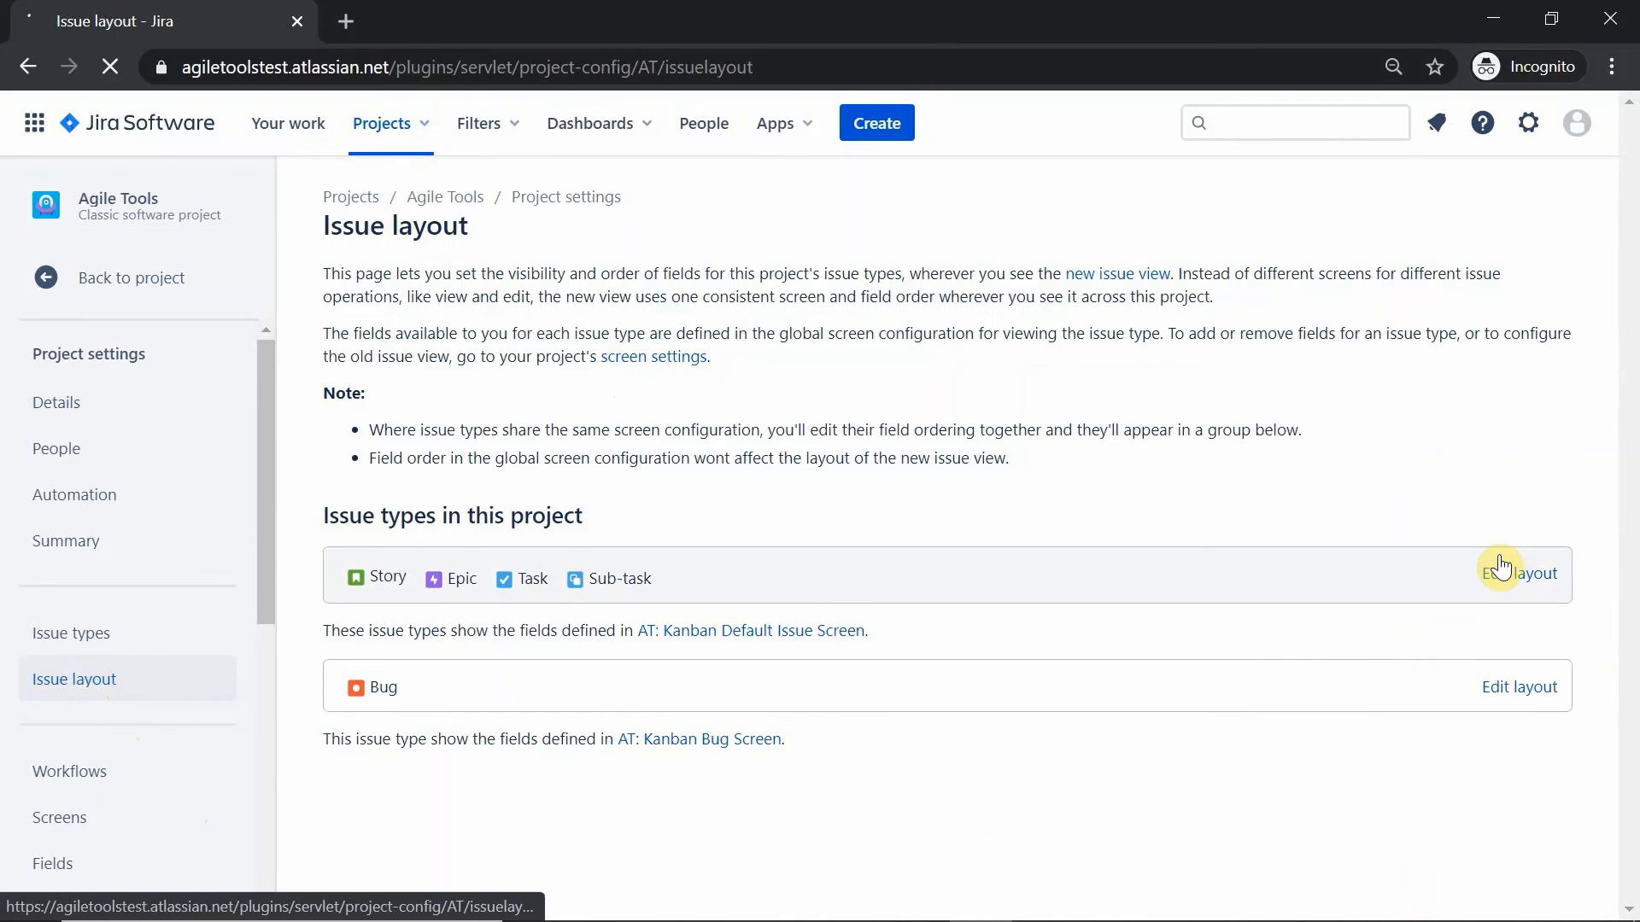
left_click(1501, 568)
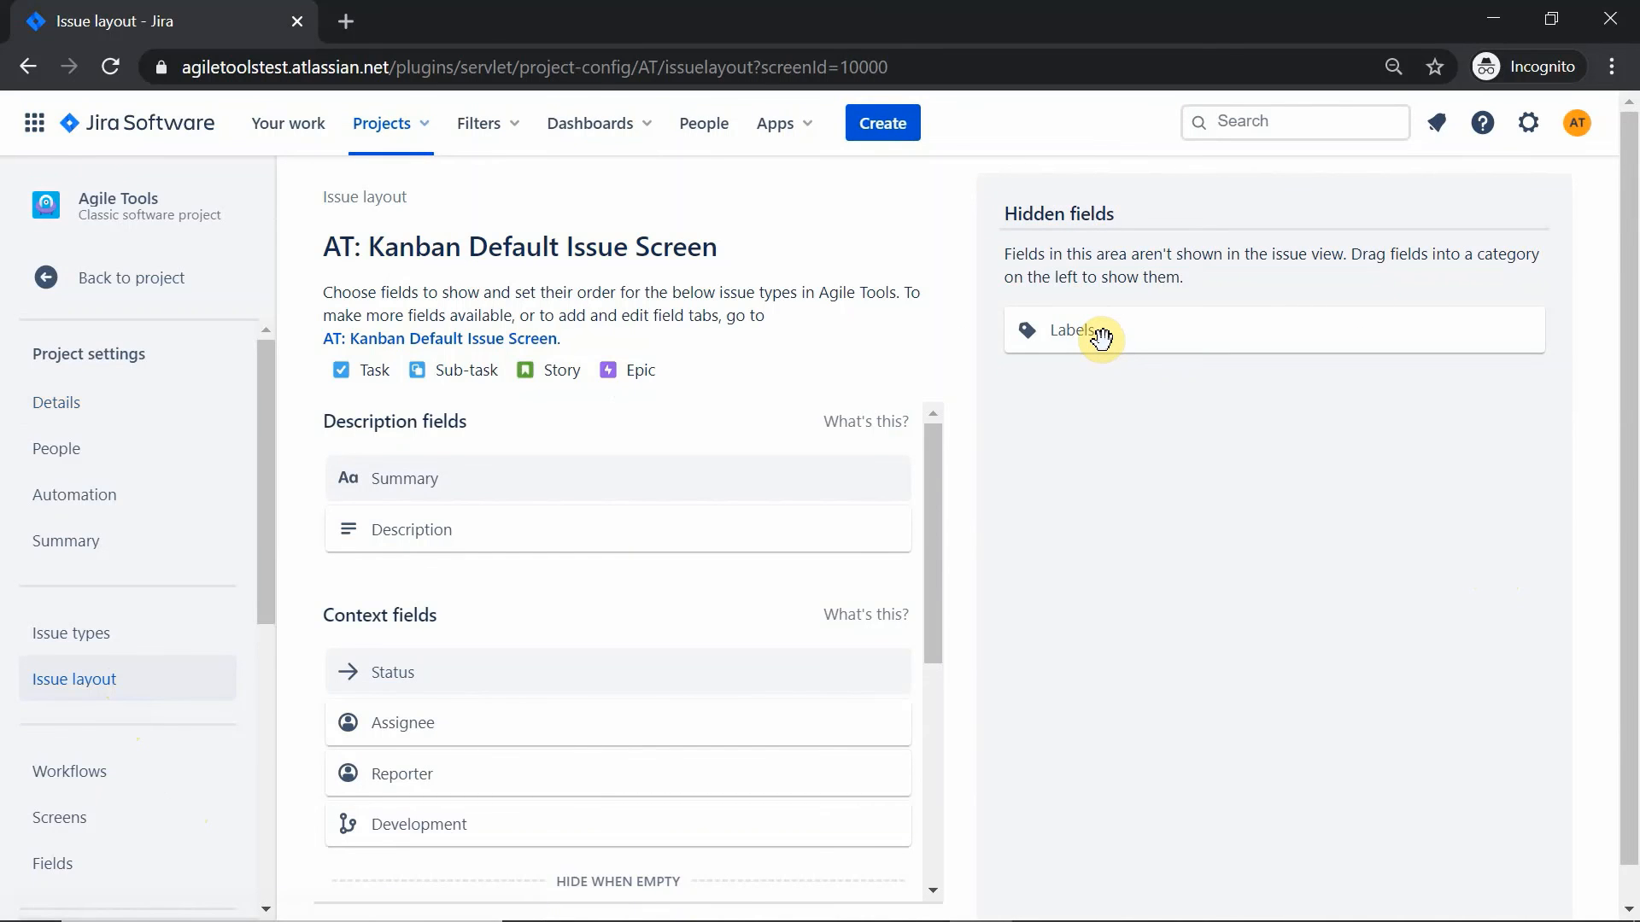
left_click_drag(1101, 339, 440, 731)
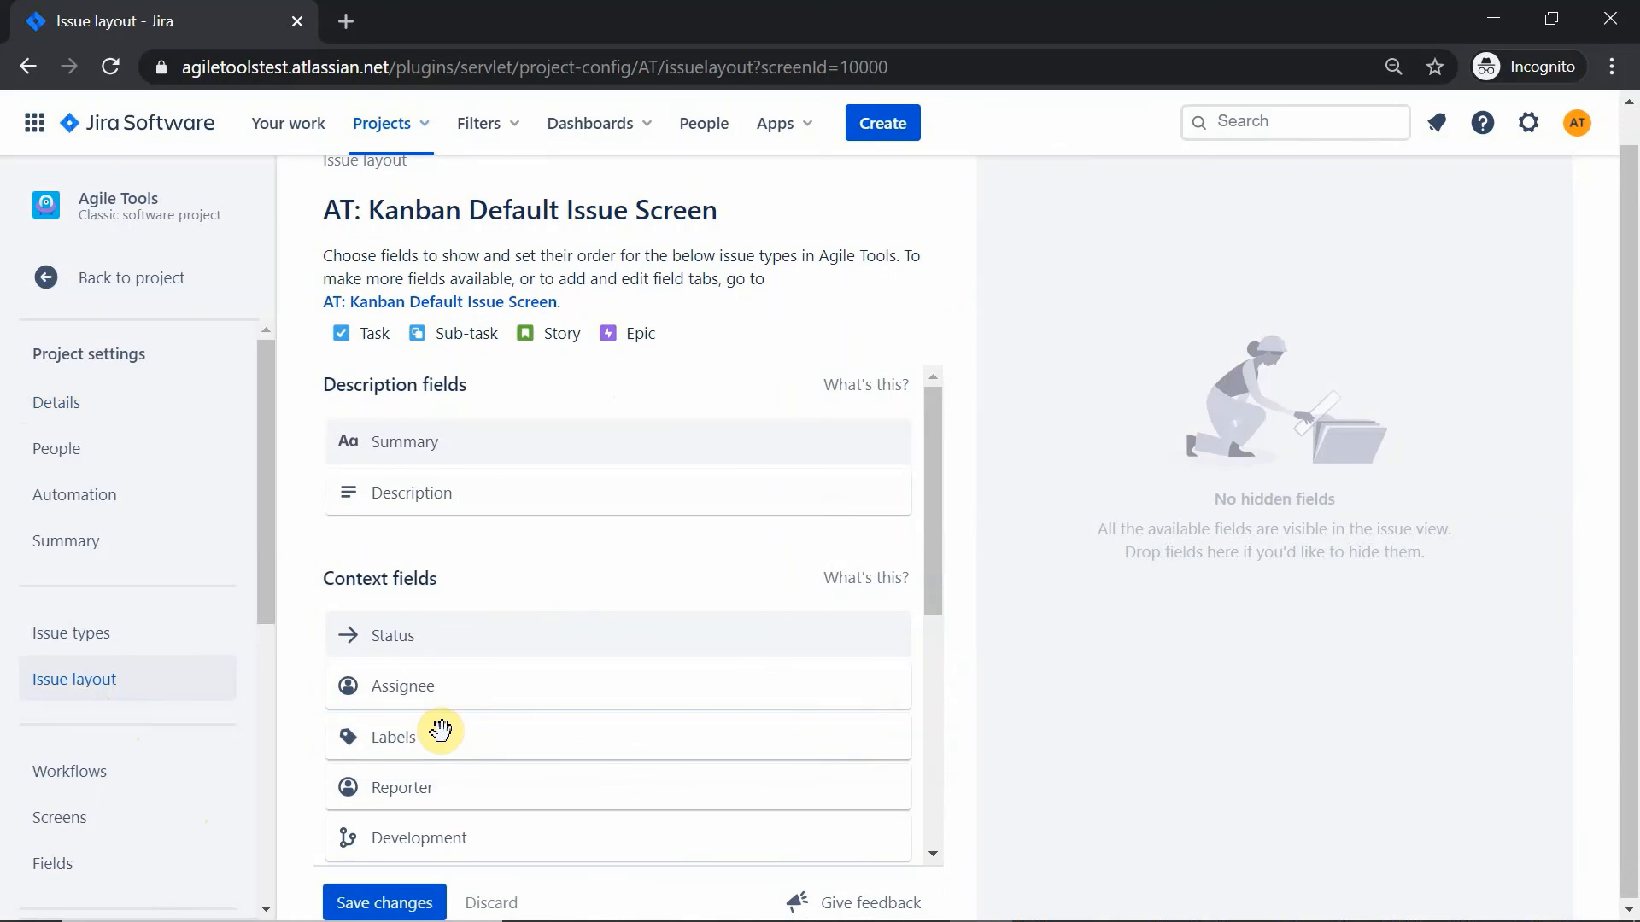
left_click(366, 897)
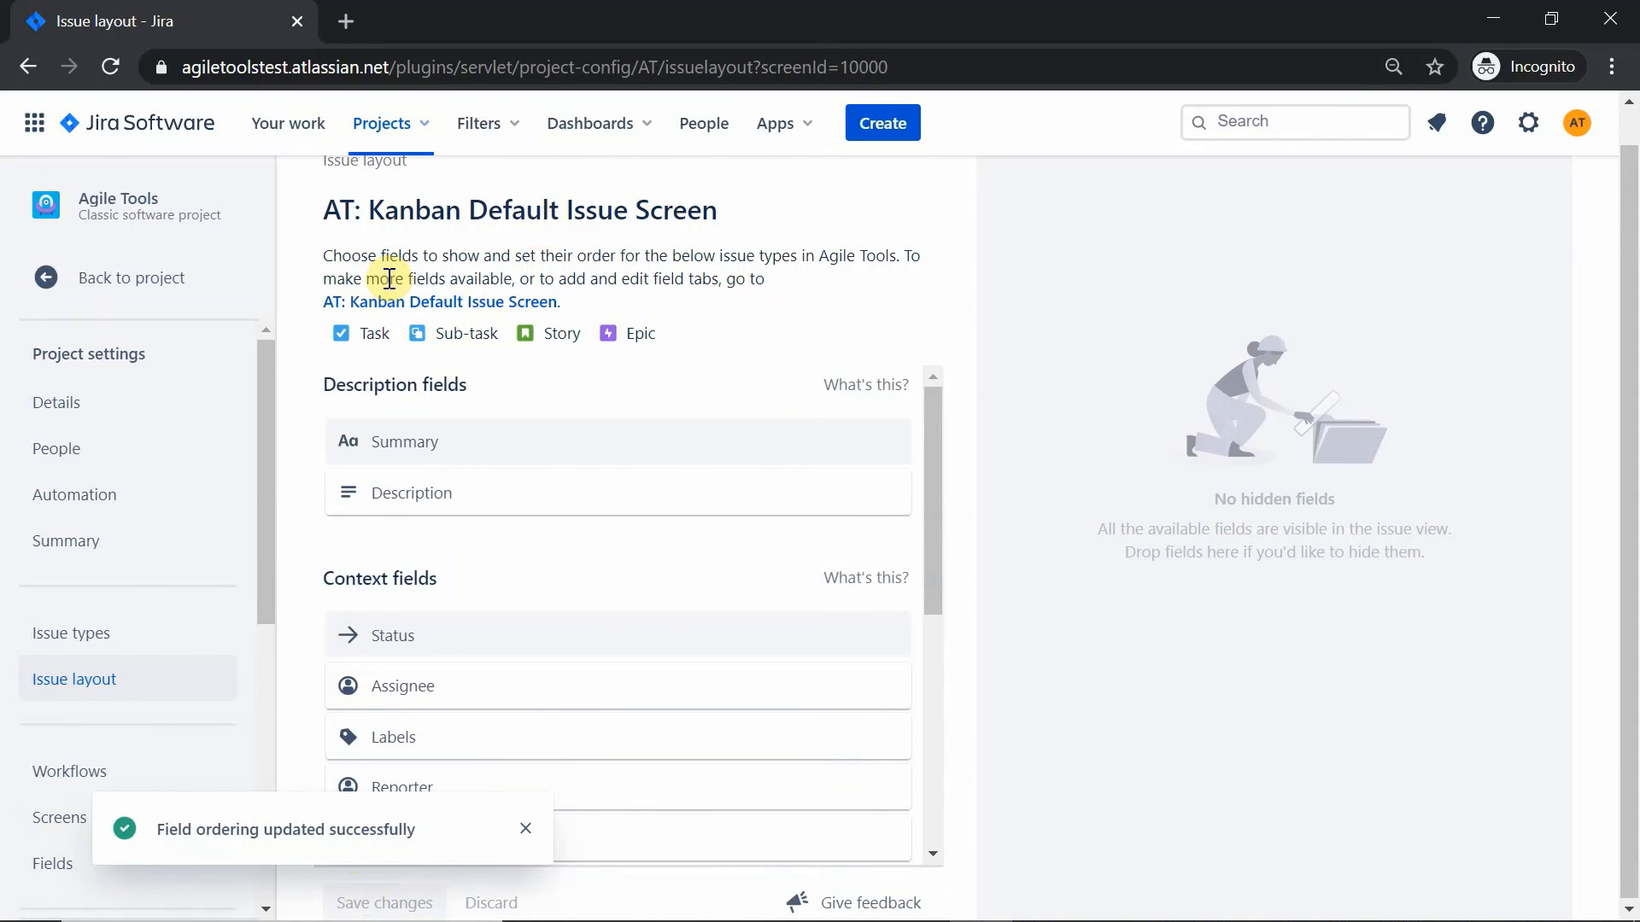
Step: Go back to the board, check the position of Labels in the "Story on the board" issue, and close it
left_click(154, 299)
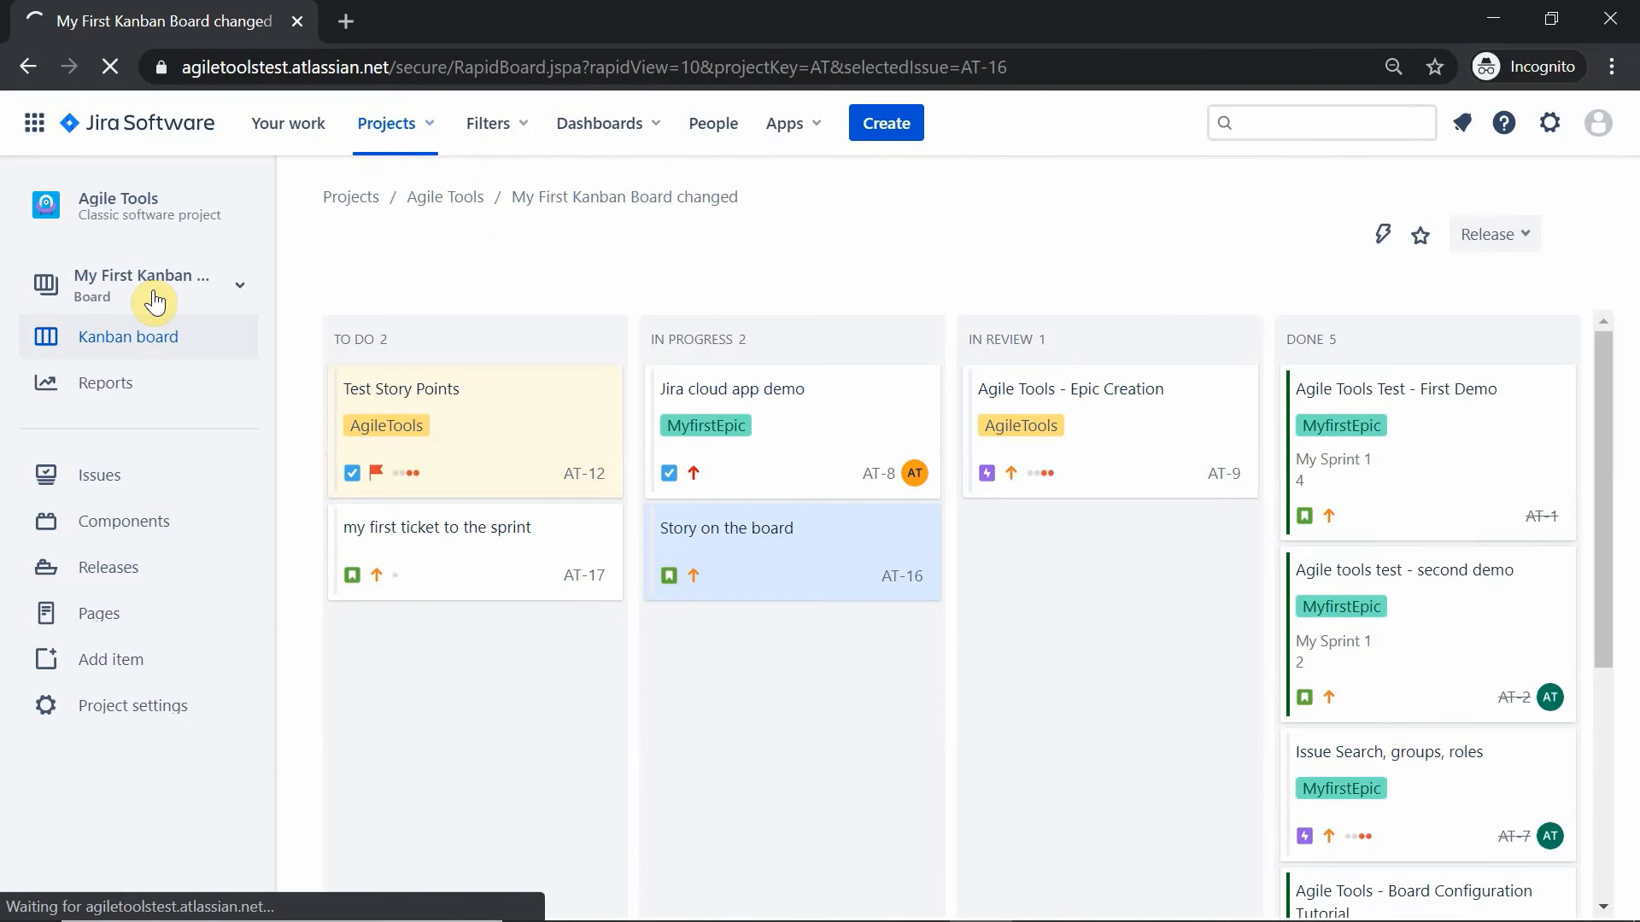
left_click(781, 587)
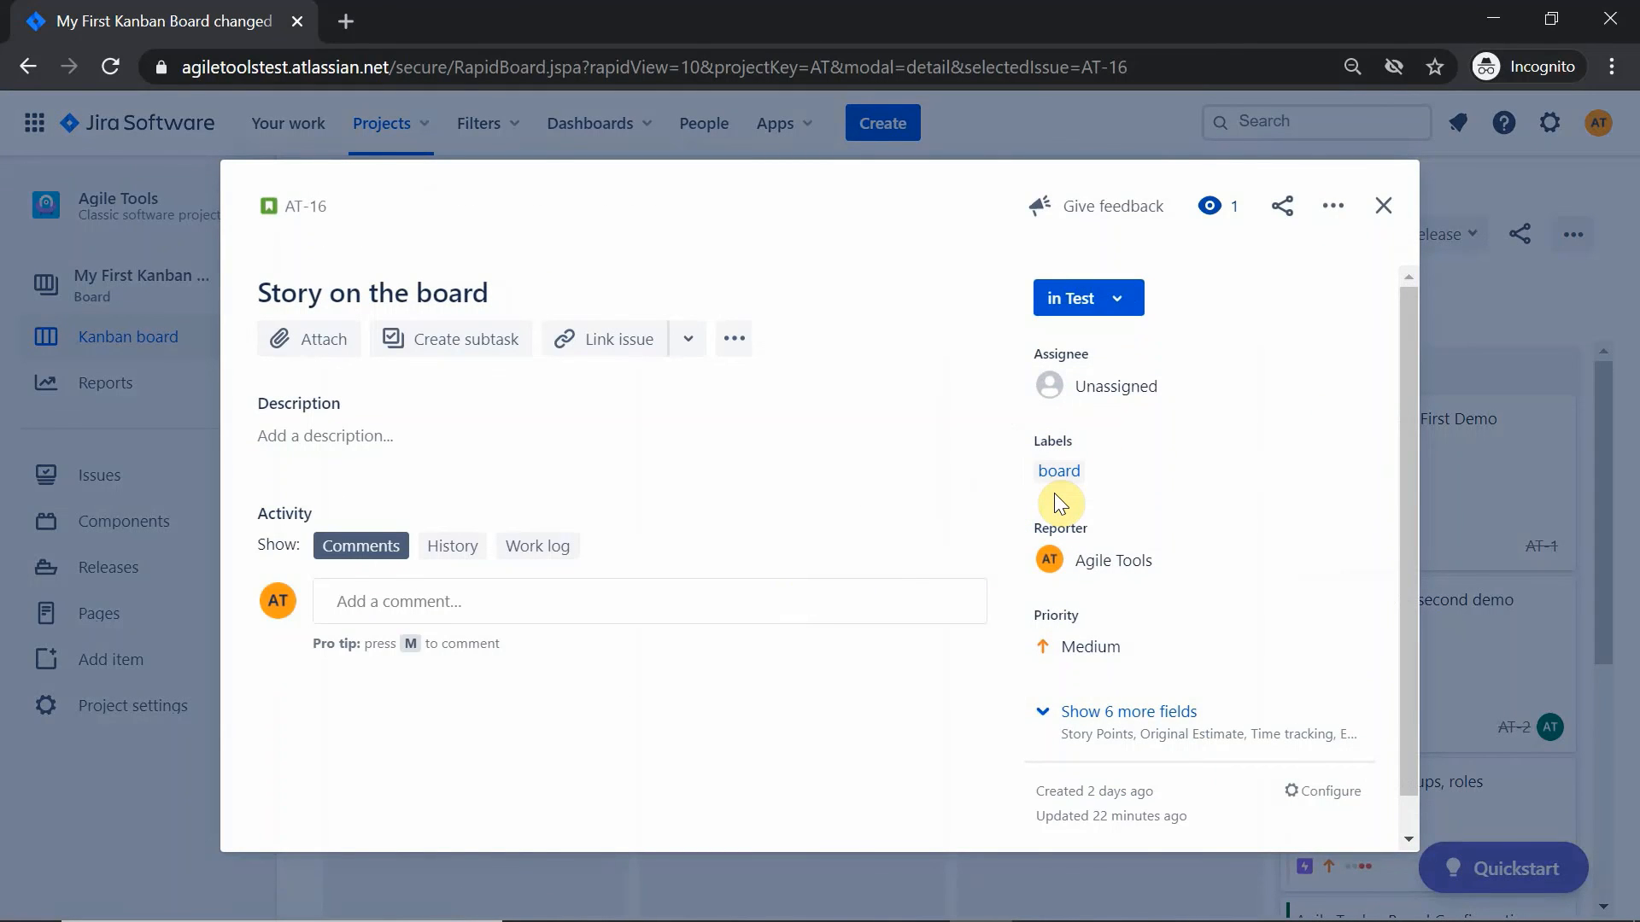
left_click(1384, 205)
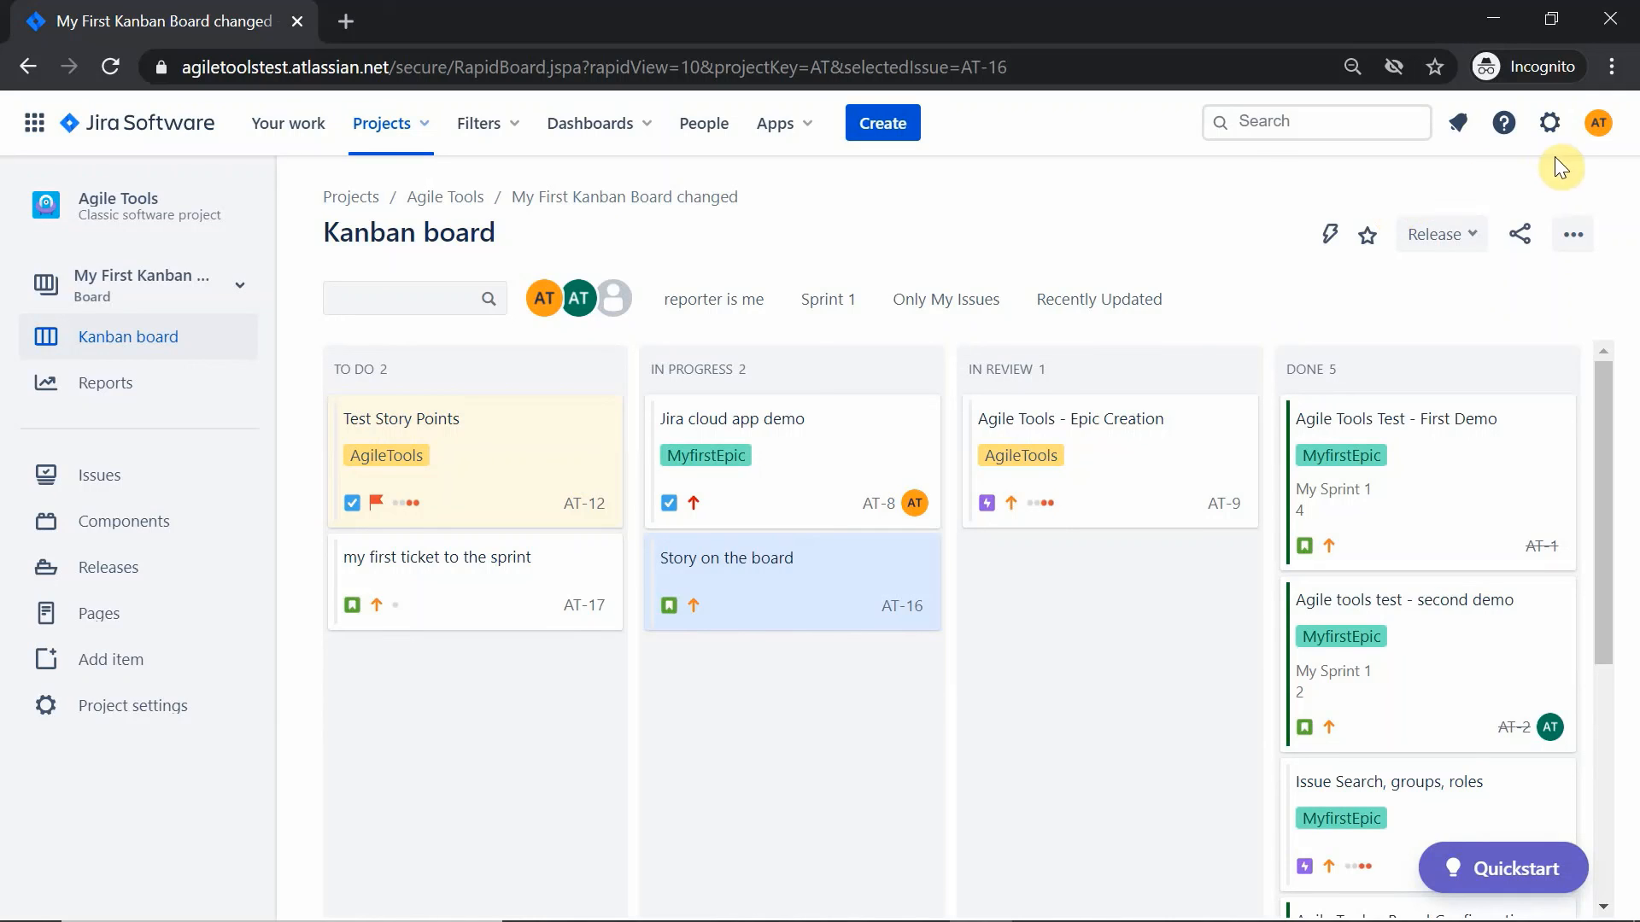
Step: Turn off the New Jira issue view in the personal settings, giving "The layout makes it harder to find and edit fields" as reason, without allowing contact
left_click(1598, 129)
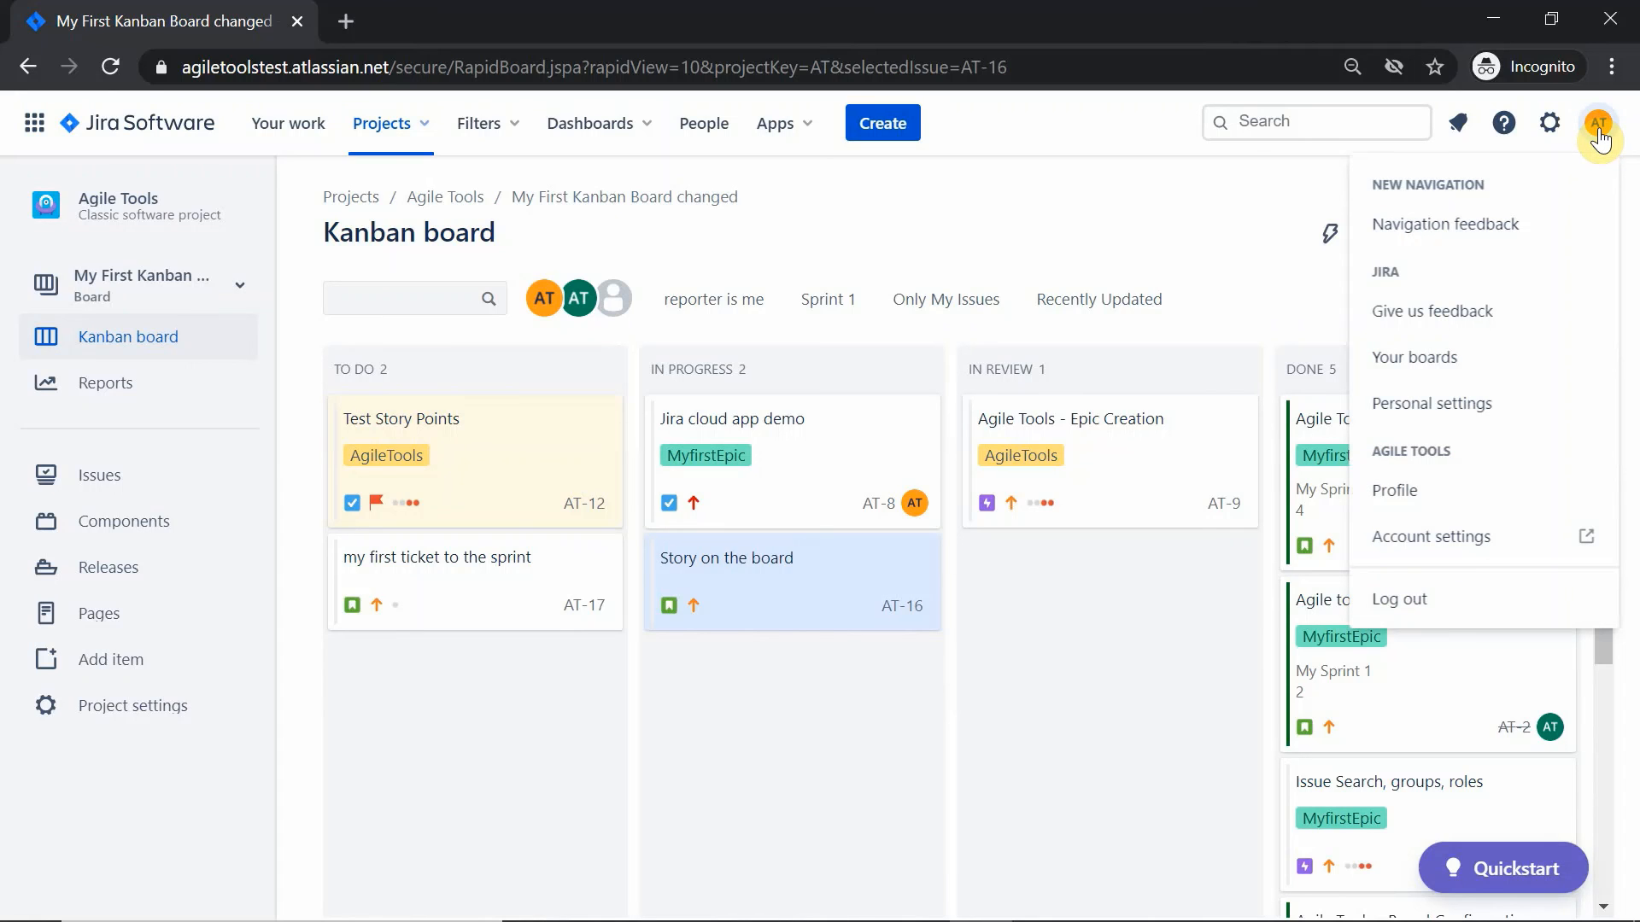
left_click(1405, 403)
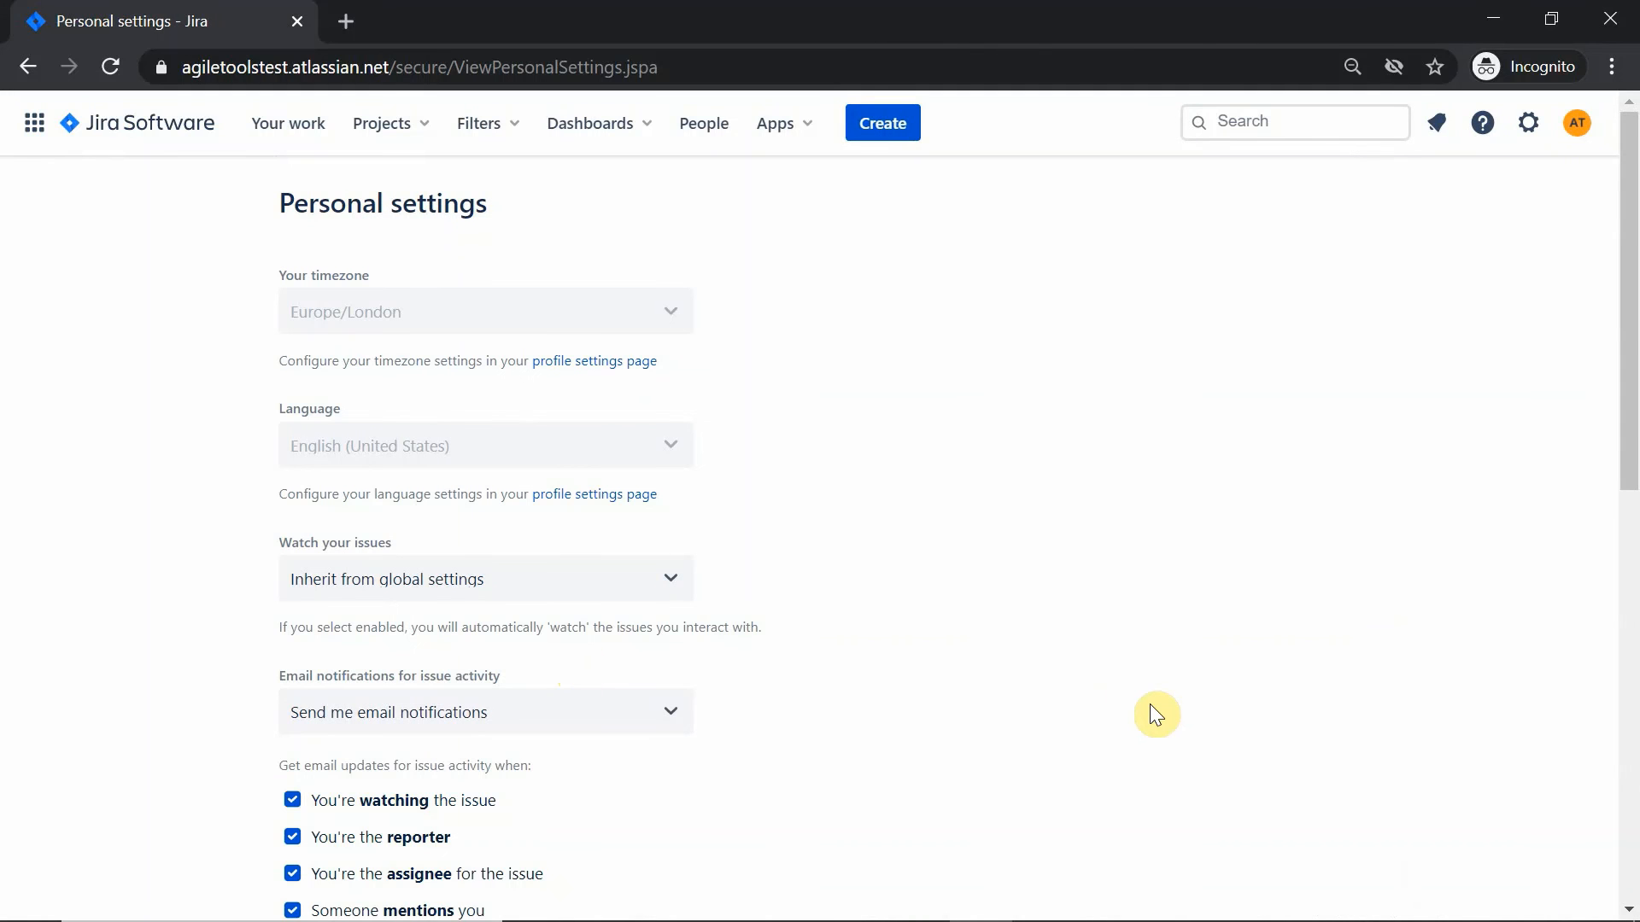
scroll(1150, 704, "down", 10)
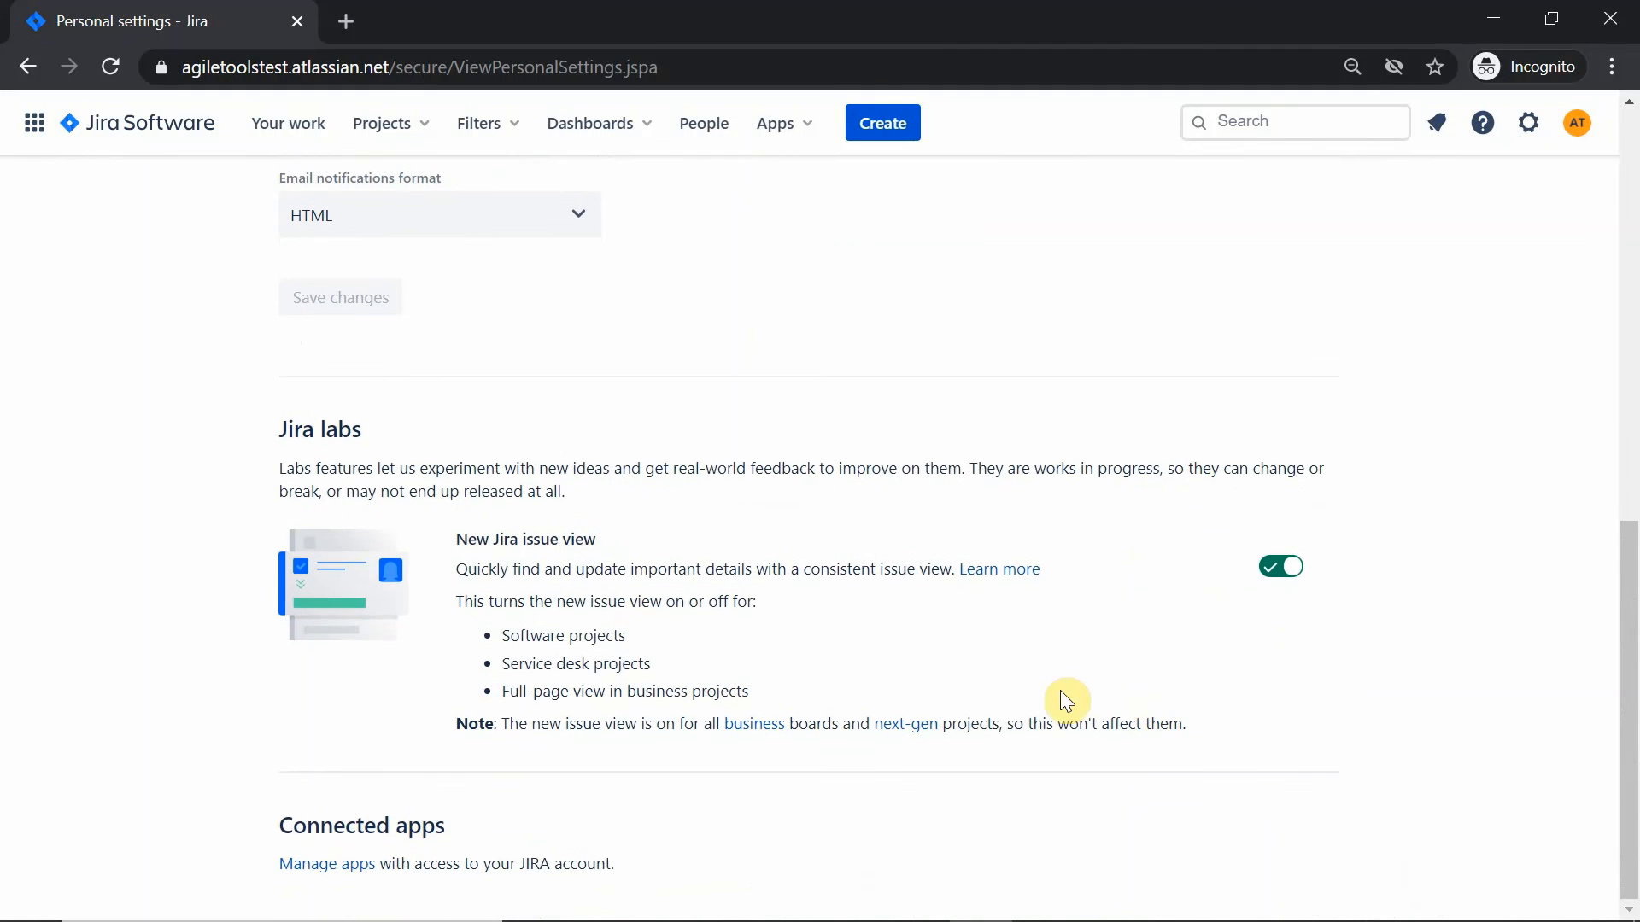
left_click(1287, 568)
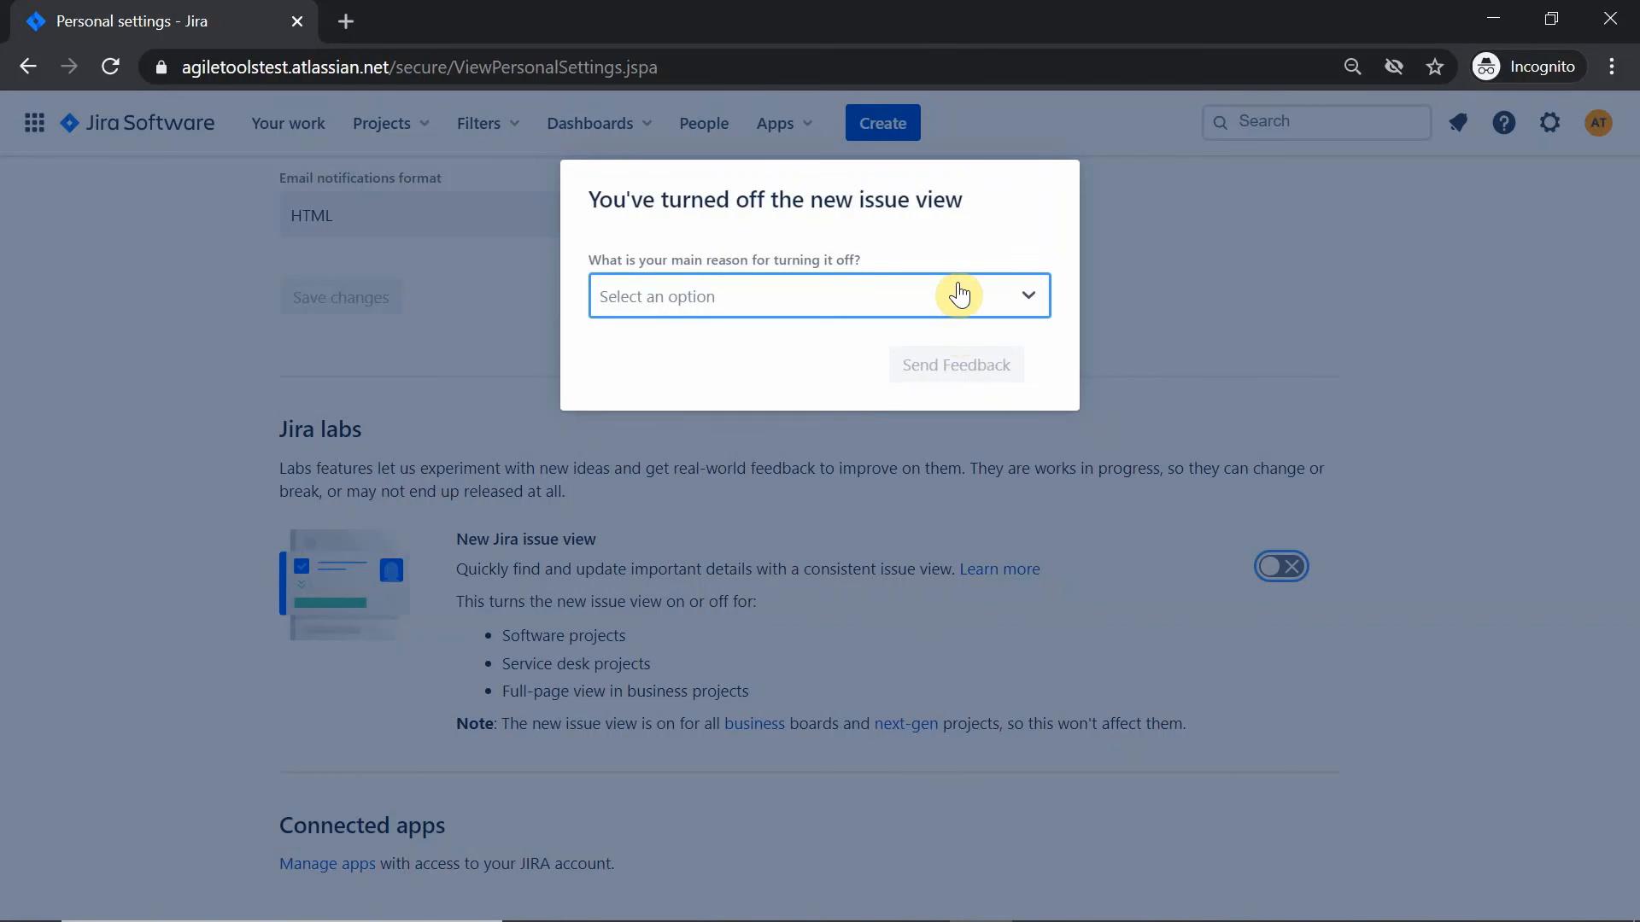
left_click(959, 295)
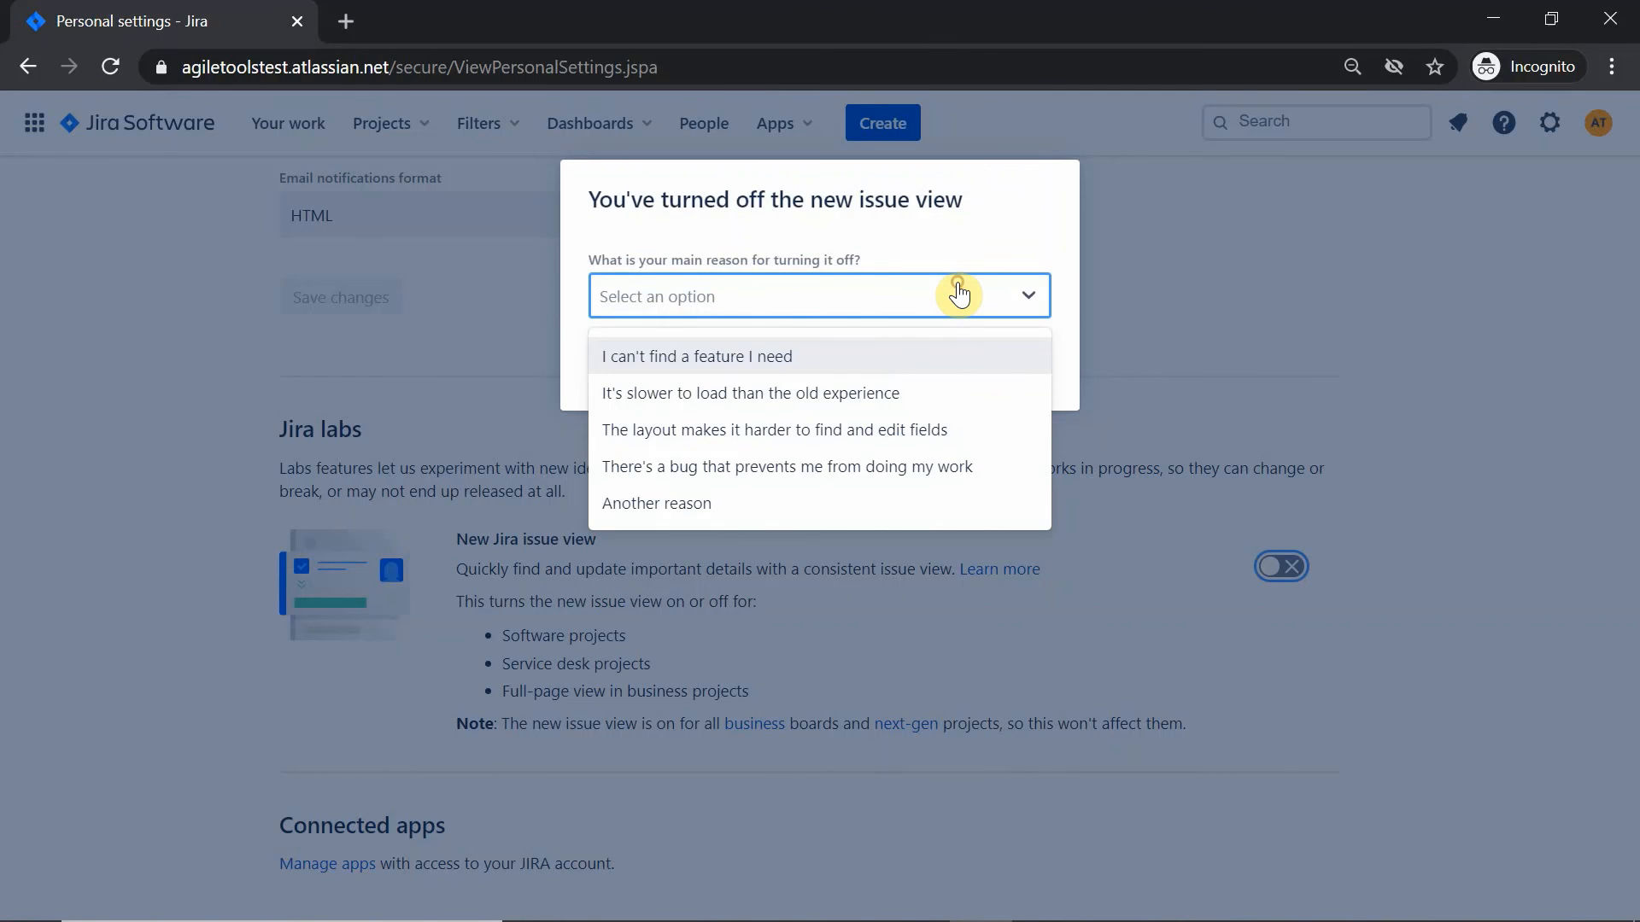
left_click(667, 433)
left_click(597, 481)
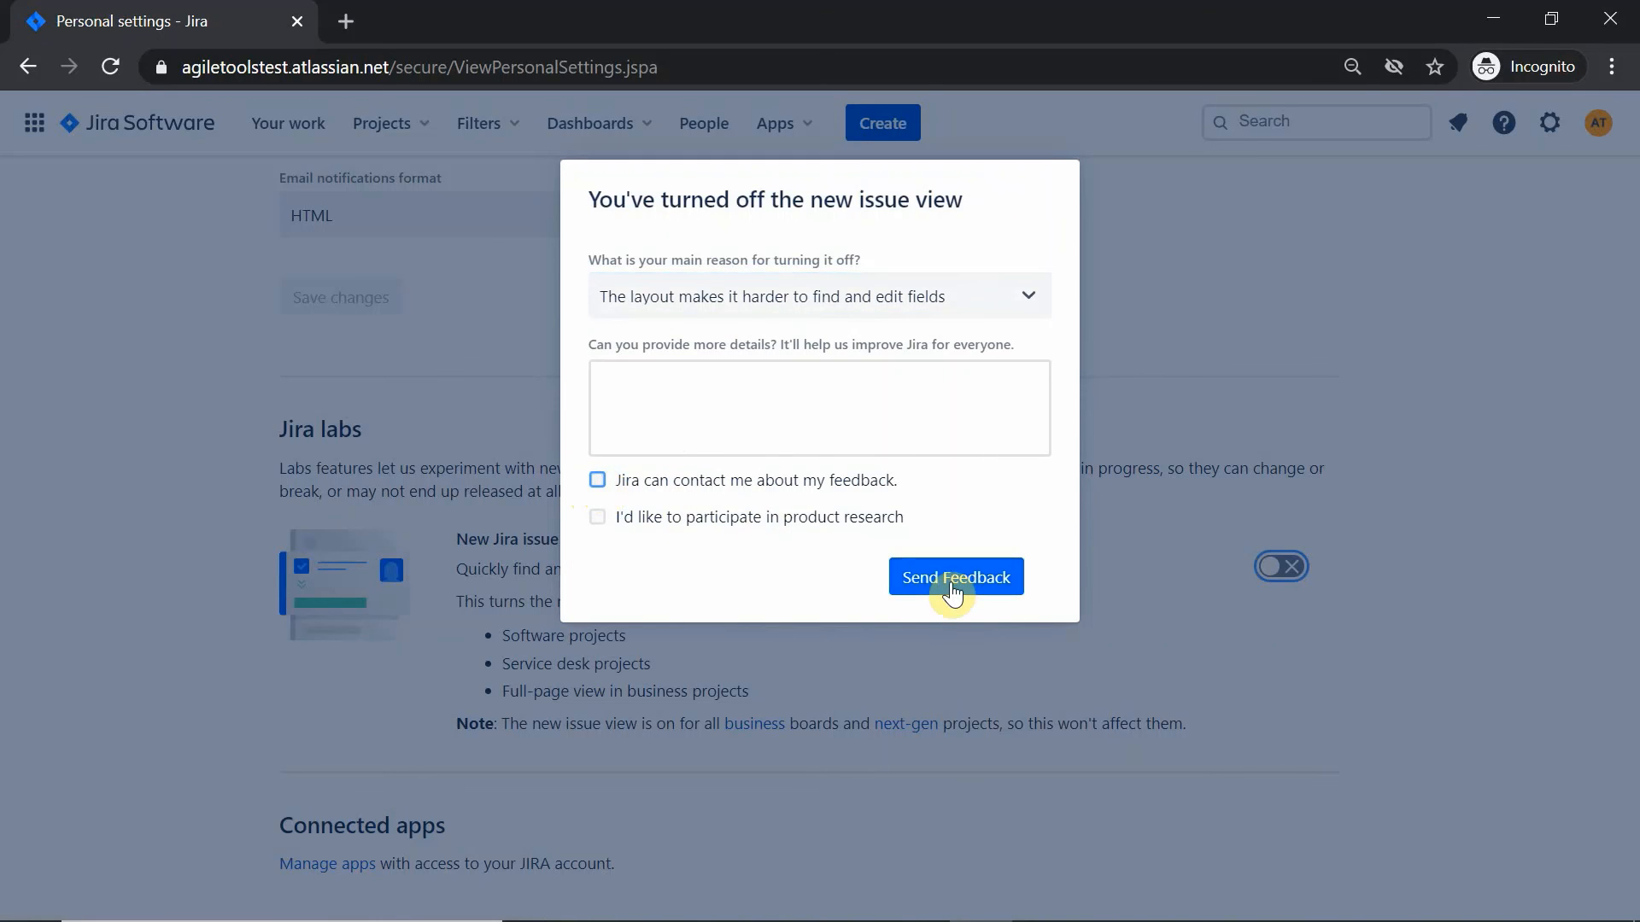
left_click(952, 590)
scroll(955, 584, "up", 10)
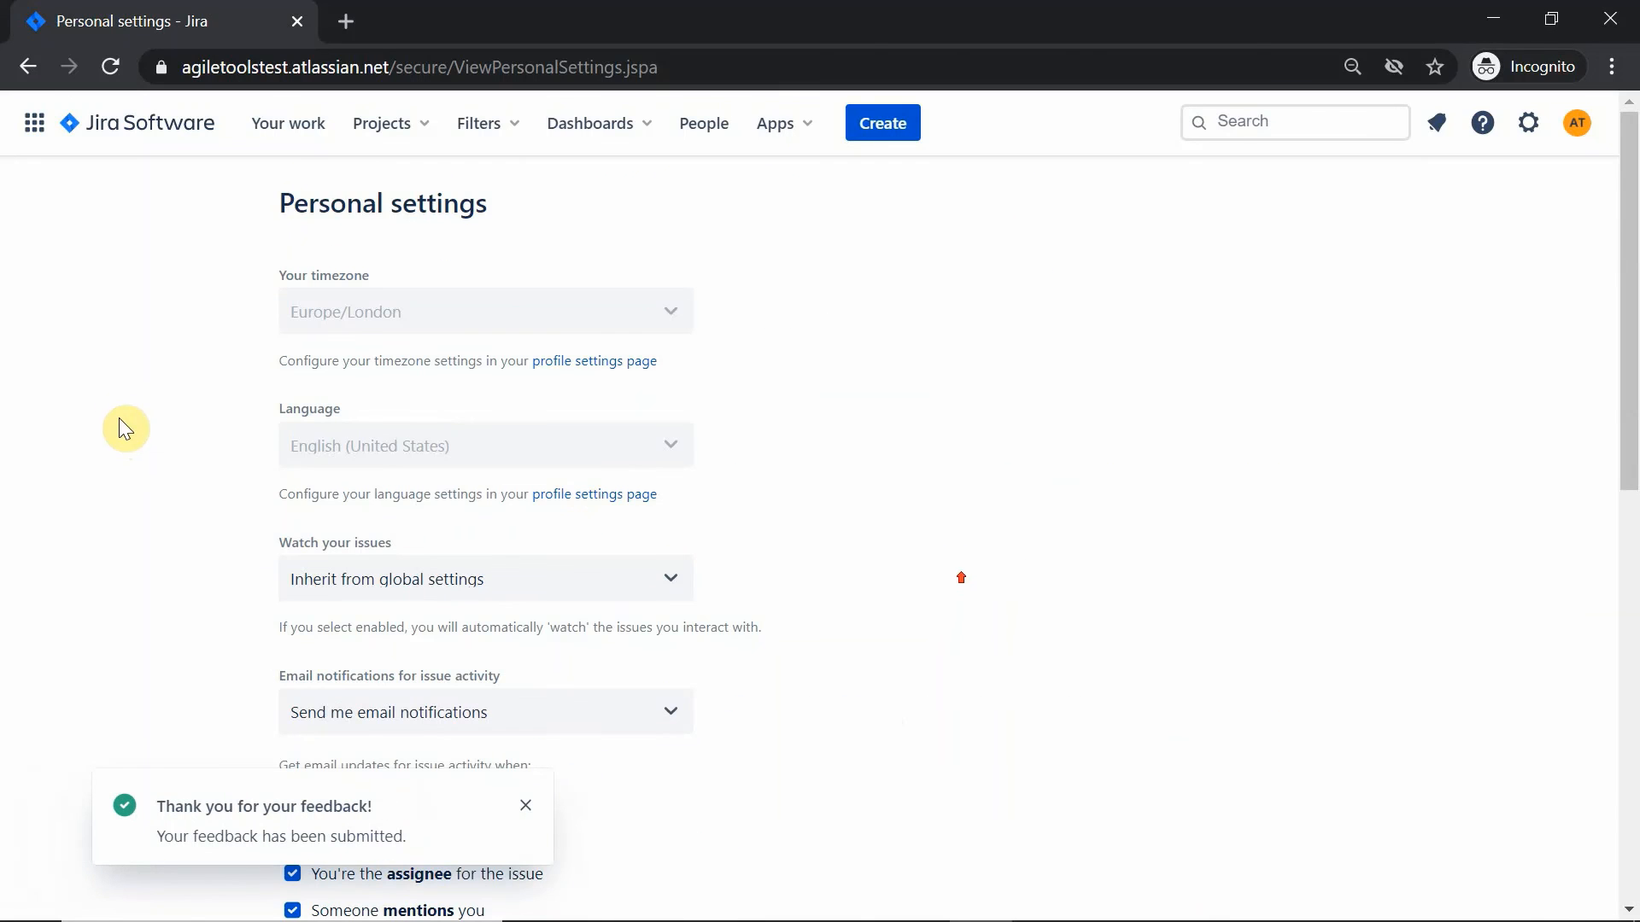
Step: Open the Agile Tools project's board and review the "Story on the board" issue in the old detail view
left_click(393, 150)
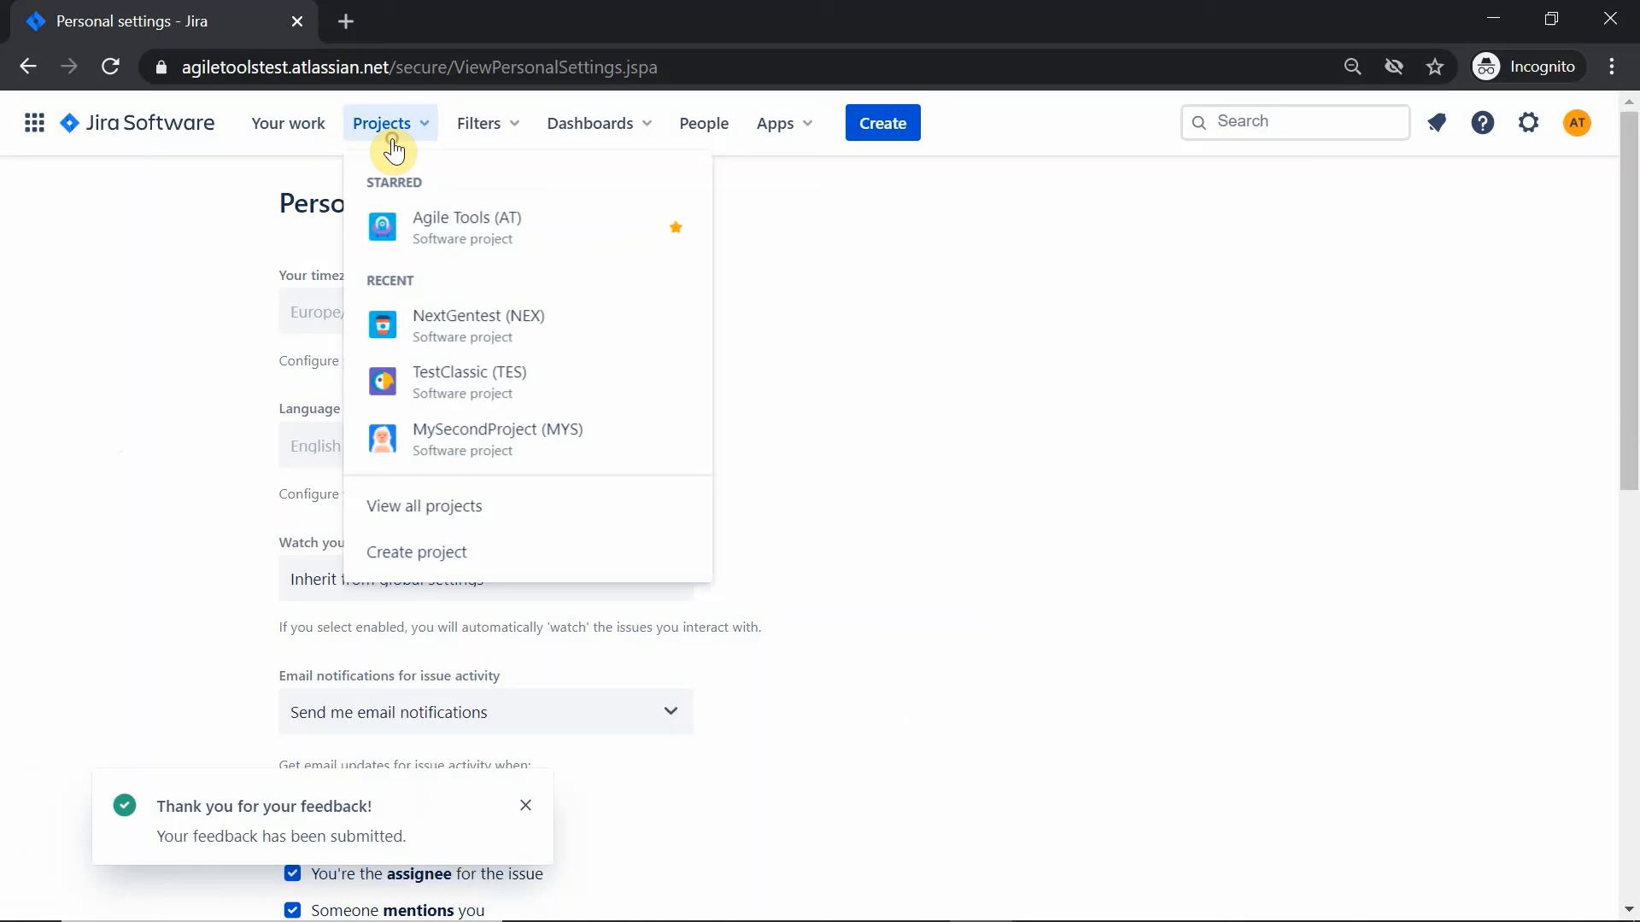
left_click(422, 226)
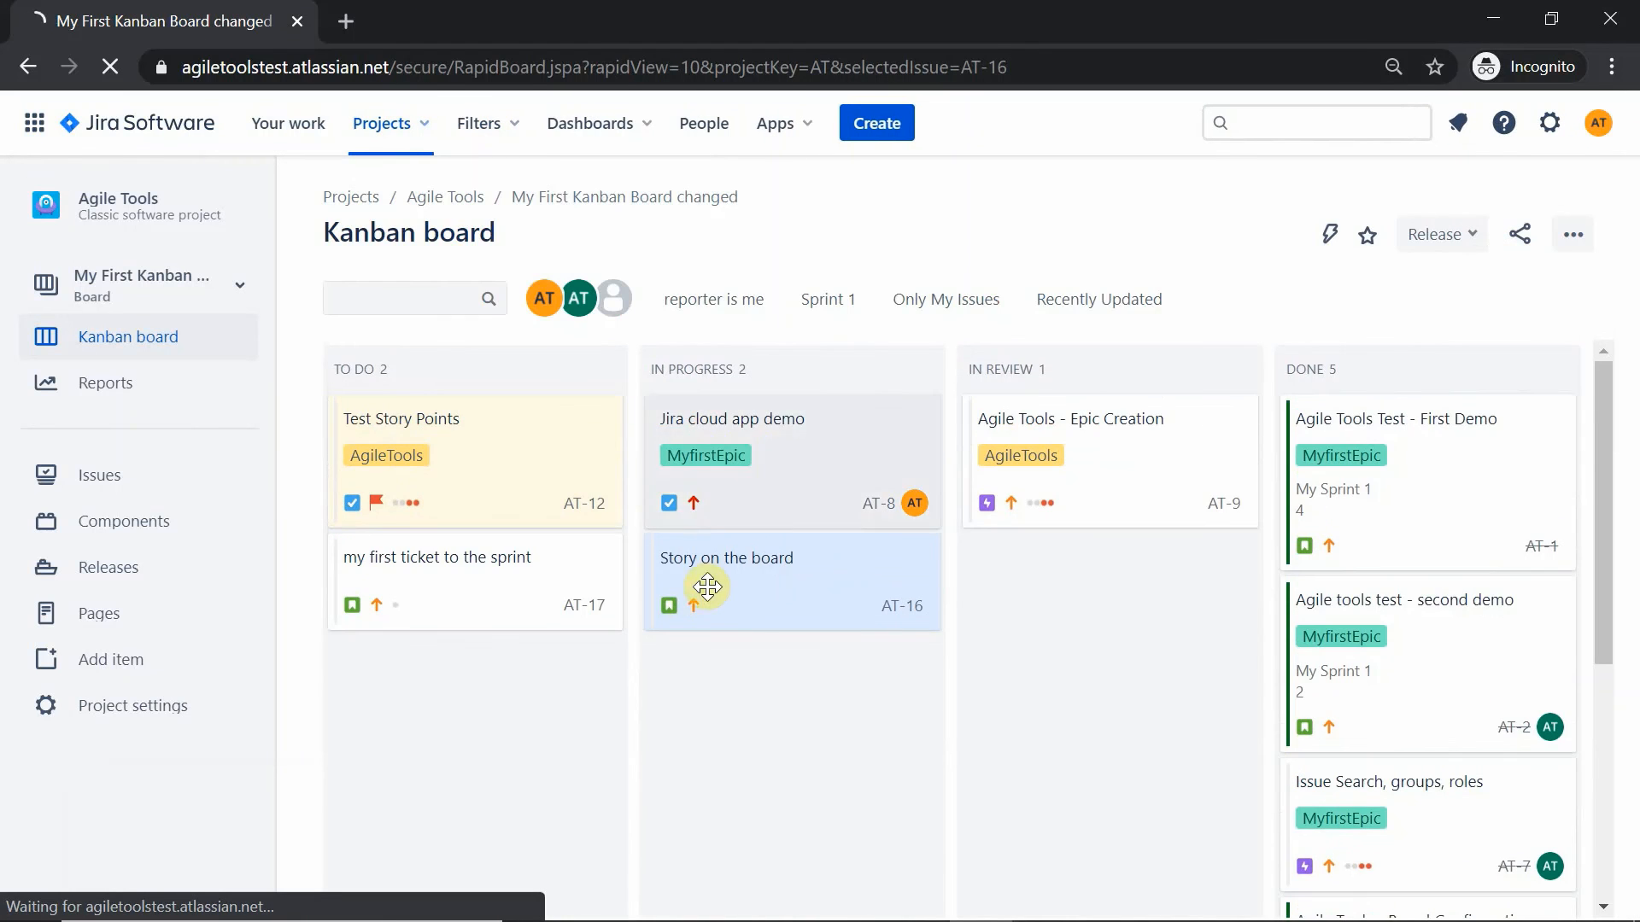
left_click(702, 598)
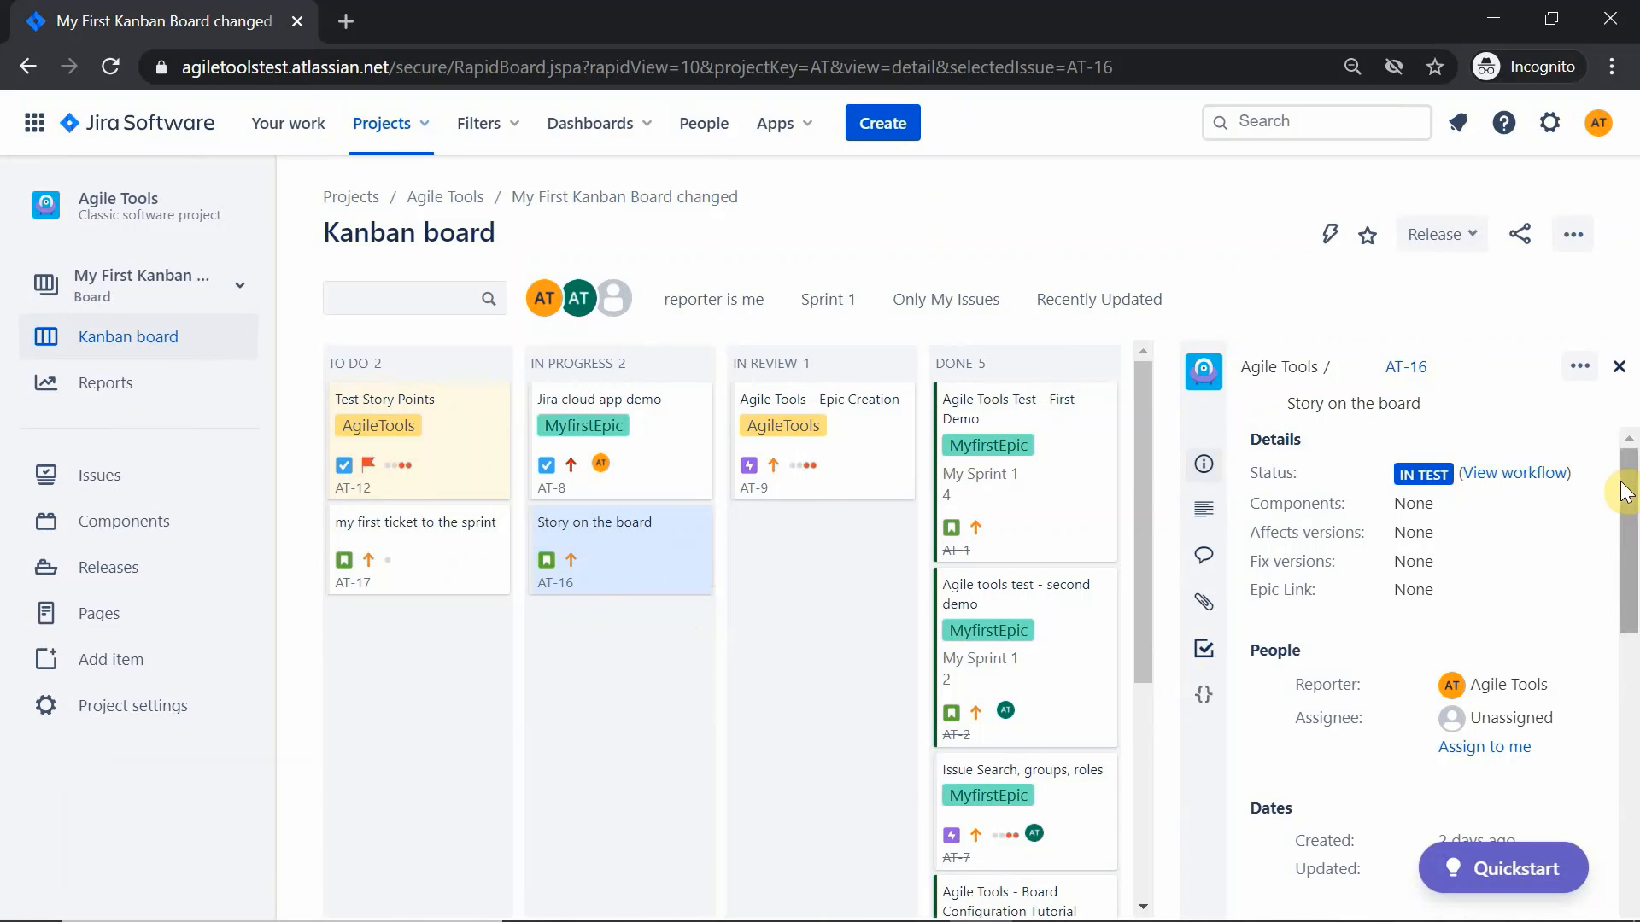
mouse_move(1627, 476)
left_mouse_down()
mouse_move(1631, 726)
mouse_move(1631, 468)
left_mouse_up()
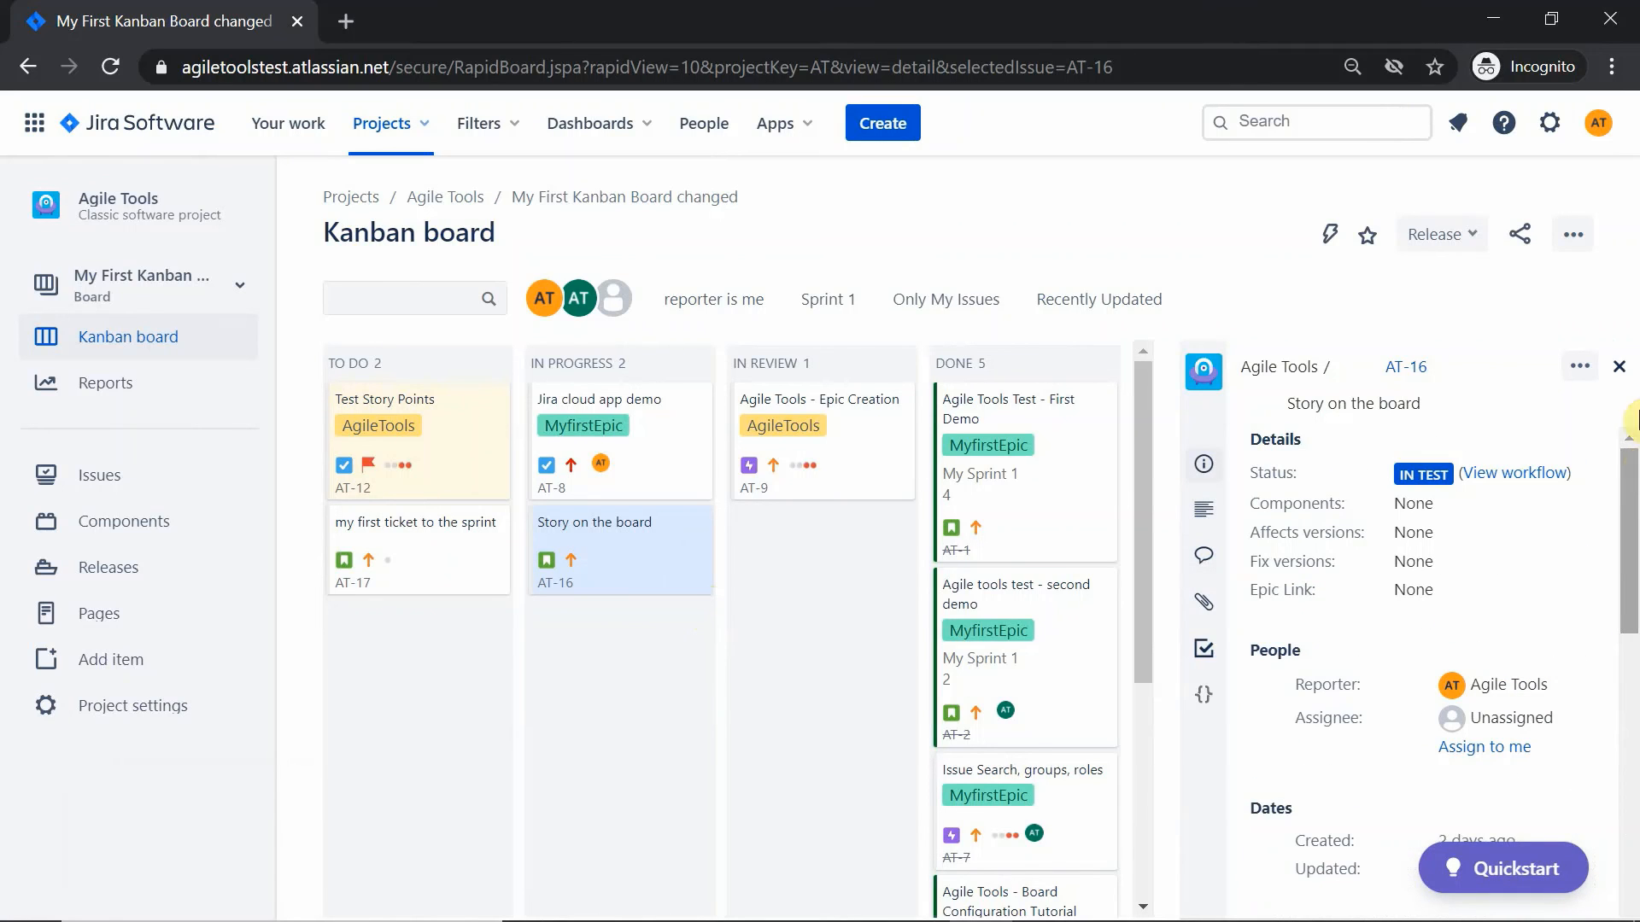
Step: Add Labels to the general fields in the board's Issue Detail View settings and return to the board
left_click(1576, 237)
left_click(1462, 278)
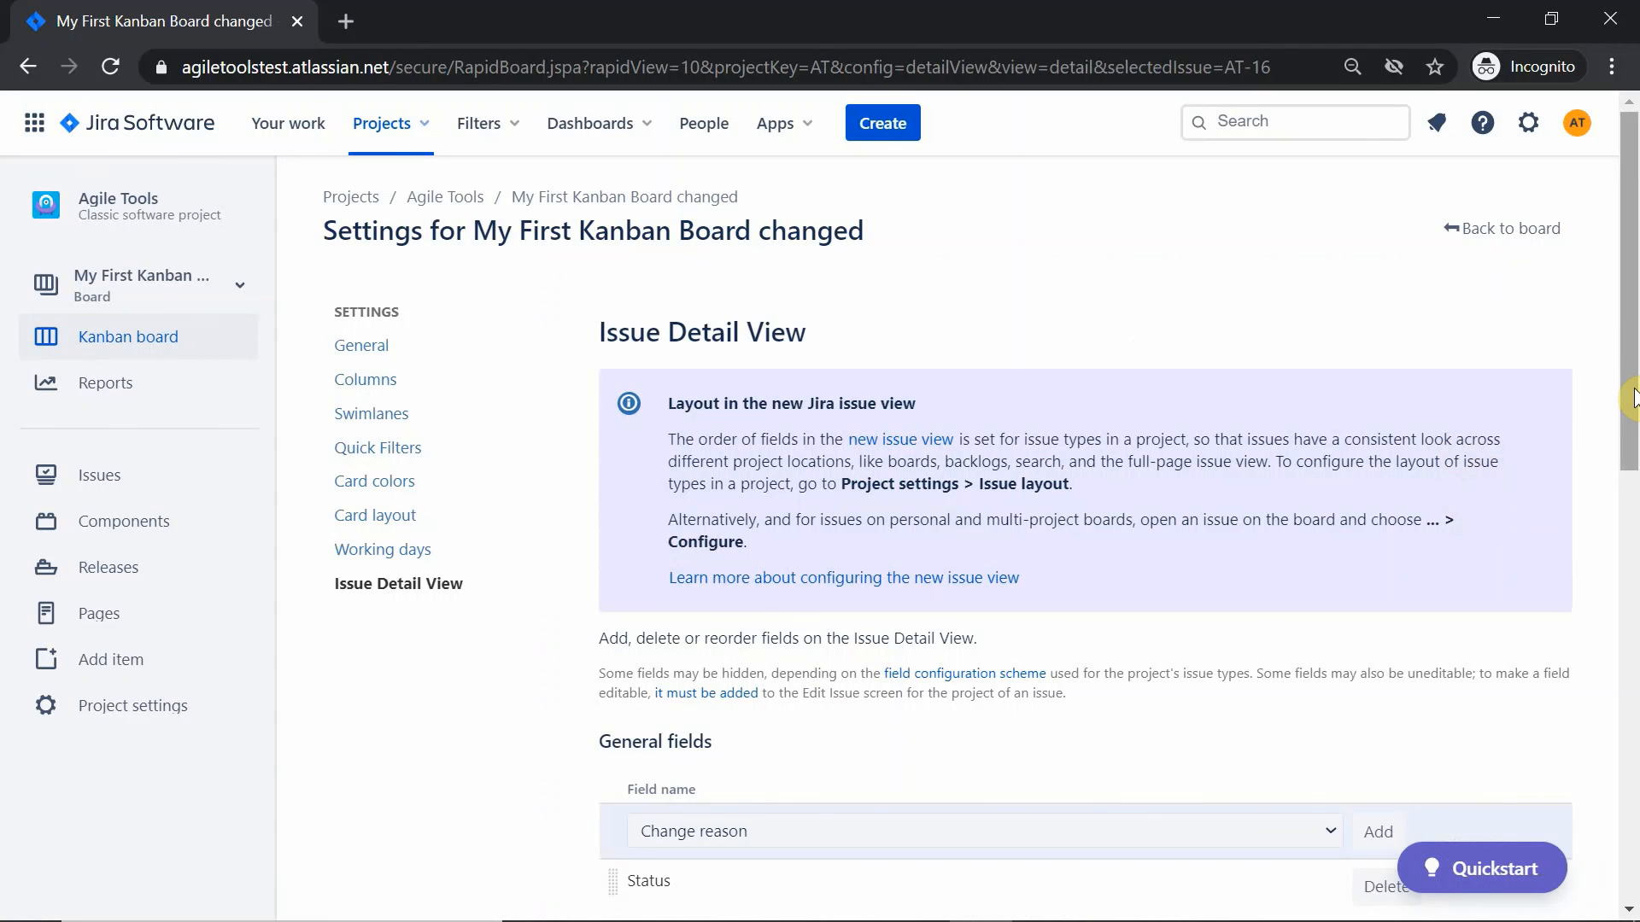
scroll(1632, 494, "down", 2)
scroll(1631, 494, "down", 1)
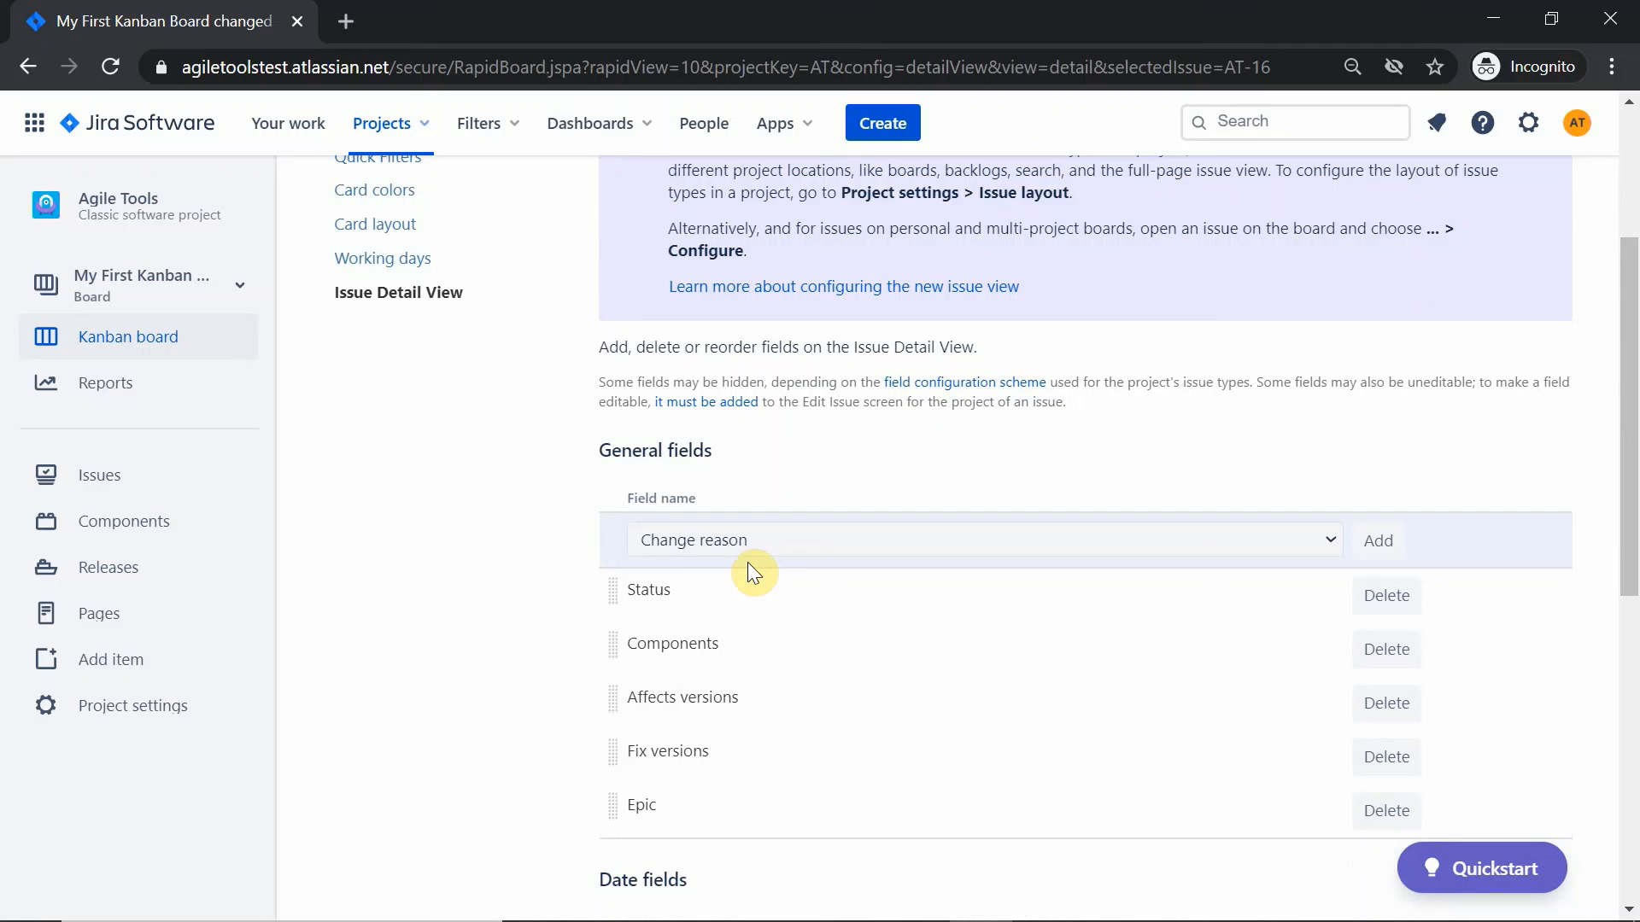
left_click(720, 542)
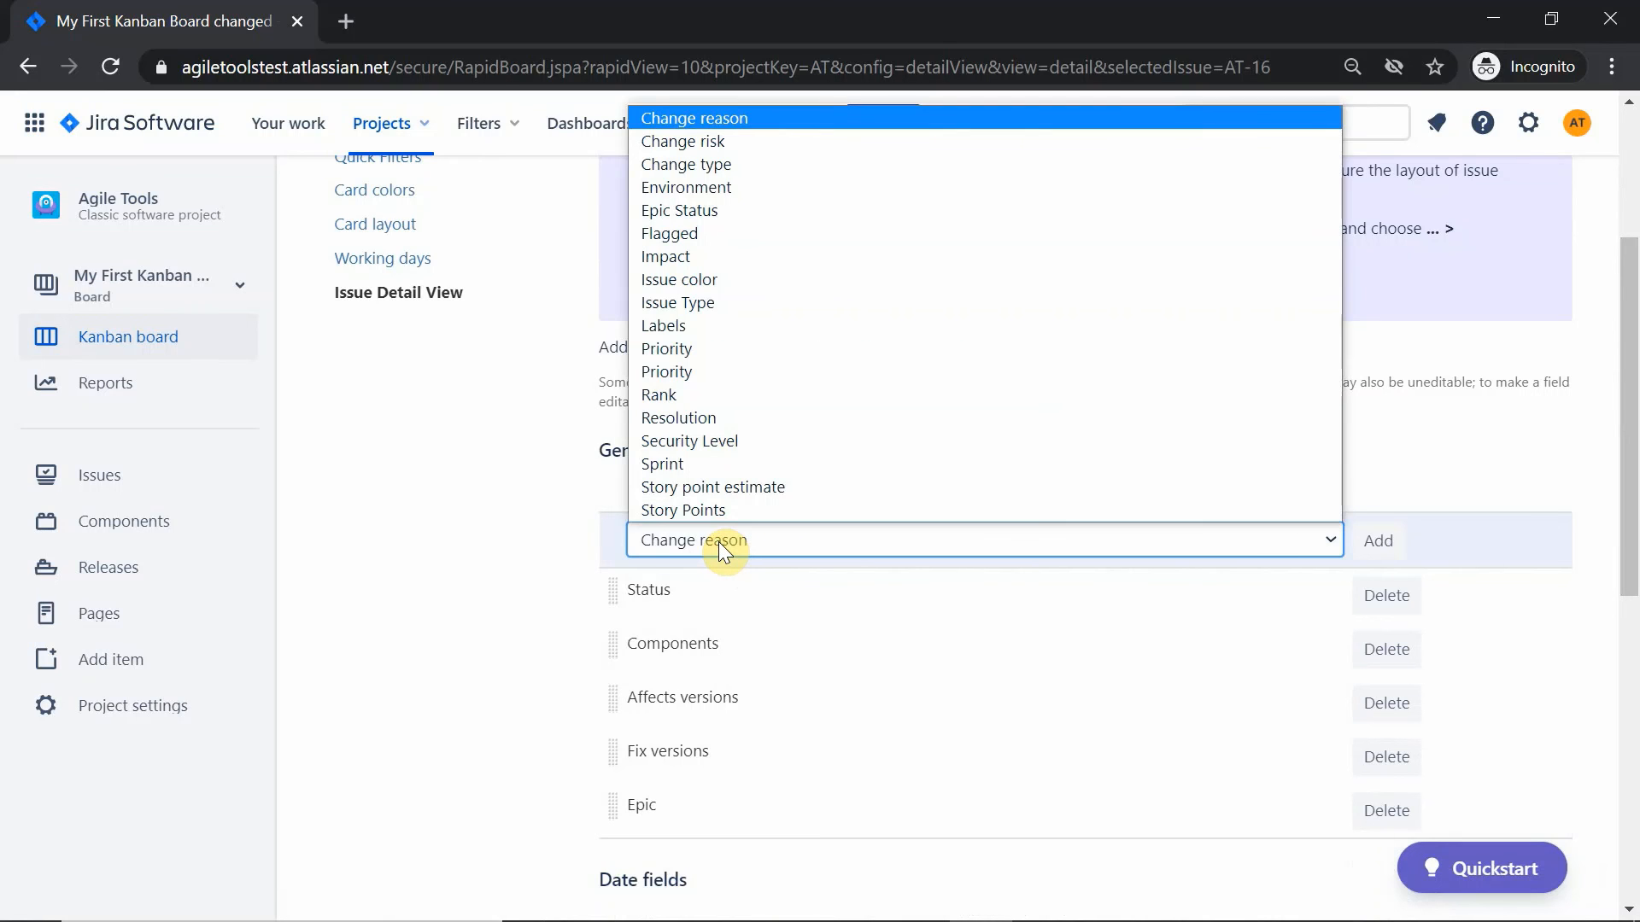
key("l")
key("Return")
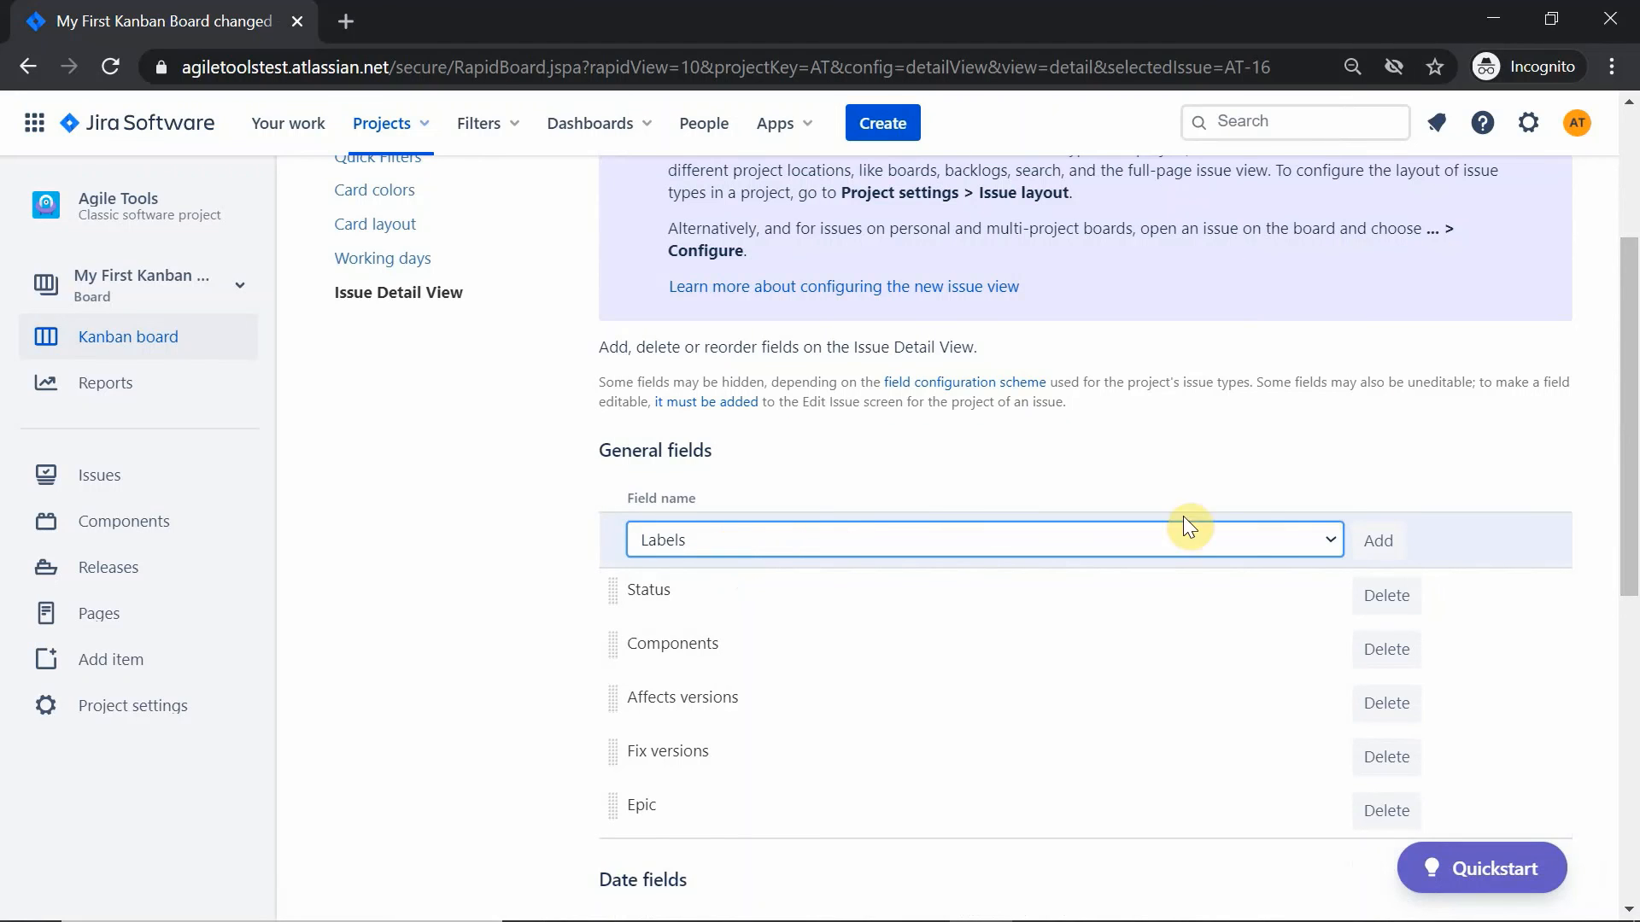
left_click(1395, 539)
scroll(1399, 547, "up", 2)
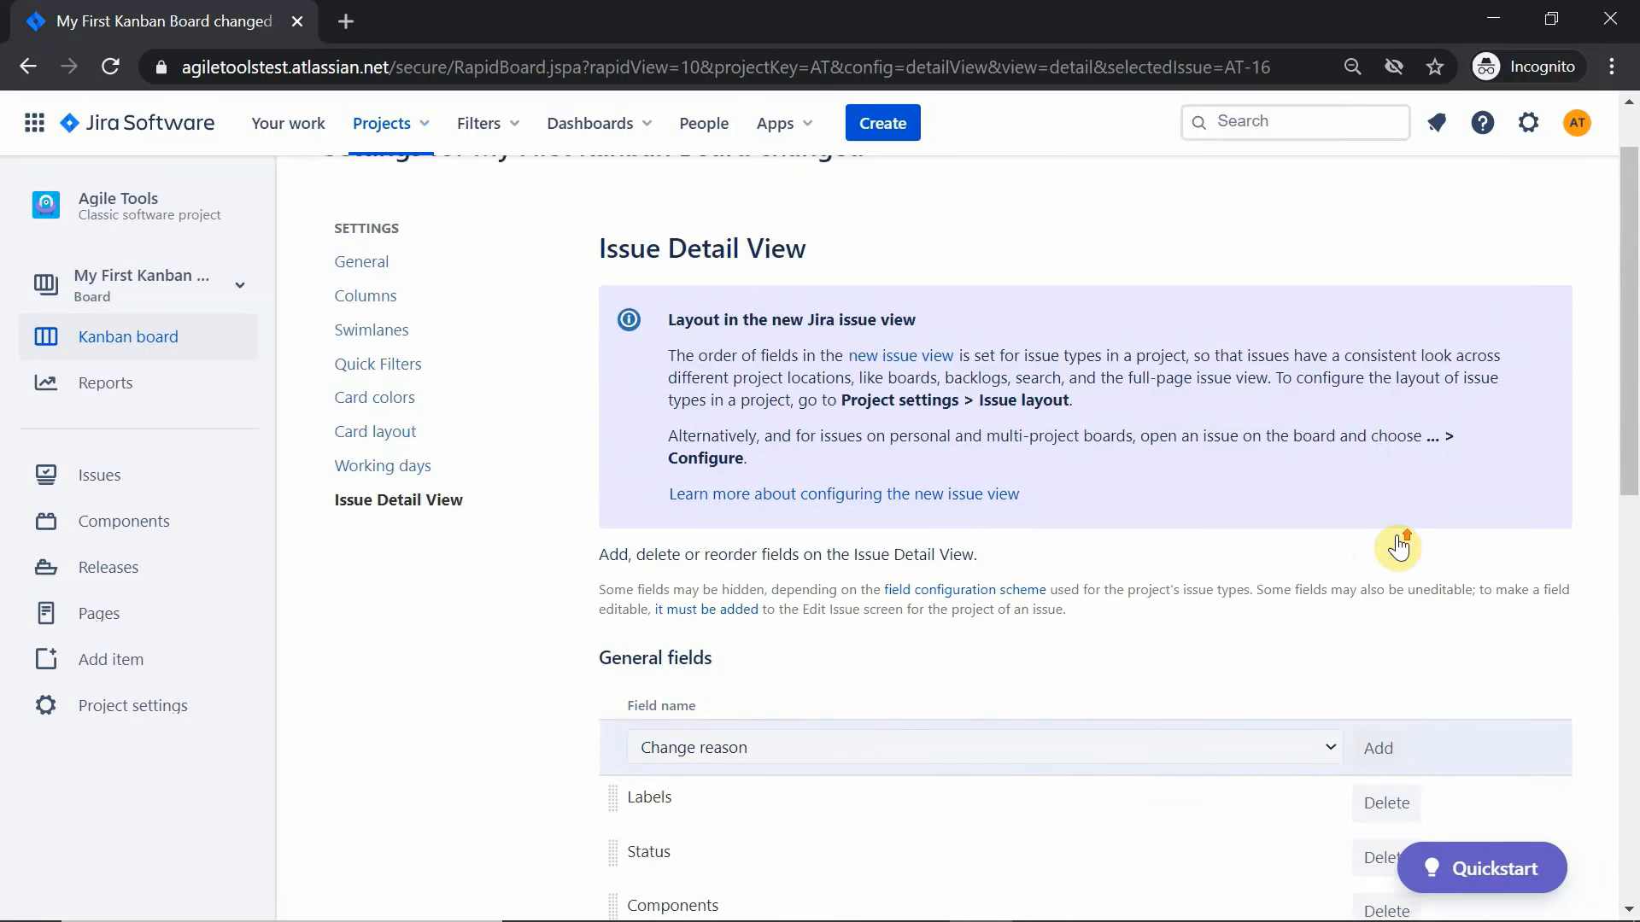
scroll(1399, 547, "up", 1)
left_click(1482, 227)
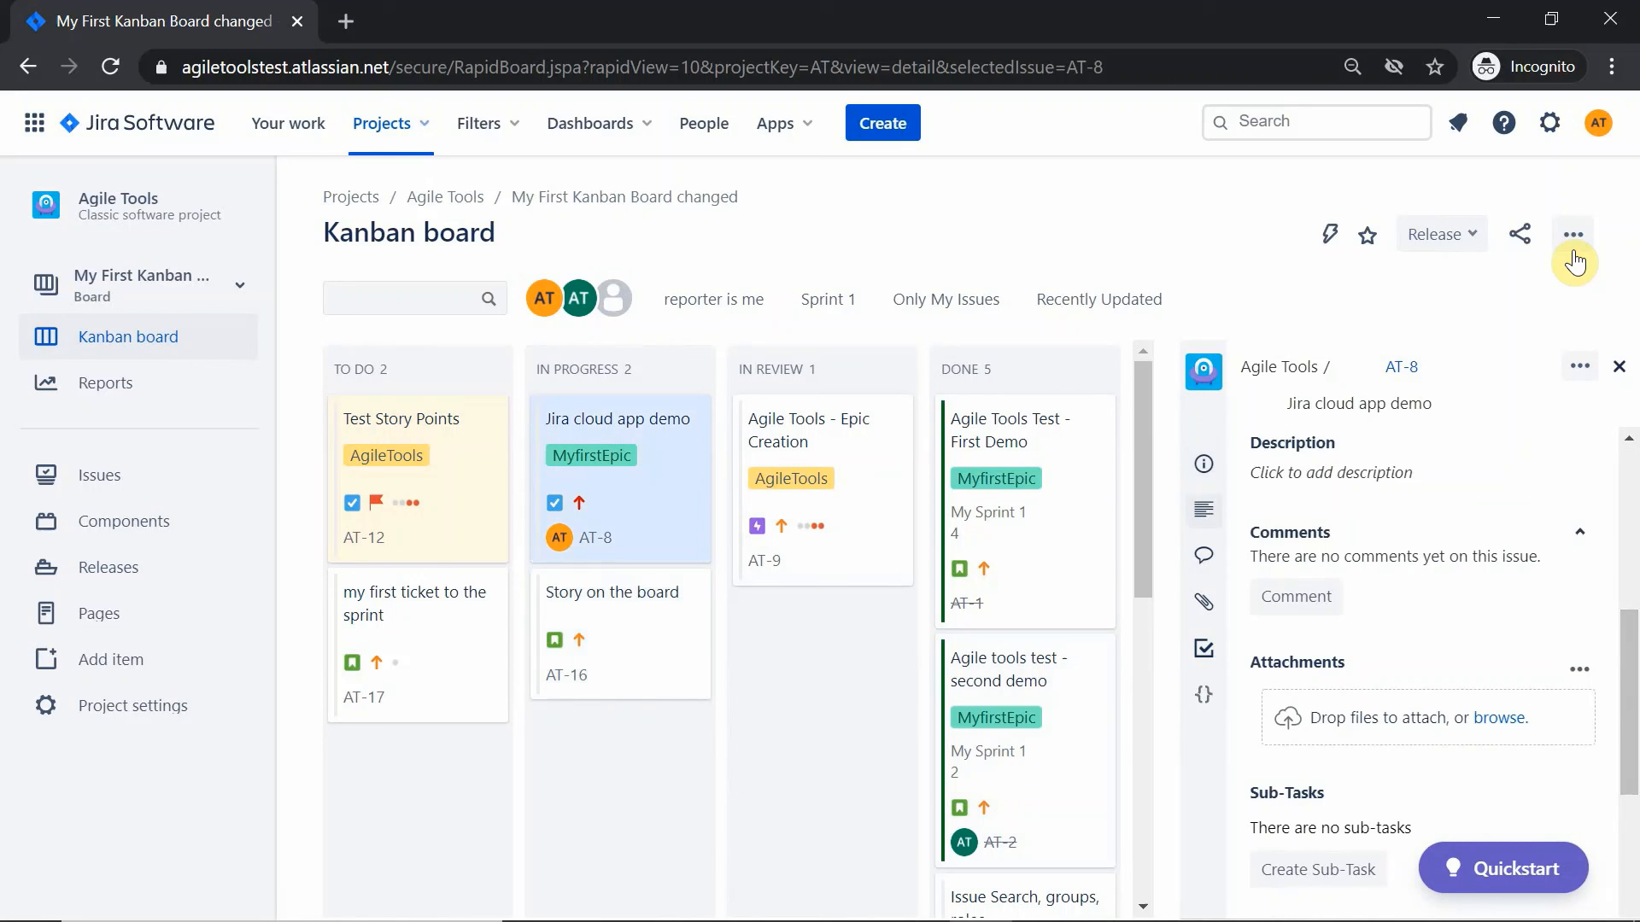
Step: Move Labels between Components and Affects versions in the Issue Detail View's general fields, and check the field order in the "Jira cloud app demo" issue
left_click(1573, 245)
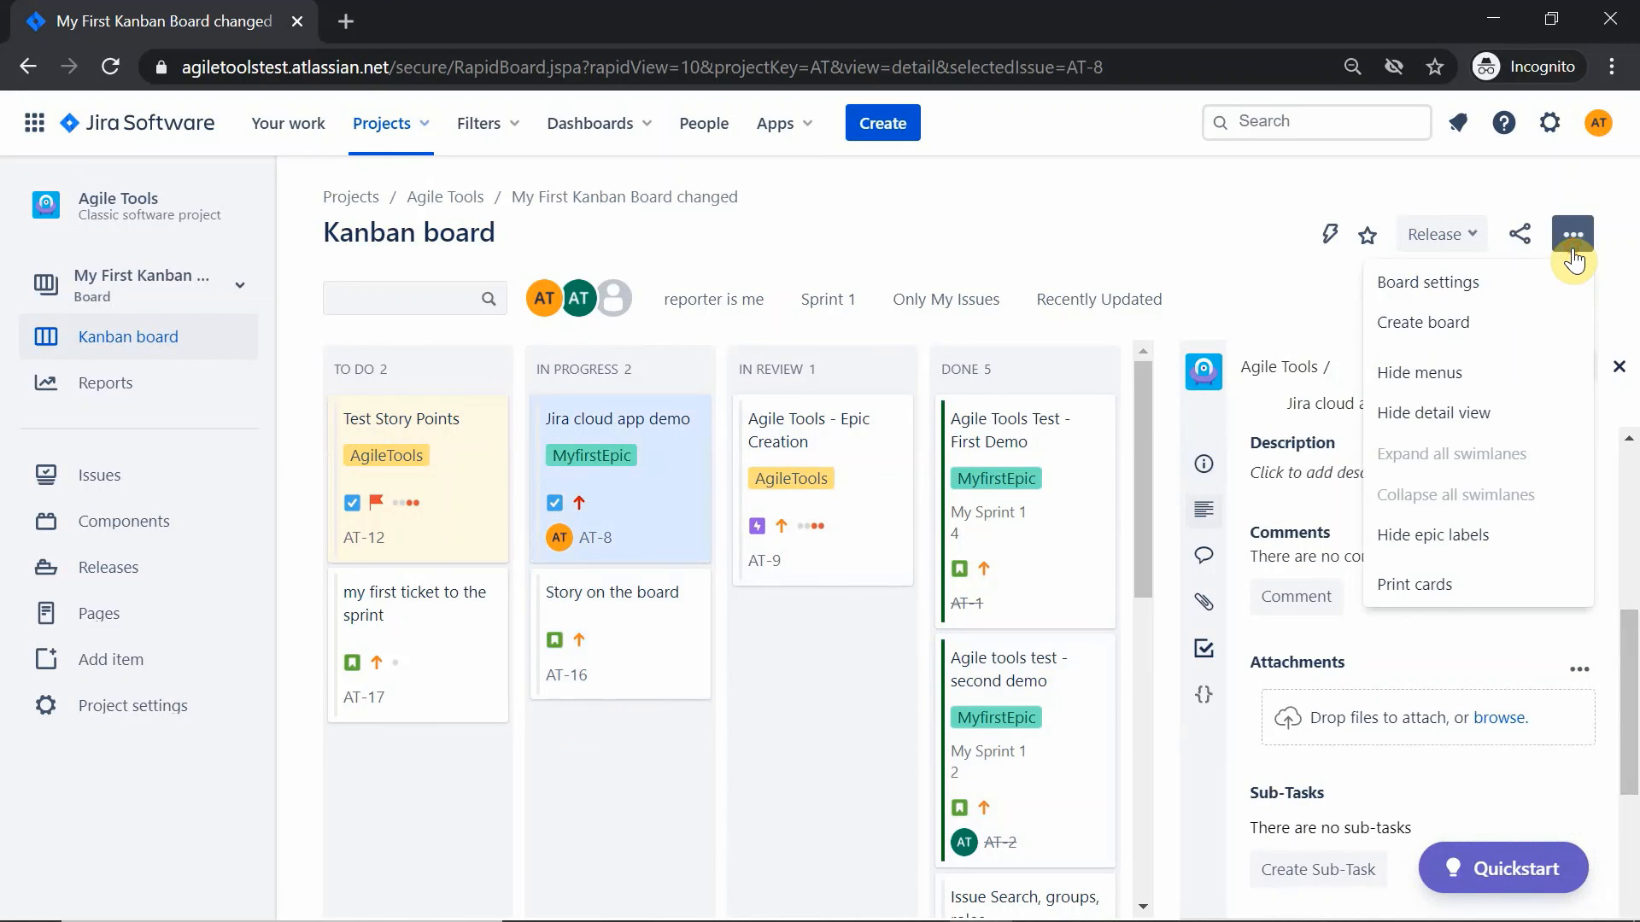
left_click(1488, 285)
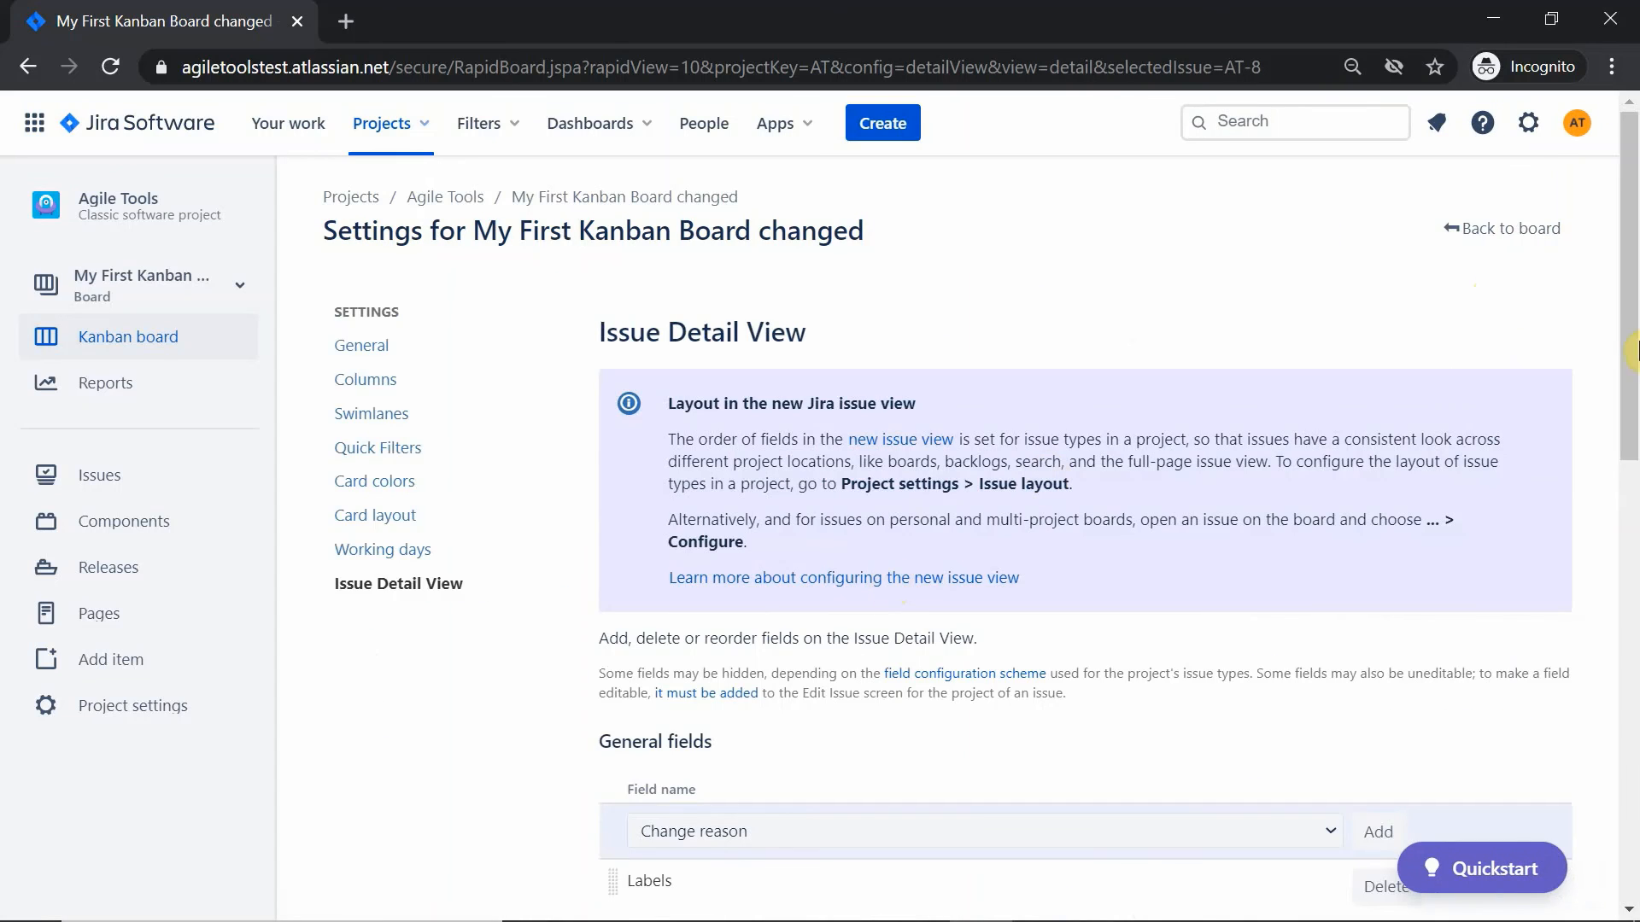
left_click_drag(1630, 282, 1629, 448)
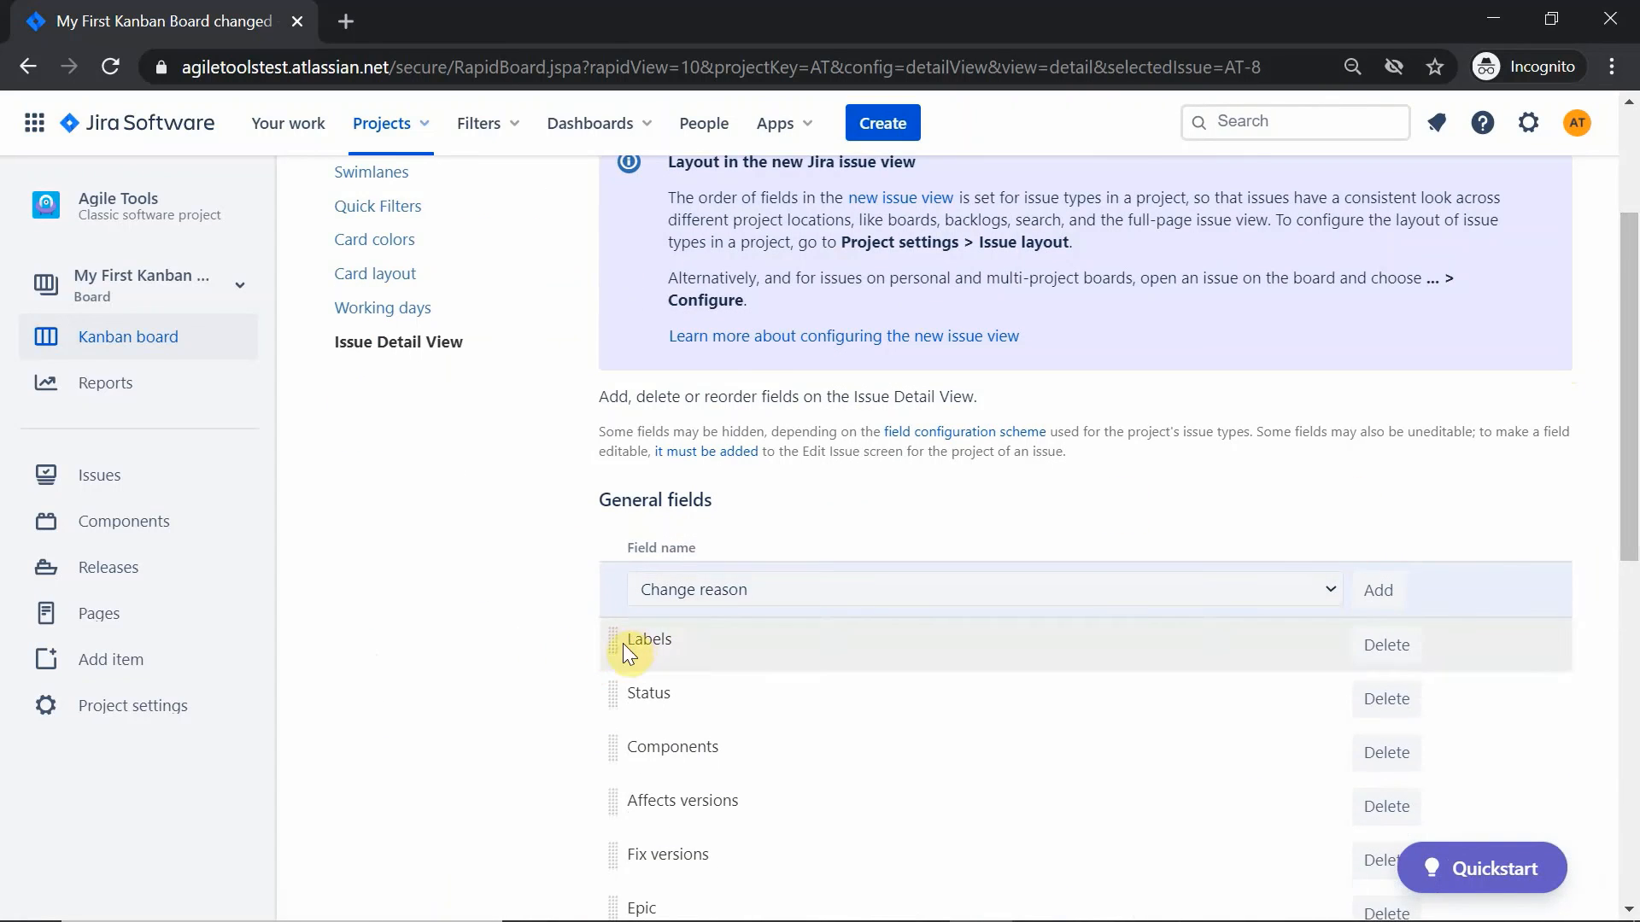
left_click_drag(618, 646, 618, 772)
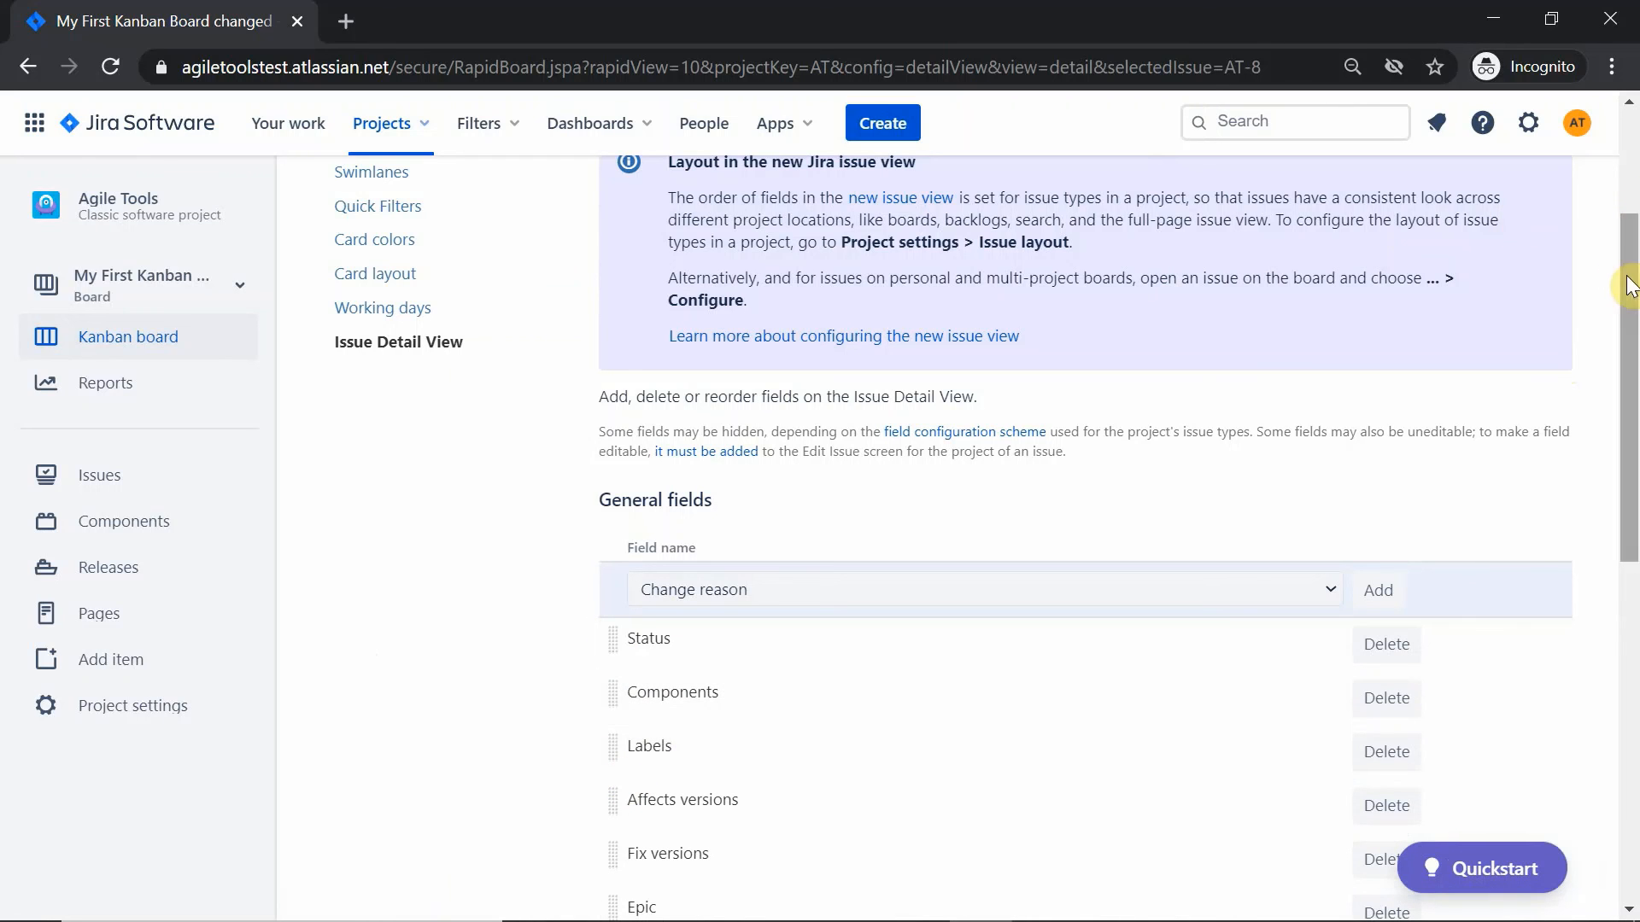
left_click_drag(1630, 282, 1443, 201)
left_click(1478, 176)
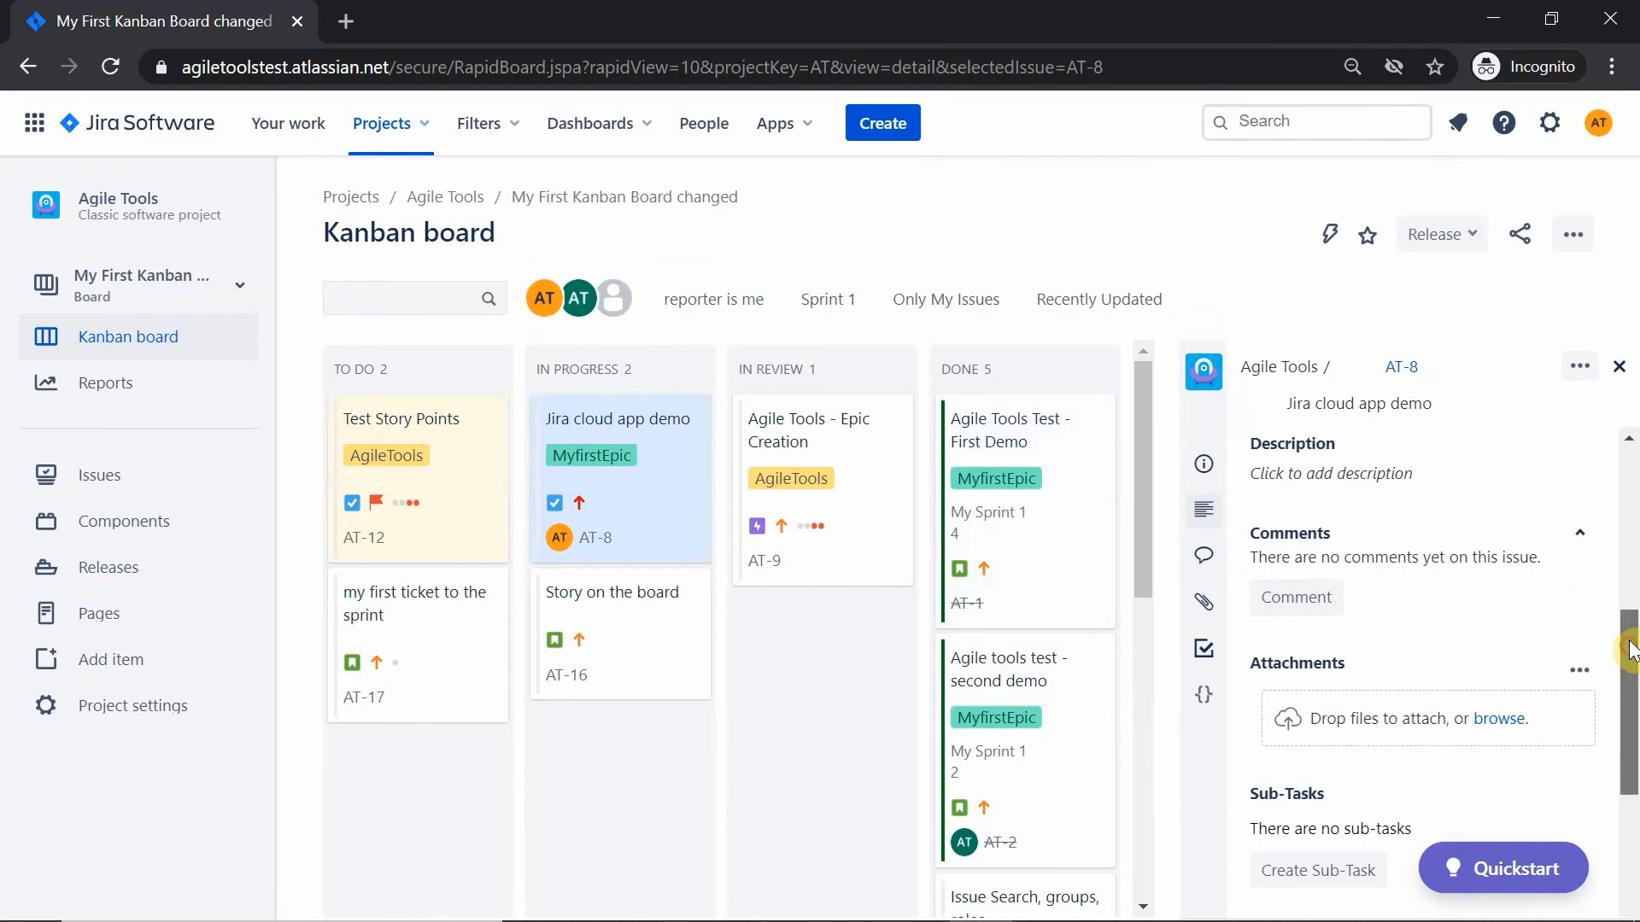
left_click_drag(1623, 649, 1624, 492)
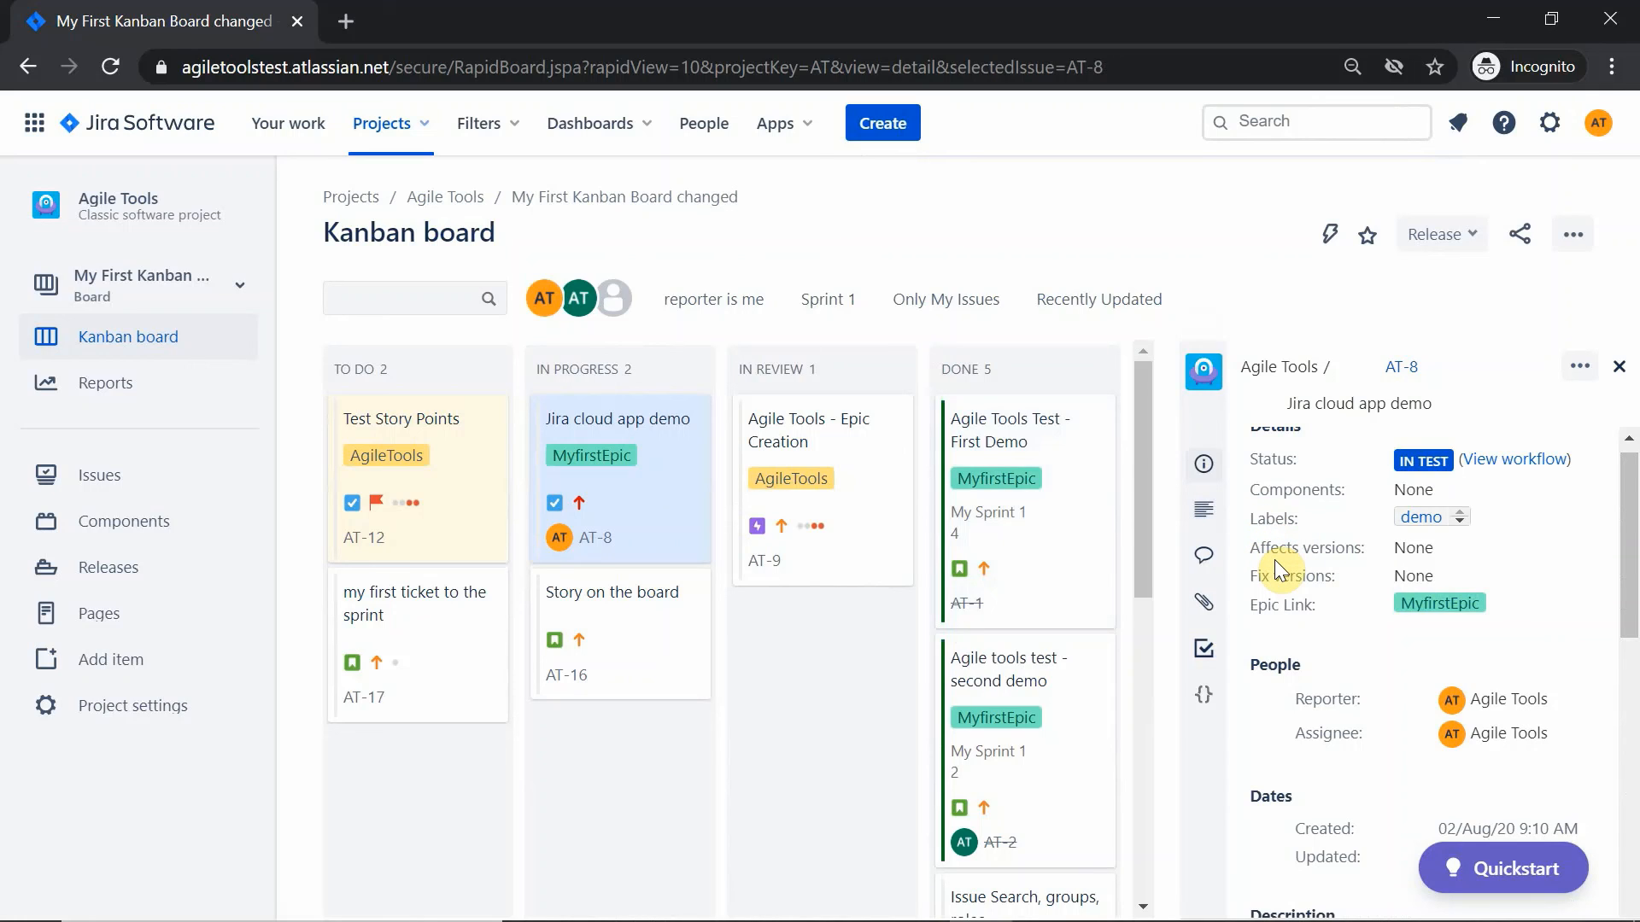
Step: Reopen the board's Issue Detail View settings
left_click(1573, 234)
left_click(1484, 288)
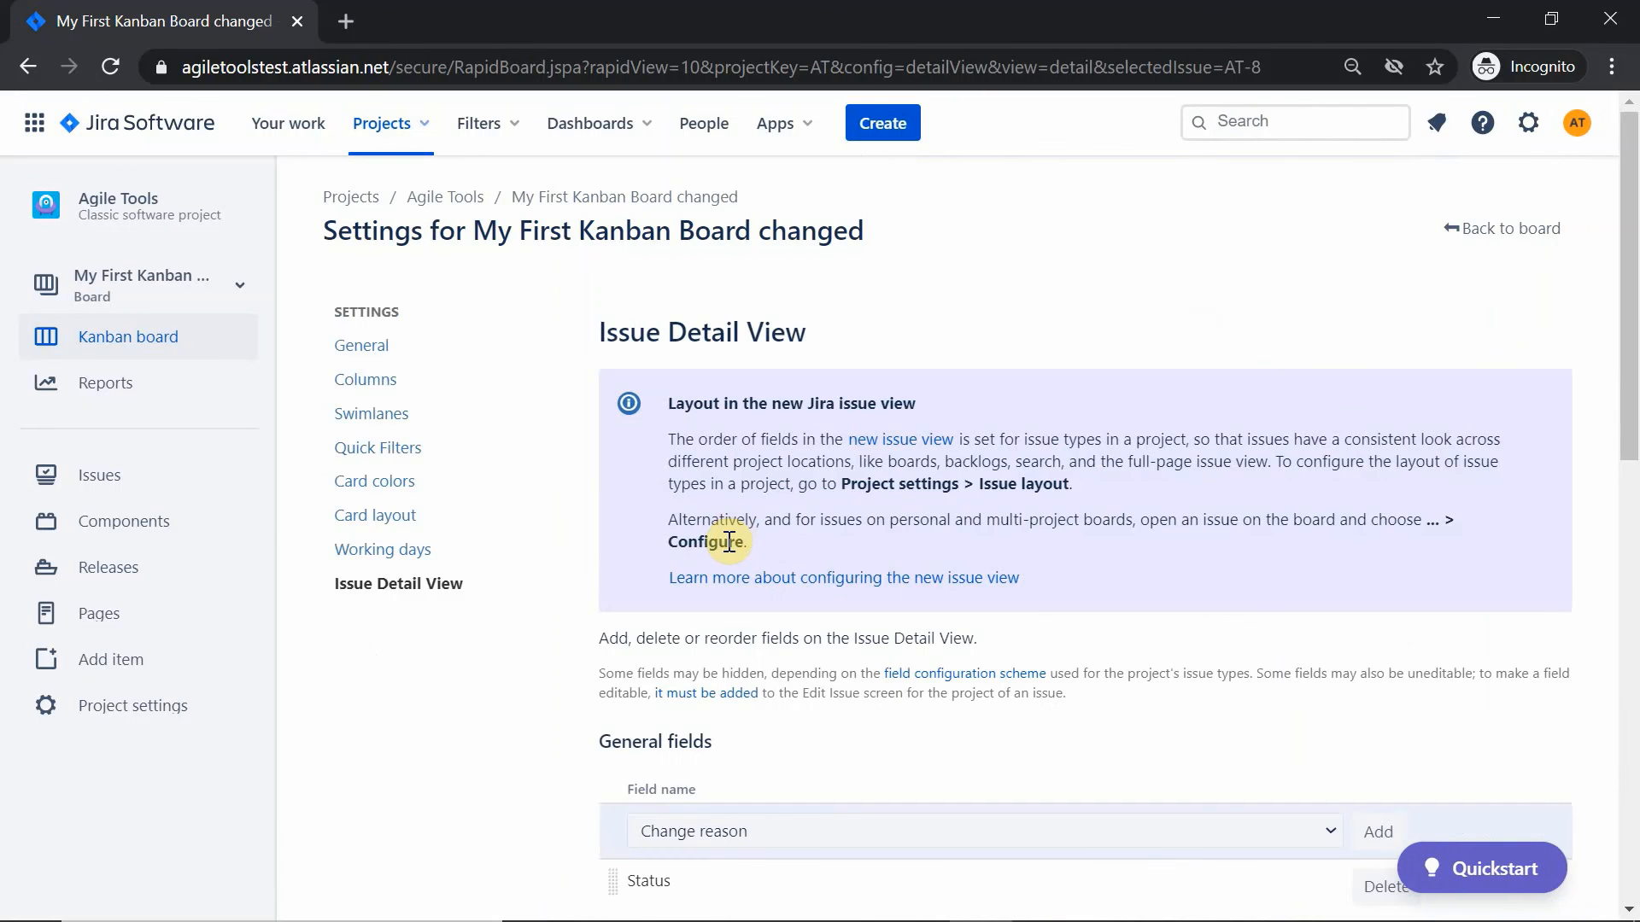